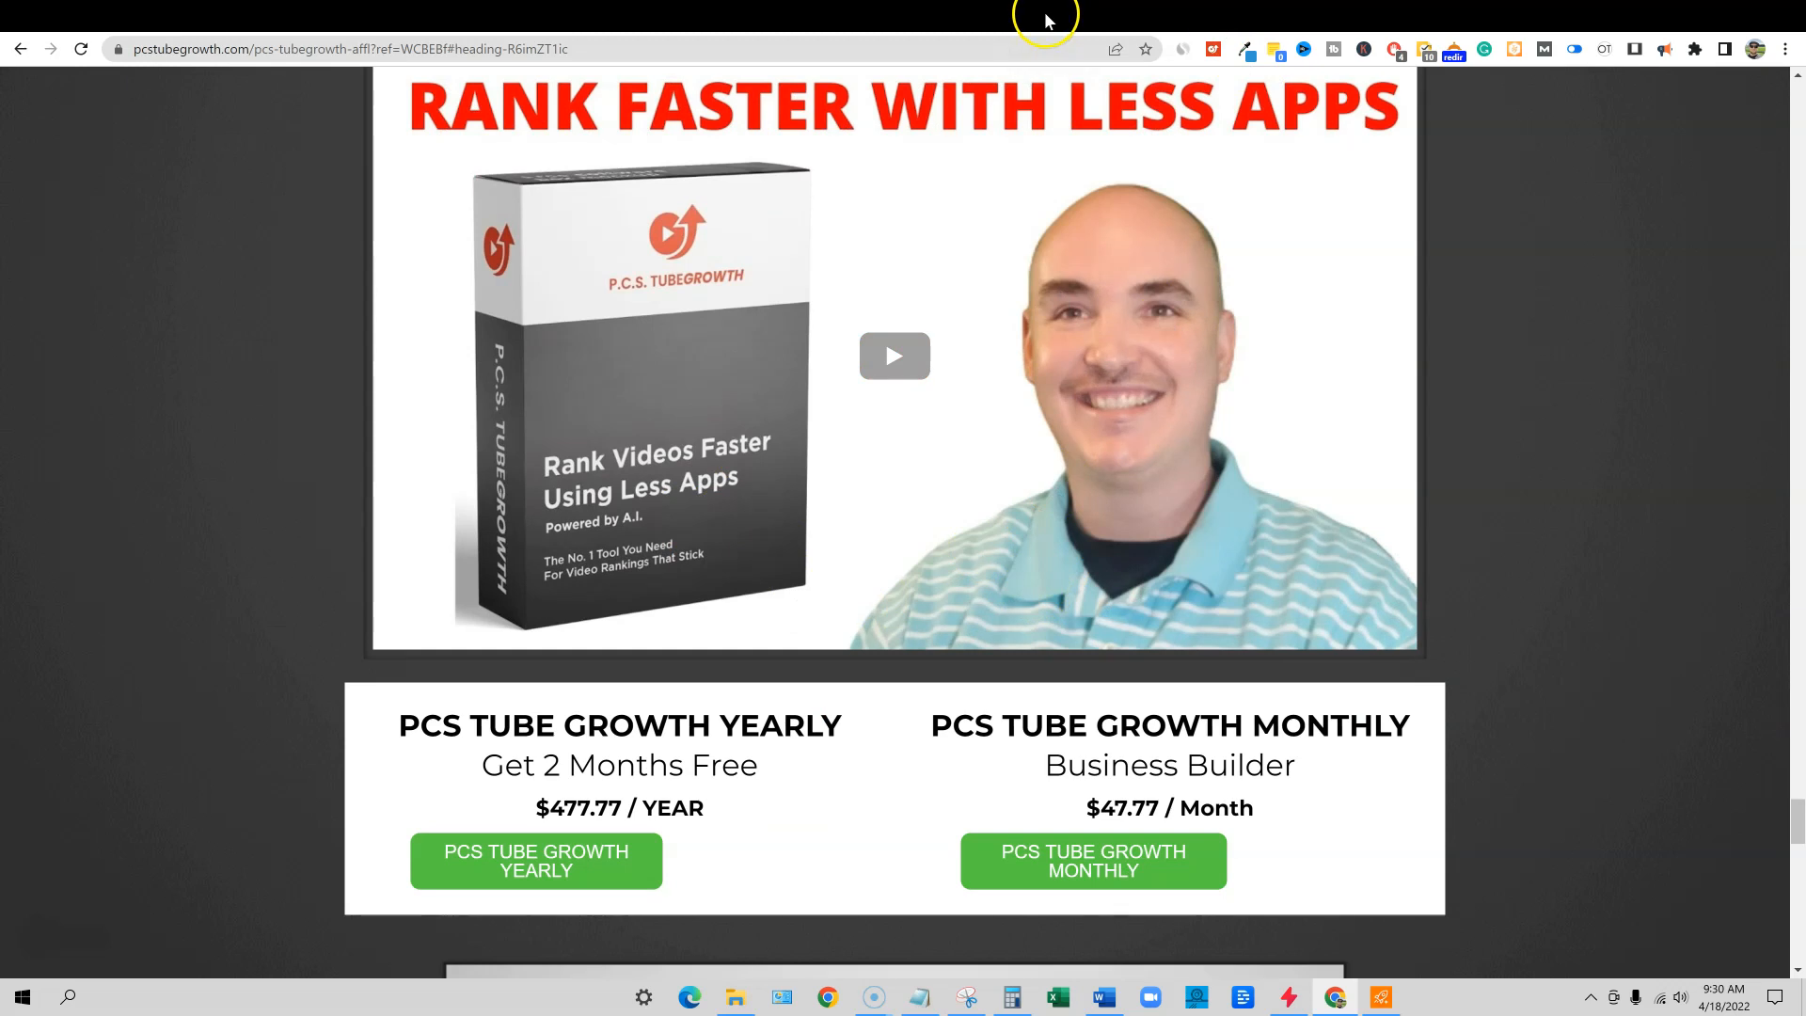
# - Examine the PCS TubeGrowth lifetime deal page, including the apps it replaces, the ranking examples and the one-time pricing section
pyautogui.click(945, 18)
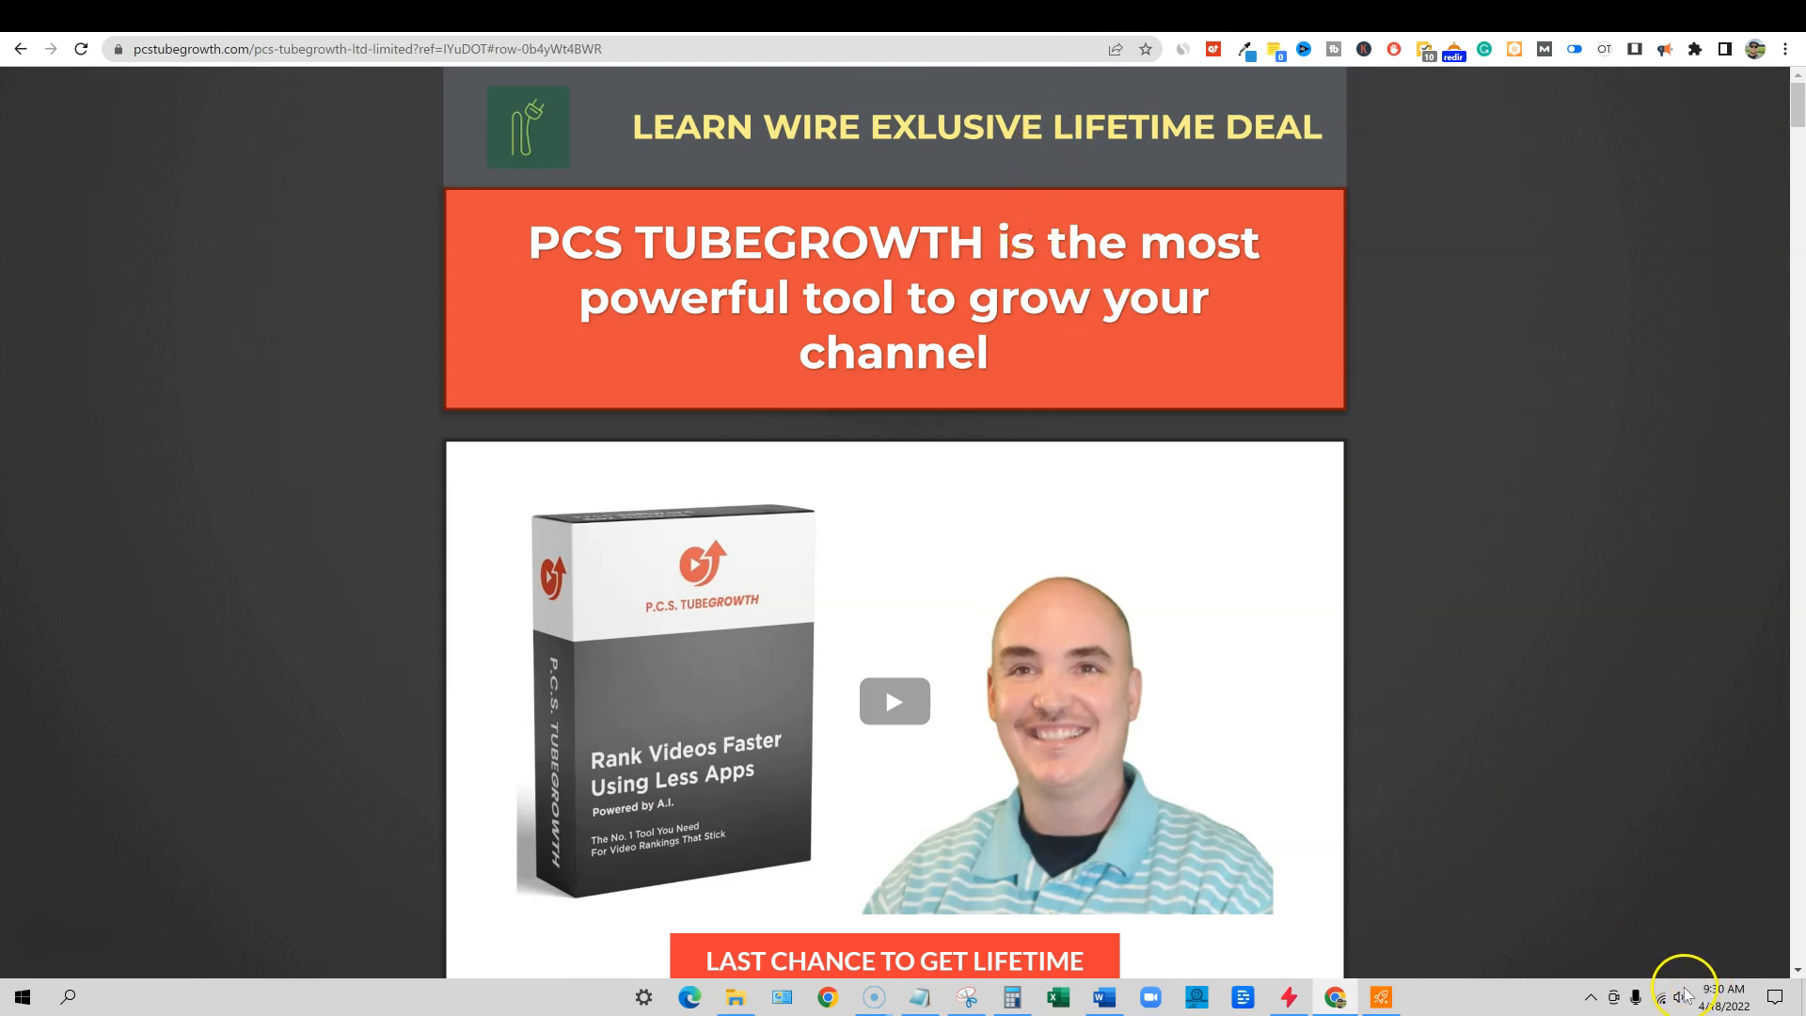
pyautogui.click(1723, 999)
pyautogui.click(1722, 1010)
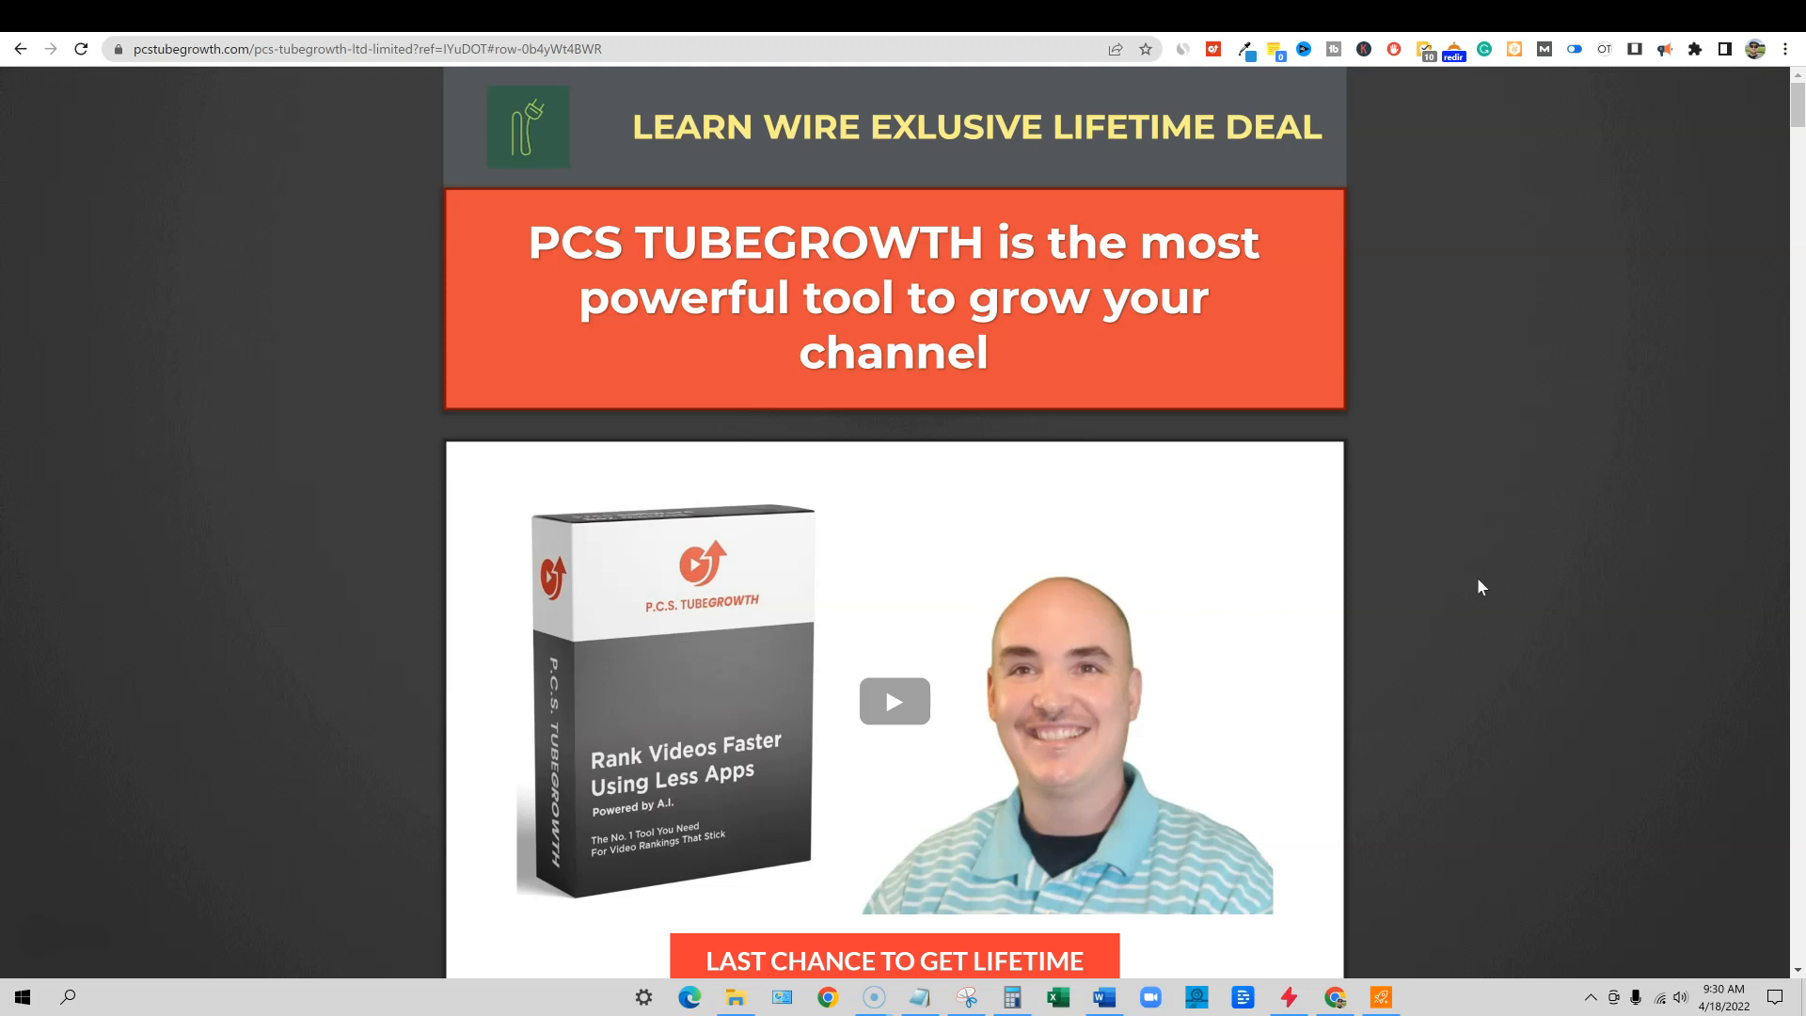
pyautogui.scroll(-5, 1416, 557)
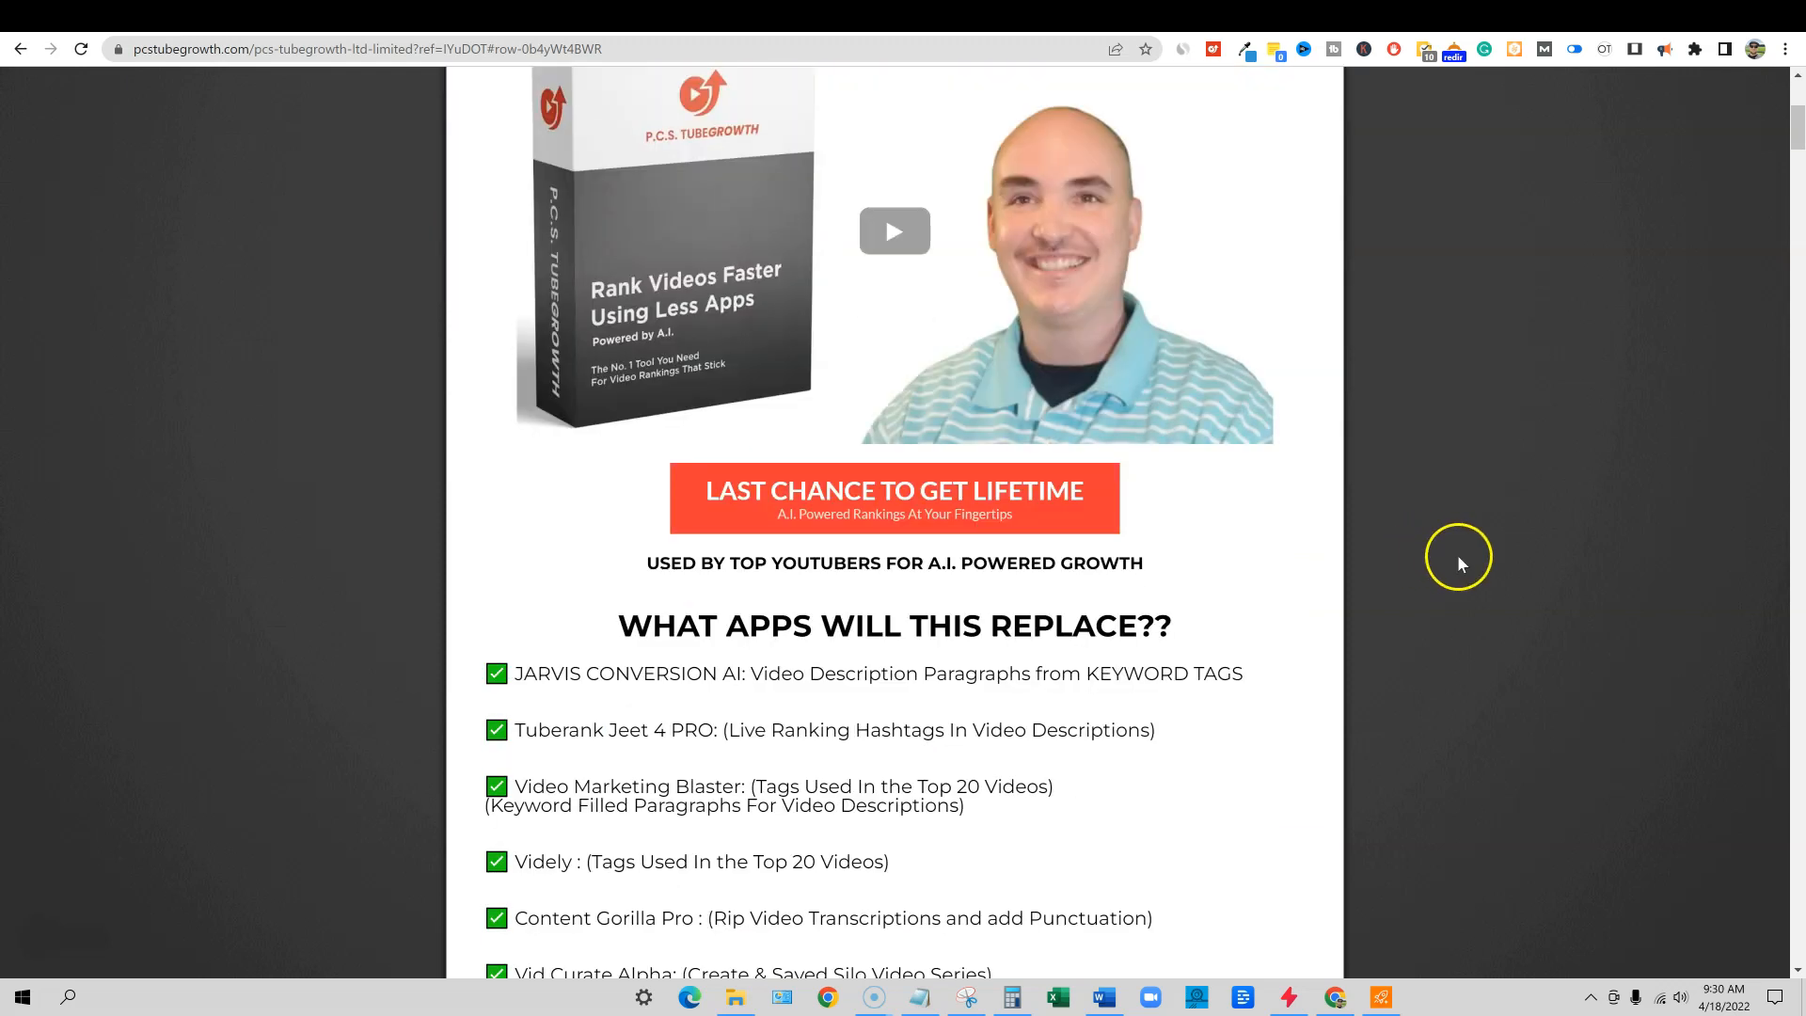
pyautogui.scroll(-20, 1759, 244)
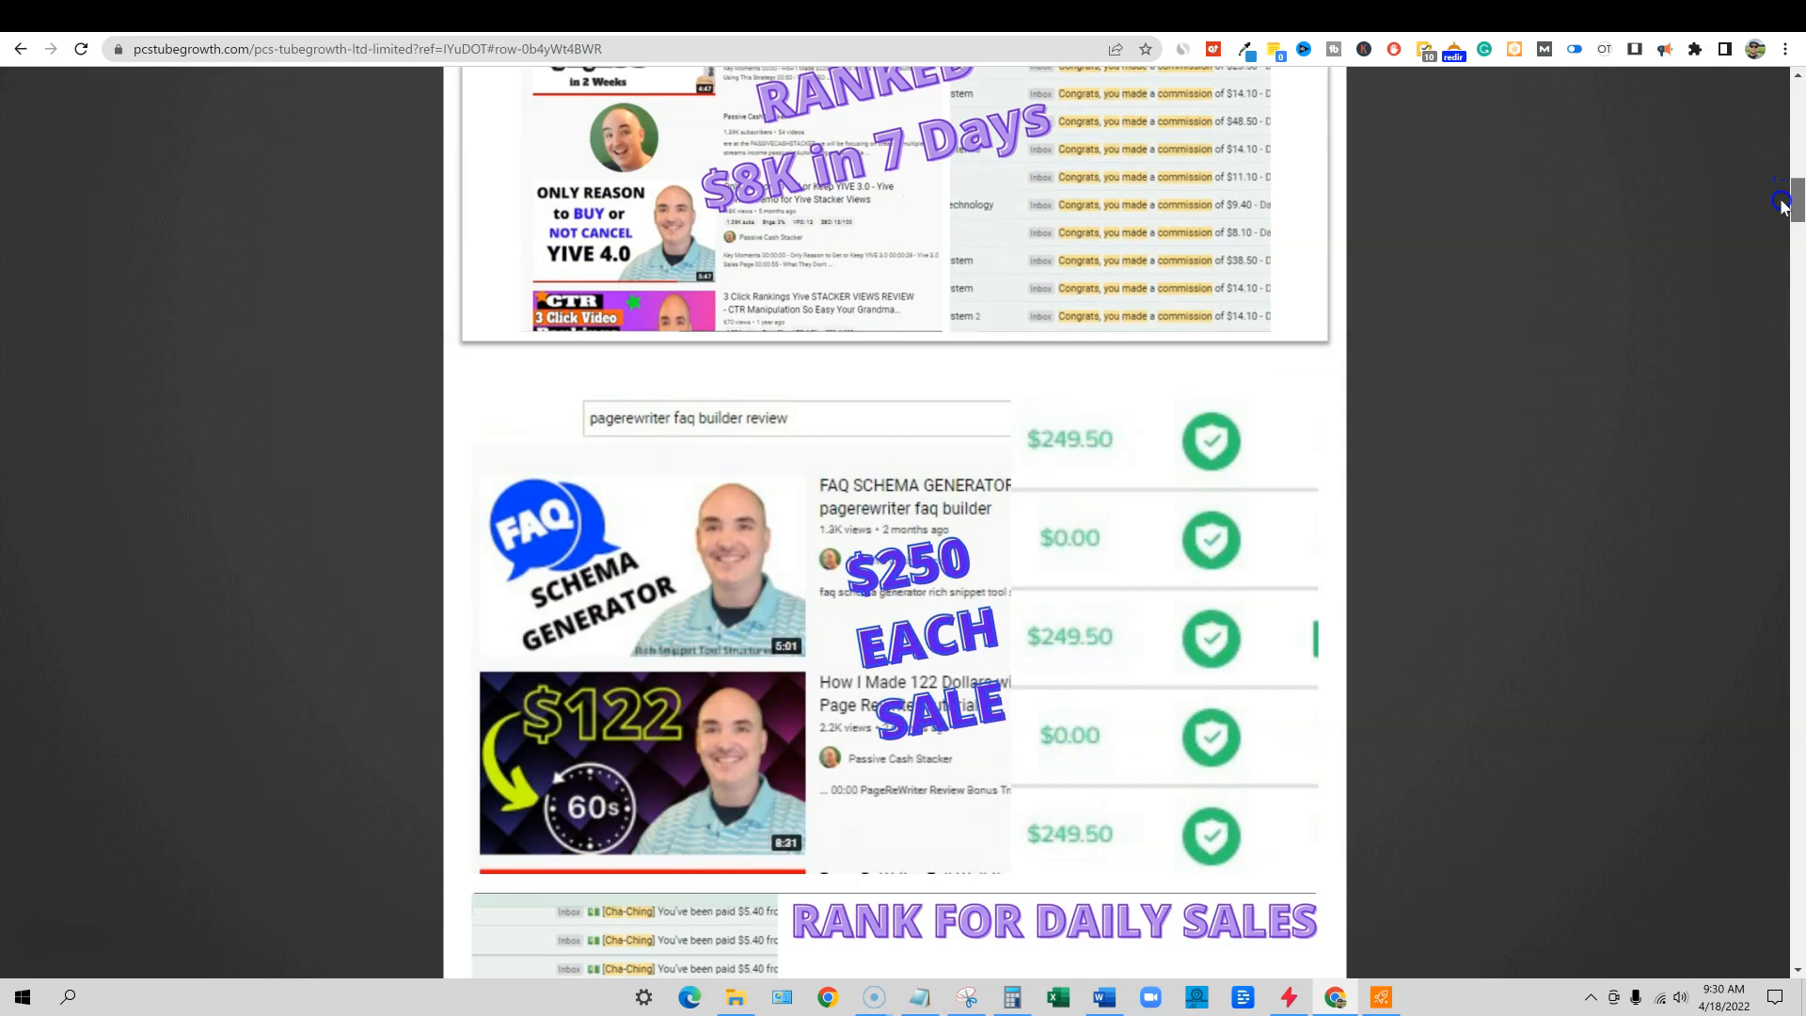
pyautogui.moveTo(1766, 294); pyautogui.dragTo(1772, 137)
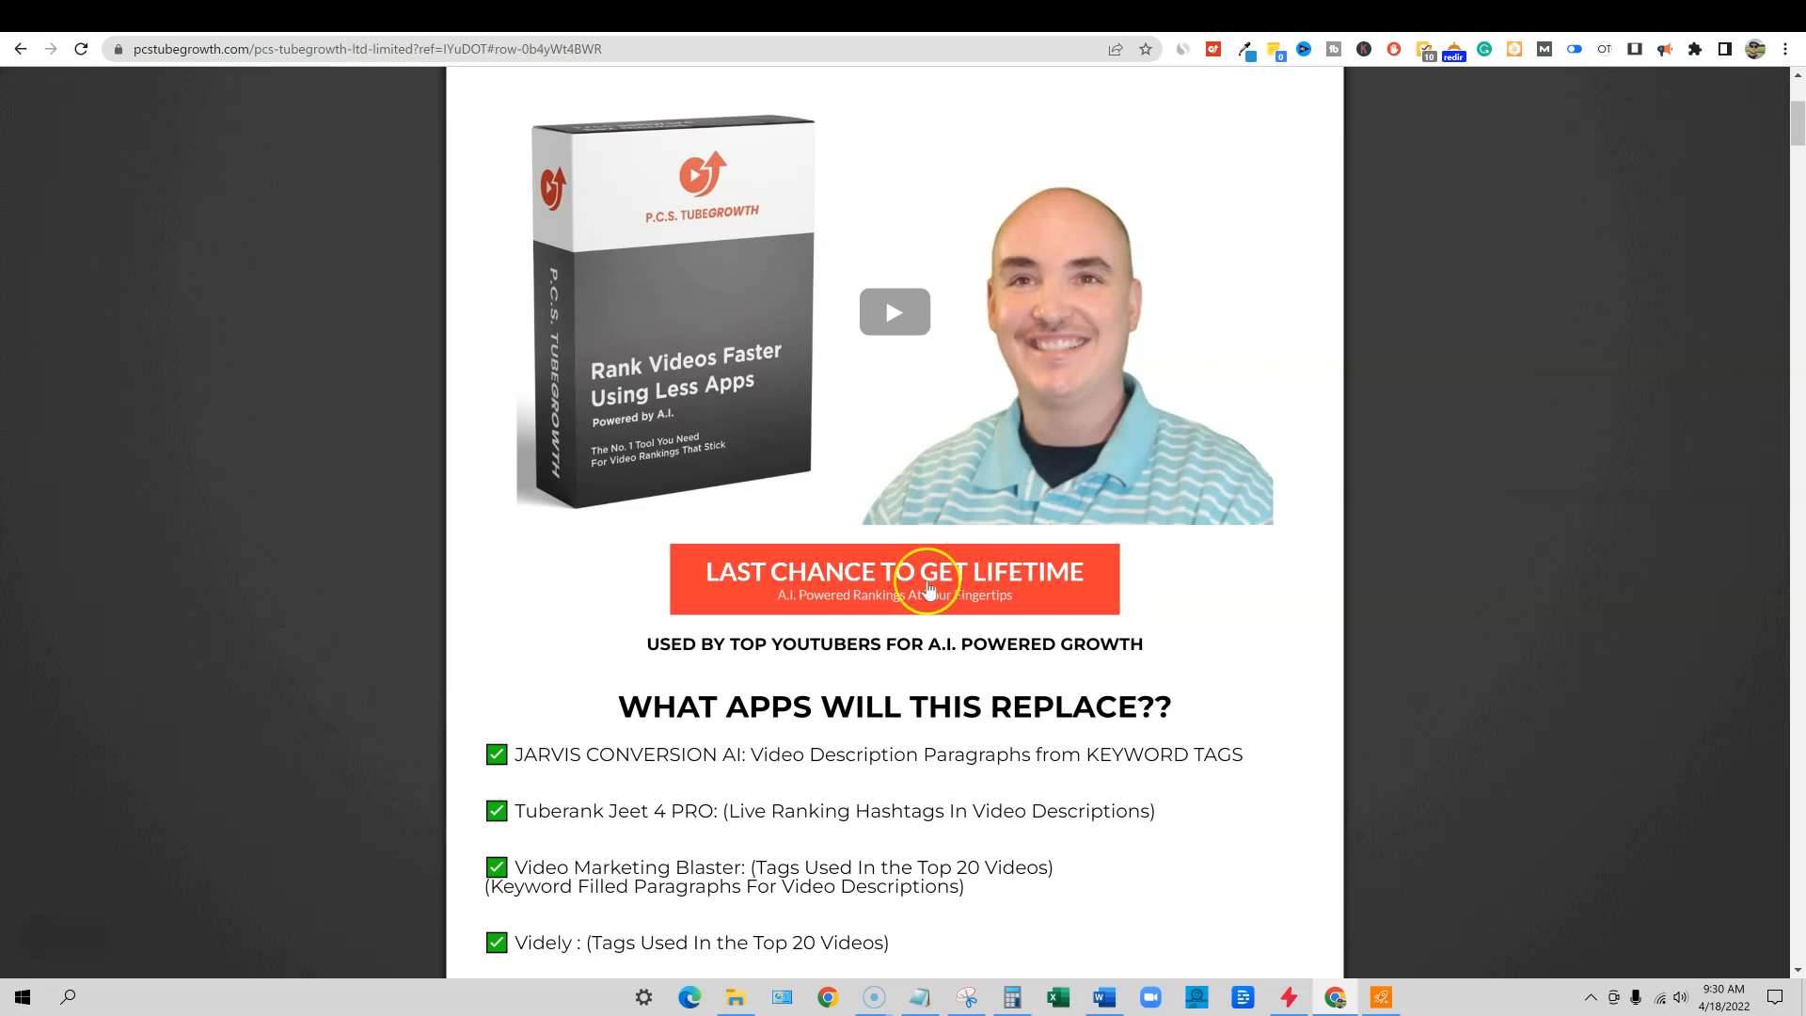
pyautogui.moveTo(1797, 141); pyautogui.dragTo(1724, 837)
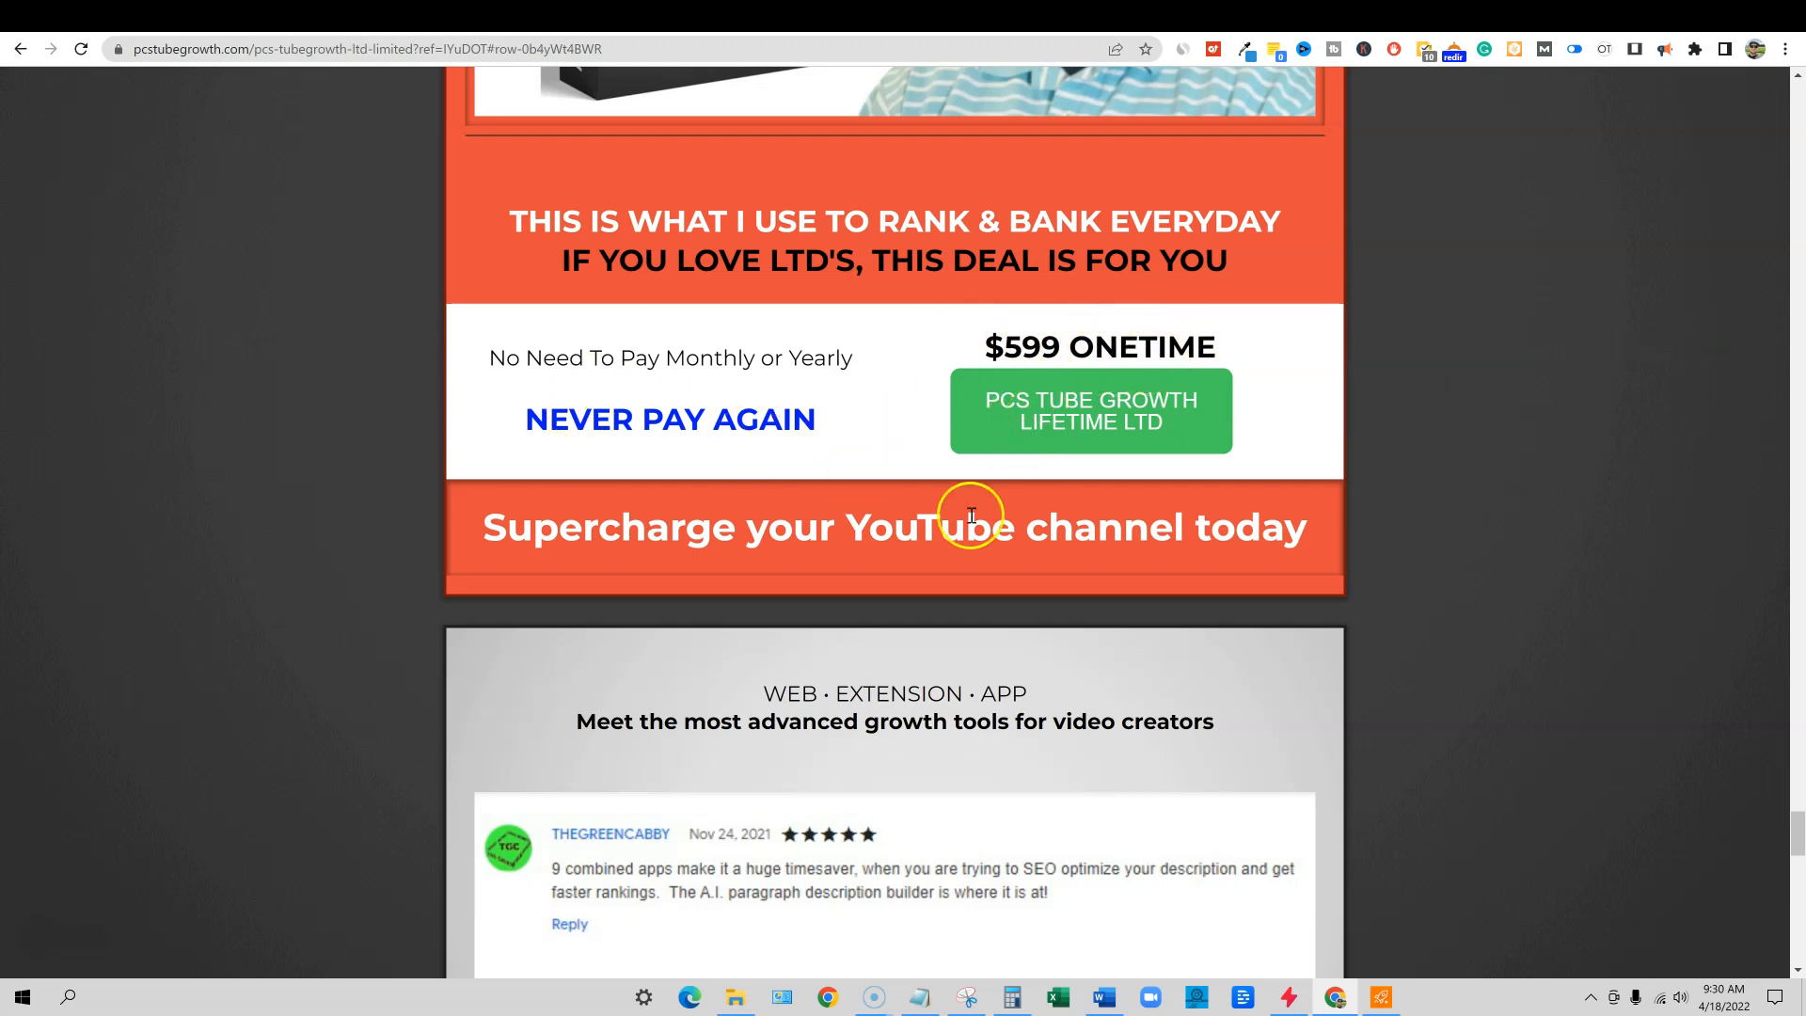
pyautogui.scroll(3, 1129, 432)
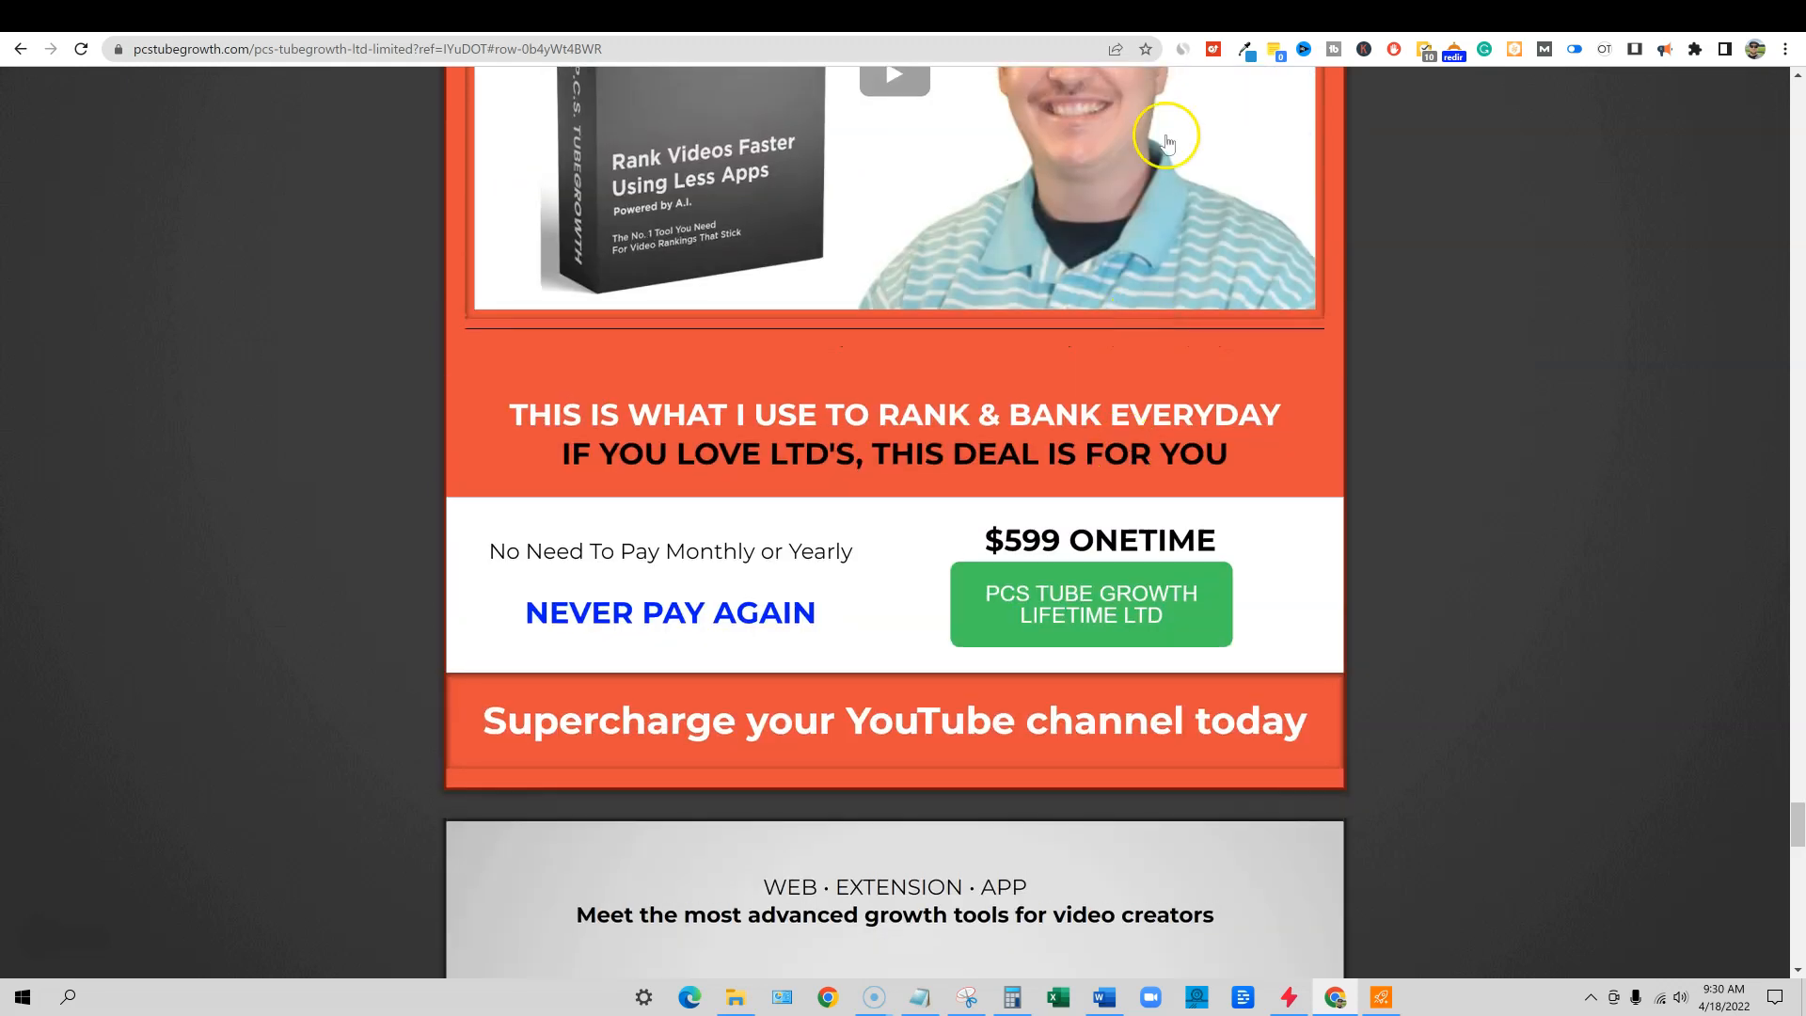
# - View the Bramework Tutorial video's YouTube page and expand its full description to examine the links and text
pyautogui.click(1344, 19)
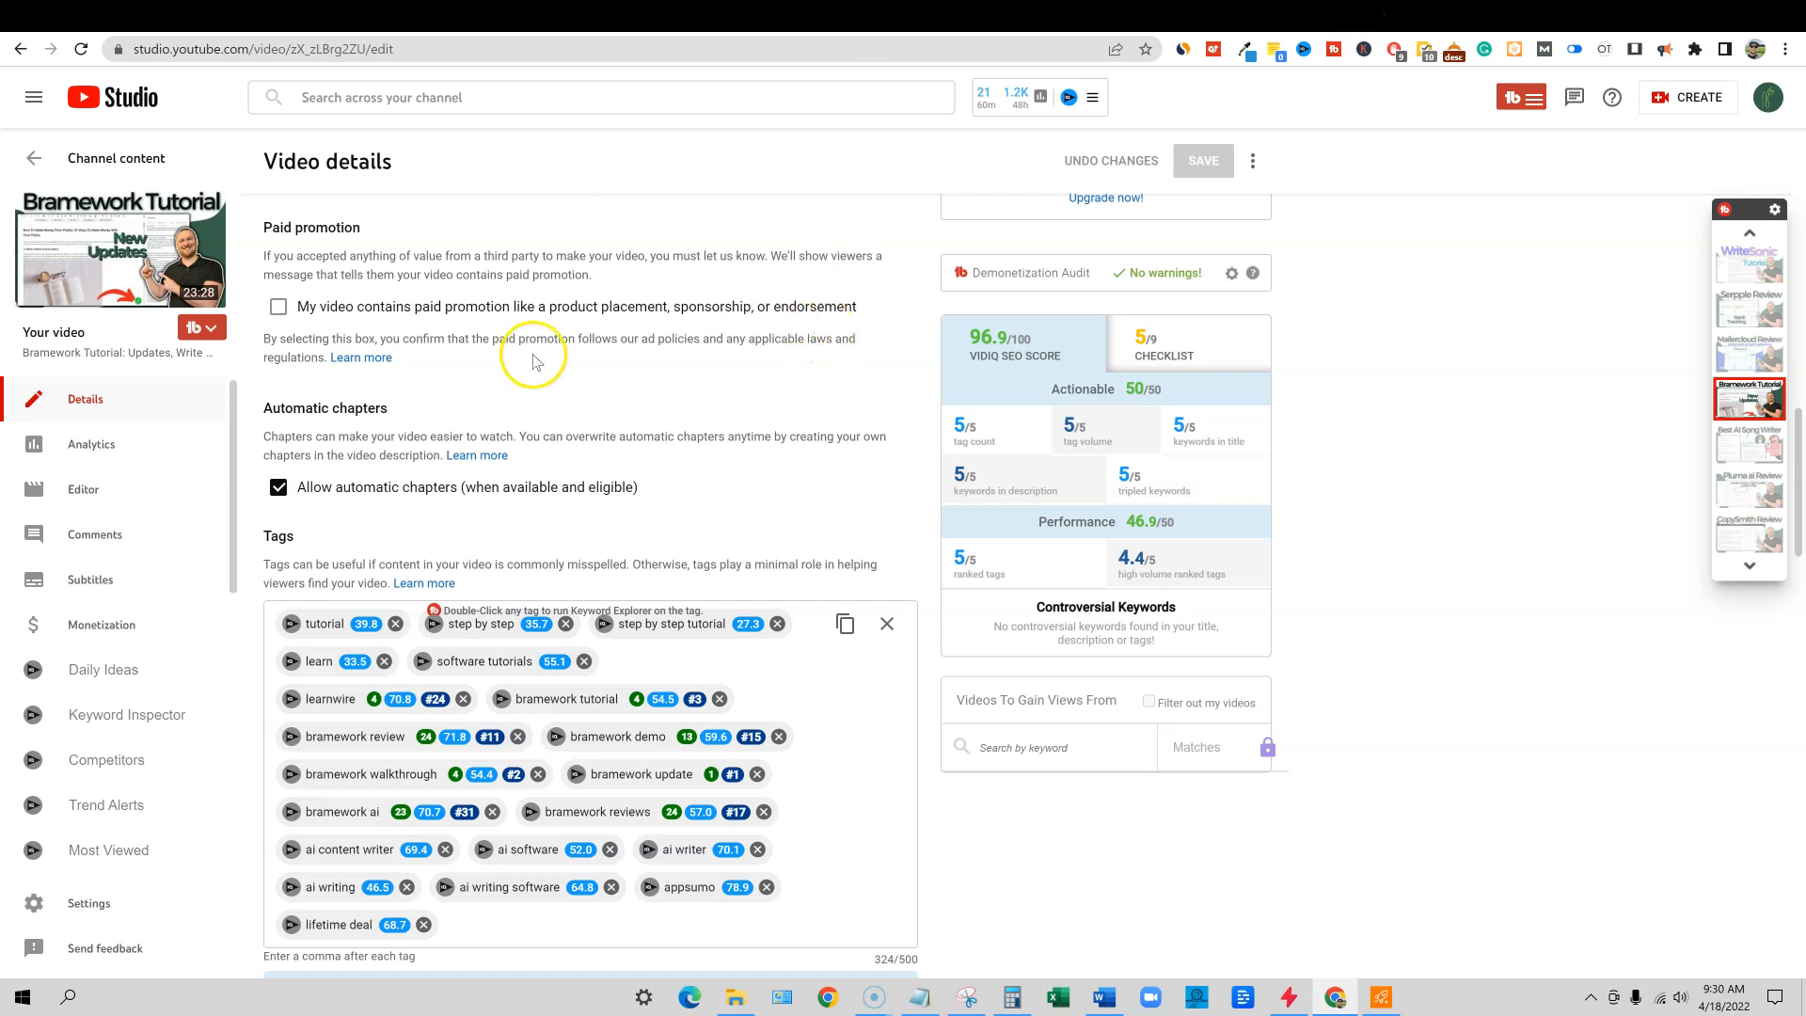
pyautogui.click(1468, 19)
pyautogui.scroll(-5, 323, 807)
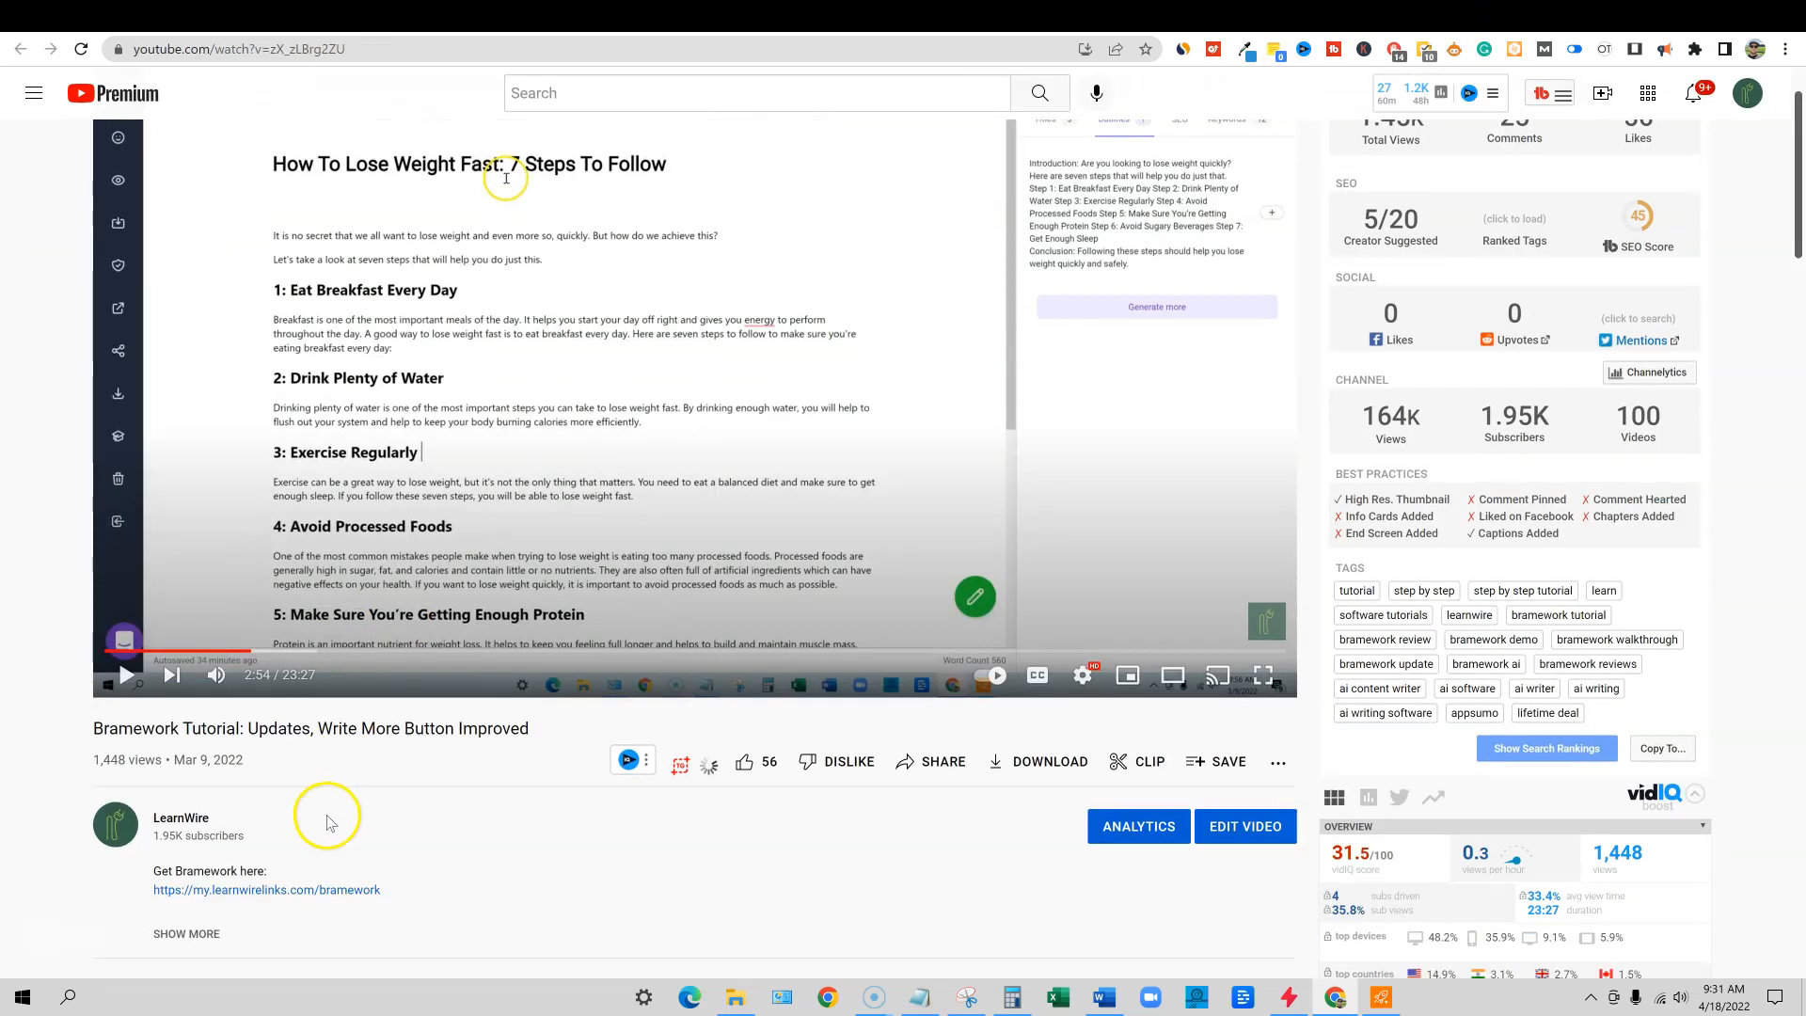
pyautogui.click(189, 395)
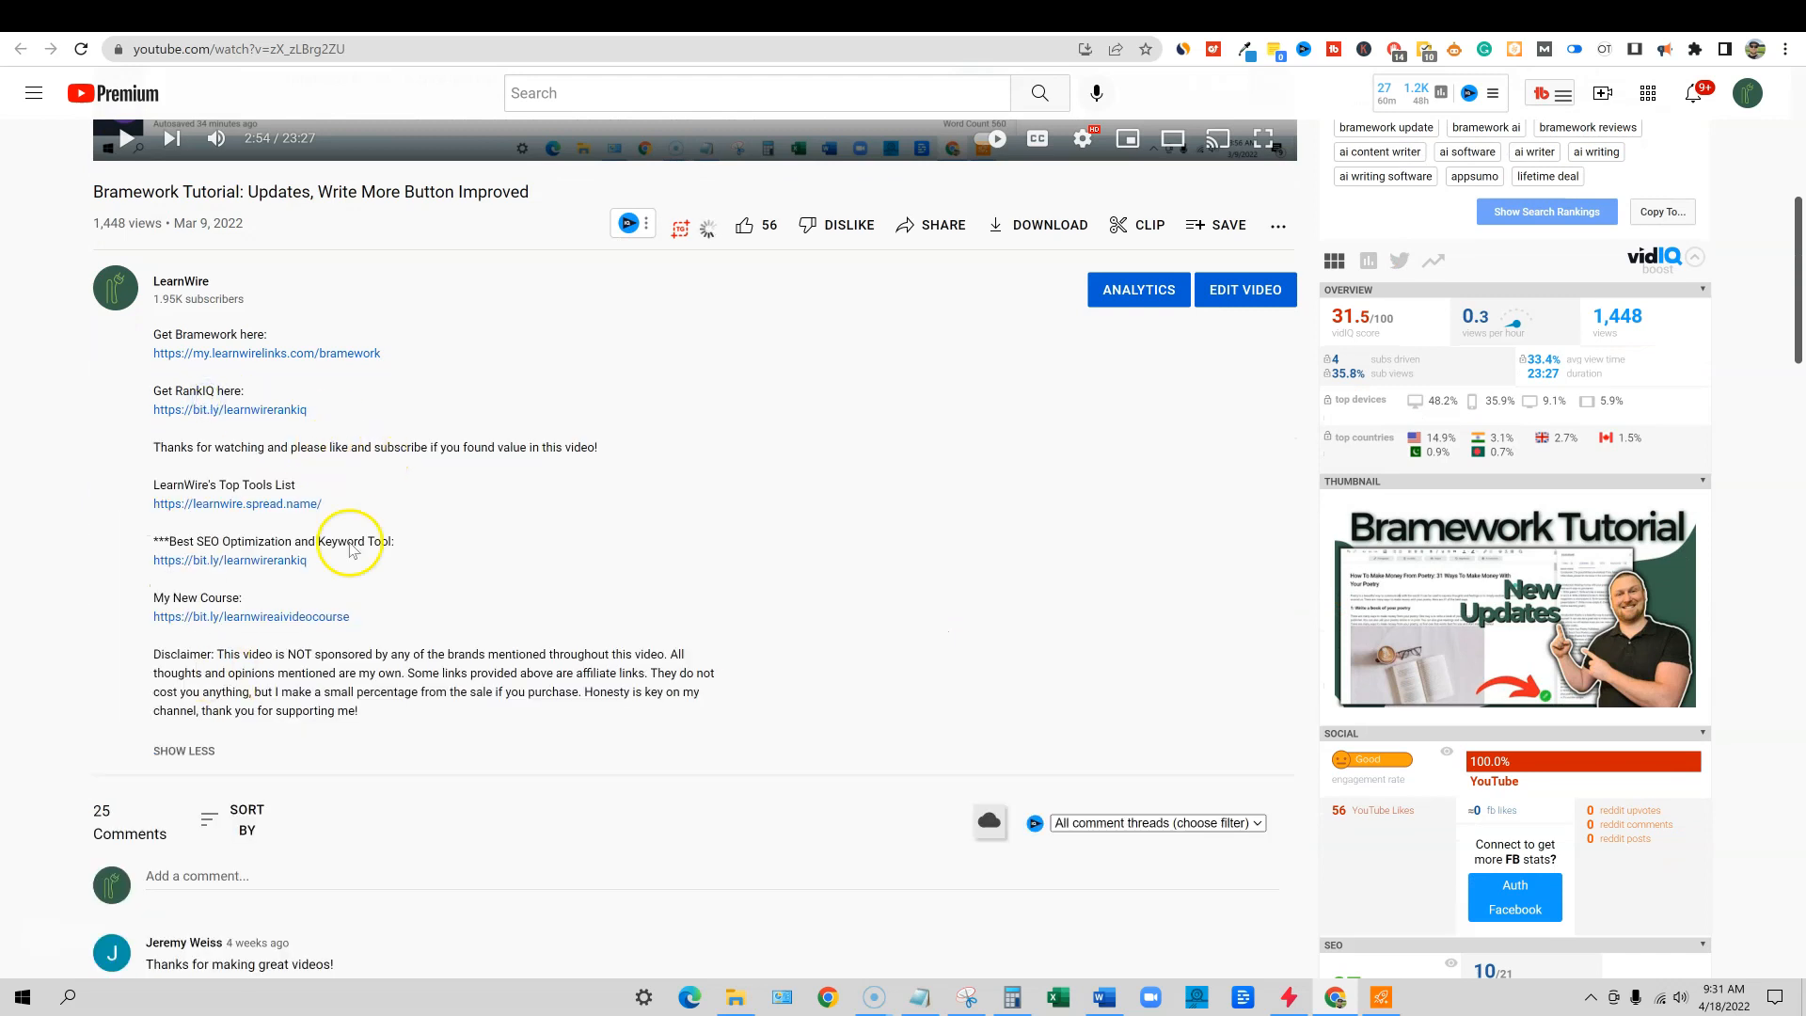
pyautogui.scroll(1, 315, 541)
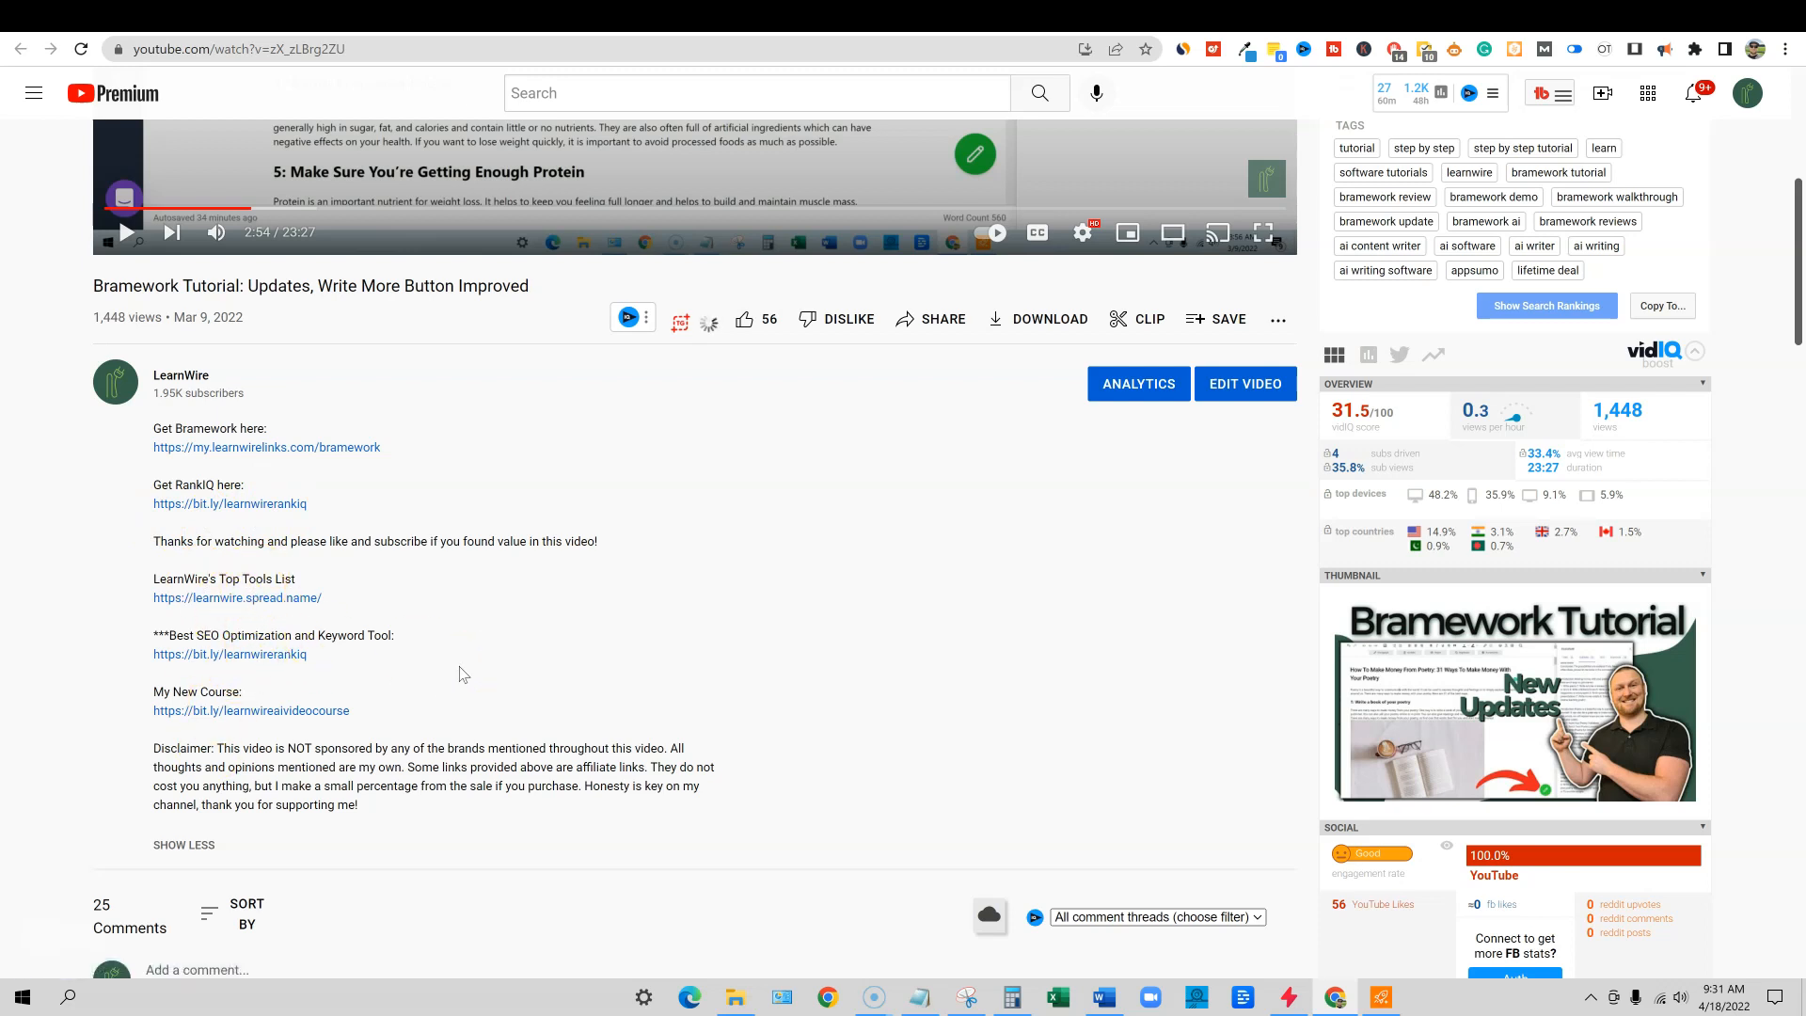
pyautogui.scroll(2, 462, 674)
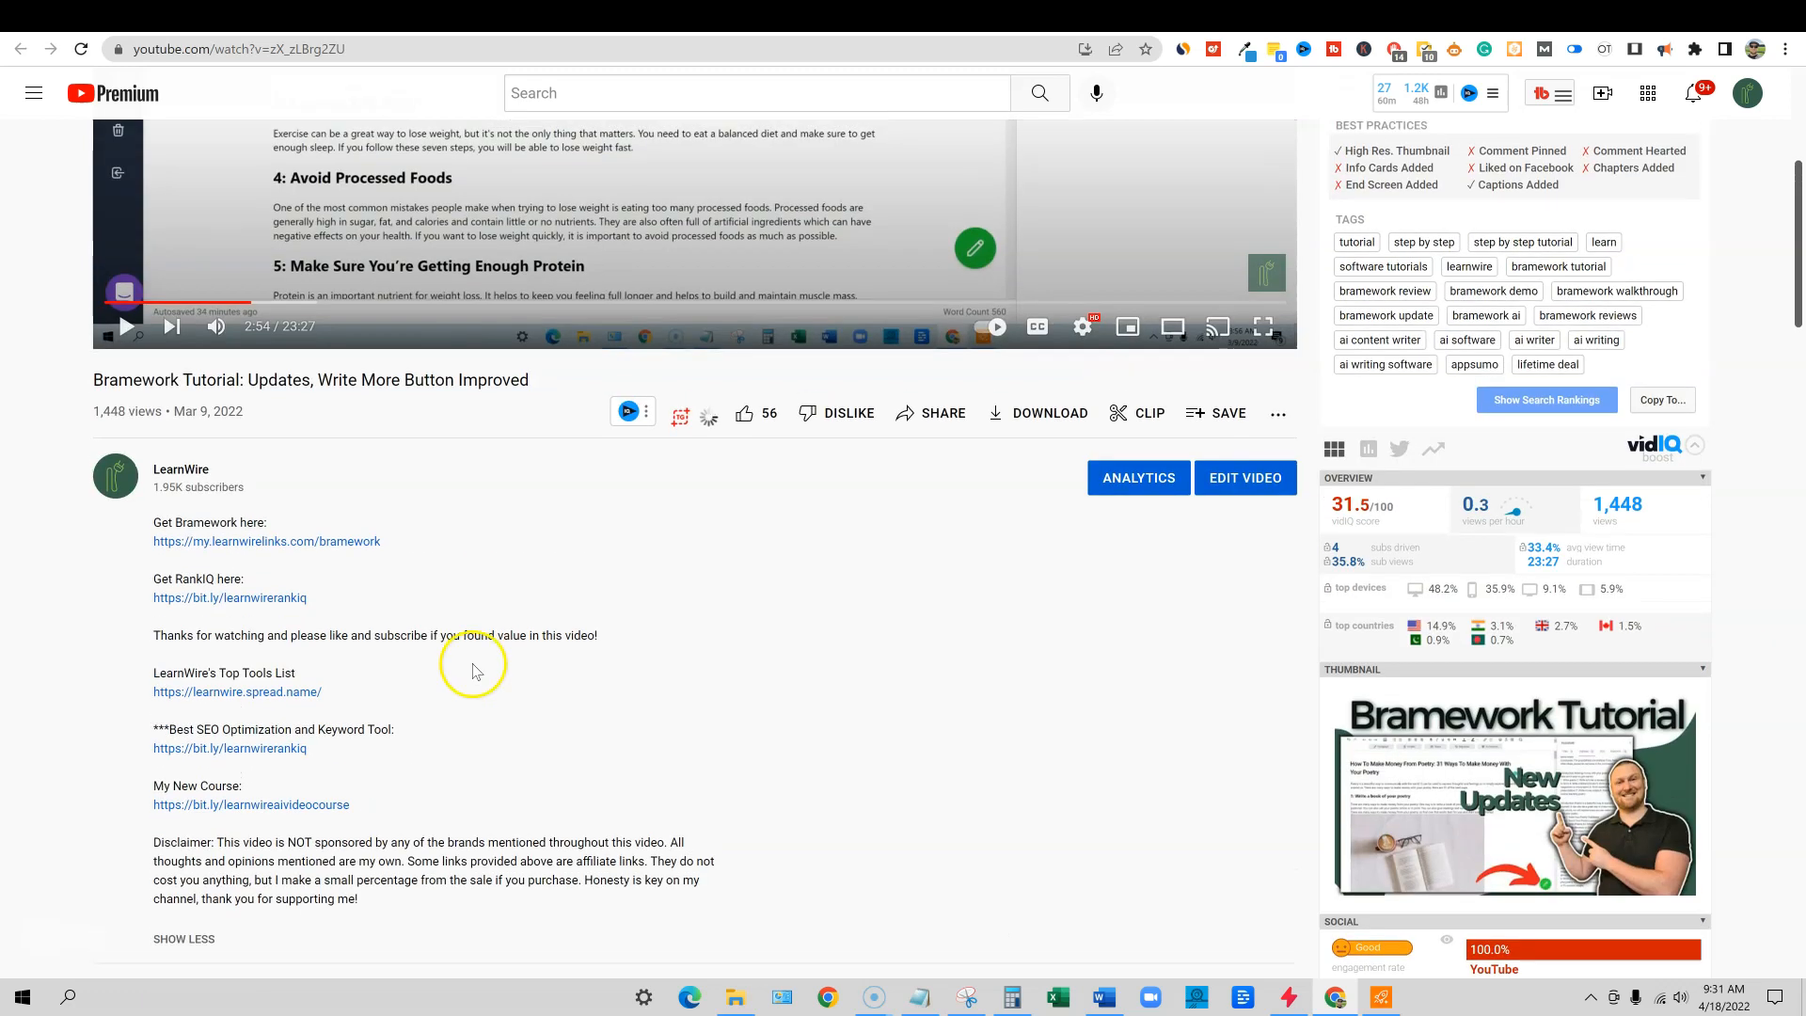
pyautogui.scroll(1, 470, 666)
# - Return to the video's details in YouTube Studio and open the P.C.S. TubeGrowth extension's description builder
pyautogui.click(1238, 56)
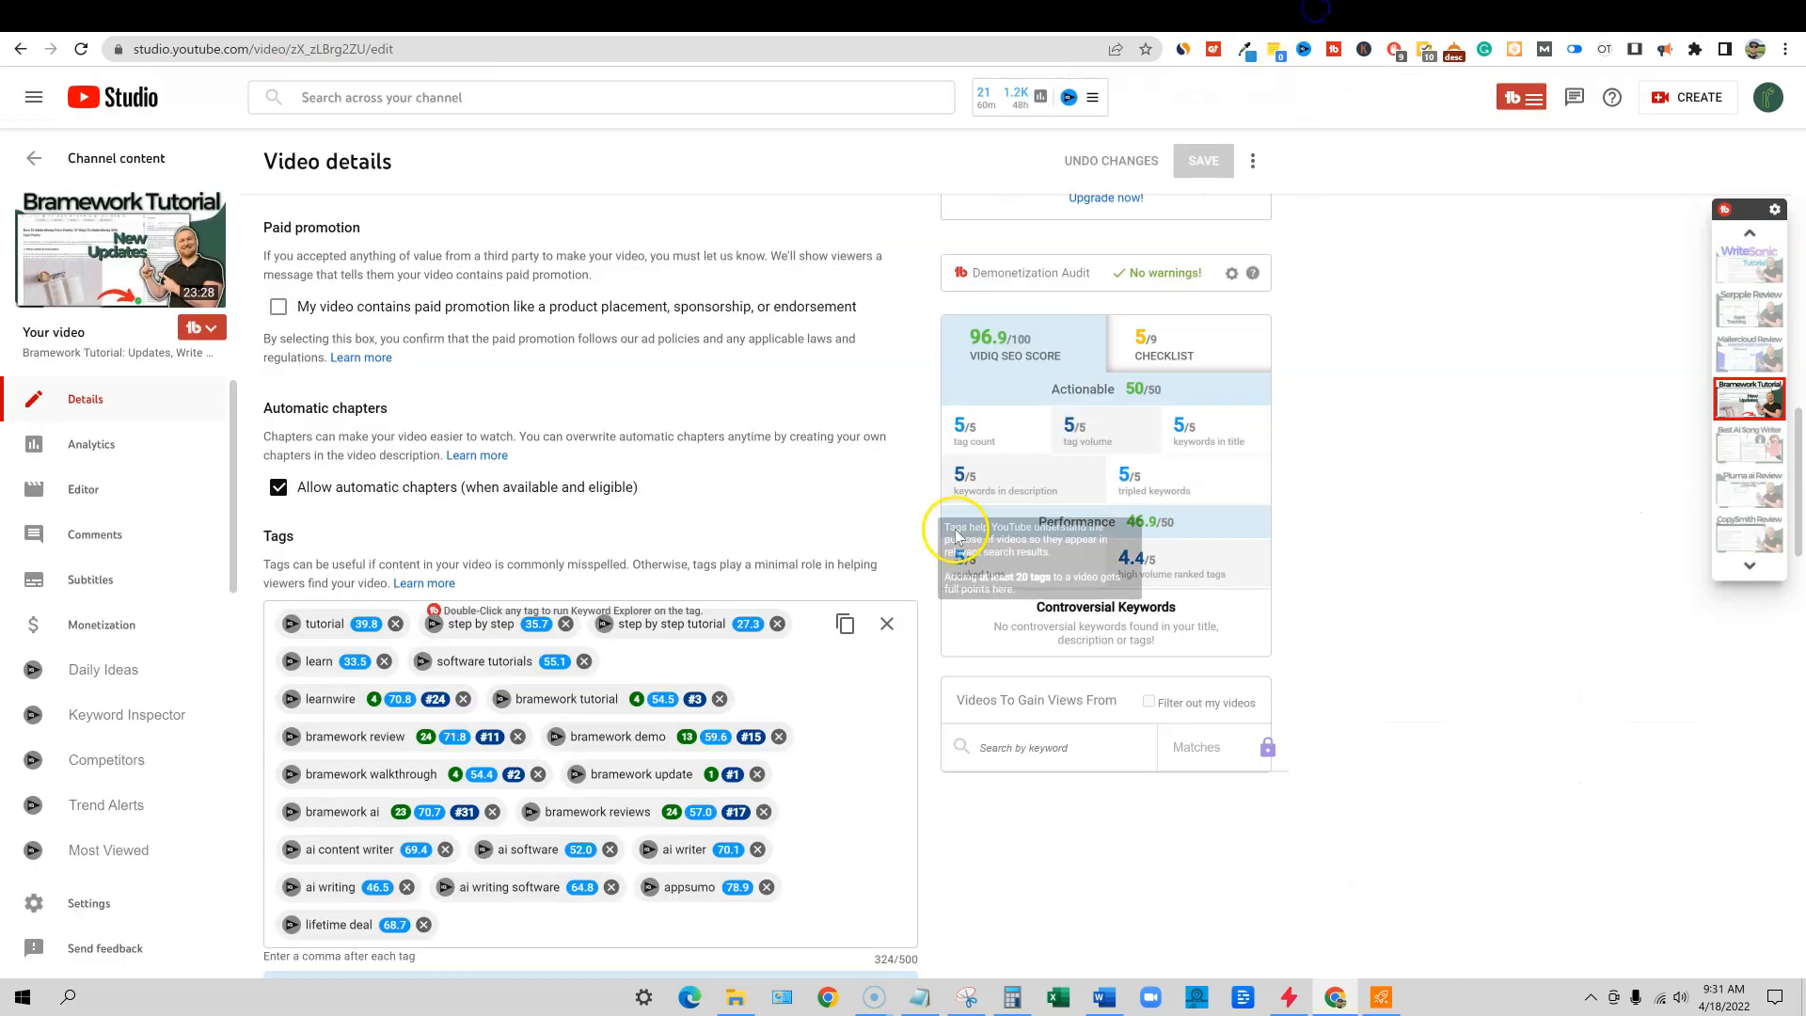
pyautogui.click(1215, 55)
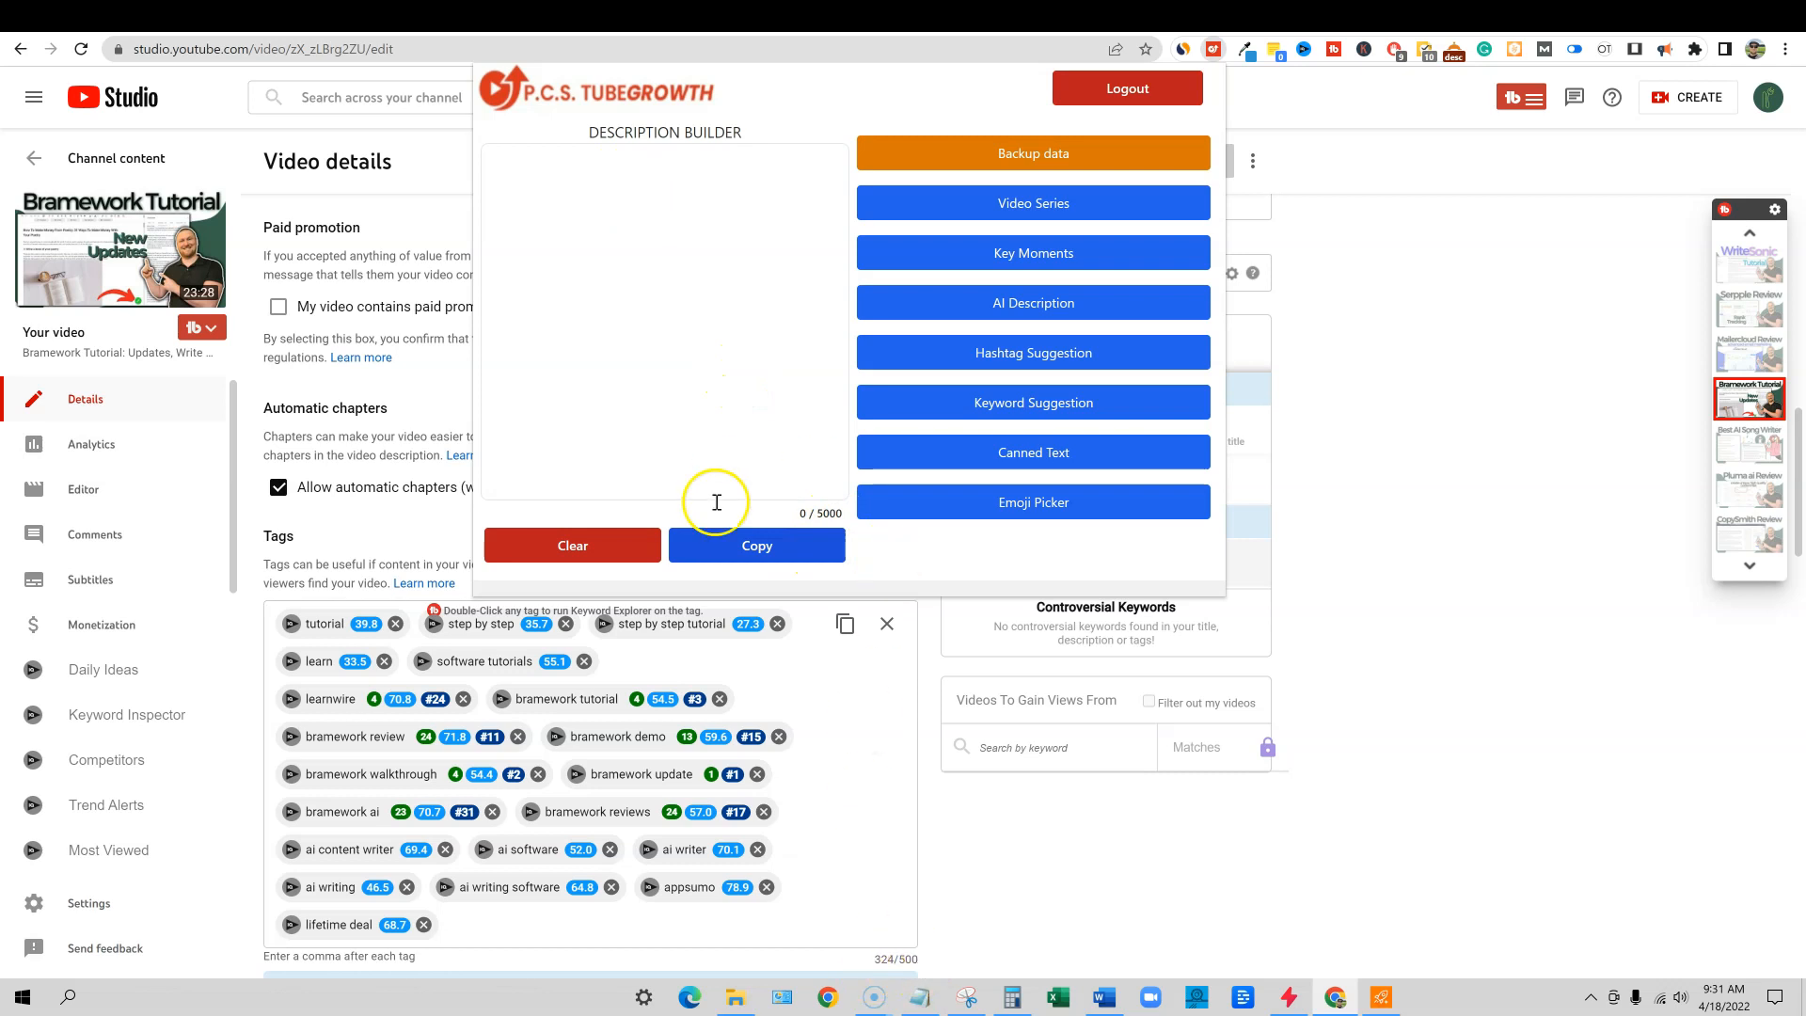
pyautogui.scroll(10, 818, 755)
pyautogui.scroll(2, 379, 606)
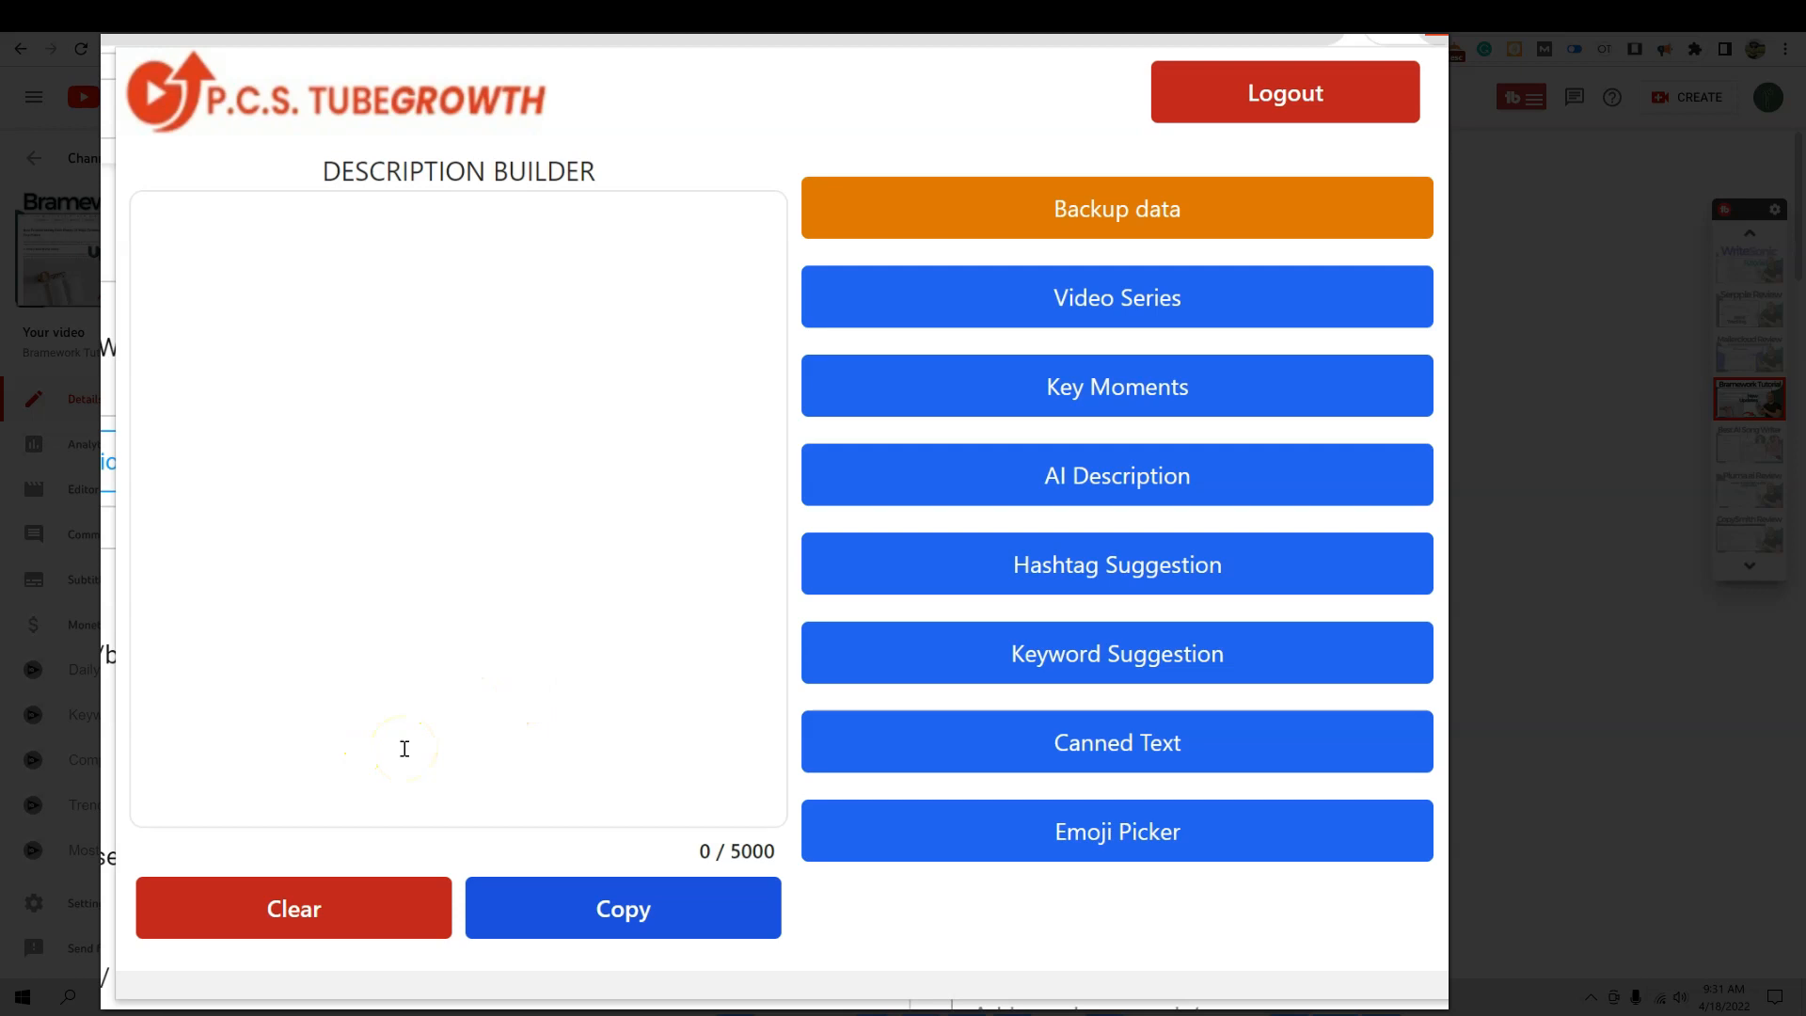
pyautogui.click(1128, 301)
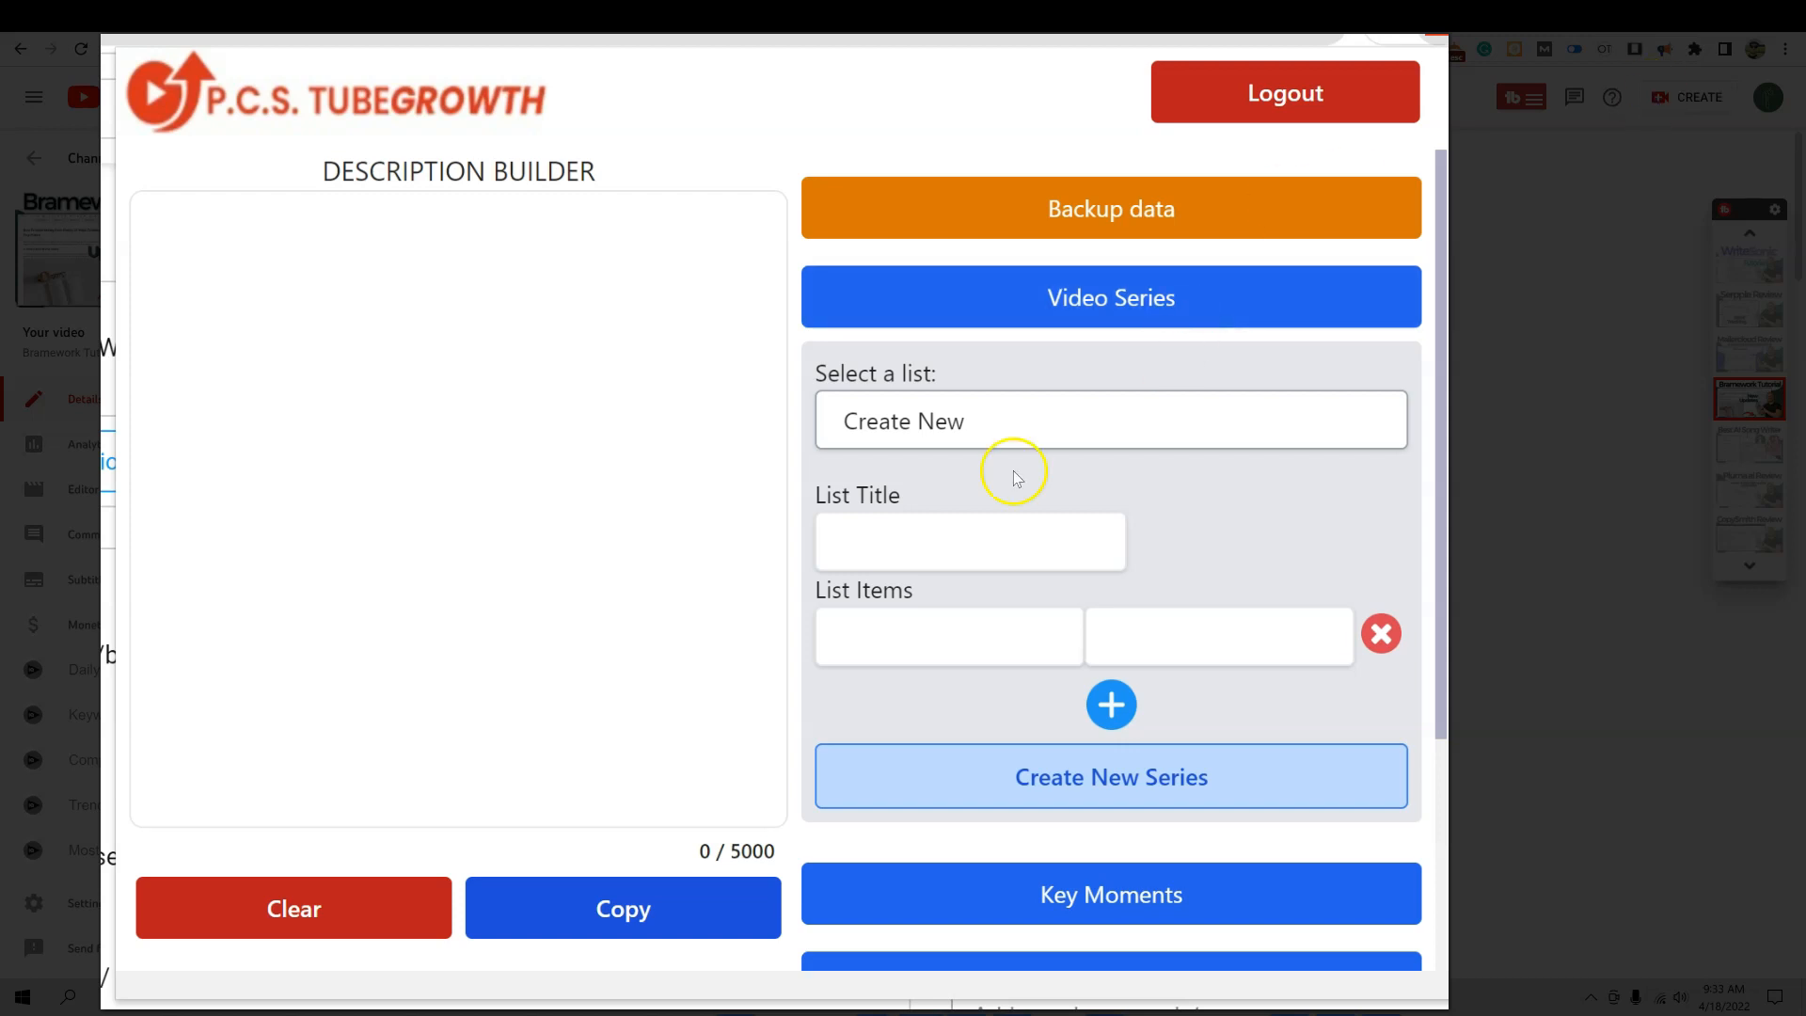
pyautogui.click(946, 421)
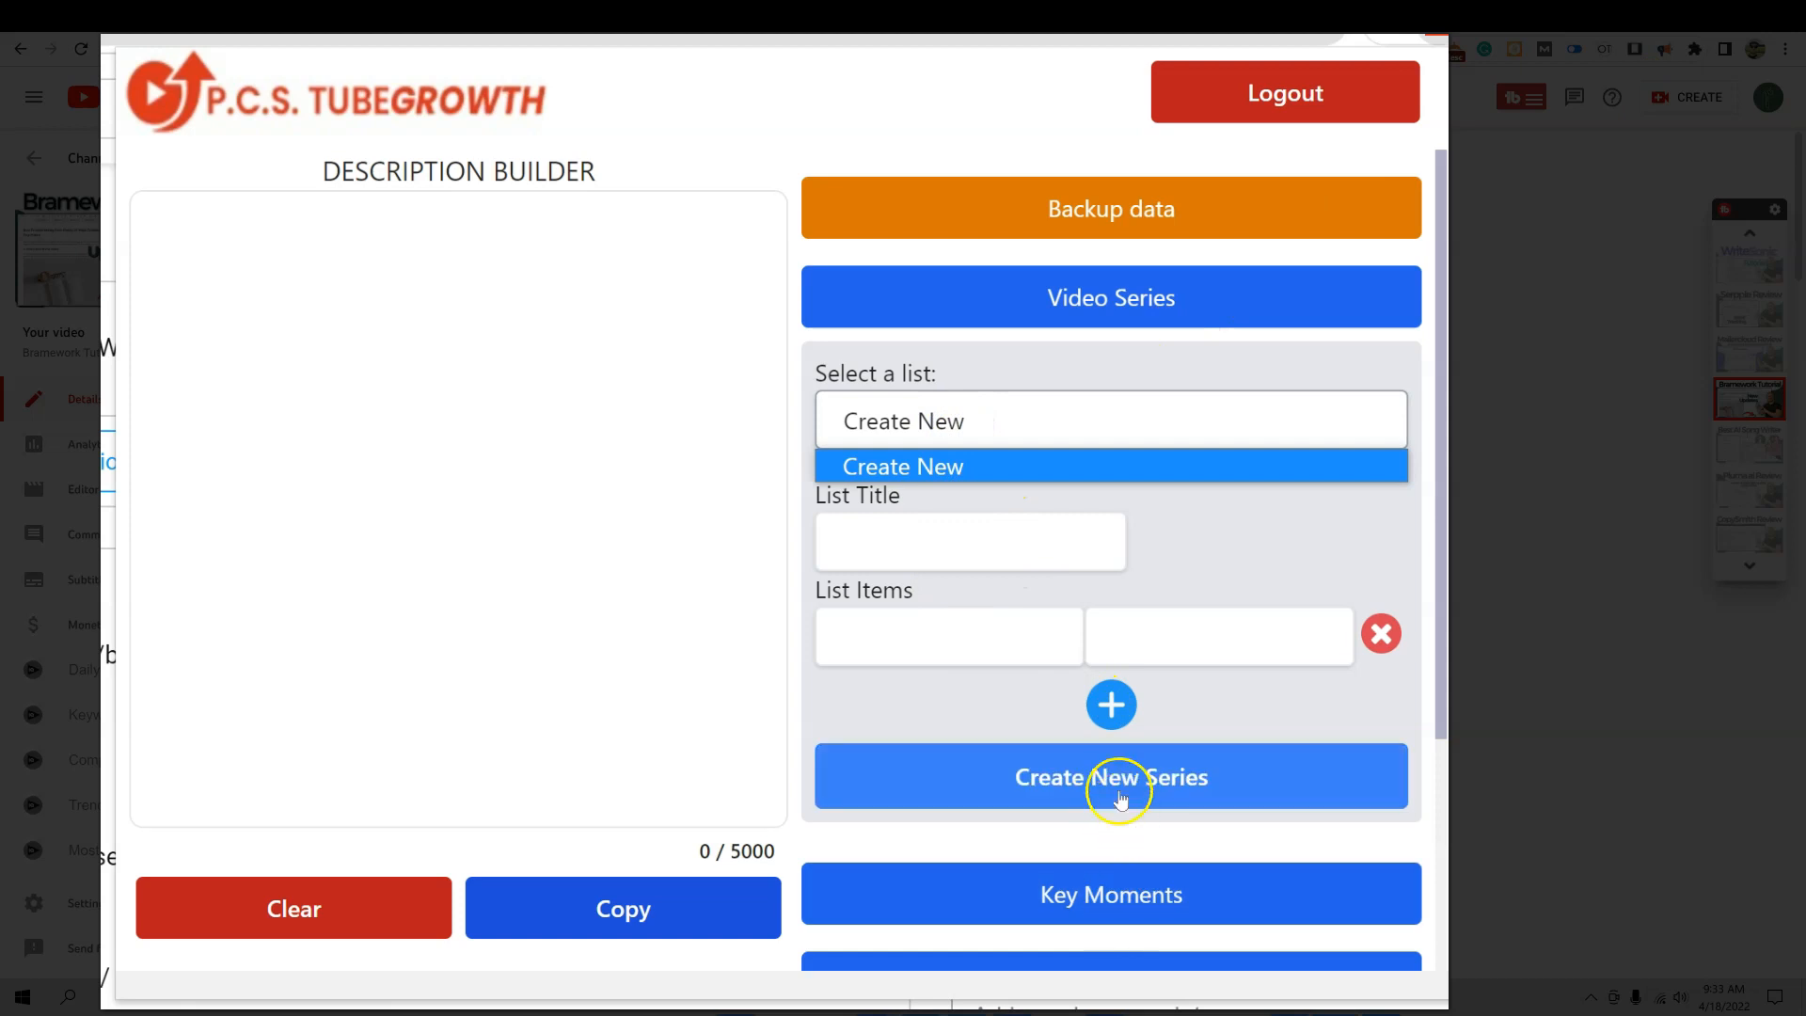
pyautogui.click(971, 562)
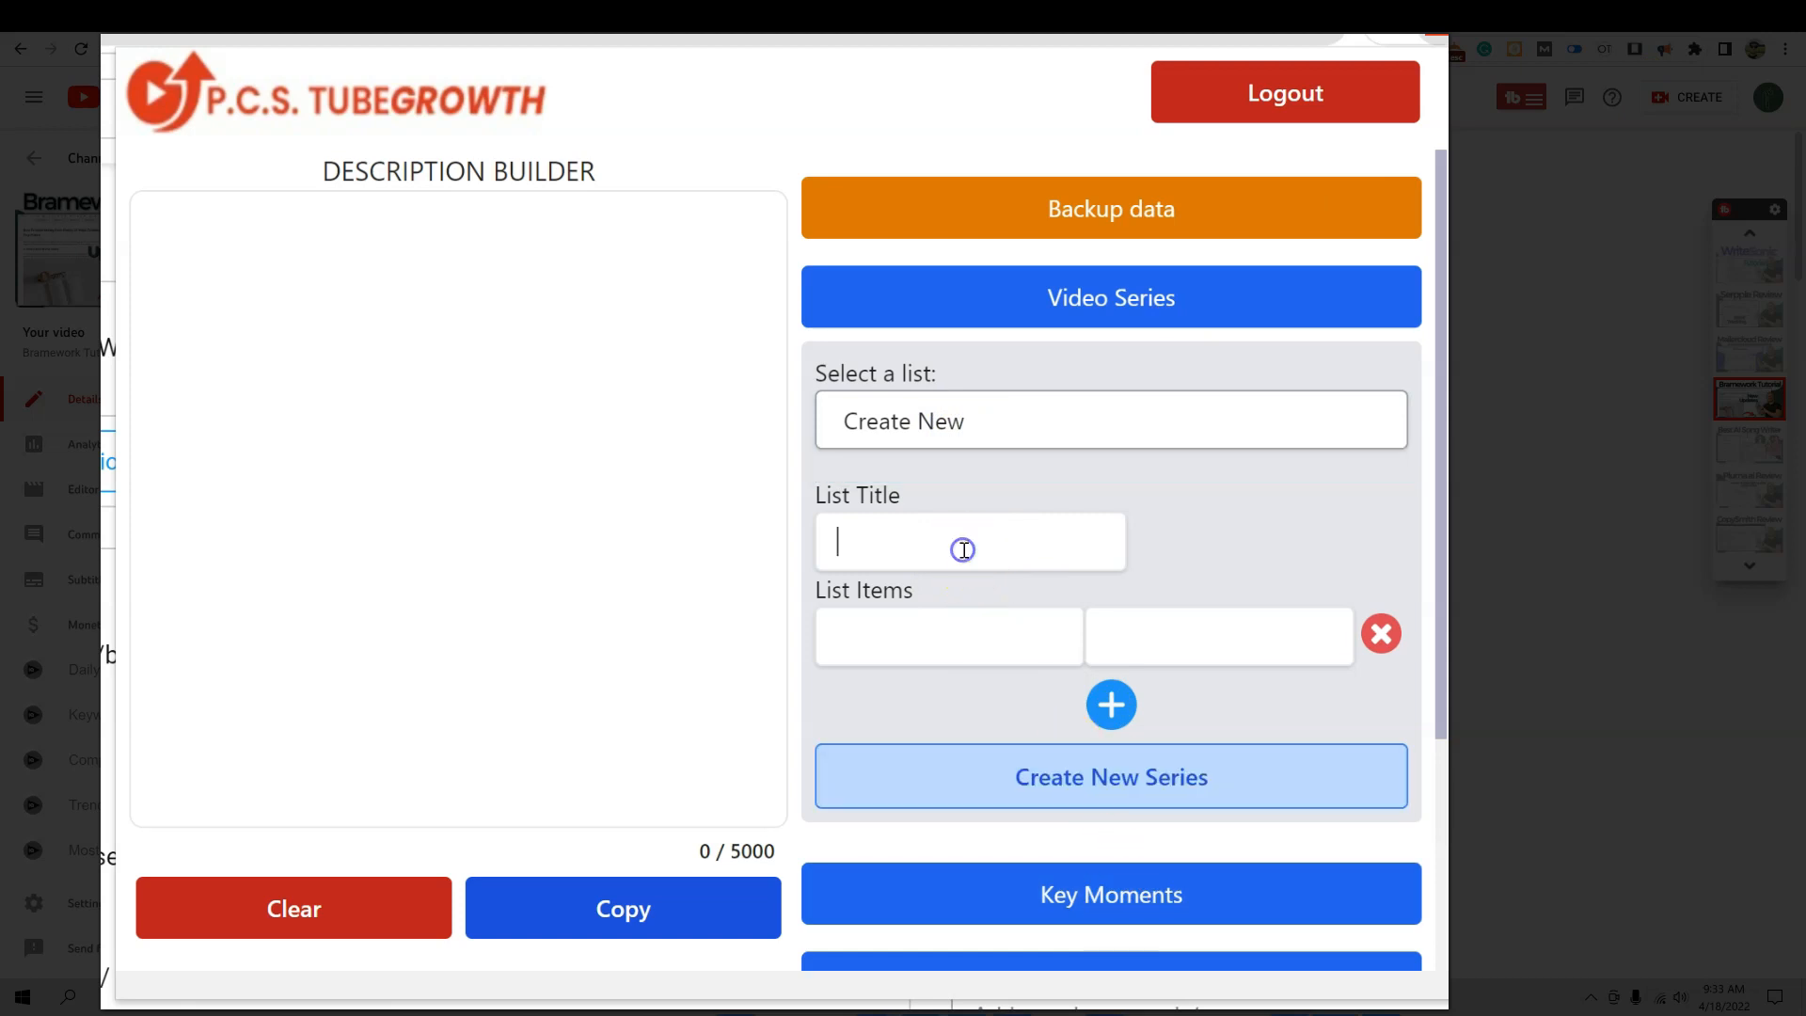
pyautogui.write('Bramework')
pyautogui.click(953, 643)
pyautogui.write('bramework review')
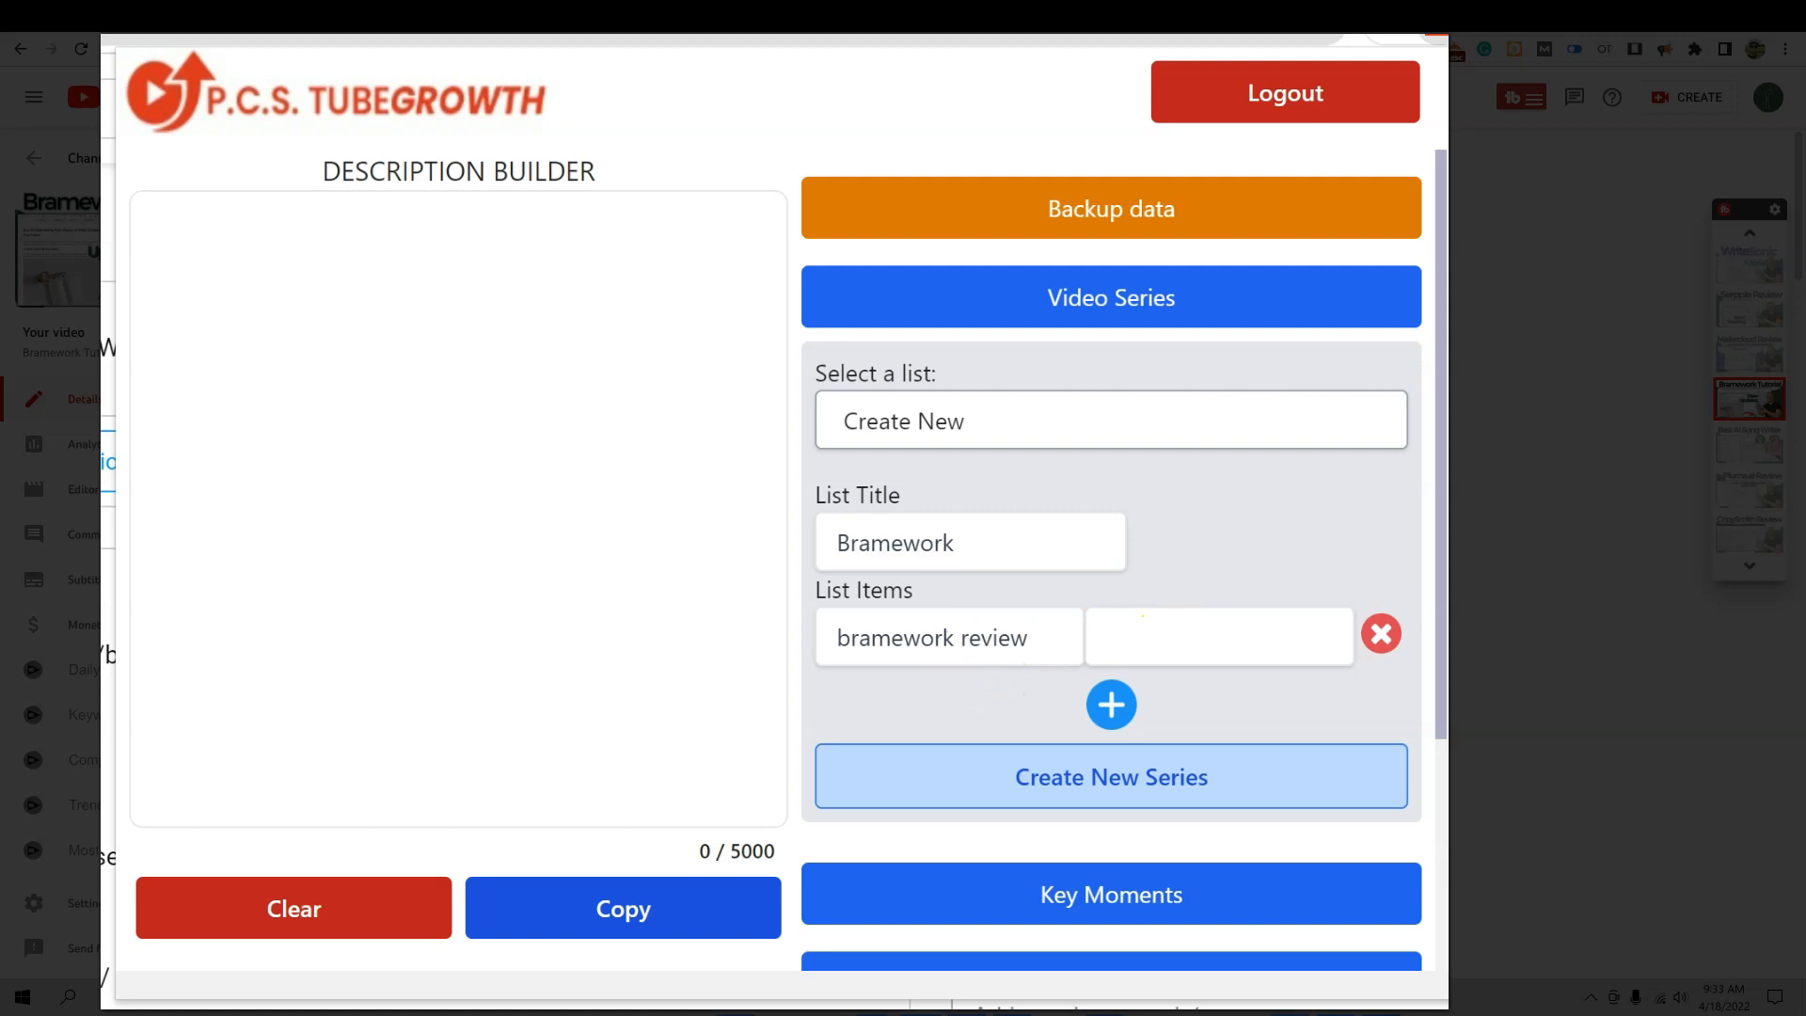
pyautogui.click(1140, 629)
pyautogui.hotkey('ctrl', 'v')
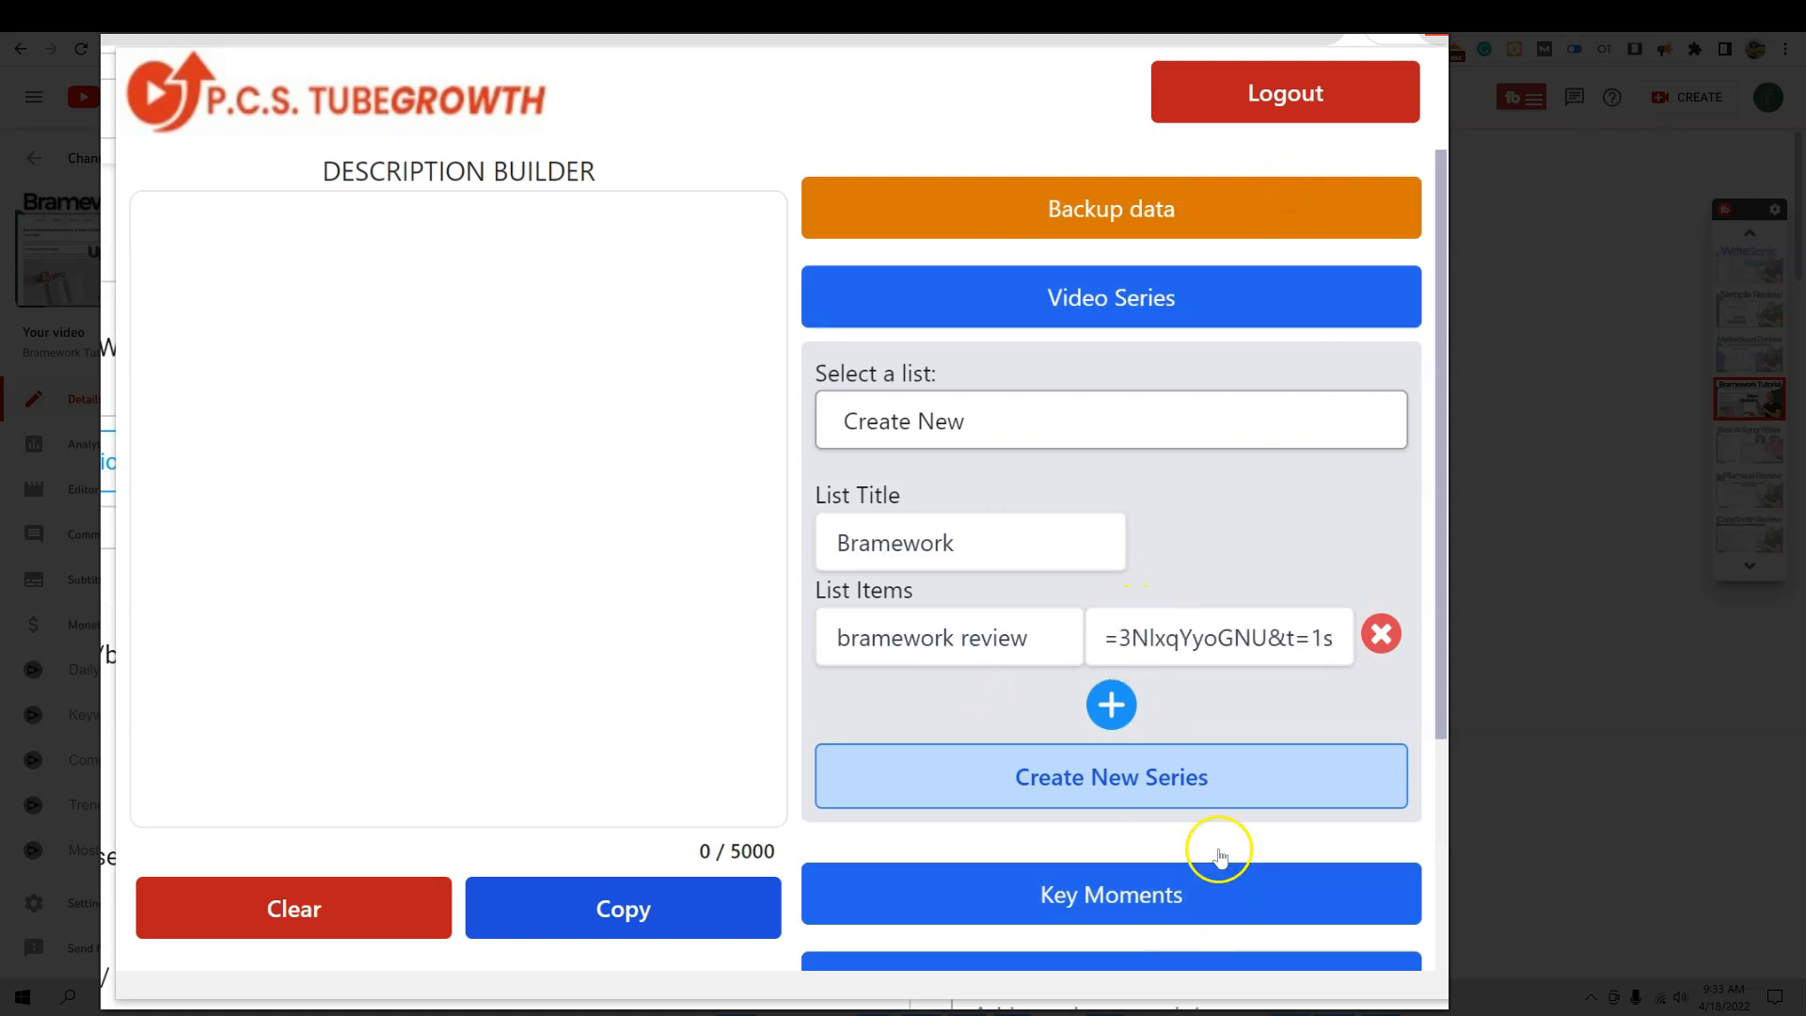
pyautogui.click(1113, 707)
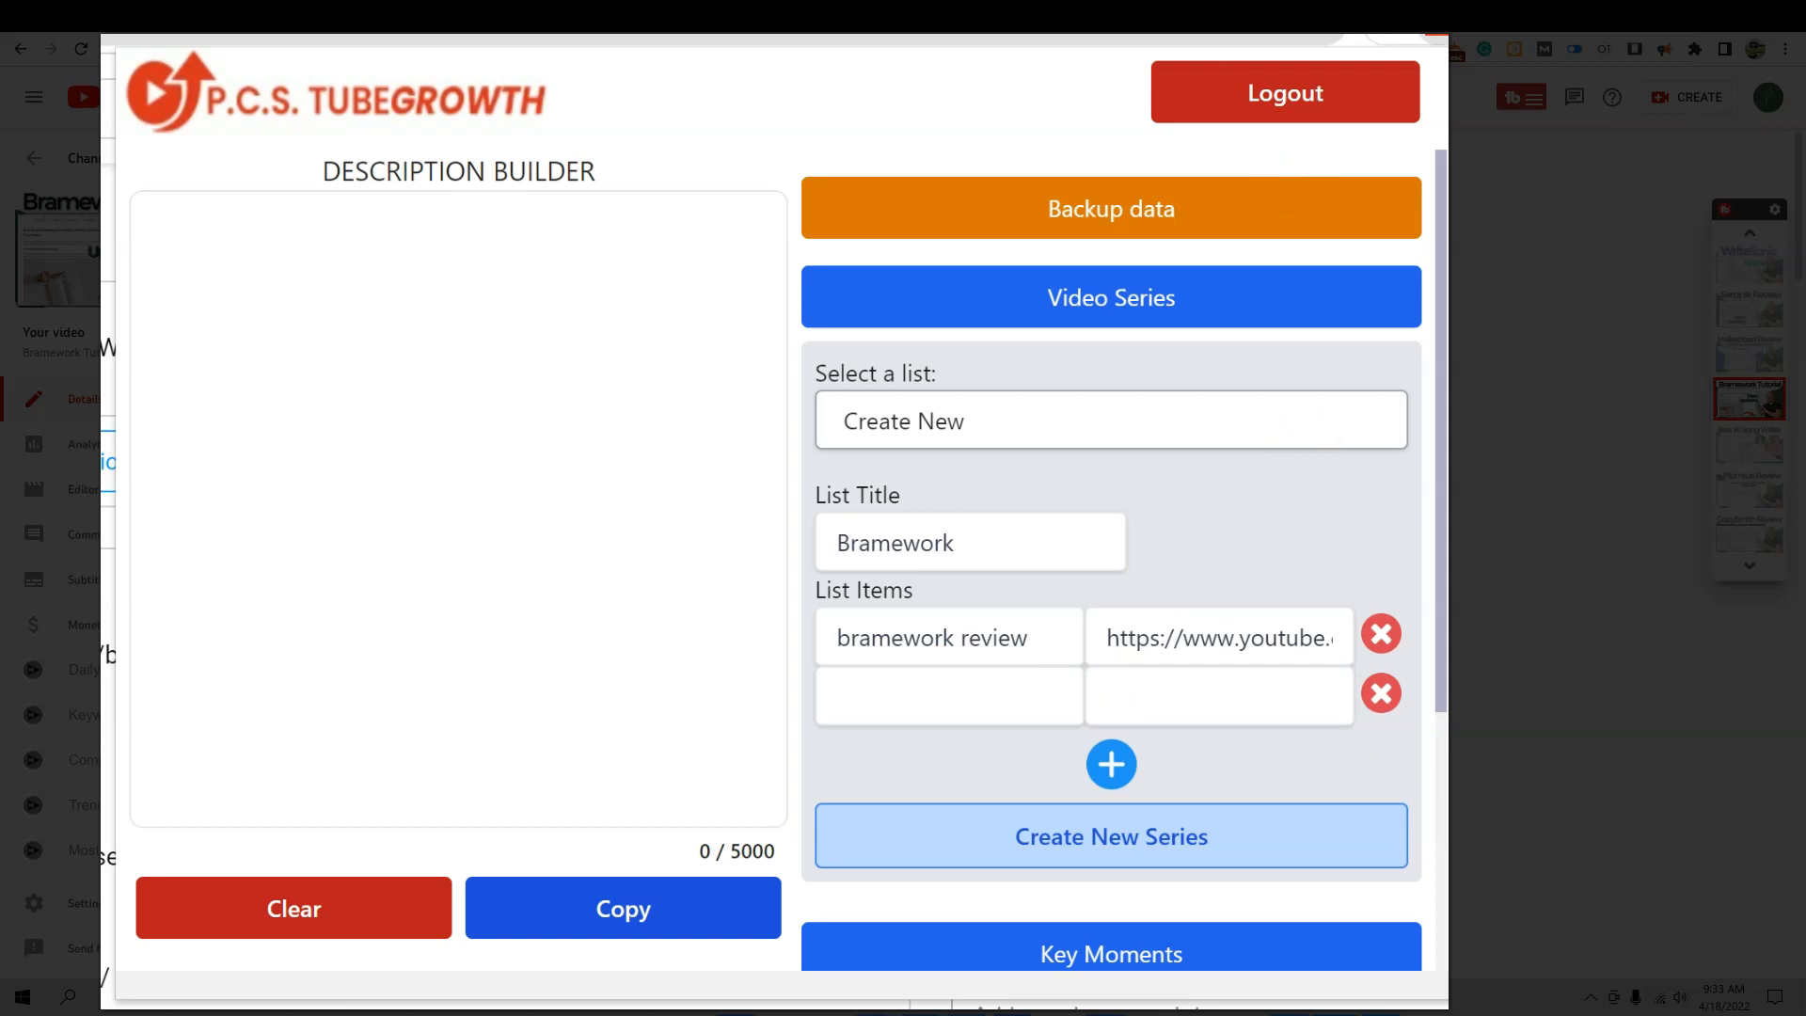
pyautogui.click(979, 703)
pyautogui.hotkey('ctrl', 'v')
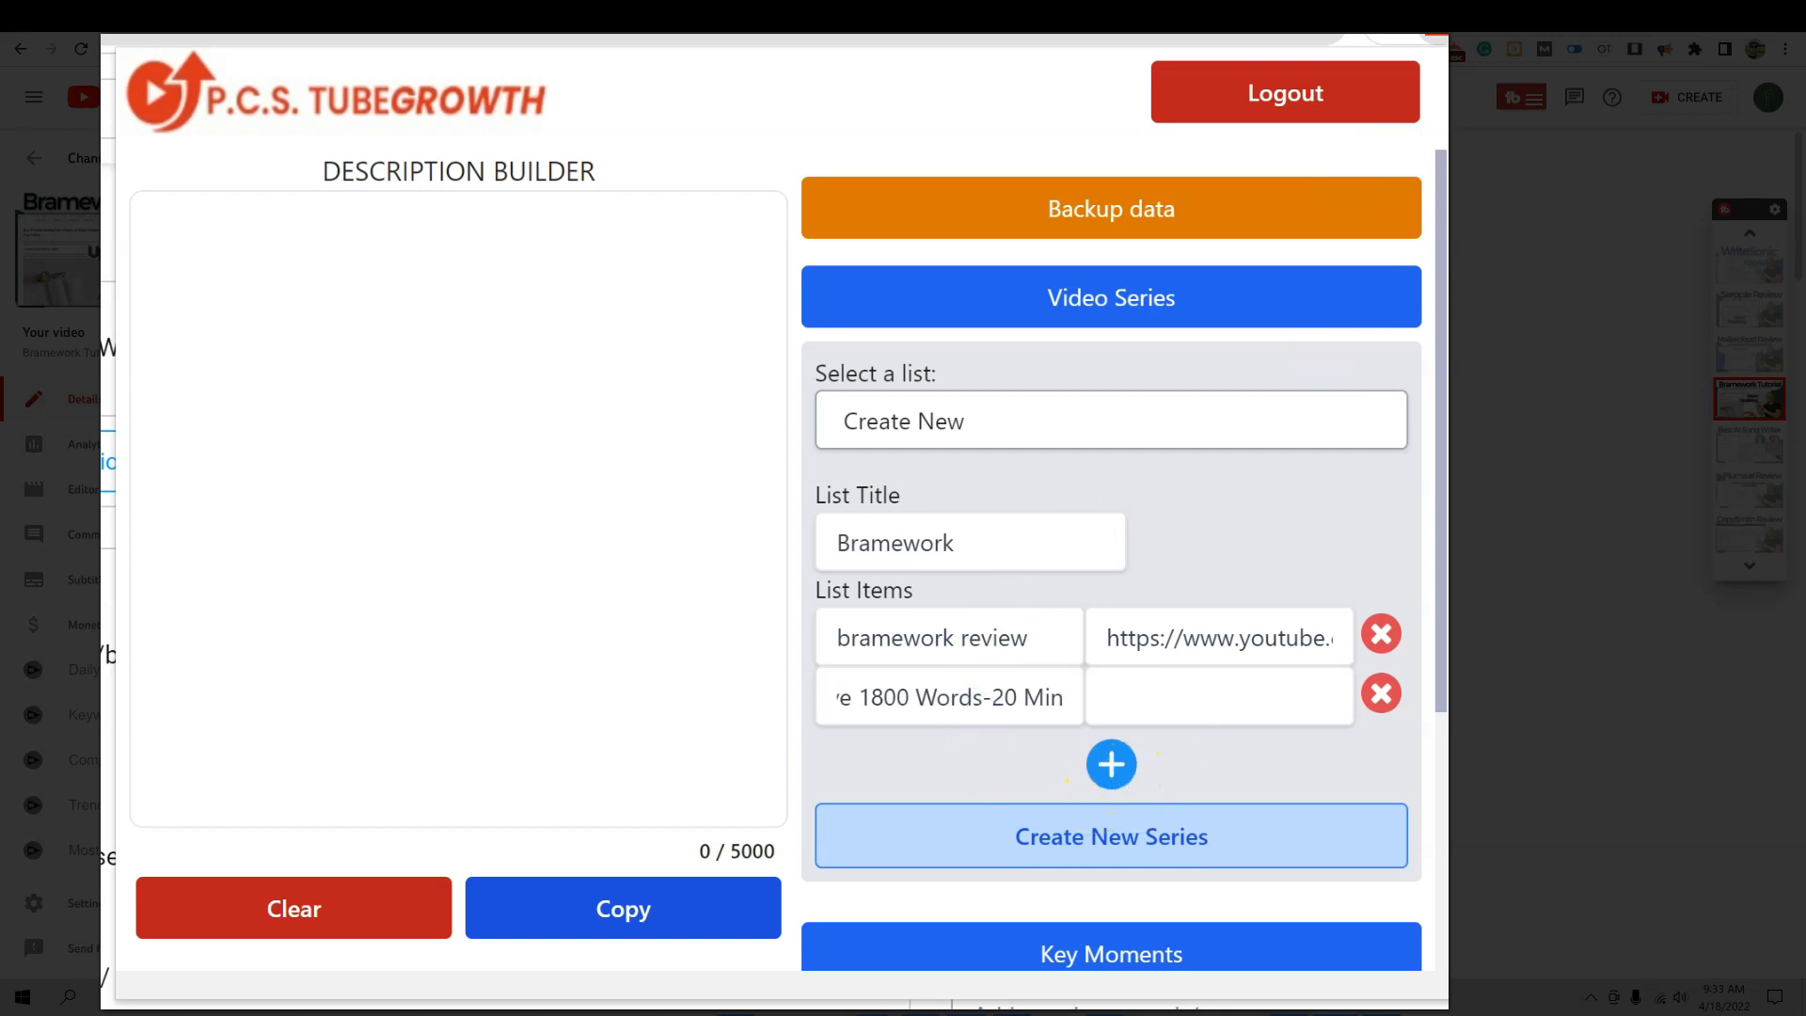
pyautogui.click(1270, 702)
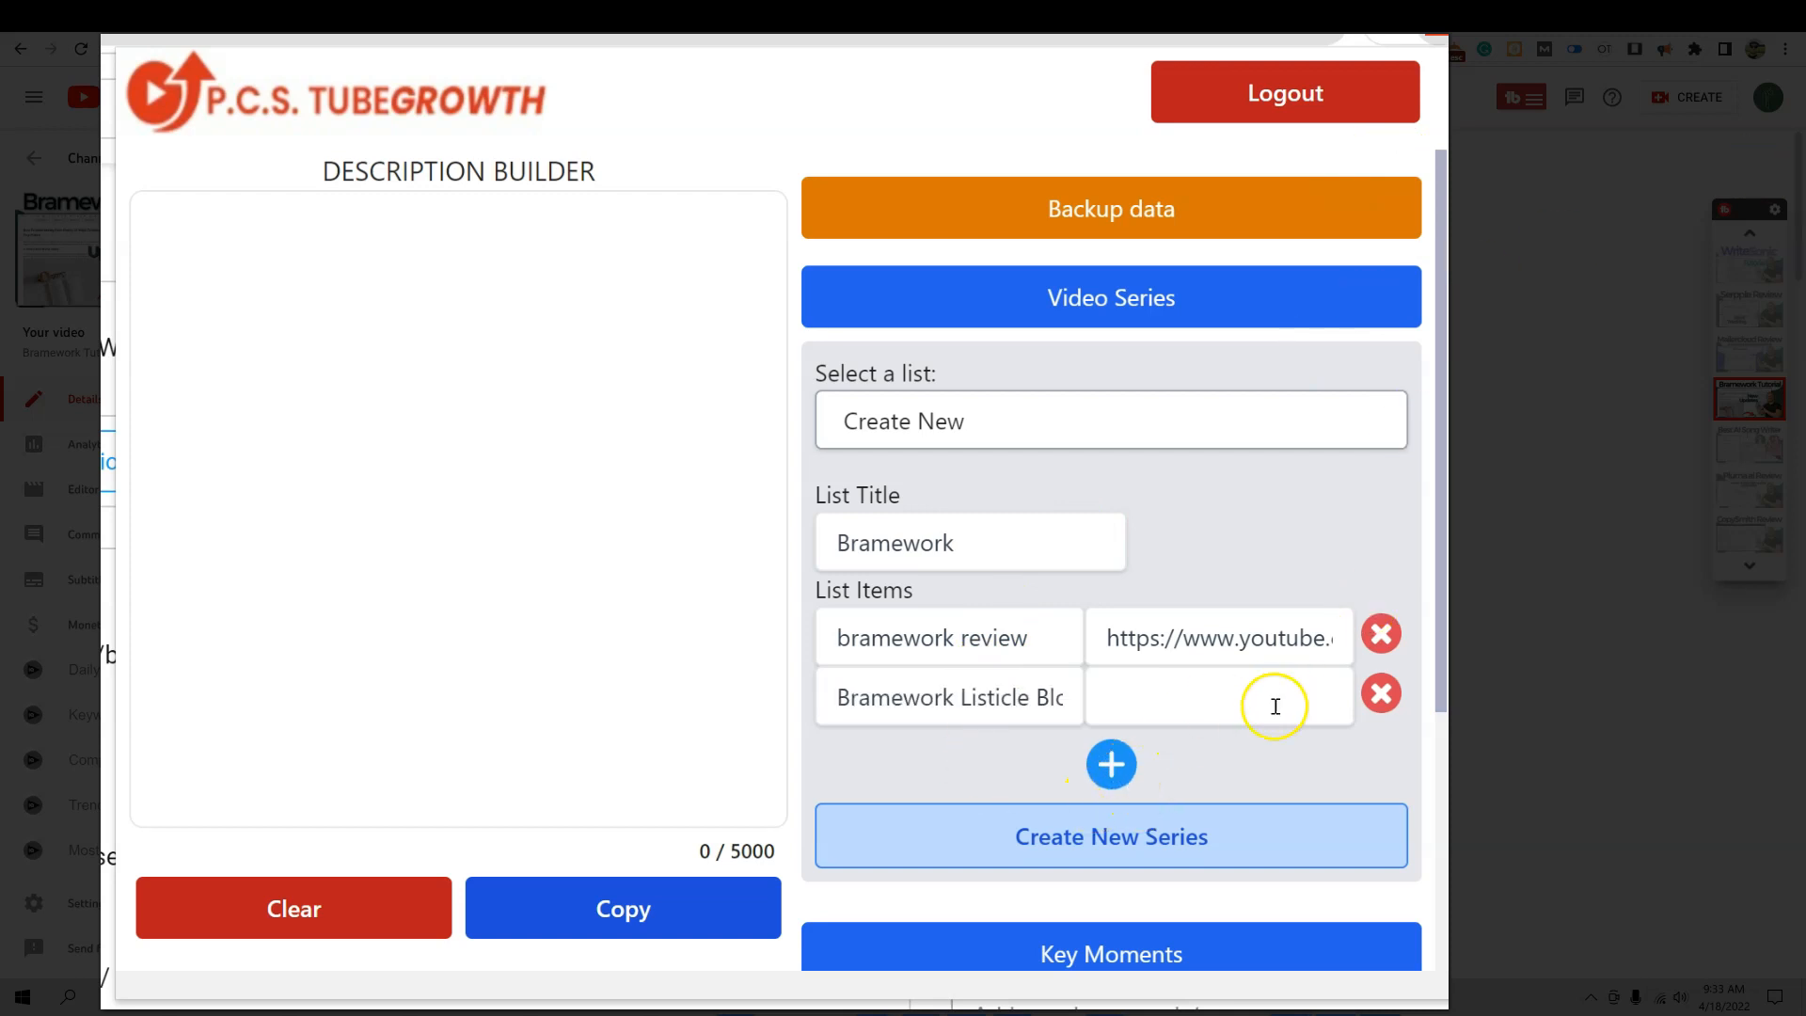
pyautogui.hotkey('ctrl', 'v')
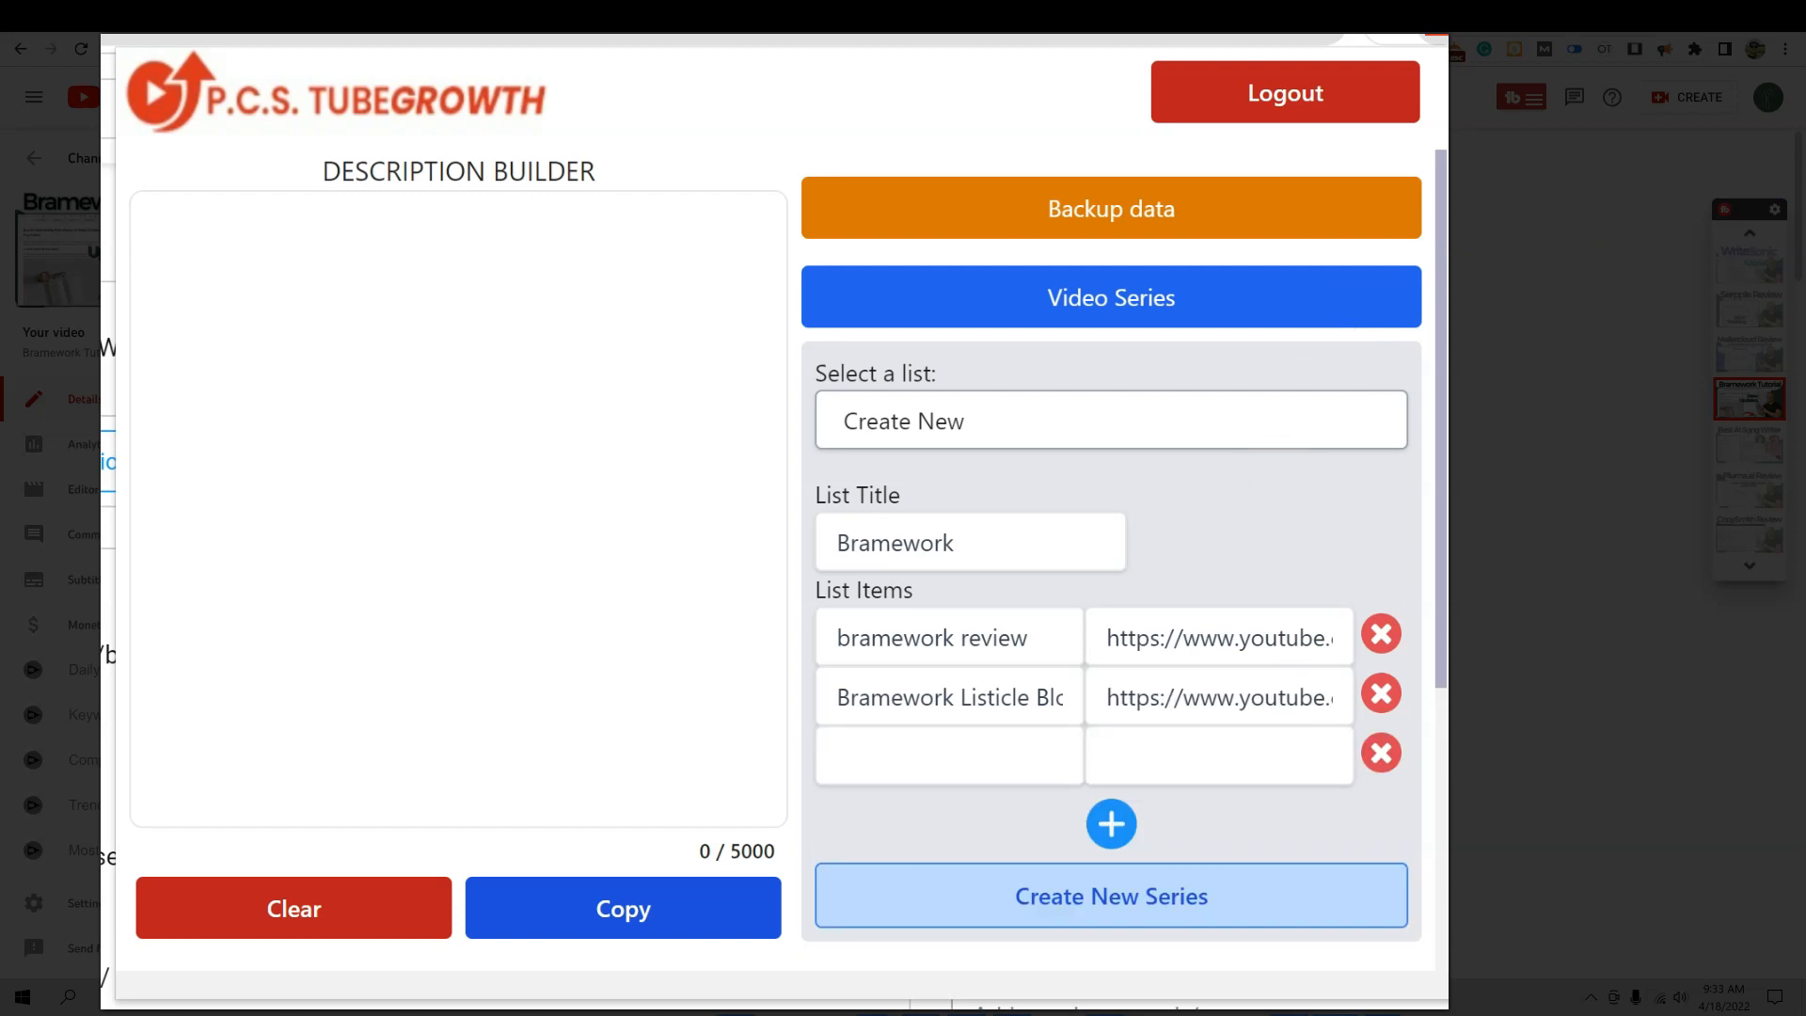
pyautogui.click(931, 760)
pyautogui.hotkey('ctrl', 'v')
pyautogui.press('Tab')
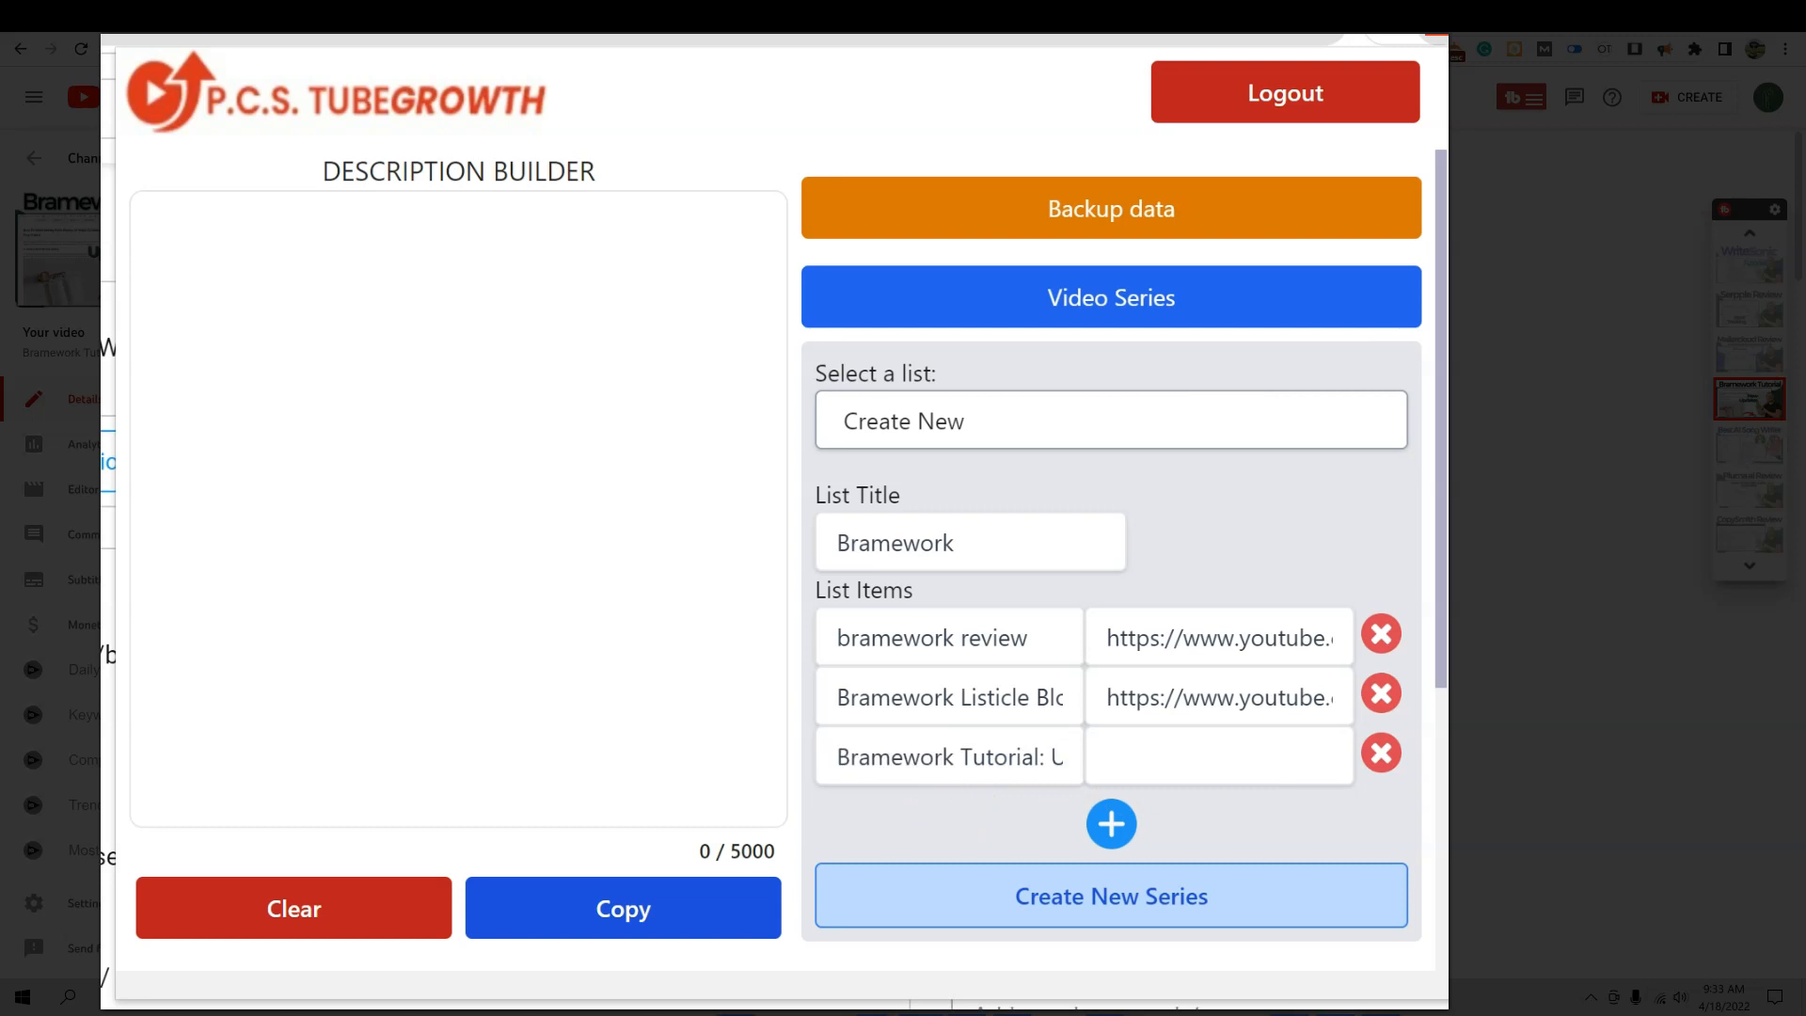
pyautogui.click(1246, 753)
pyautogui.hotkey('ctrl', 'v')
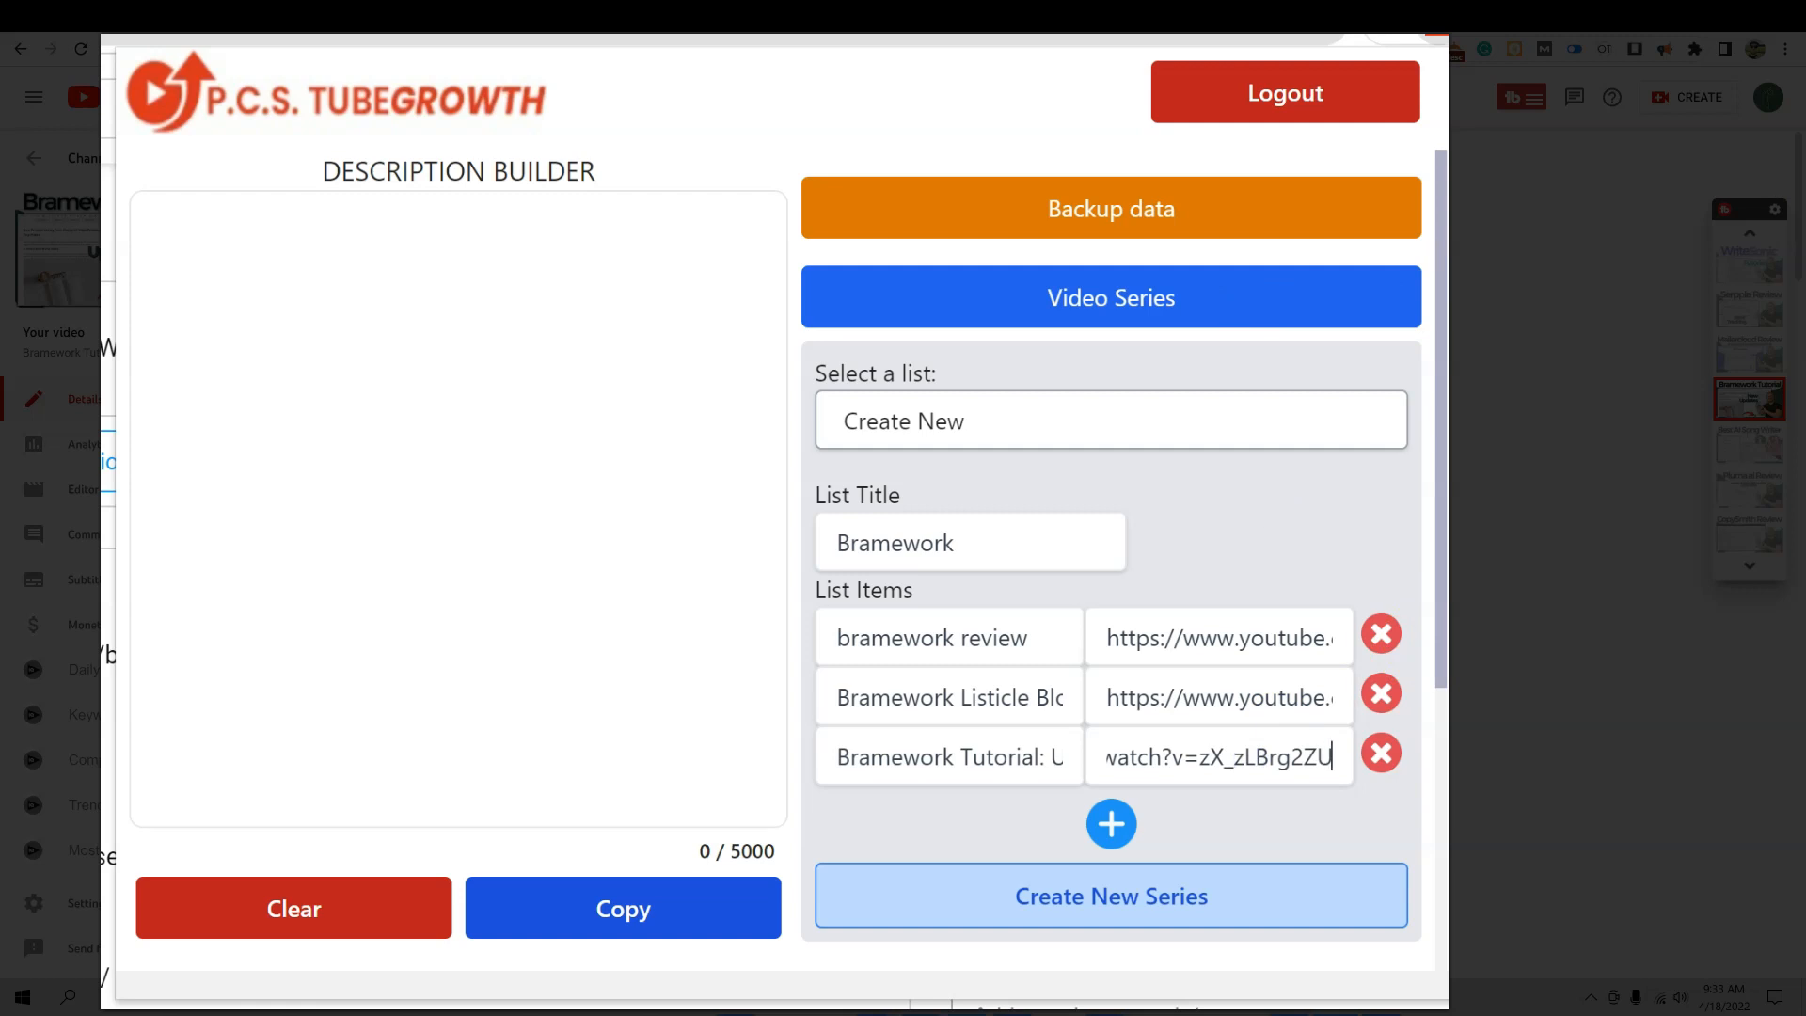
pyautogui.press('Tab')
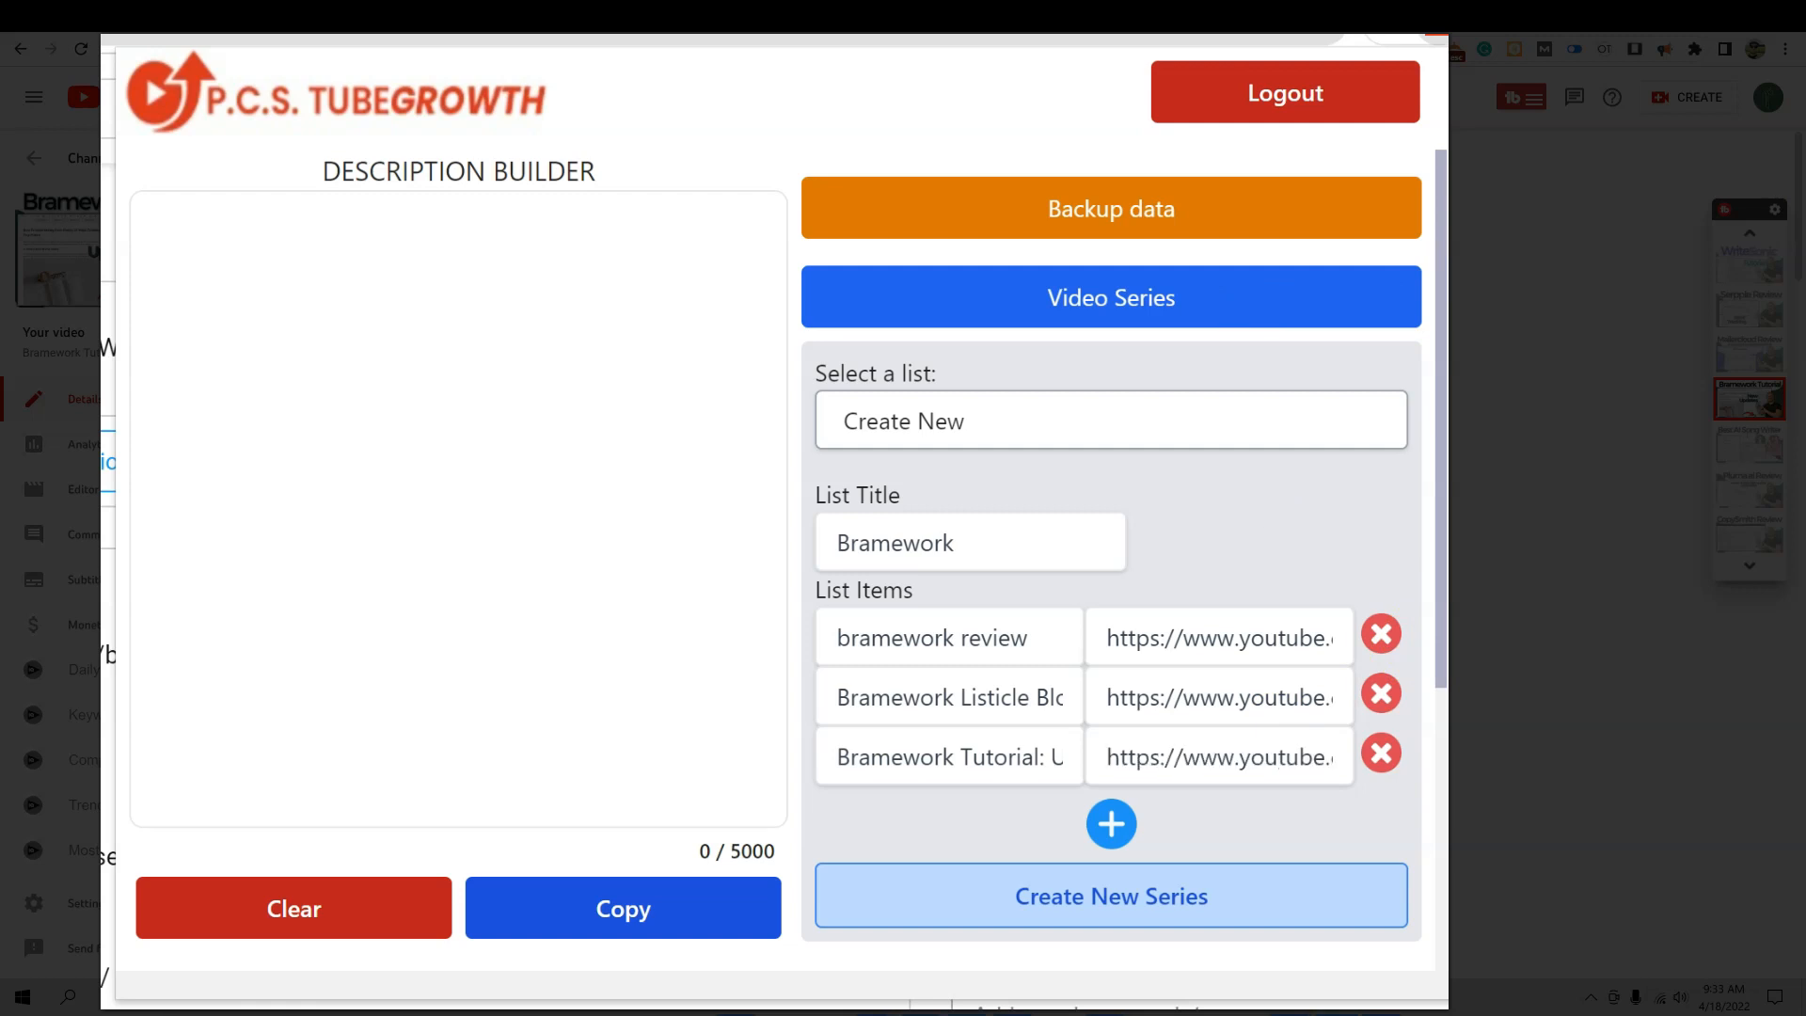
pyautogui.click(1111, 824)
pyautogui.click(973, 826)
pyautogui.write('Write With Bramework')
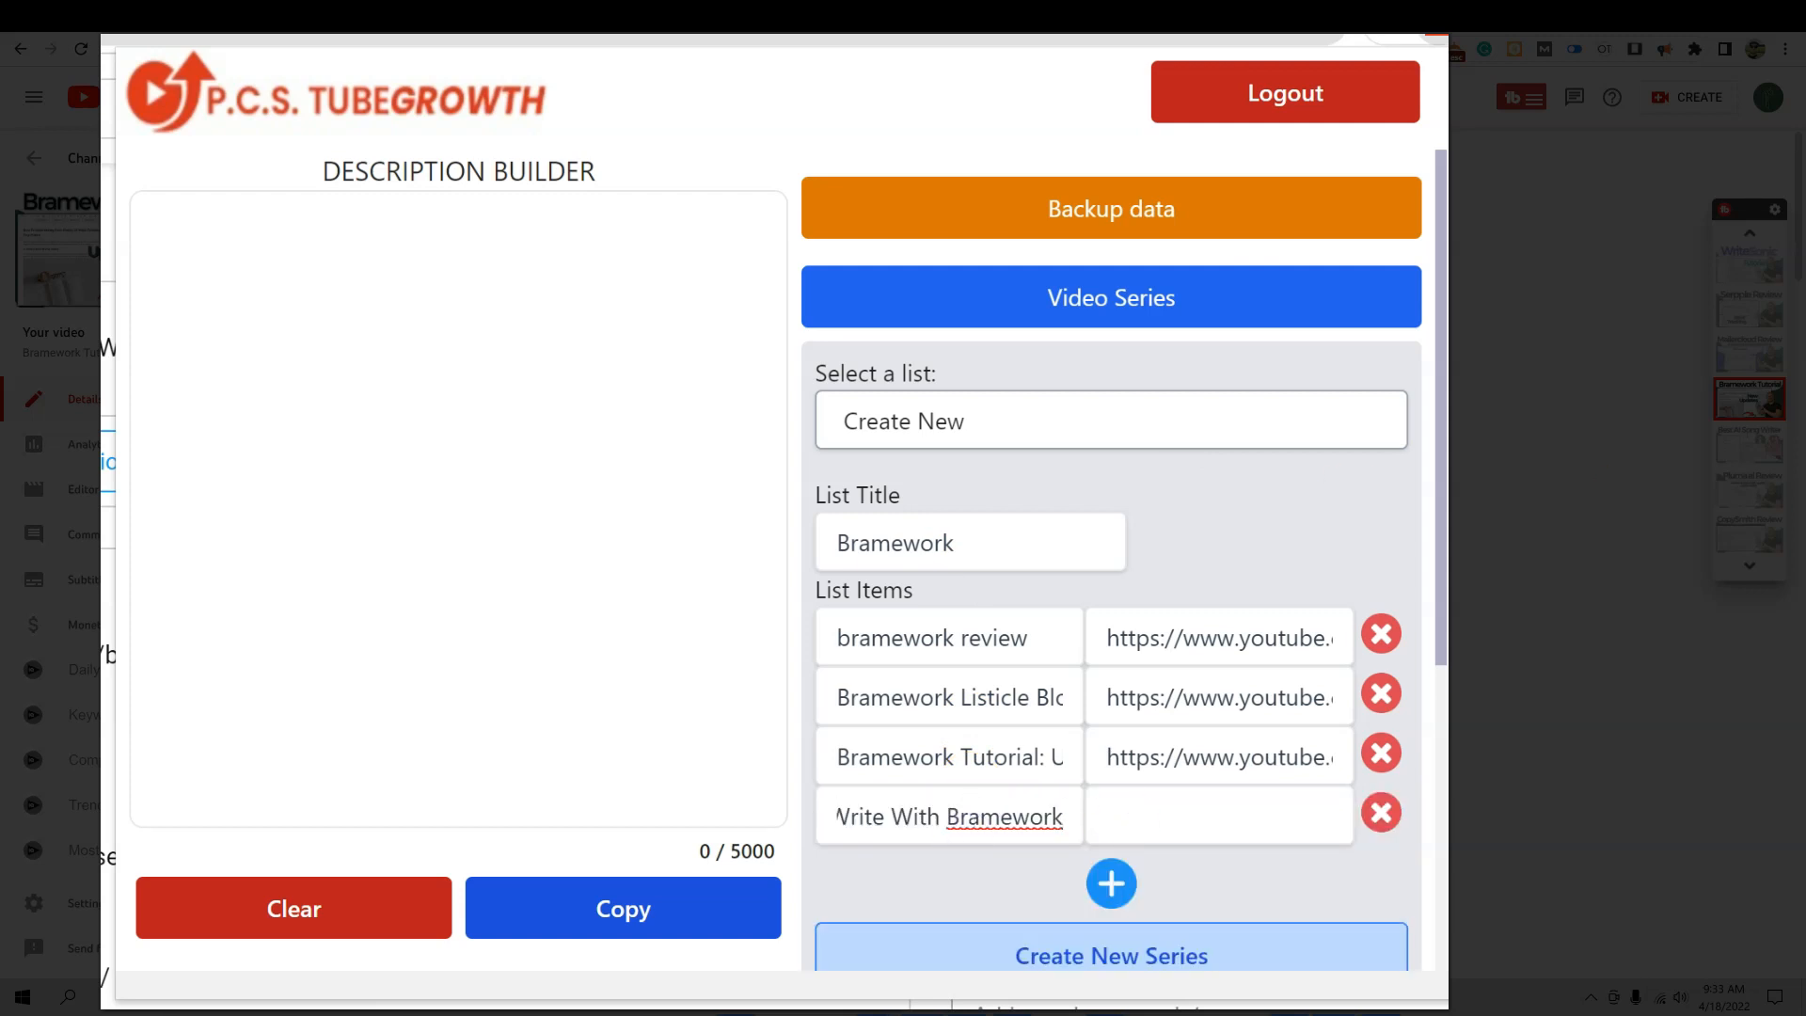
pyautogui.press('Tab')
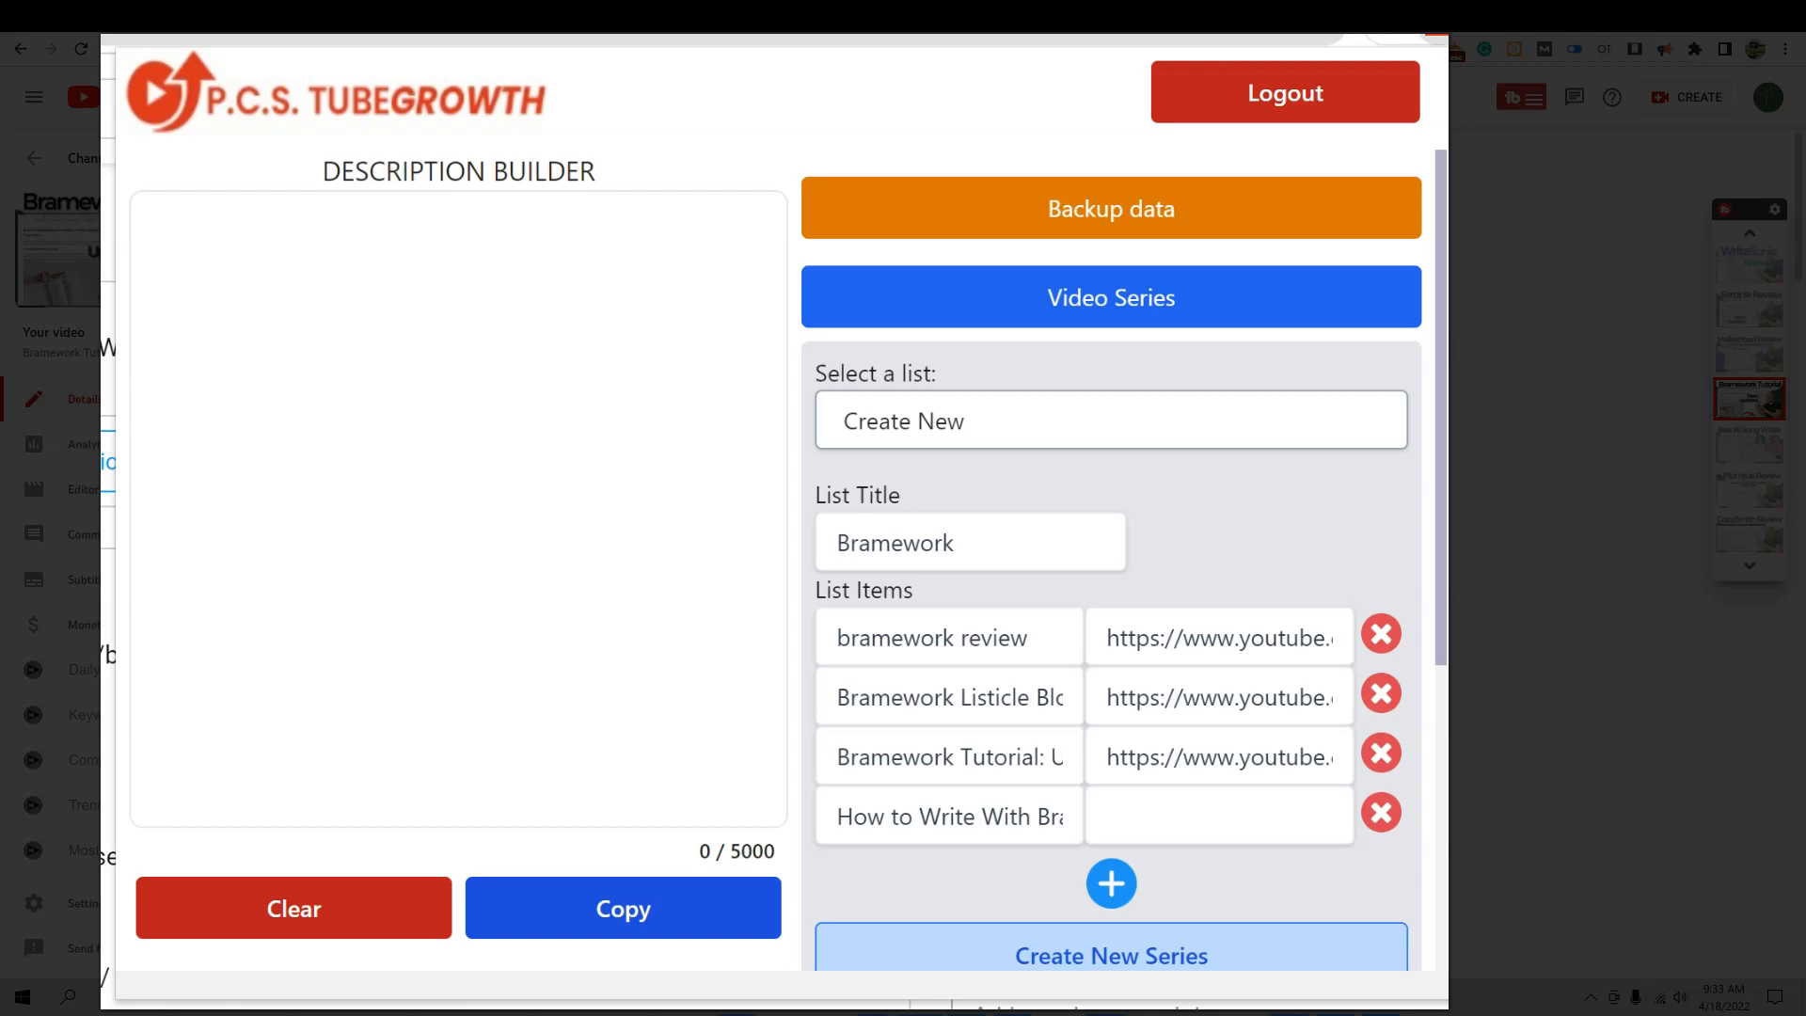
pyautogui.click(1120, 819)
pyautogui.hotkey('ctrl', 'v')
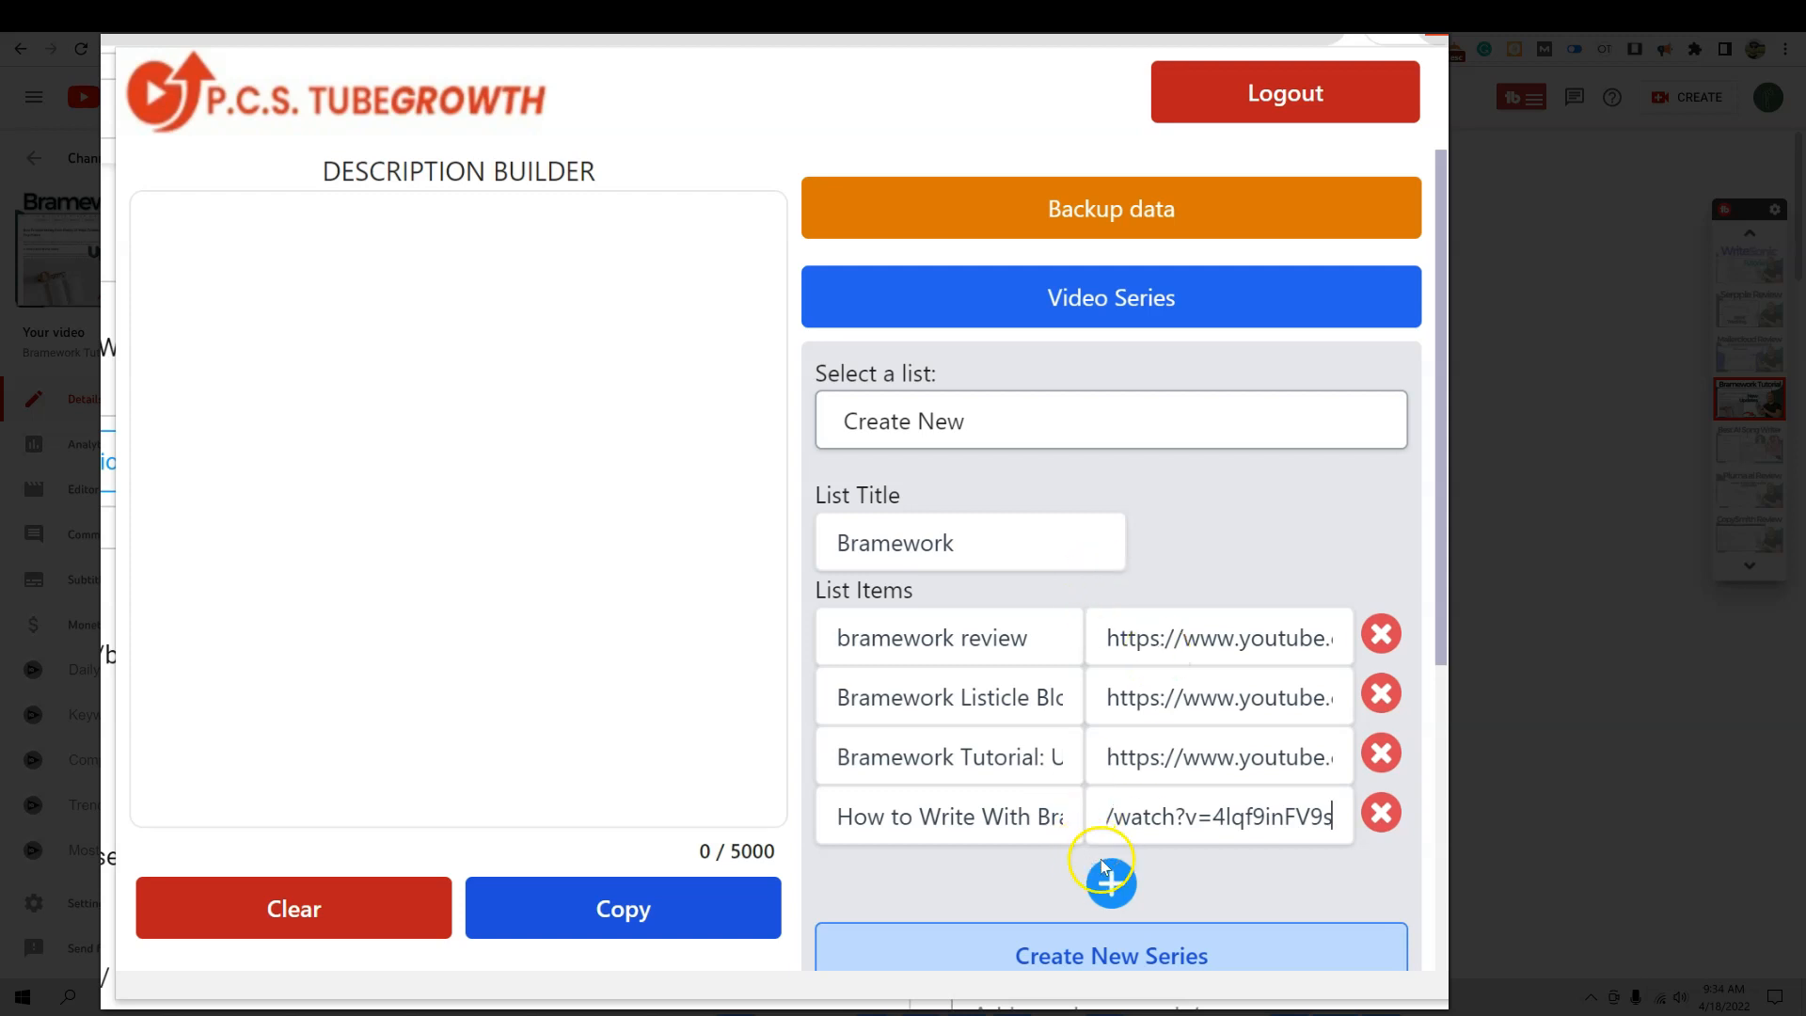
# - Create the new Bramework video series from the four entered list items
pyautogui.scroll(-2, 1129, 922)
pyautogui.click(1125, 805)
pyautogui.click(1017, 527)
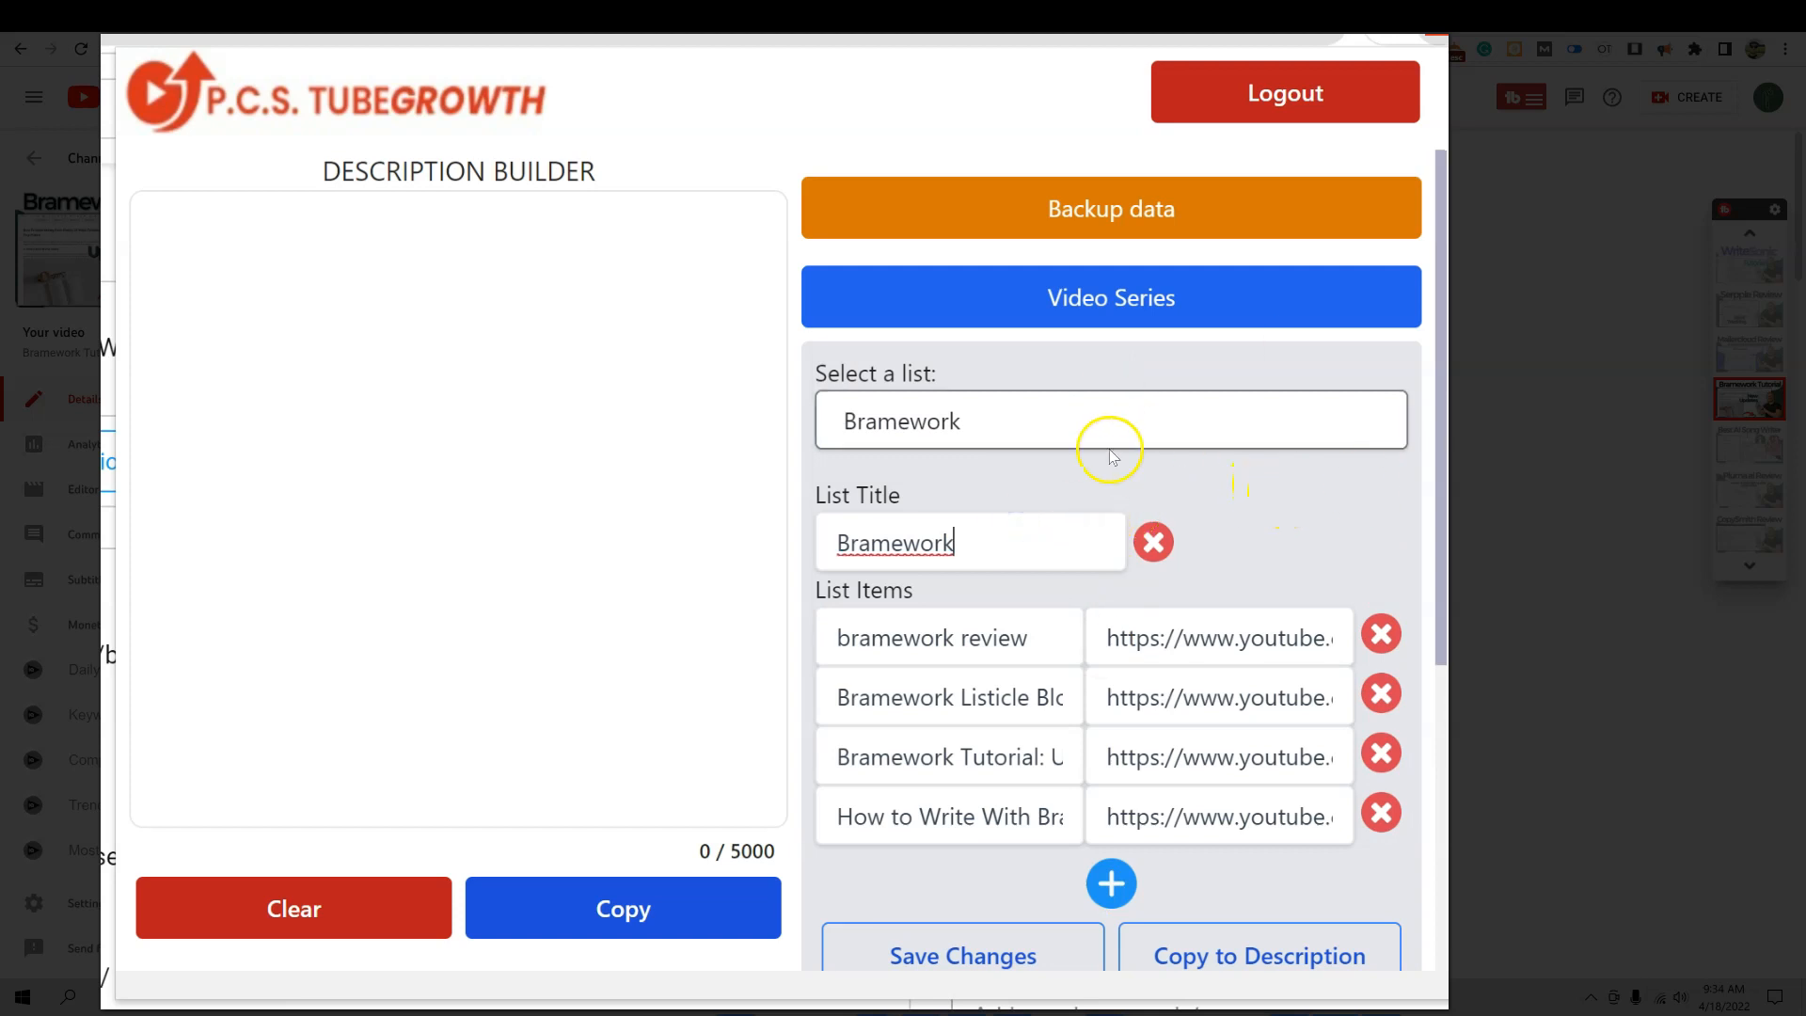
# - Select the saved Bramework list and copy its titles and links into the description builder
pyautogui.click(953, 423)
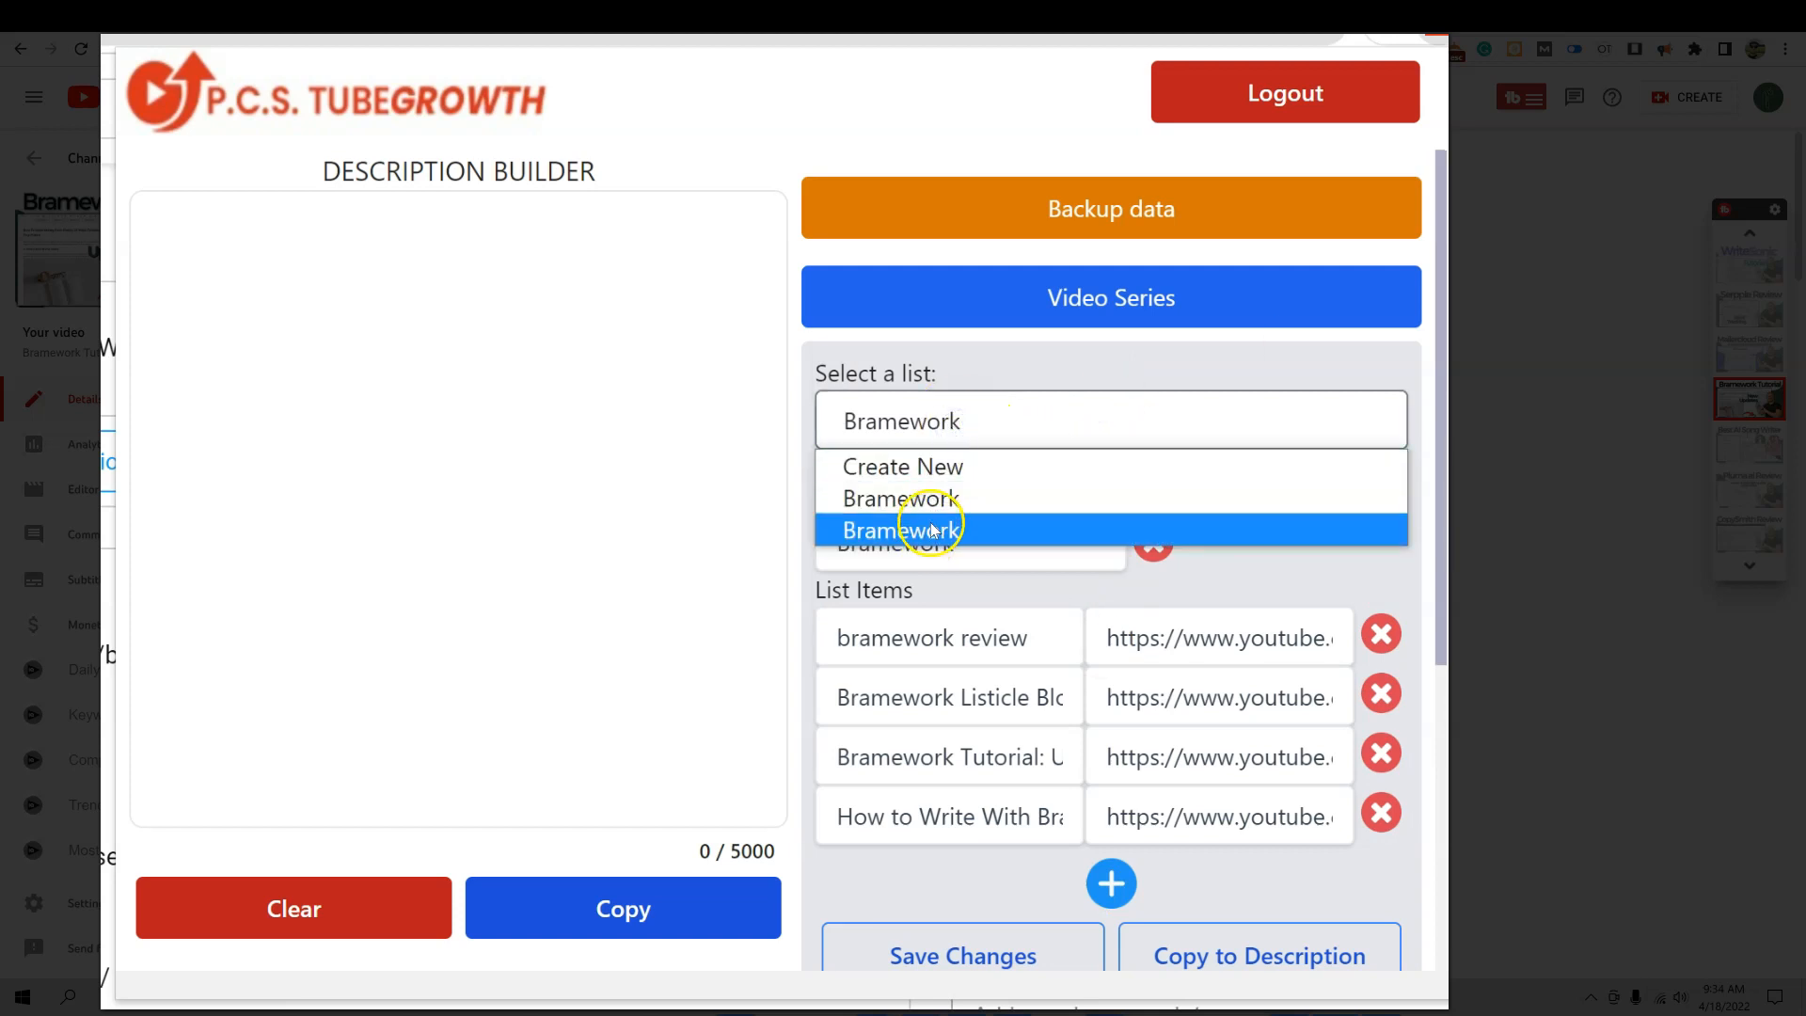
pyautogui.click(953, 506)
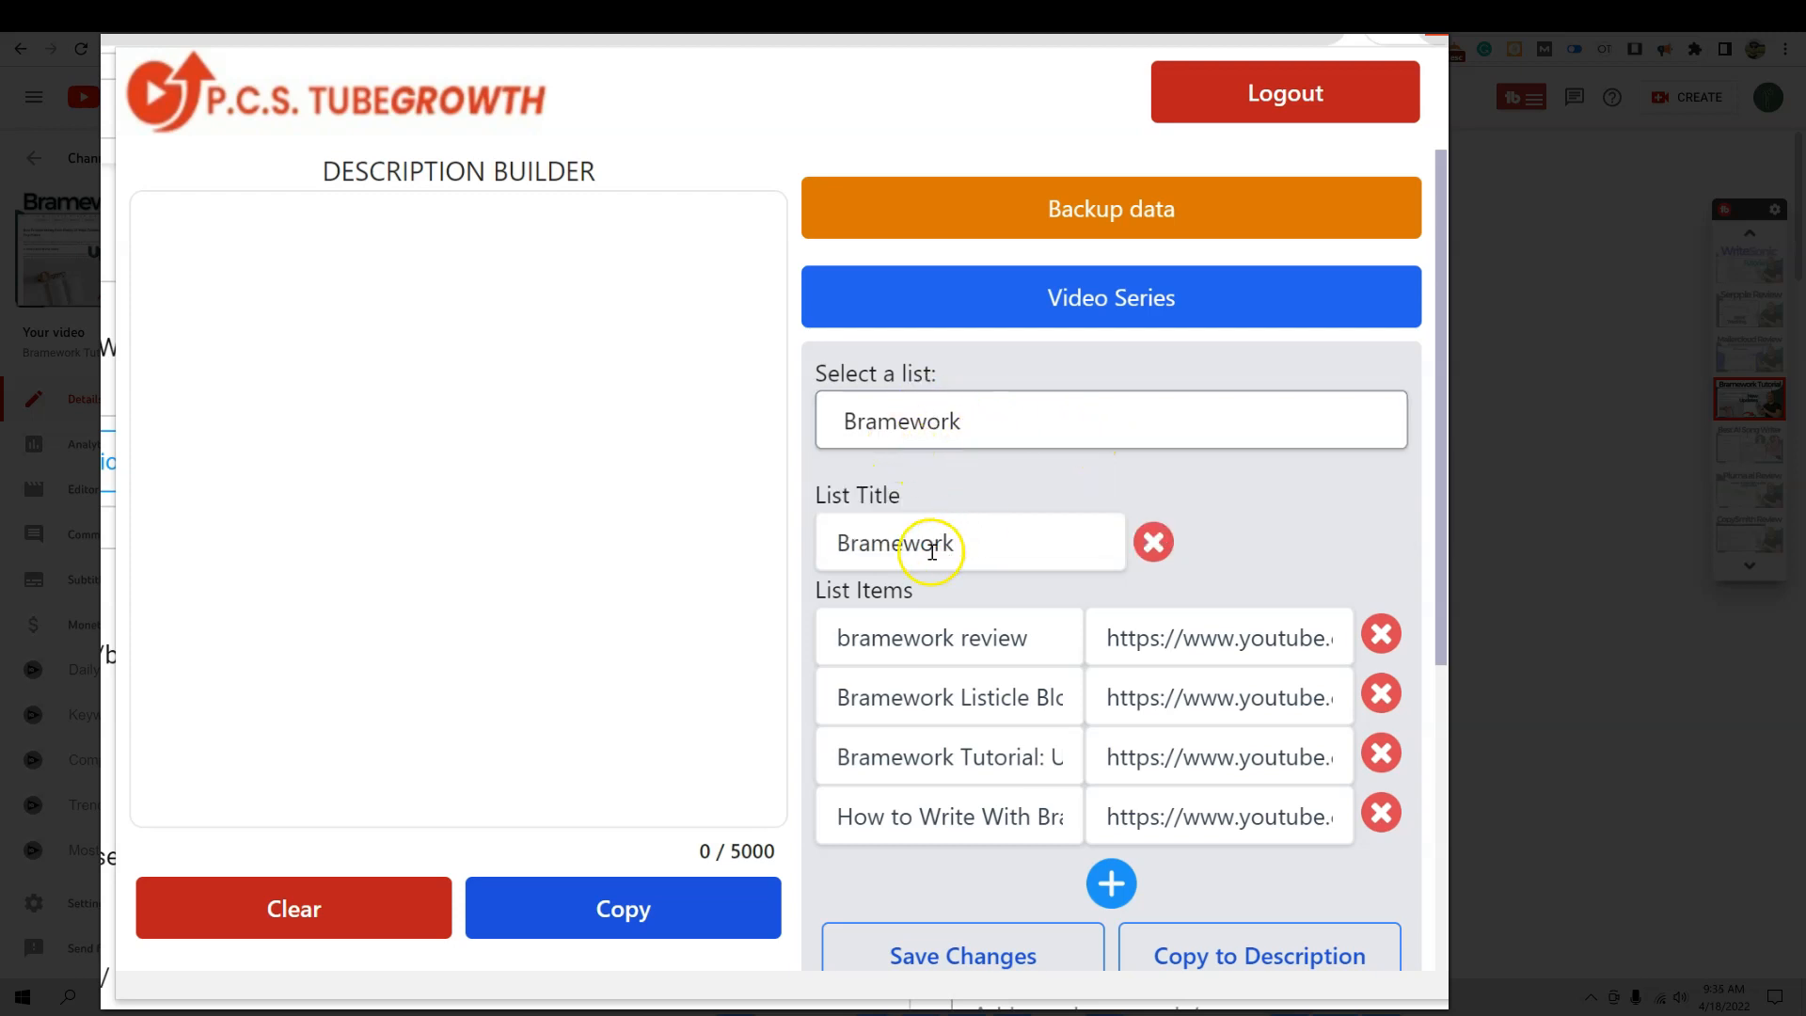
pyautogui.scroll(-2, 1063, 569)
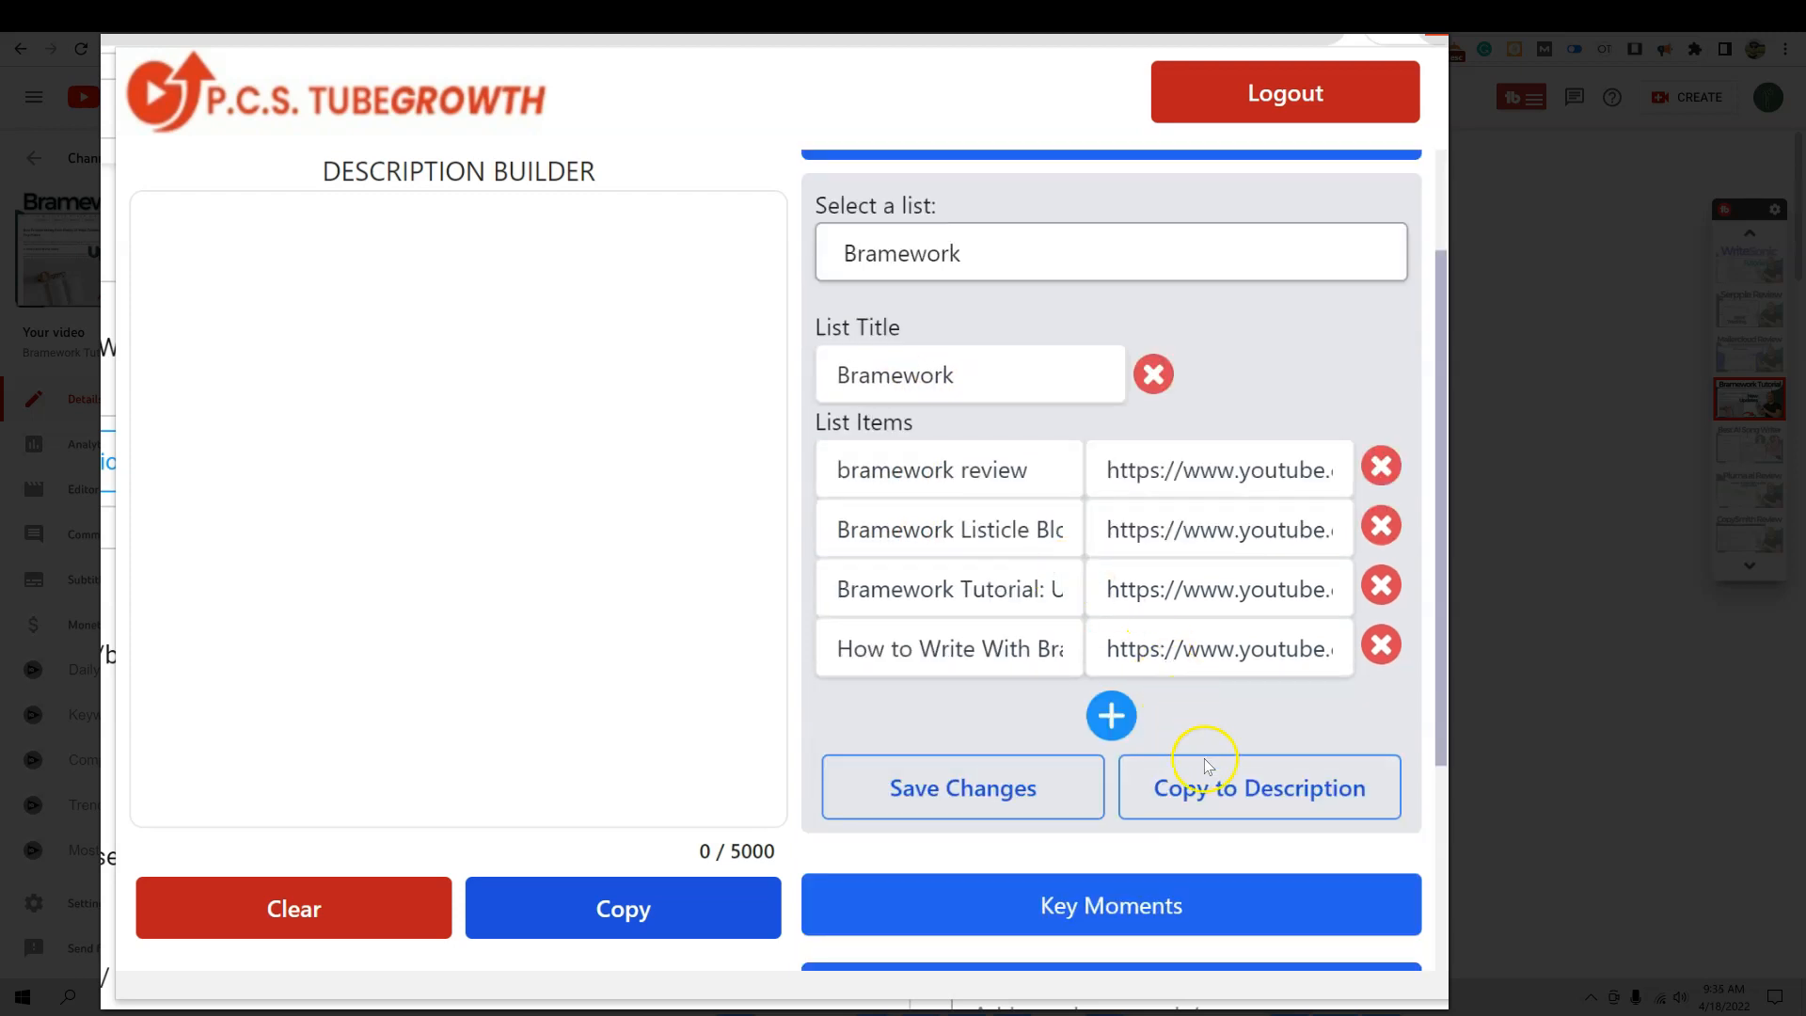
pyautogui.click(1237, 794)
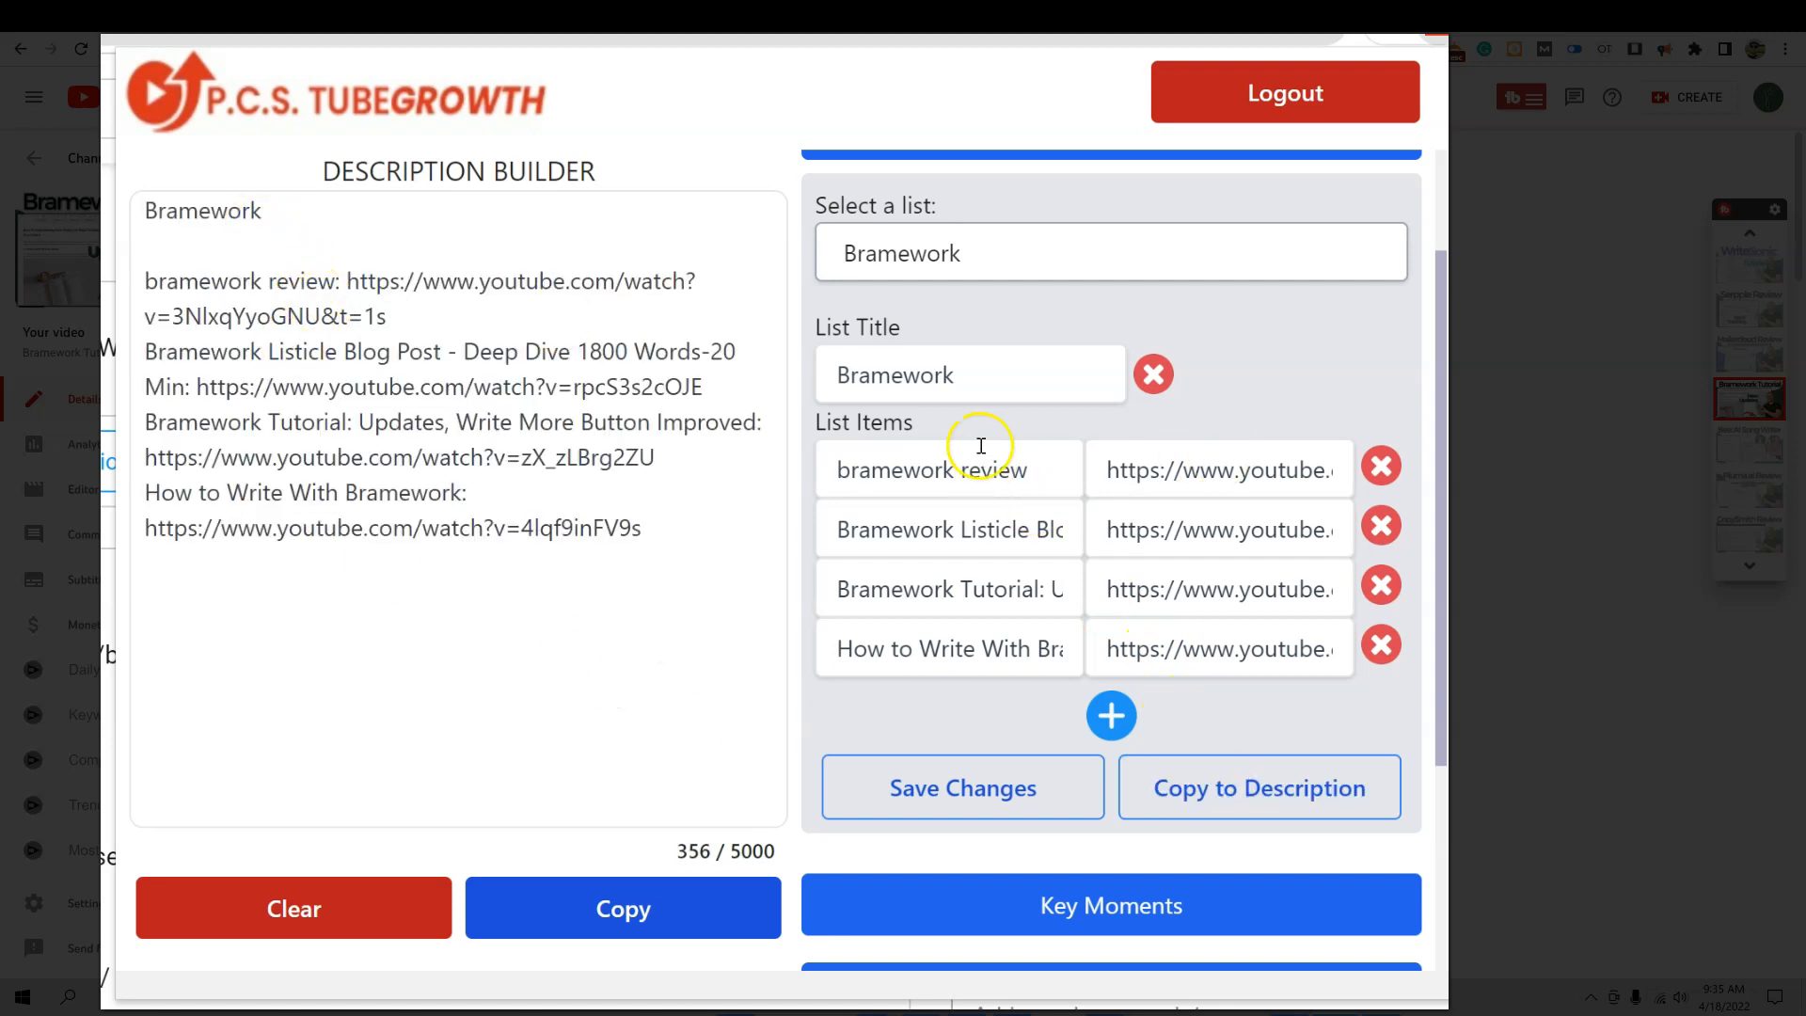
# - Extend the description's heading to "Bramework Series" and add blank space below the final video link
pyautogui.click(297, 209)
pyautogui.click(982, 367)
pyautogui.click(331, 223)
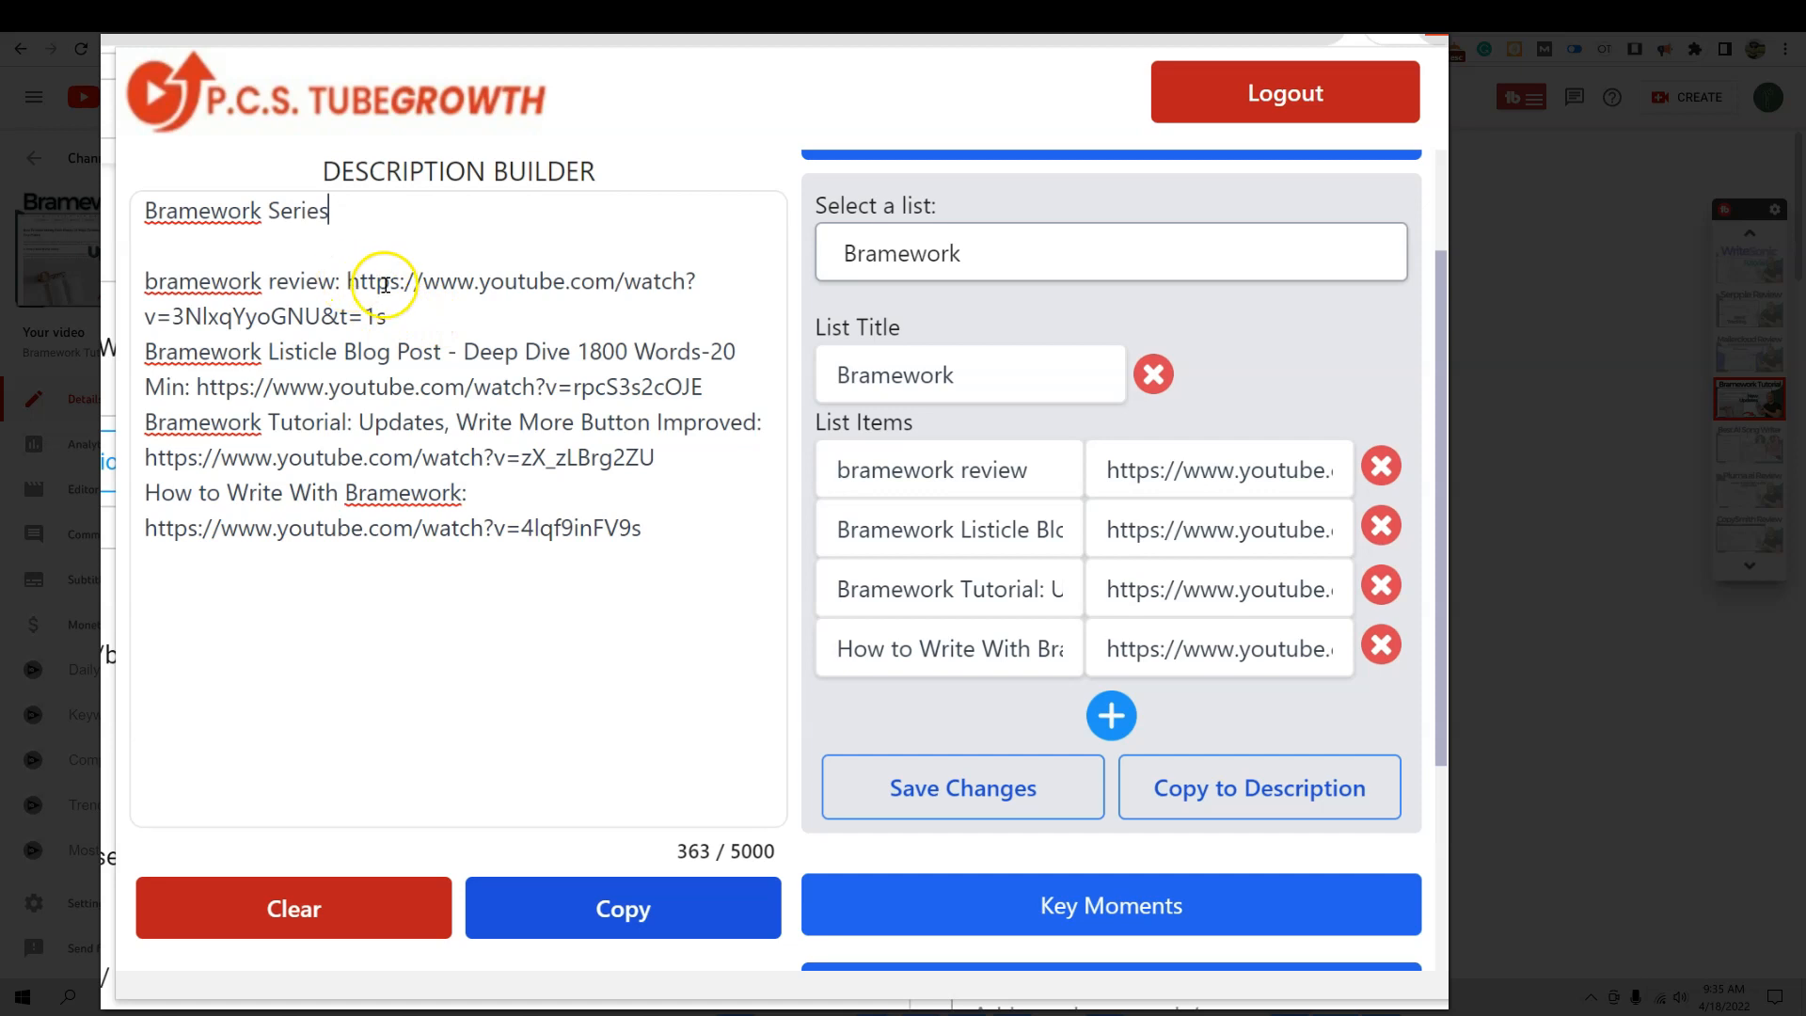
pyautogui.click(660, 539)
pyautogui.press('Return')
# - Start a key moments list titled "Timestamps" with "2 main updates" at 00:00:00 as its first entry
pyautogui.scroll(-4, 1223, 806)
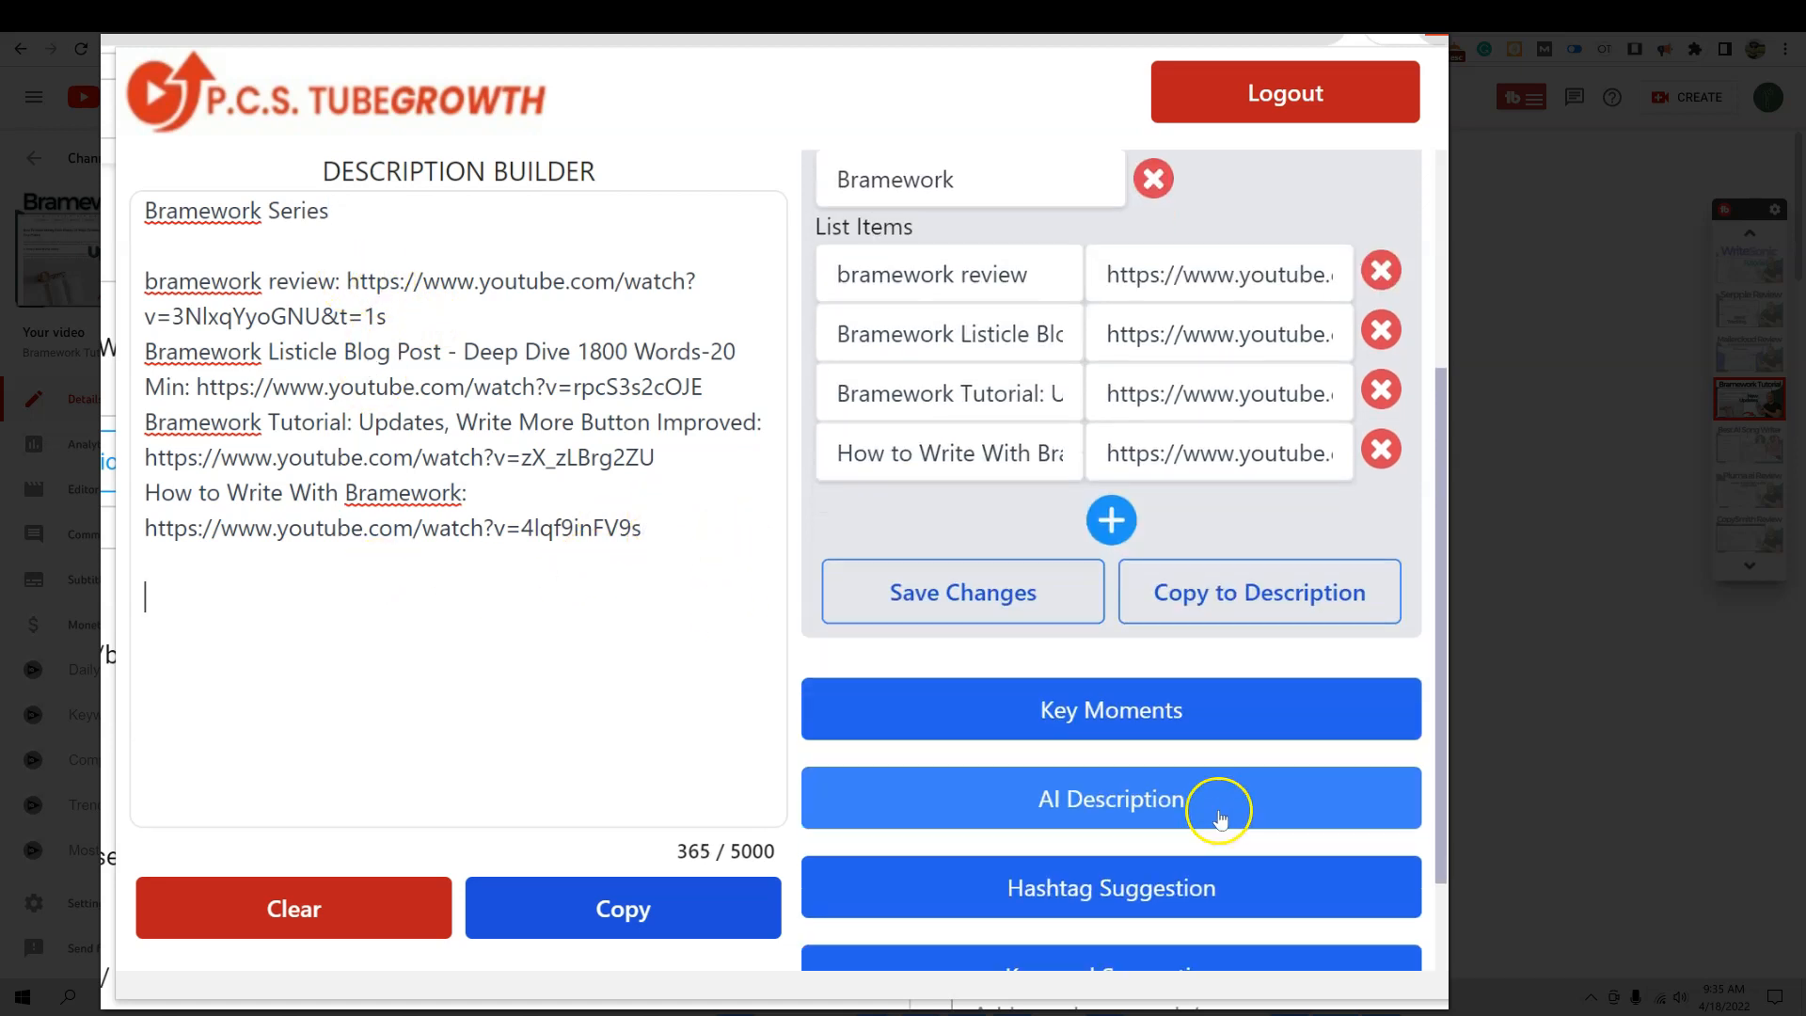
pyautogui.click(1125, 509)
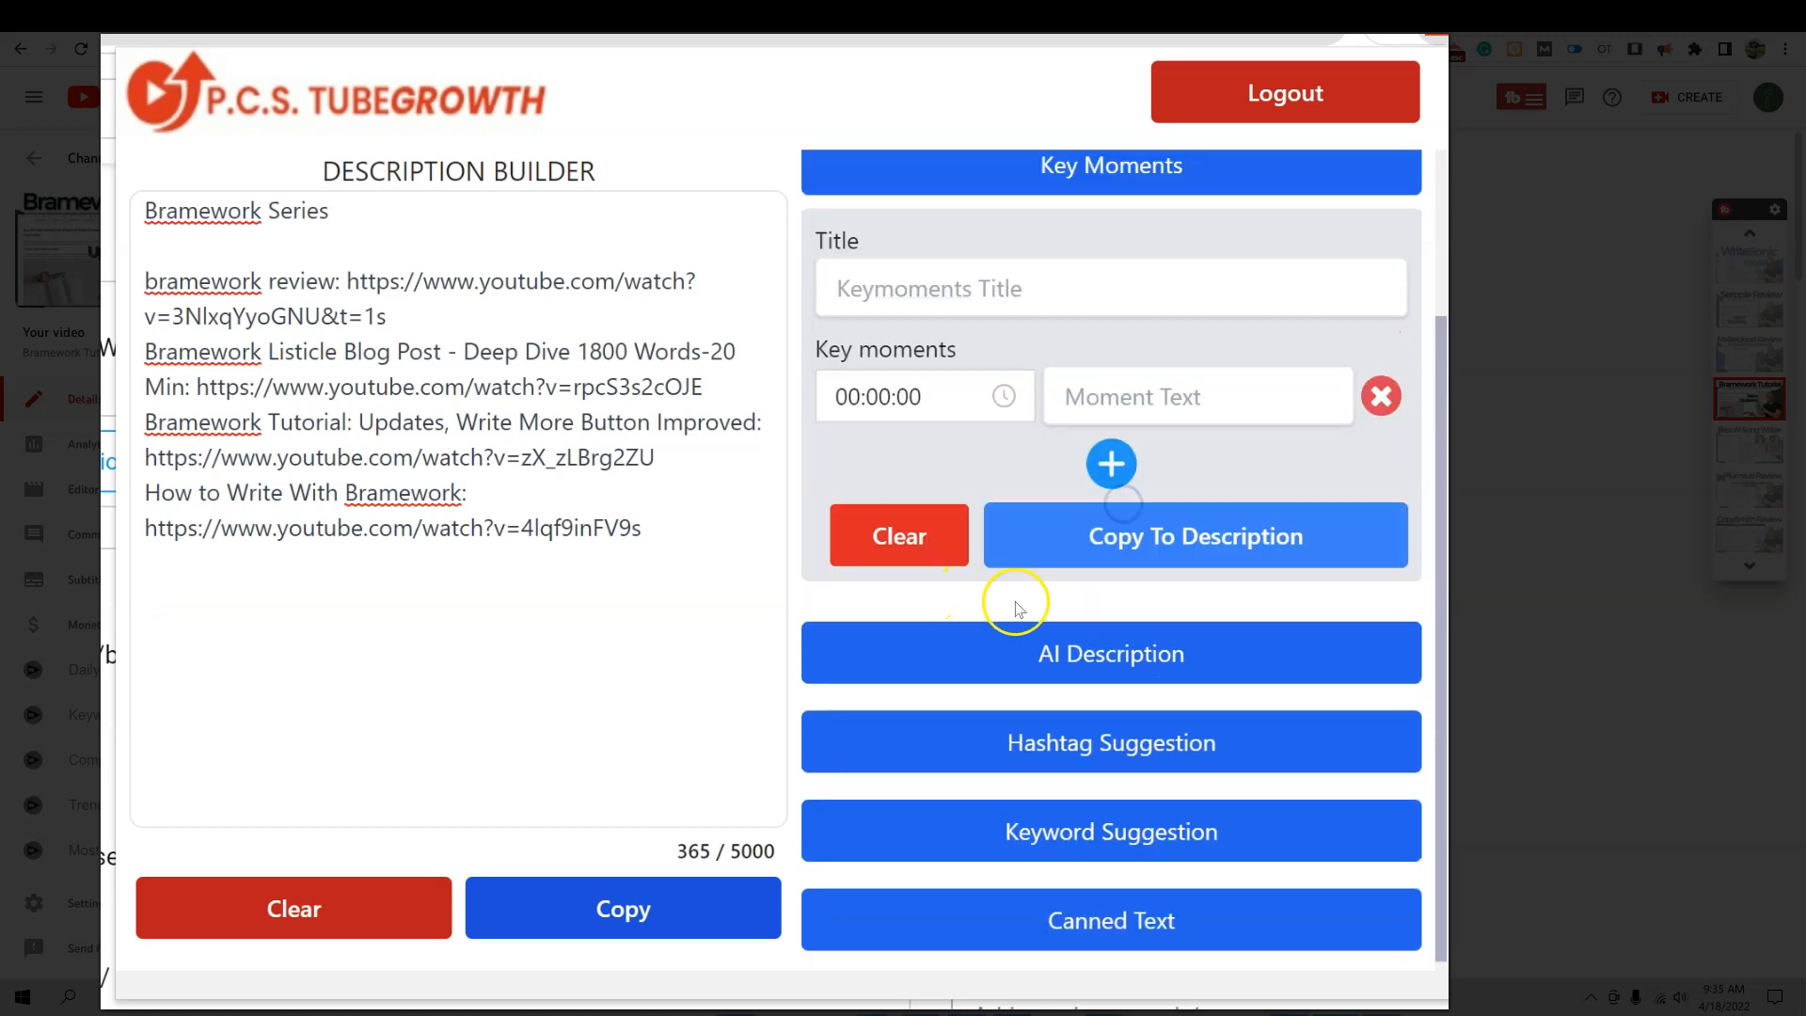
pyautogui.click(1024, 563)
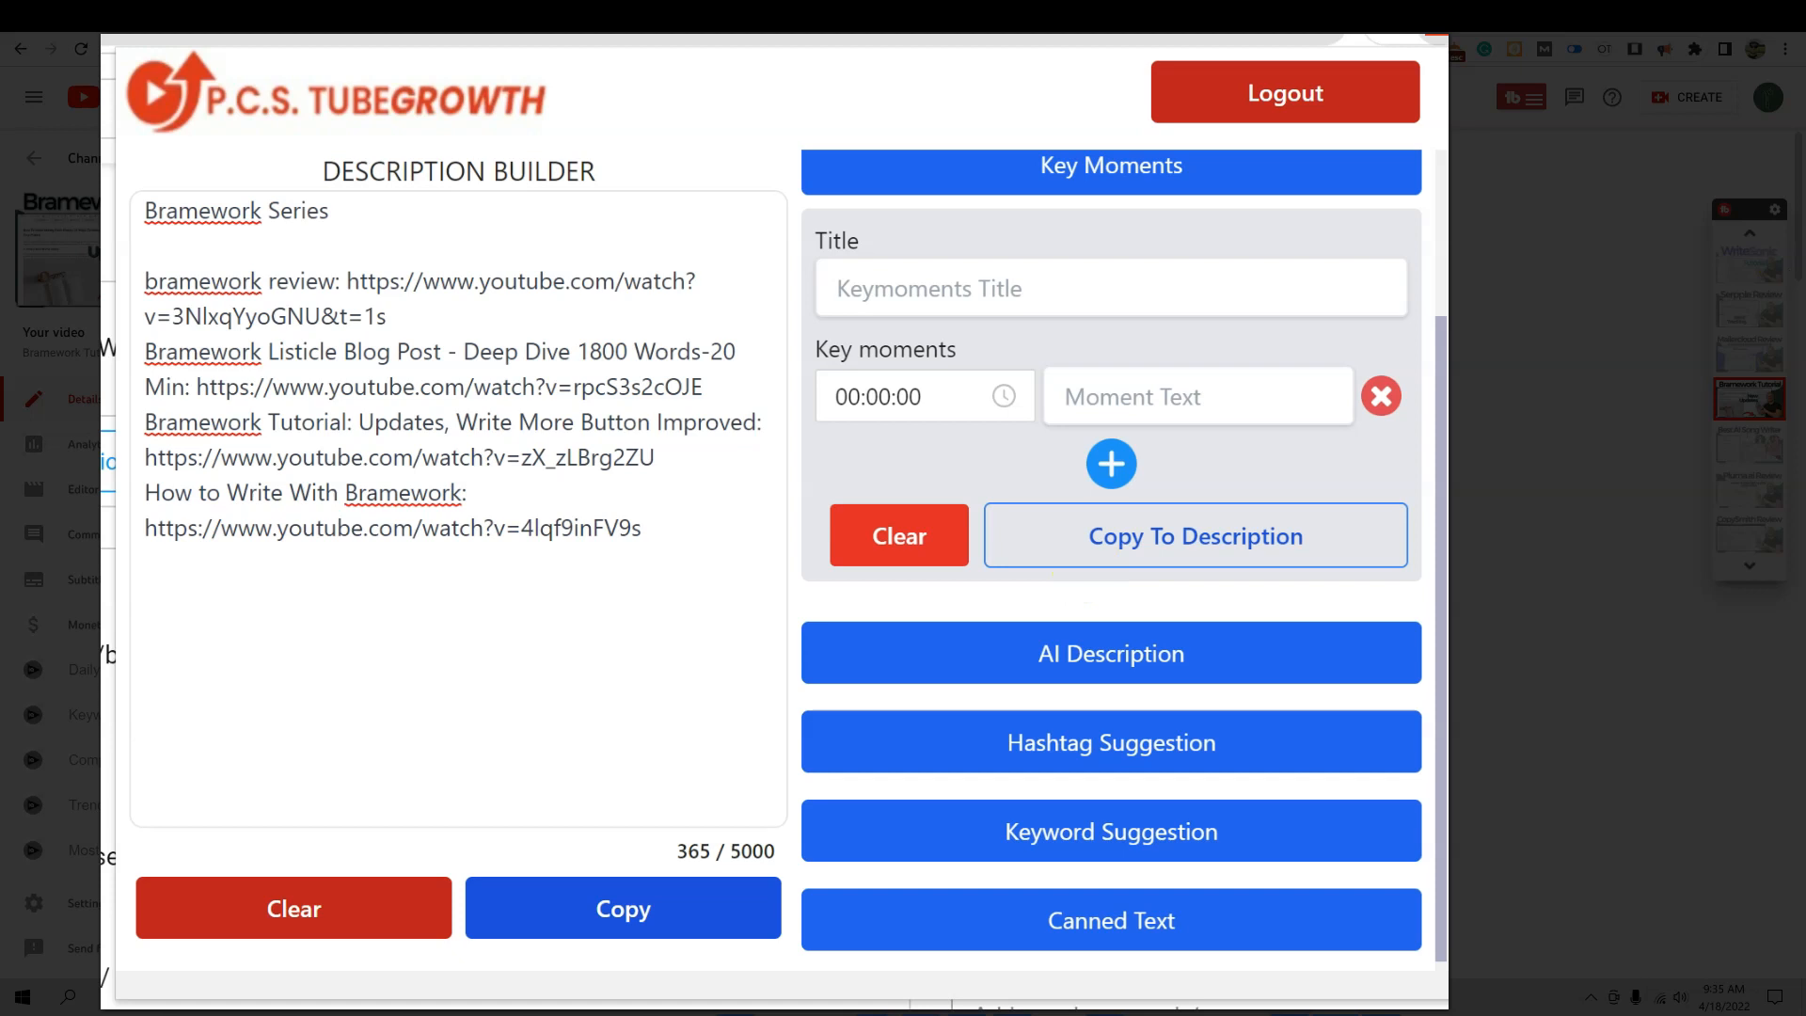
pyautogui.click(915, 399)
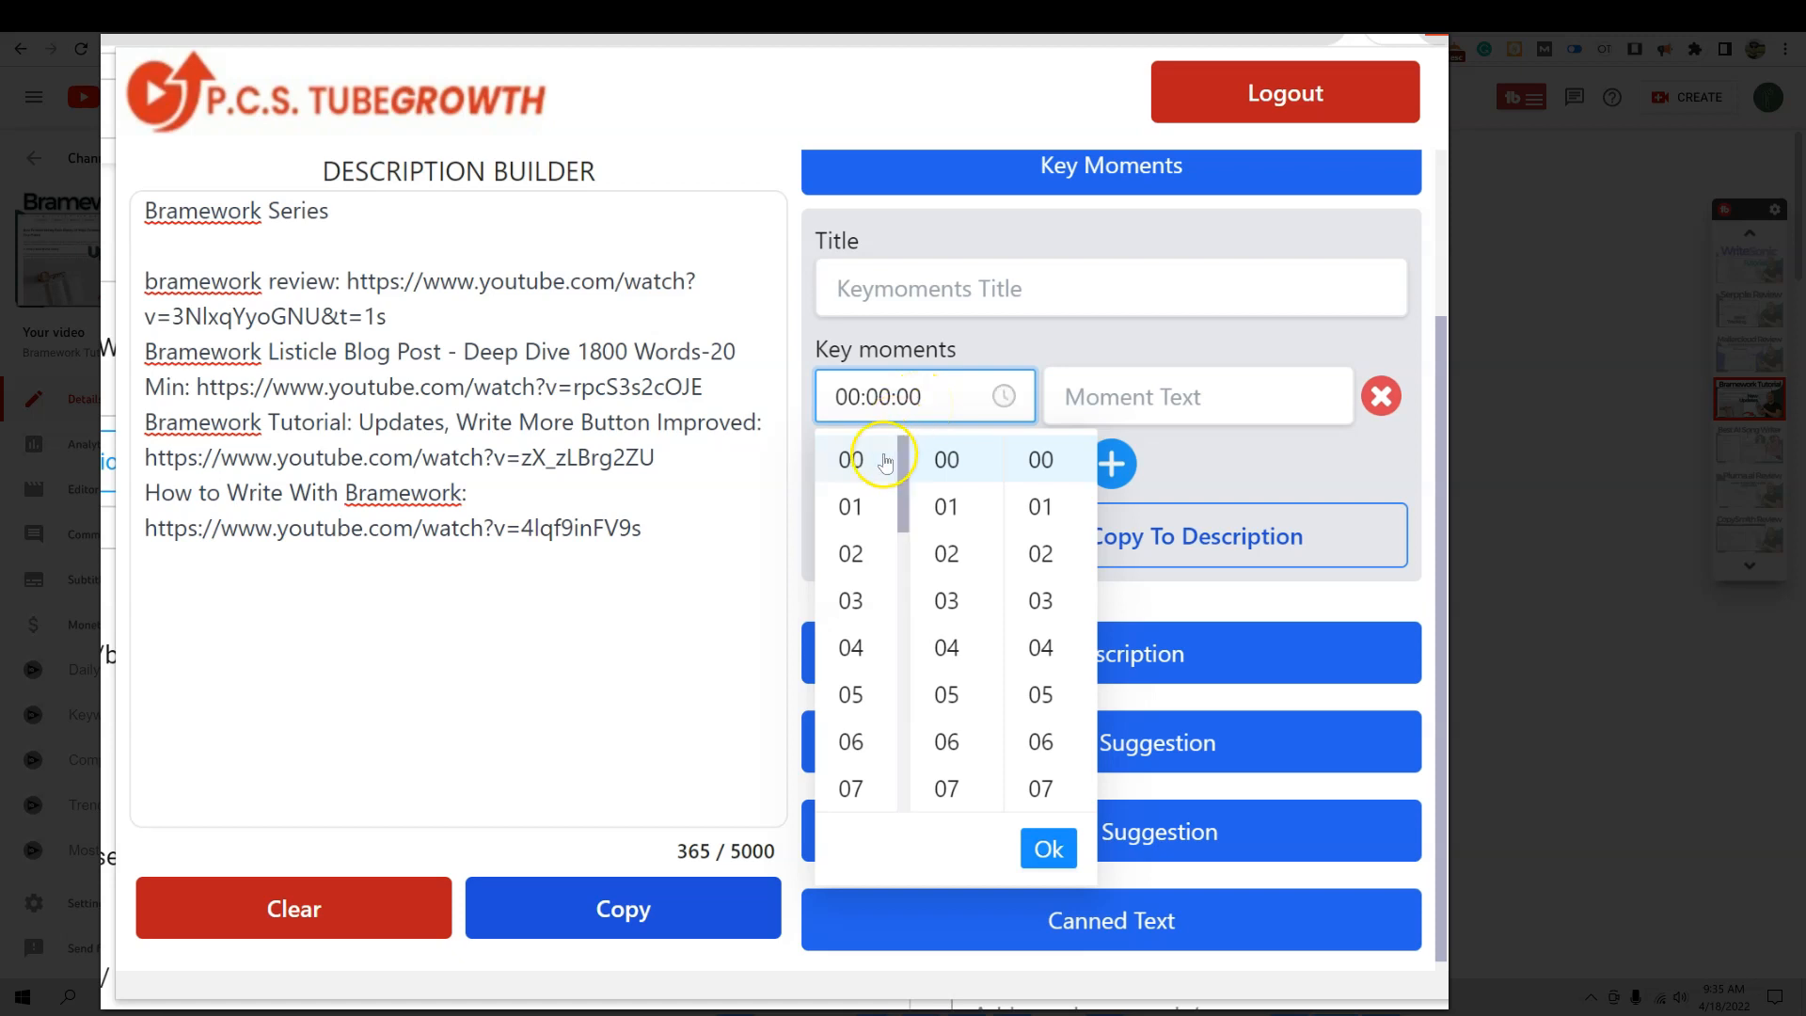
pyautogui.click(1133, 412)
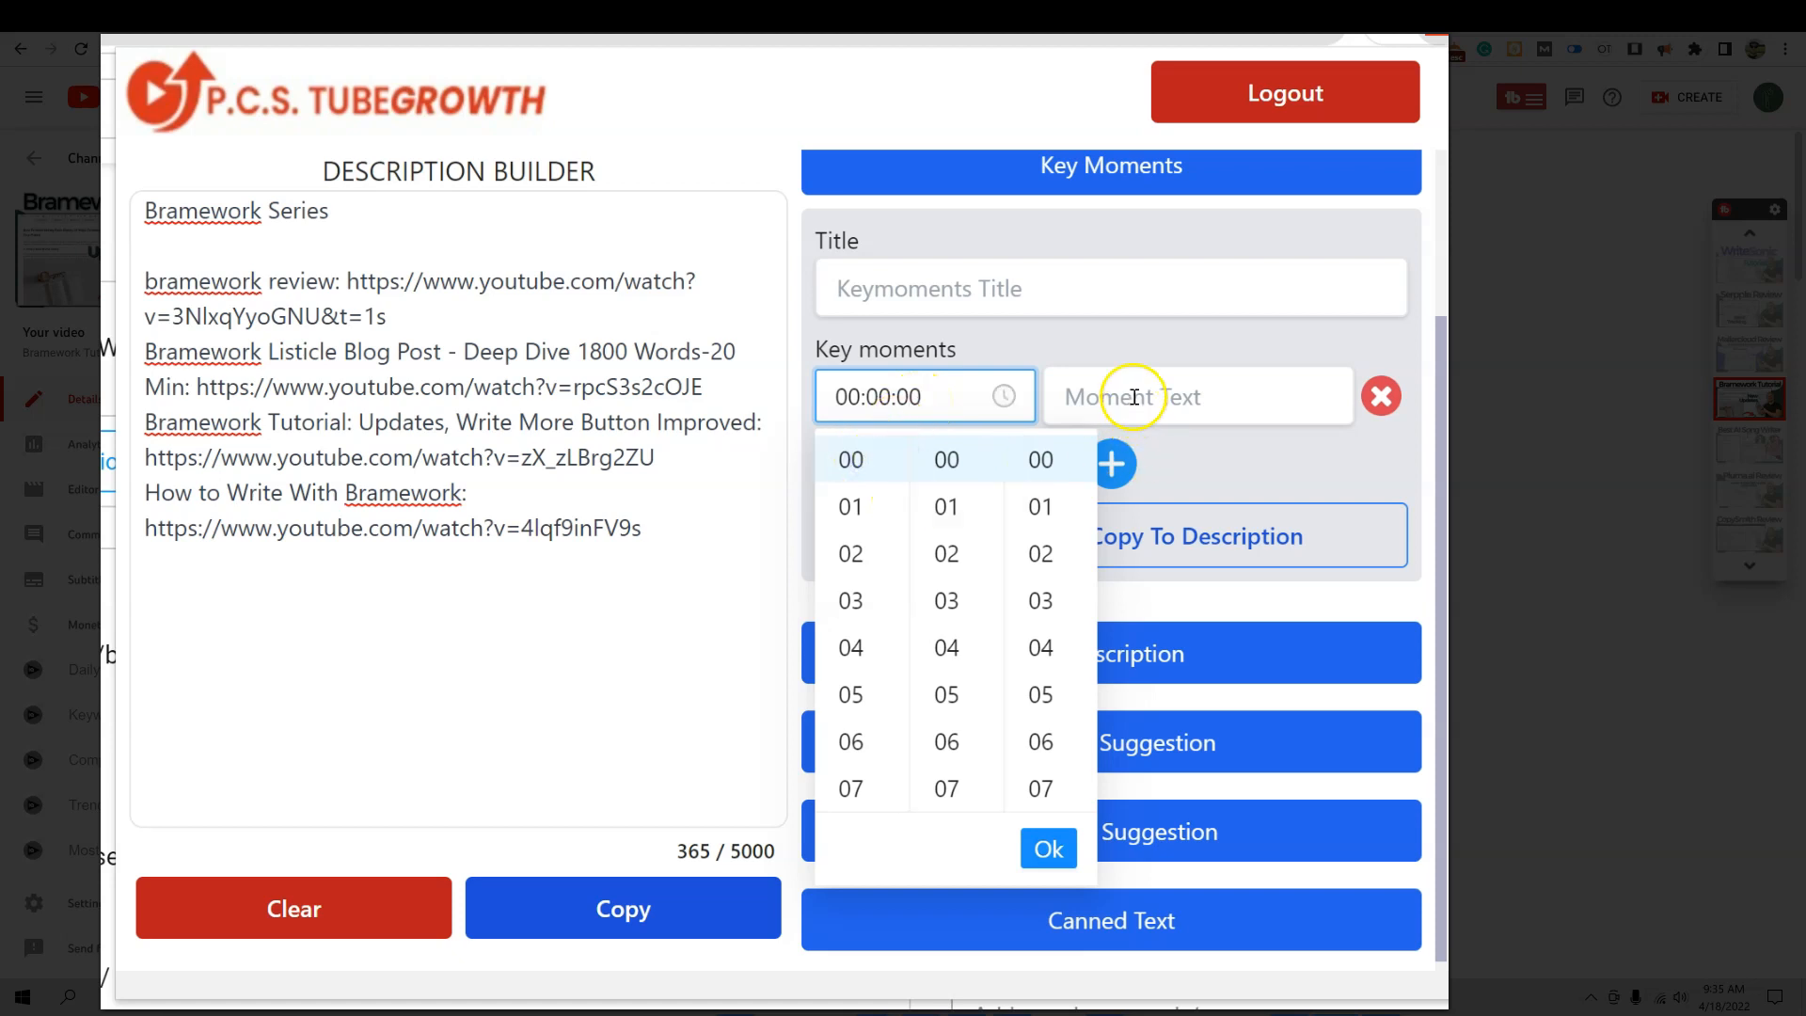
pyautogui.click(1133, 412)
pyautogui.write('2 main updates')
pyautogui.click(905, 285)
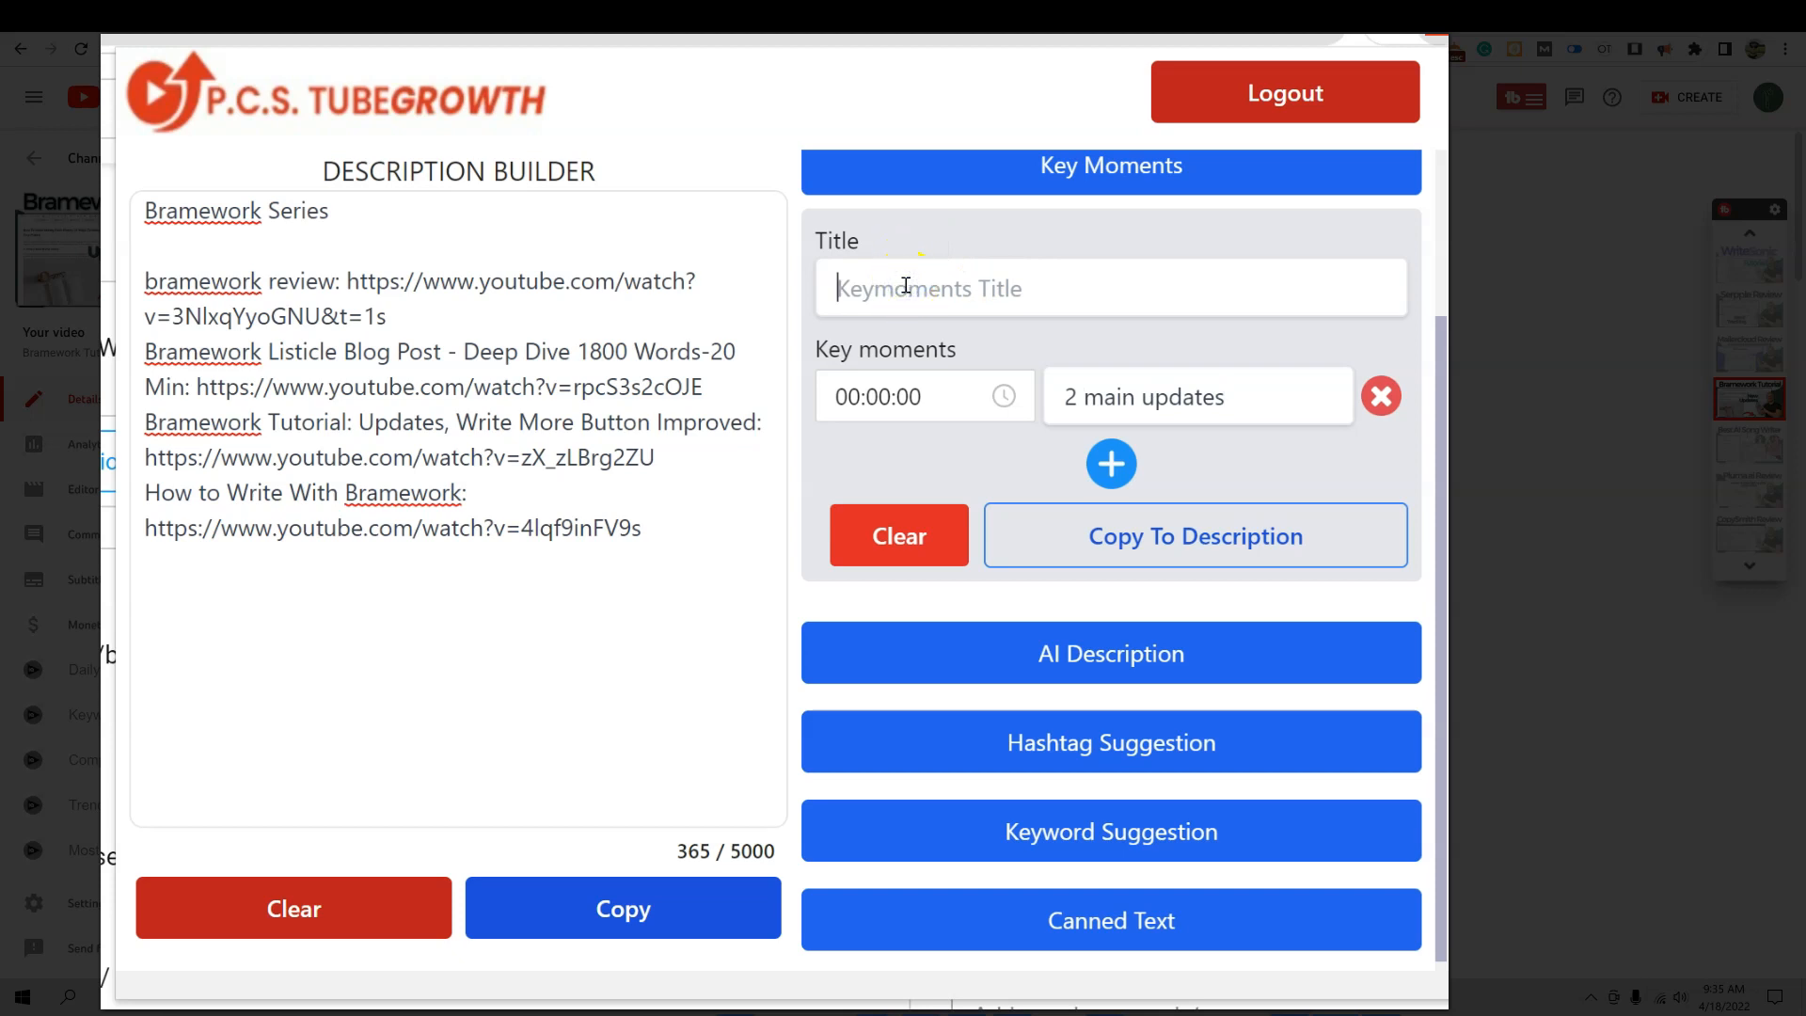
pyautogui.write('Timestamps')
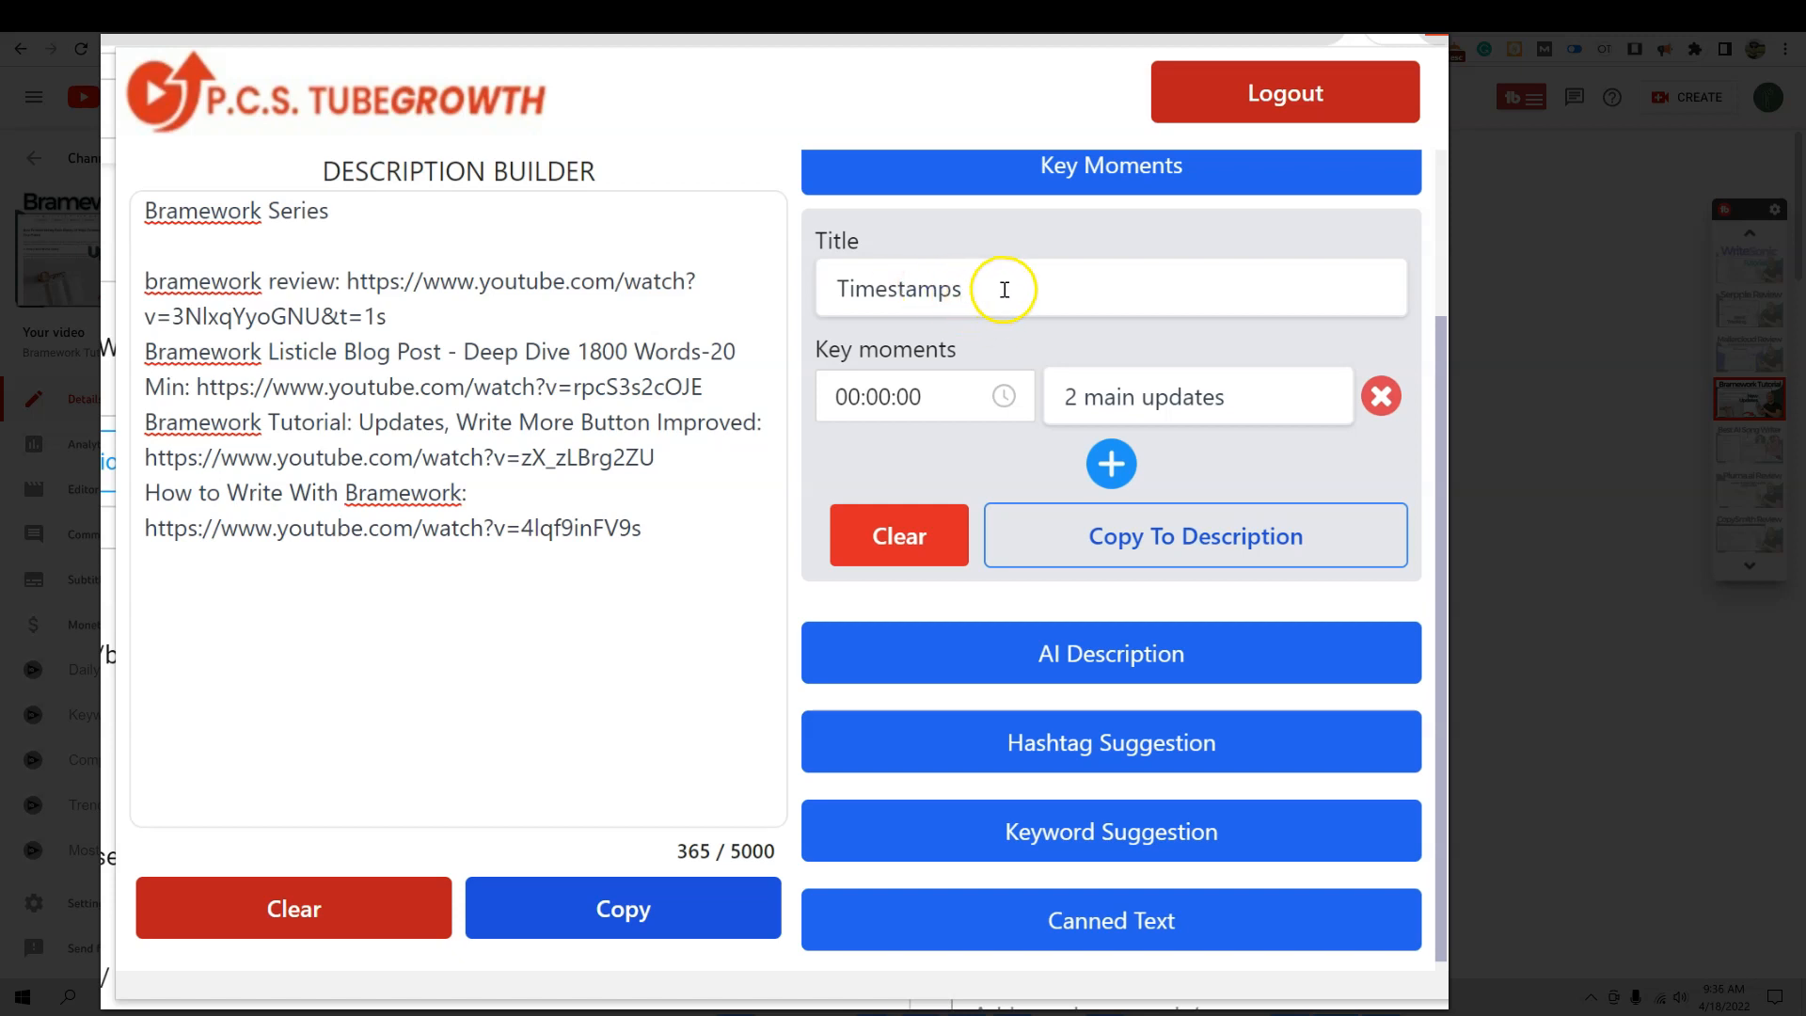
# - Add a second key moment at 00:01:27 with the text "get keyword from RankIQ"
pyautogui.click(1112, 466)
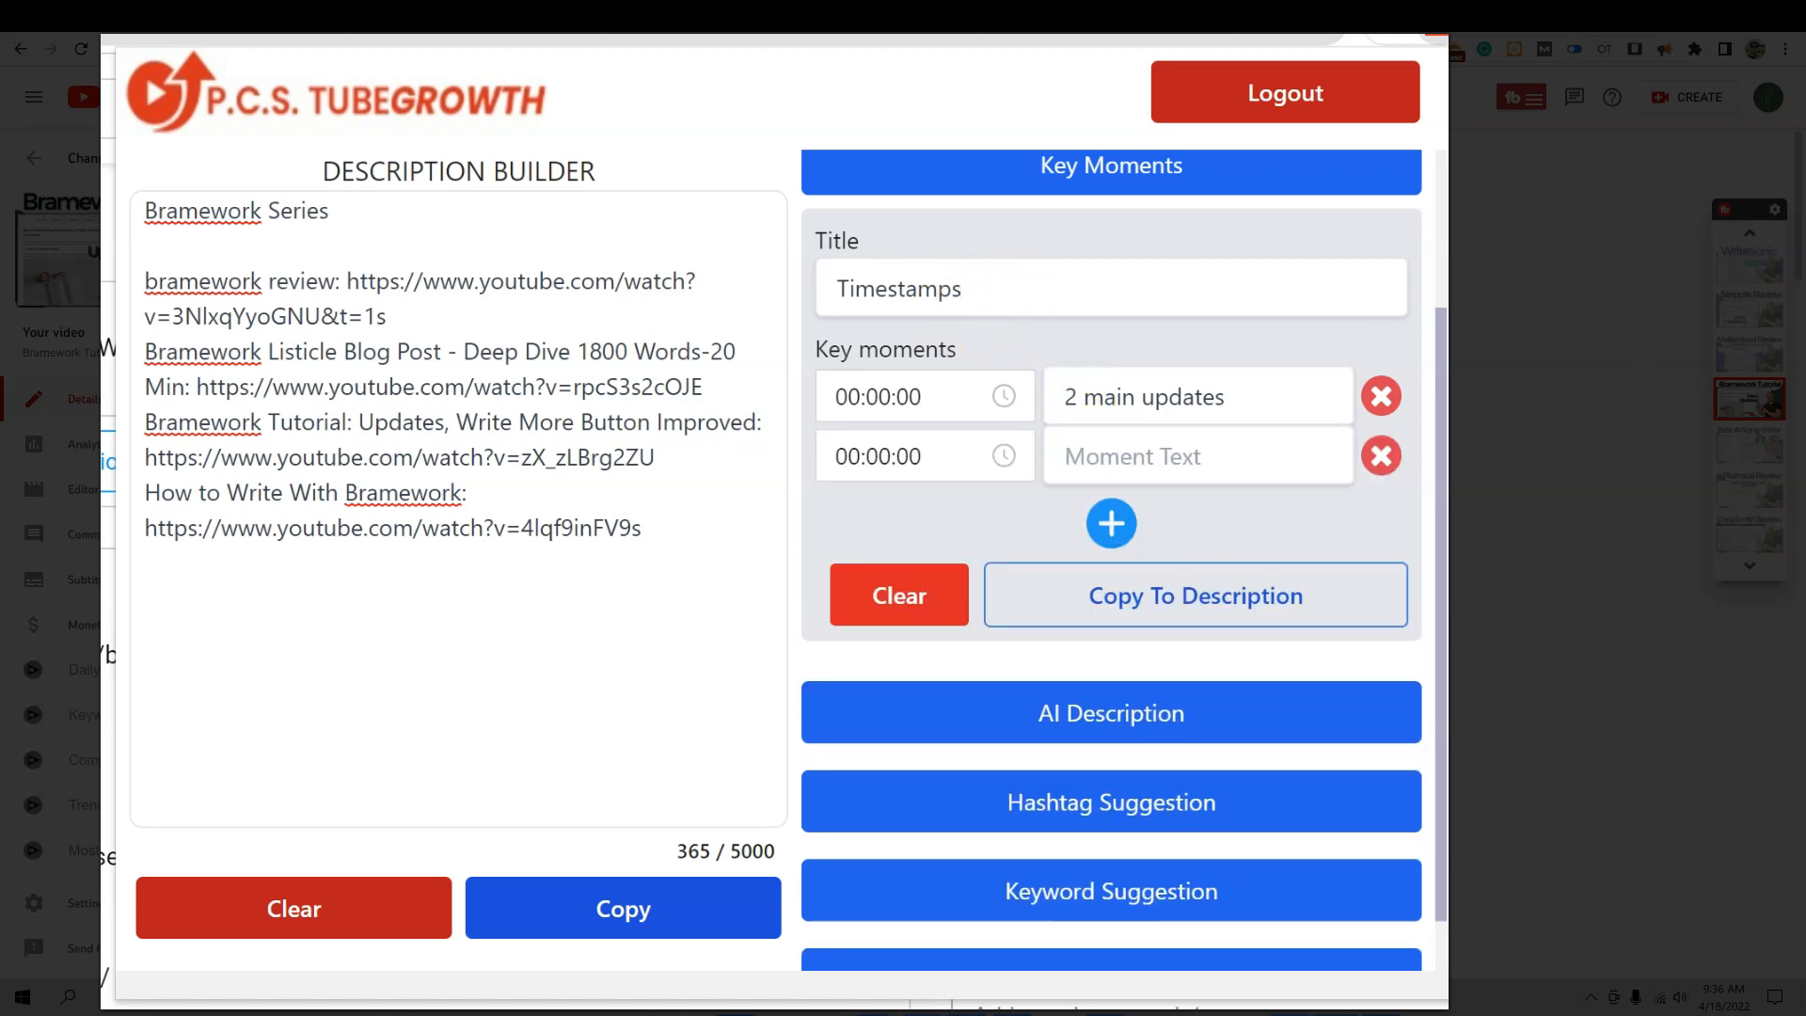
pyautogui.click(908, 458)
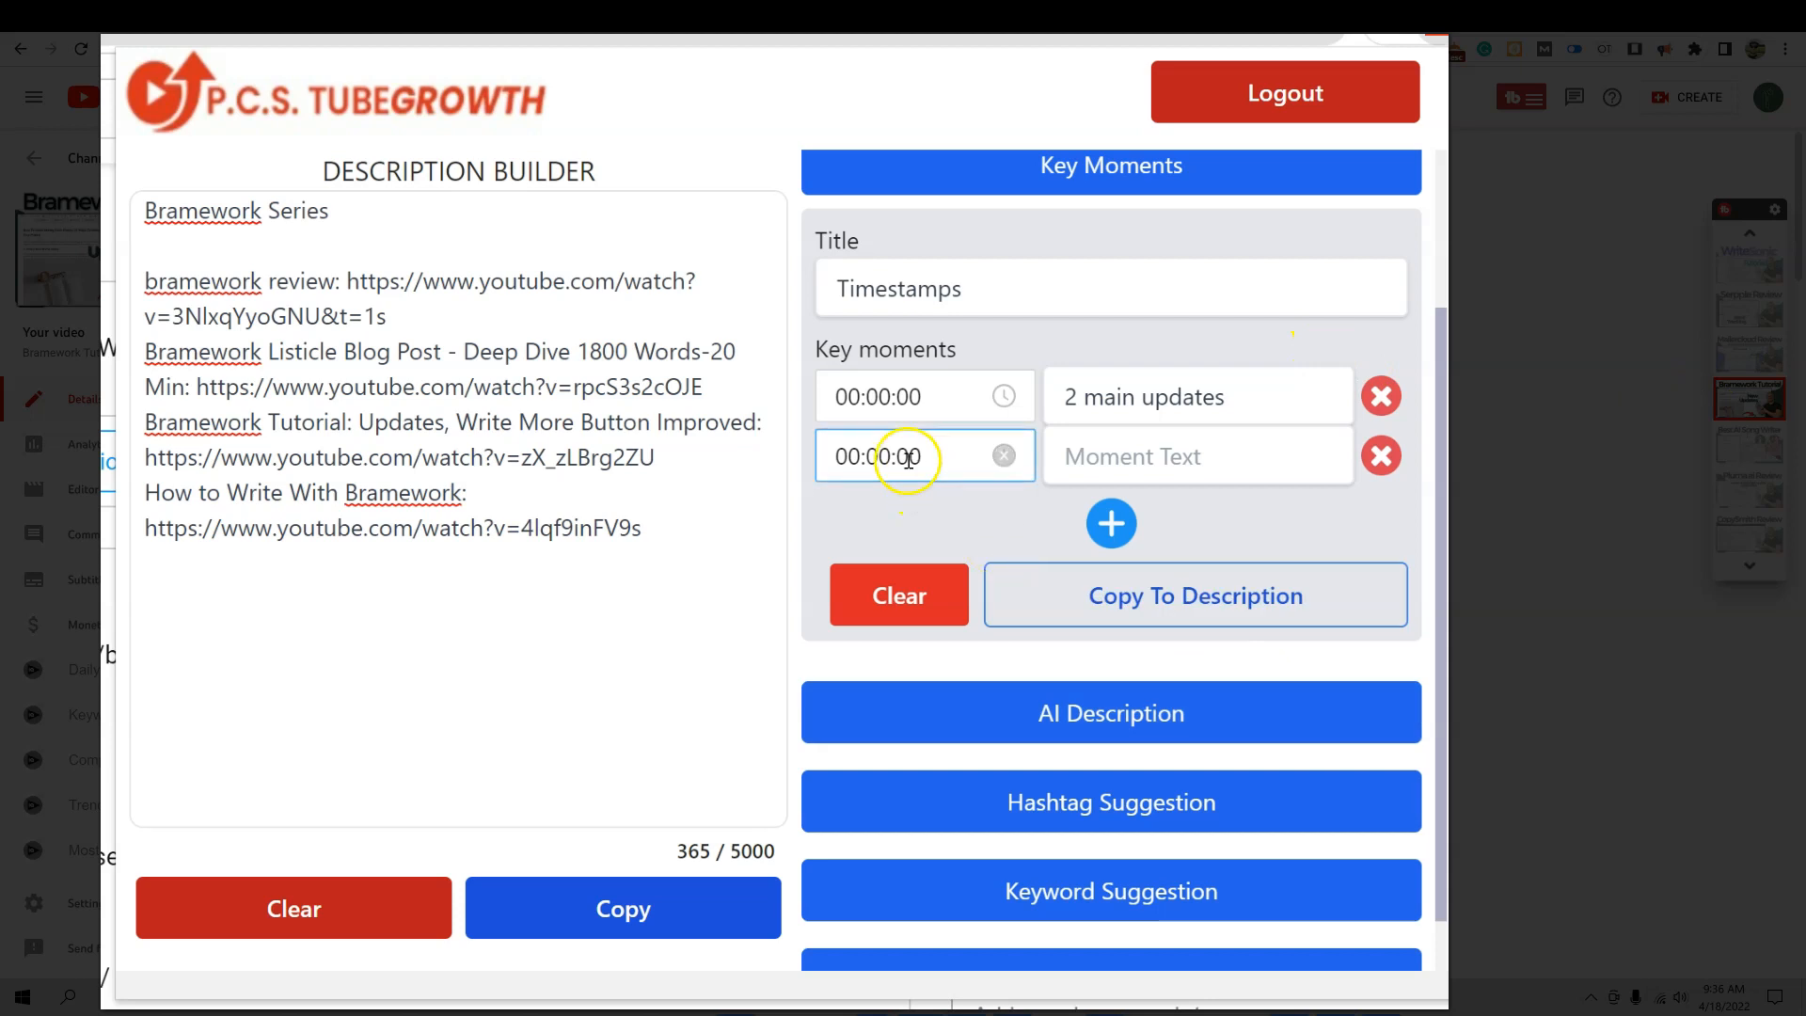
pyautogui.click(908, 458)
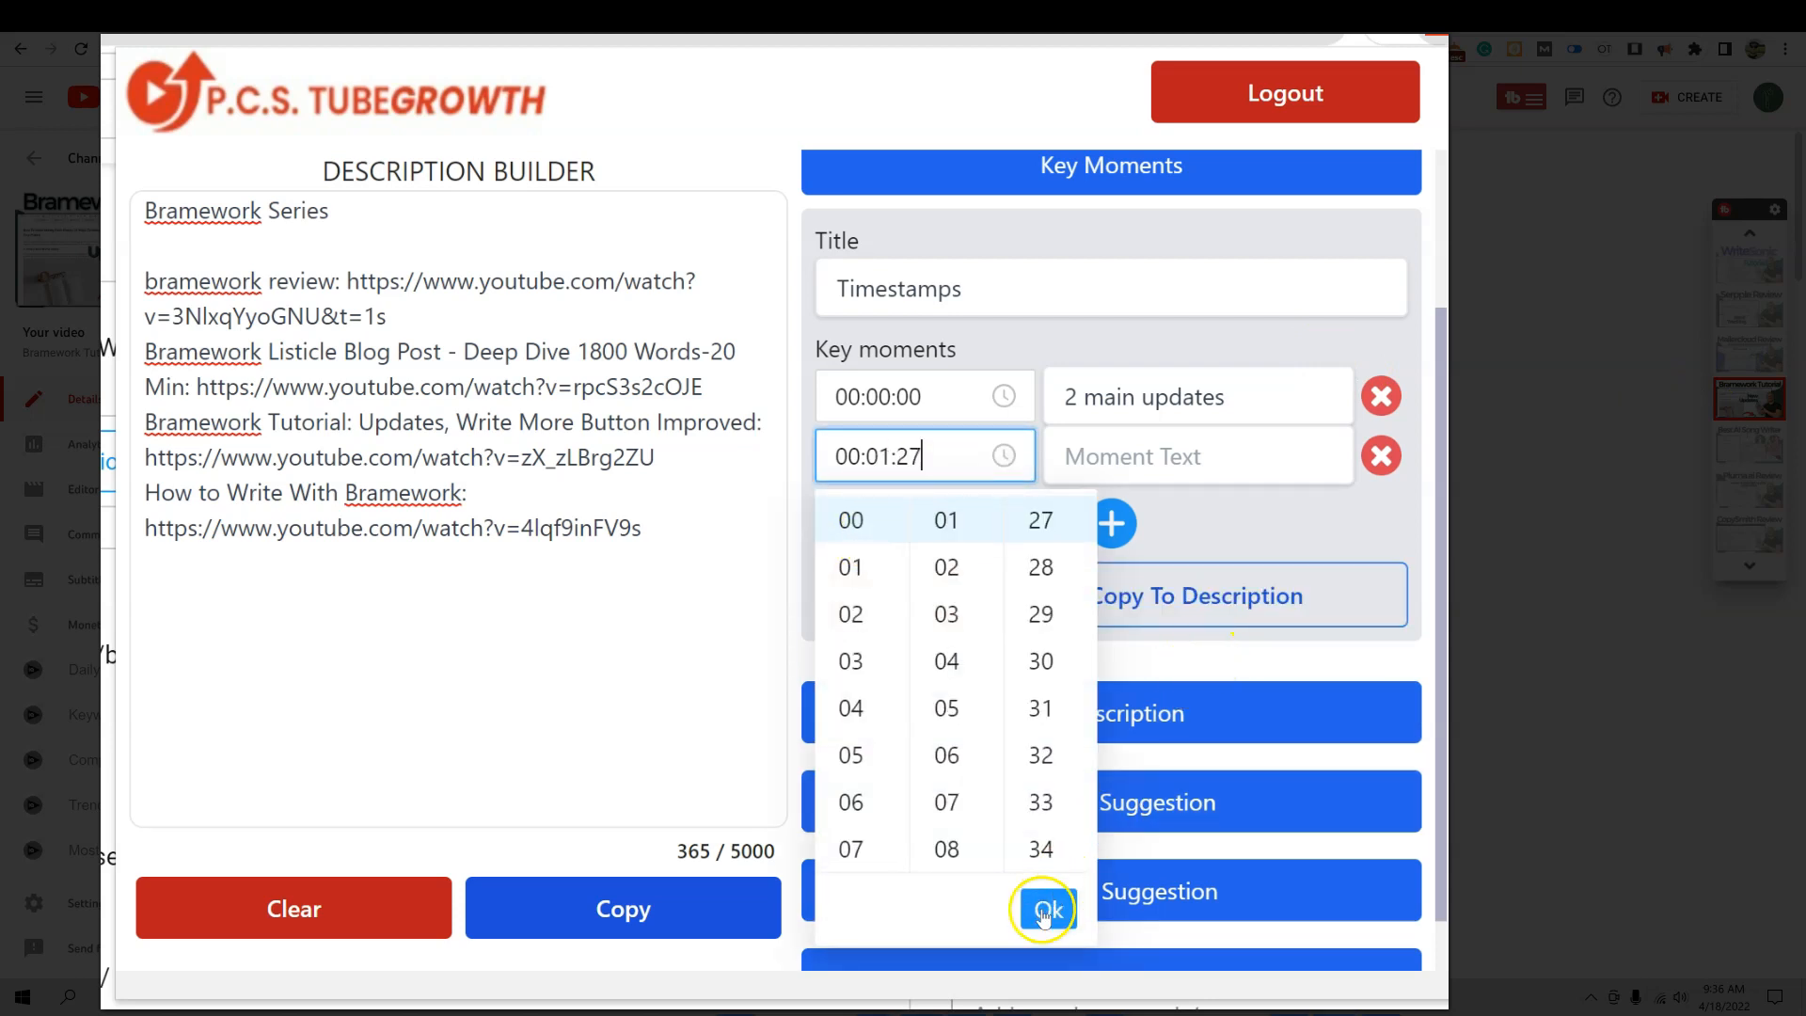
pyautogui.click(1042, 909)
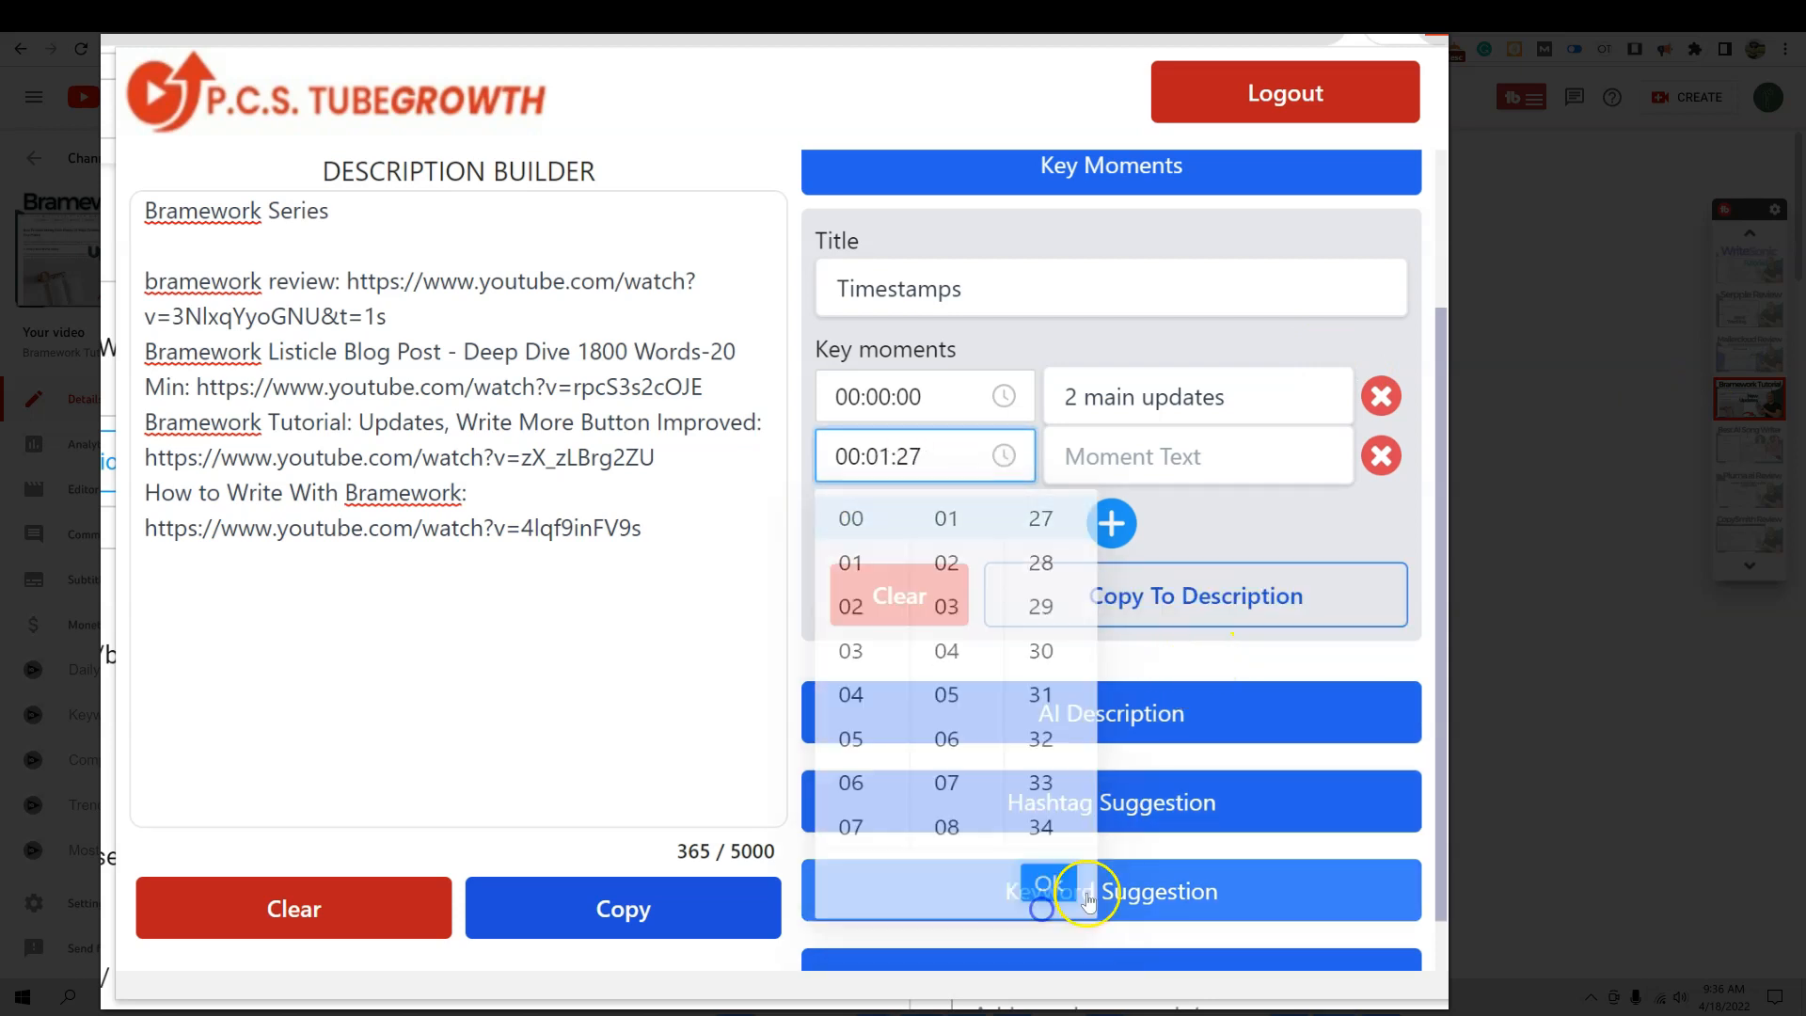
pyautogui.click(1144, 457)
pyautogui.hotkey('ctrl', 'v')
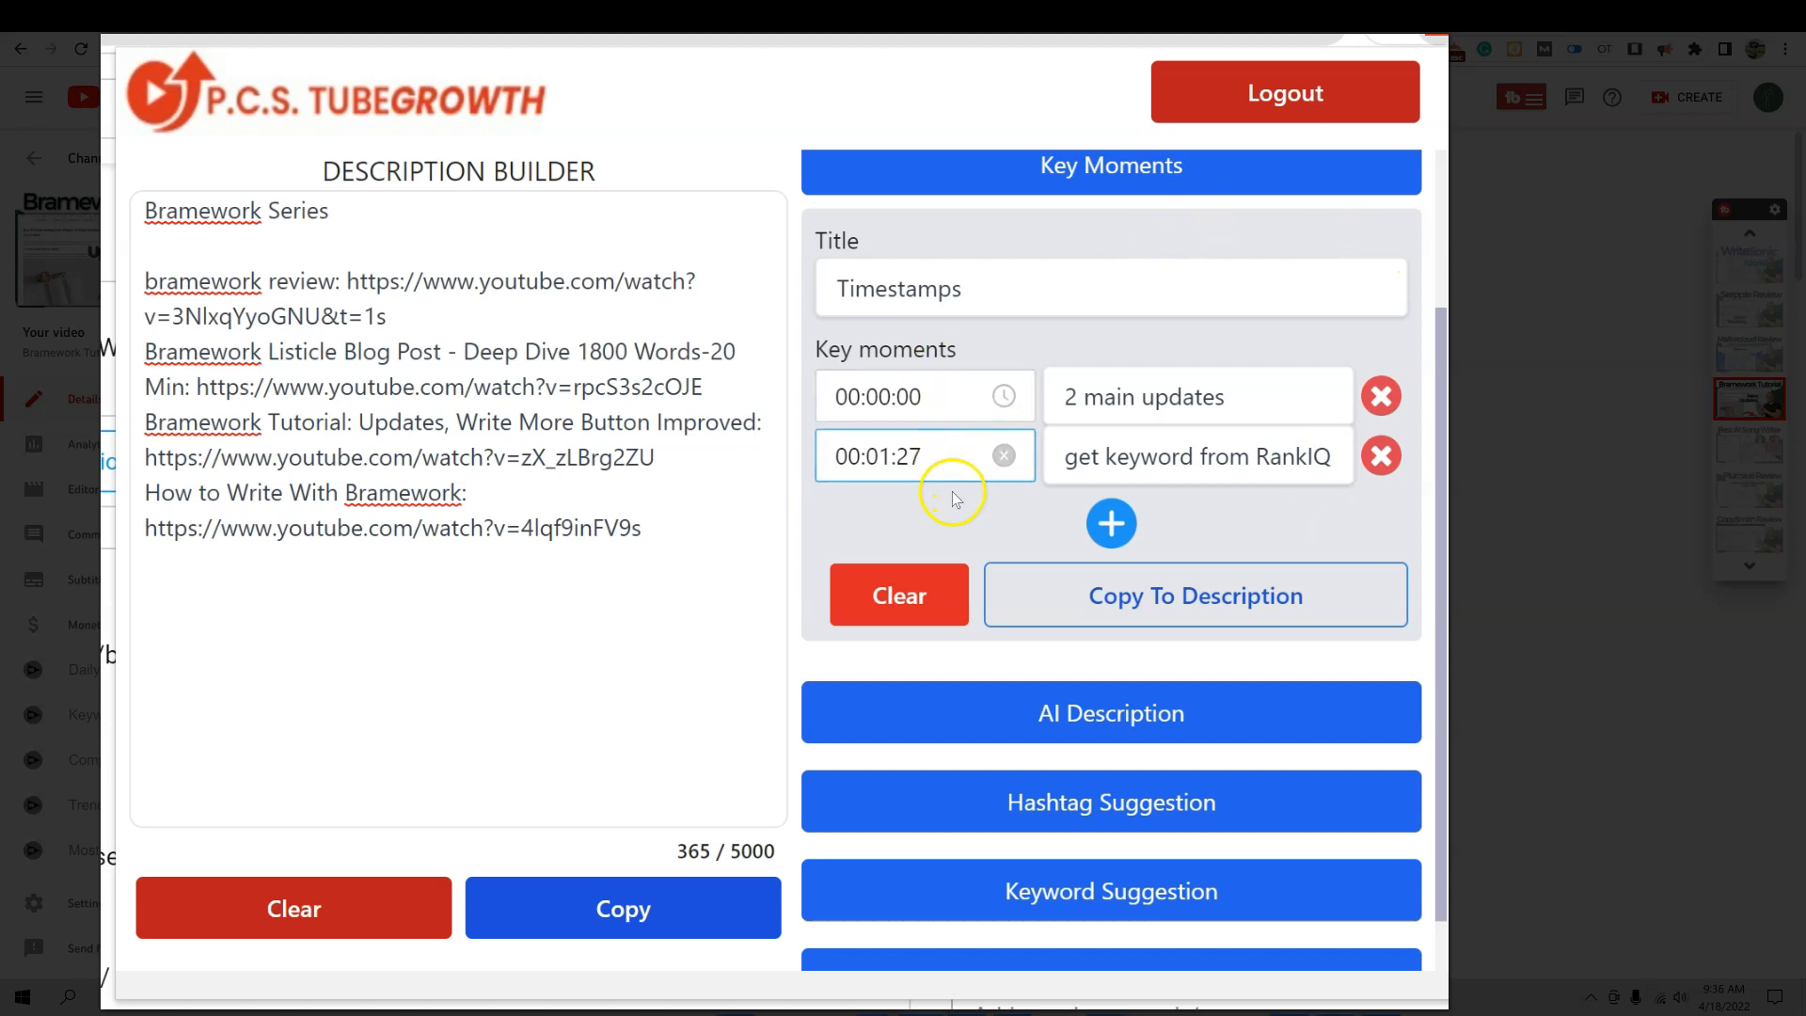
# - Add a third key moment at 00:02:53 with the text "bramework tutorial"
pyautogui.click(1112, 522)
pyautogui.click(914, 516)
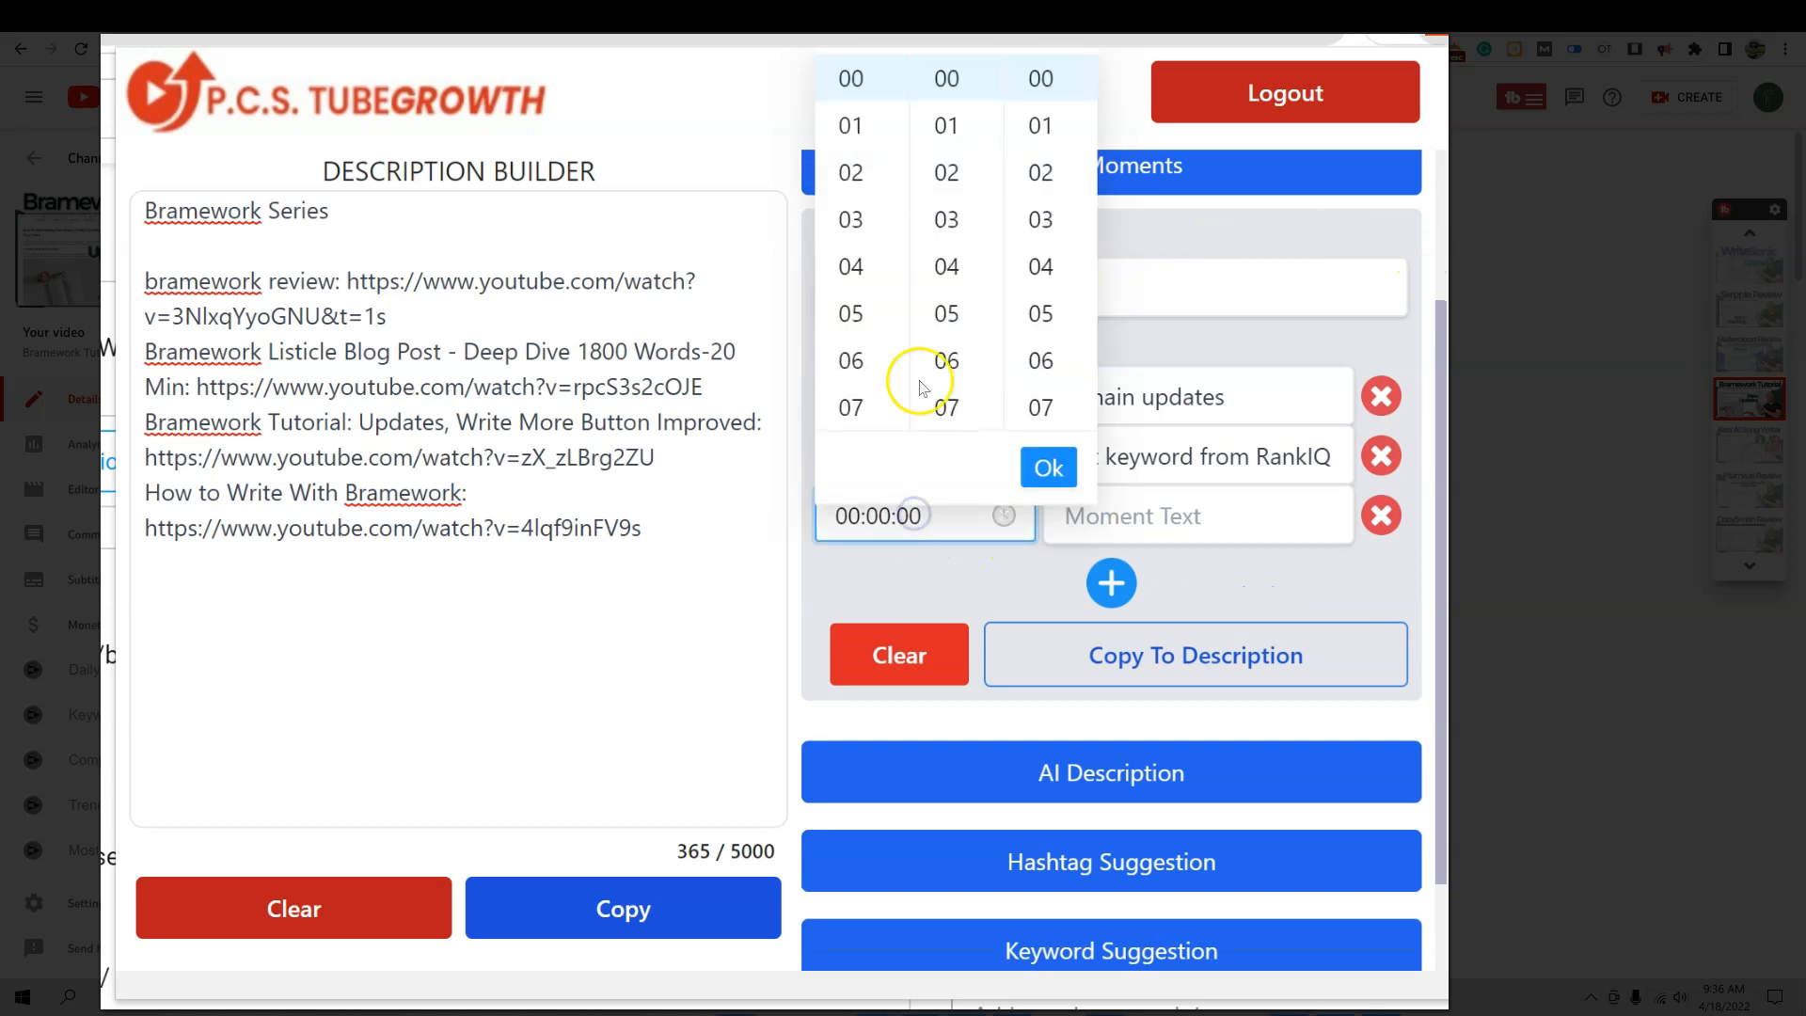
pyautogui.click(946, 162)
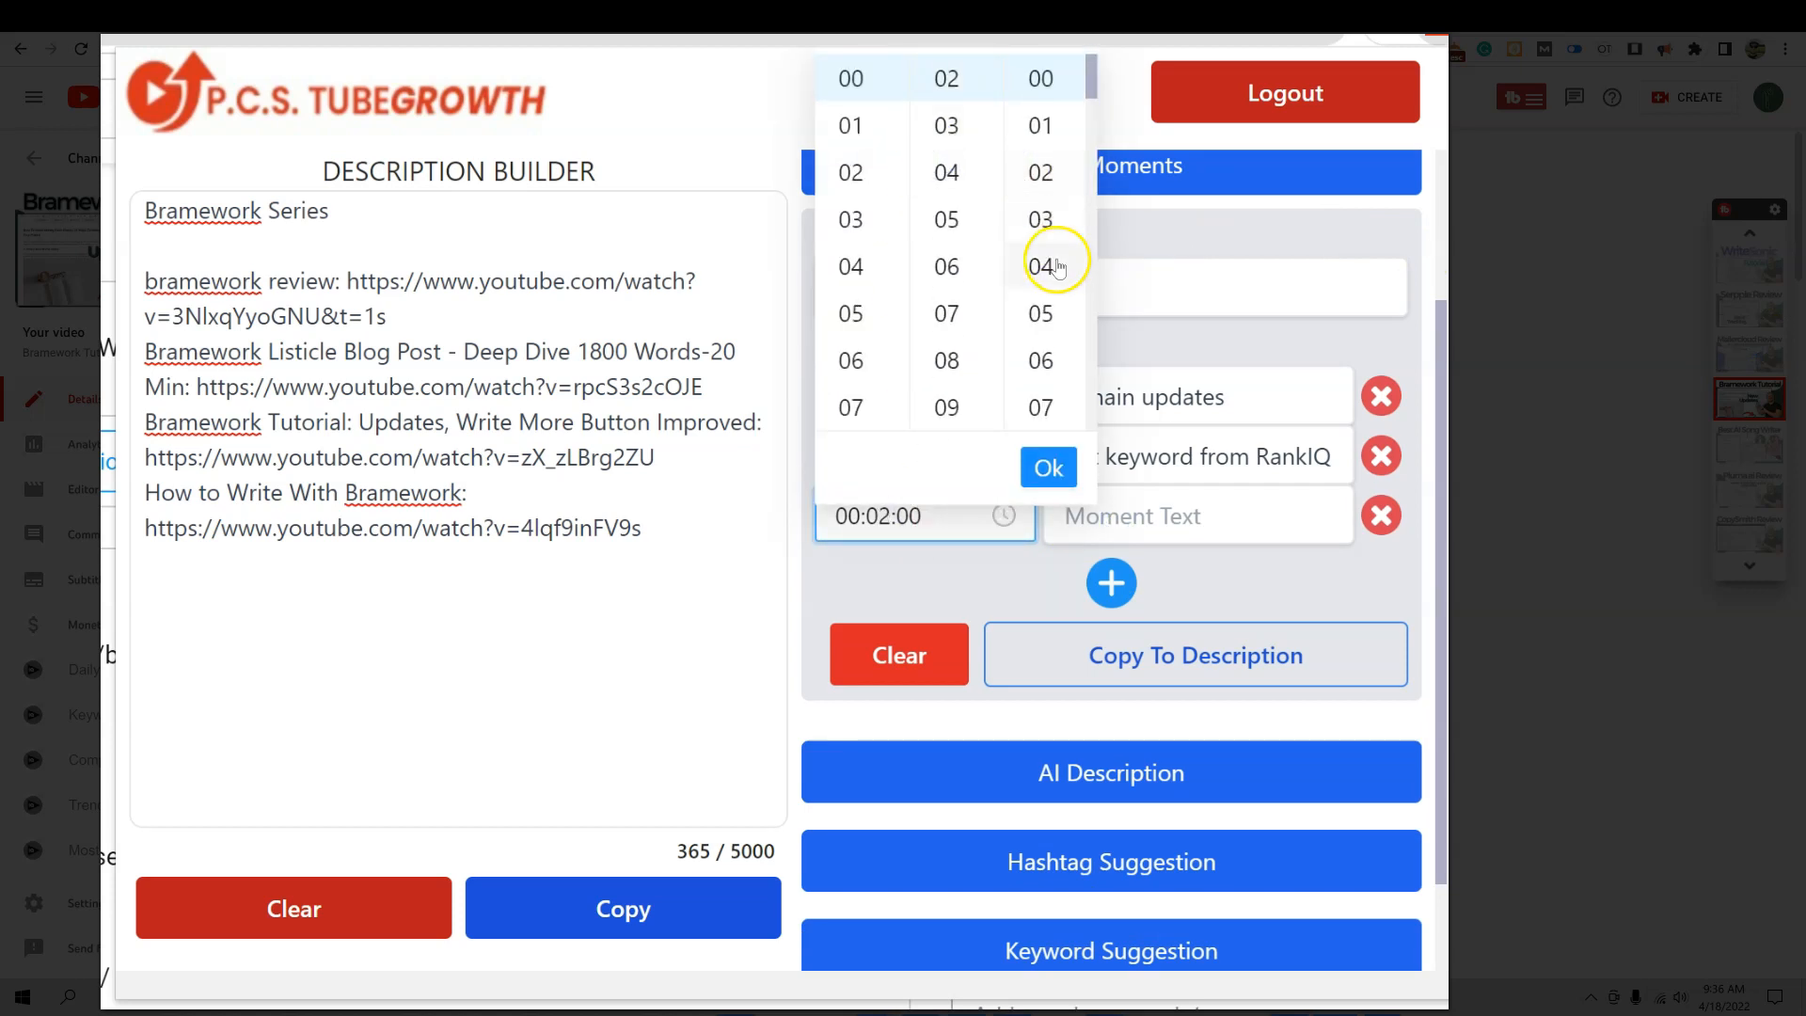
pyautogui.scroll(-7, 1053, 268)
pyautogui.scroll(-15, 1044, 283)
pyautogui.scroll(4, 1054, 310)
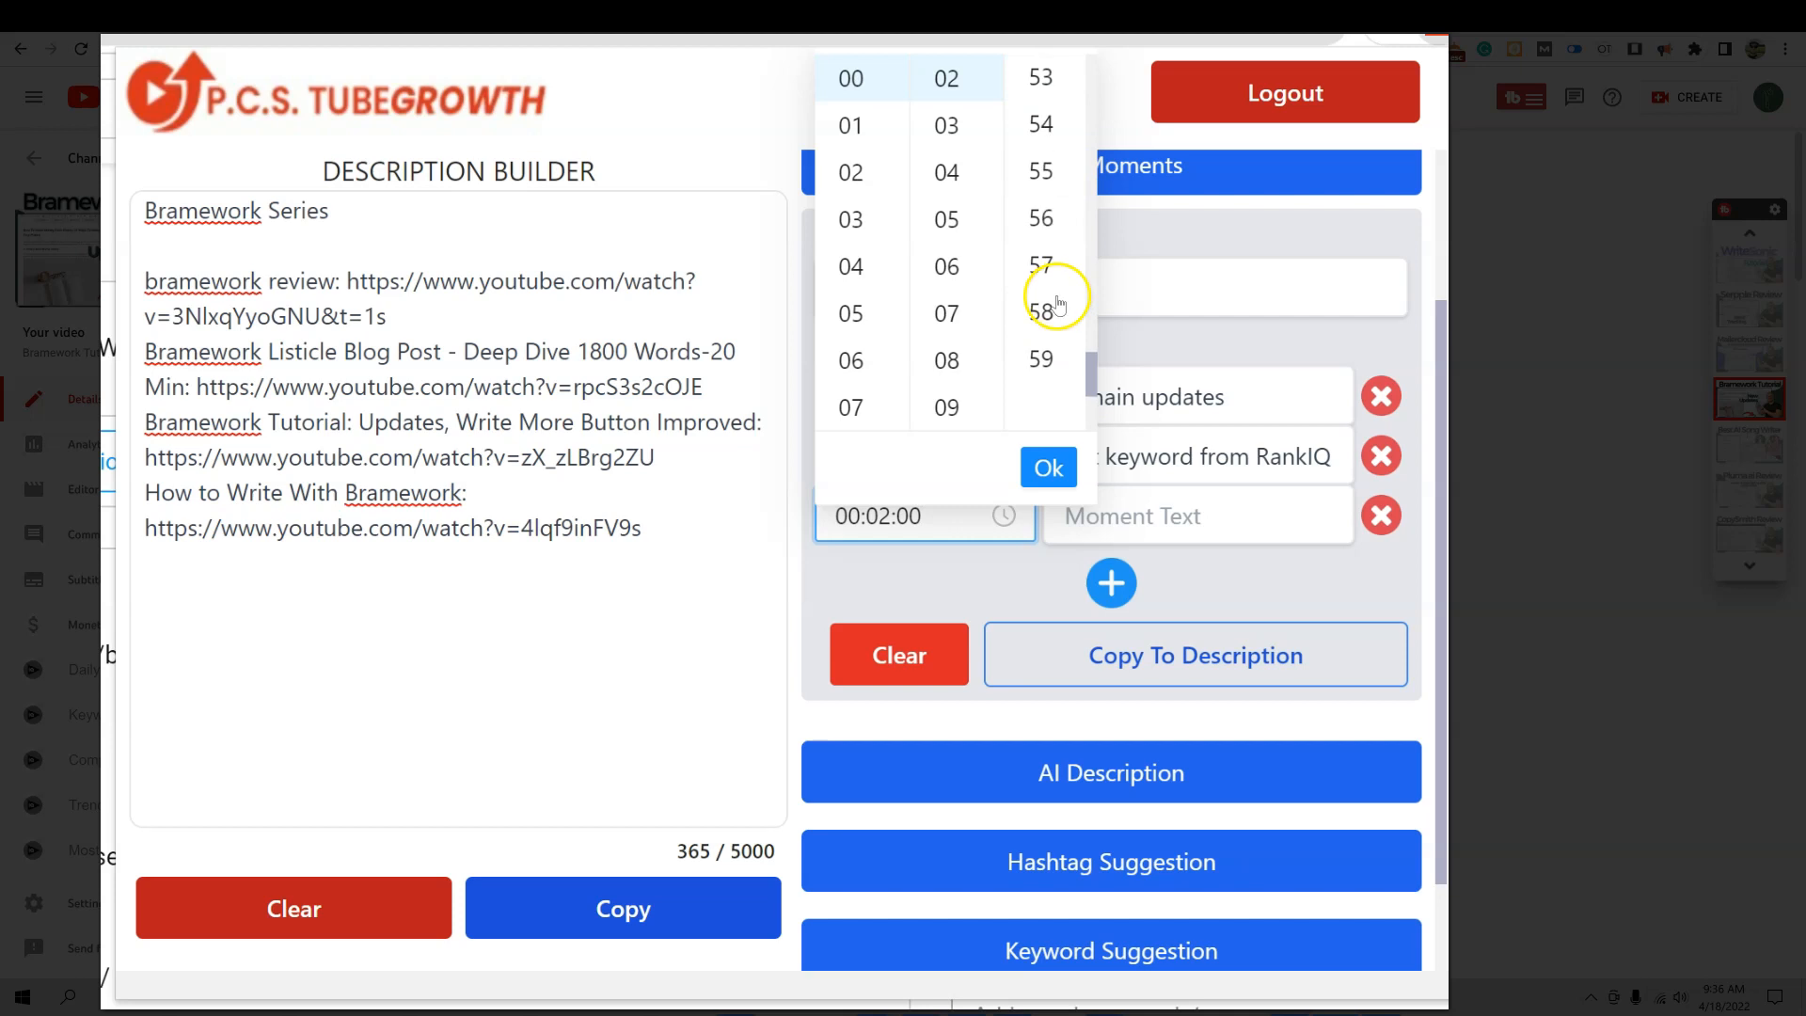
pyautogui.click(1040, 219)
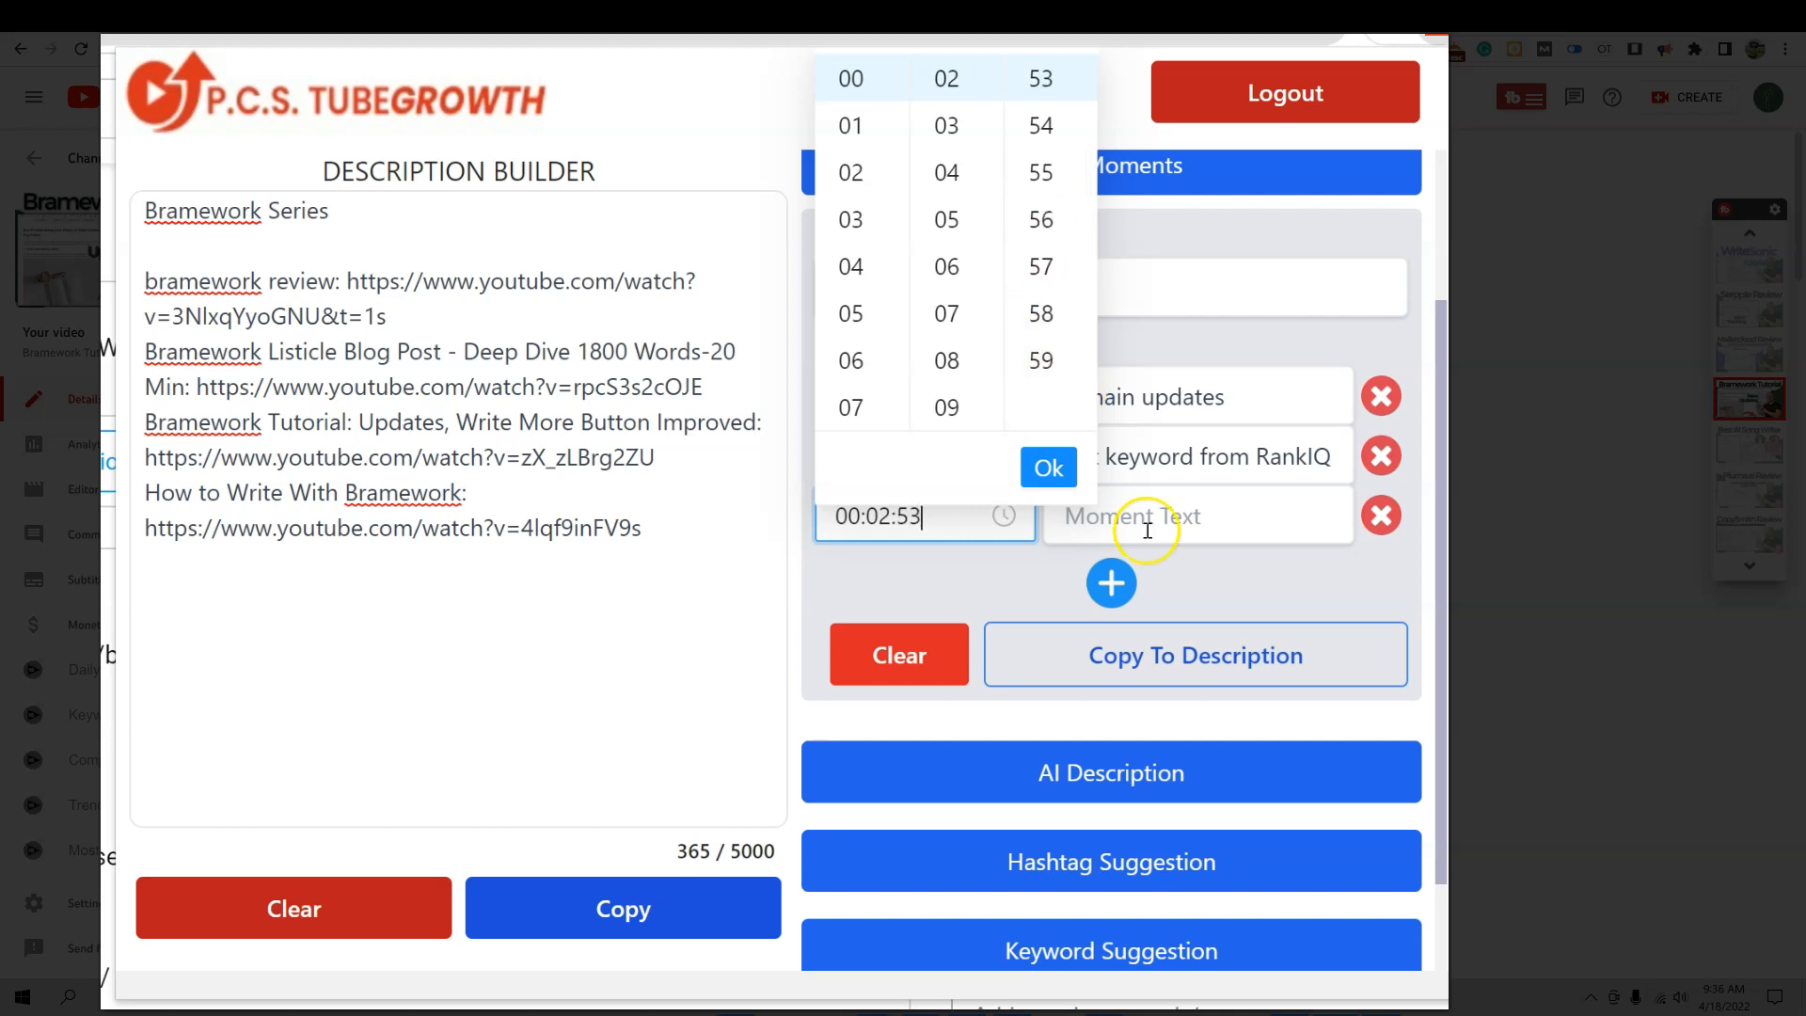
pyautogui.click(1050, 469)
pyautogui.click(1100, 514)
pyautogui.write('bramework tutorial')
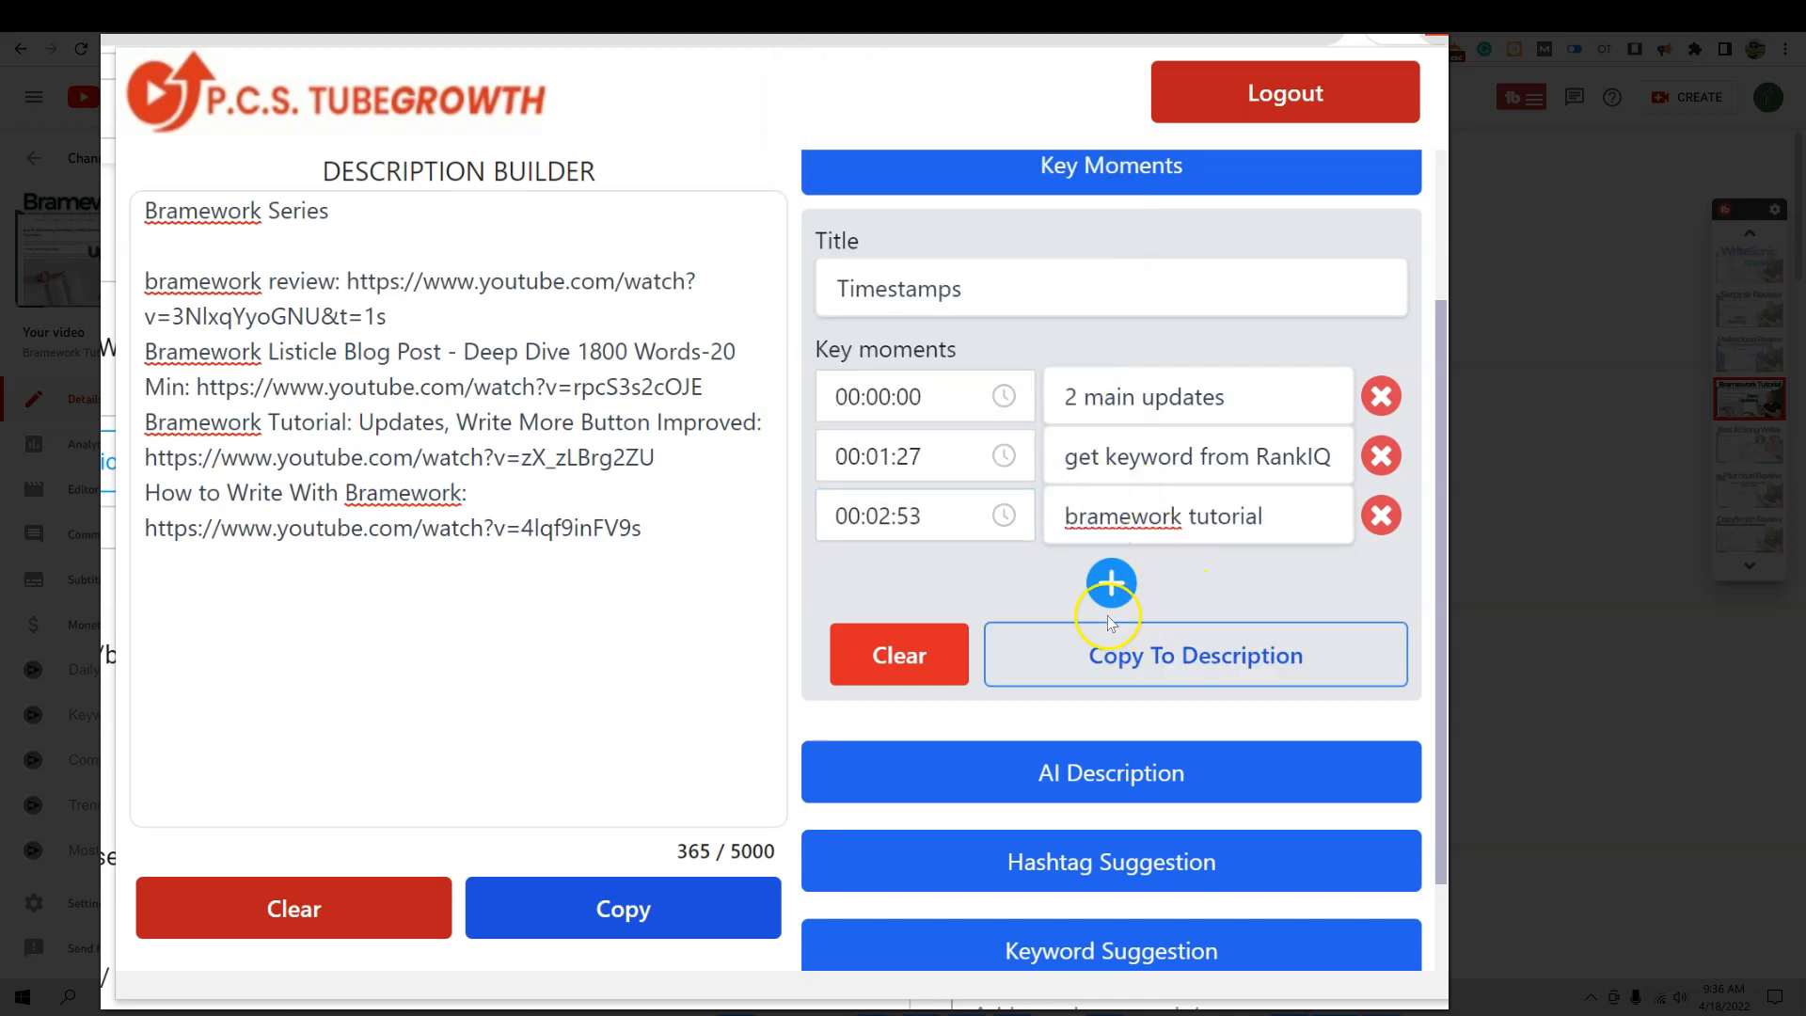
# - Copy the Timestamps list into the description below the Bramework video series
pyautogui.scroll(-2, 1238, 649)
pyautogui.scroll(2, 1226, 637)
pyautogui.click(408, 608)
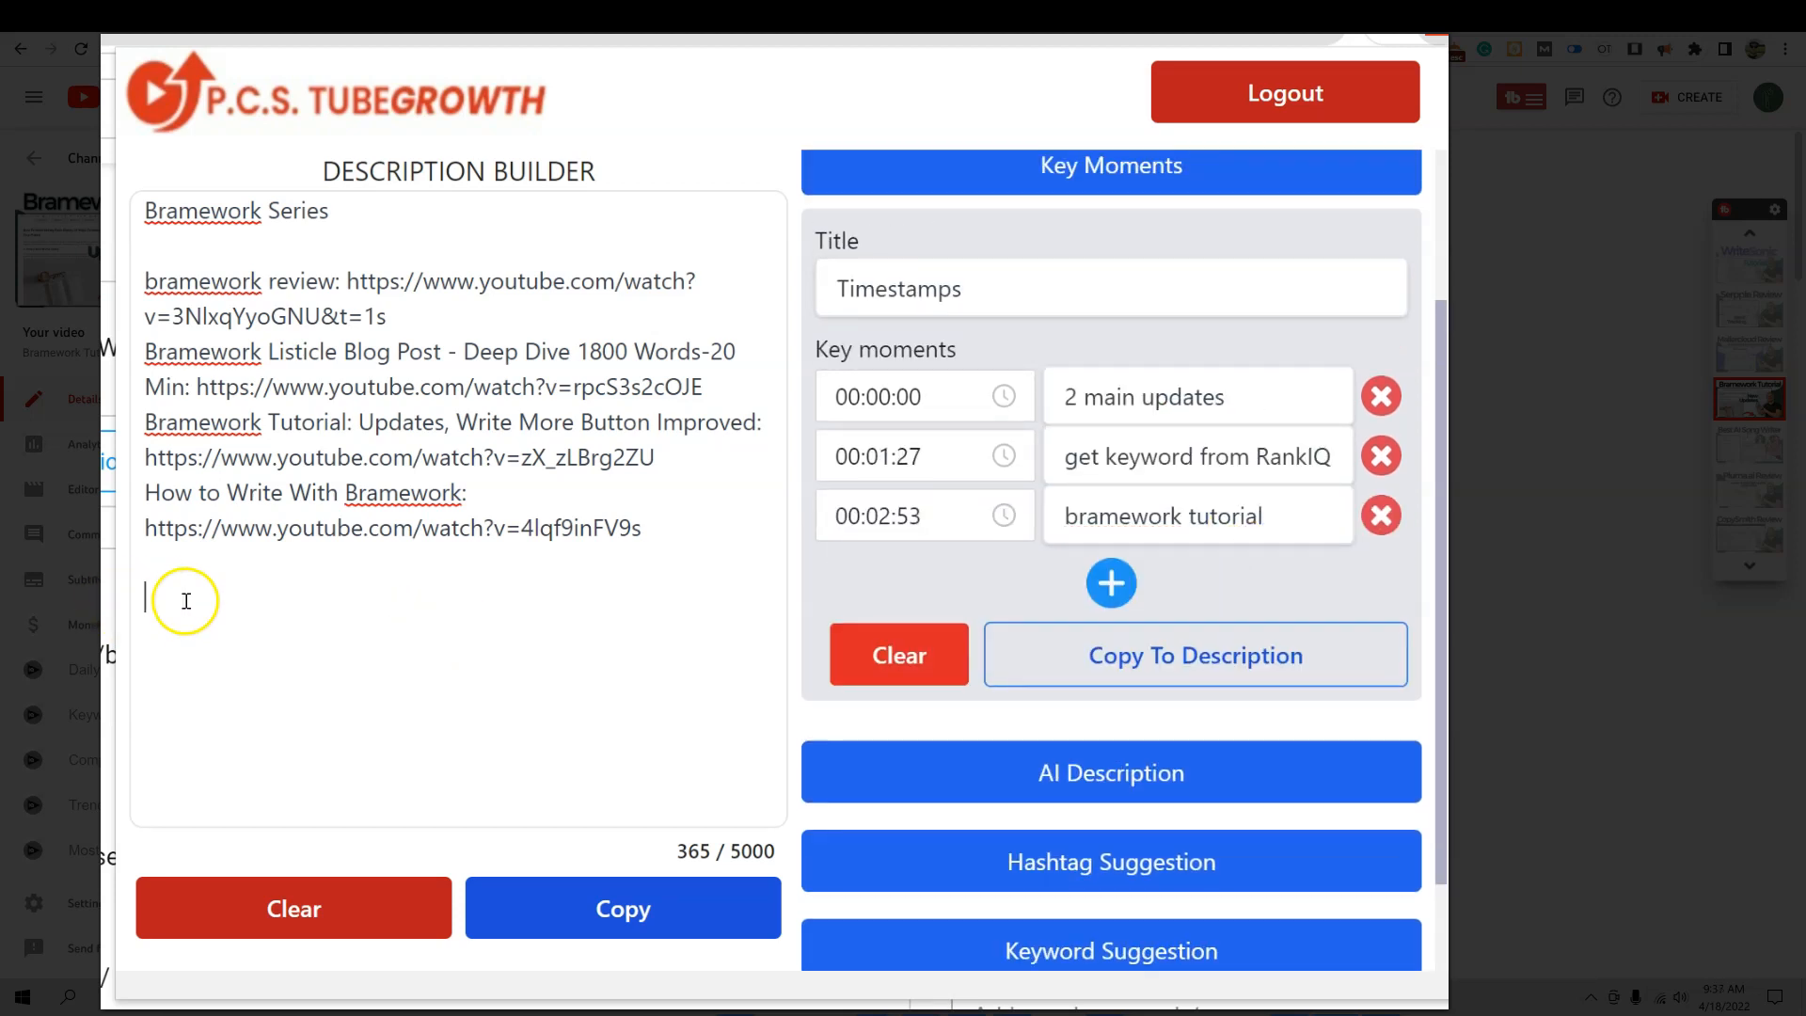
pyautogui.click(1105, 659)
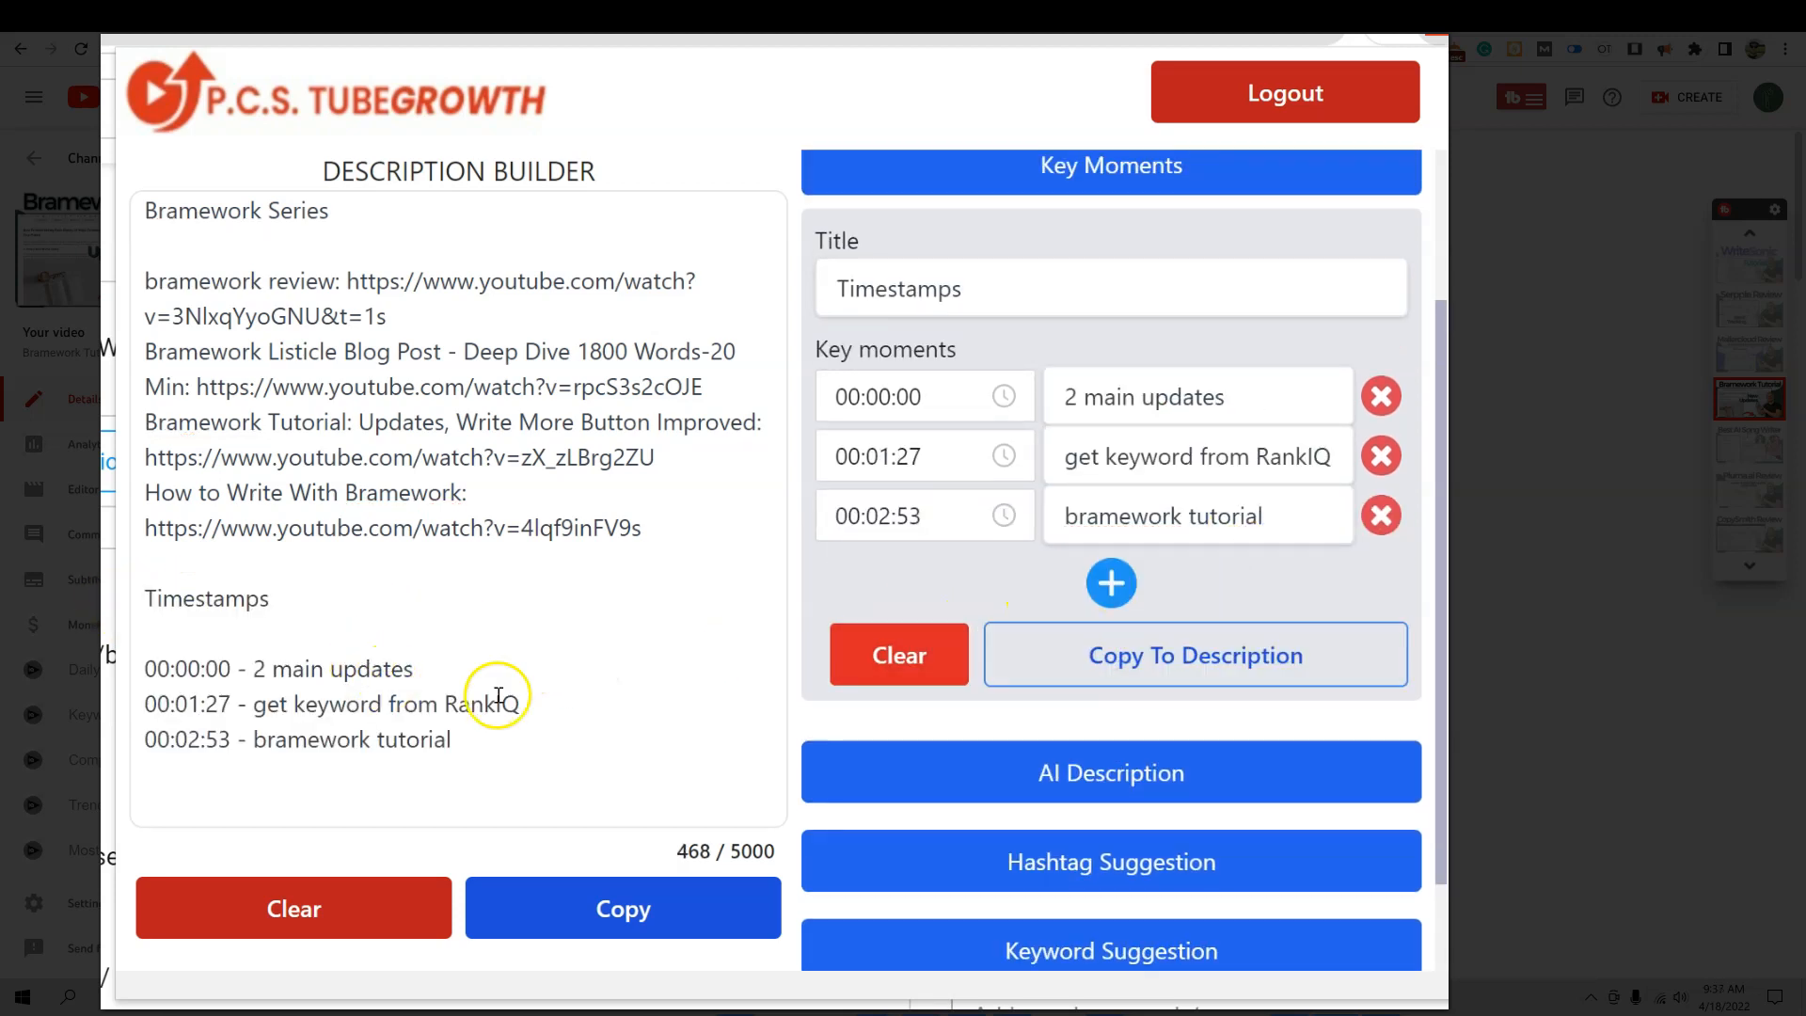
# - Try to search for AI descriptions using Bramework review and AI content tags
pyautogui.scroll(-2, 1100, 734)
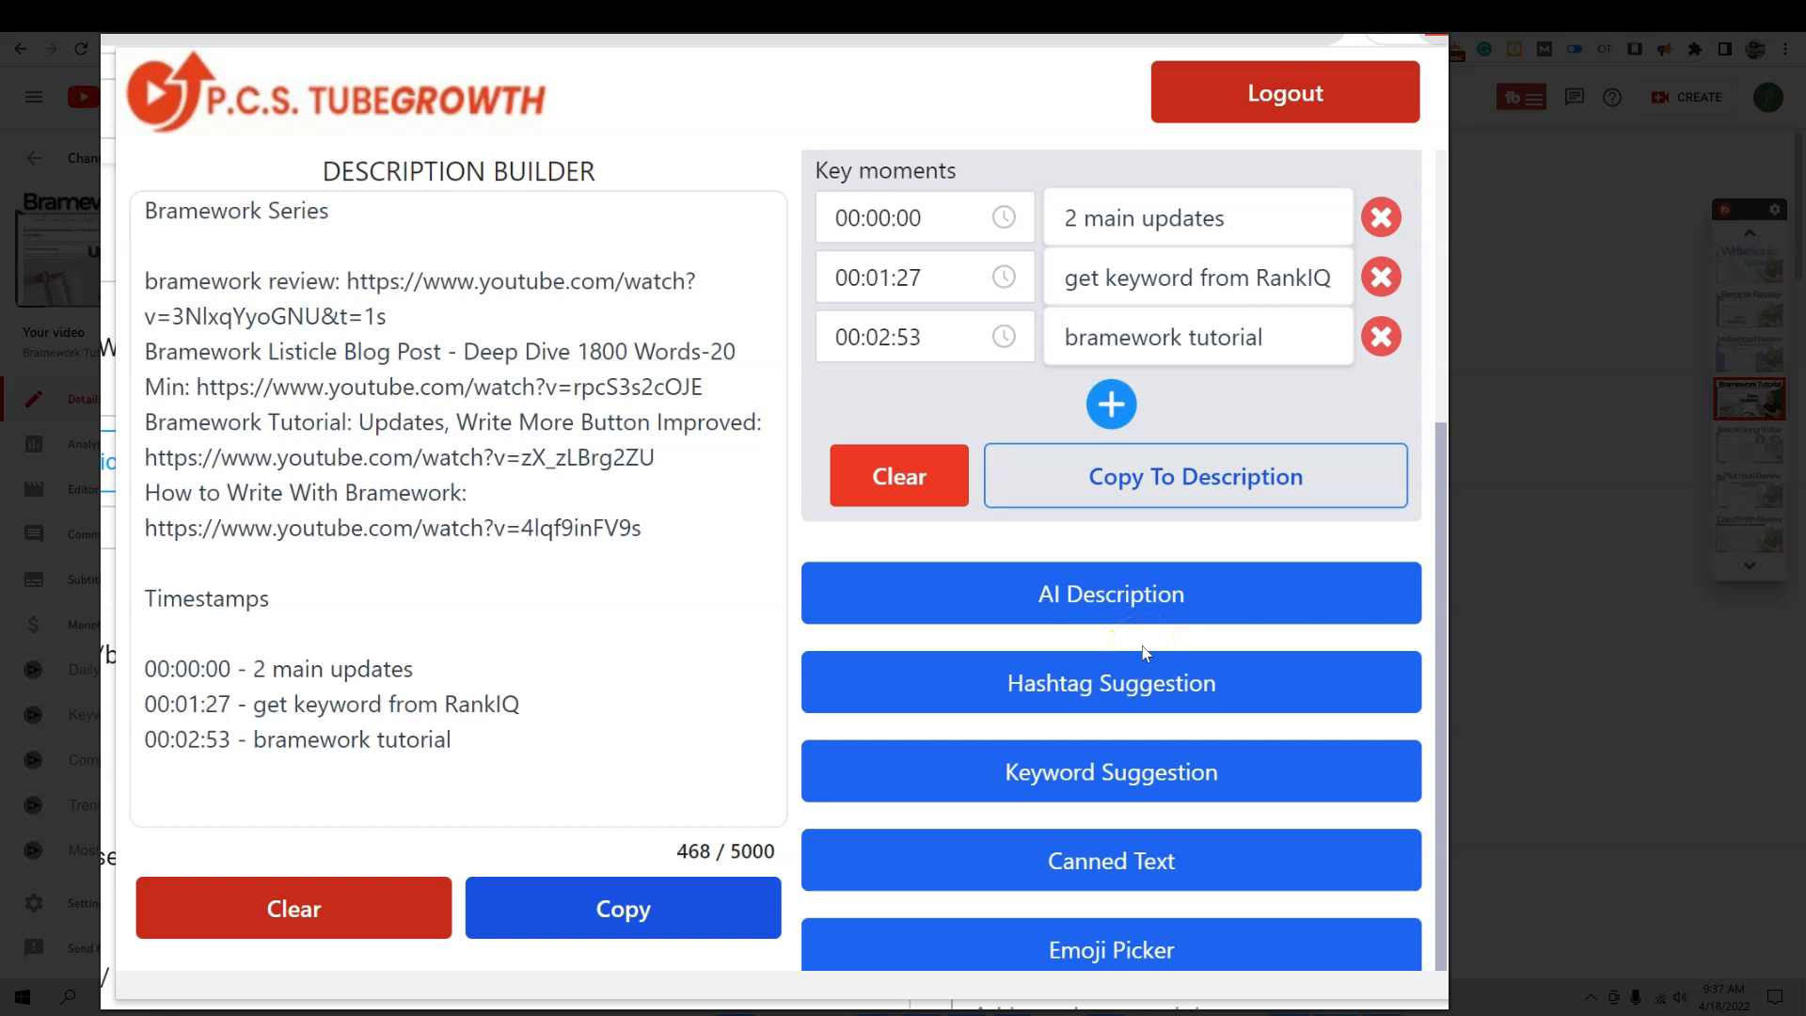
pyautogui.click(1103, 599)
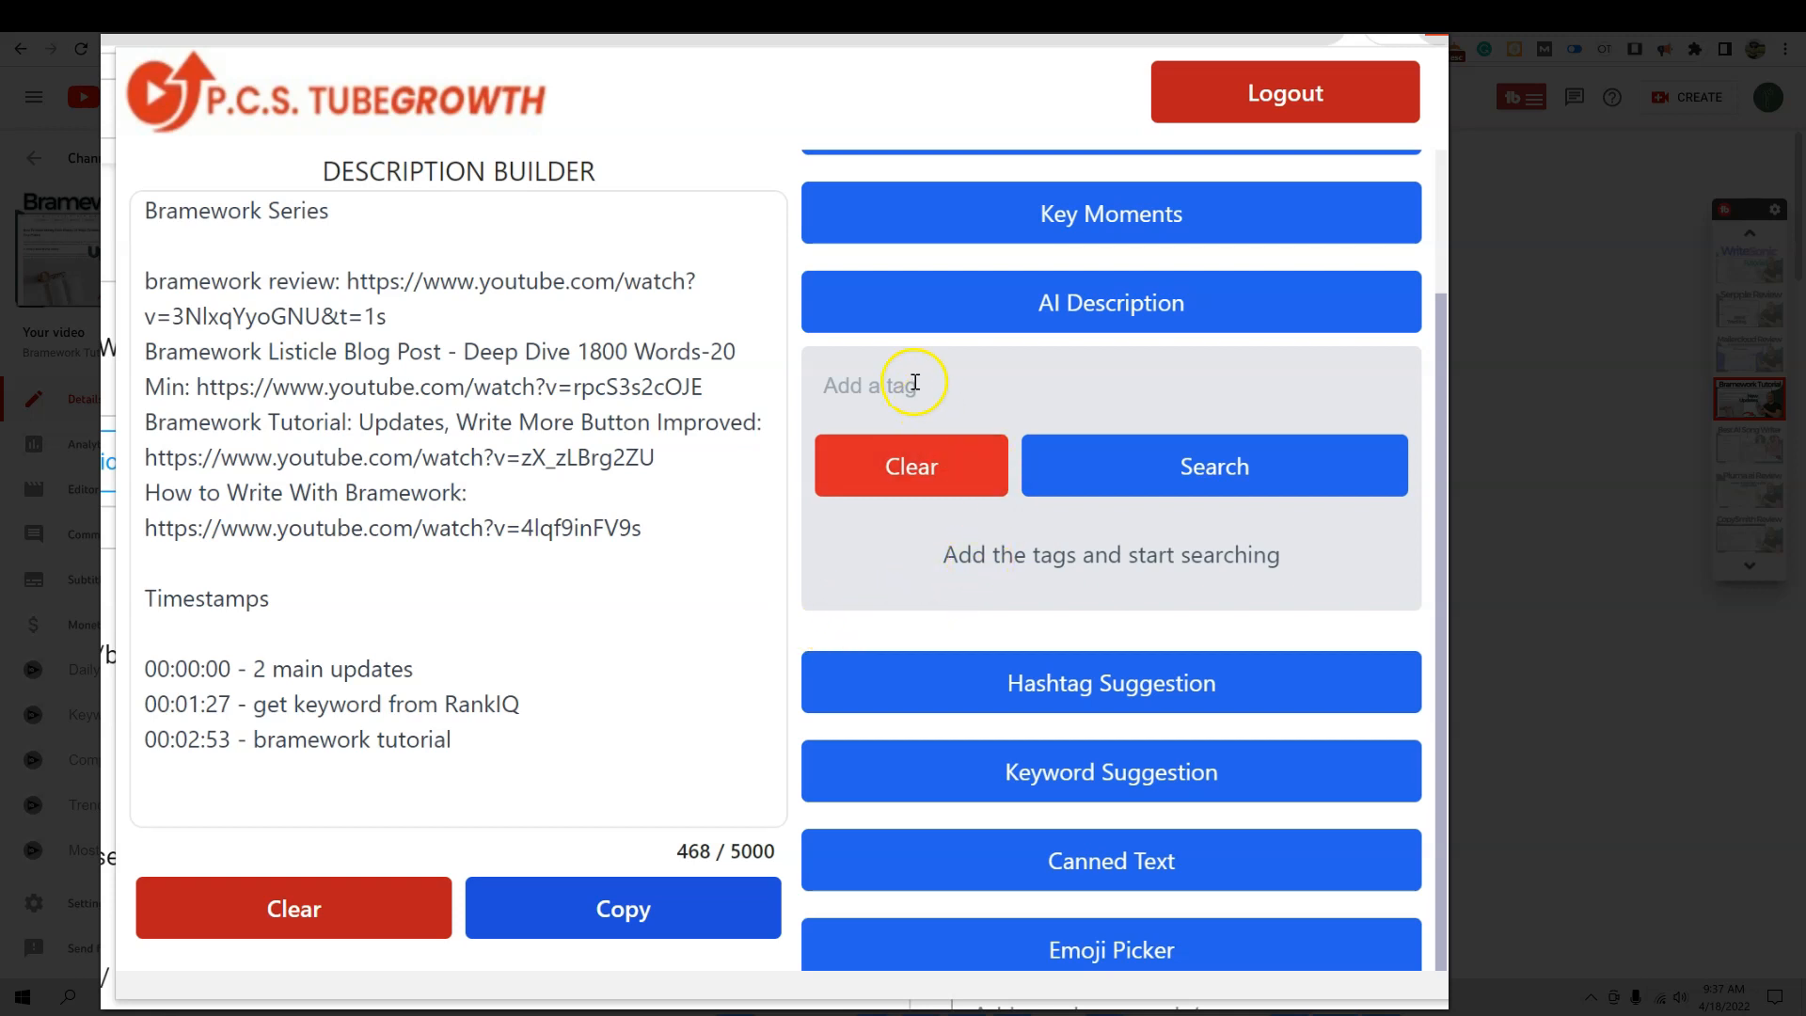
pyautogui.write('bramework review, brame')
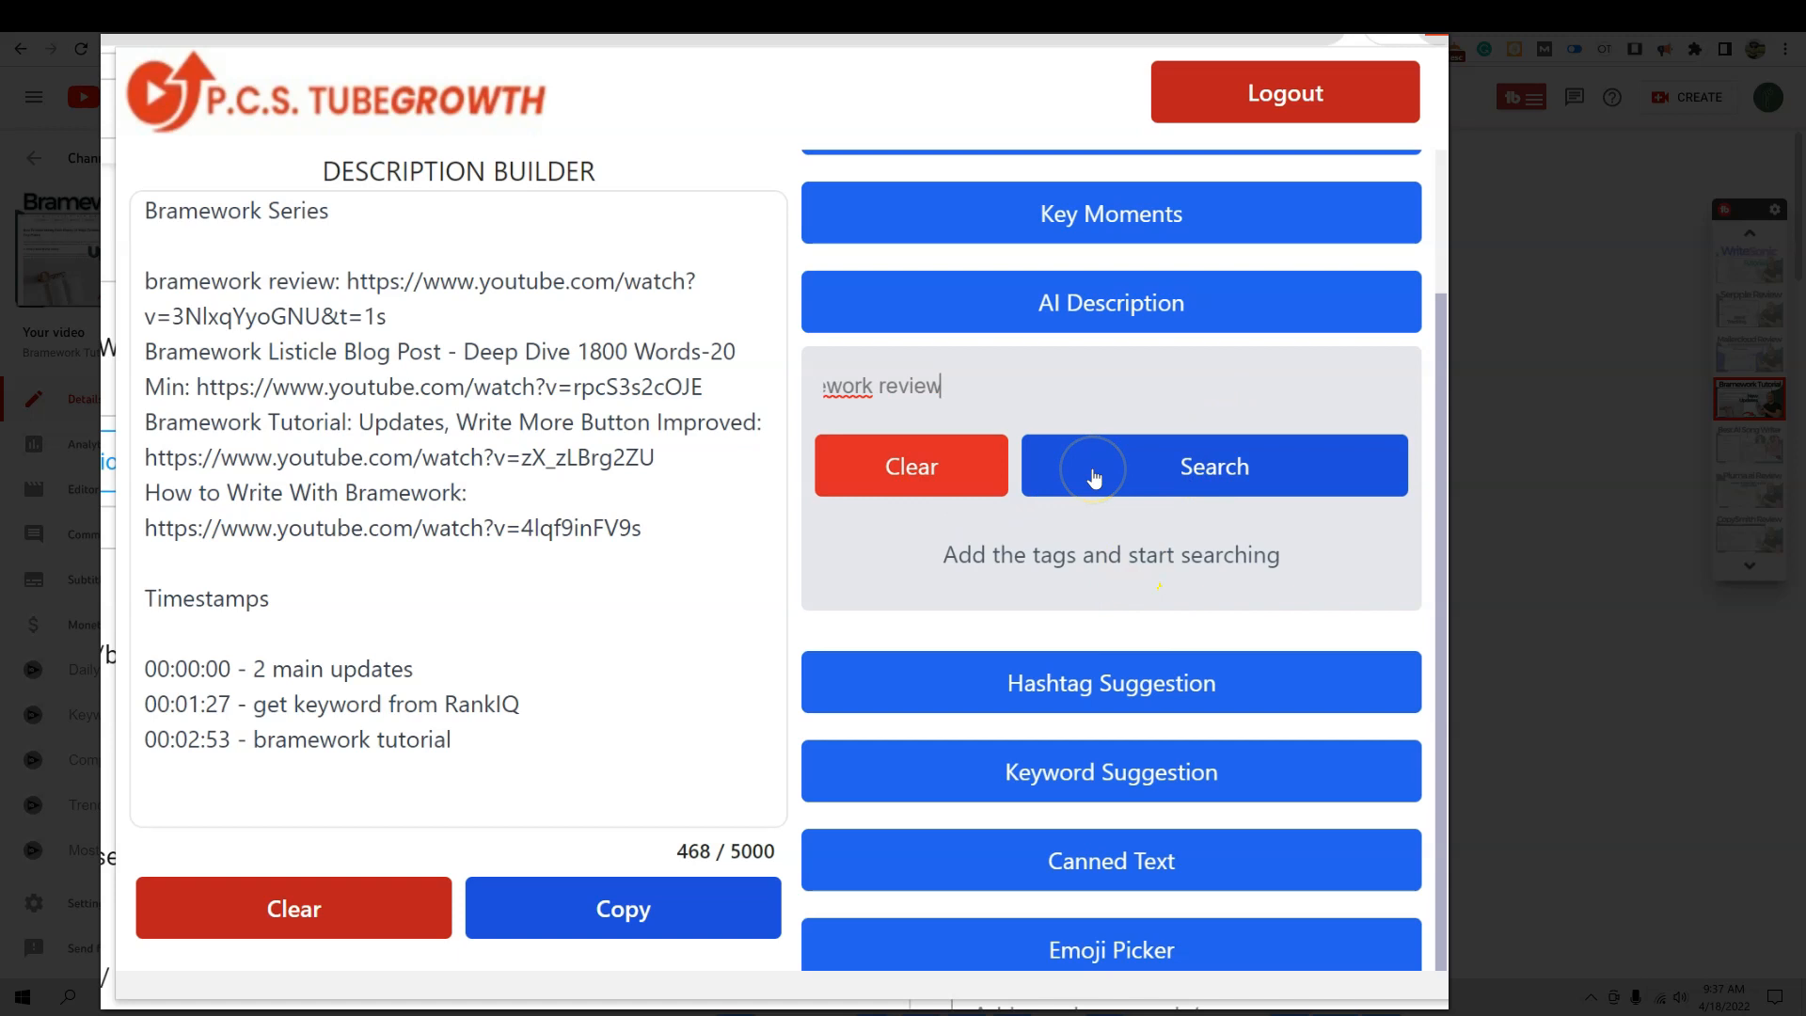
pyautogui.write('work ai content')
pyautogui.click(1094, 477)
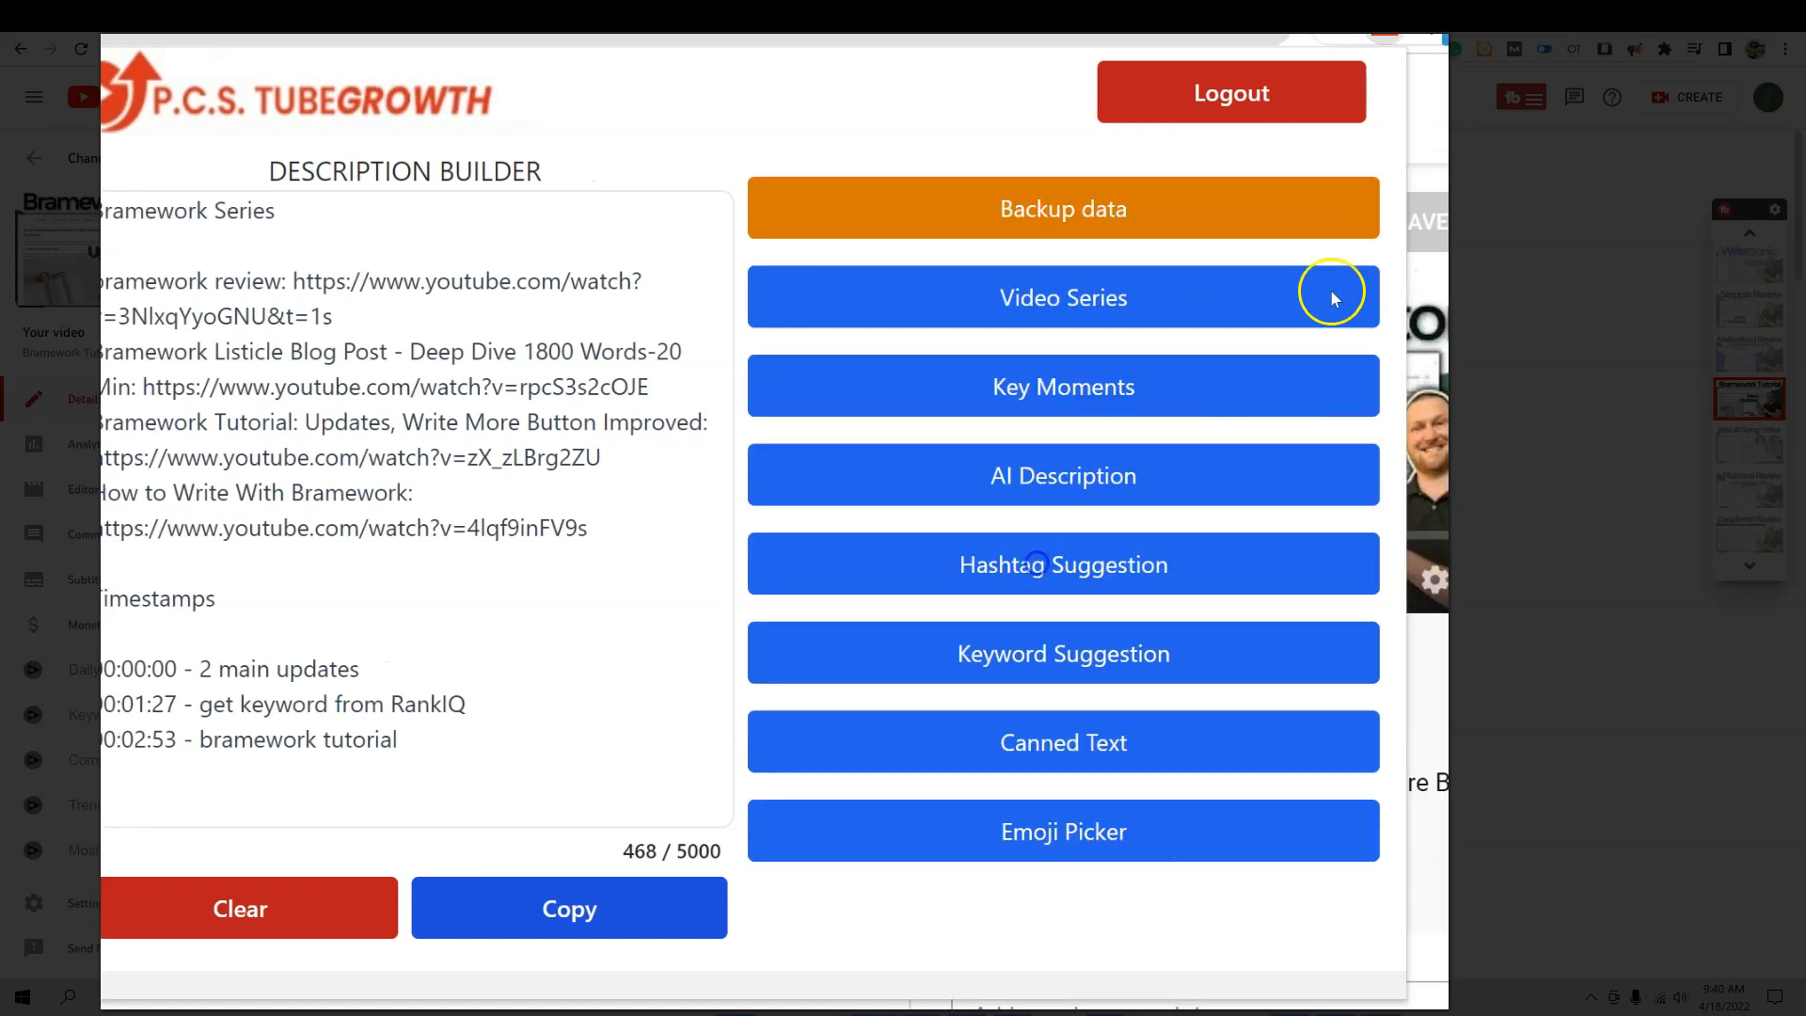
pyautogui.click(1411, 282)
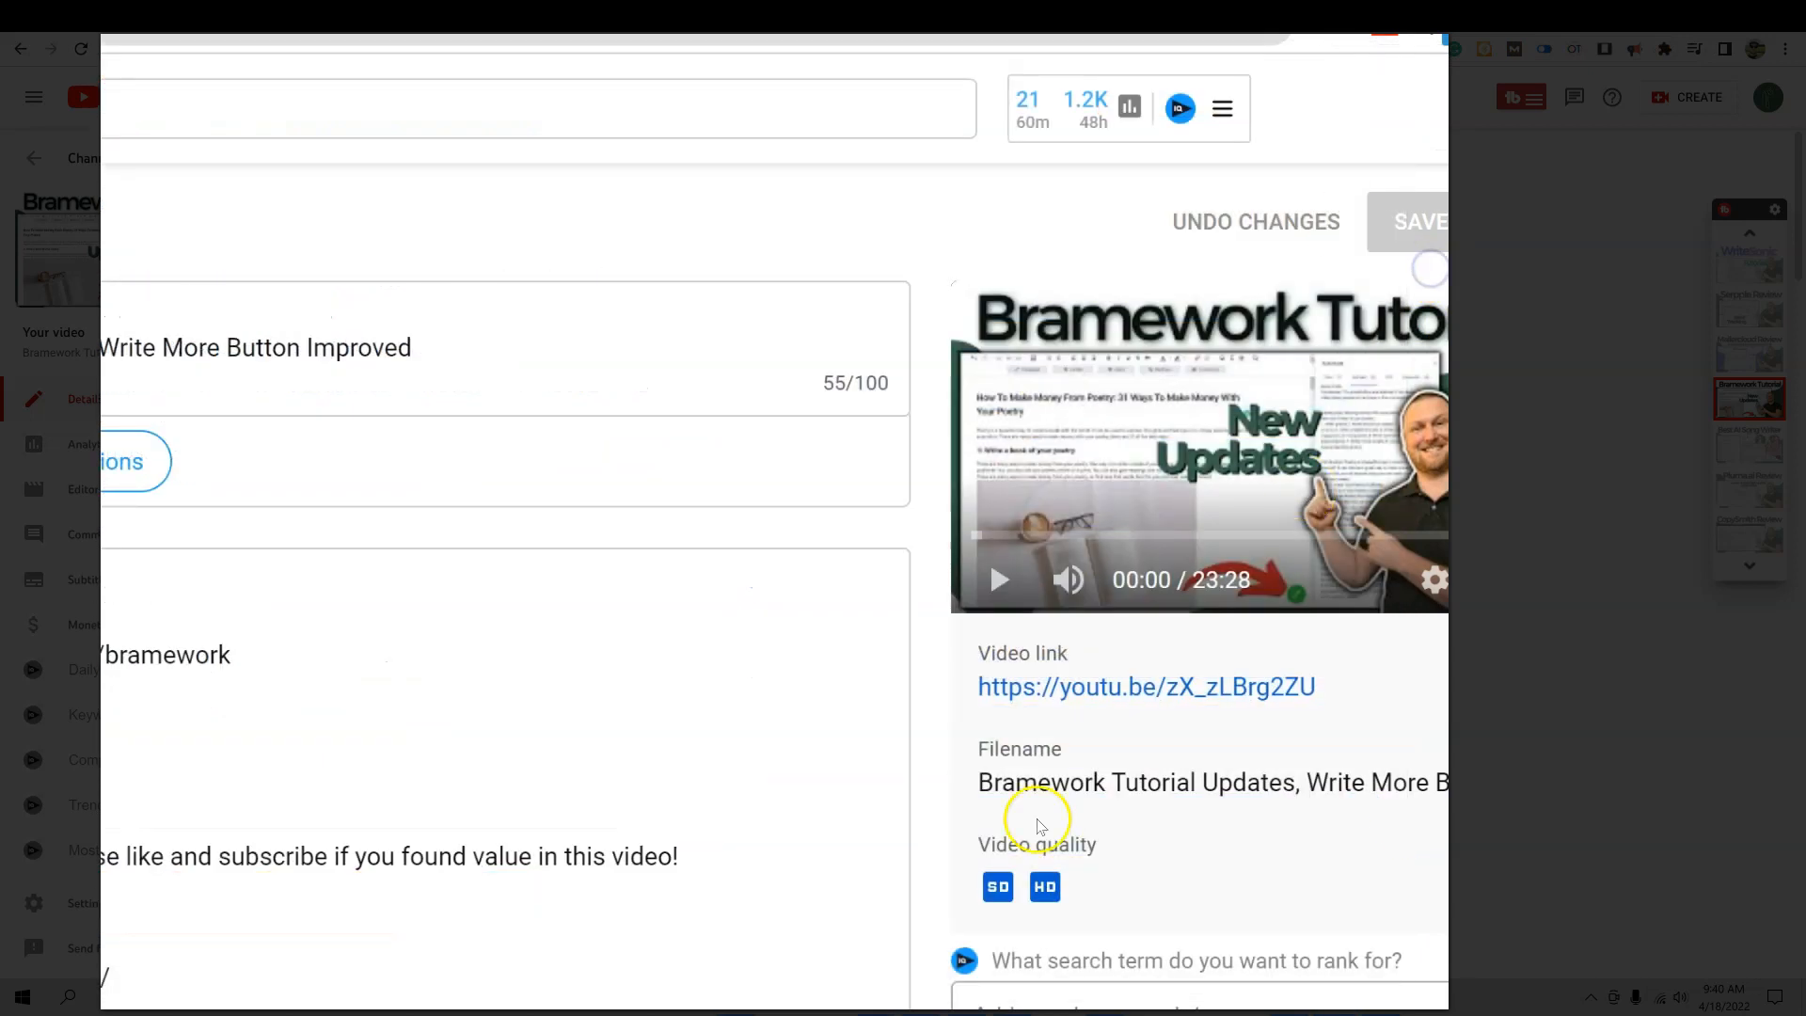
pyautogui.scroll(-8, 737, 730)
pyautogui.scroll(8, 987, 701)
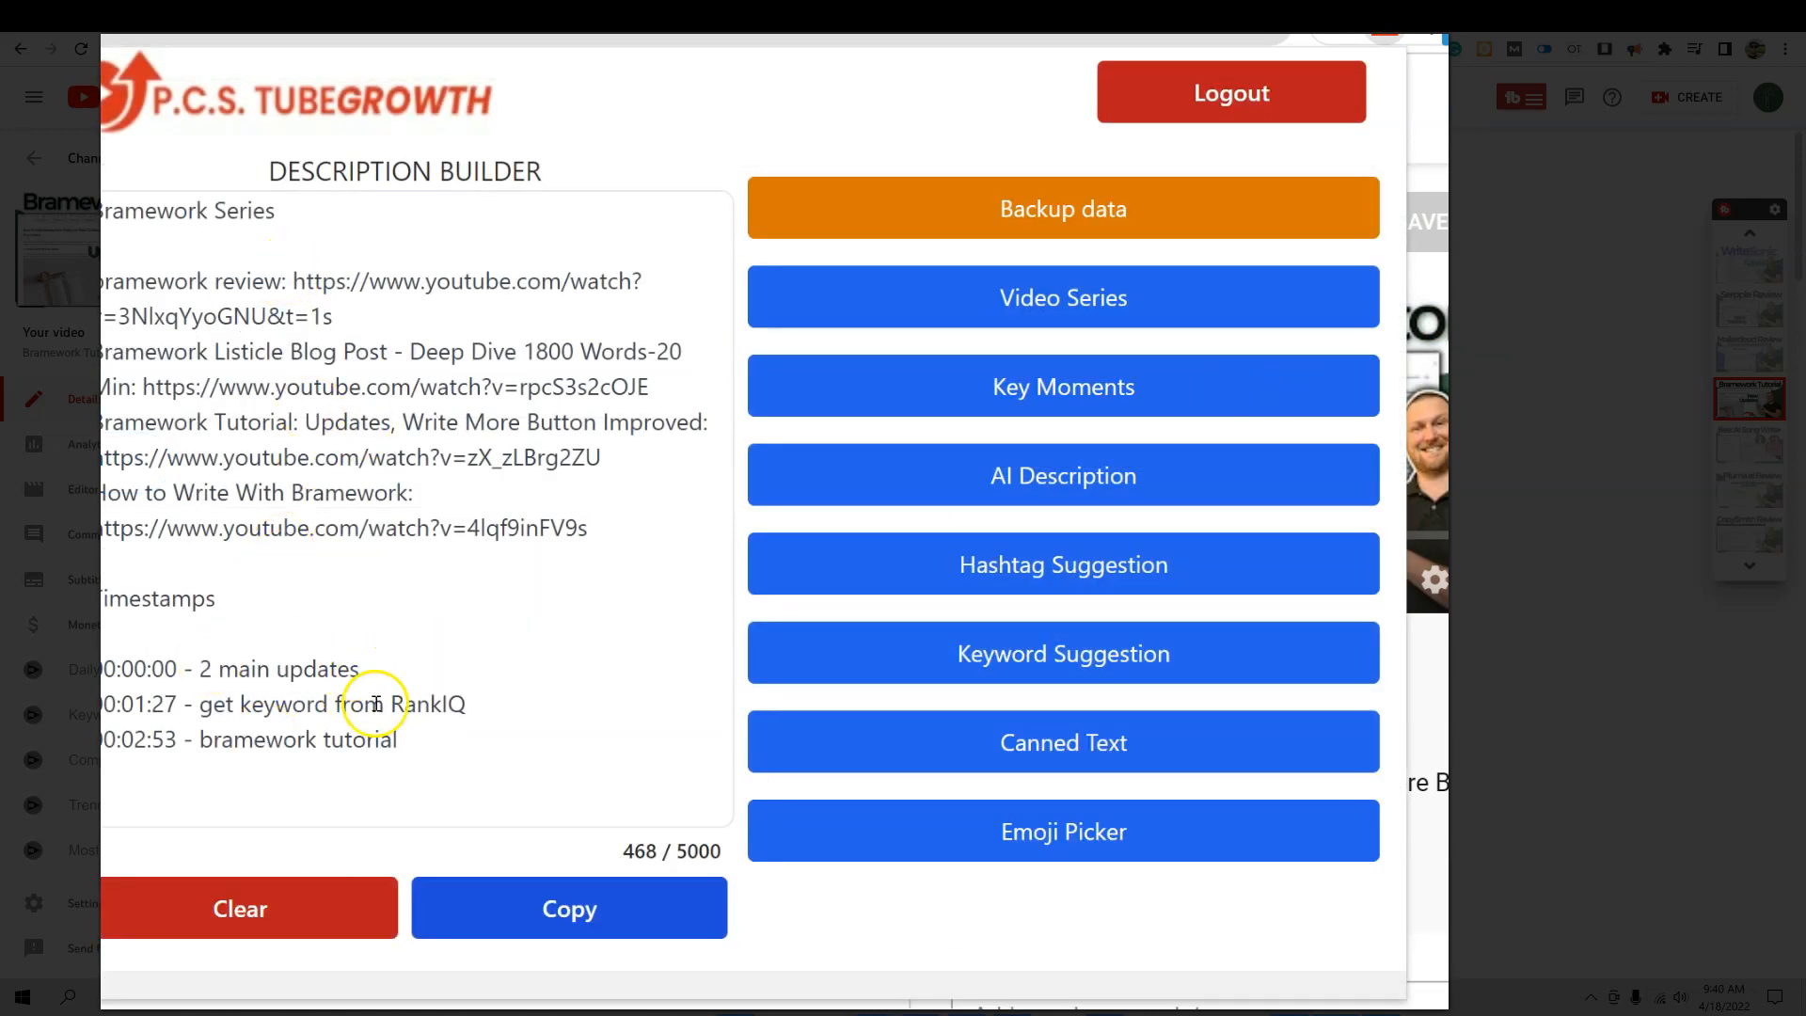
# - Add a blank line below the timestamps and enter "bramework" and "bramework review" as AI description tags
pyautogui.click(423, 759)
pyautogui.press('Return')
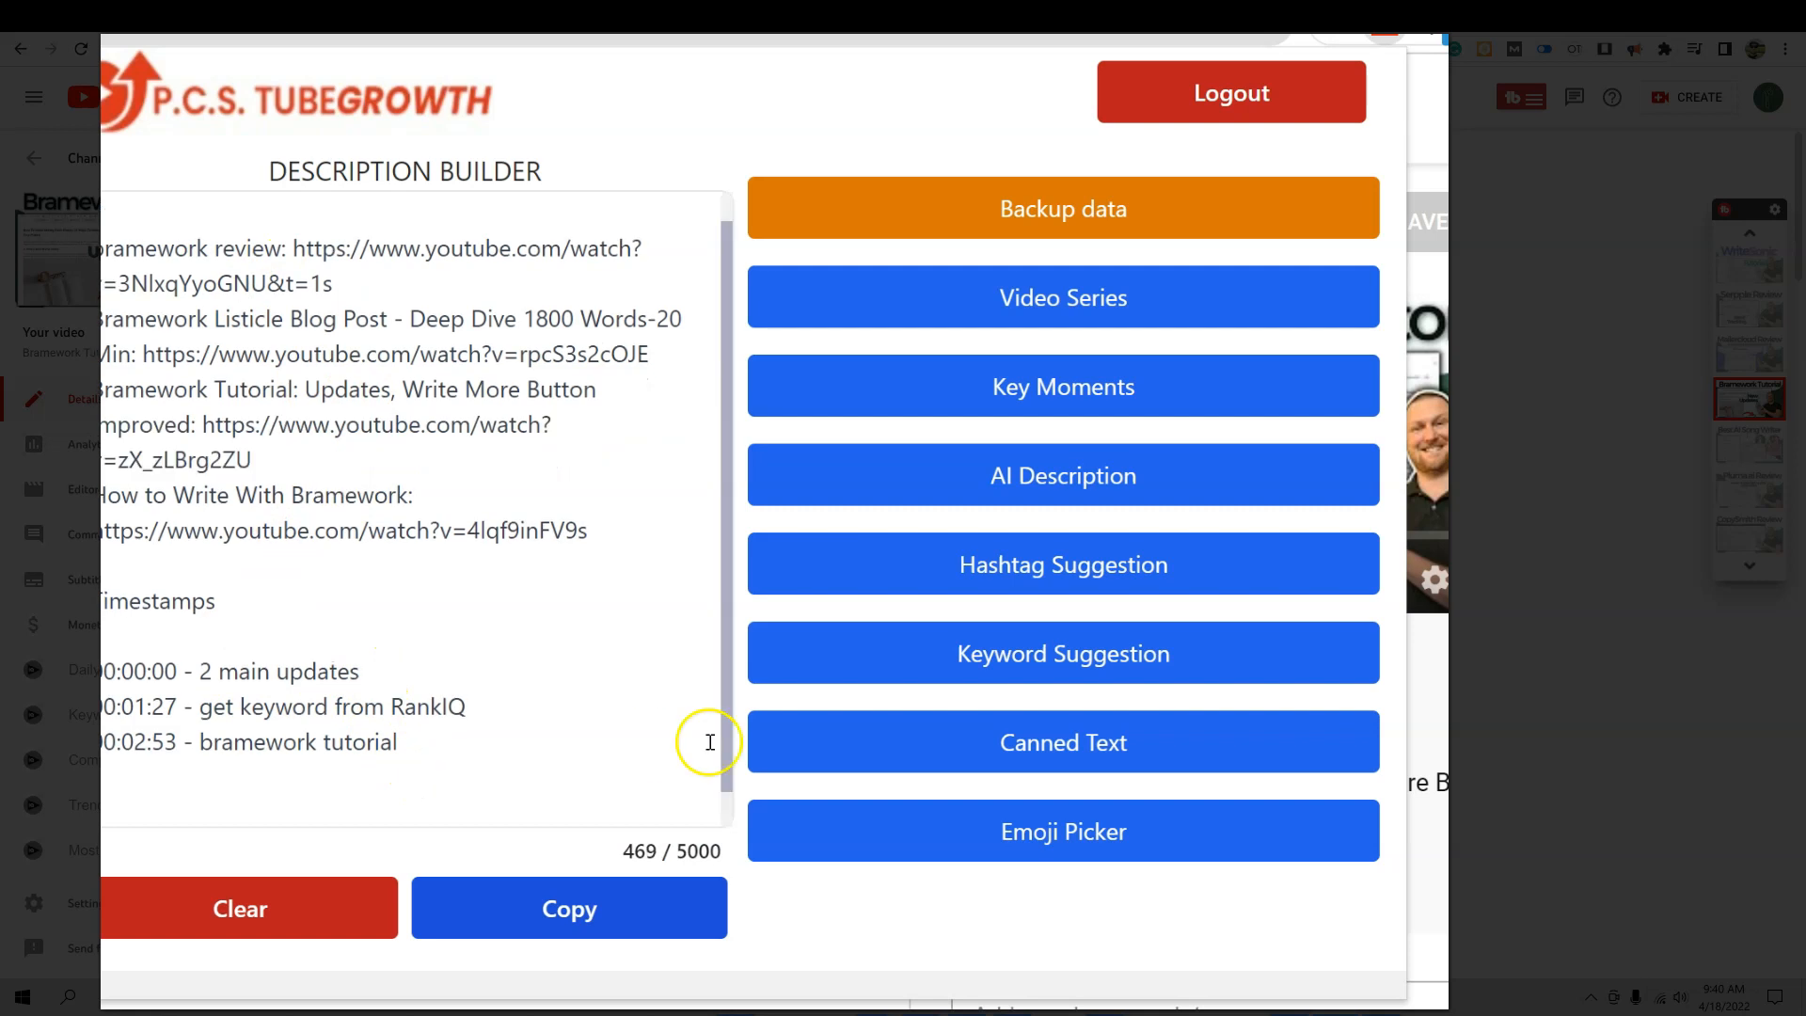
pyautogui.click(1091, 485)
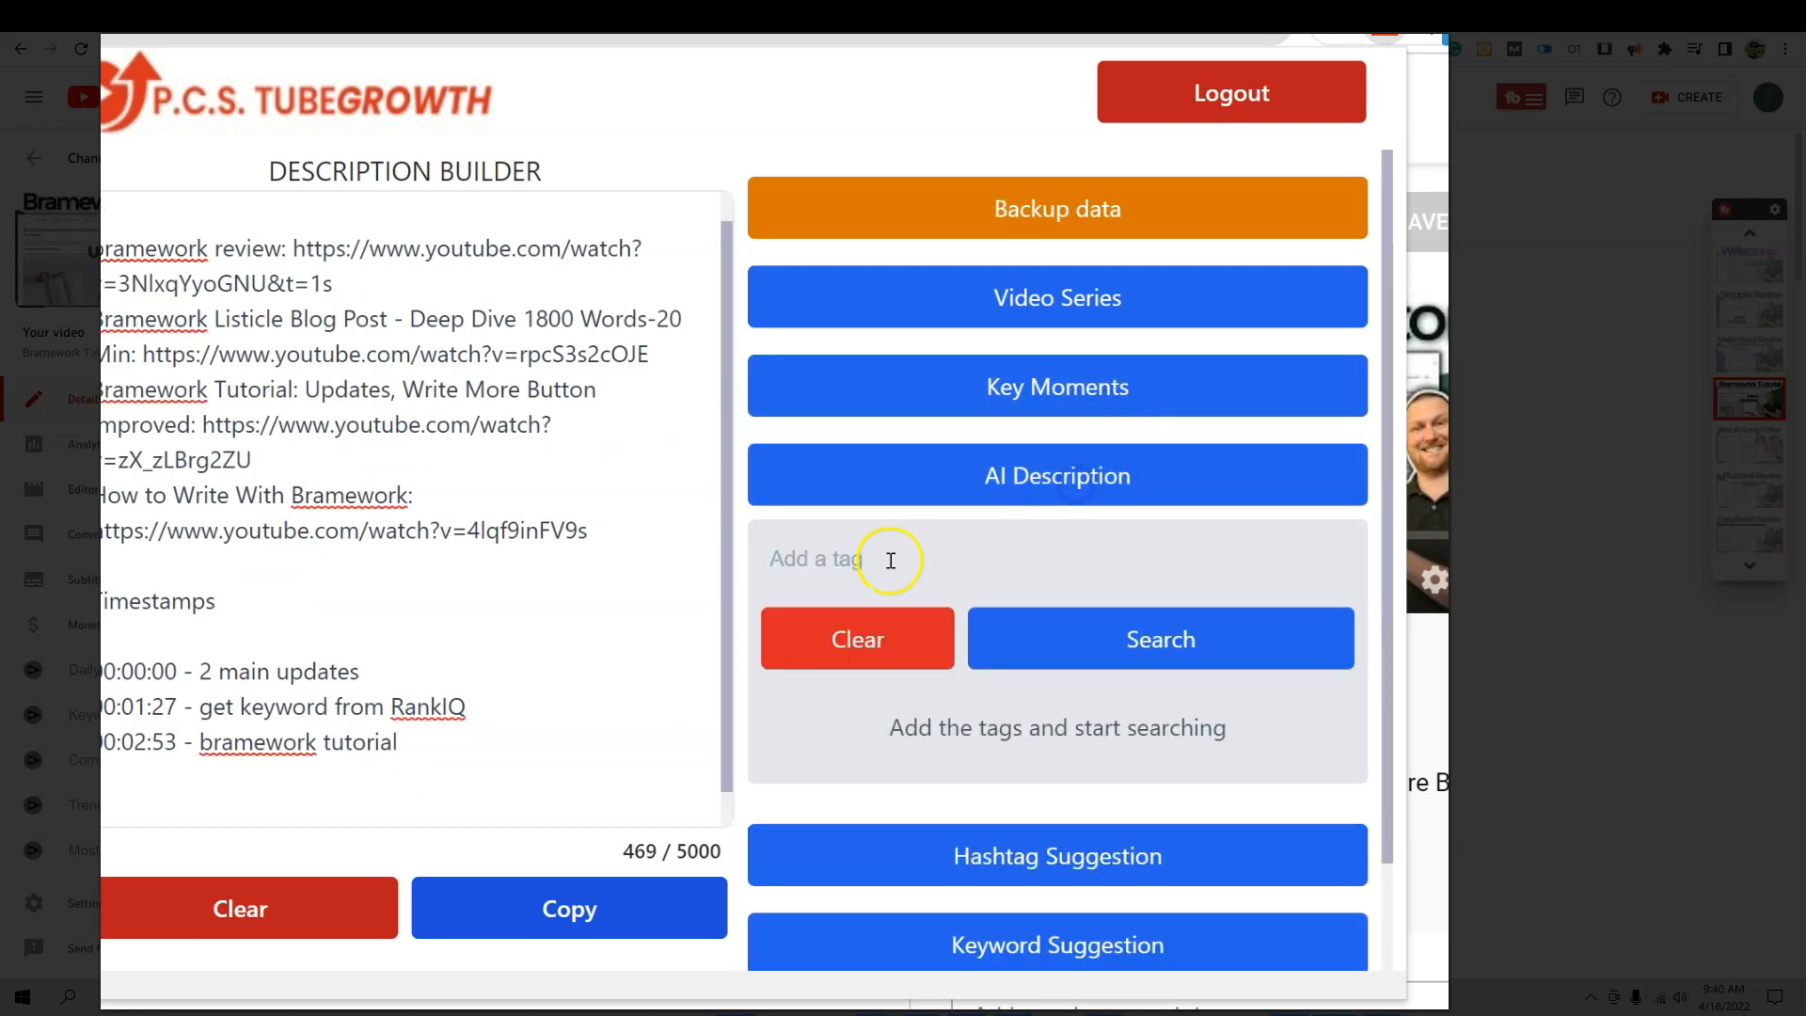
pyautogui.write('bramework')
pyautogui.press('Return')
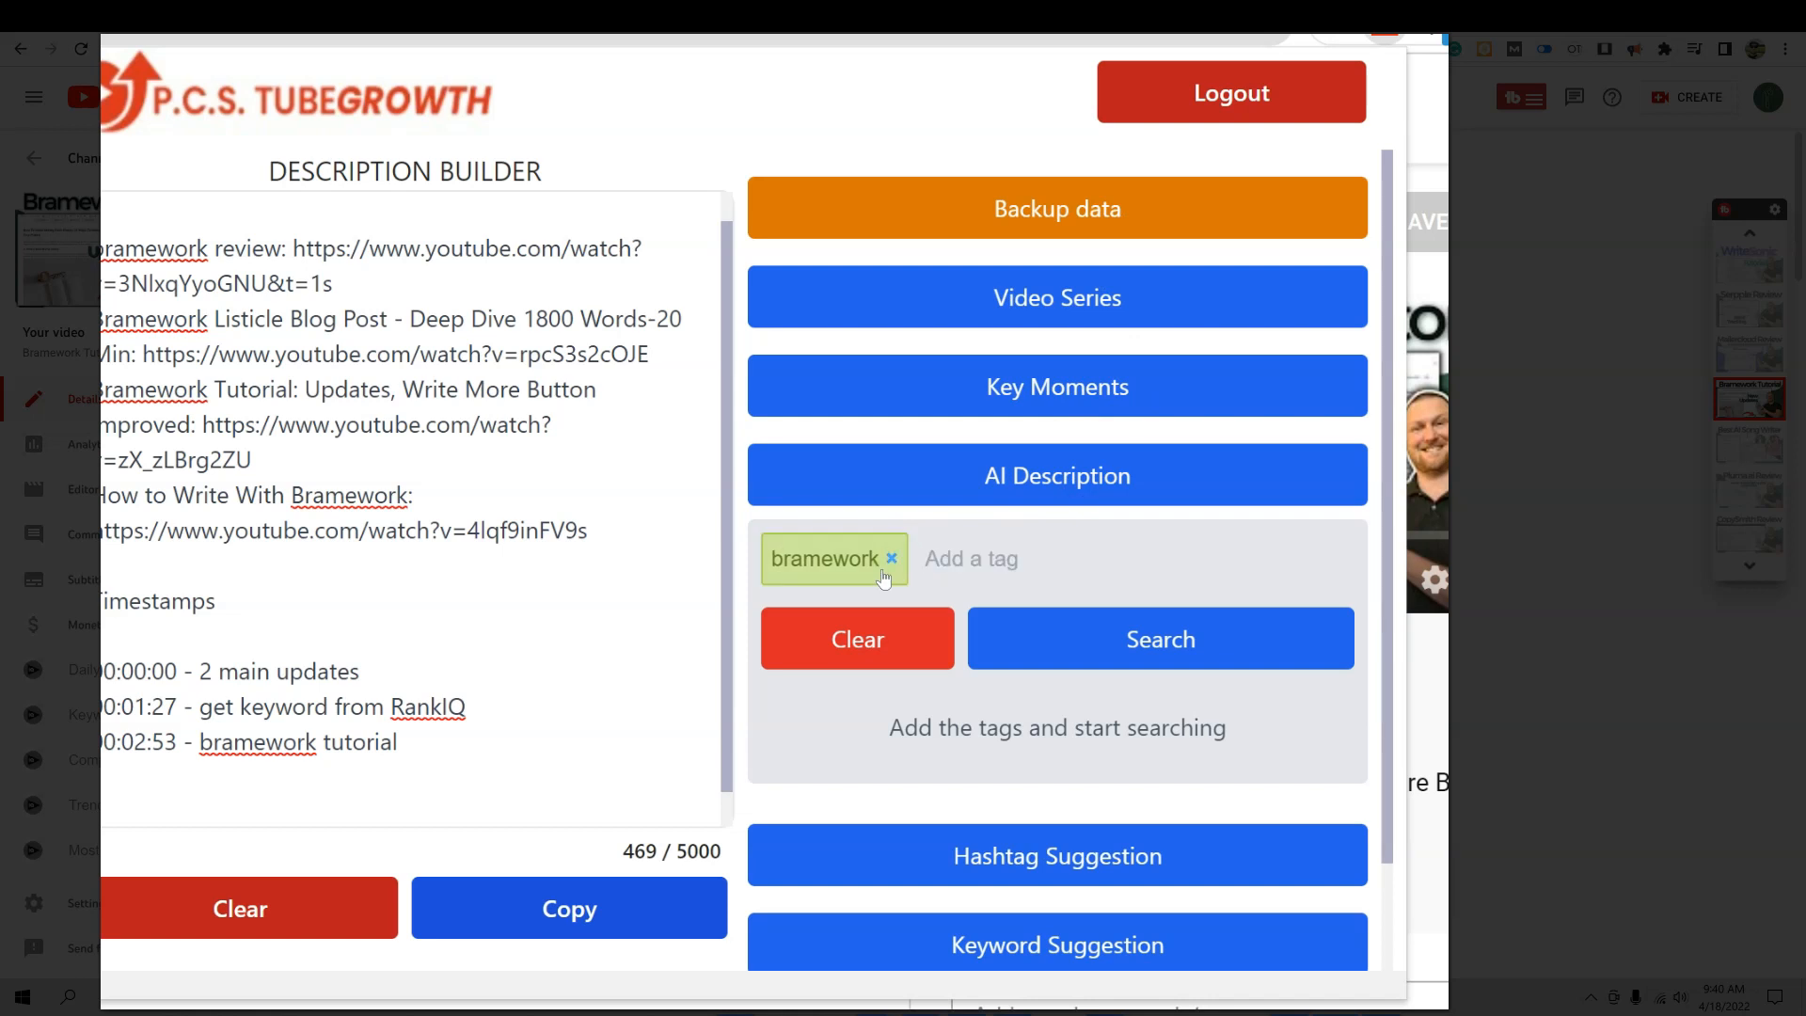
pyautogui.write('bramework review')
pyautogui.press('Return')
# - Add the tag "ai content software" and search for AI descriptions with all the entered tags
pyautogui.write('ai contn')
pyautogui.write('nt')
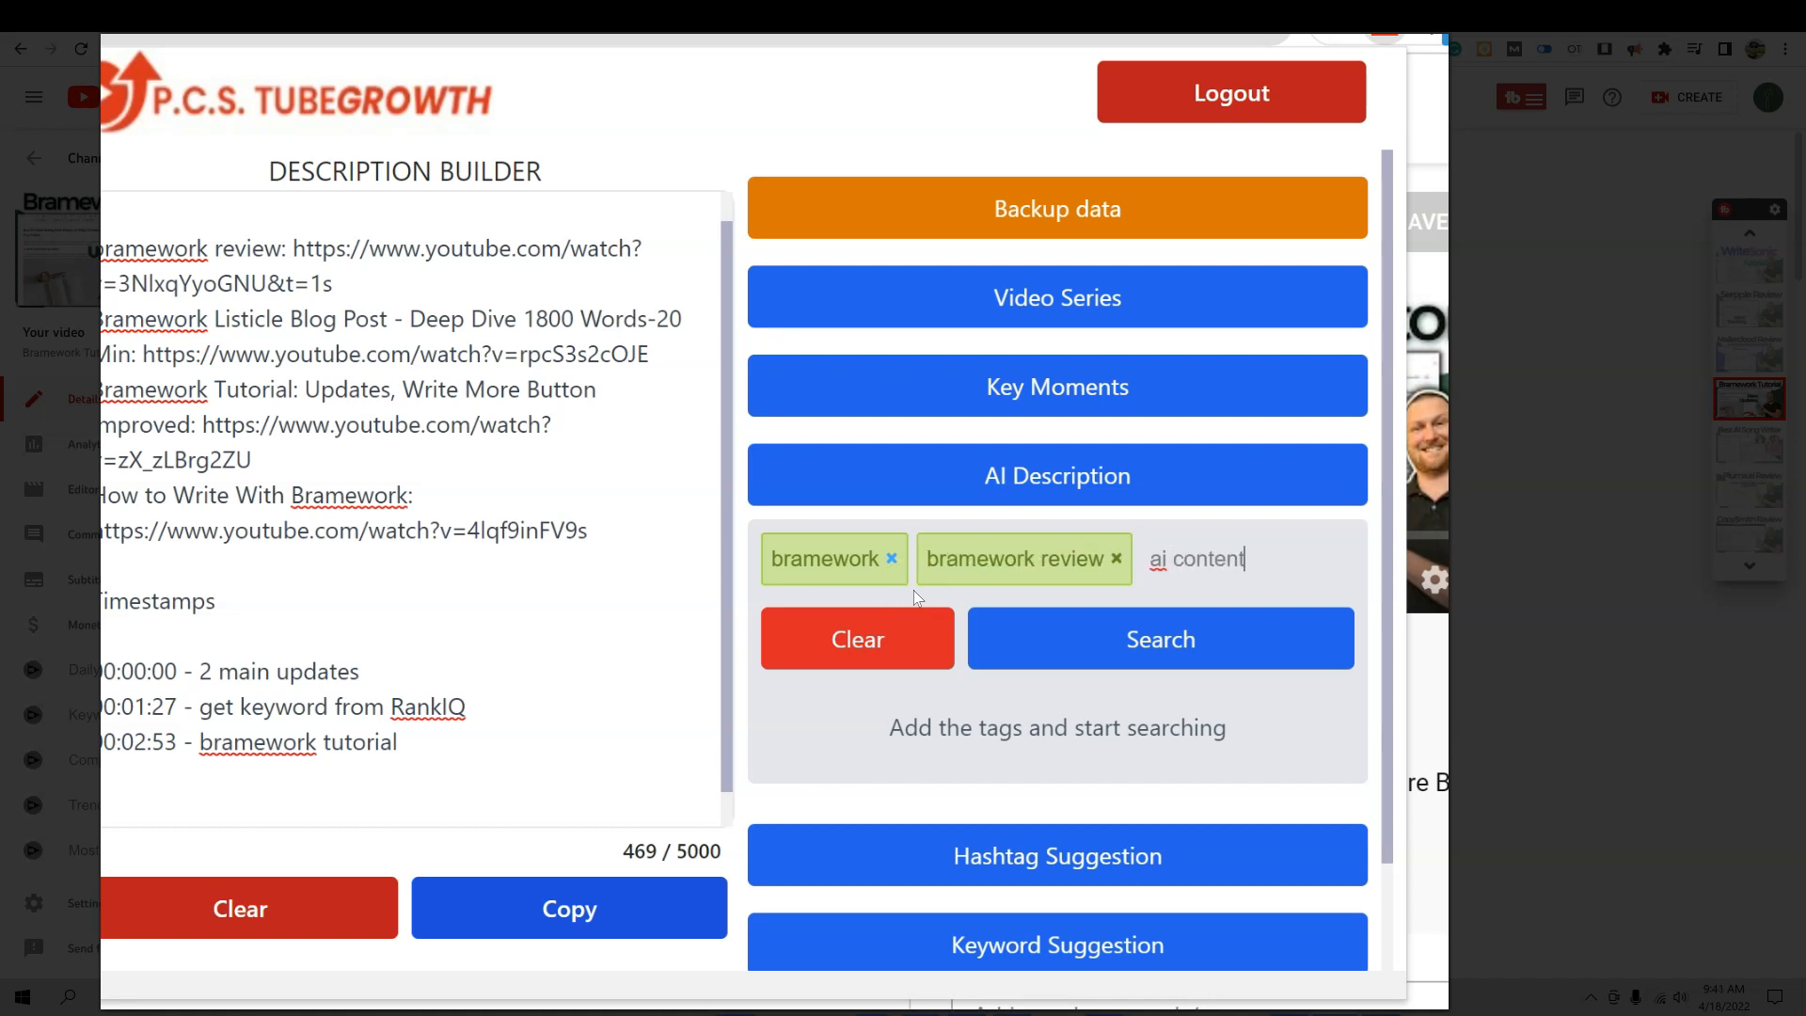
pyautogui.write(' software')
pyautogui.press('Return')
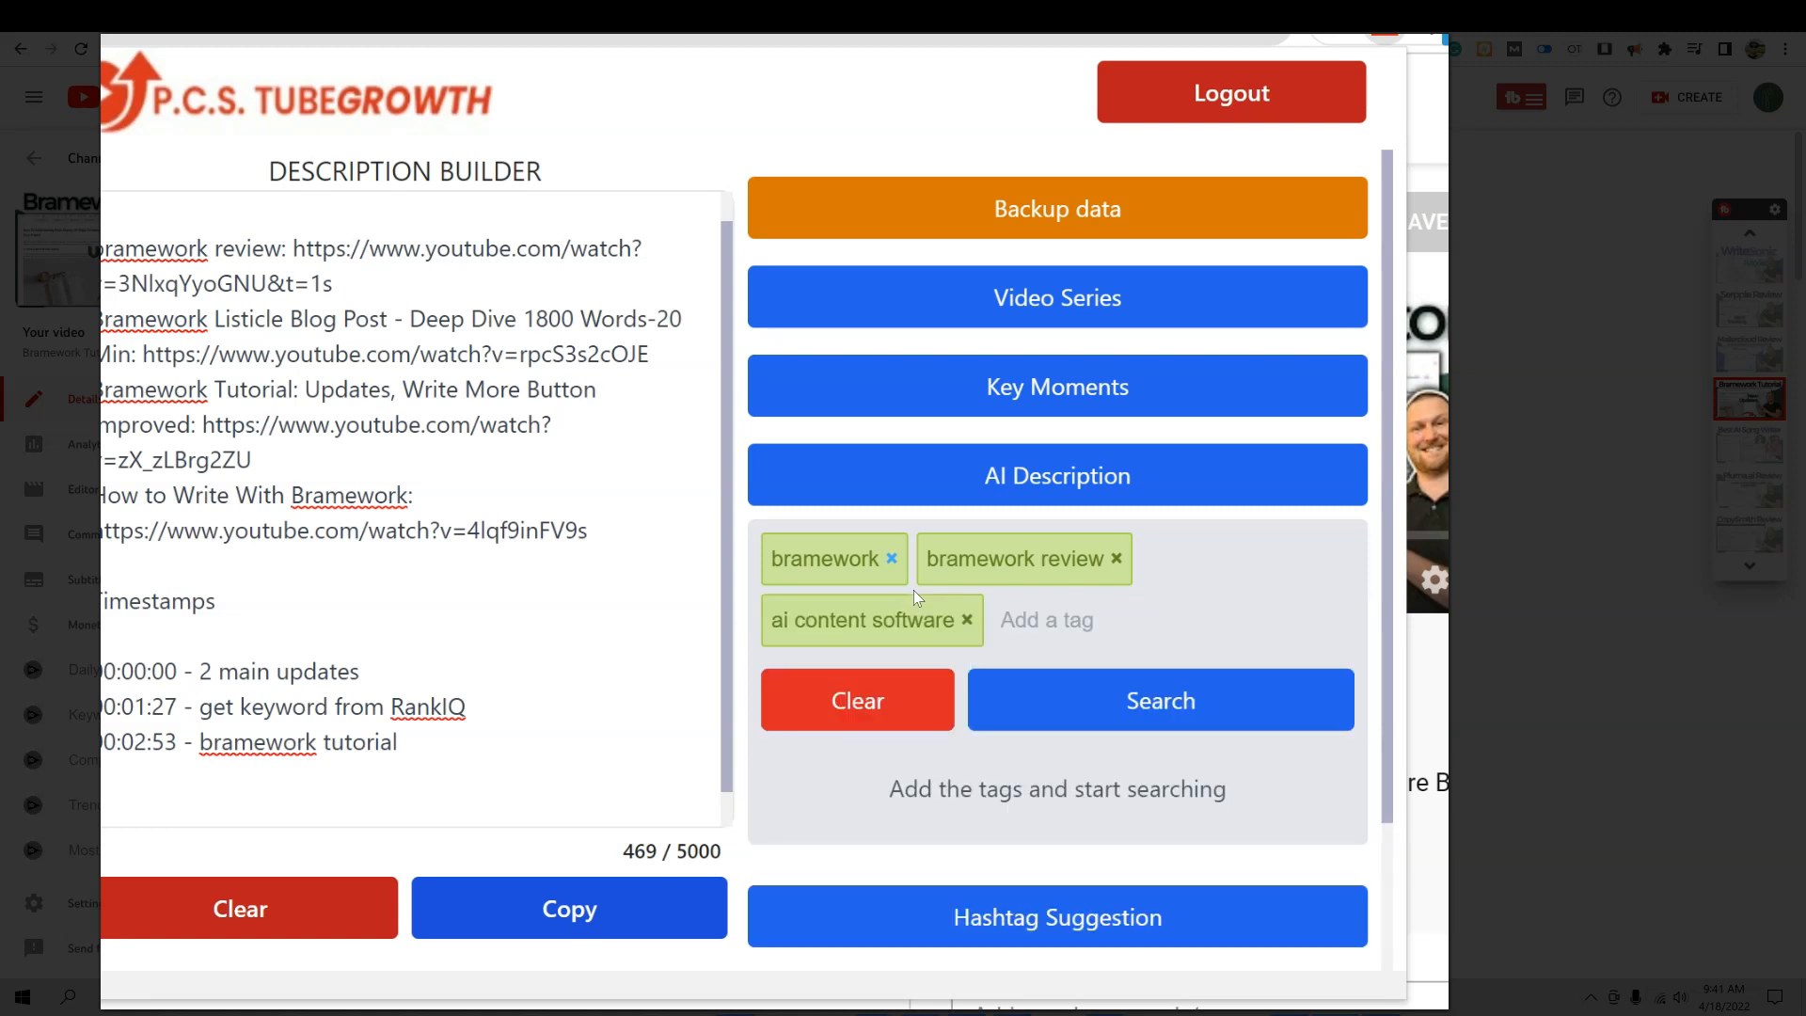
pyautogui.click(1088, 697)
pyautogui.click(1157, 697)
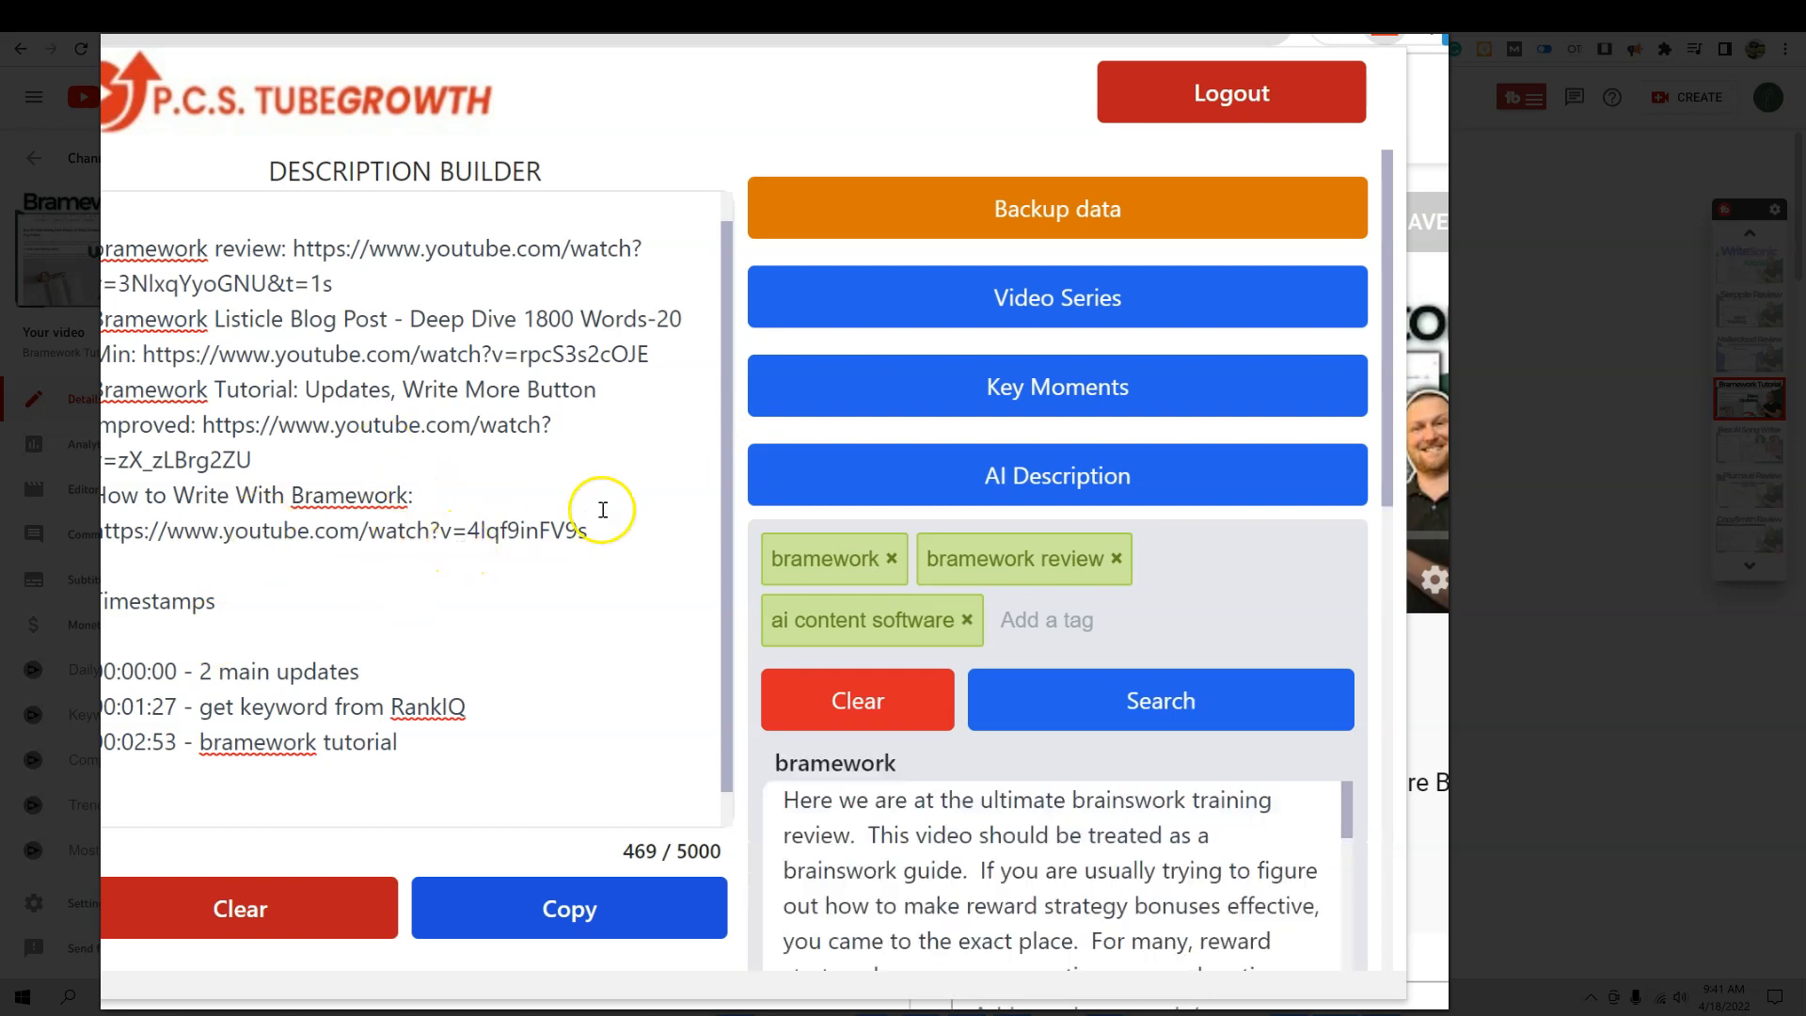
# - Read through the AI-generated description for the "bramework" tag to judge its wording
pyautogui.scroll(-2, 1151, 853)
pyautogui.scroll(2, 1152, 852)
pyautogui.scroll(-12, 1223, 809)
pyautogui.scroll(7, 1106, 726)
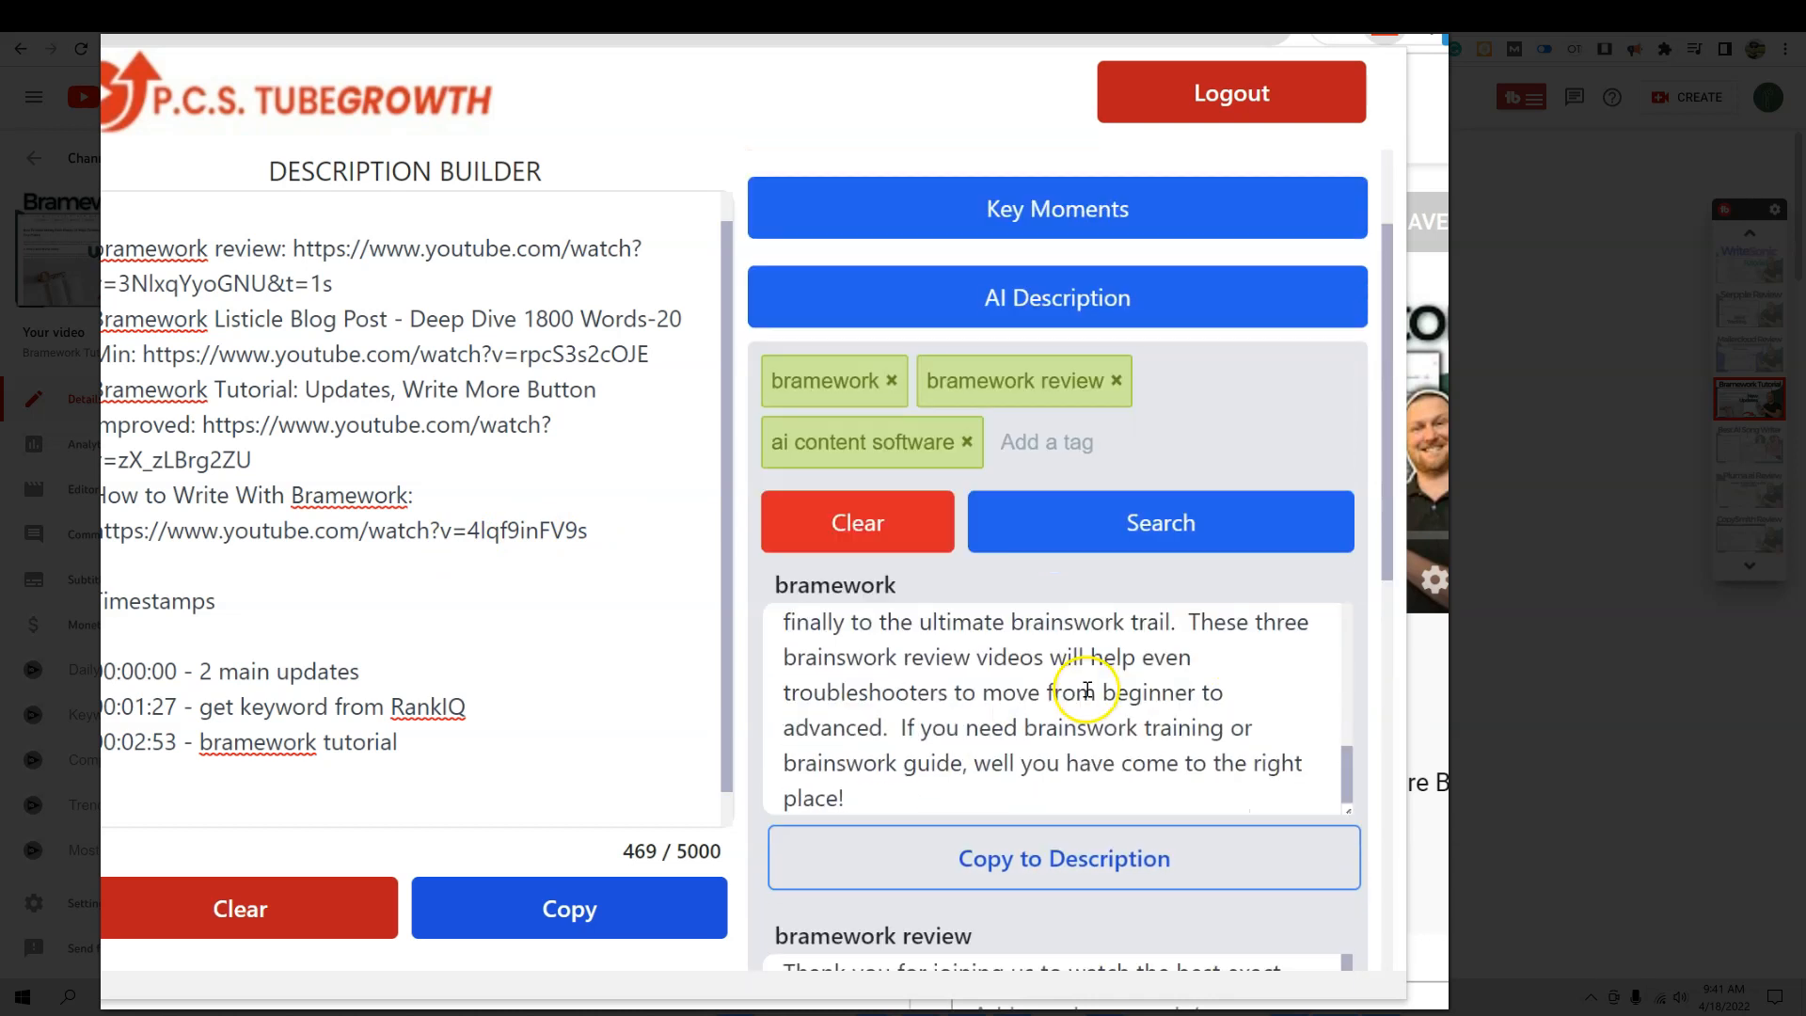
pyautogui.moveTo(1351, 778); pyautogui.dragTo(1354, 704)
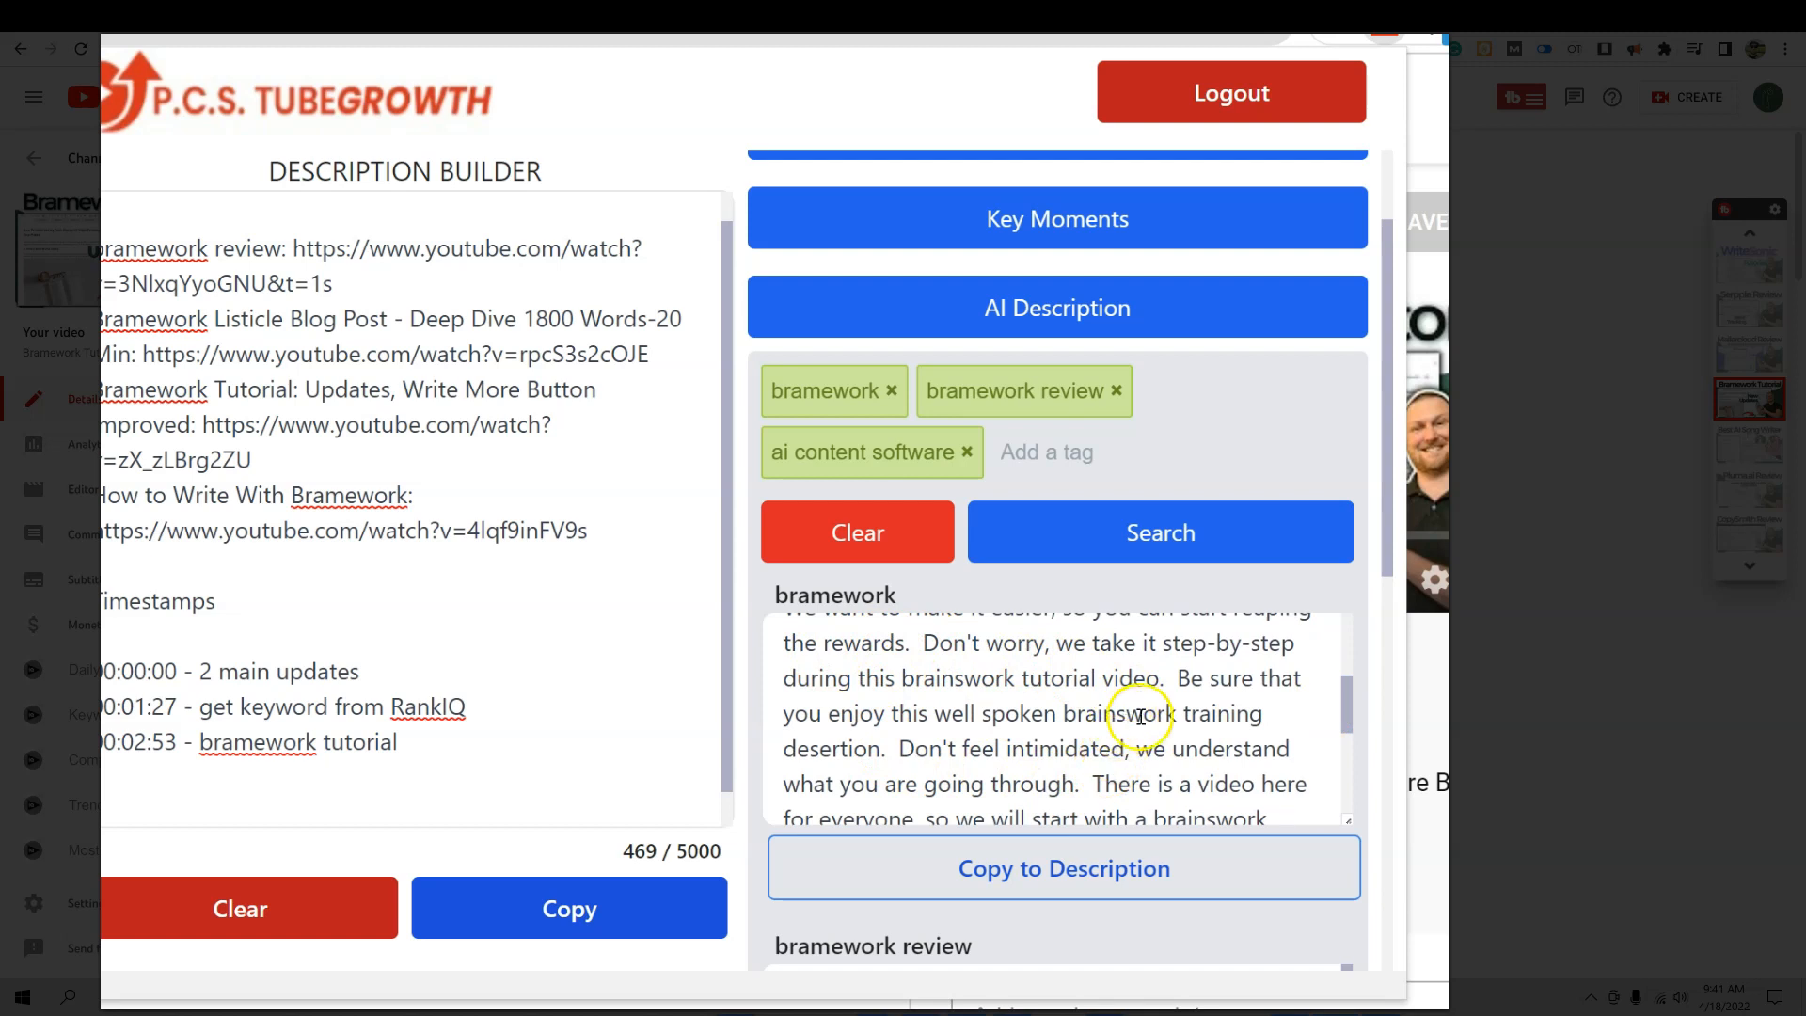
pyautogui.scroll(-3, 1190, 729)
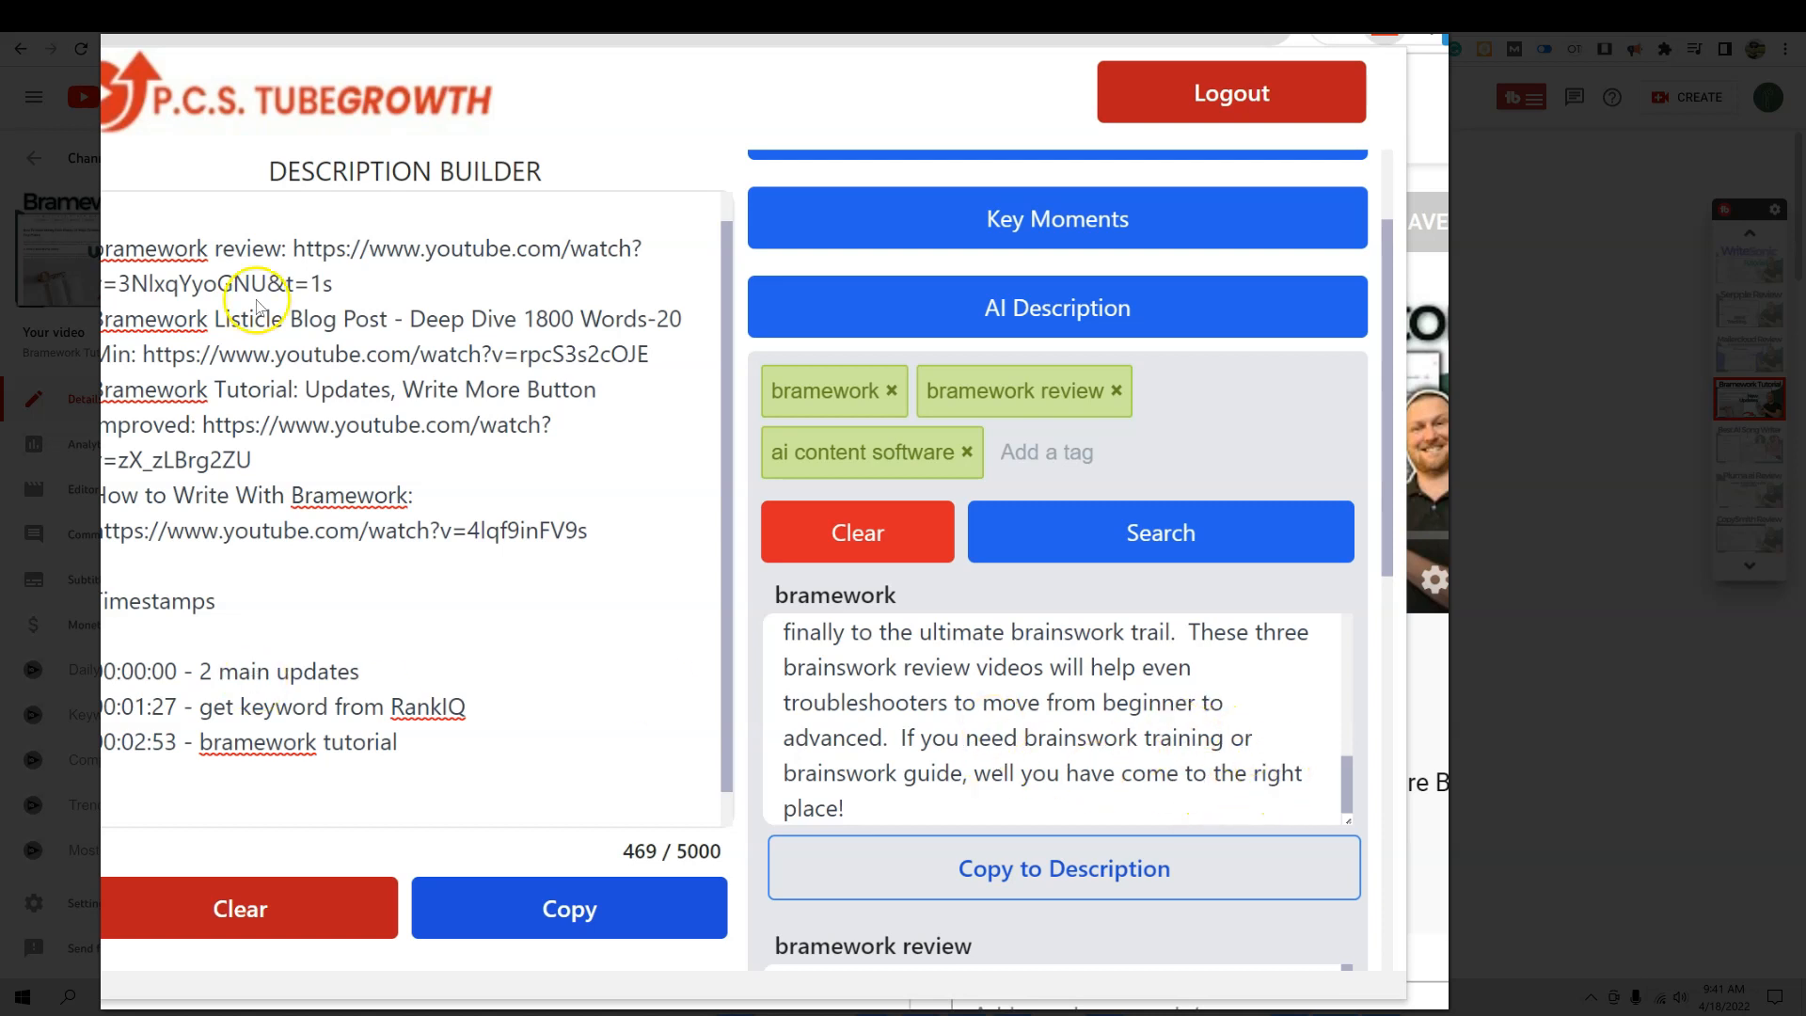
# - Review the AI description for "bramework review" and append it to the description below the timestamps
pyautogui.scroll(-4, 1213, 748)
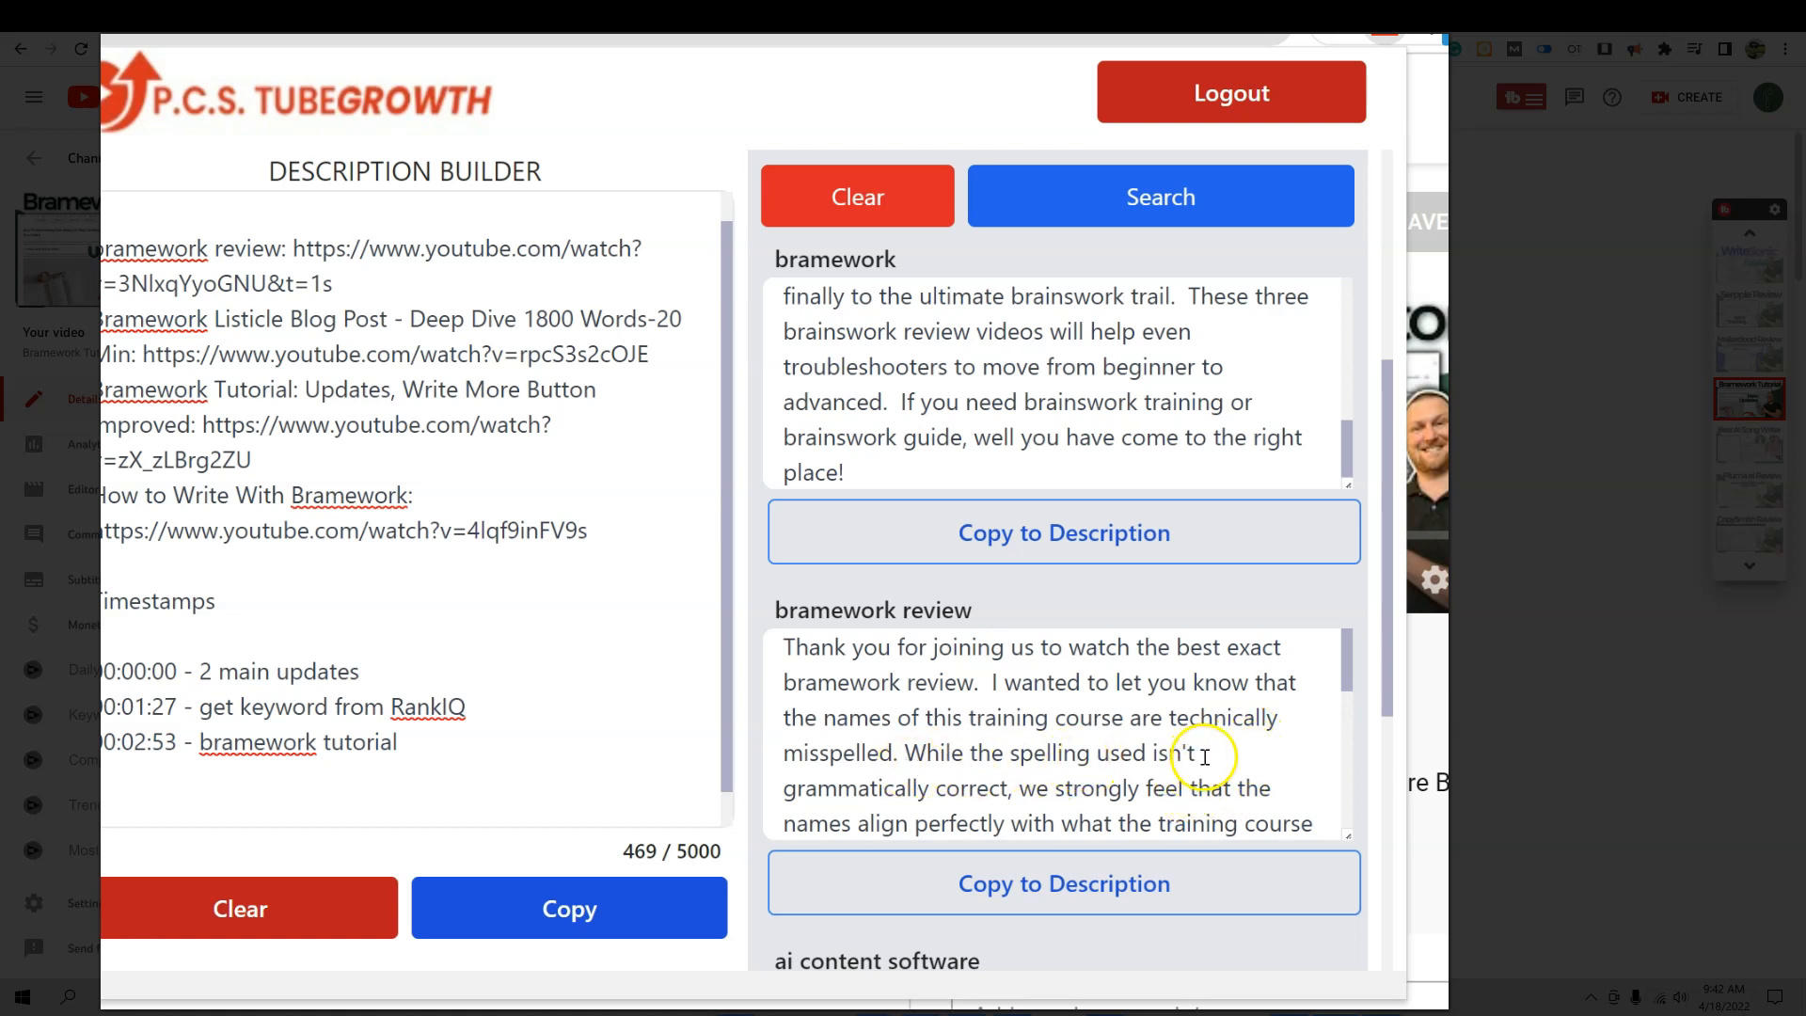
pyautogui.scroll(-2, 1331, 750)
pyautogui.scroll(-2, 1326, 753)
pyautogui.scroll(2, 1229, 746)
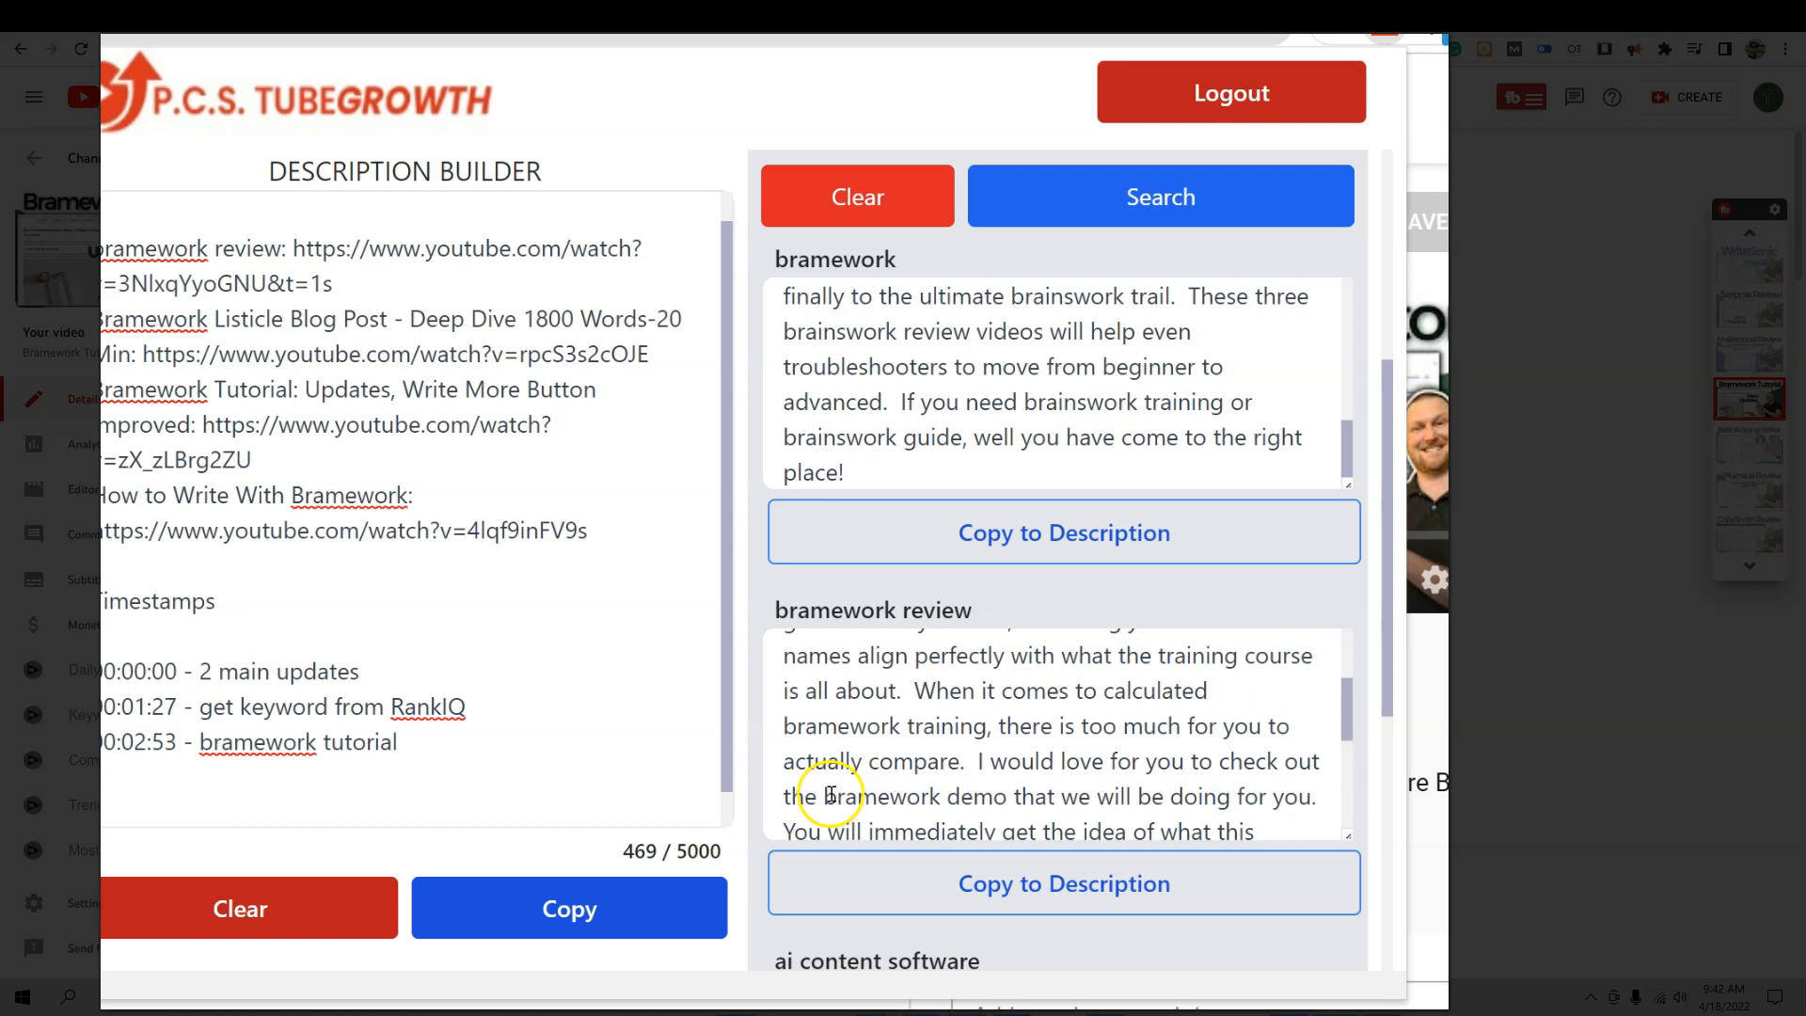
pyautogui.scroll(-3, 1176, 795)
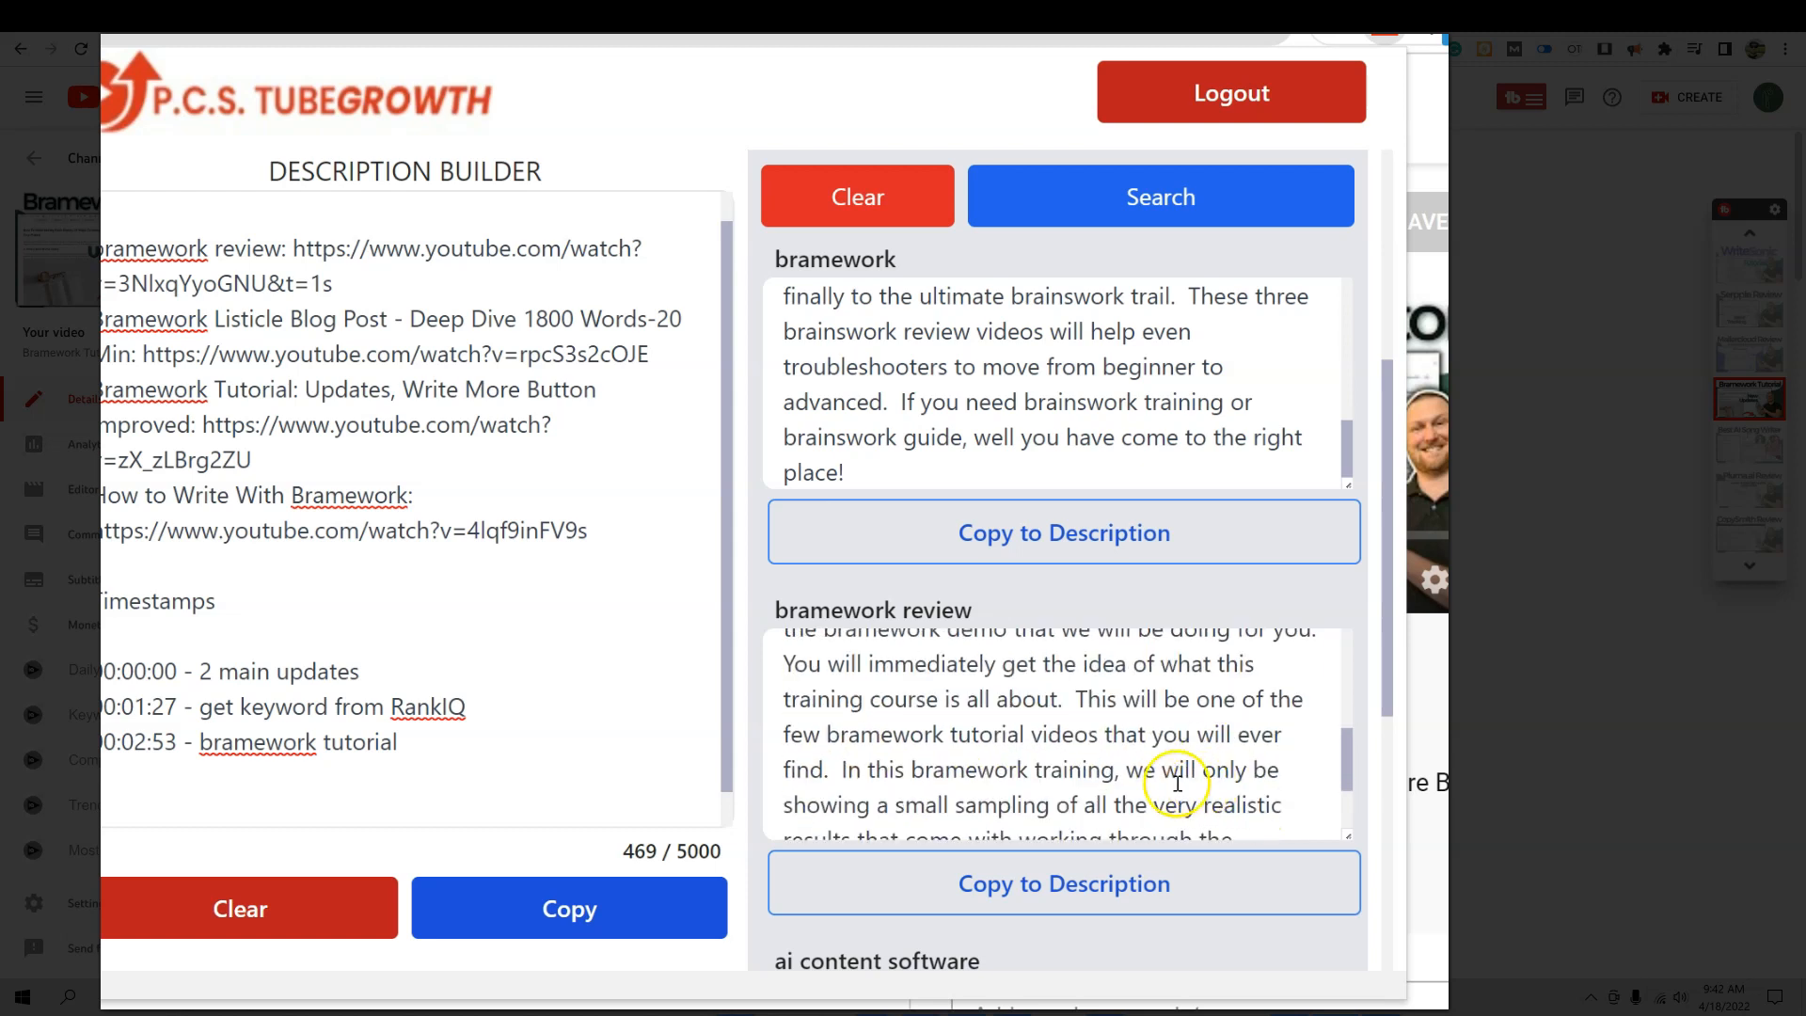
pyautogui.scroll(-5, 1056, 766)
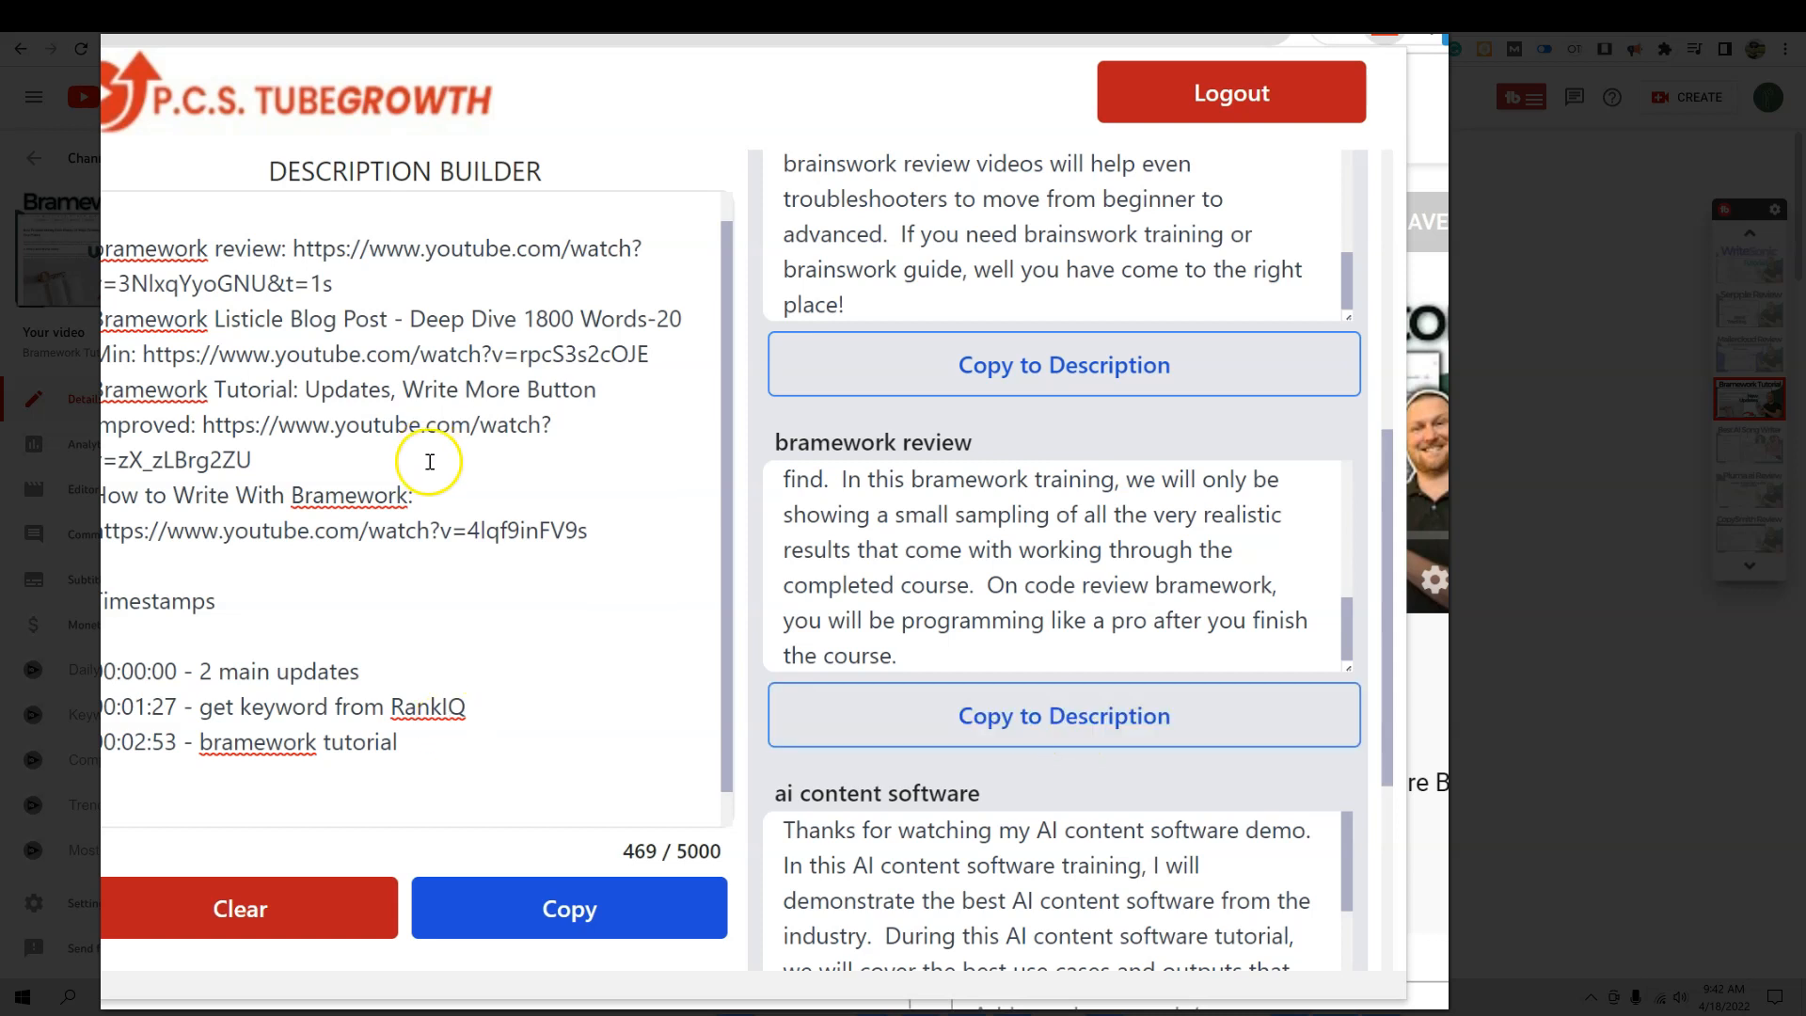
pyautogui.click(137, 798)
pyautogui.click(1022, 723)
# - Add a blank line after the inserted paragraph and append the AI description for "ai content software"
pyautogui.scroll(-5, 592, 721)
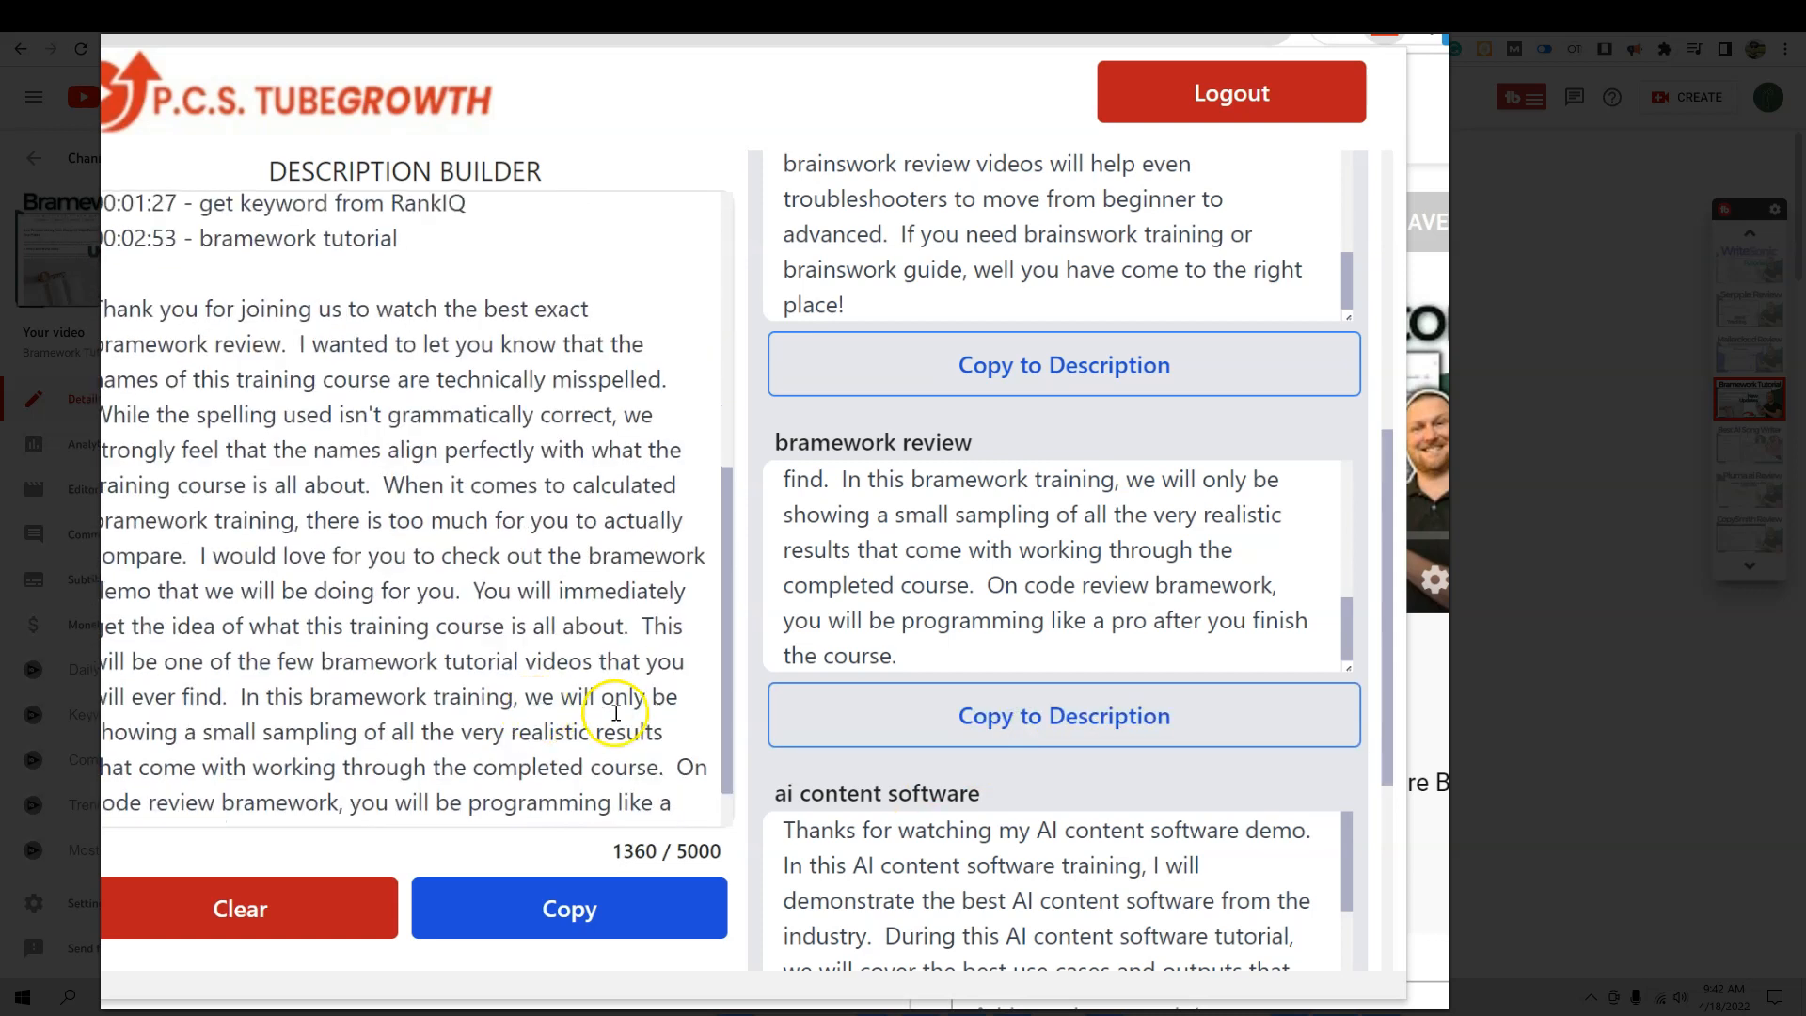
pyautogui.click(480, 774)
pyautogui.press('Return')
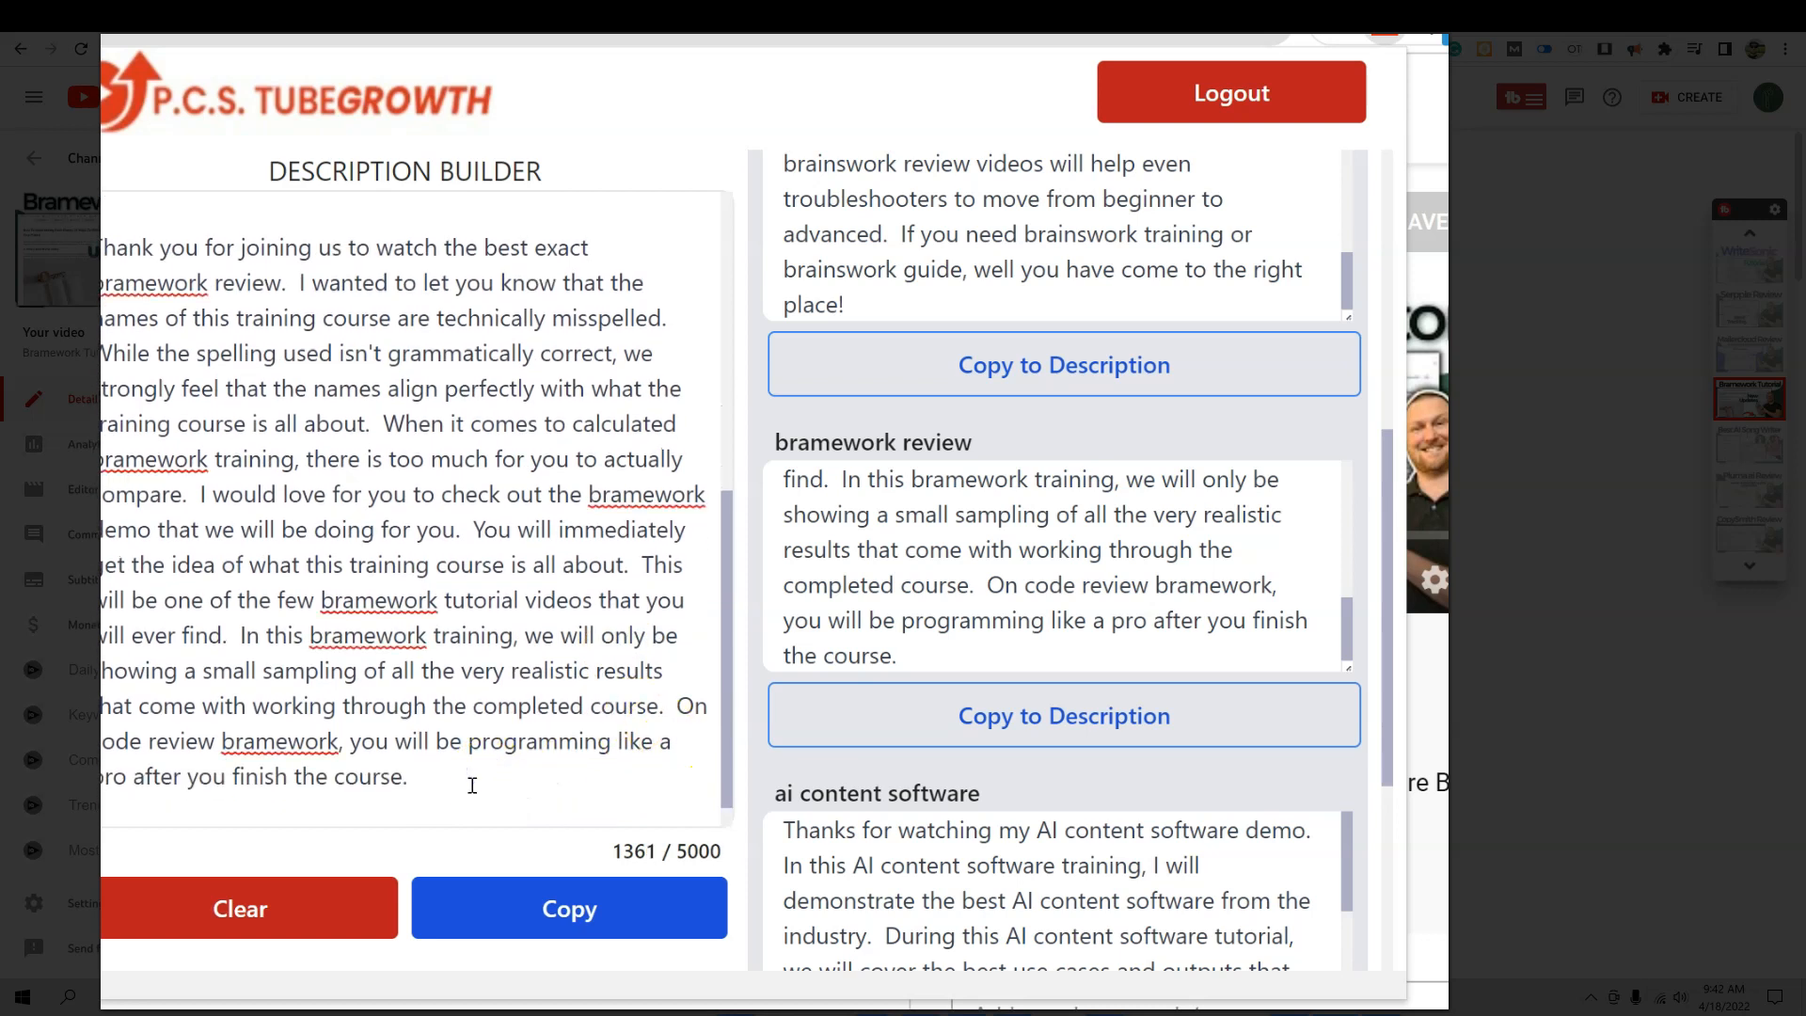
pyautogui.press('Return')
pyautogui.scroll(-3, 1173, 778)
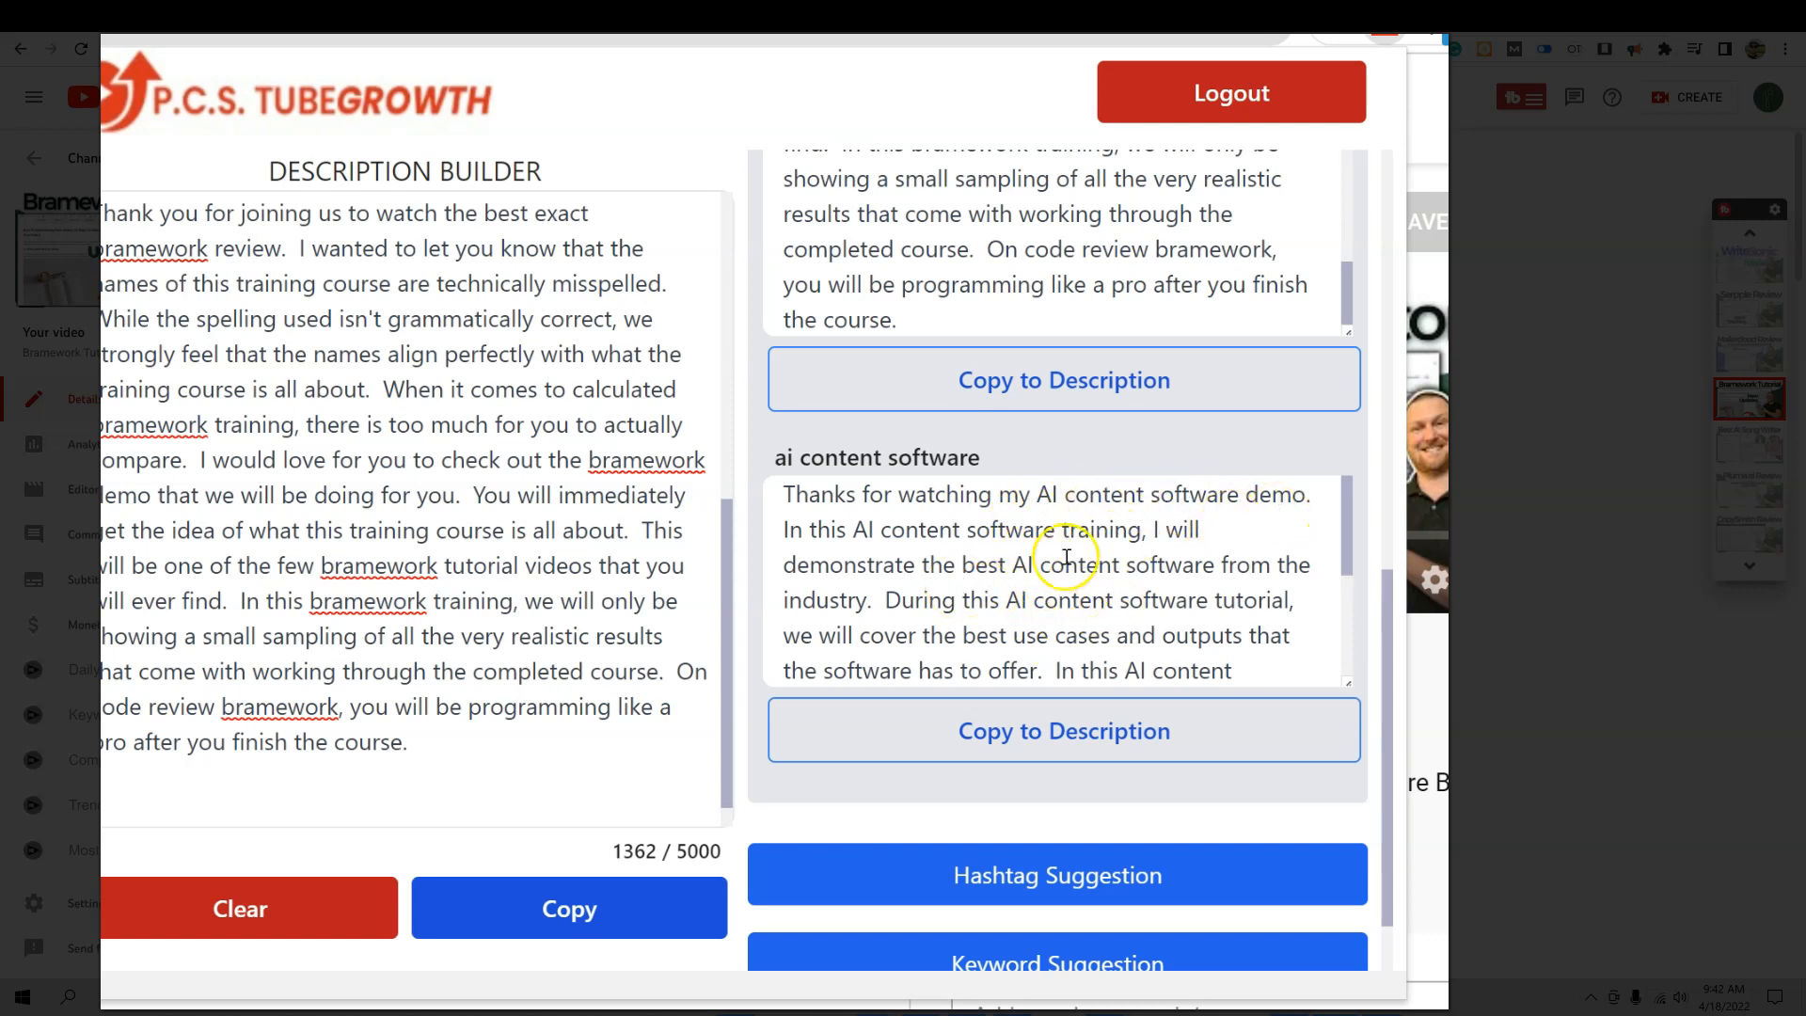
pyautogui.scroll(-3, 1063, 557)
pyautogui.scroll(6, 1080, 621)
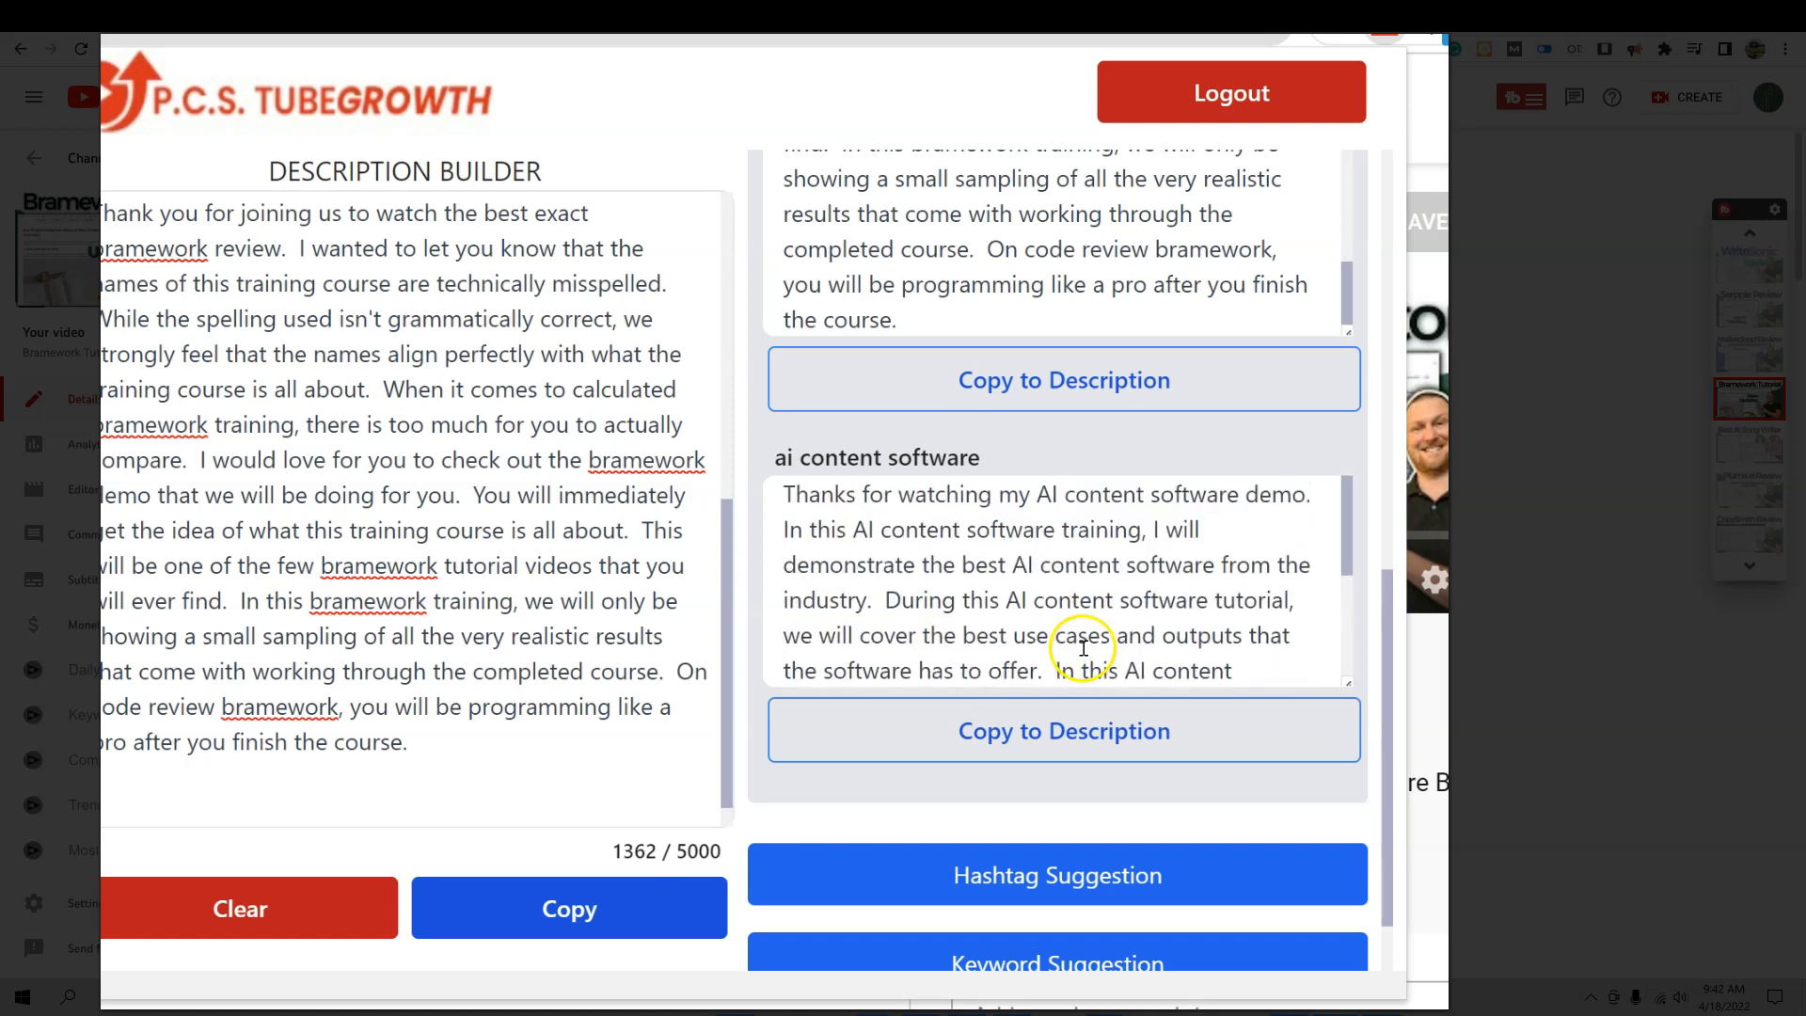
pyautogui.scroll(-3, 1082, 719)
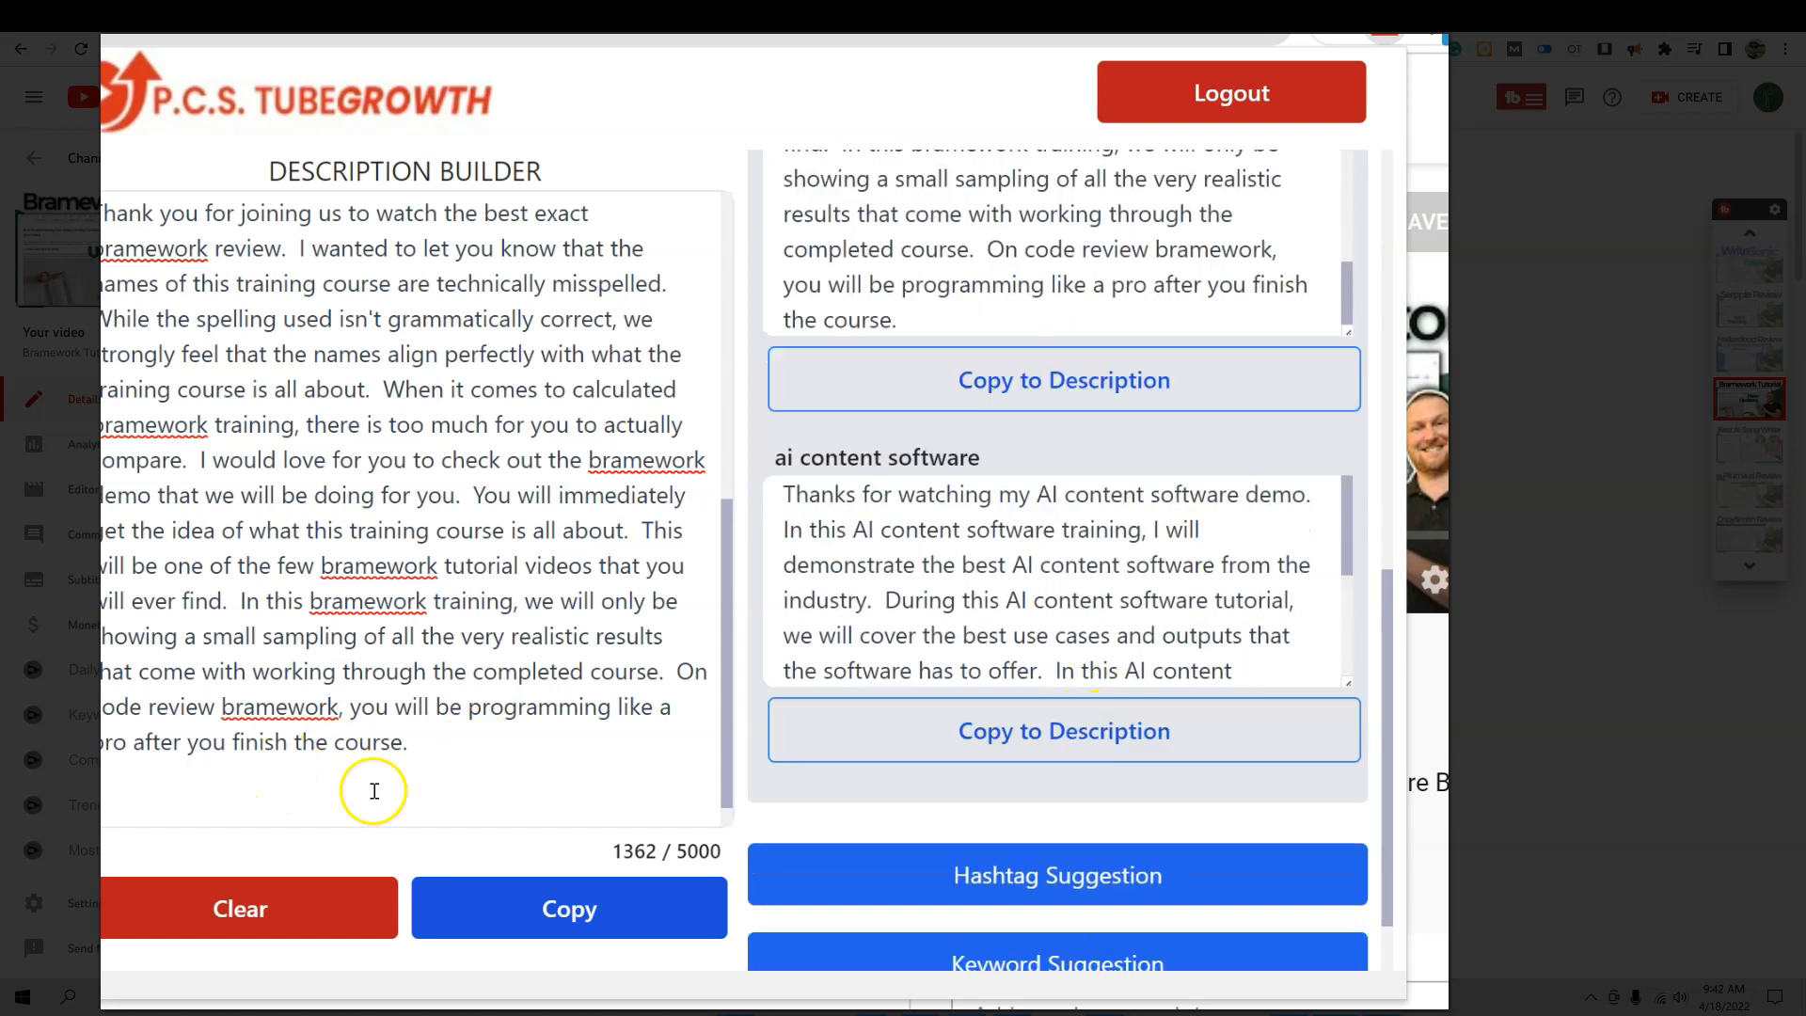
pyautogui.click(1007, 741)
pyautogui.scroll(-4, 474, 687)
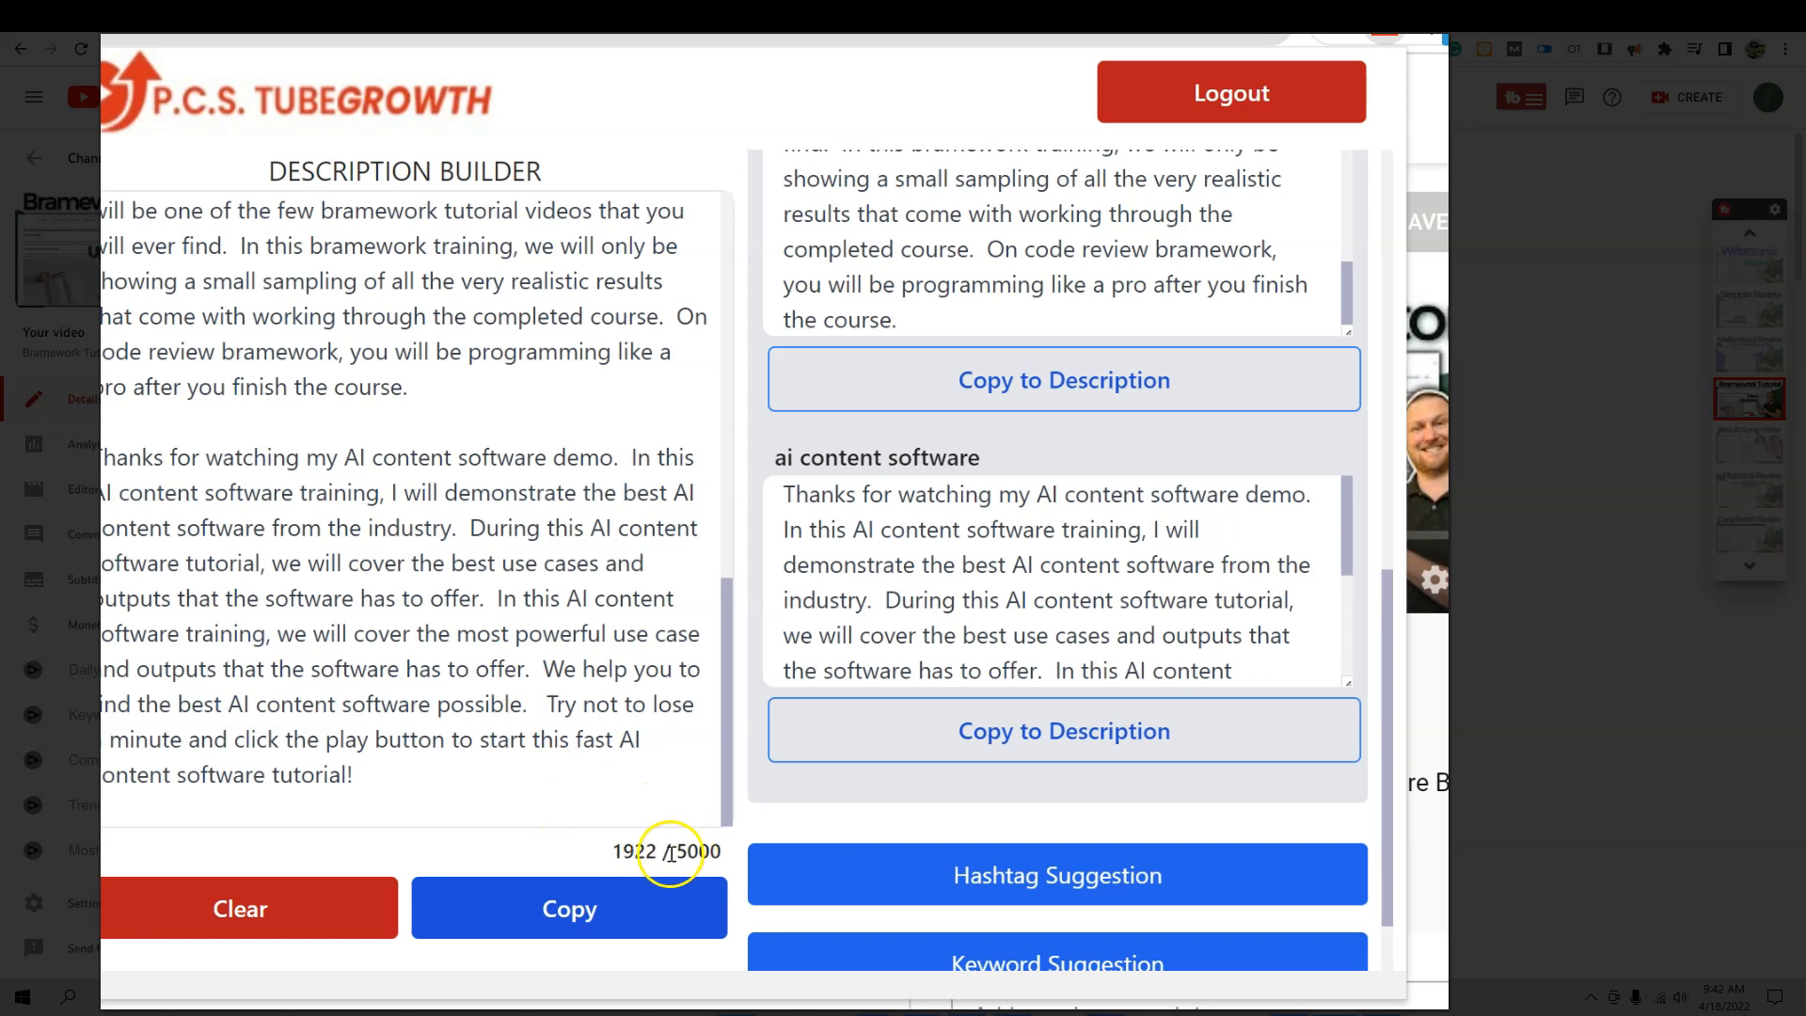
# - Open the hashtag suggestions and add a blank line at the end of the description
pyautogui.scroll(3, 1029, 671)
pyautogui.scroll(8, 1029, 672)
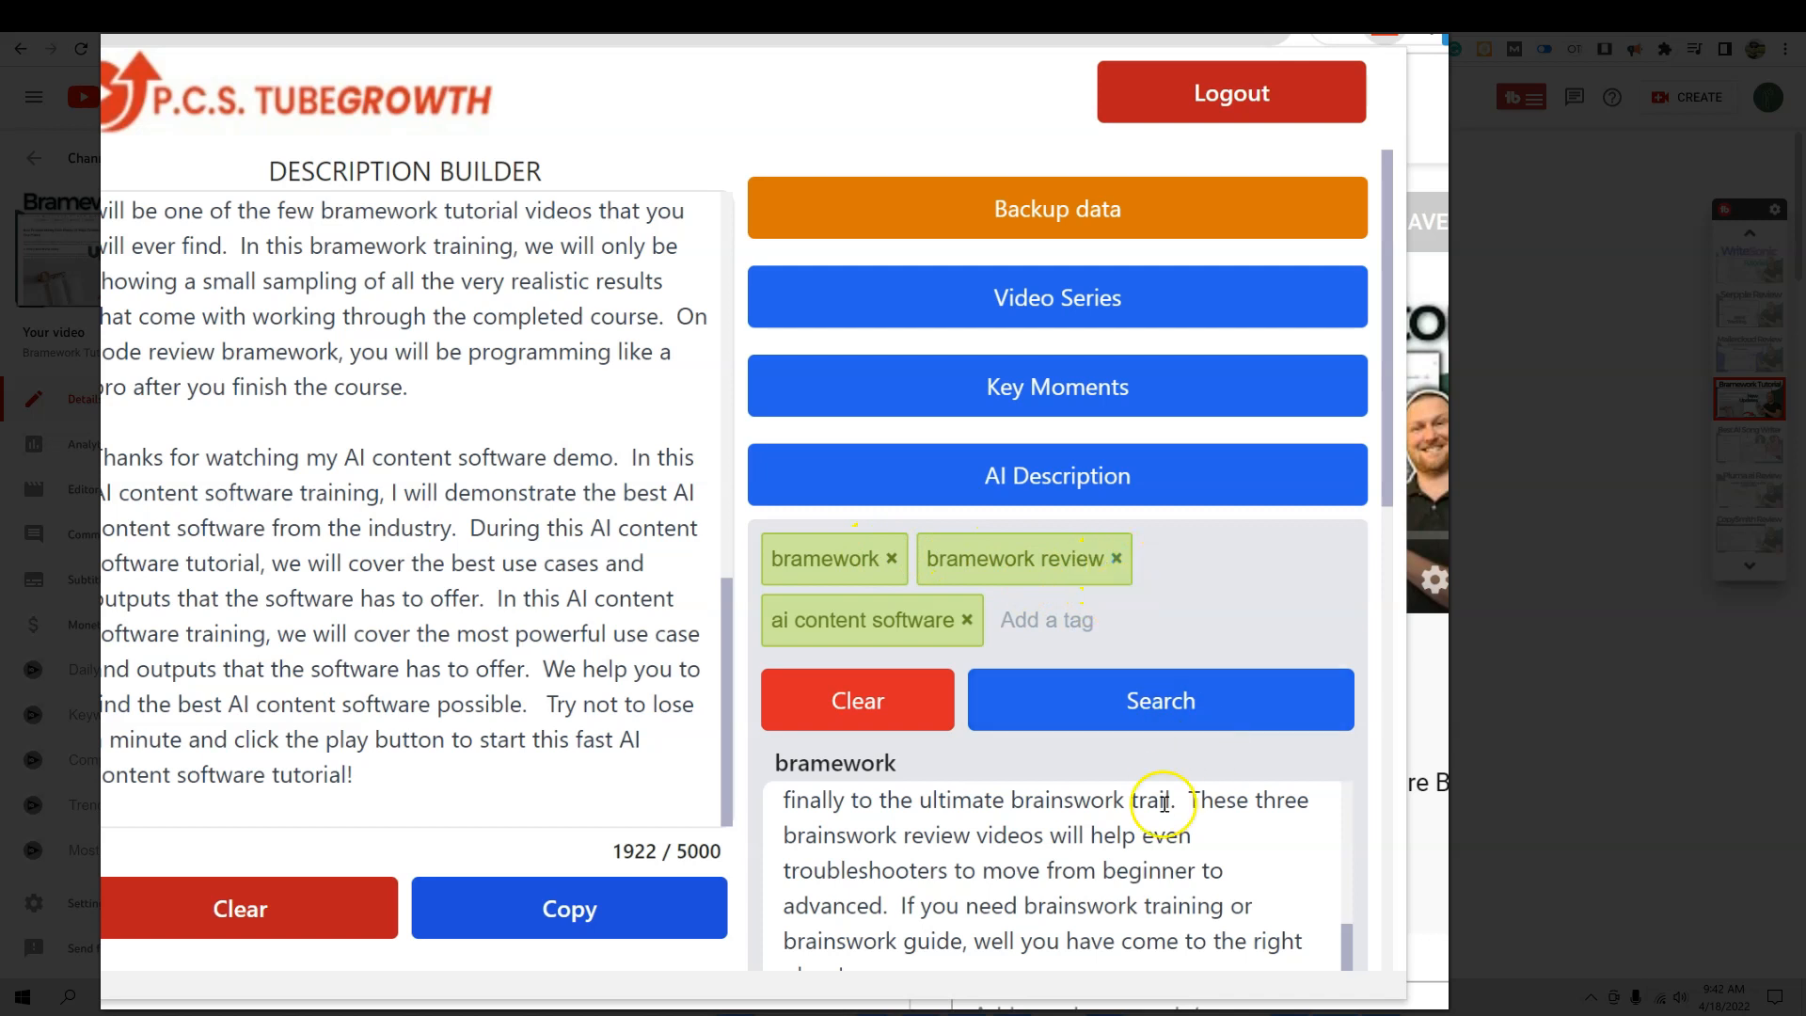
pyautogui.scroll(7, 489, 574)
pyautogui.scroll(-7, 484, 593)
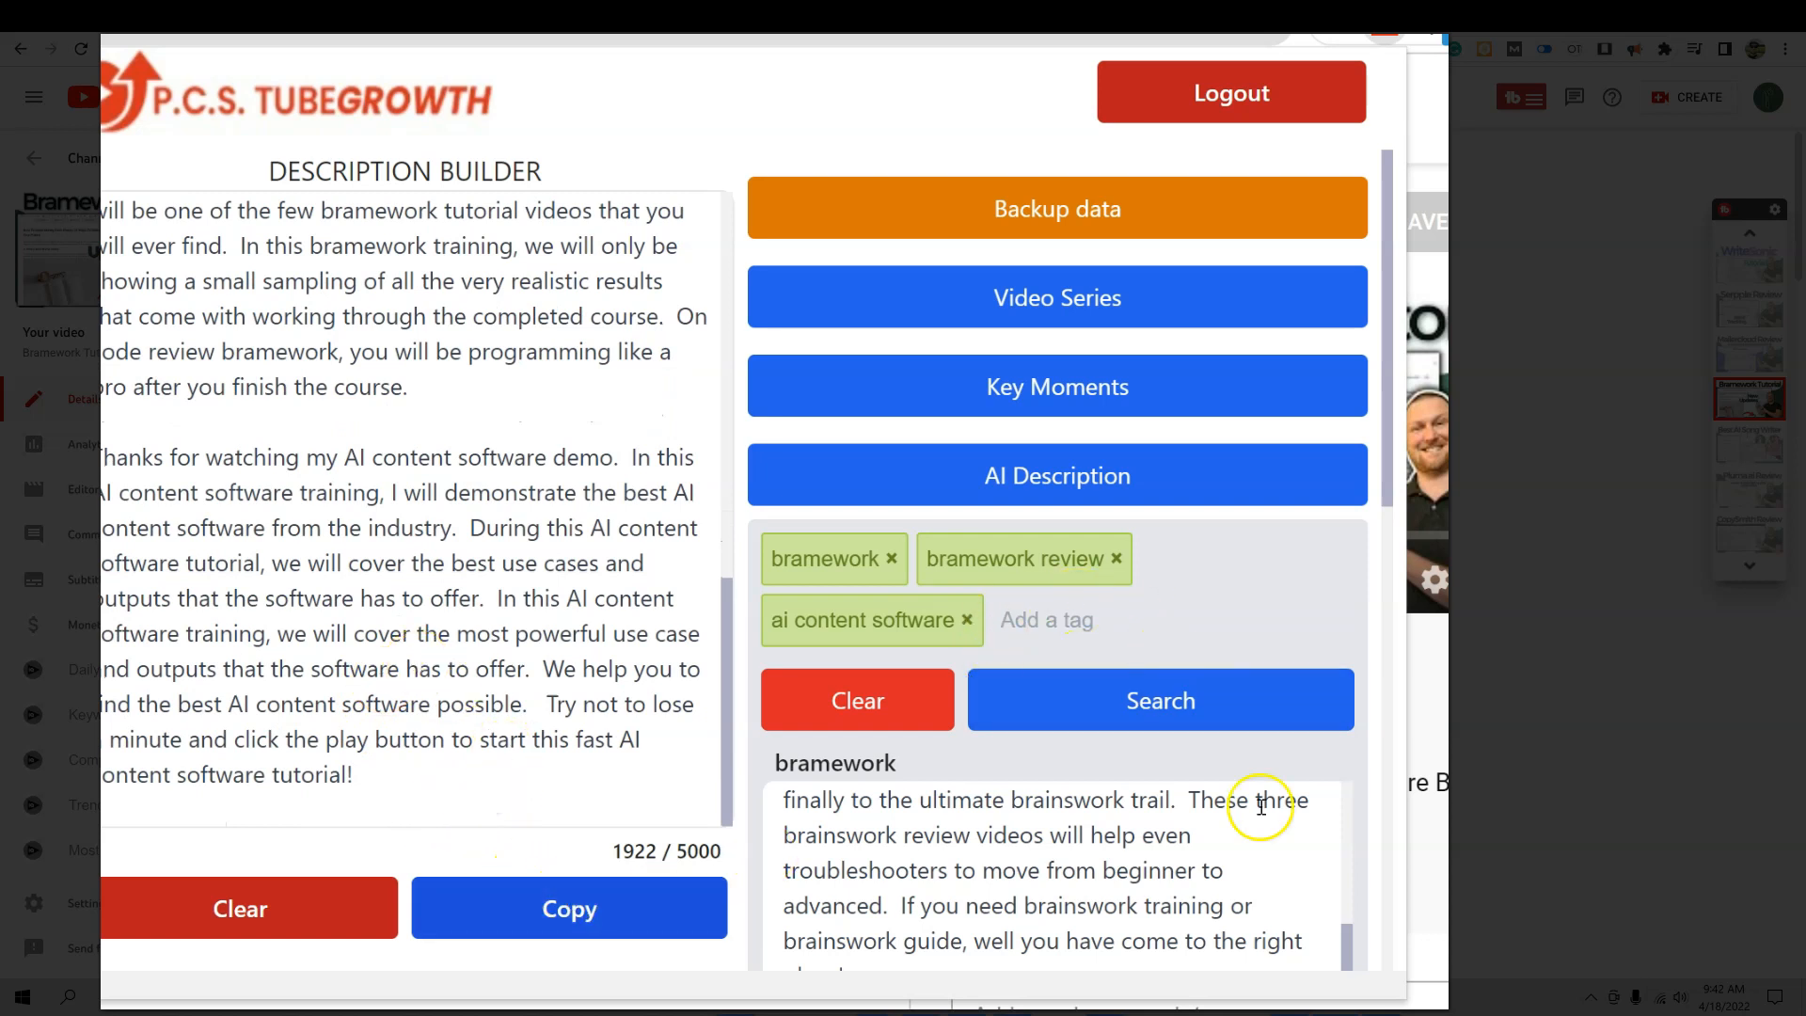
pyautogui.scroll(-10, 1261, 808)
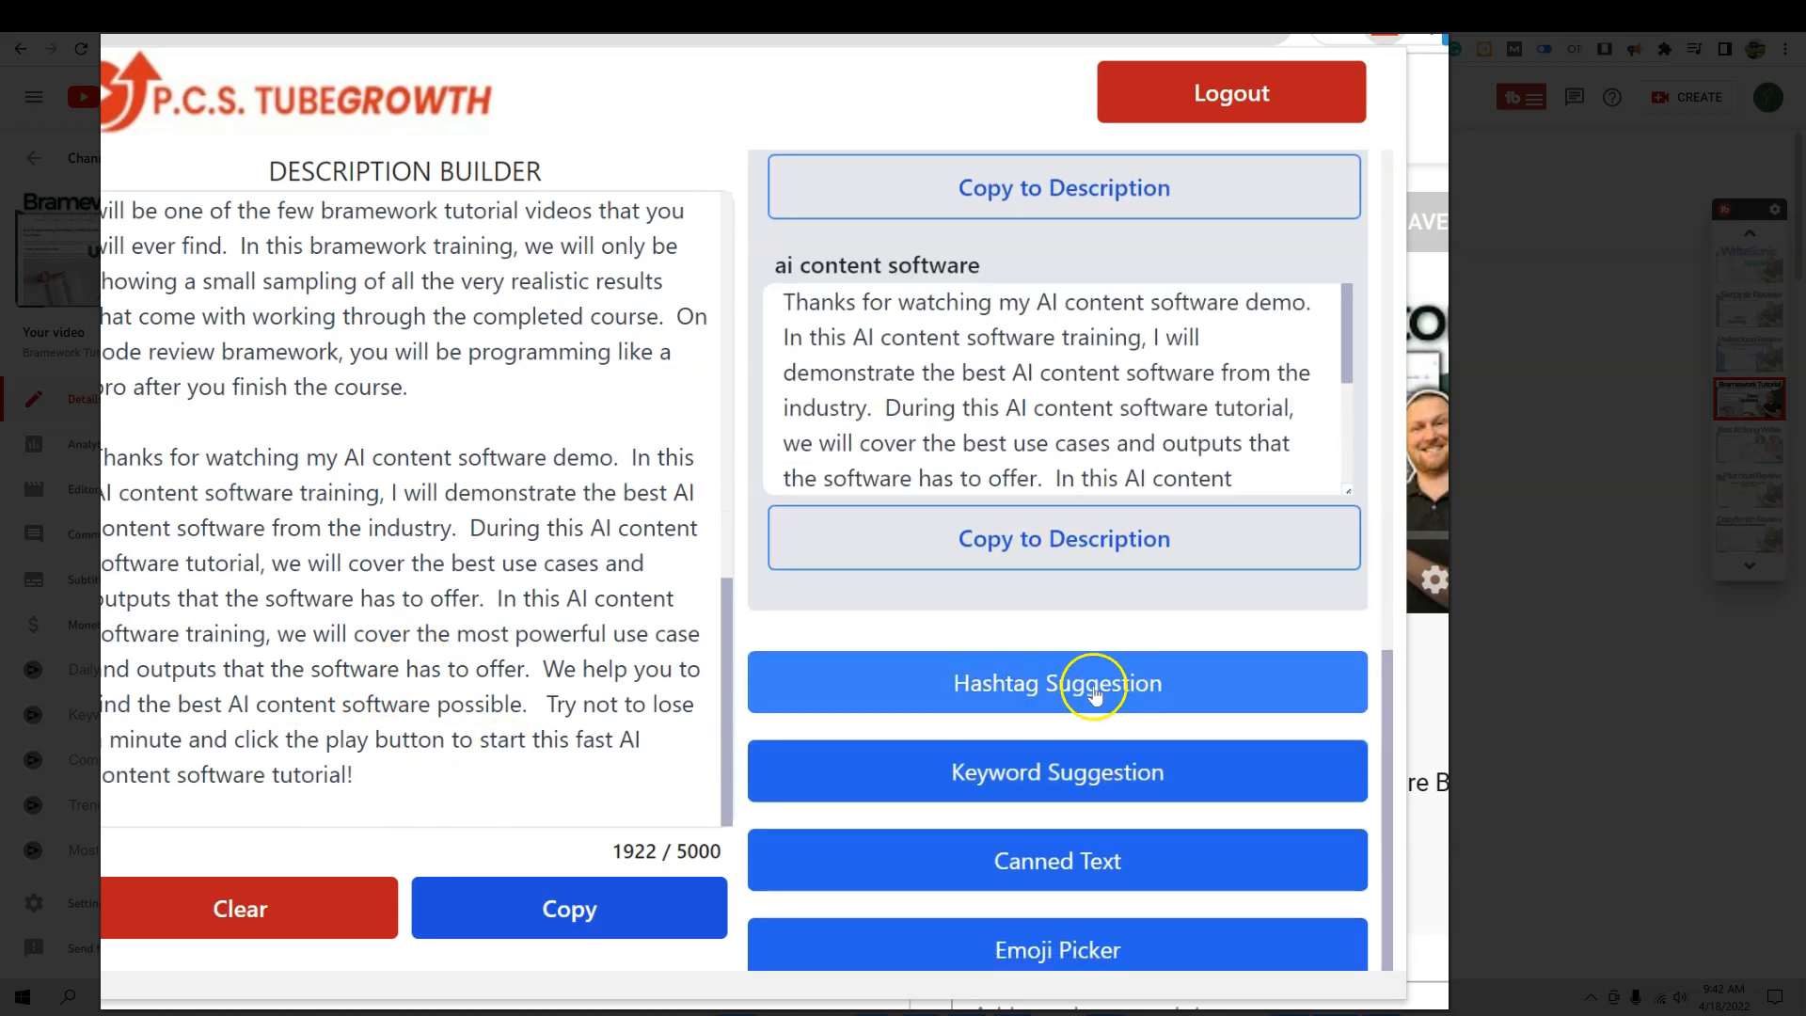
pyautogui.click(1094, 686)
pyautogui.click(391, 778)
pyautogui.press('Return')
pyautogui.press('Return')
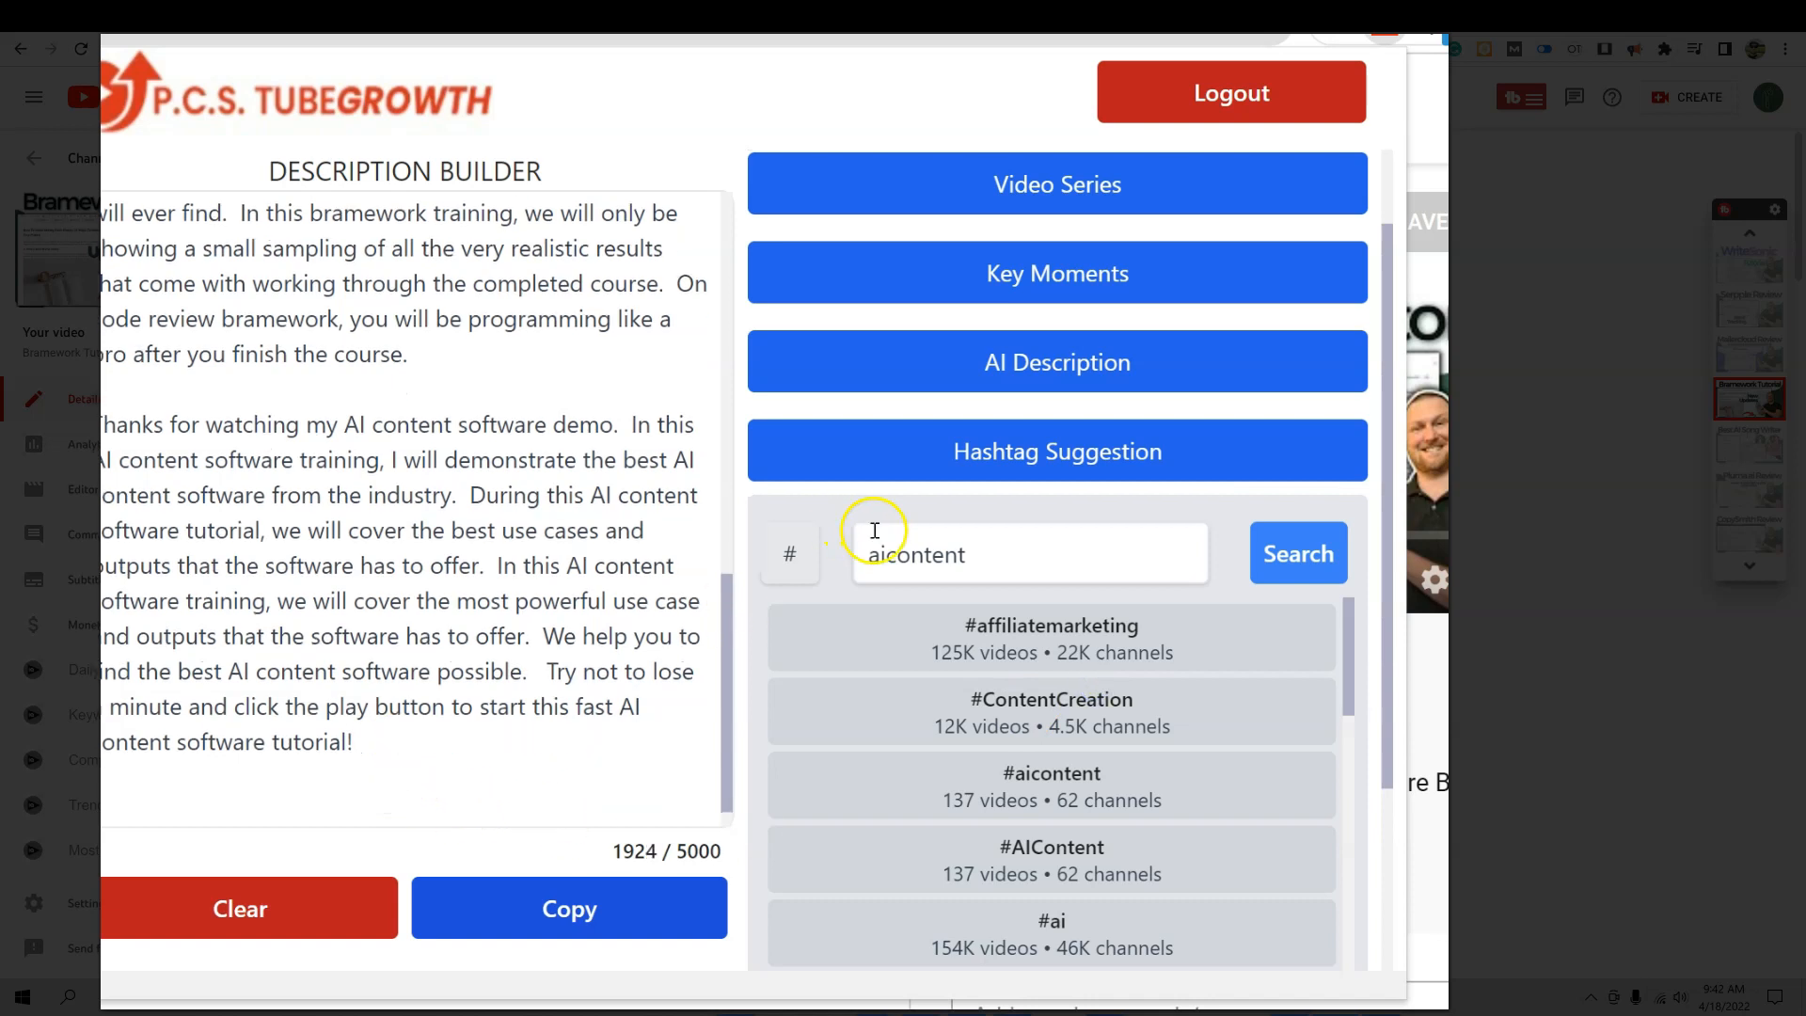
# - Append the "aicontent" search suggestions #affiliatemarketing, #ContentCreation, #aicontent and #AIContent to the end of the description
pyautogui.click(893, 562)
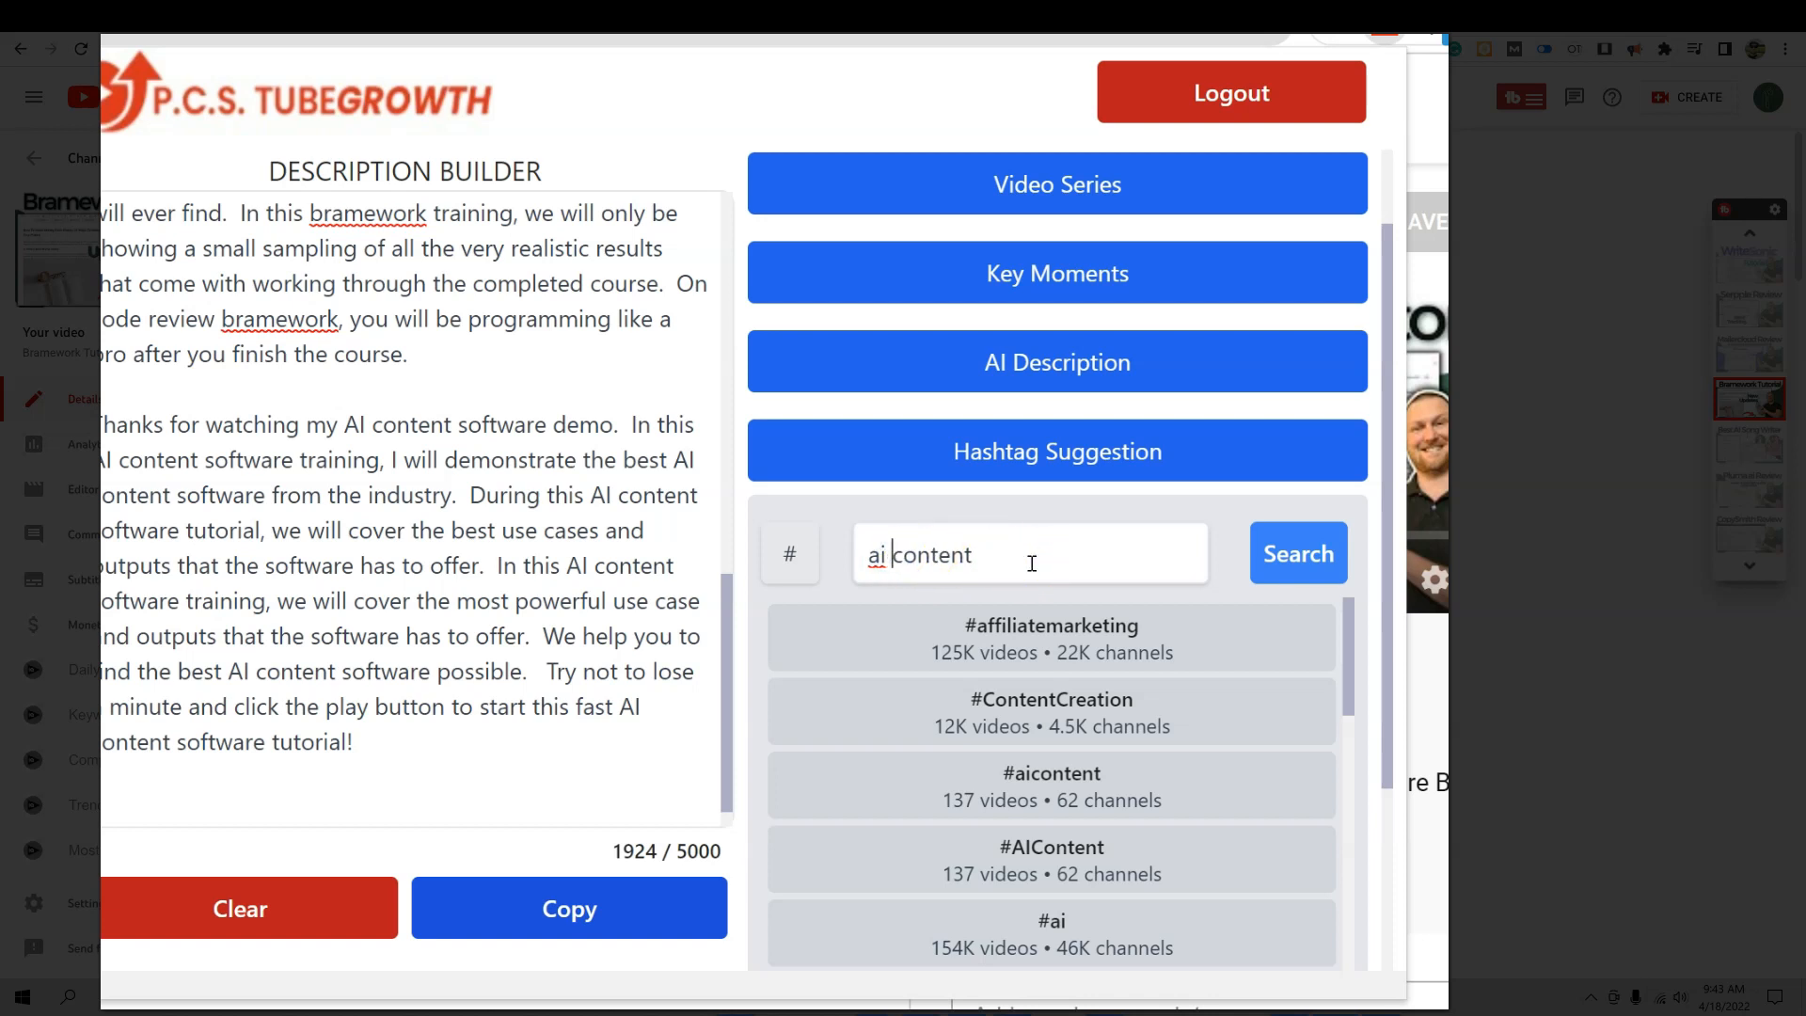
pyautogui.press('BackSpace')
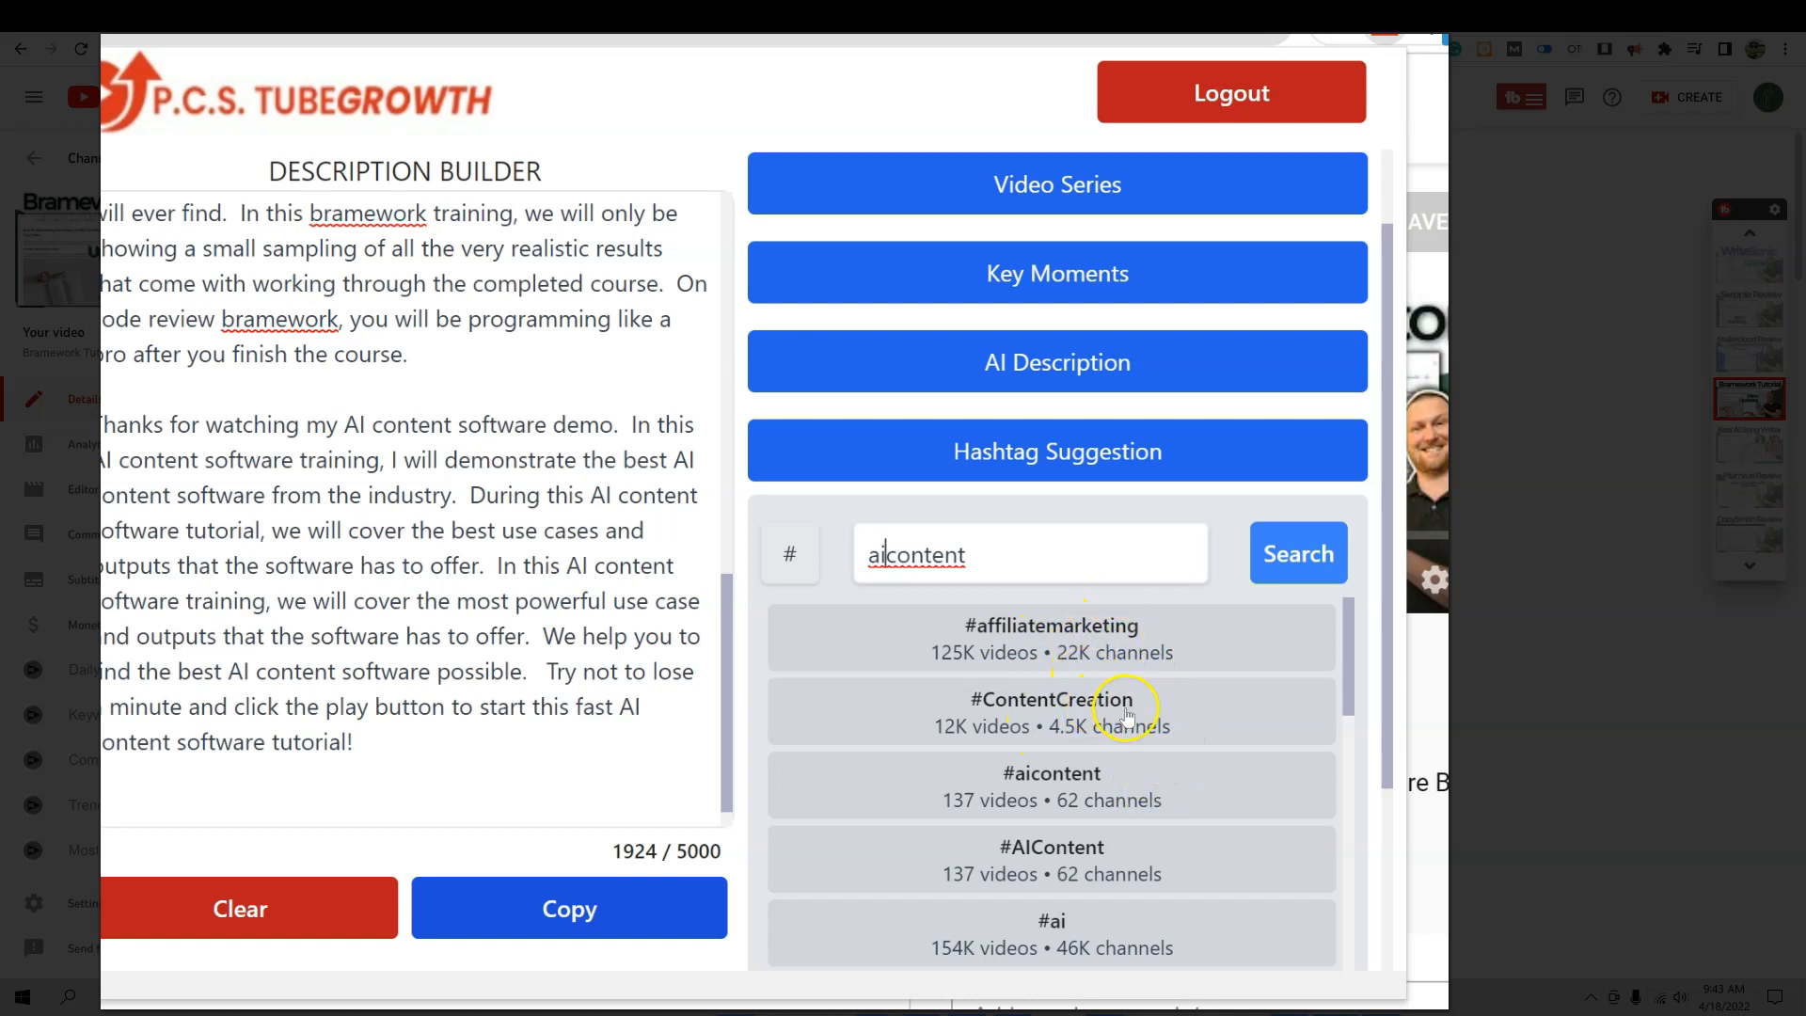
pyautogui.scroll(-4, 1096, 842)
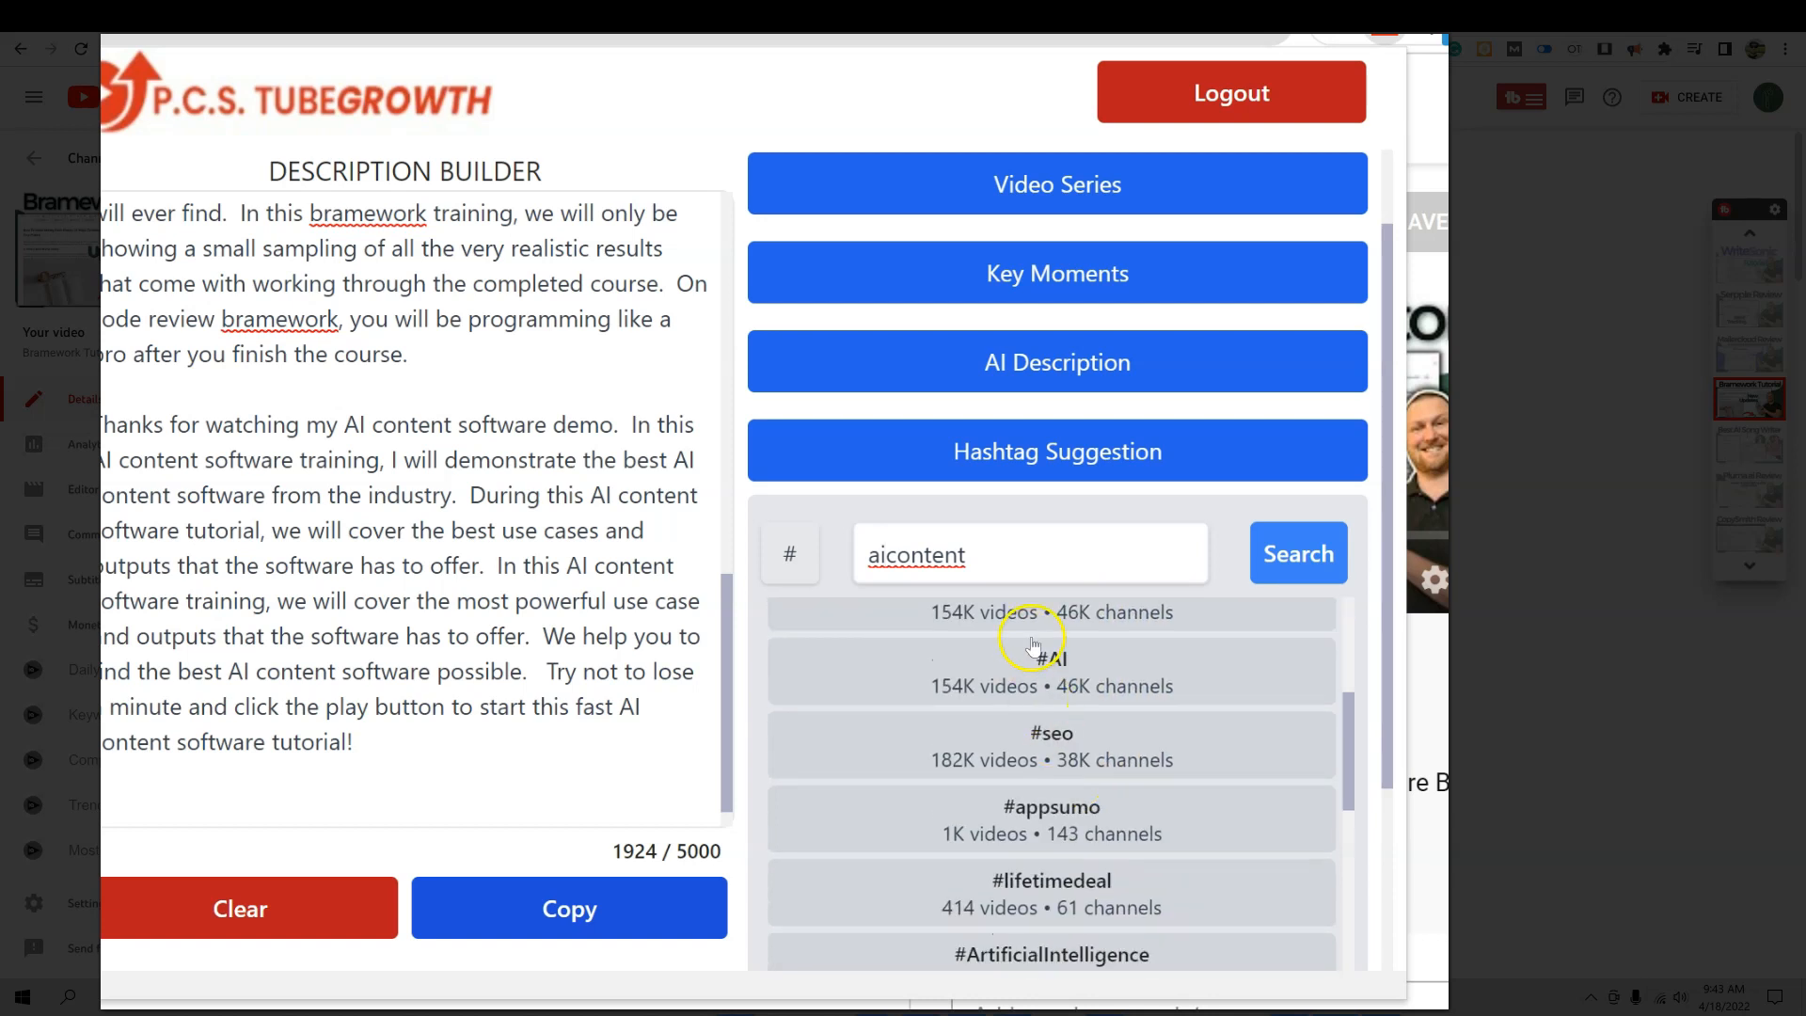
pyautogui.scroll(4, 1107, 833)
pyautogui.click(210, 827)
pyautogui.click(1023, 649)
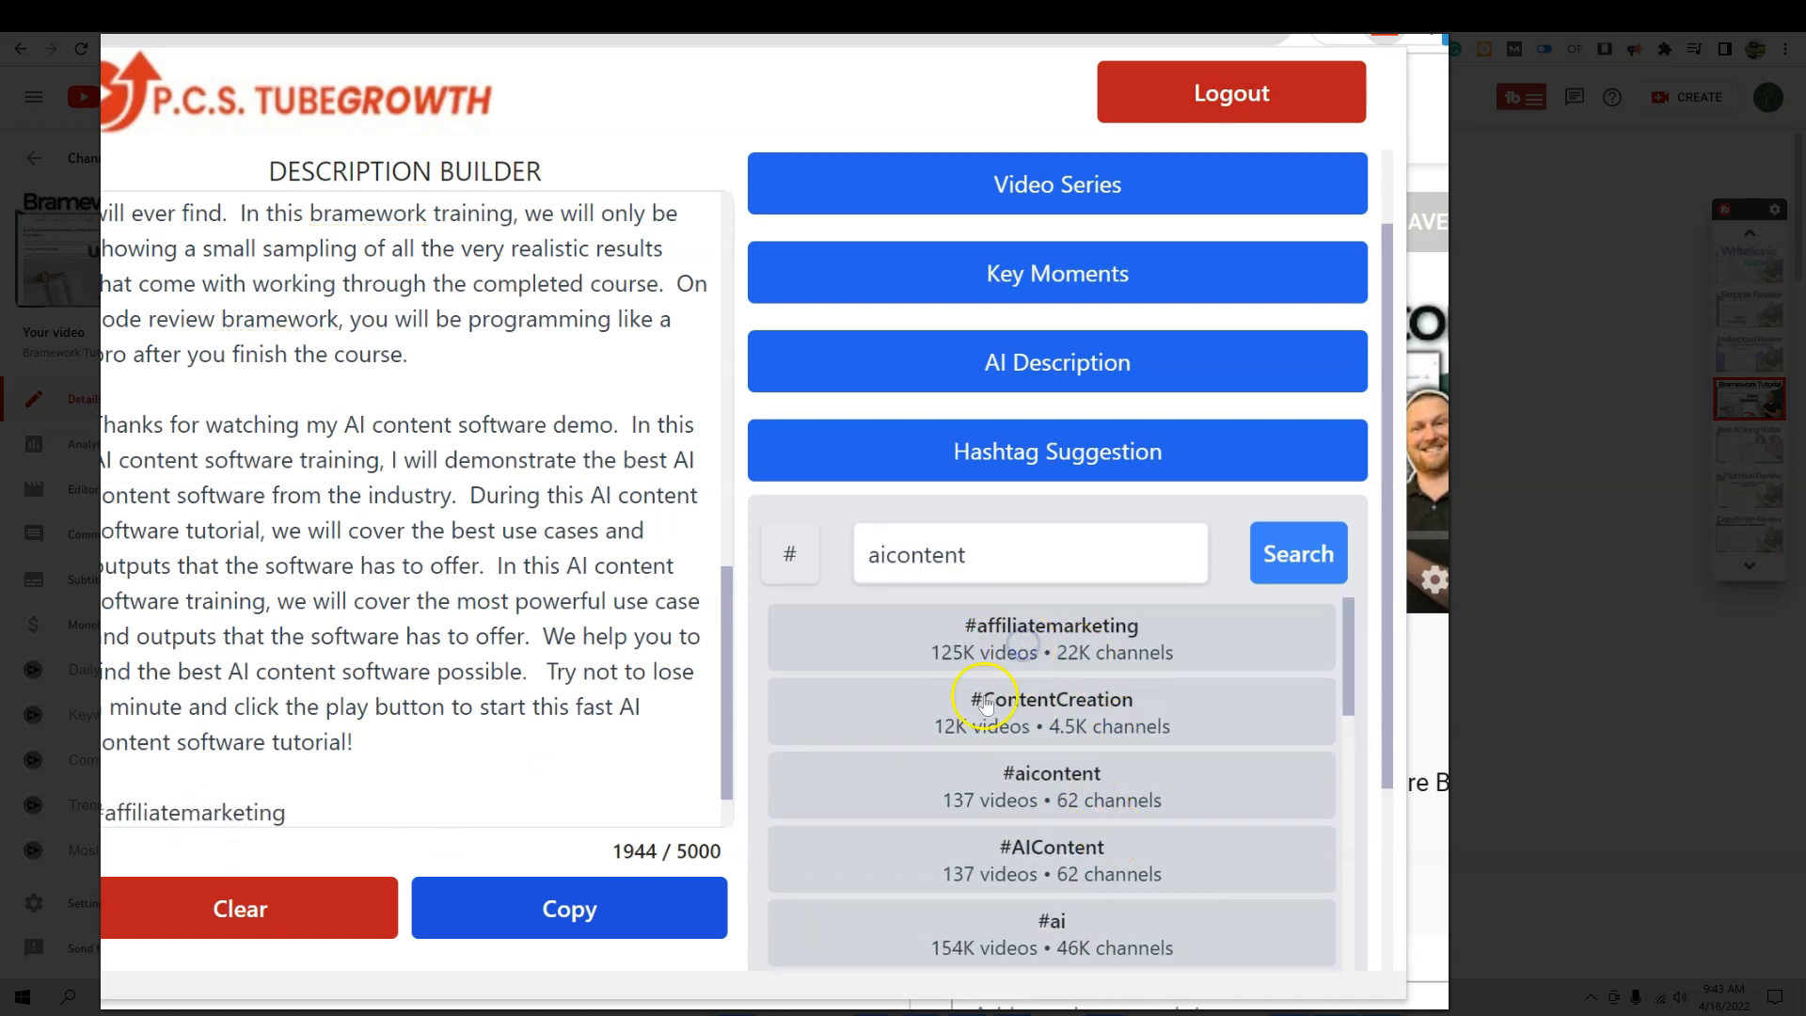
pyautogui.click(1072, 789)
pyautogui.click(1061, 858)
# - Find the suggested hashtag #AIContentWriter further down the list and add it to the description
pyautogui.scroll(-4, 1101, 828)
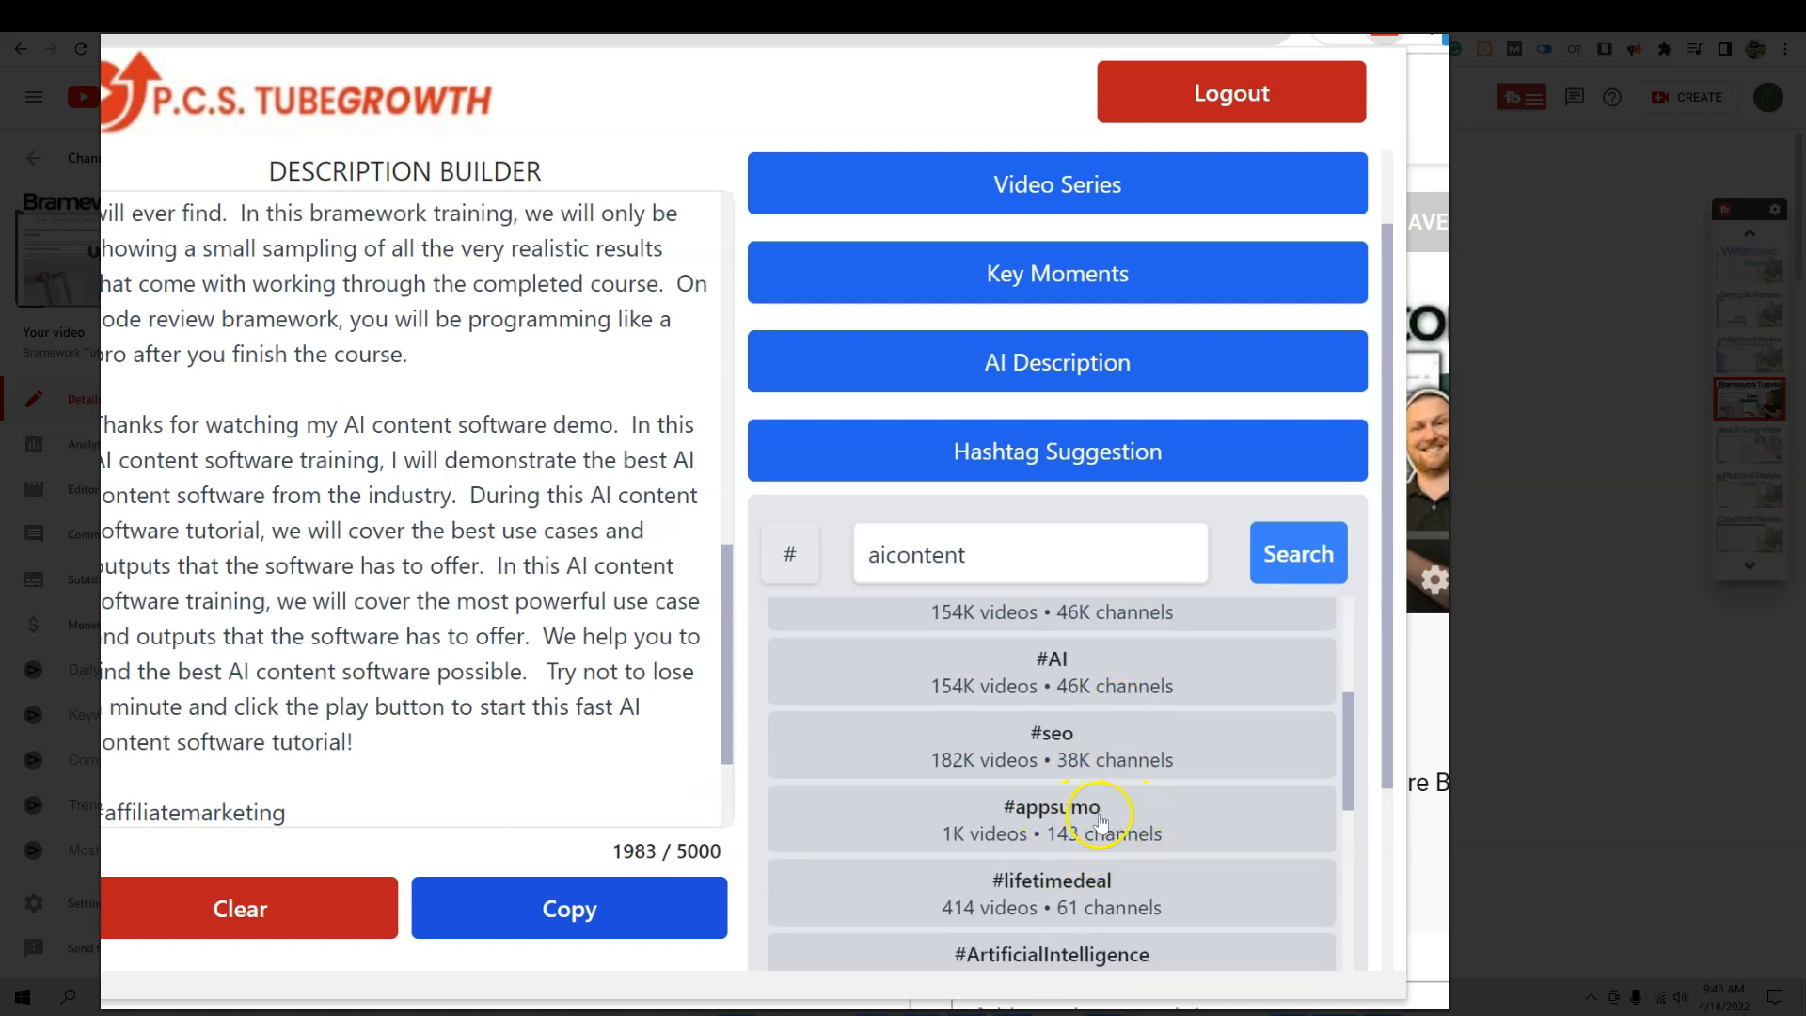
pyautogui.scroll(-2, 1100, 820)
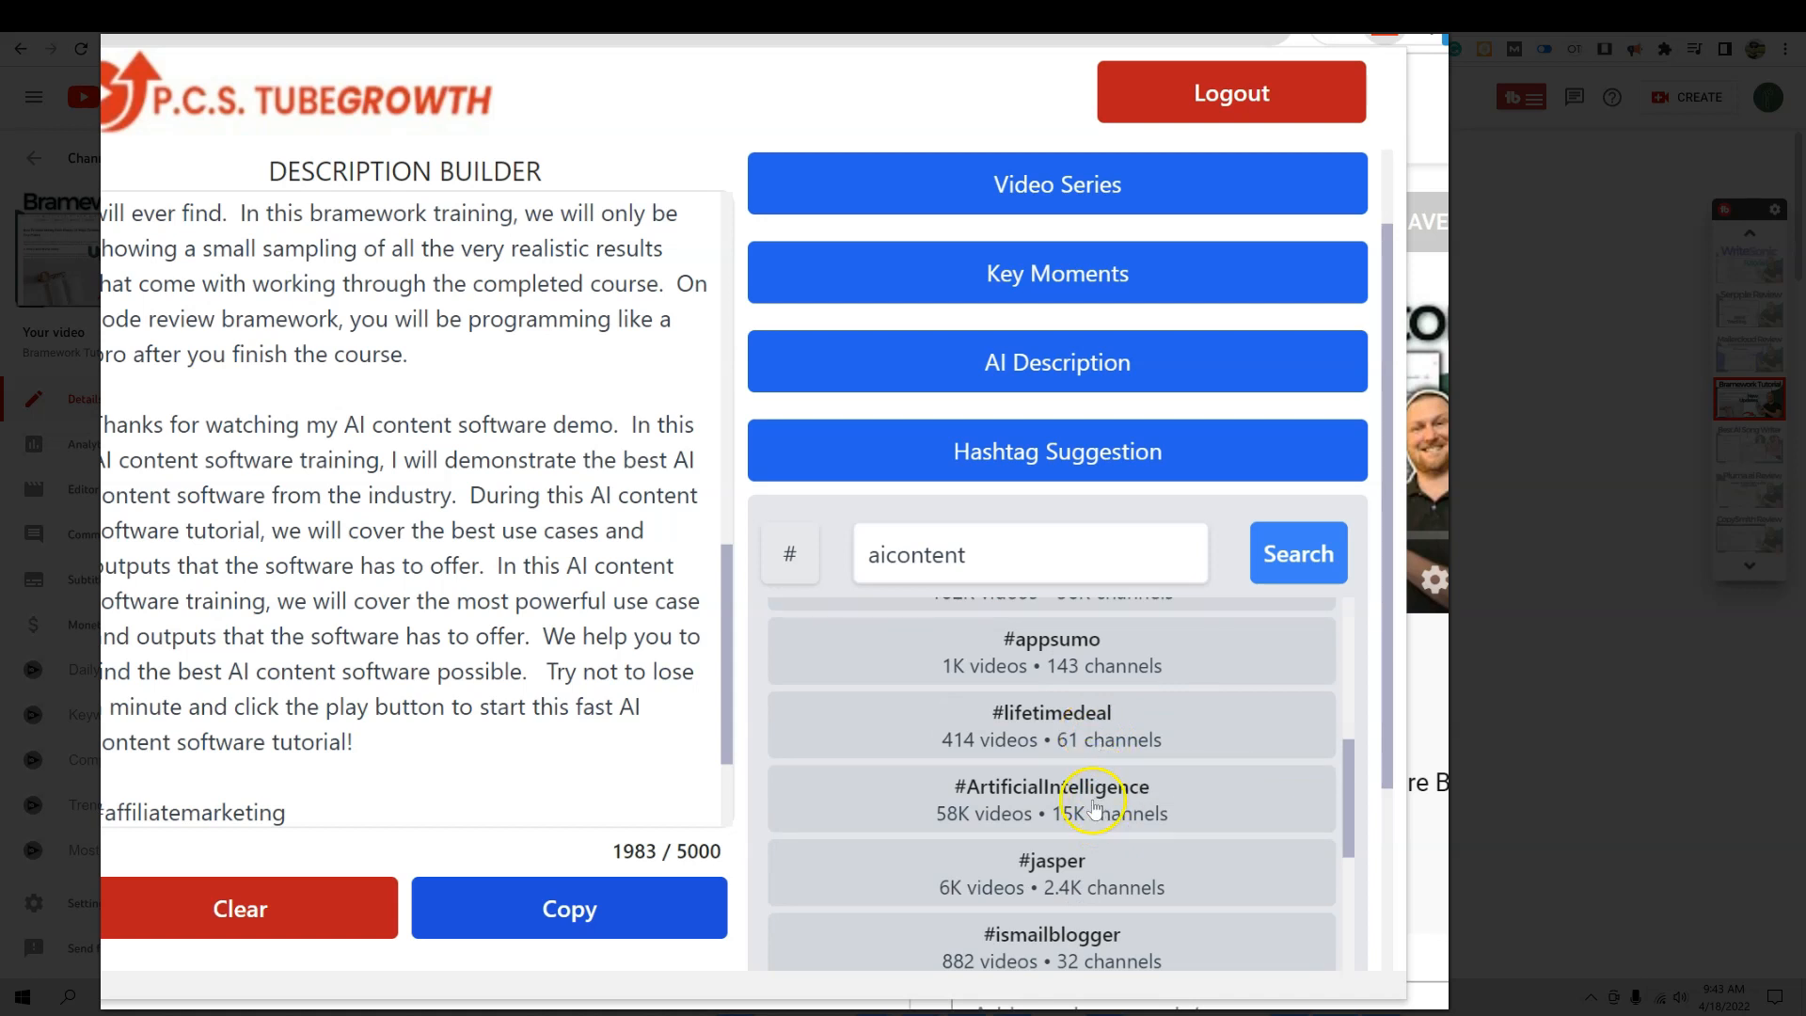
pyautogui.scroll(-4, 1105, 804)
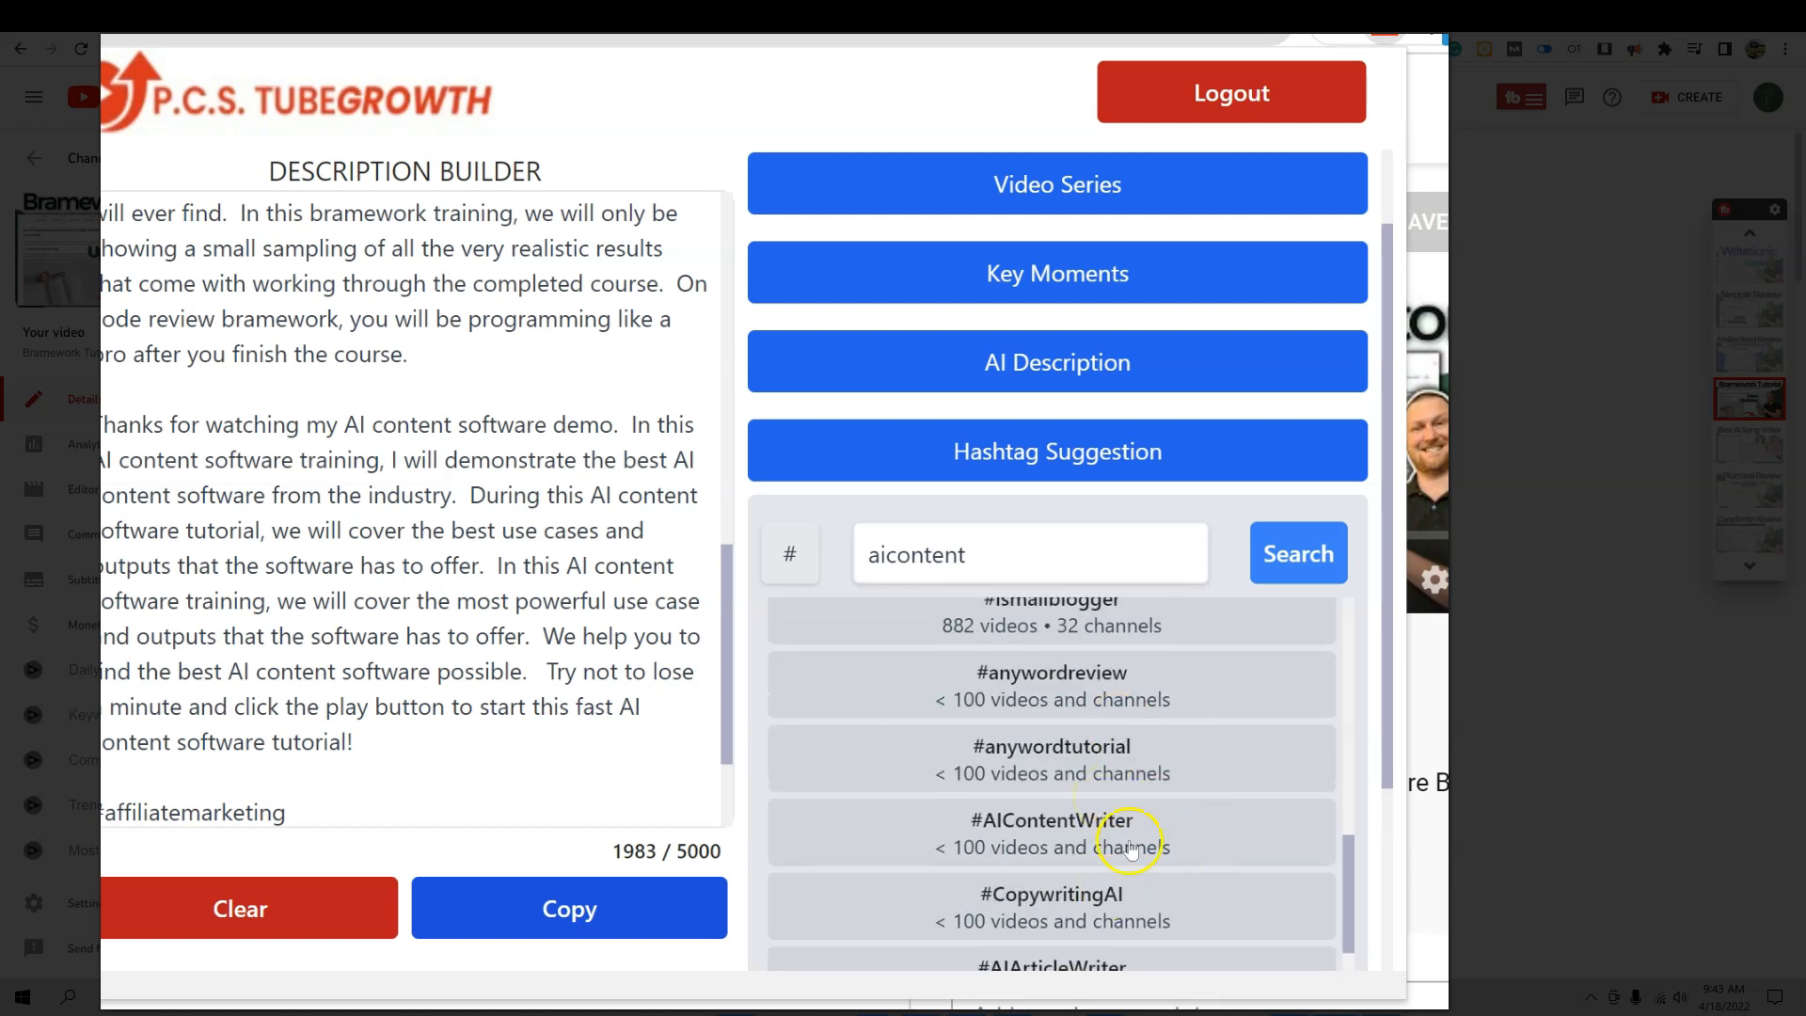
pyautogui.click(1073, 834)
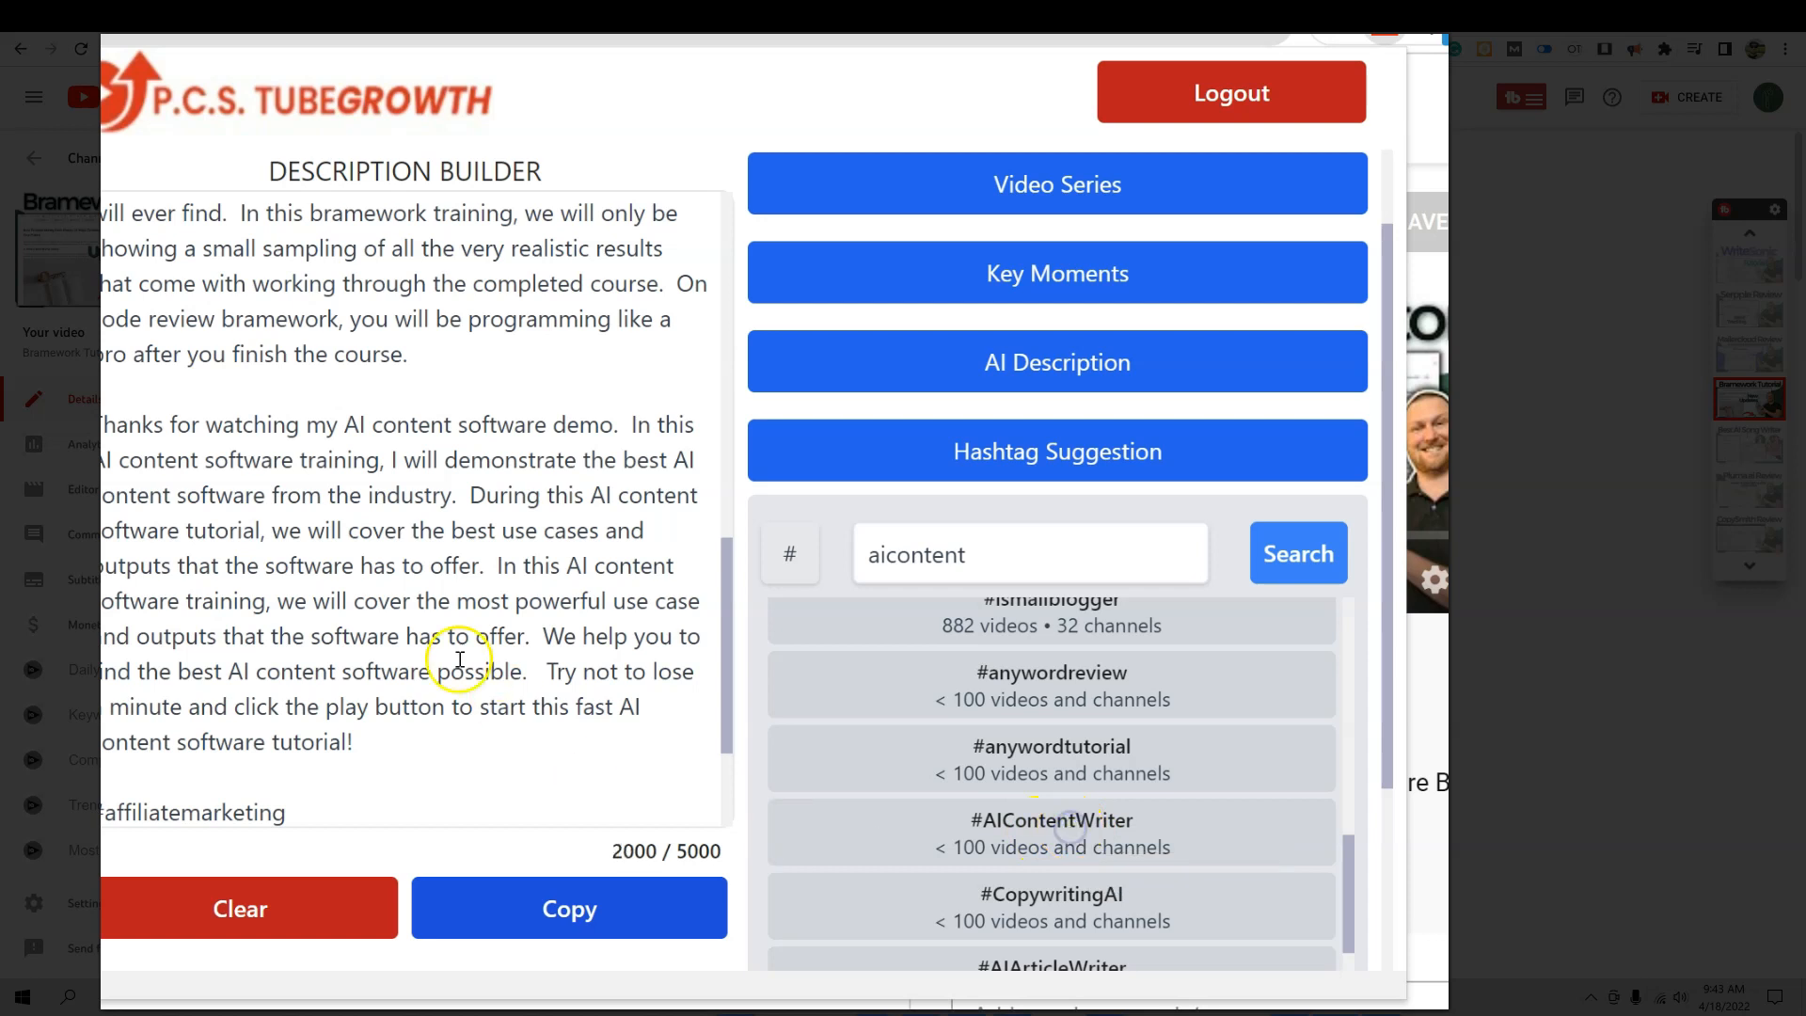
# - Remove the blank line between #affiliatemarketing and #ContentCreation, and add a blank line after #AIContentWriter
pyautogui.scroll(-3, 461, 651)
pyautogui.click(112, 633)
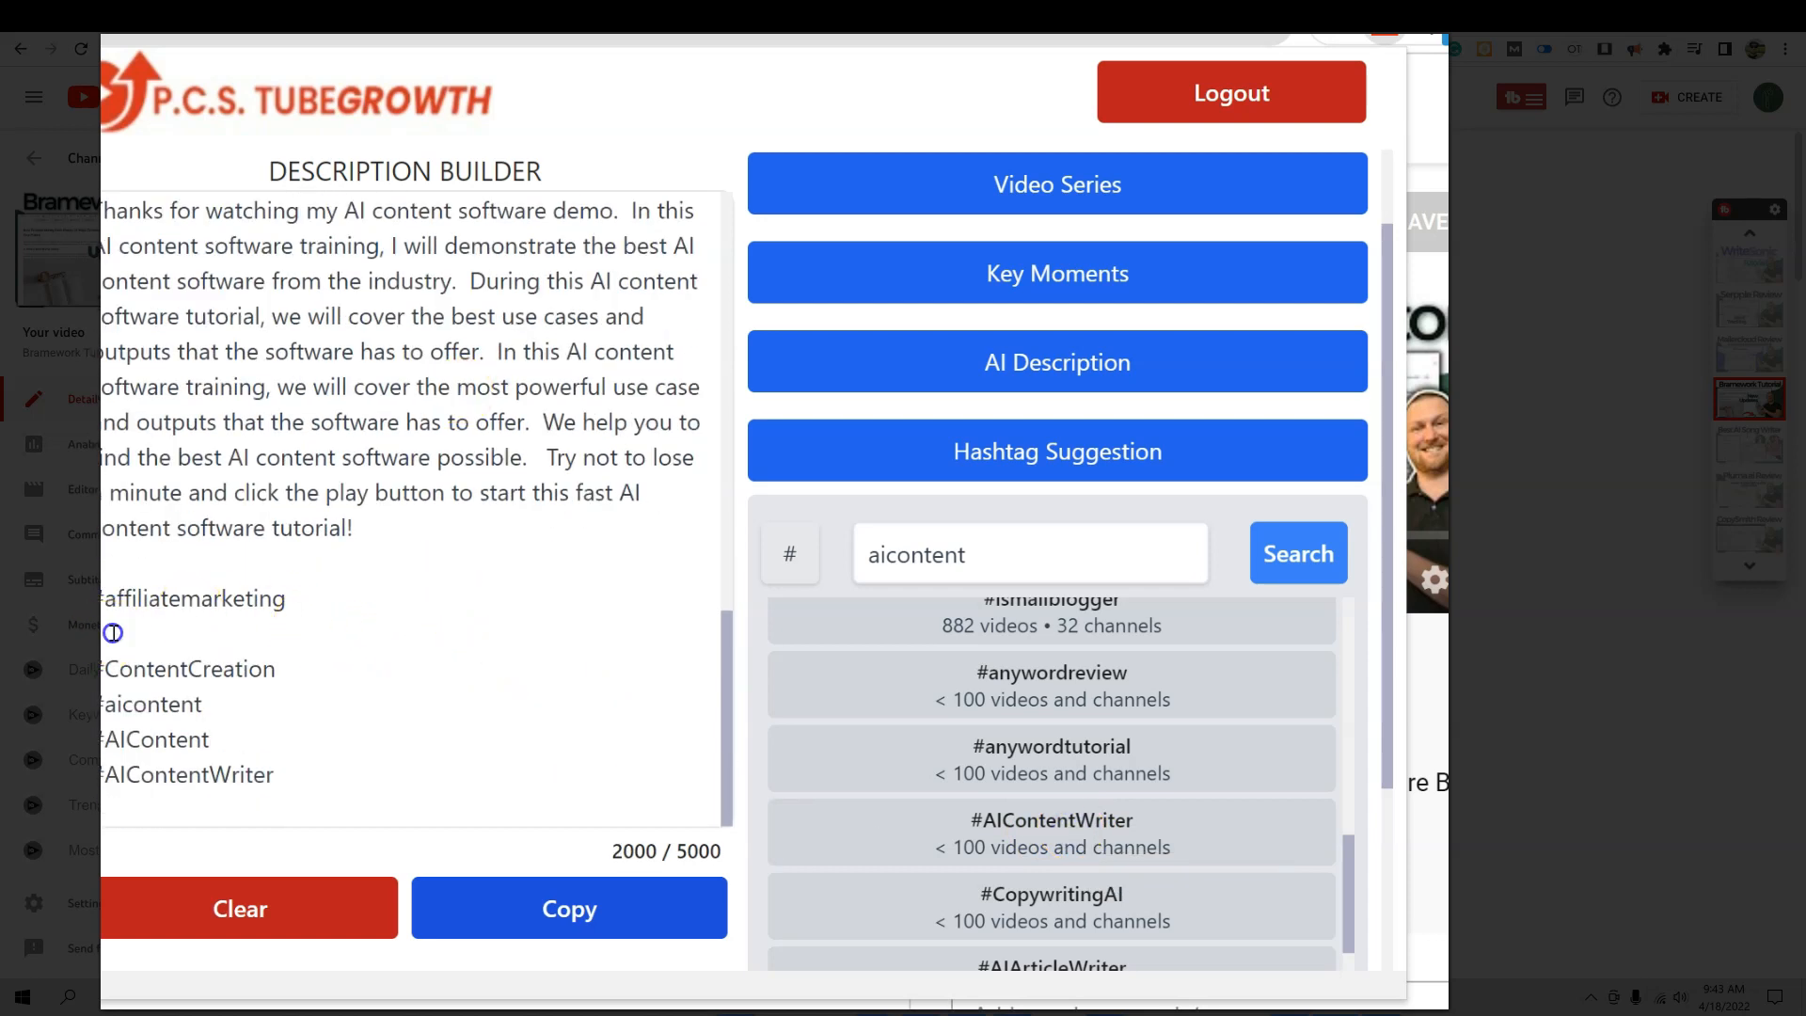
pyautogui.press('BackSpace')
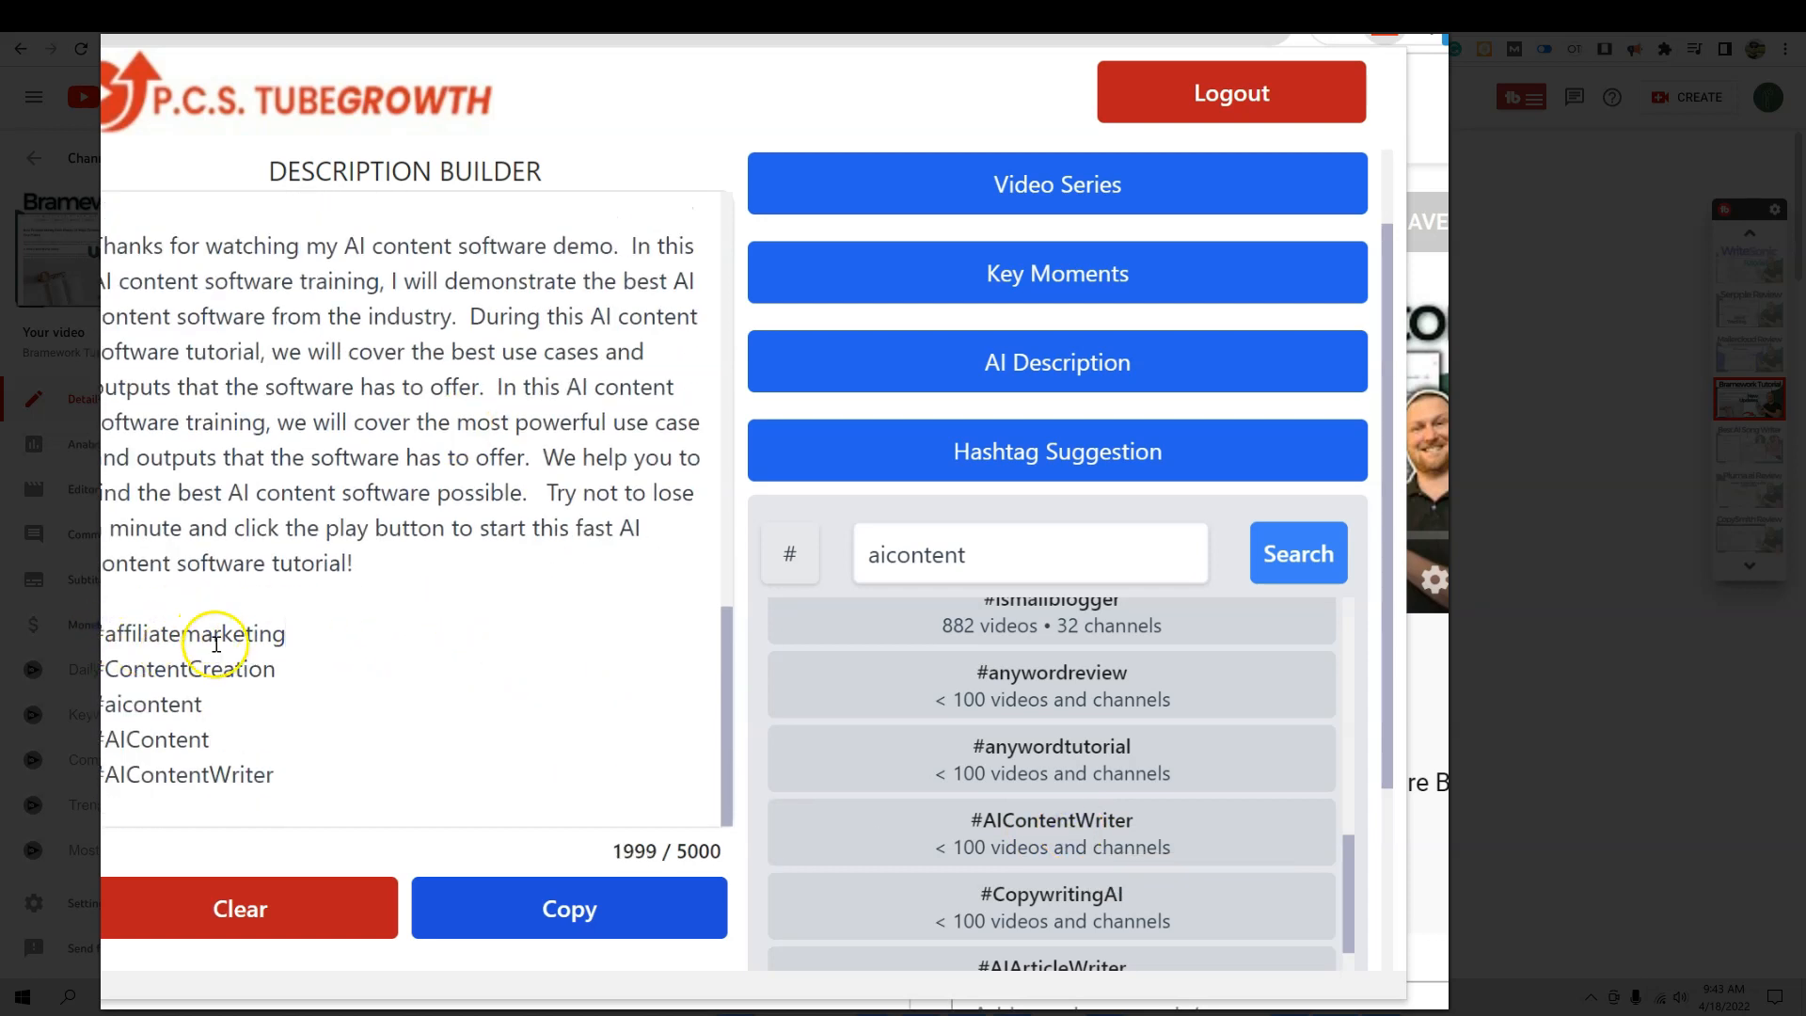
pyautogui.click(296, 772)
pyautogui.press('Return')
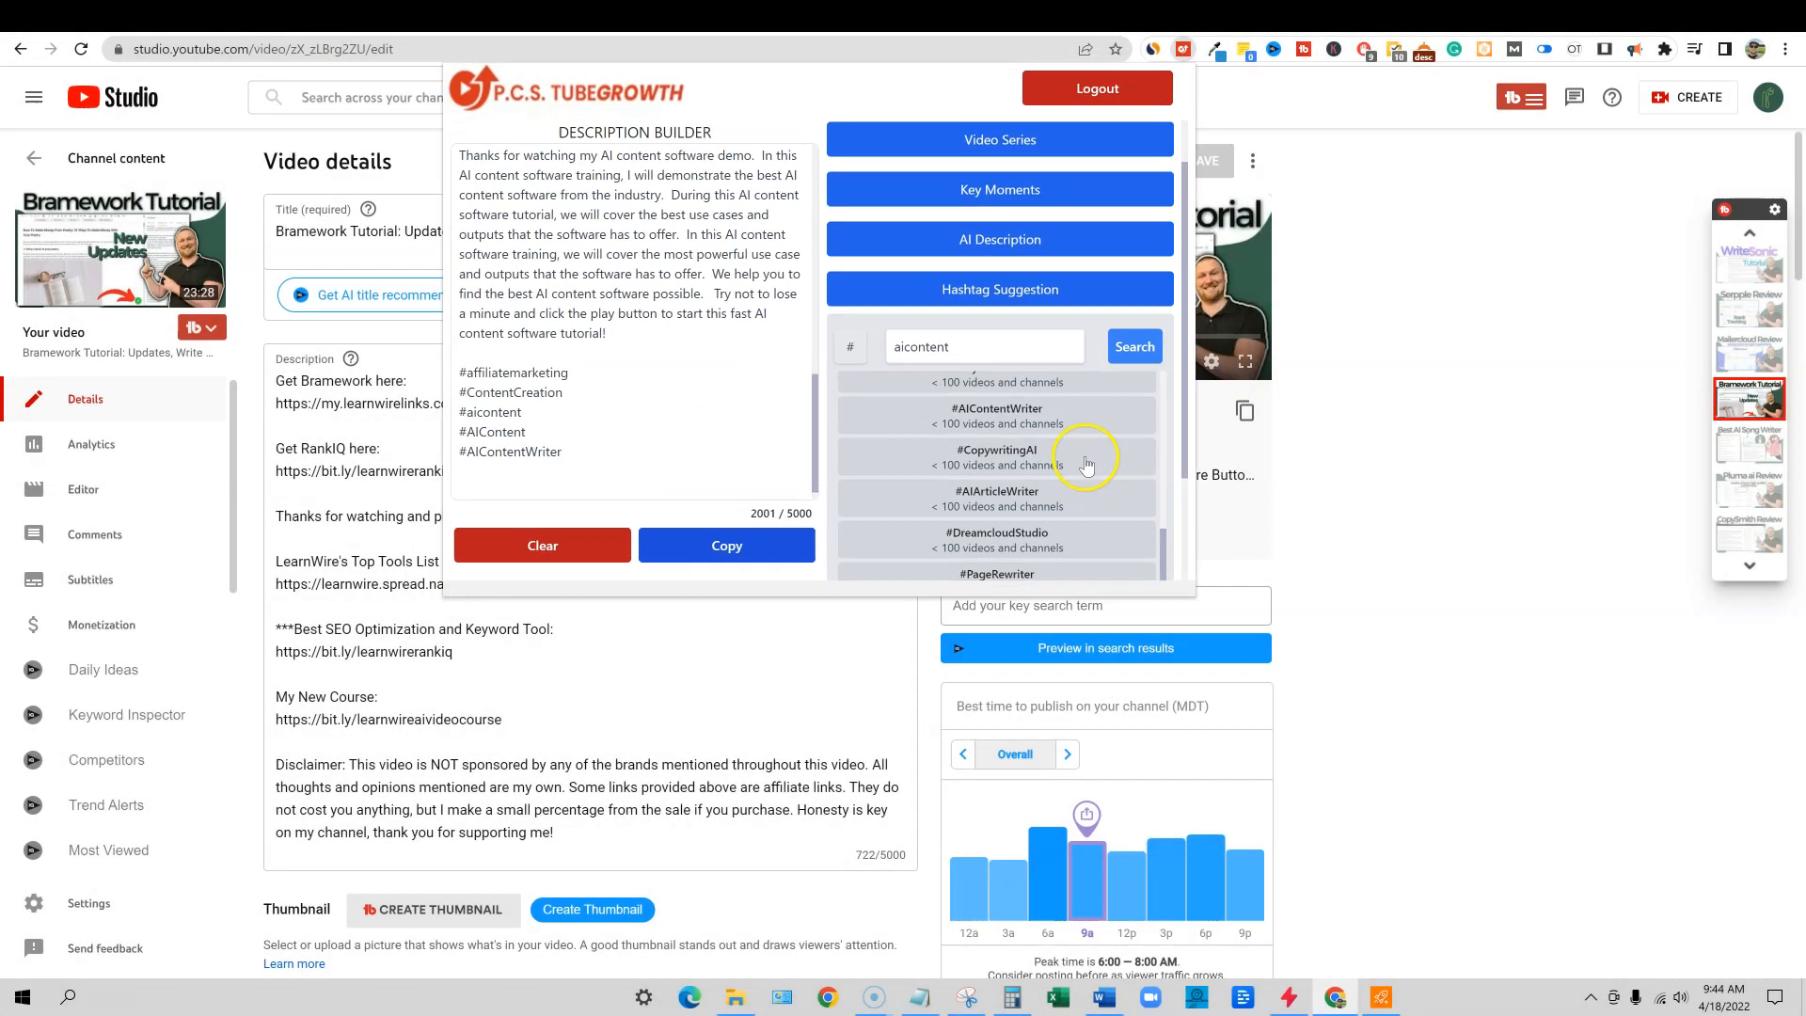
# - Open the keyword suggestions and search them for "bramework"
pyautogui.scroll(-3, 1215, 747)
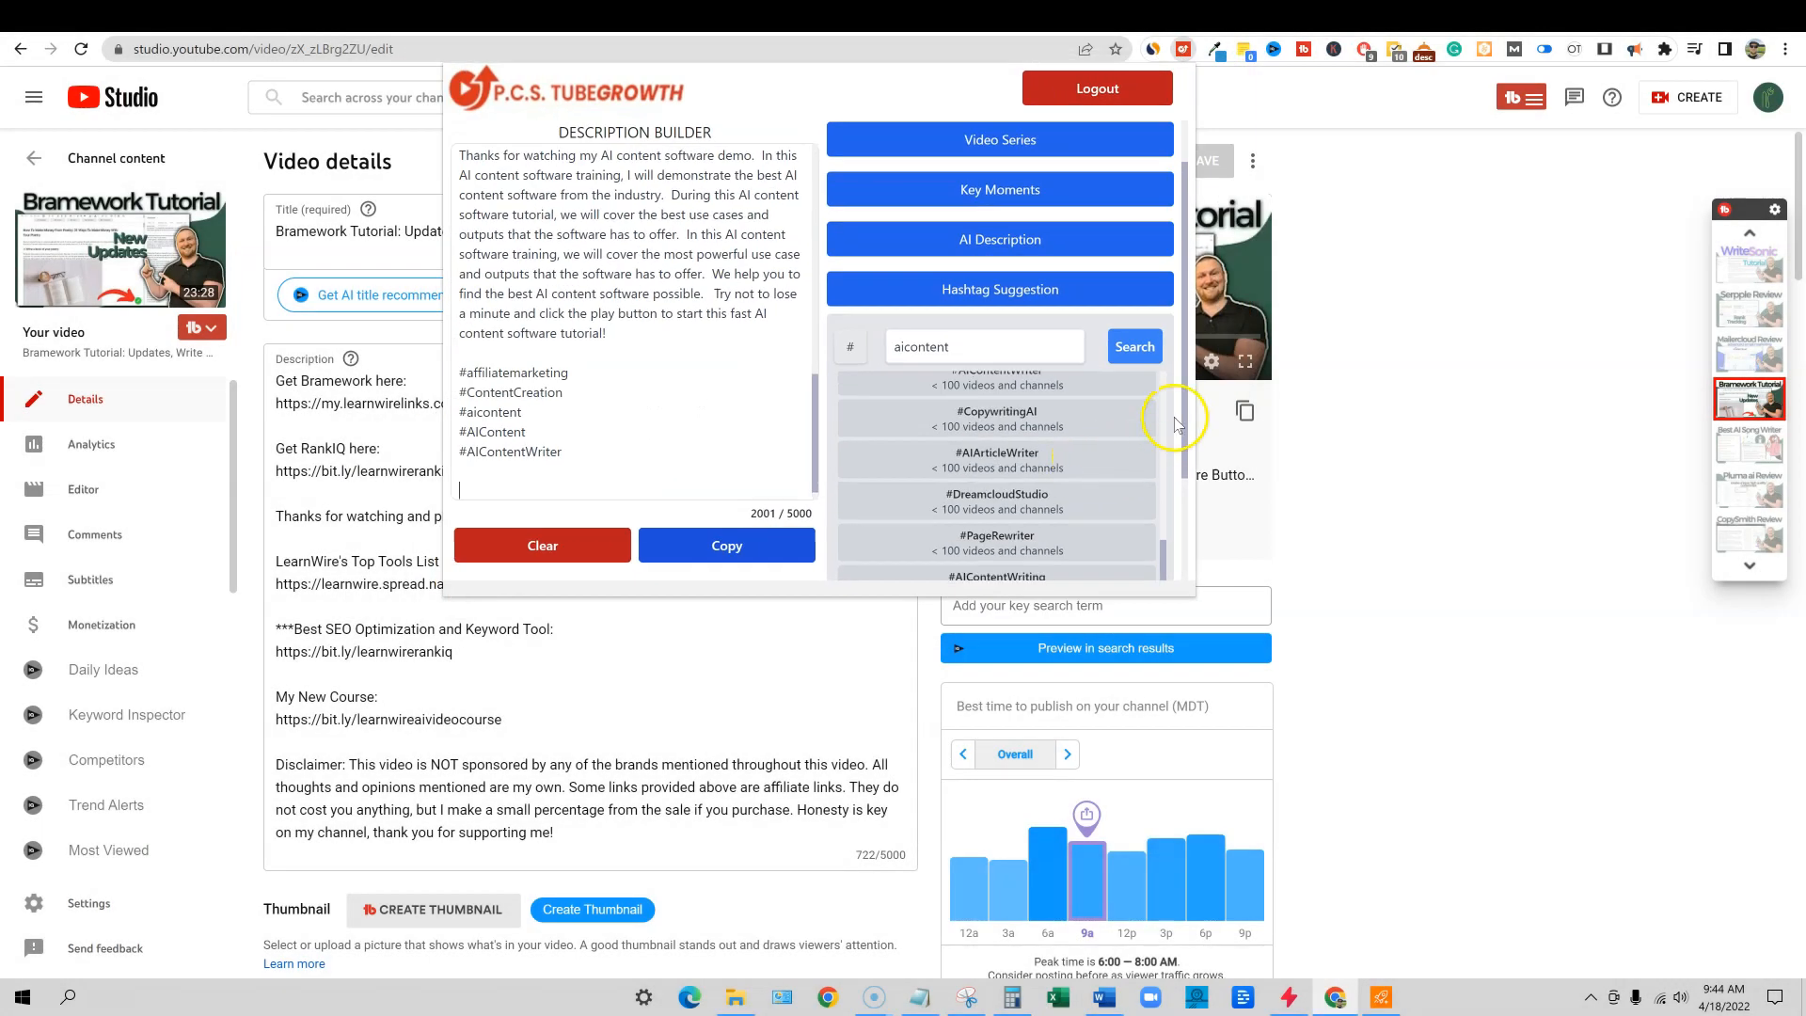
pyautogui.moveTo(1183, 418); pyautogui.dragTo(1189, 568)
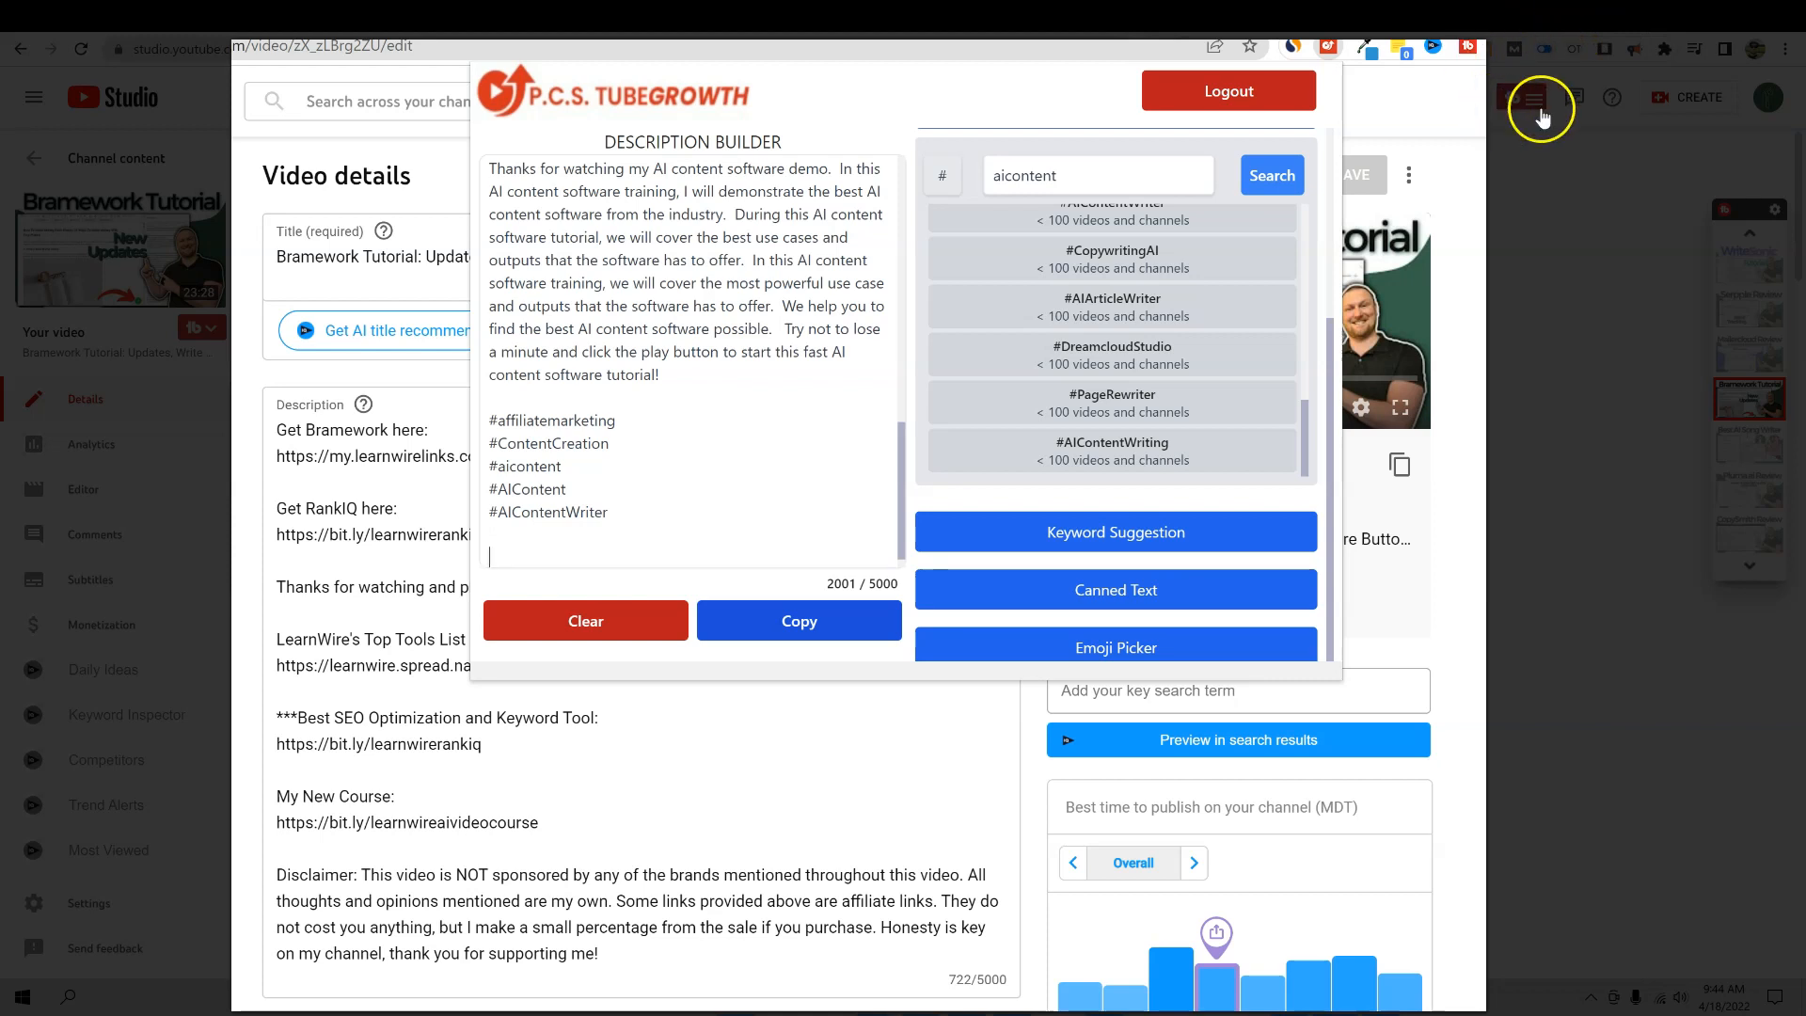
pyautogui.scroll(3, 1289, 349)
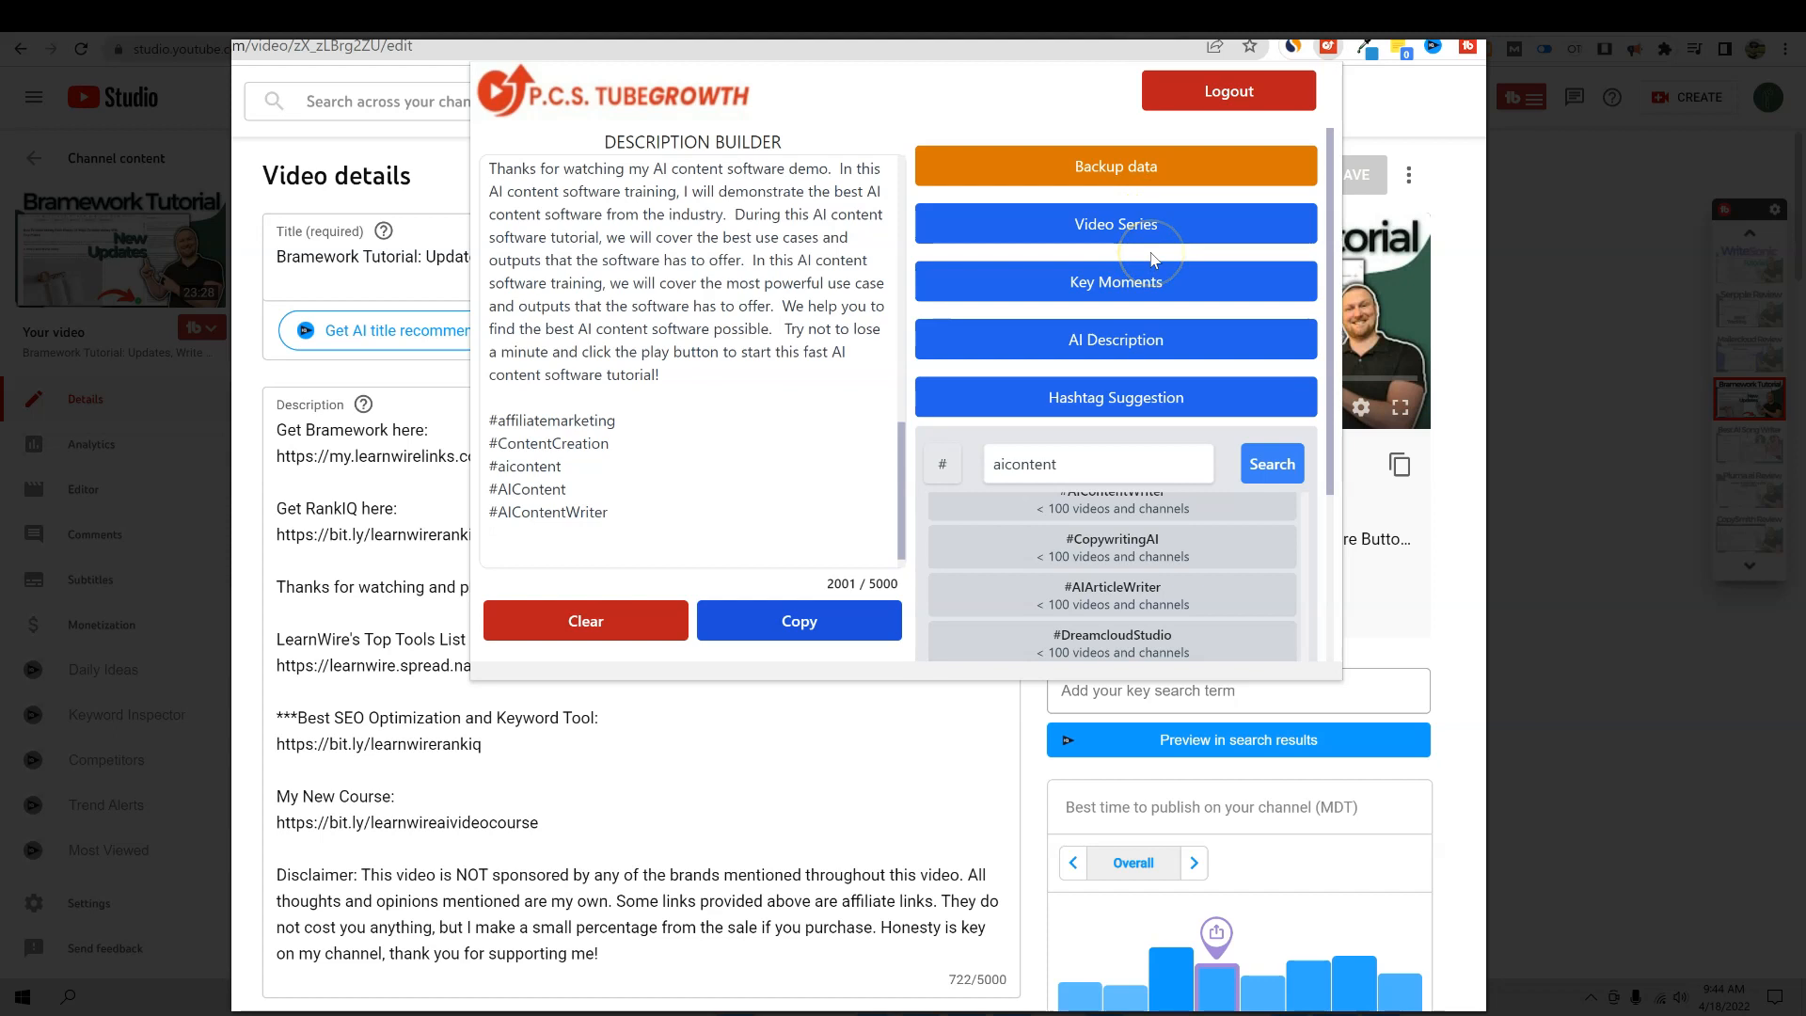
pyautogui.scroll(-5, 1315, 459)
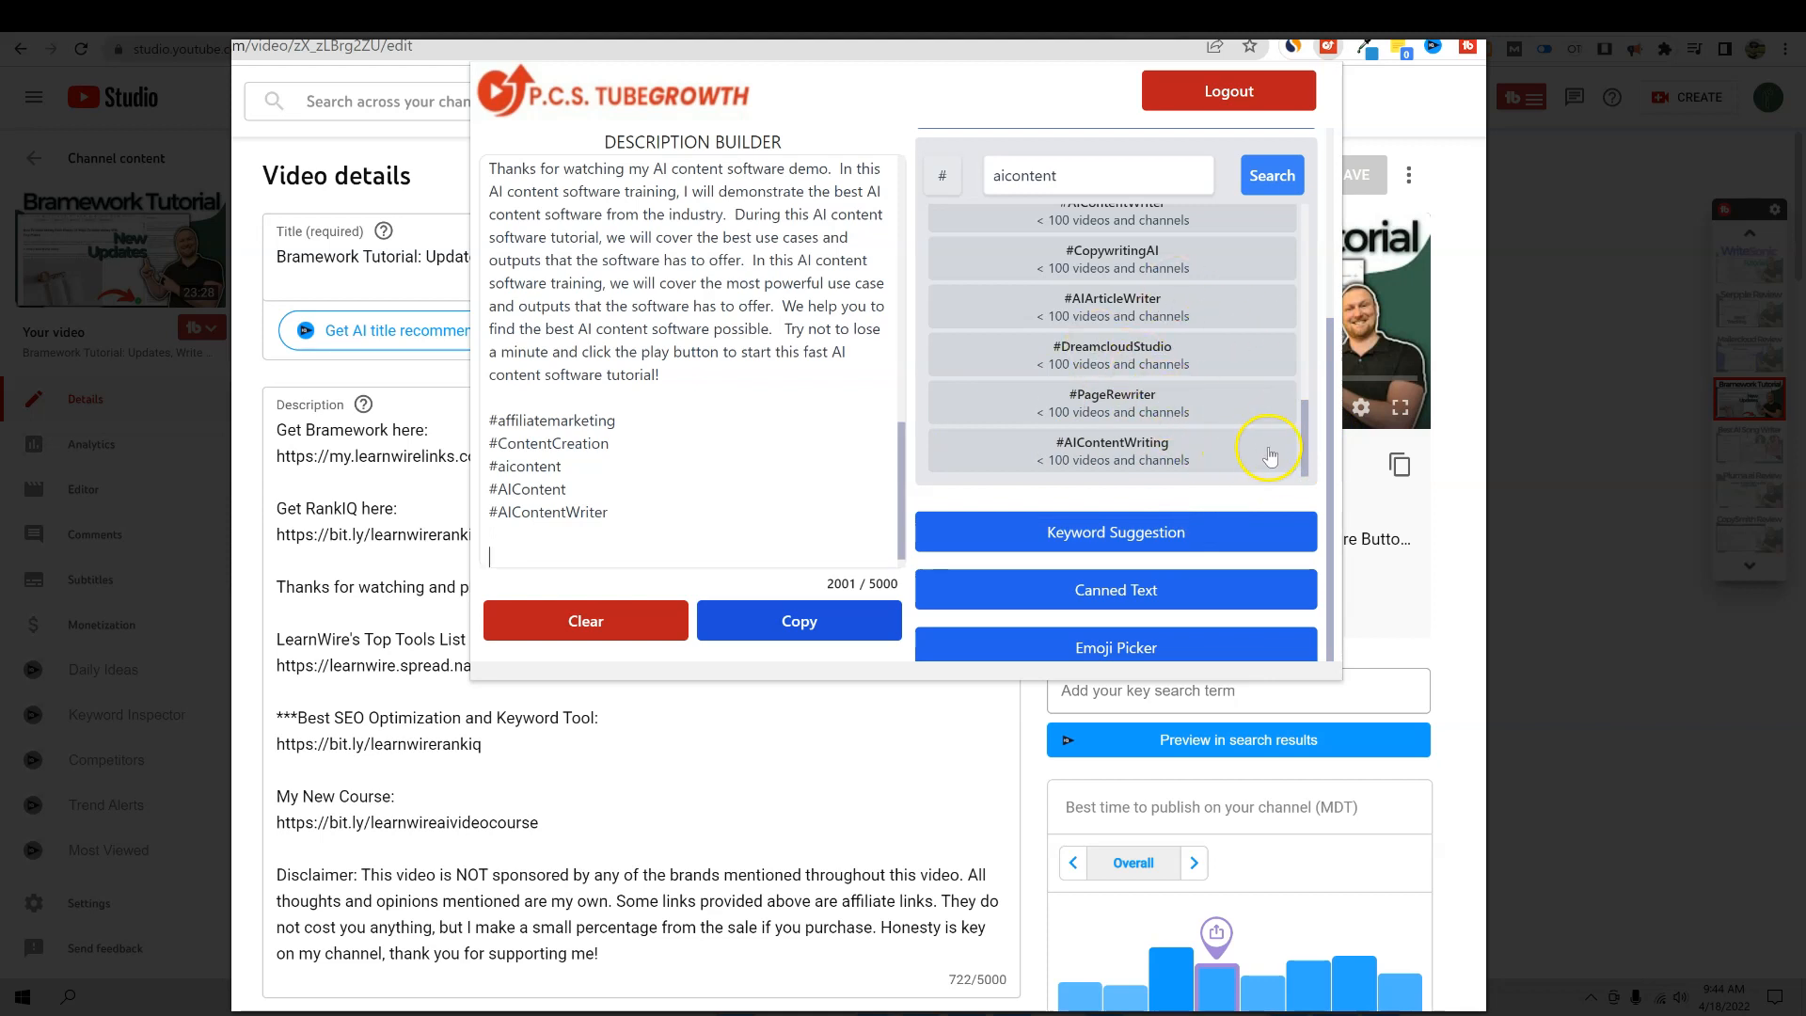
pyautogui.click(1162, 536)
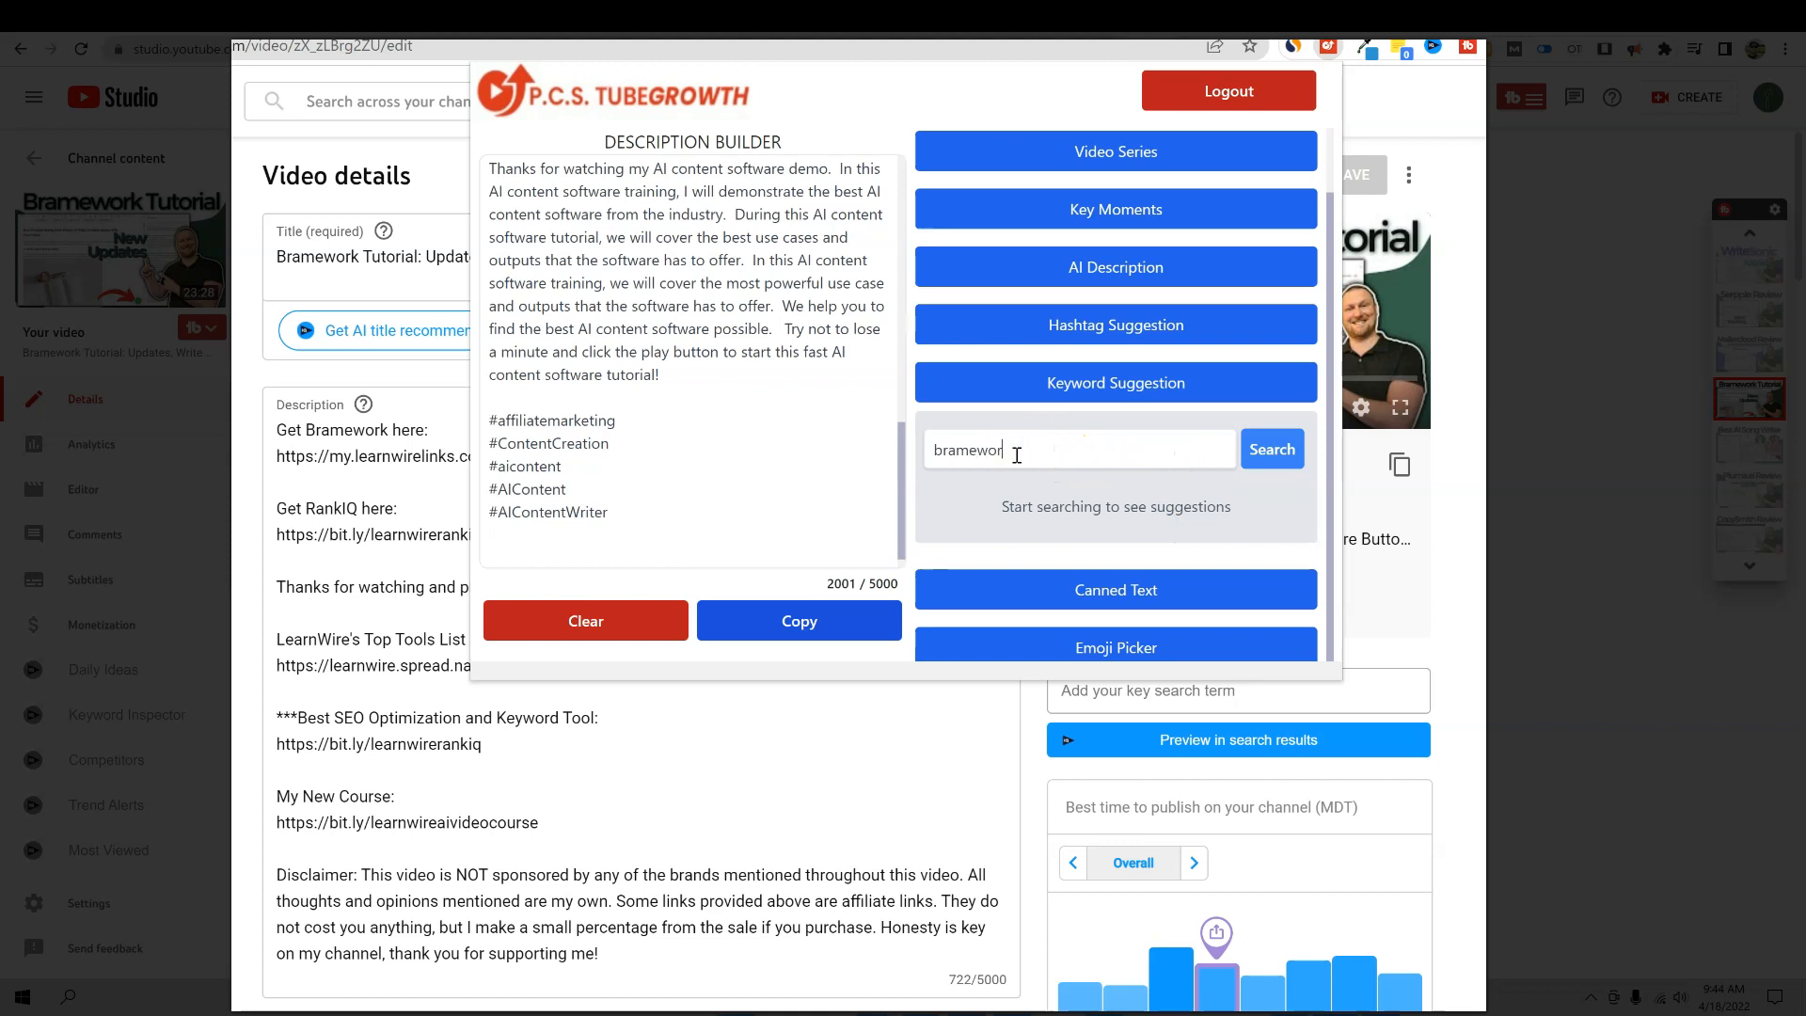
pyautogui.click(1242, 441)
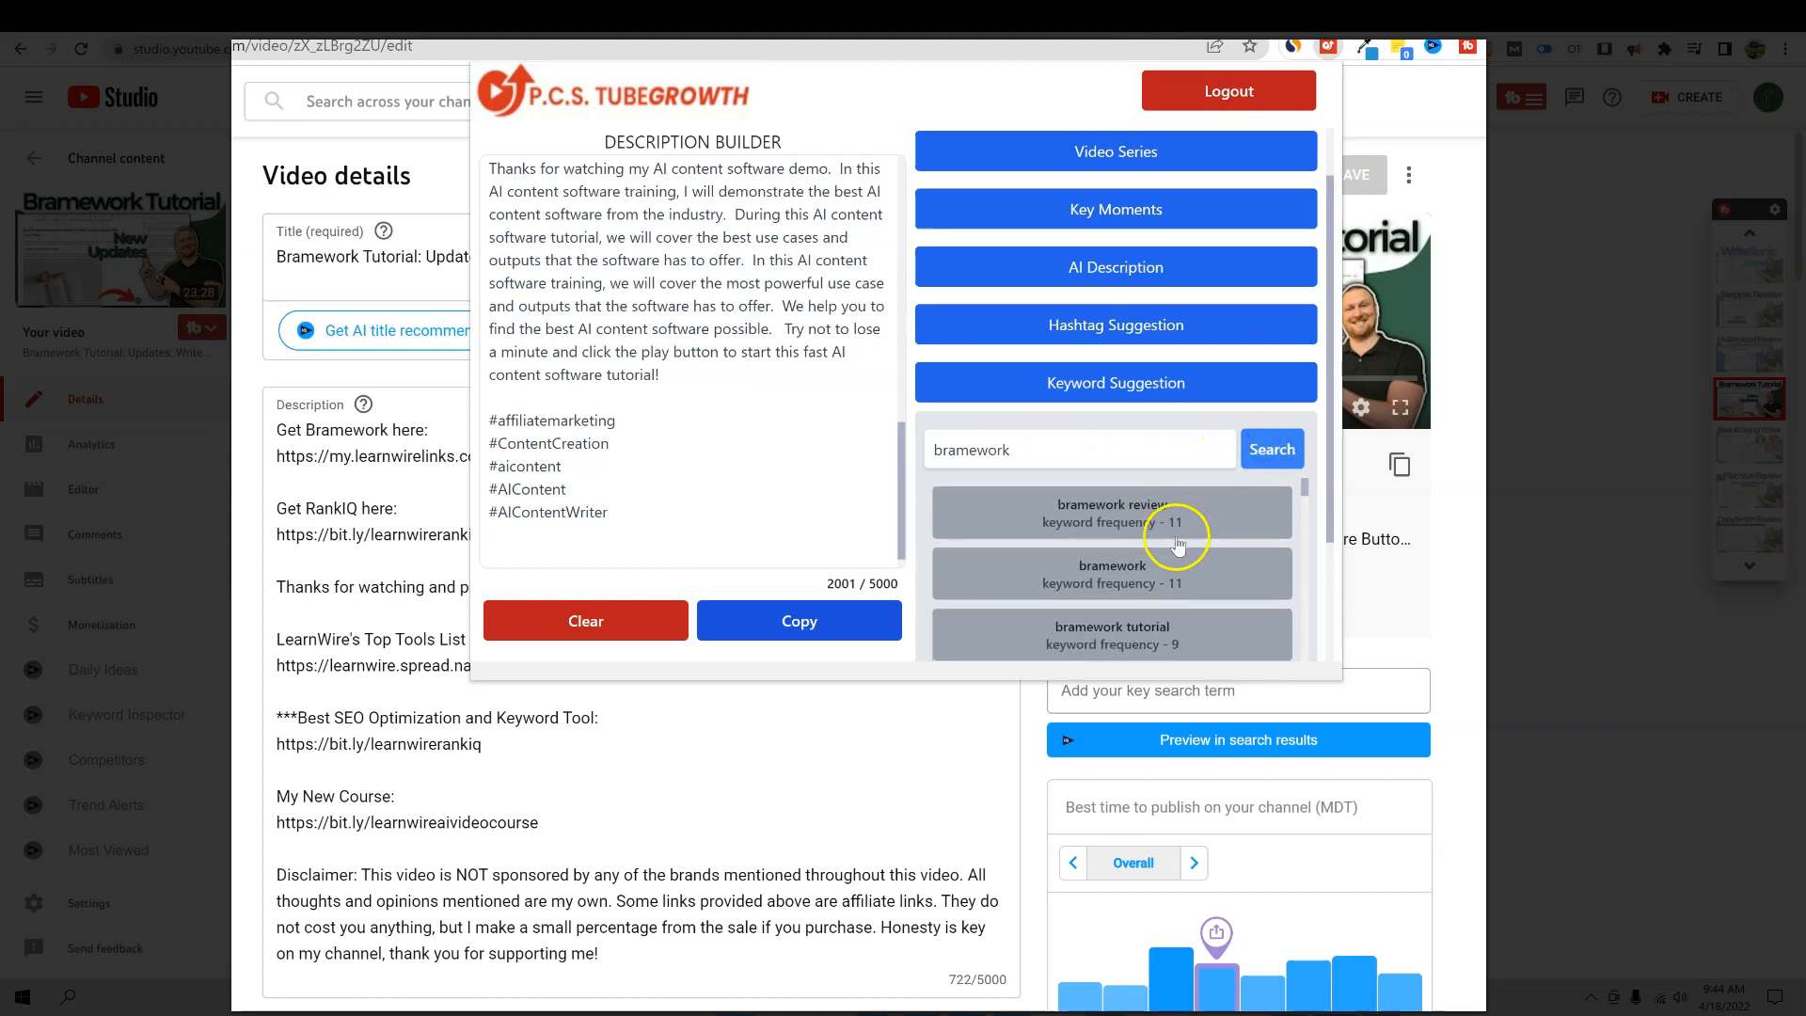
# - Add the suggested keywords bramework review, bramework, bramework tutorial, bramework lifetime deal and appsumo to the end of the description
pyautogui.scroll(-1, 1213, 590)
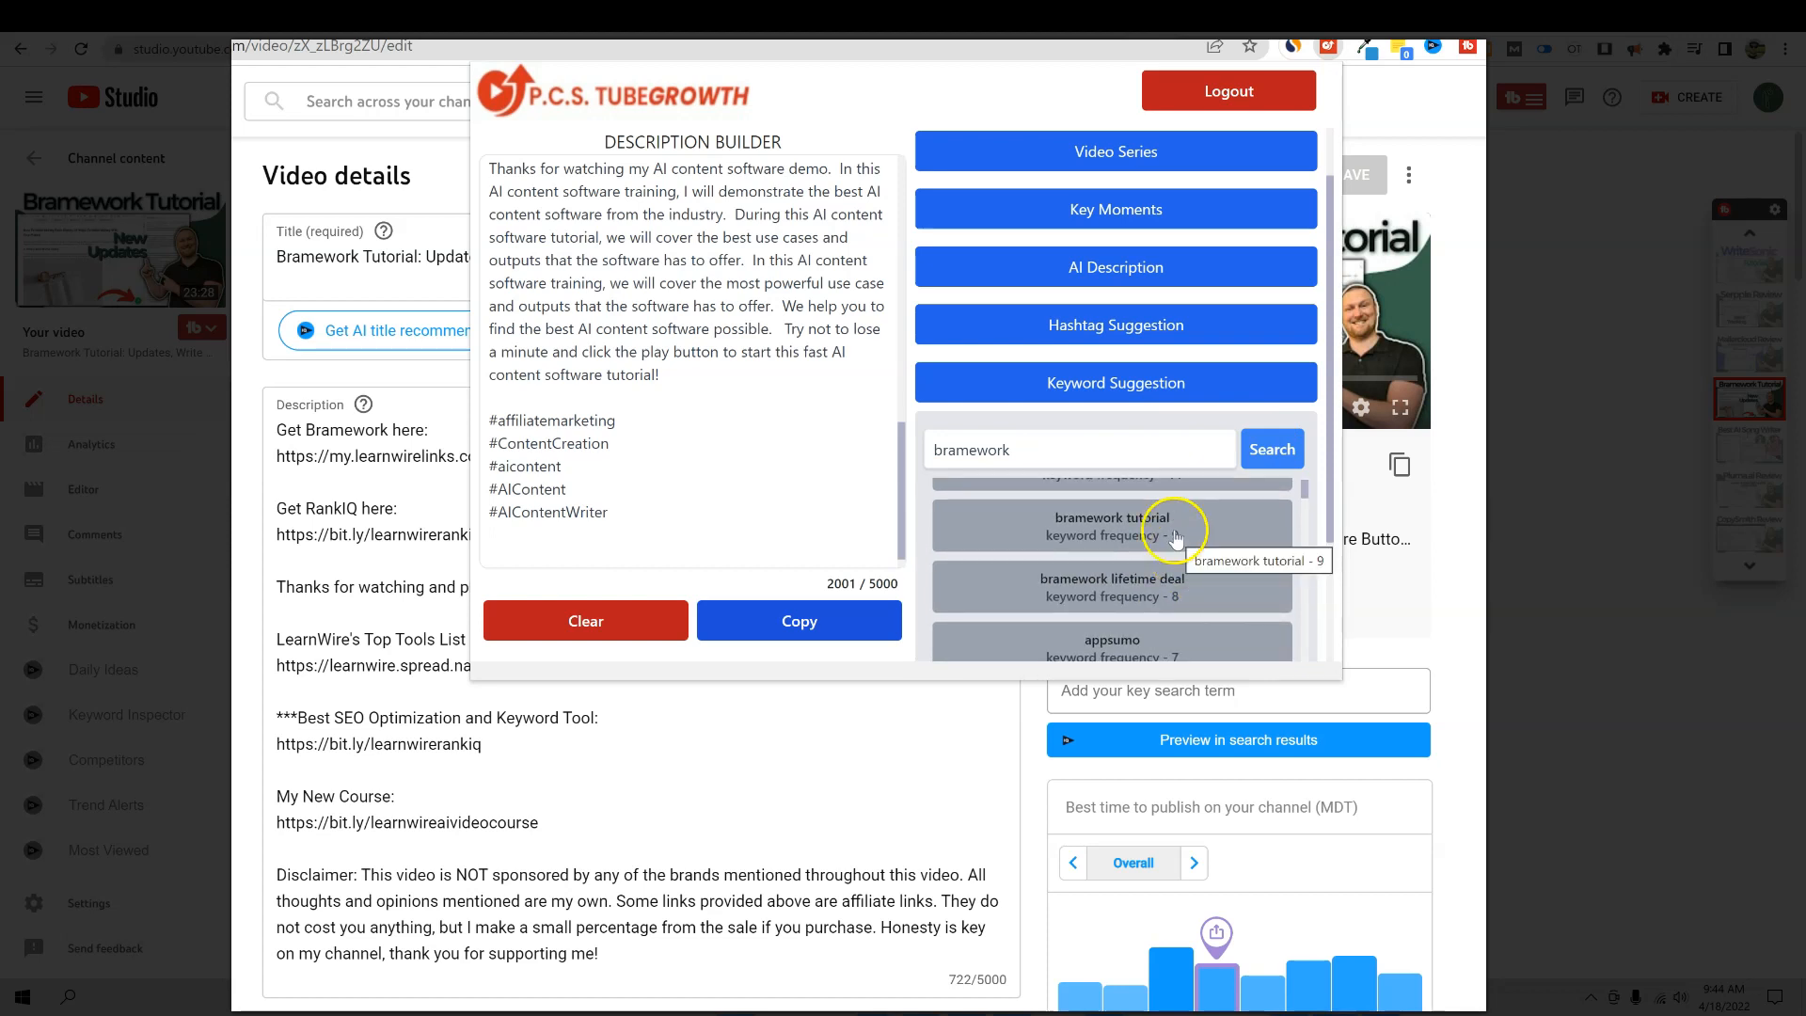
pyautogui.click(550, 551)
pyautogui.scroll(3, 1119, 529)
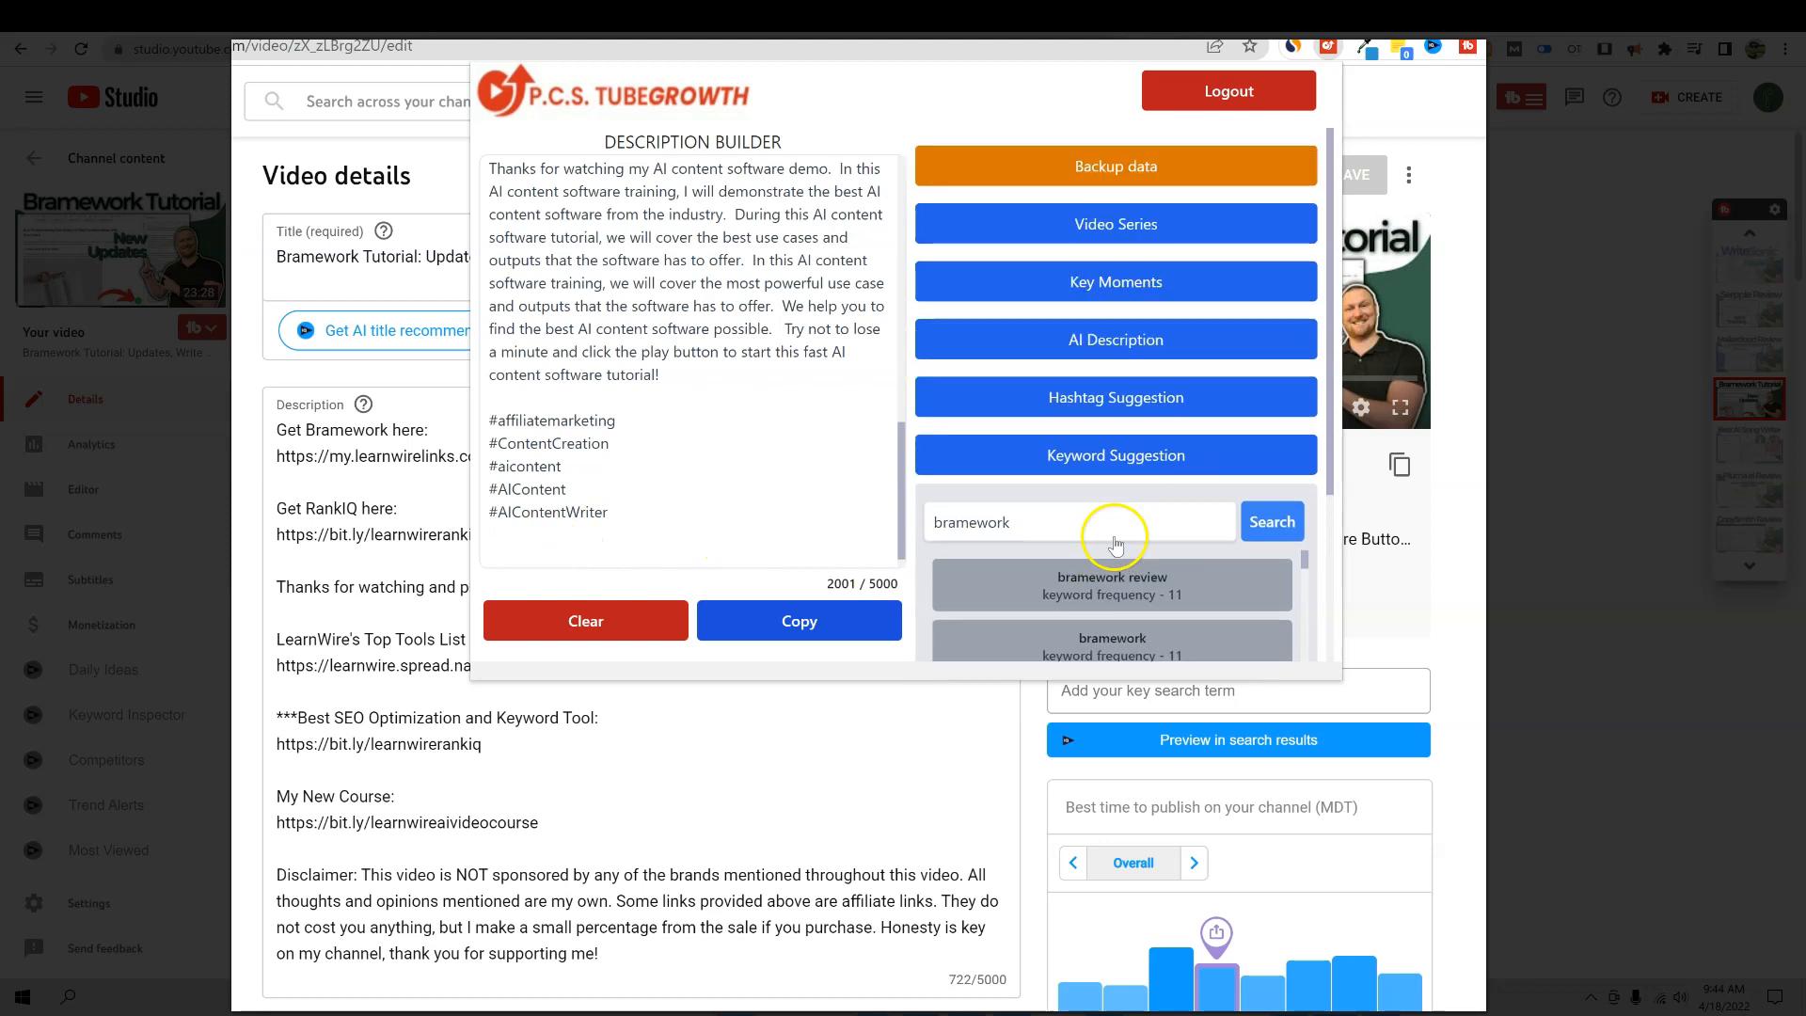
pyautogui.scroll(-2, 1317, 574)
pyautogui.click(1181, 472)
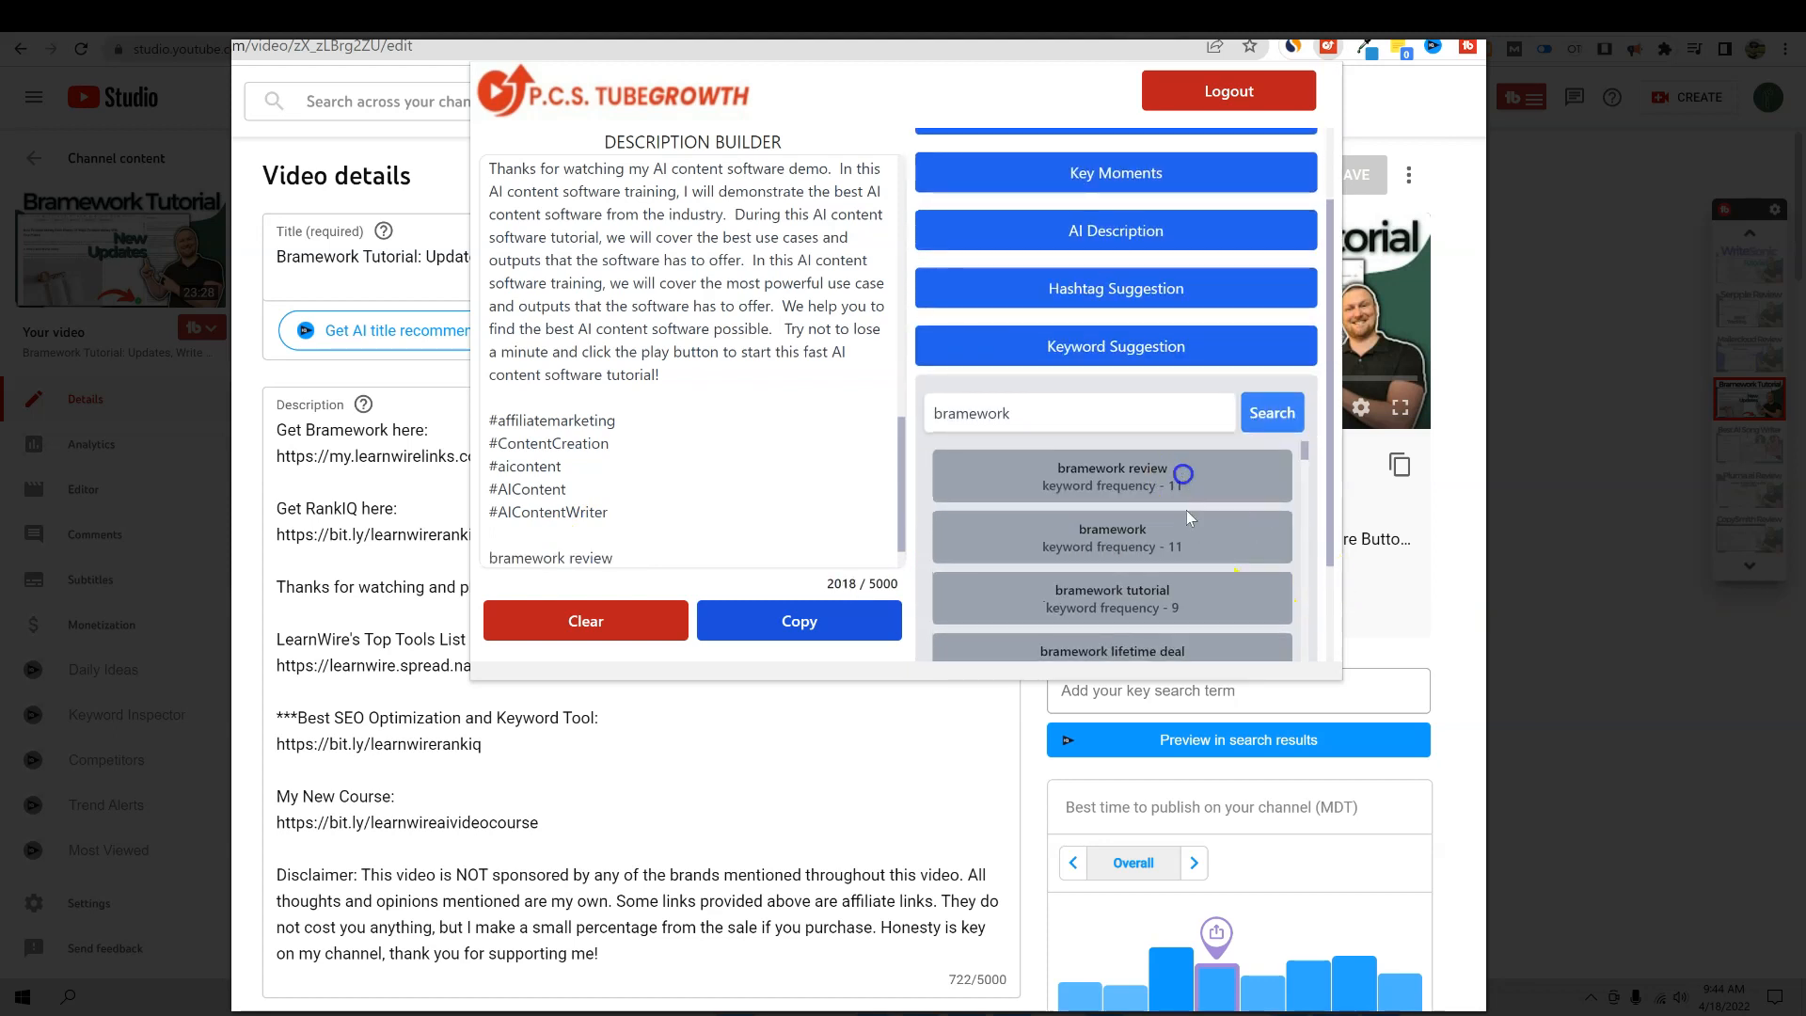
pyautogui.click(1190, 593)
pyautogui.scroll(-2, 1187, 574)
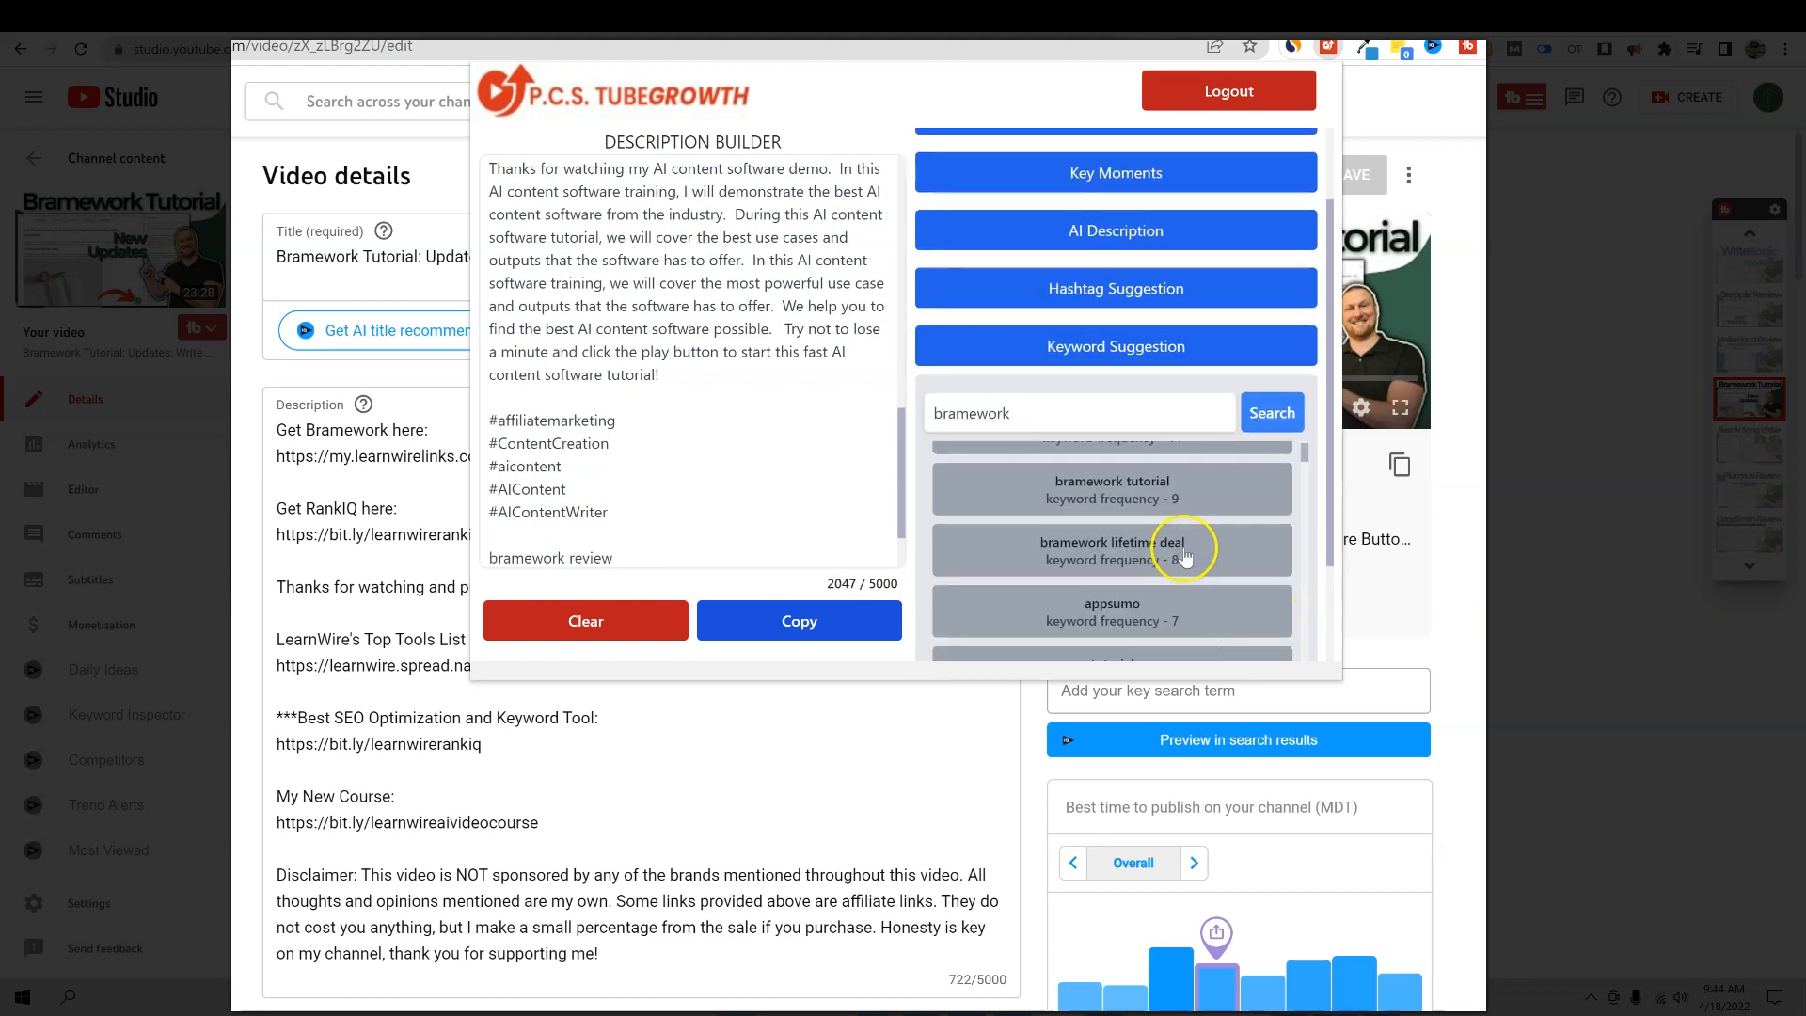
pyautogui.click(1202, 617)
pyautogui.scroll(-2, 1202, 609)
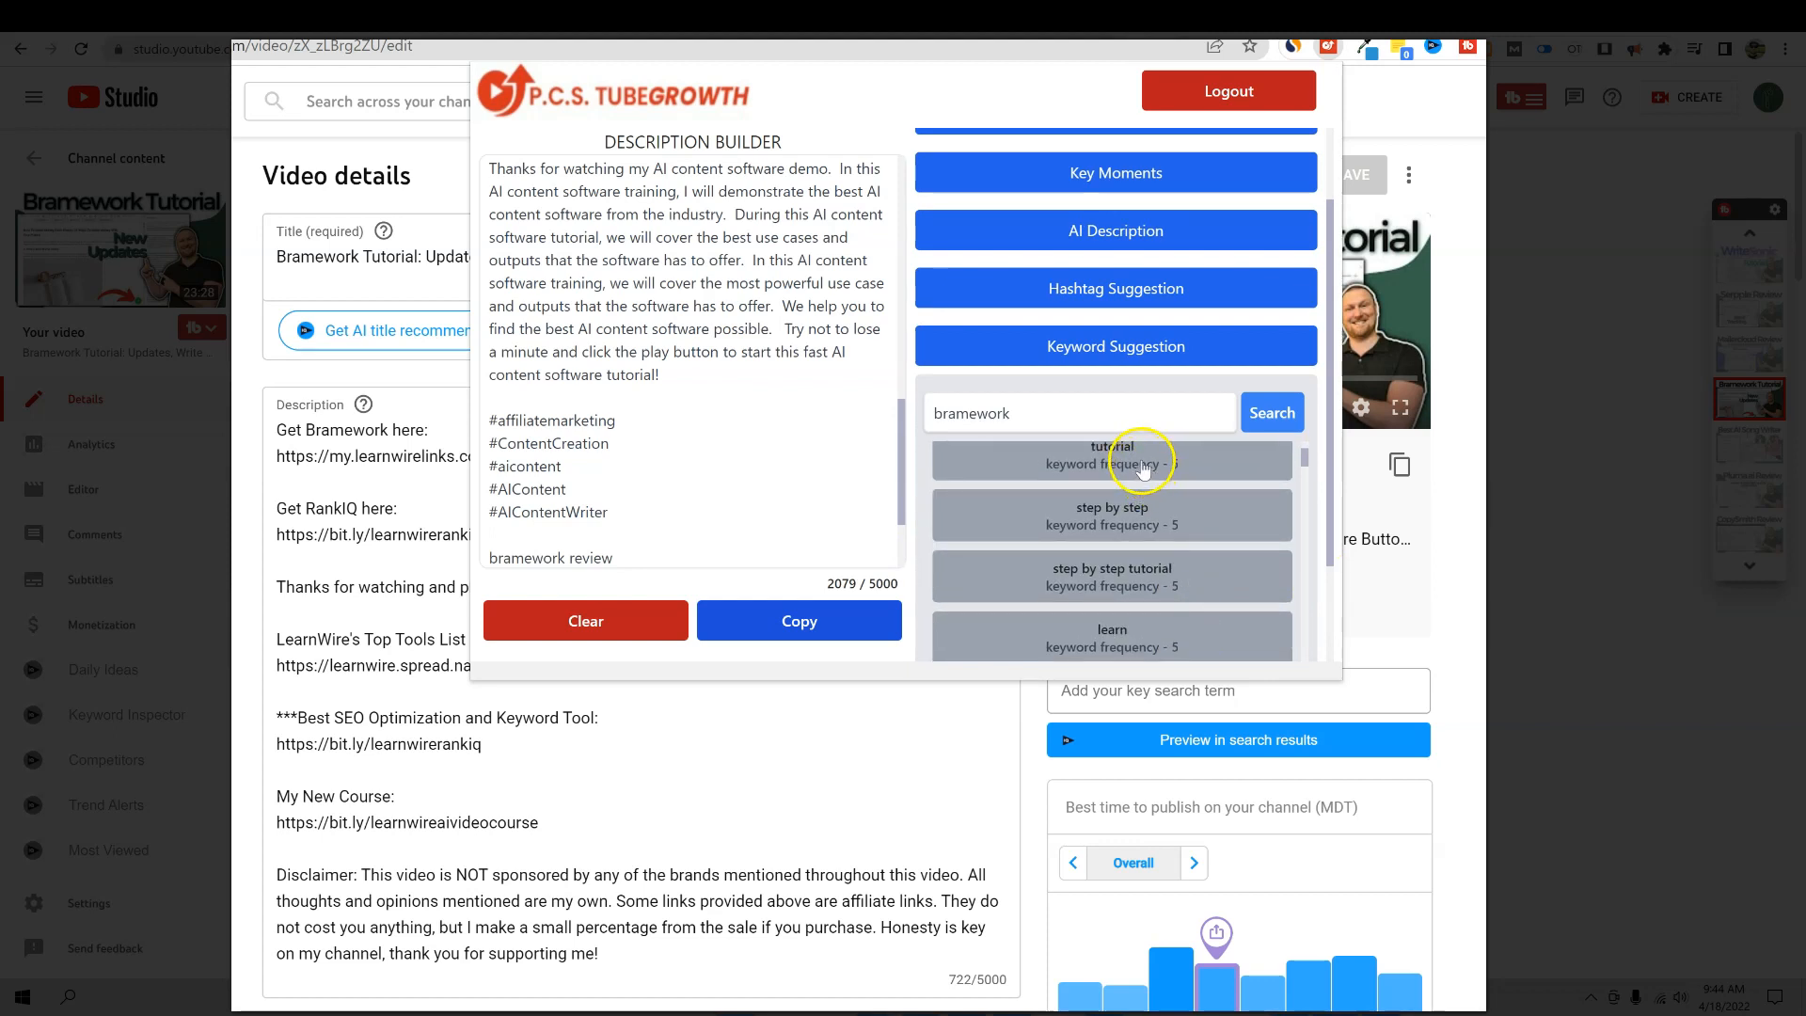
# - Append the consecutive keyword suggestions from "tutorial" through "how to use bramework" to the description
pyautogui.scroll(-2, 1141, 625)
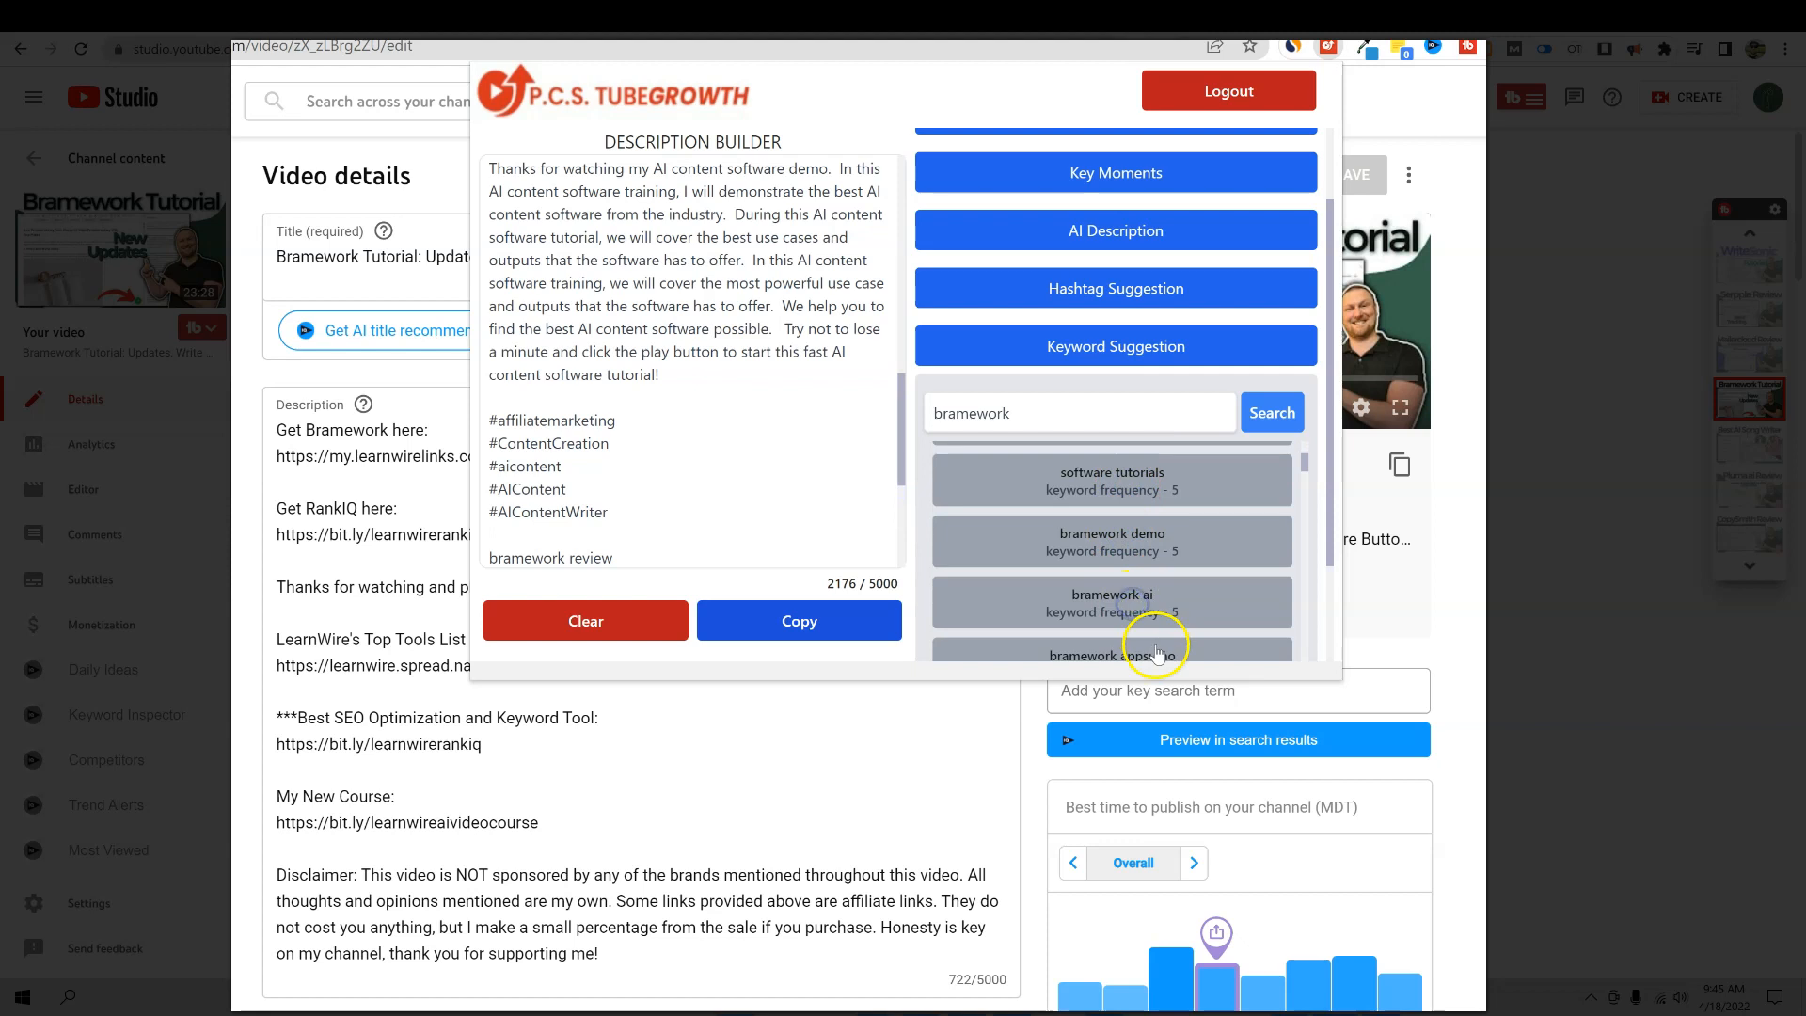
pyautogui.scroll(-2, 1157, 652)
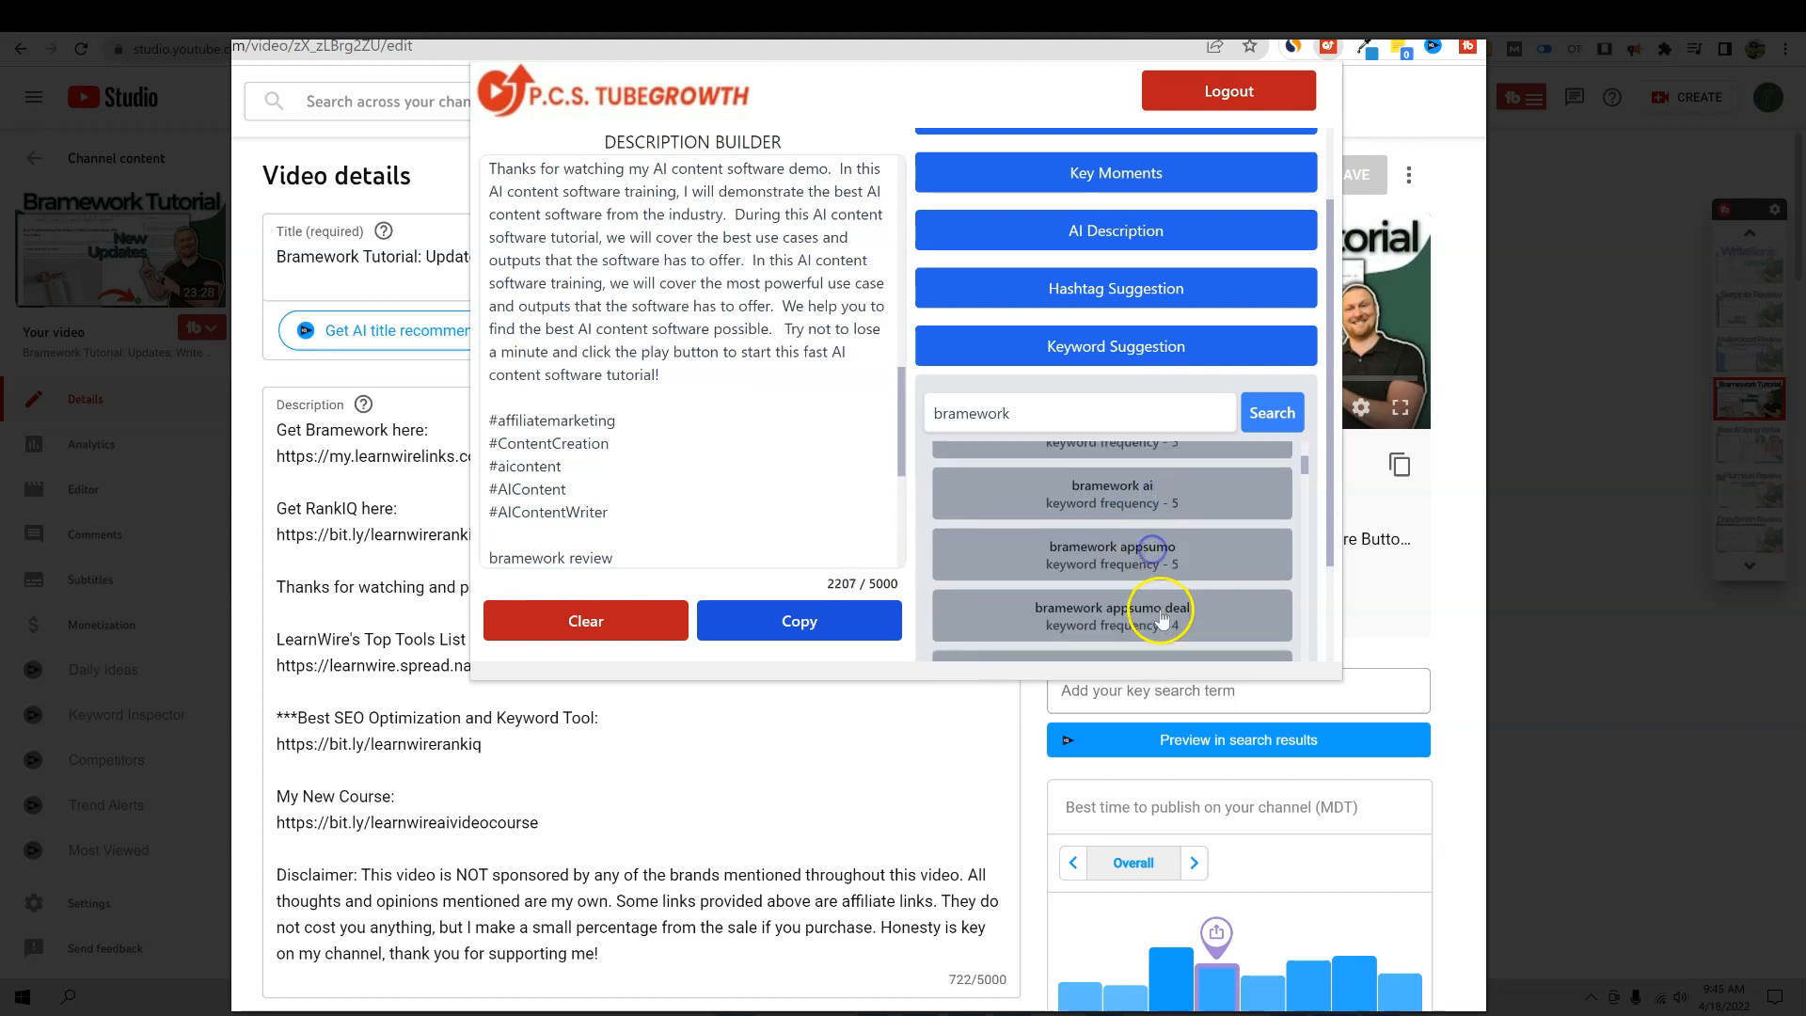
pyautogui.click(1162, 618)
pyautogui.scroll(-2, 1159, 564)
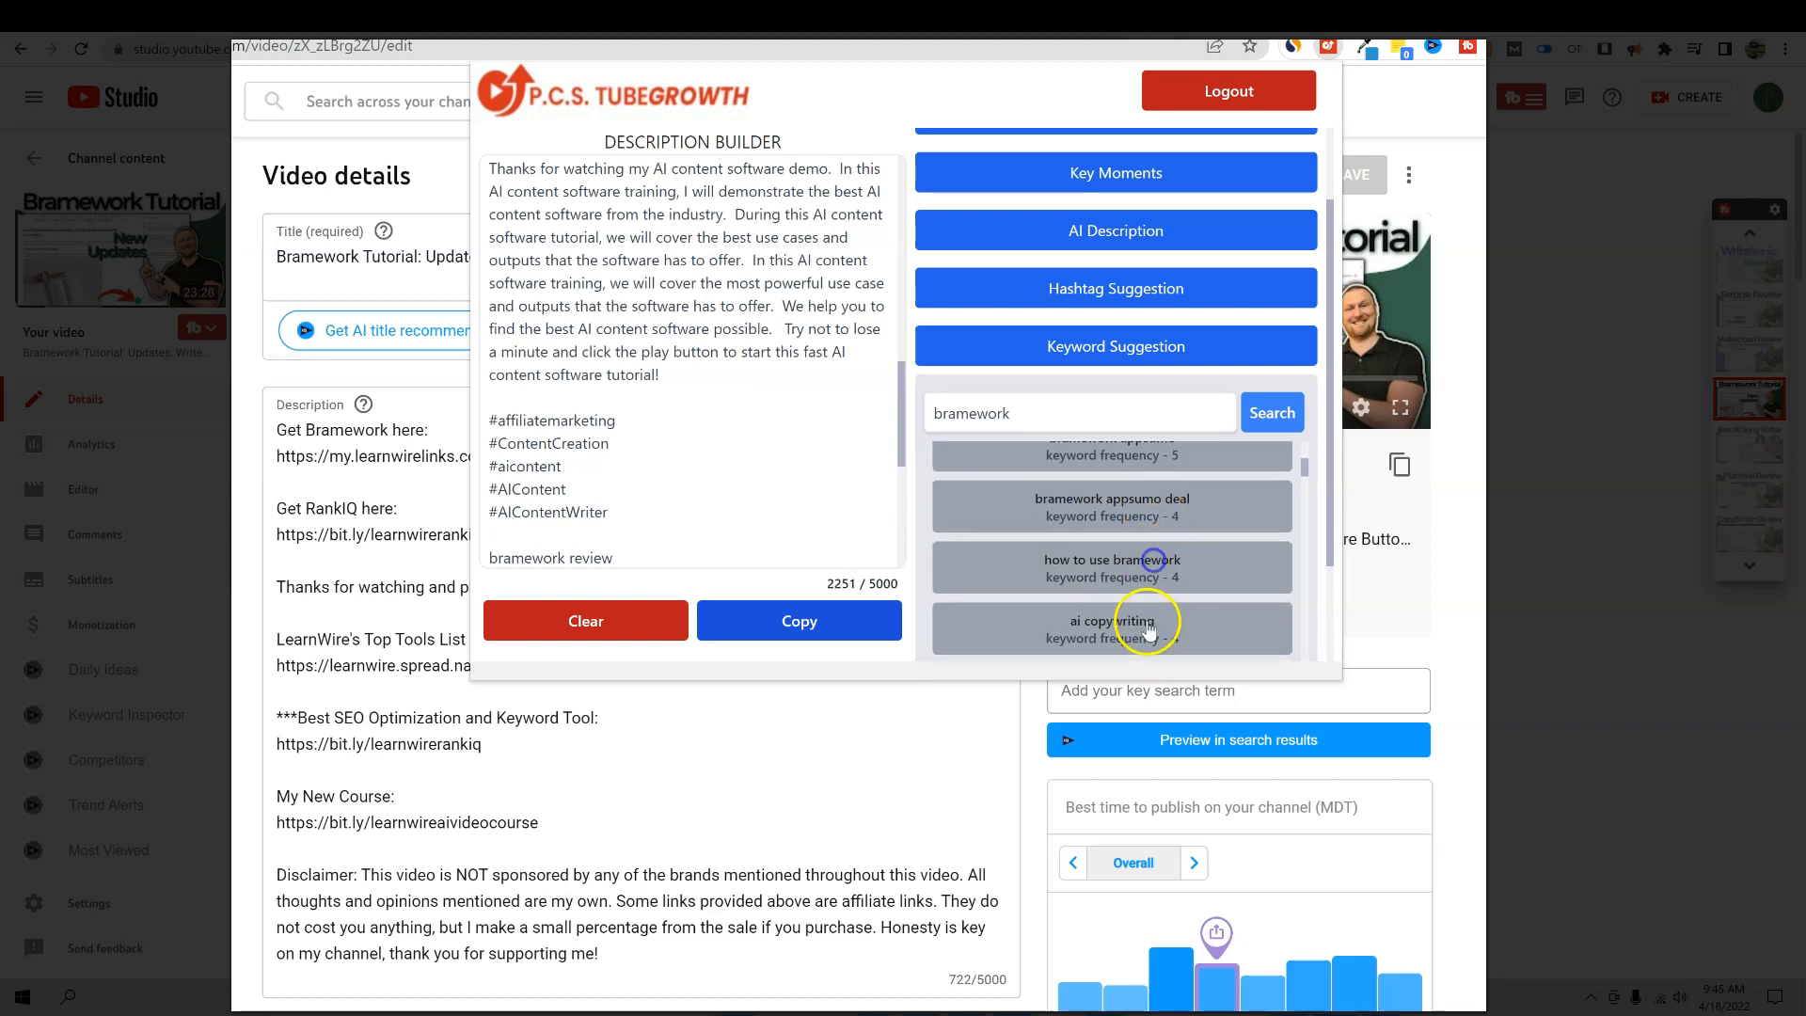
# - Add the suggested keywords ai copywriting, ai copywriting software, video and sharing, and look through the remaining suggestions
pyautogui.click(1148, 627)
pyautogui.scroll(-2, 1149, 564)
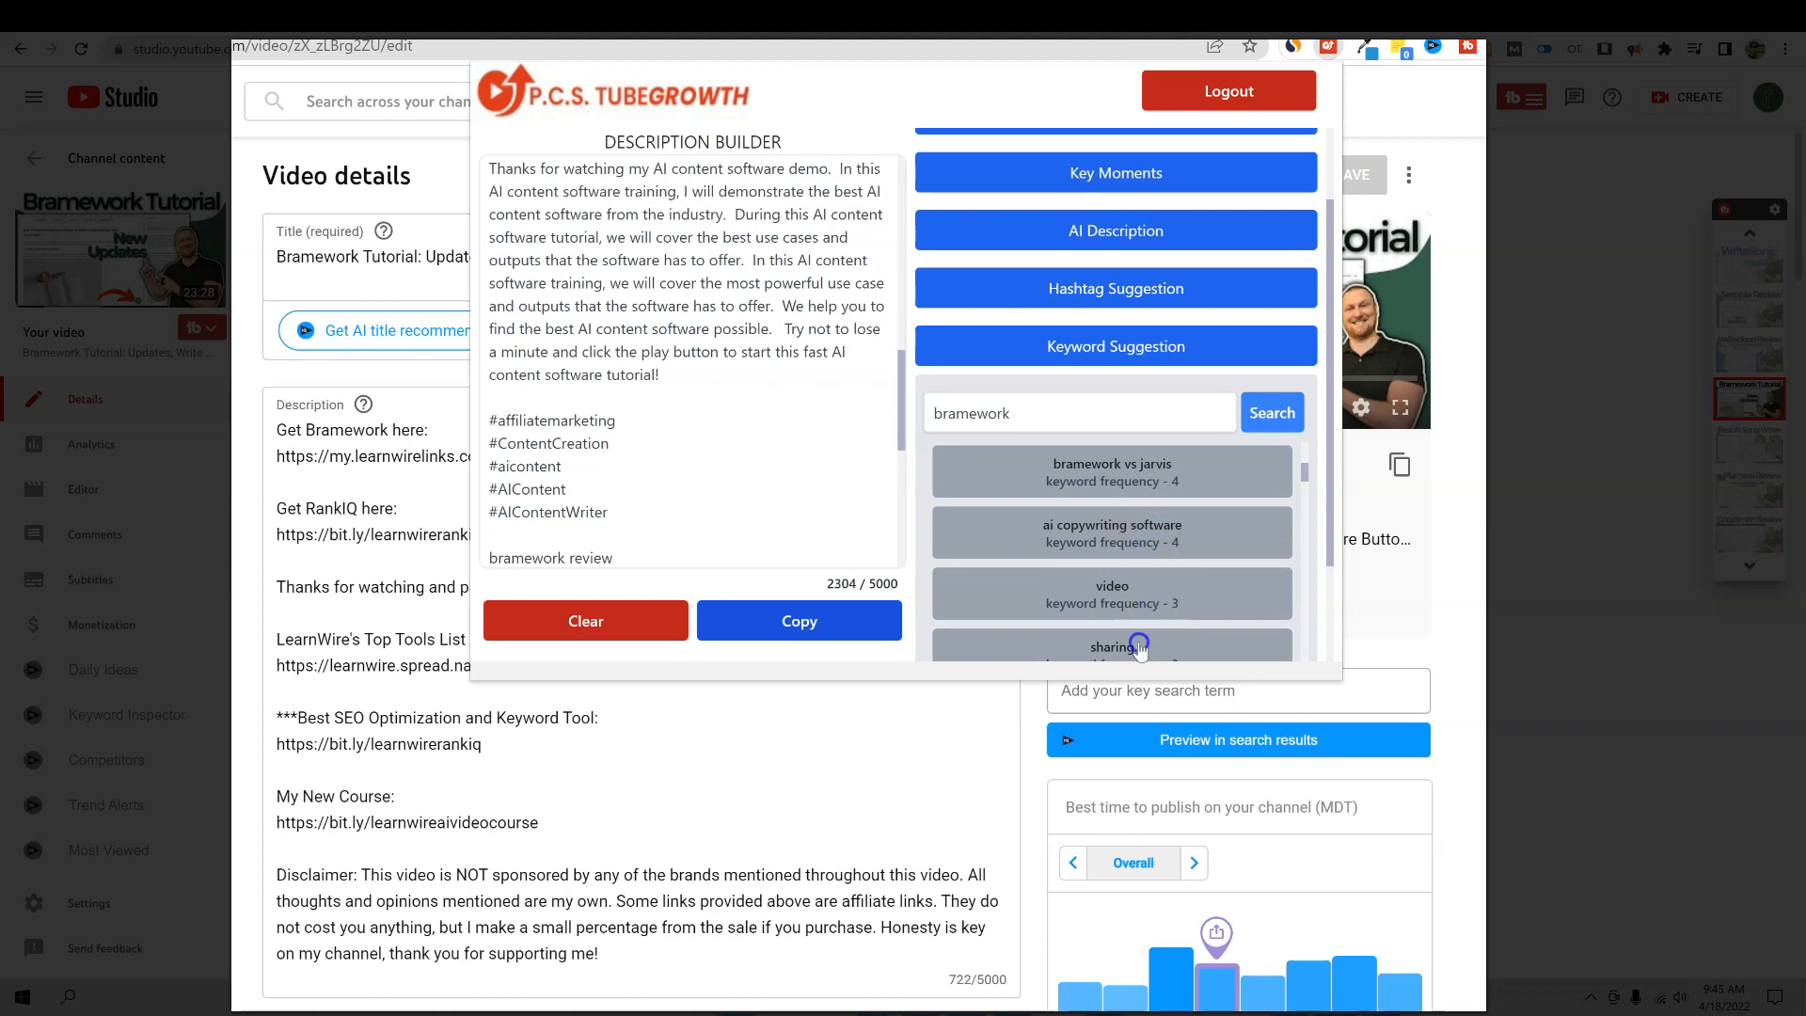
pyautogui.scroll(-5, 705, 499)
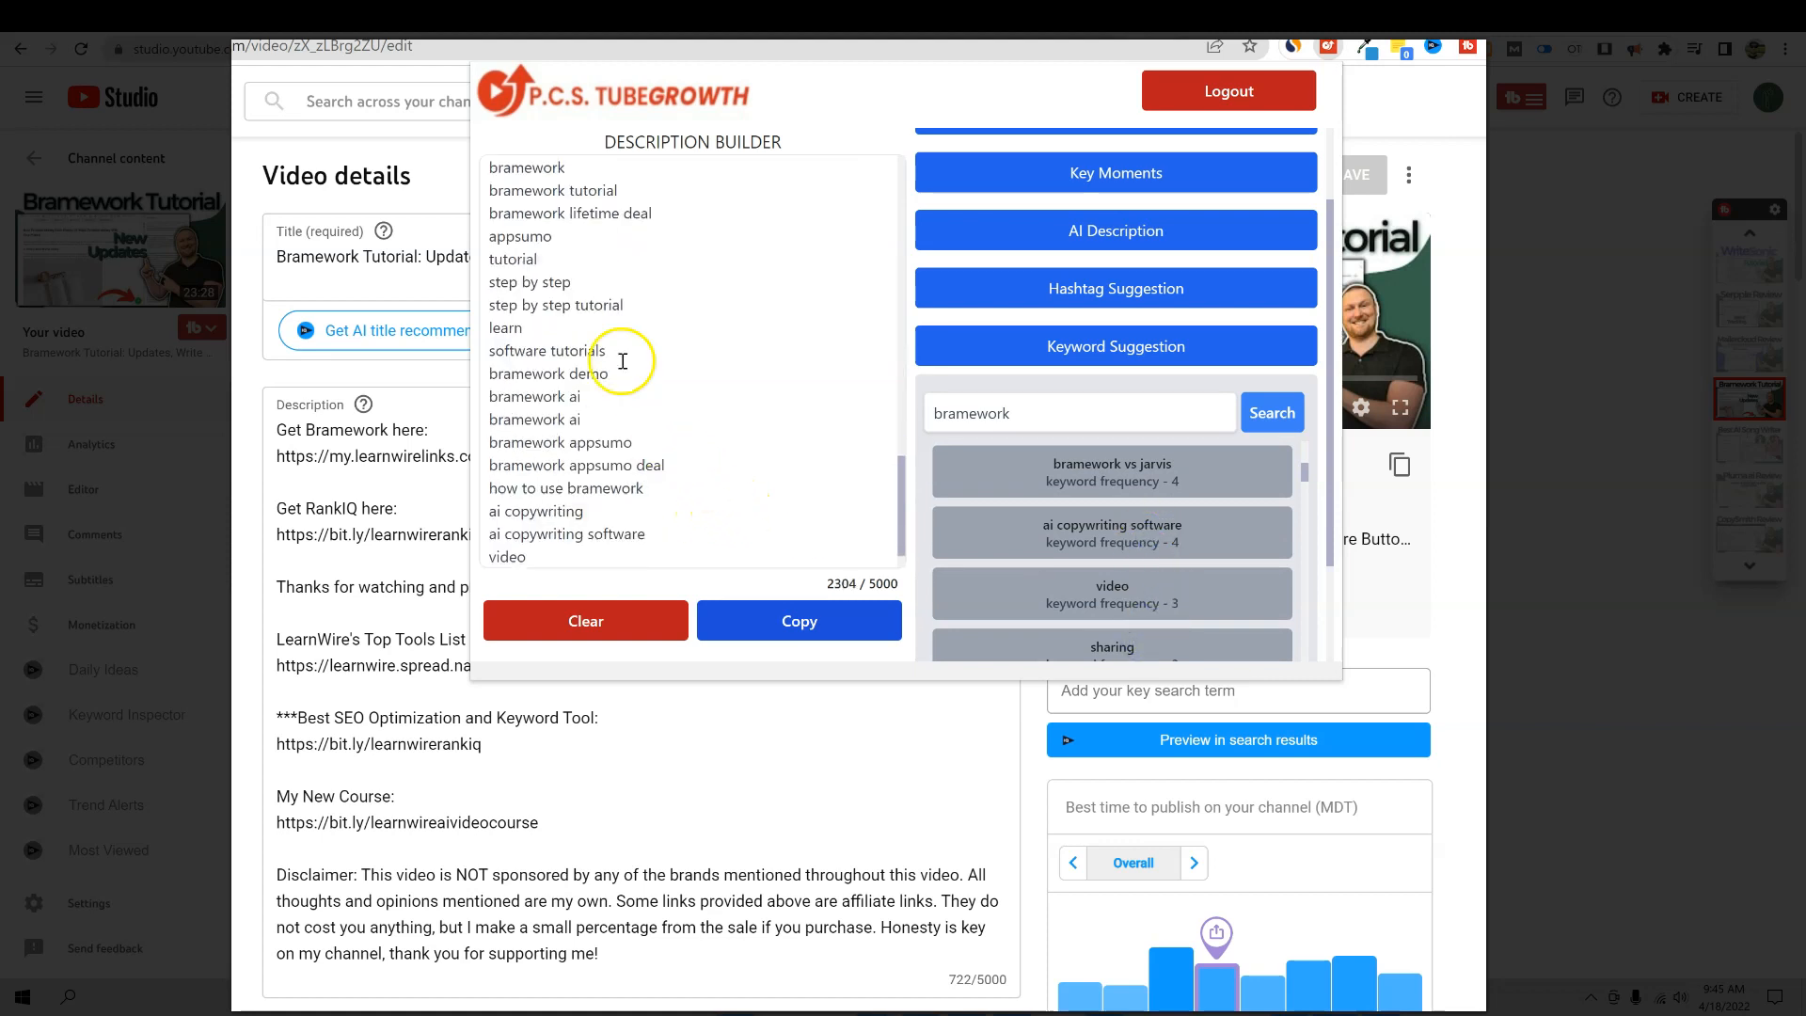
pyautogui.scroll(-3, 1129, 527)
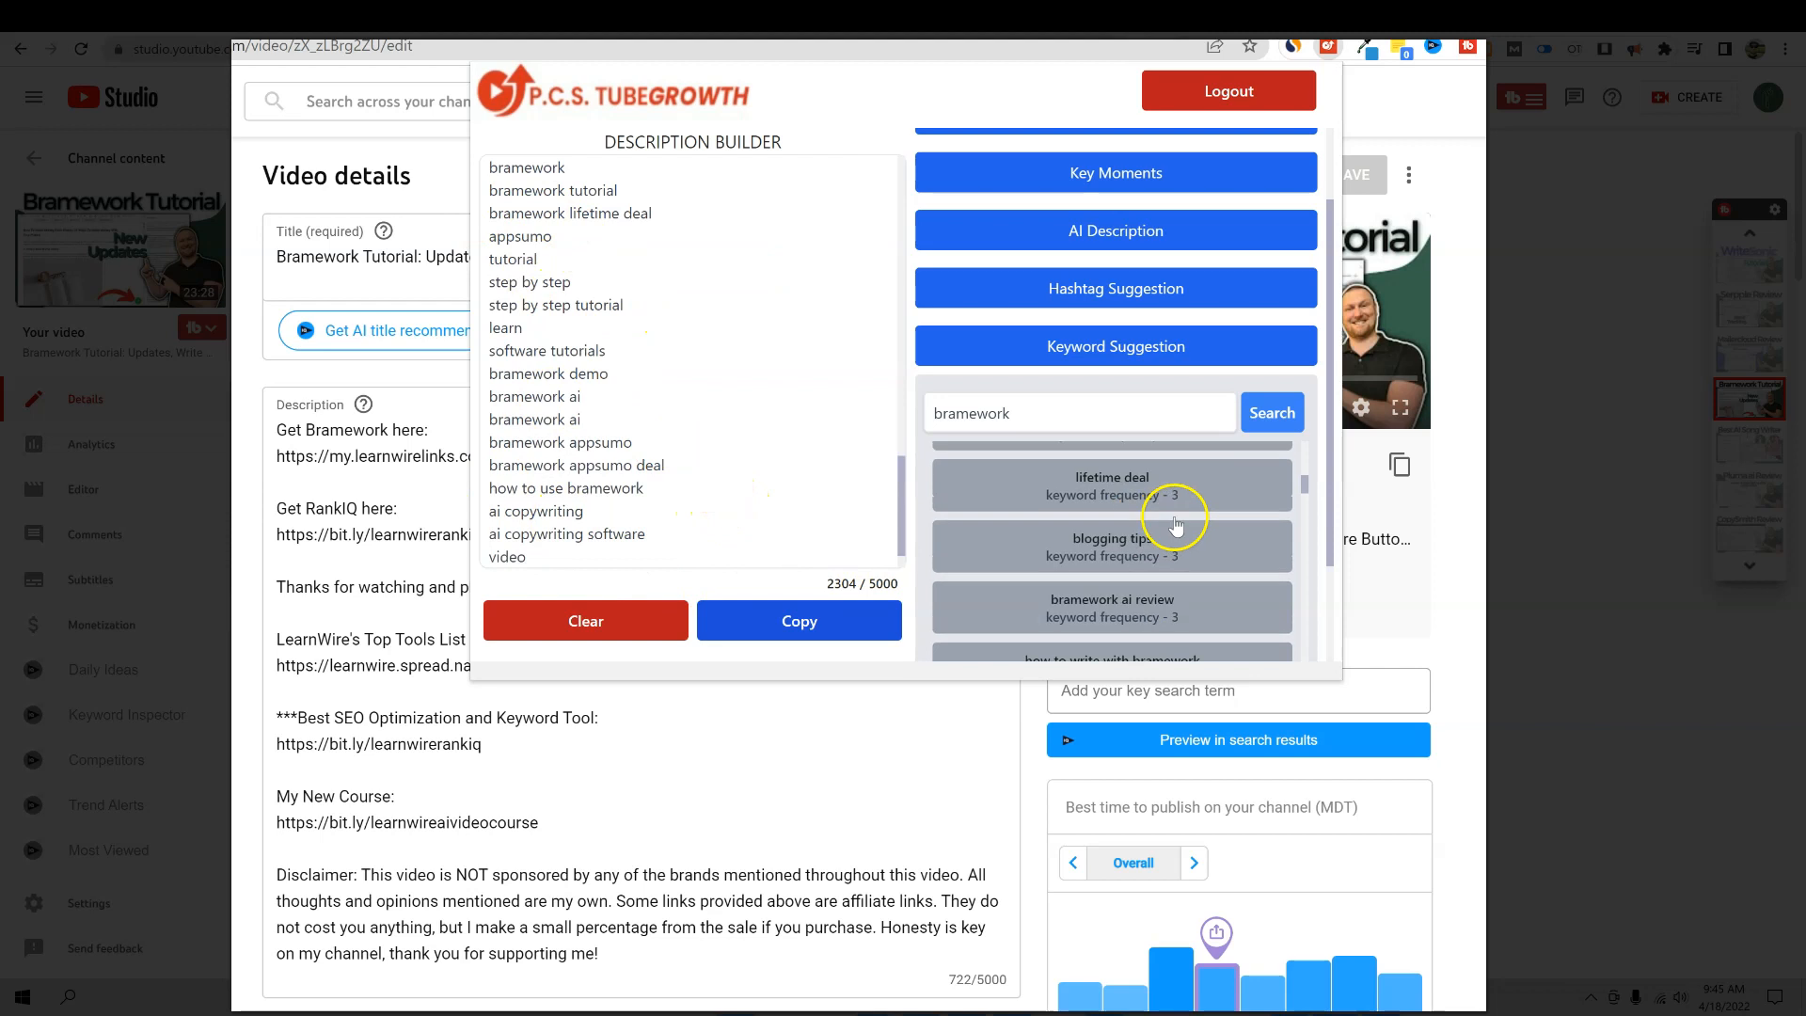
pyautogui.scroll(-5, 1204, 536)
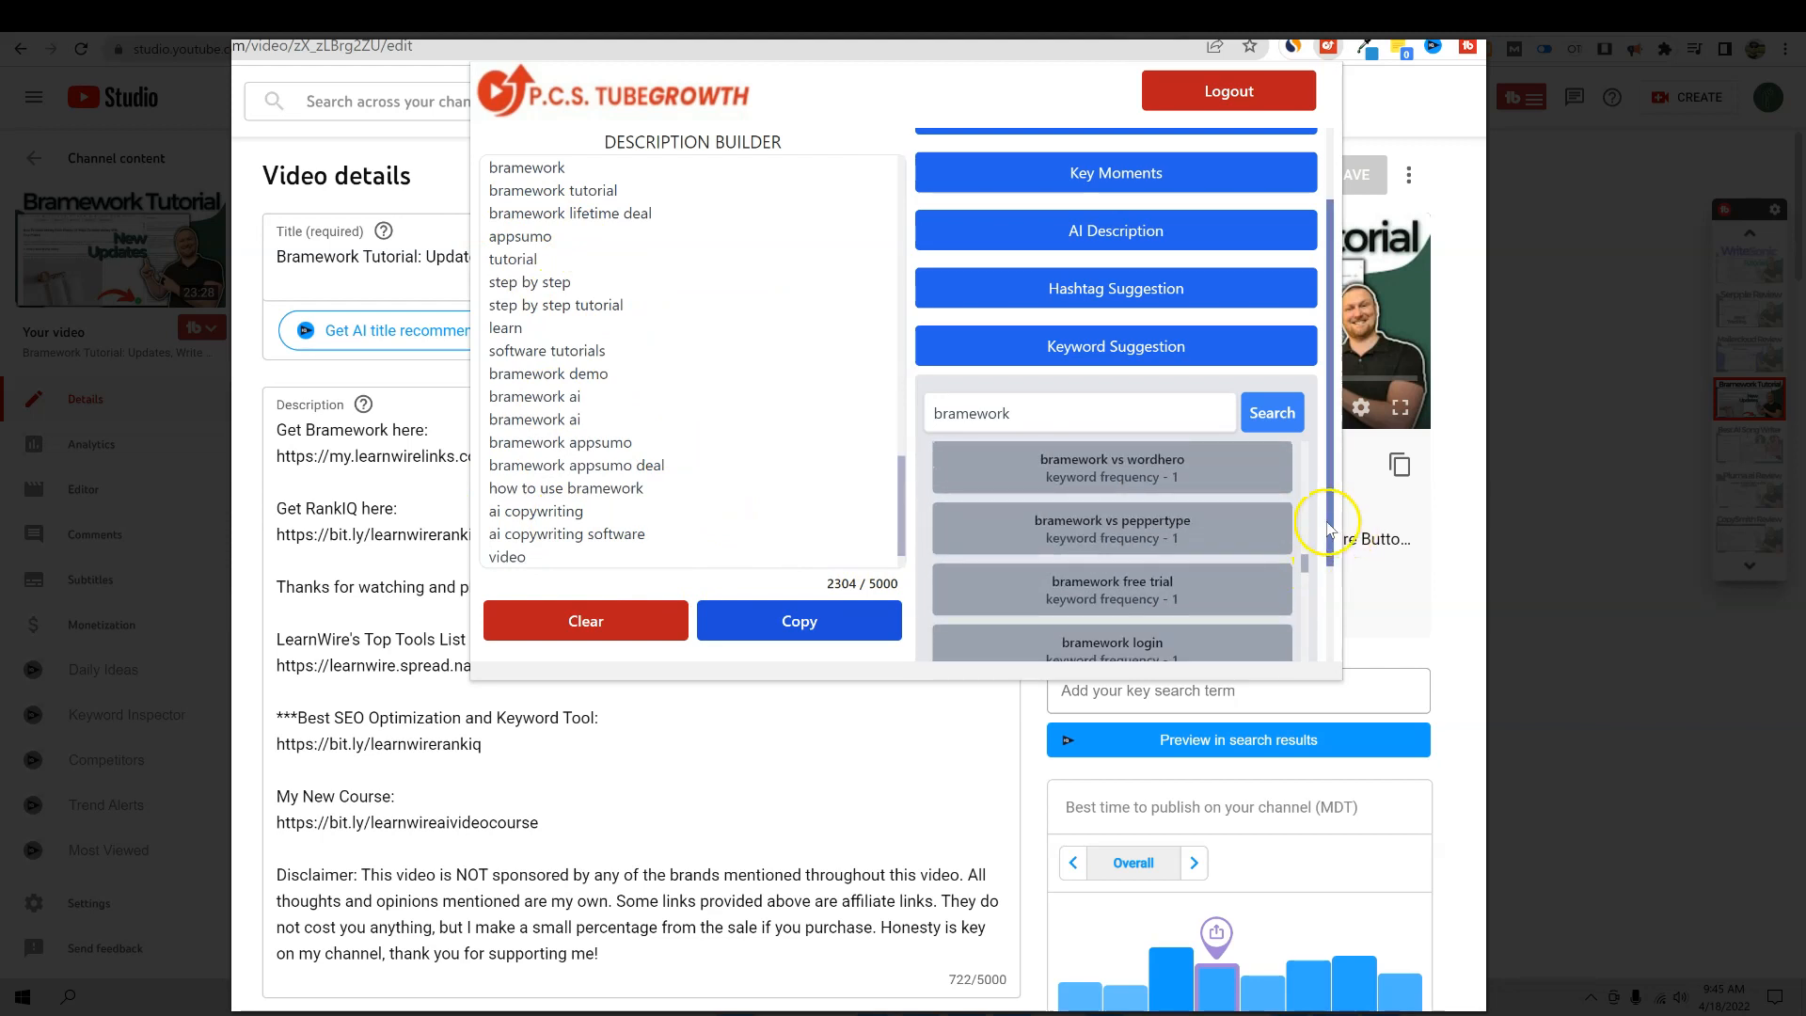
pyautogui.moveTo(1331, 531); pyautogui.dragTo(1335, 649)
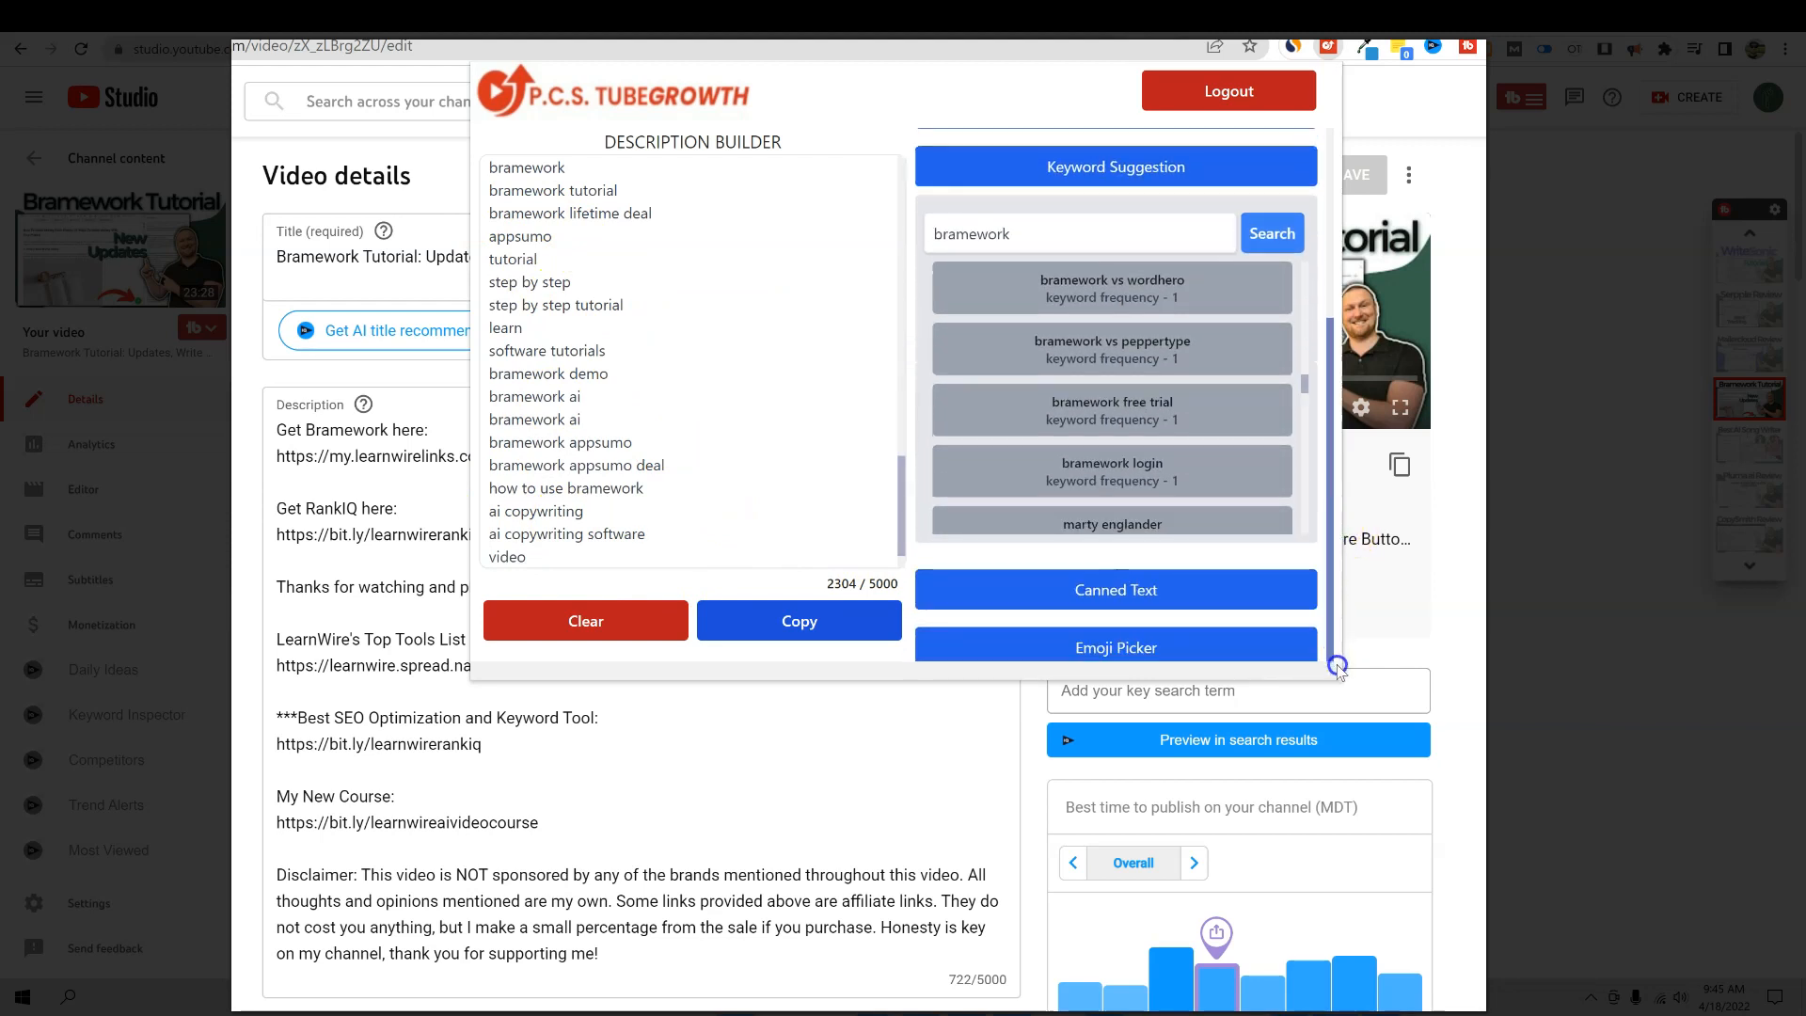
# - Try to copy the keyword lines from "software tutorials" to "how to use bramework" into the video's tags
pyautogui.moveTo(524, 556); pyautogui.dragTo(479, 233)
pyautogui.scroll(-7, 612, 846)
pyautogui.scroll(-10, 618, 884)
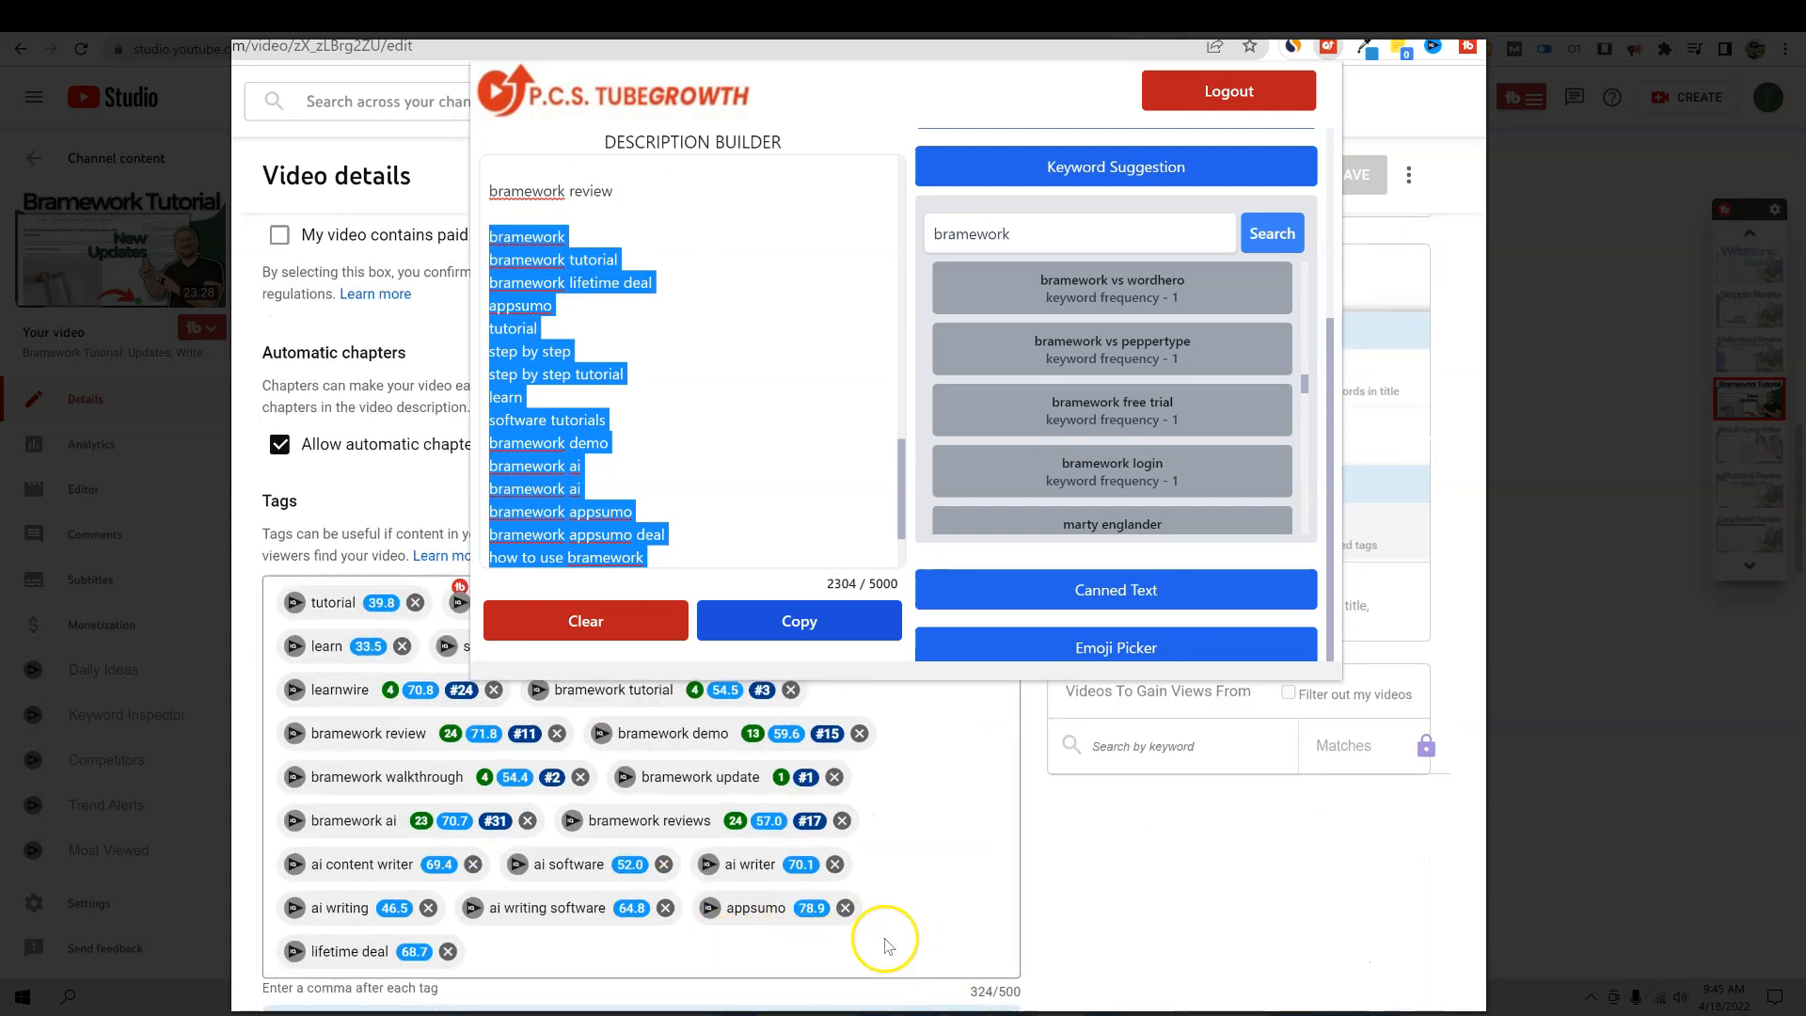
pyautogui.scroll(1, 846, 846)
pyautogui.click(660, 559)
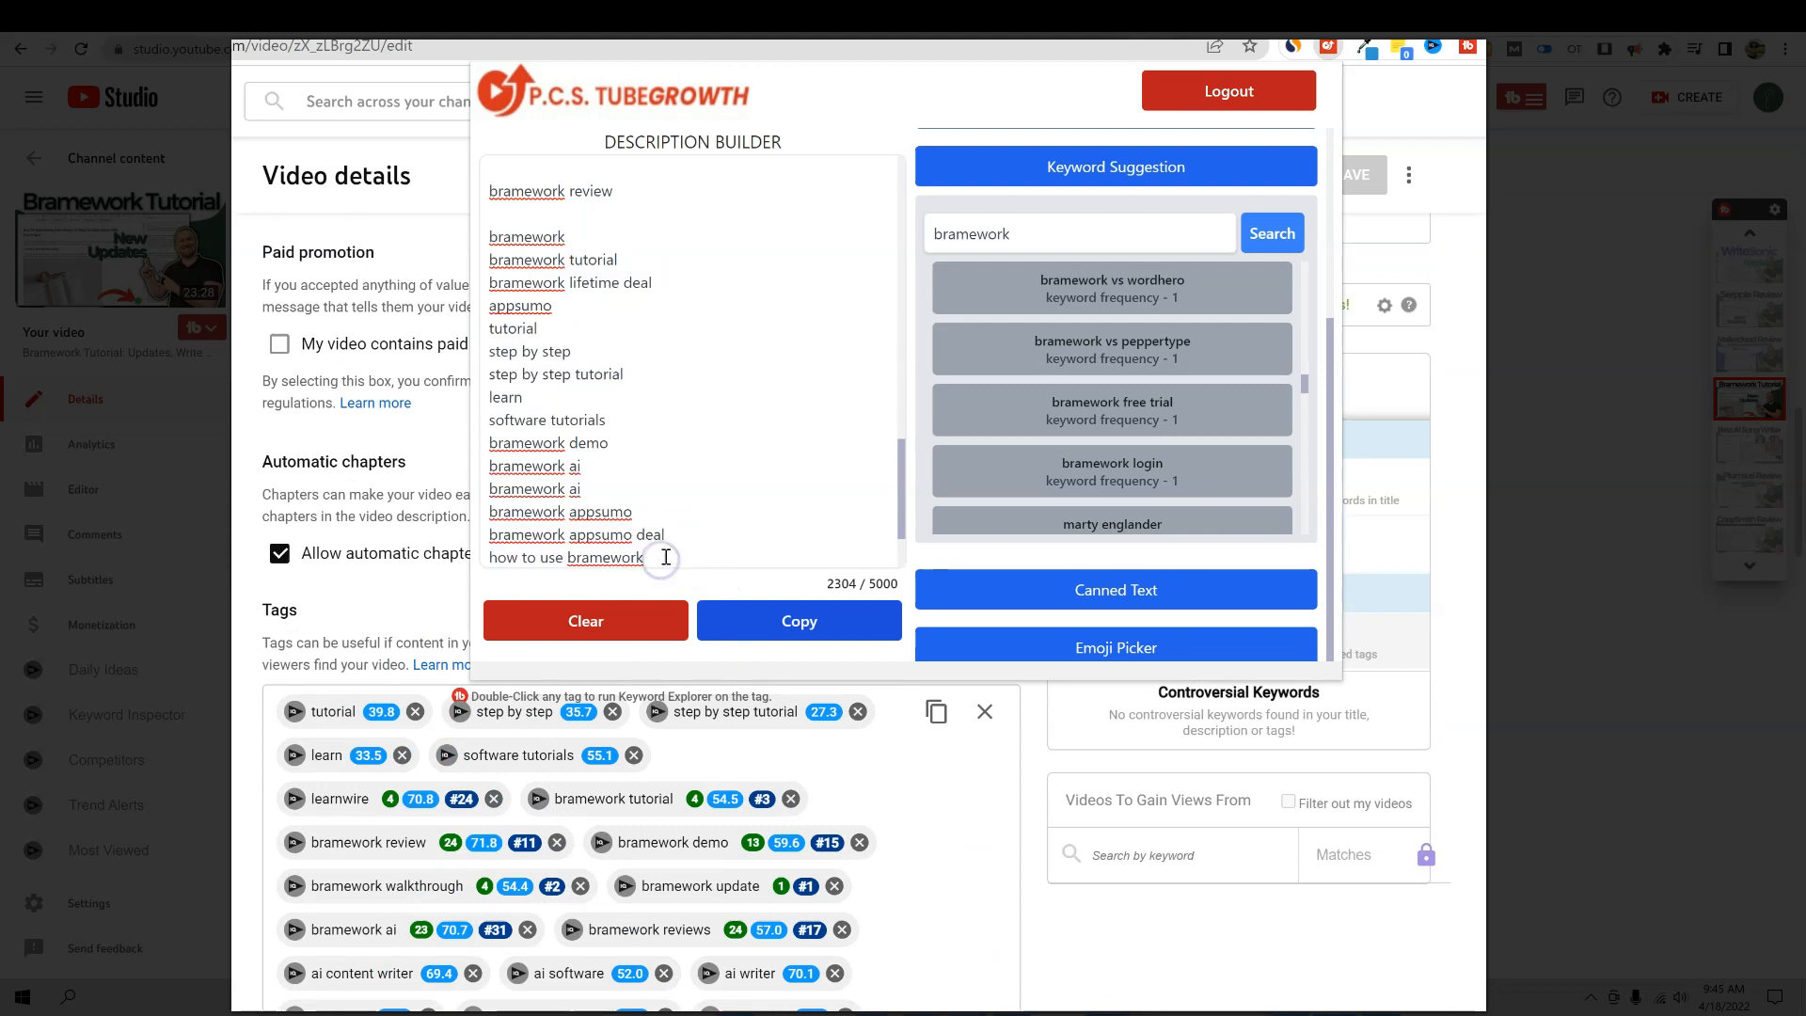
pyautogui.moveTo(652, 555); pyautogui.dragTo(487, 430)
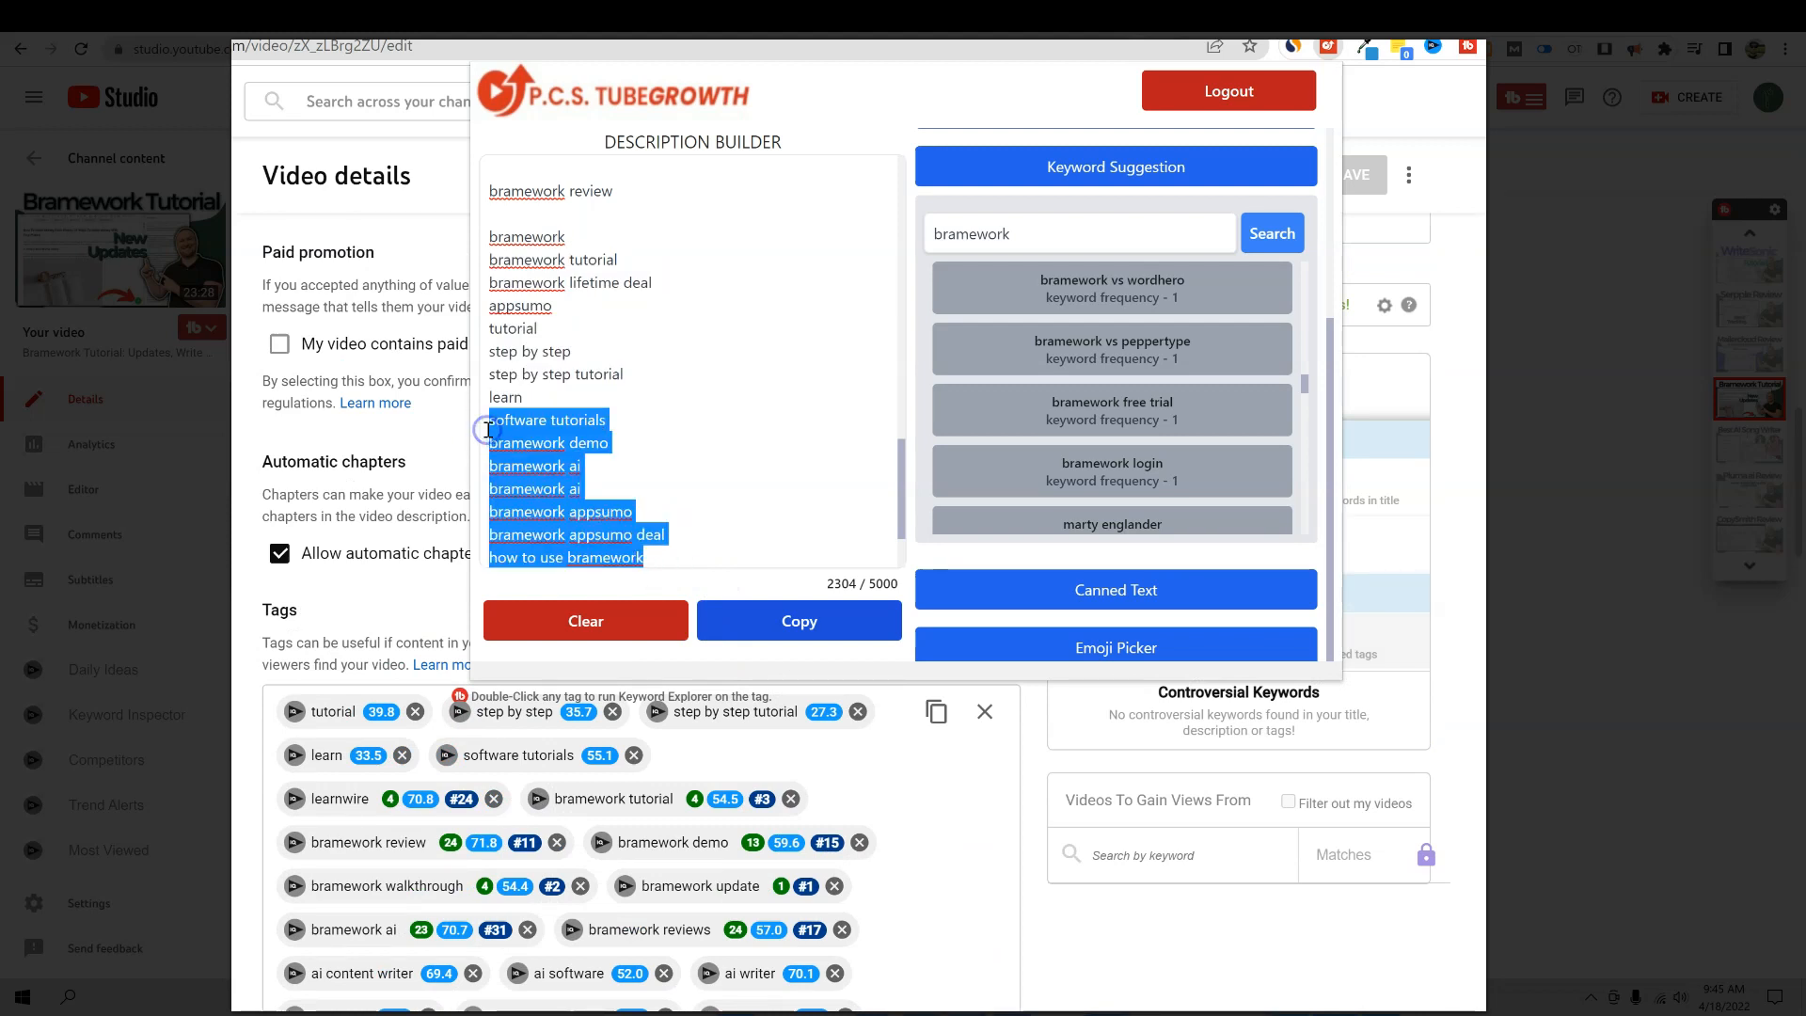
pyautogui.scroll(-4, 765, 847)
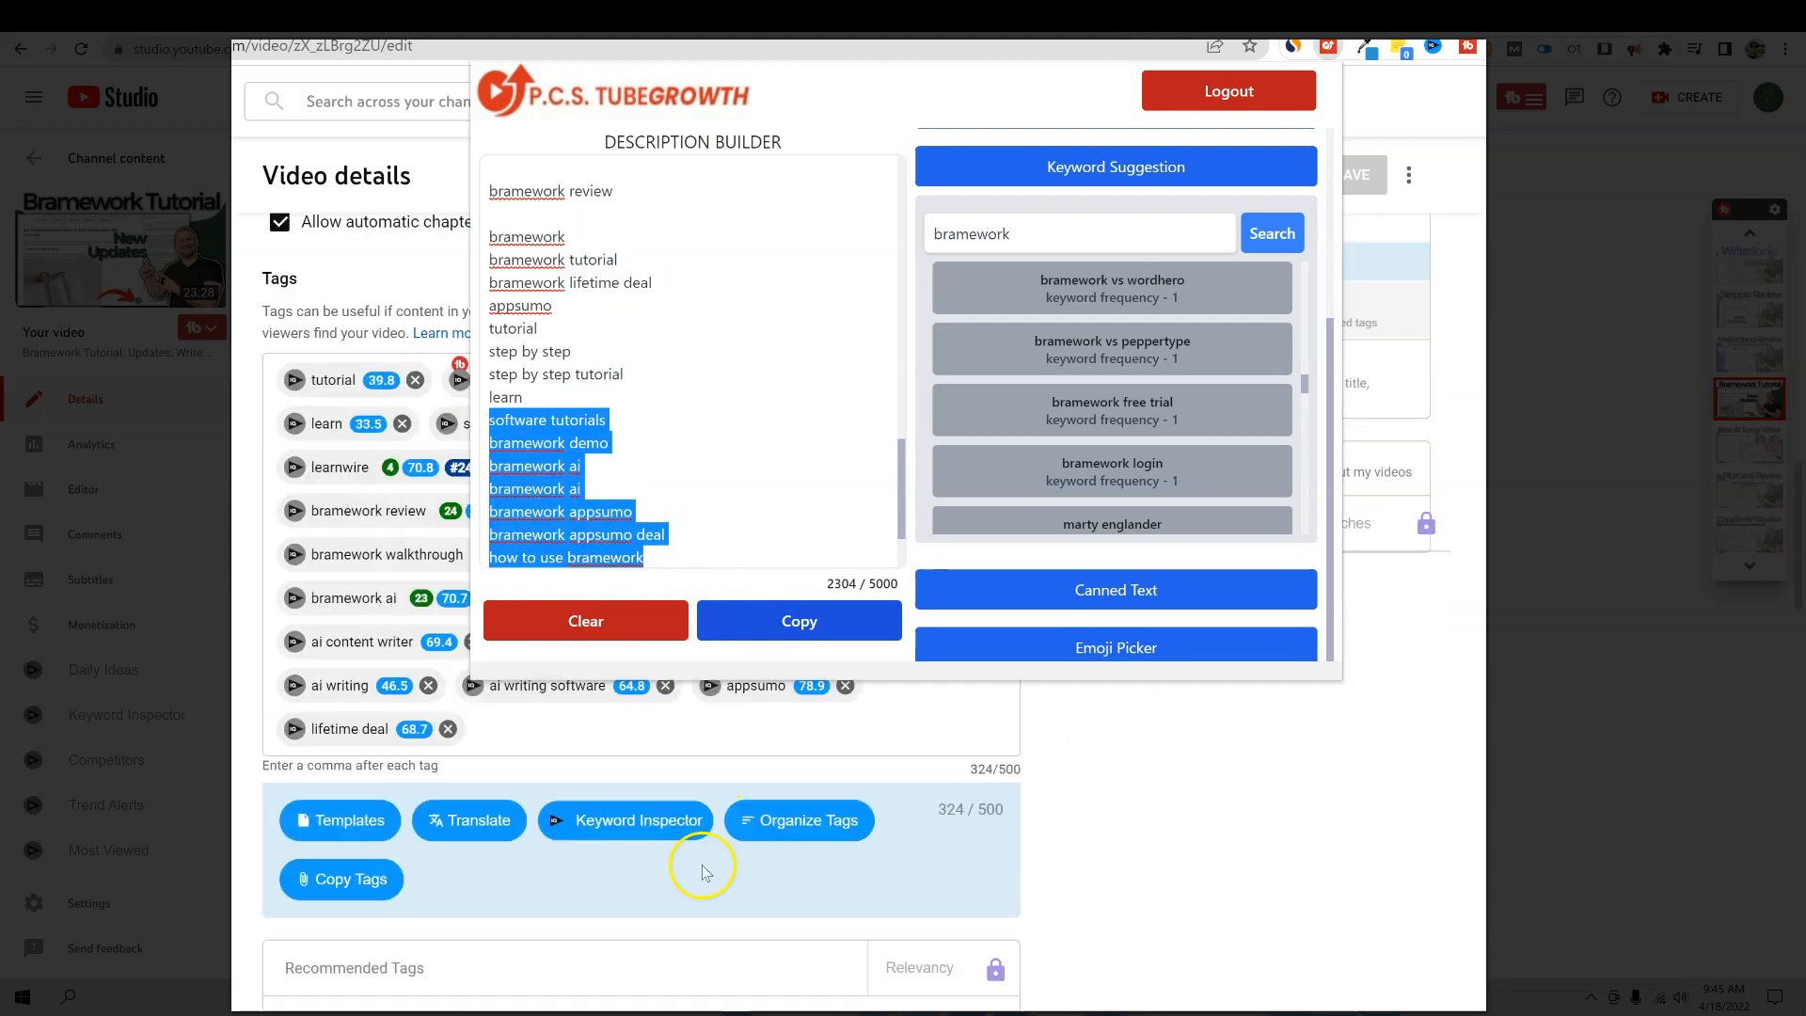
pyautogui.click(555, 729)
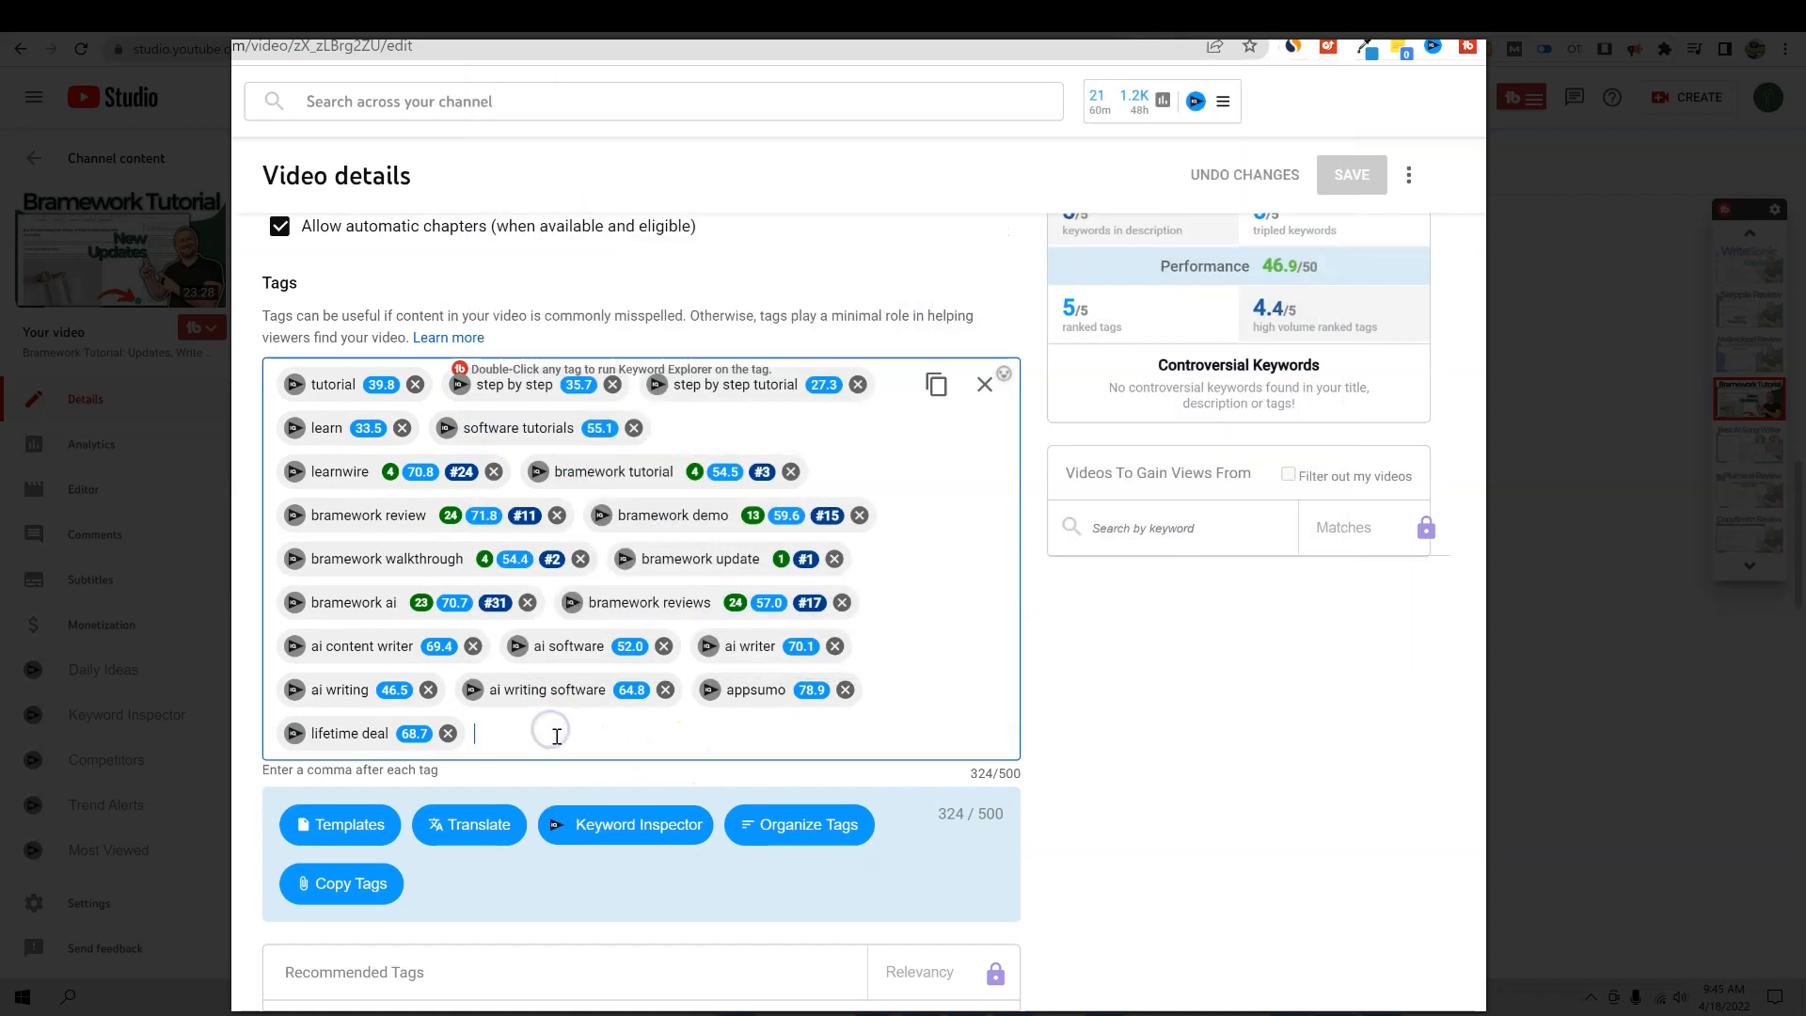
pyautogui.hotkey('ctrl', 'v')
pyautogui.click(842, 734)
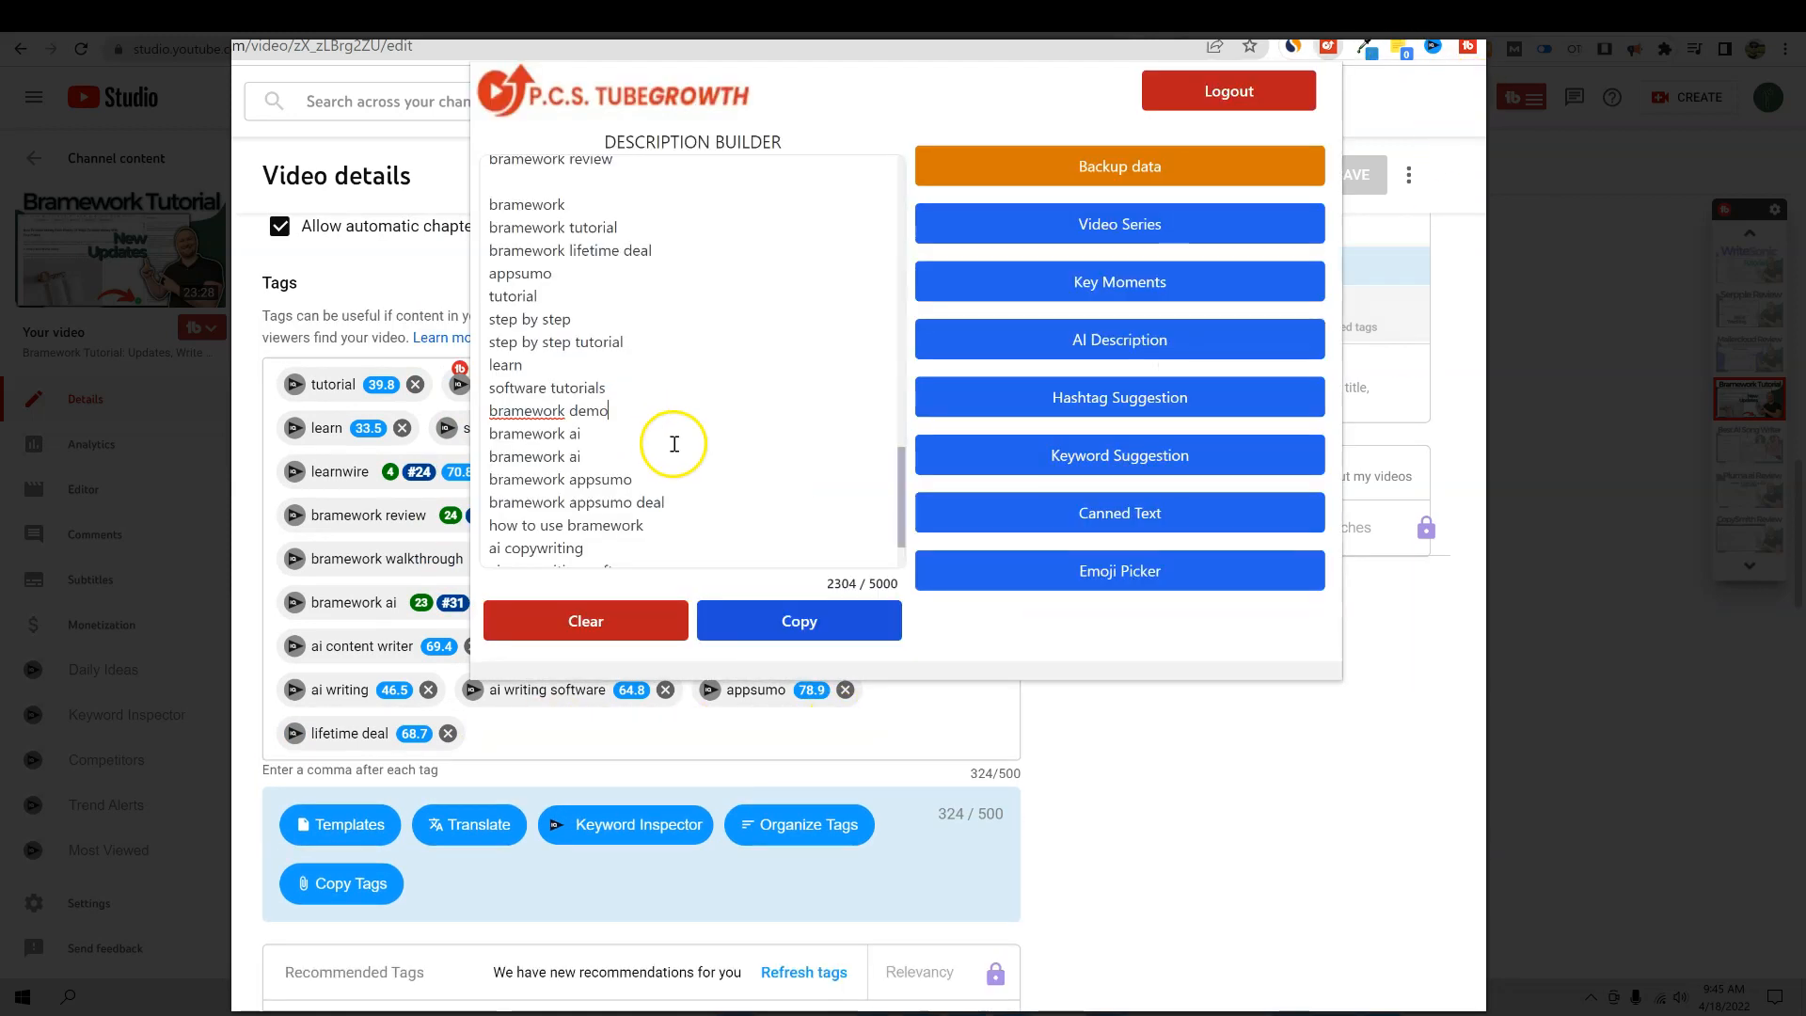
# - Reopen the keyword suggestions for "bramework" and review the keyword lines at the end of the description
pyautogui.scroll(-2, 674, 444)
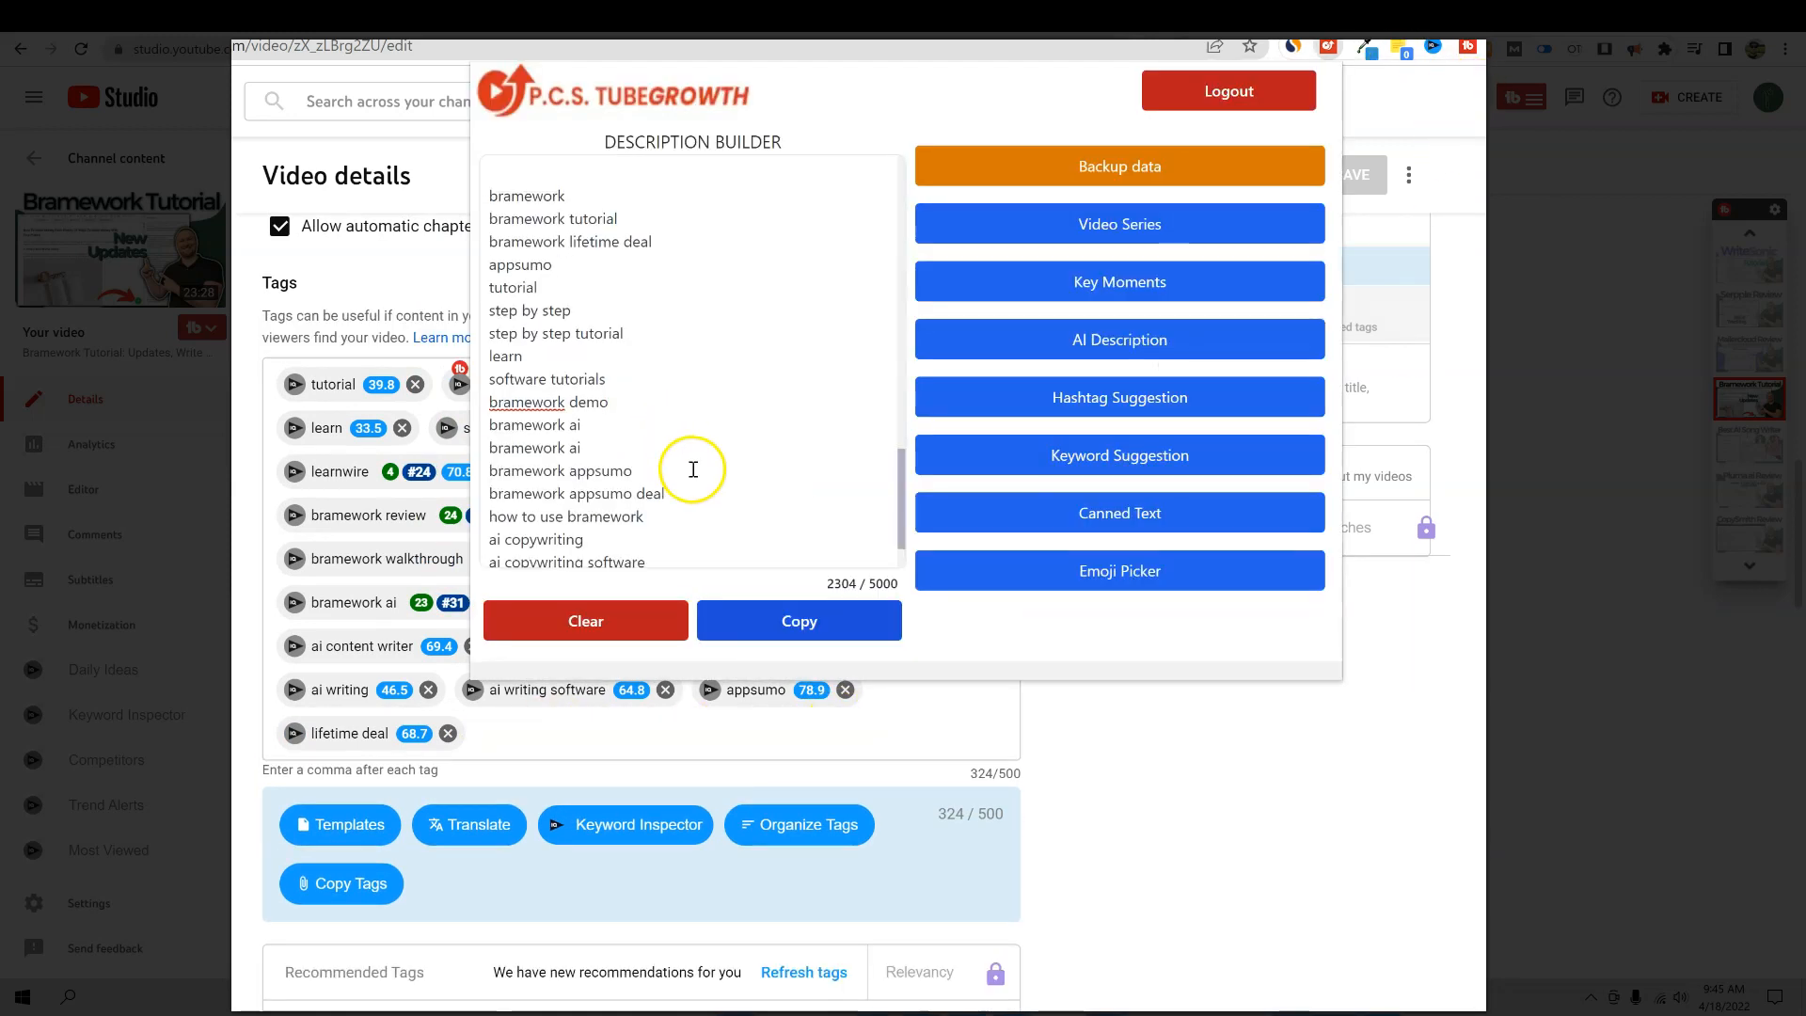
pyautogui.click(1107, 516)
pyautogui.scroll(-1, 1110, 489)
pyautogui.scroll(1, 1092, 470)
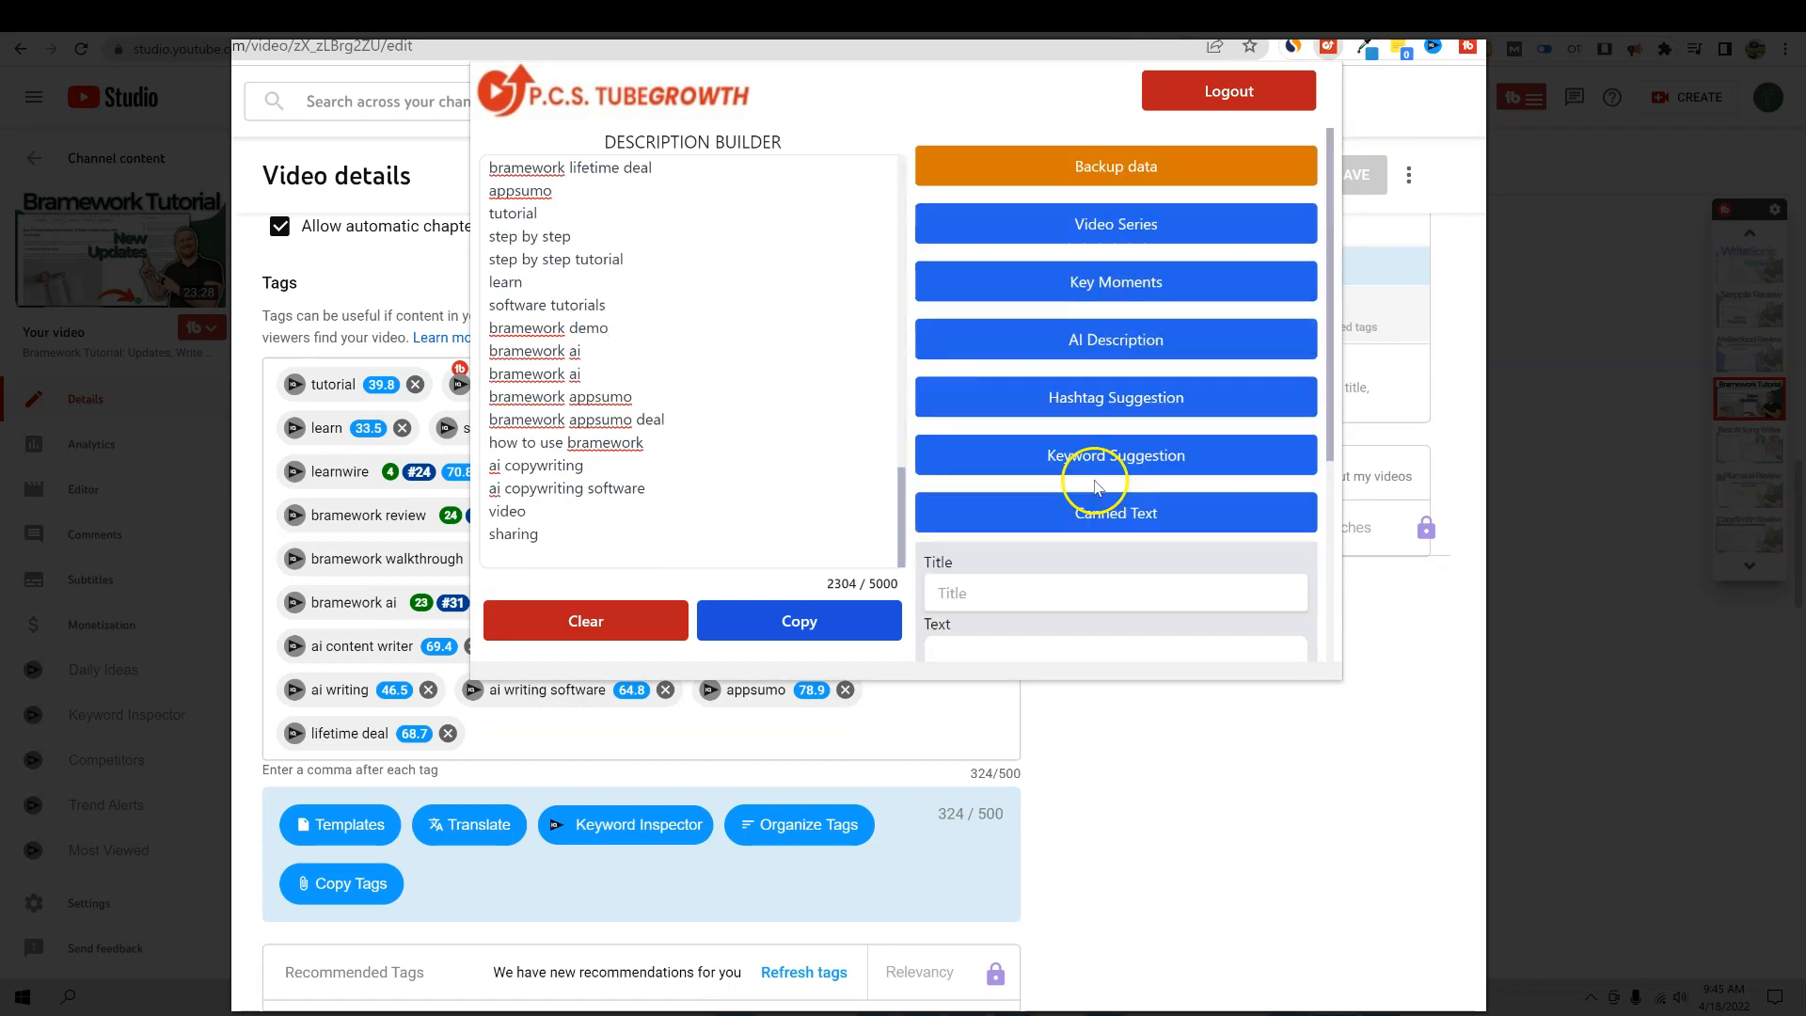
pyautogui.click(1089, 460)
pyautogui.click(562, 517)
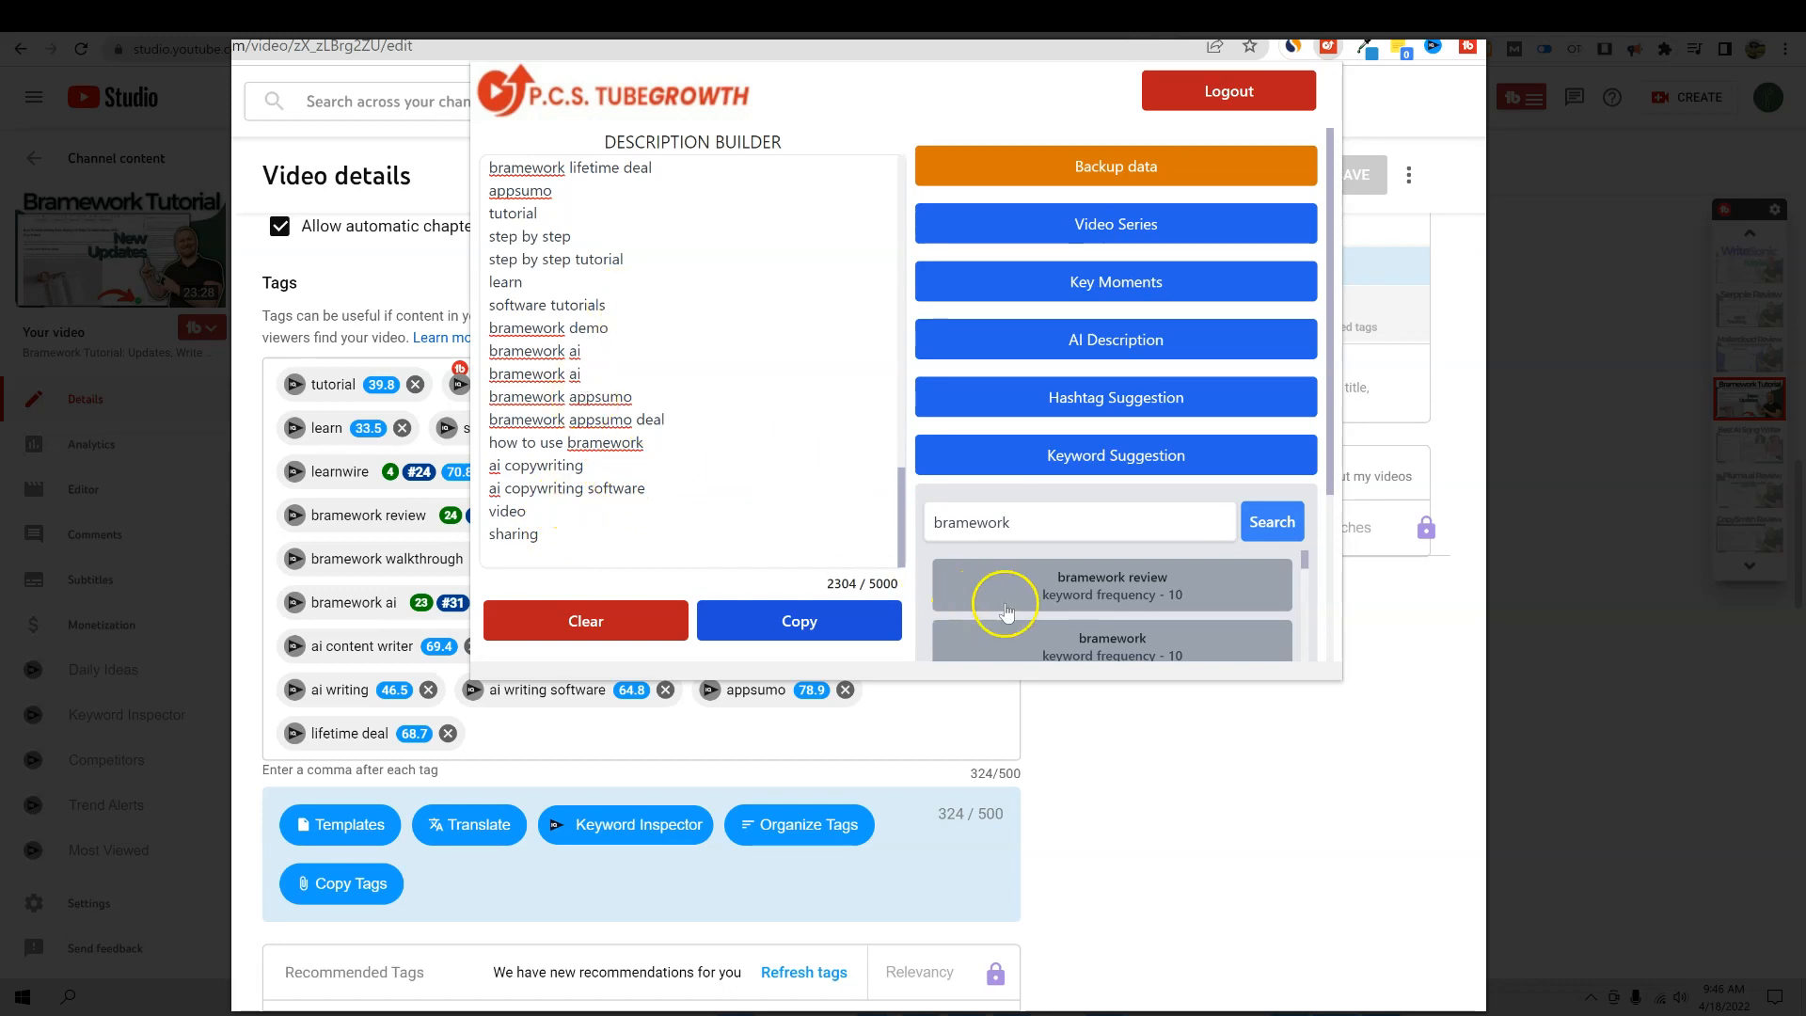
pyautogui.scroll(7, 729, 512)
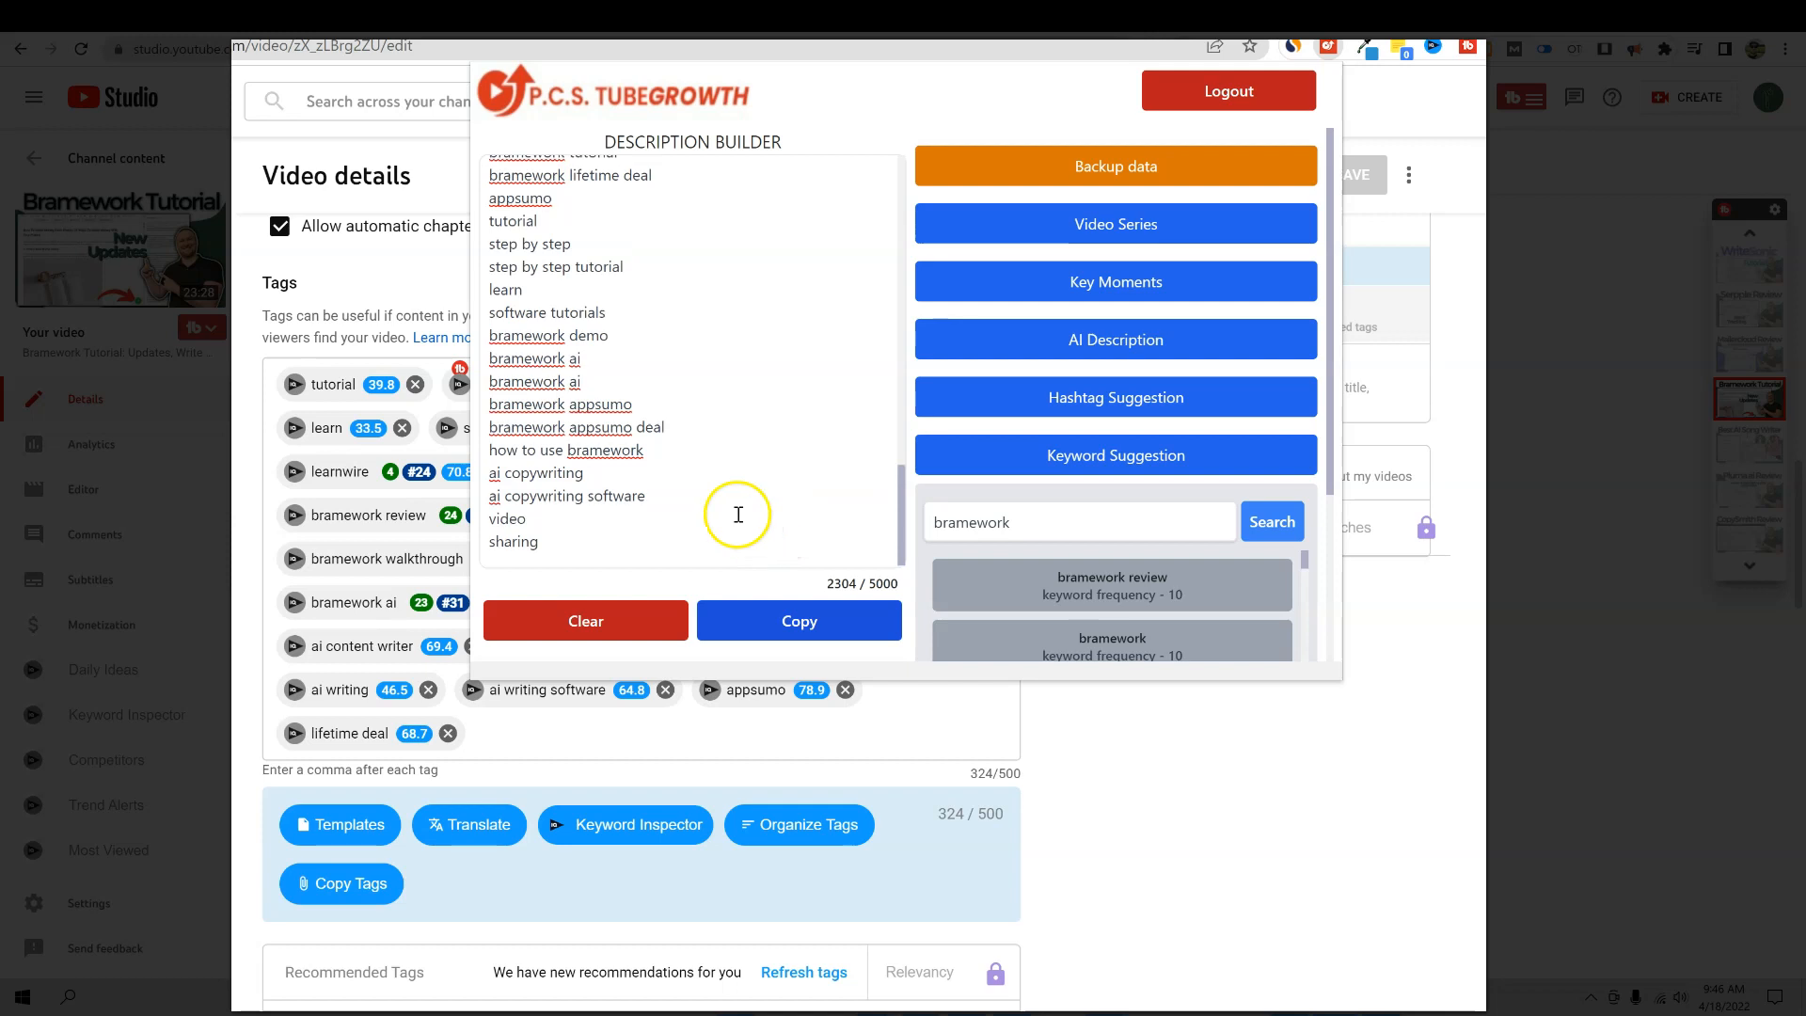
pyautogui.scroll(-10, 724, 511)
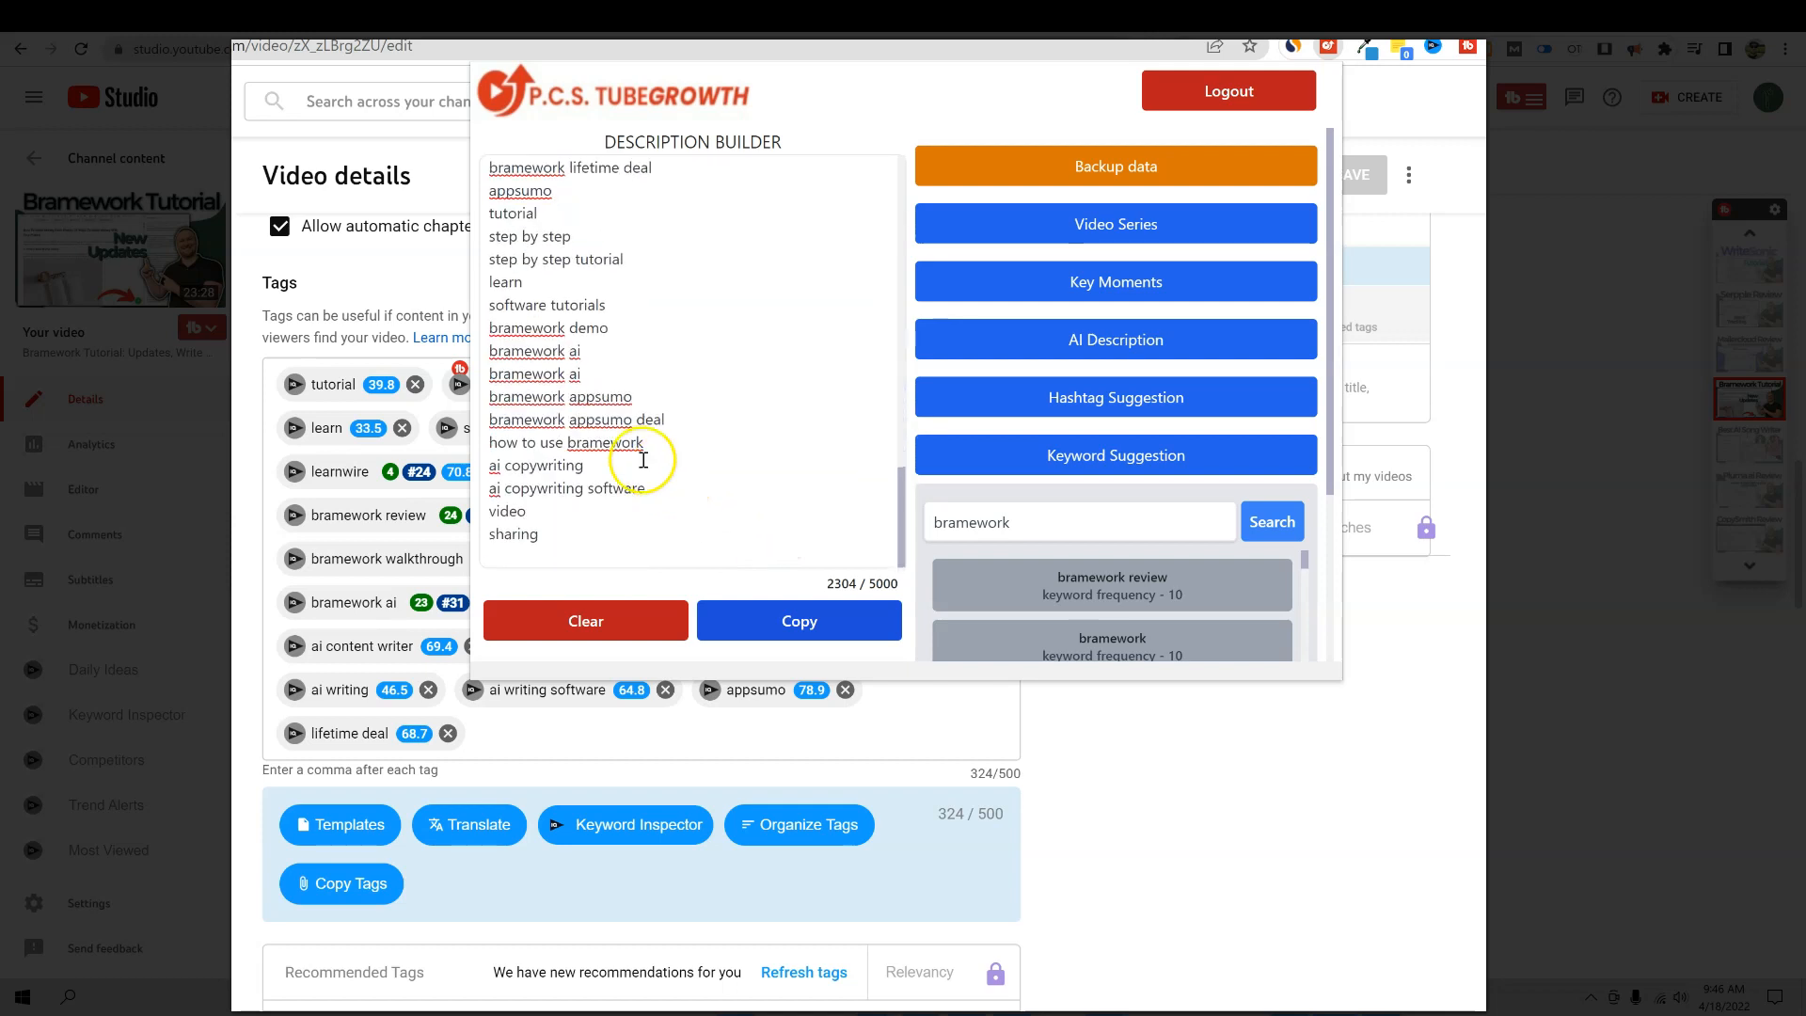
# - Put commas after the keywords bramework, bramework tutorial, bramework lifetime deal and appsumo in the description
pyautogui.moveTo(489, 226); pyautogui.dragTo(668, 548)
pyautogui.click(602, 395)
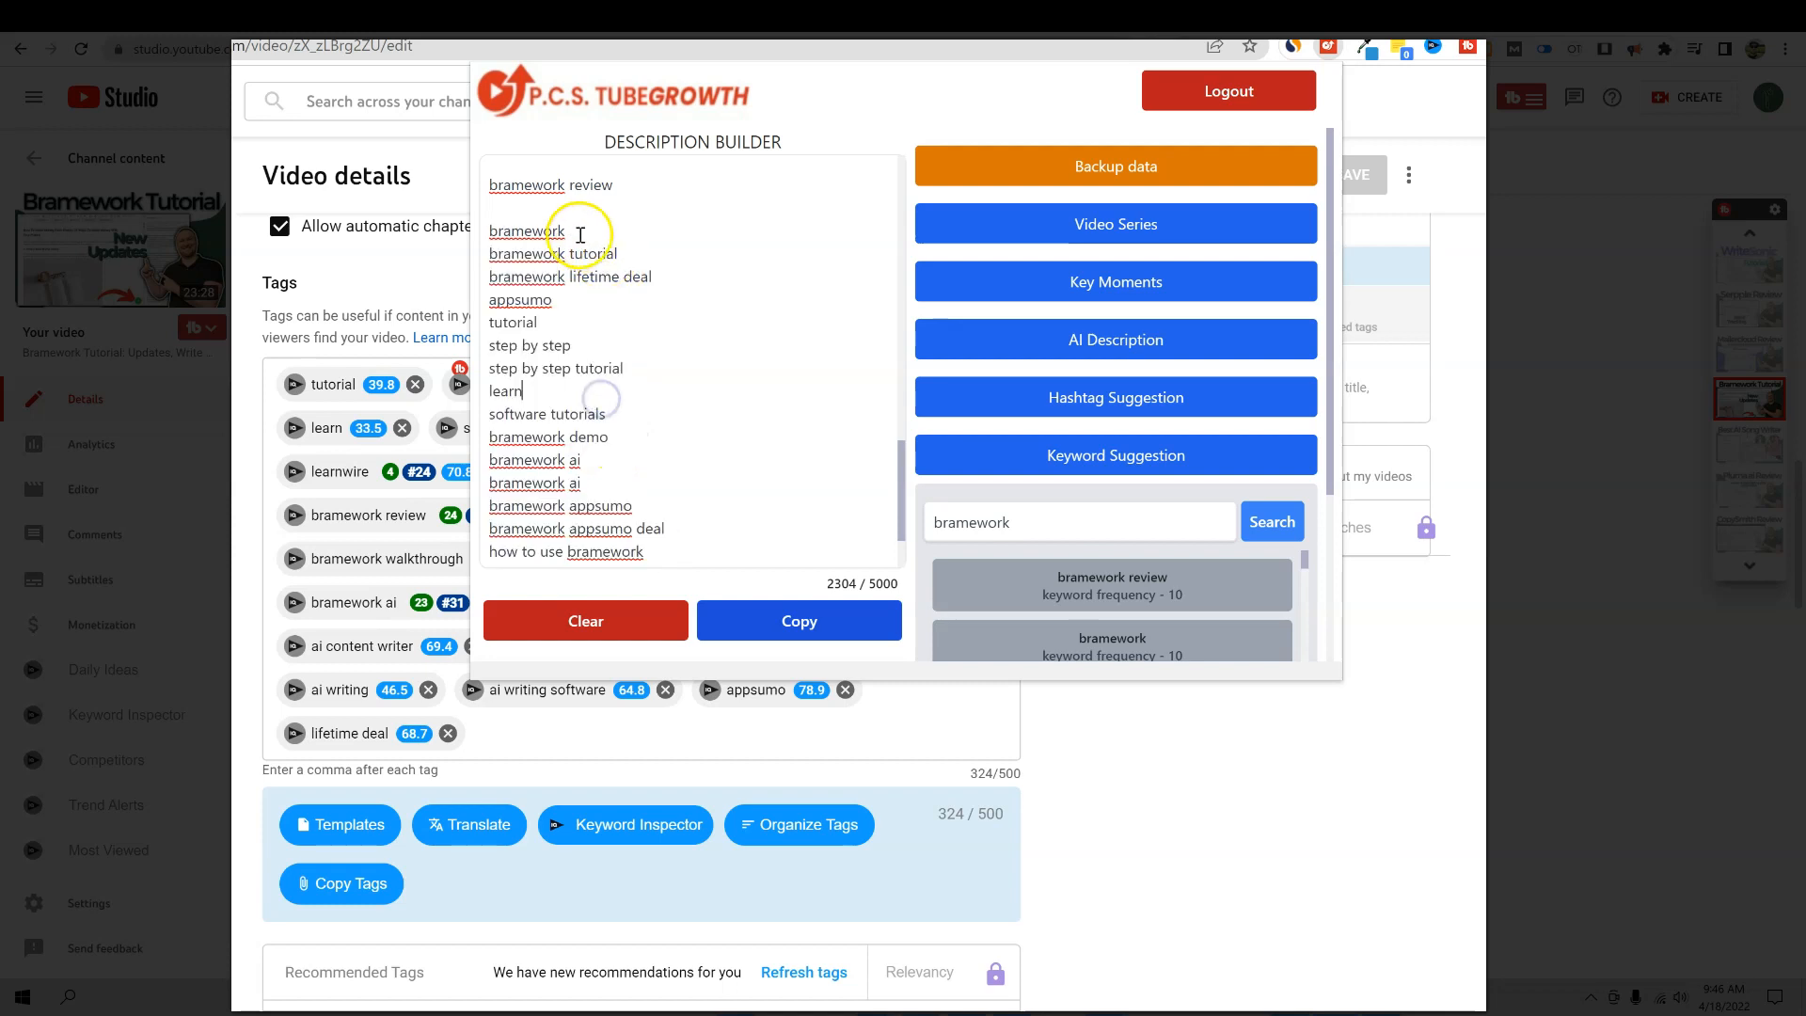
pyautogui.click(623, 251)
pyautogui.click(565, 234)
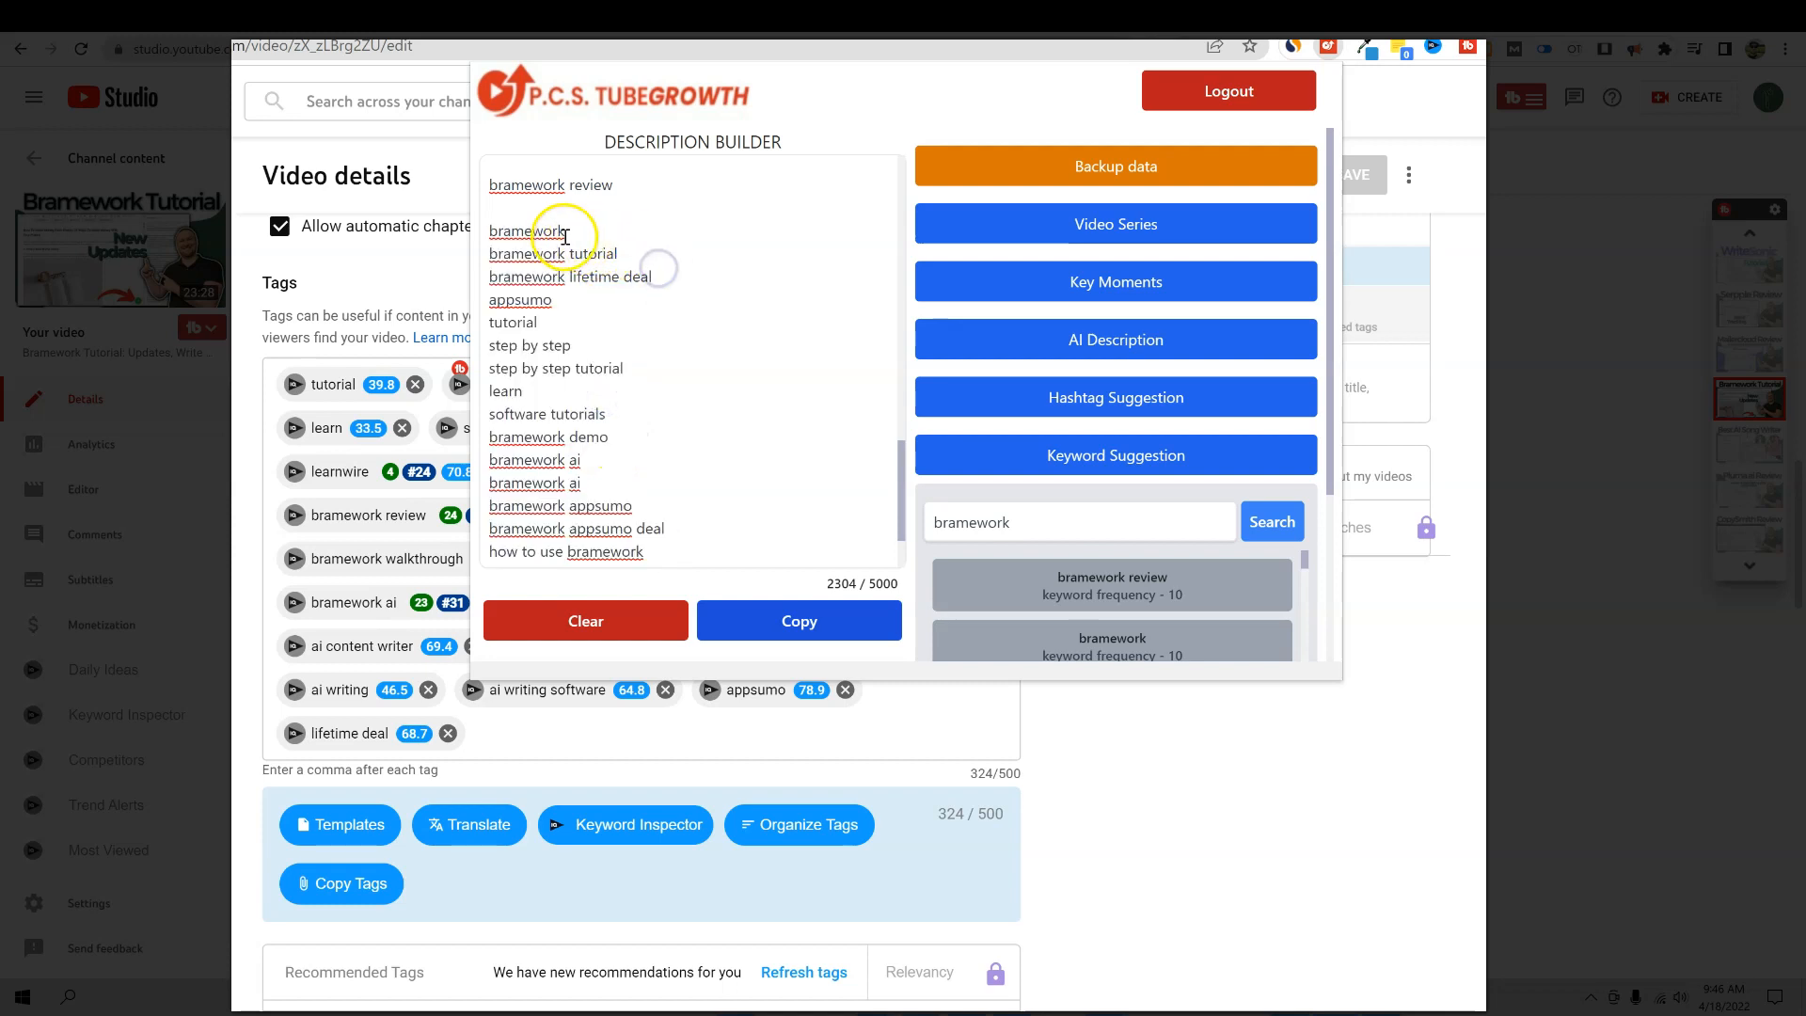
pyautogui.write(',')
pyautogui.click(626, 251)
pyautogui.write(',')
pyautogui.click(666, 277)
pyautogui.write(',')
pyautogui.click(564, 309)
pyautogui.write(',,')
pyautogui.click(549, 319)
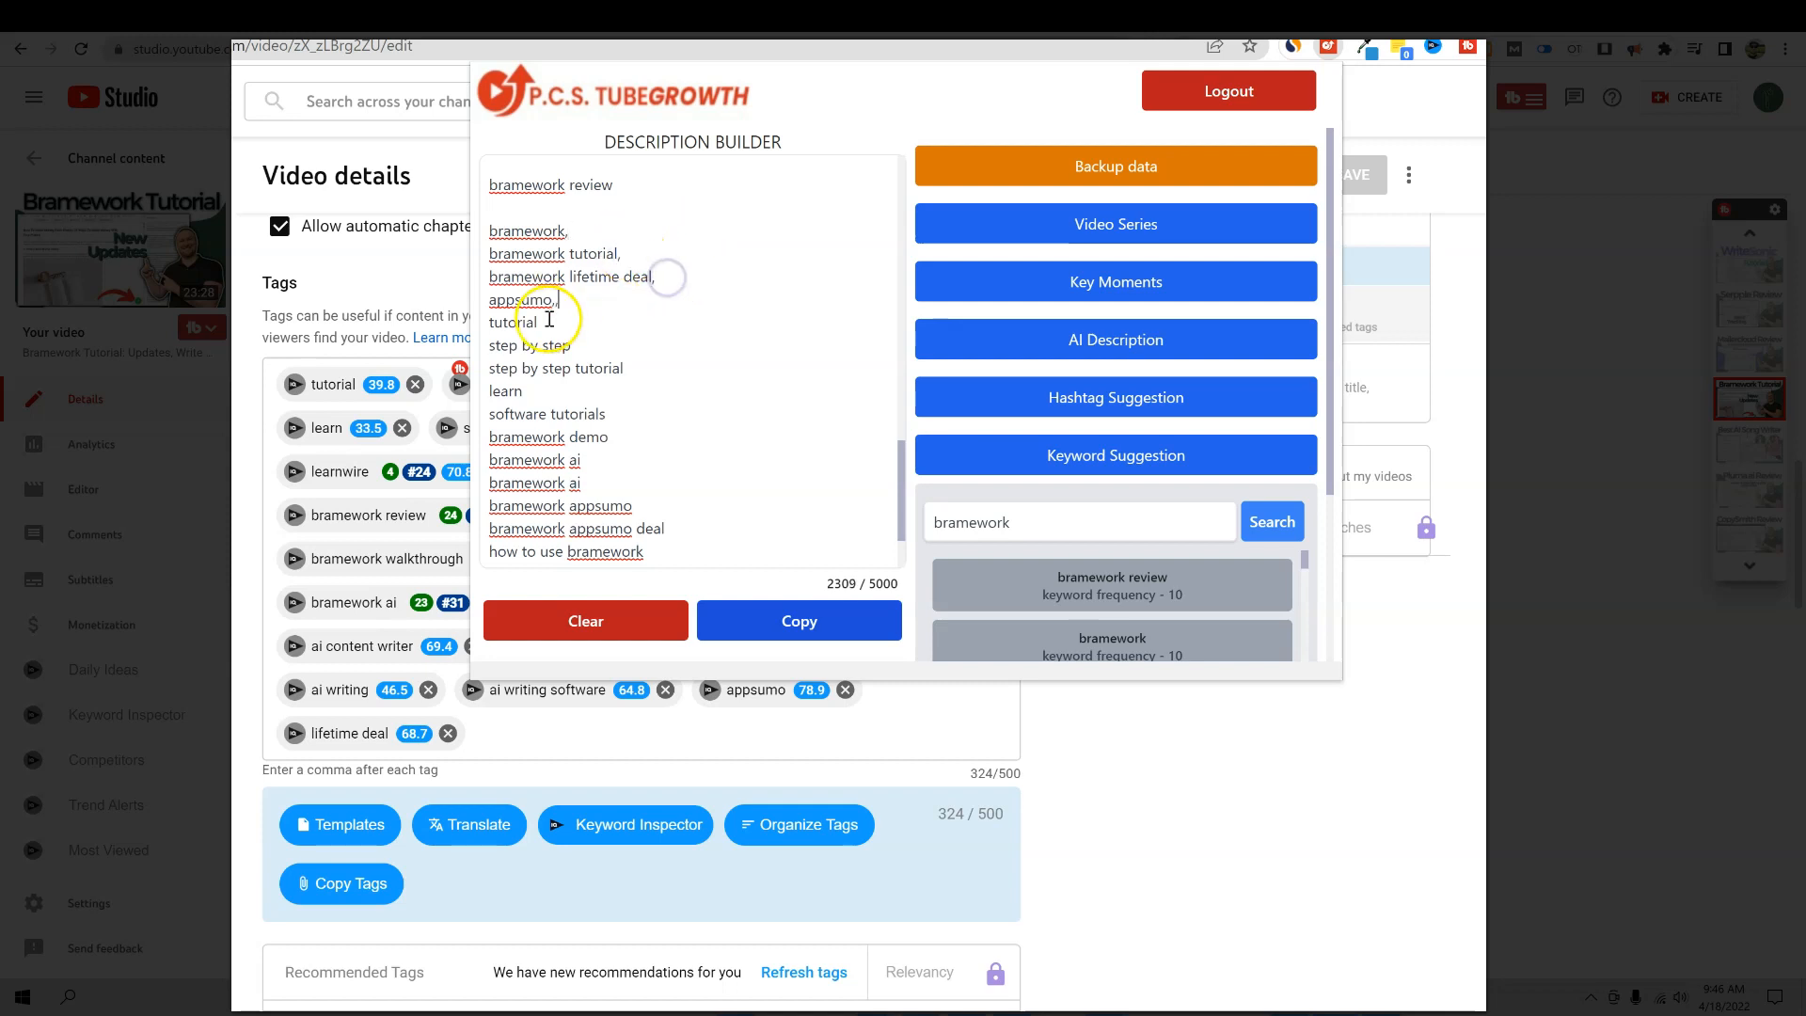
# - Copy the comma-separated keywords from "bramework" to "appsumo" and paste them into the video's tags
pyautogui.moveTo(561, 303); pyautogui.dragTo(487, 231)
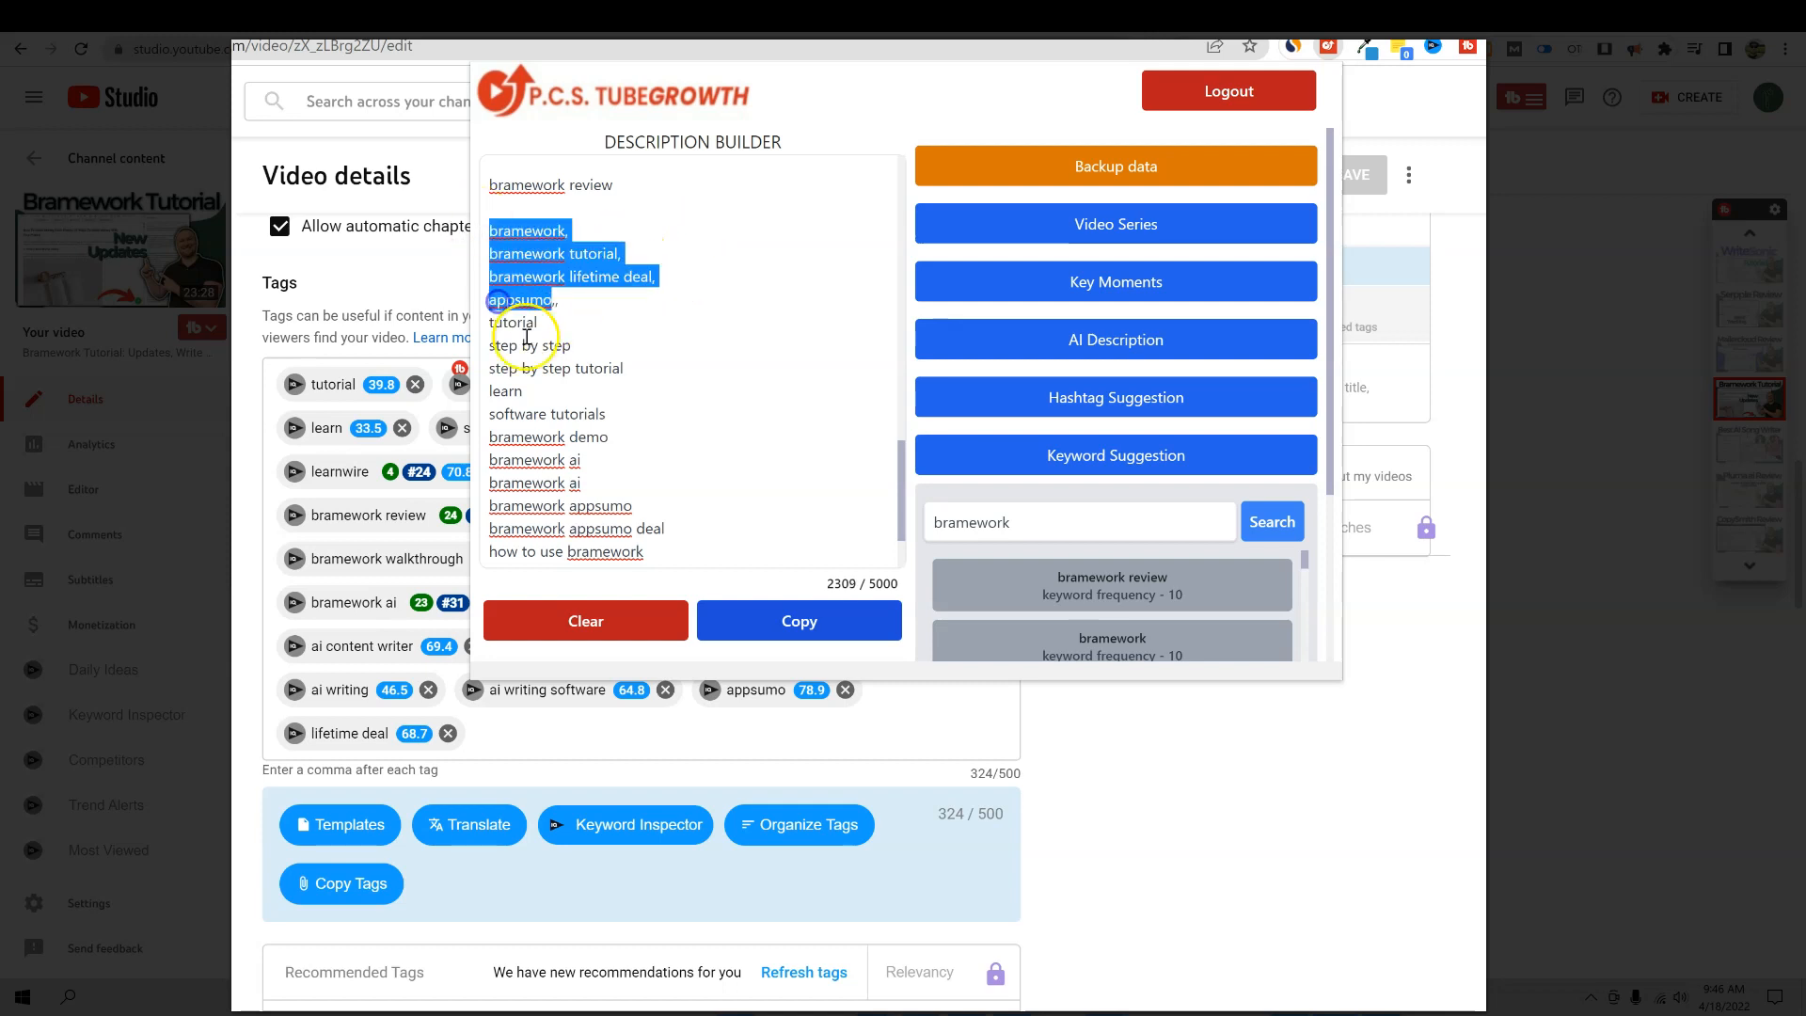
pyautogui.click(1147, 790)
pyautogui.click(701, 734)
pyautogui.write('bramework, bramework lifetime deal')
pyautogui.click(1070, 781)
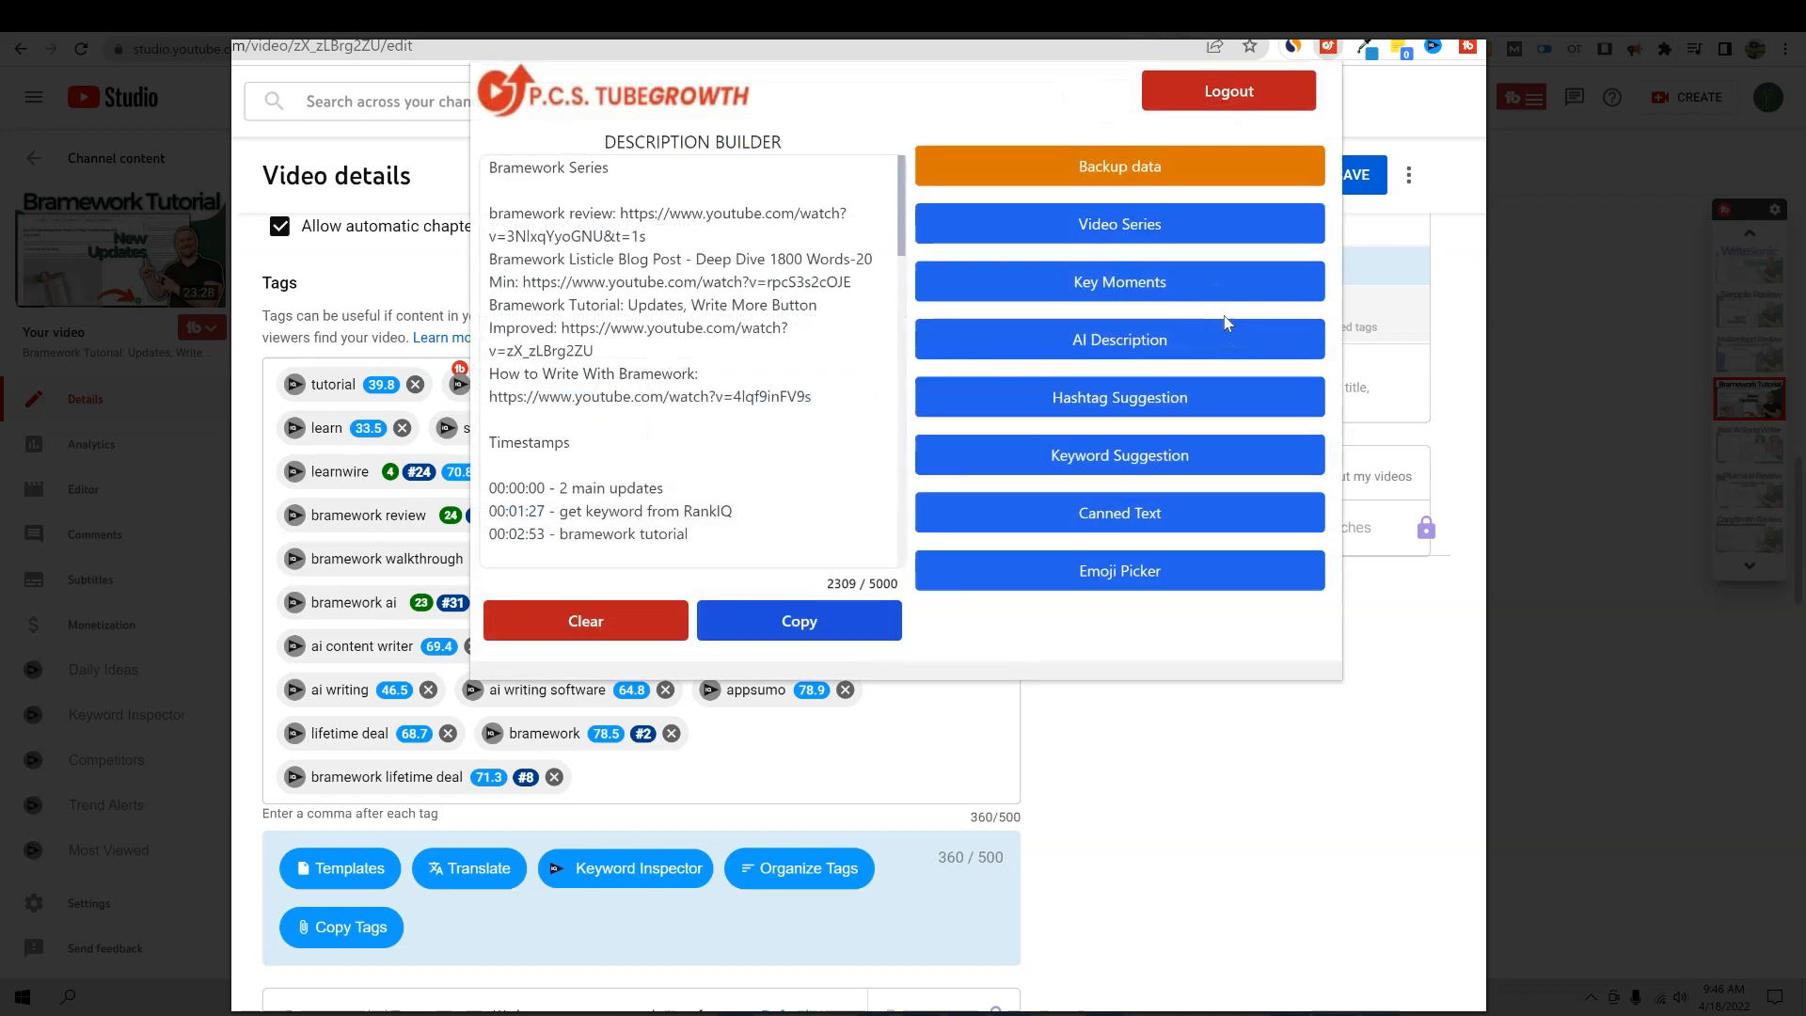
# - Remove the blank line between the keywords "bramework review" and "bramework" in the description
pyautogui.scroll(-12, 753, 448)
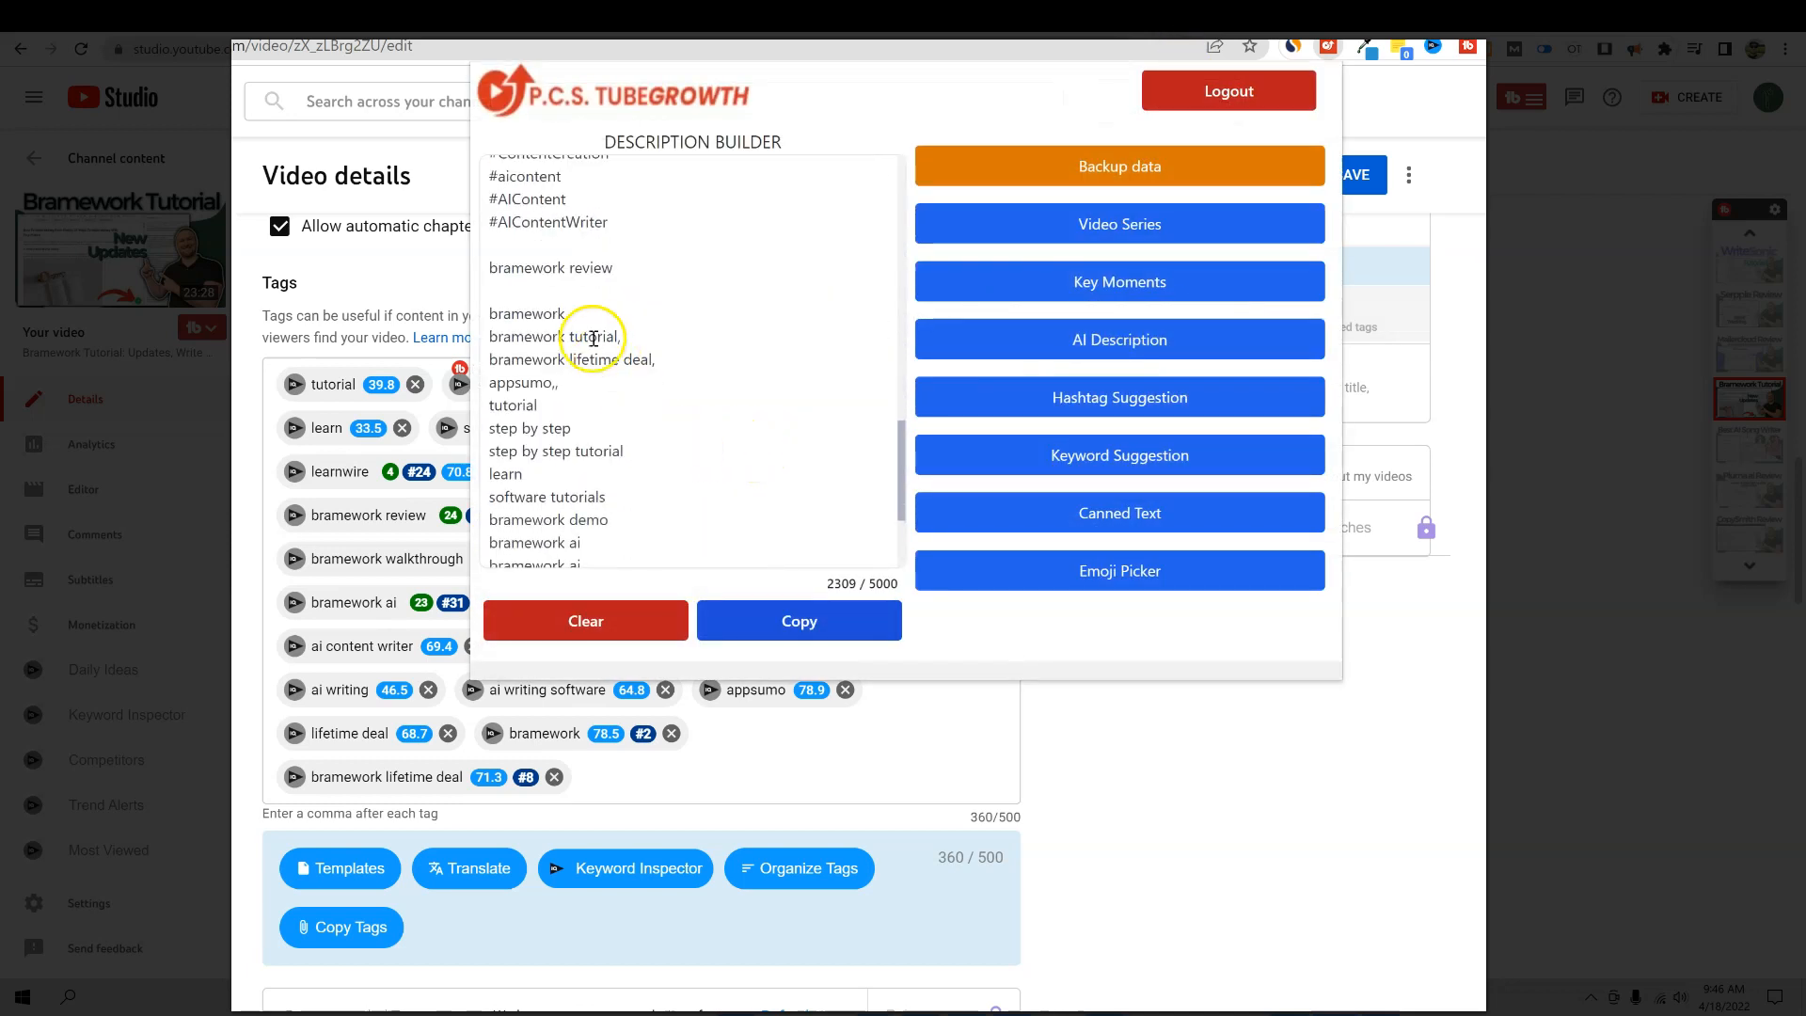
pyautogui.scroll(-2, 585, 354)
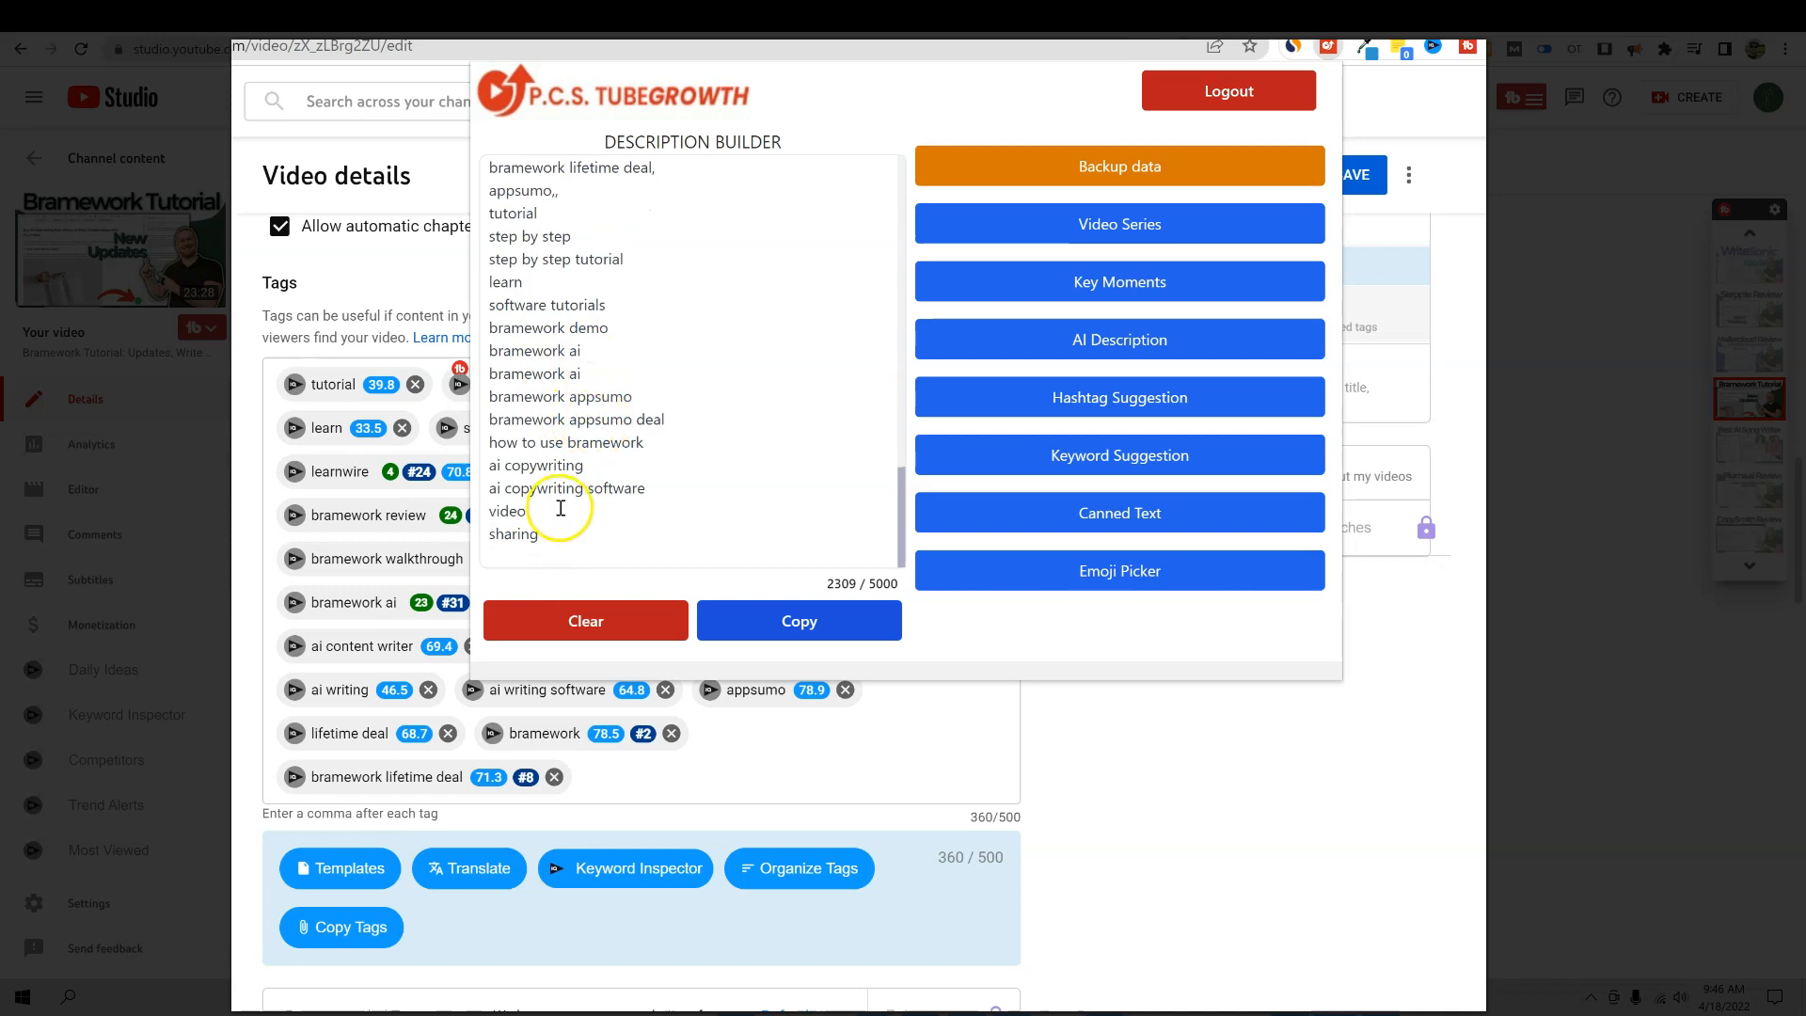
pyautogui.scroll(2, 566, 490)
pyautogui.click(618, 296)
pyautogui.press('BackSpace')
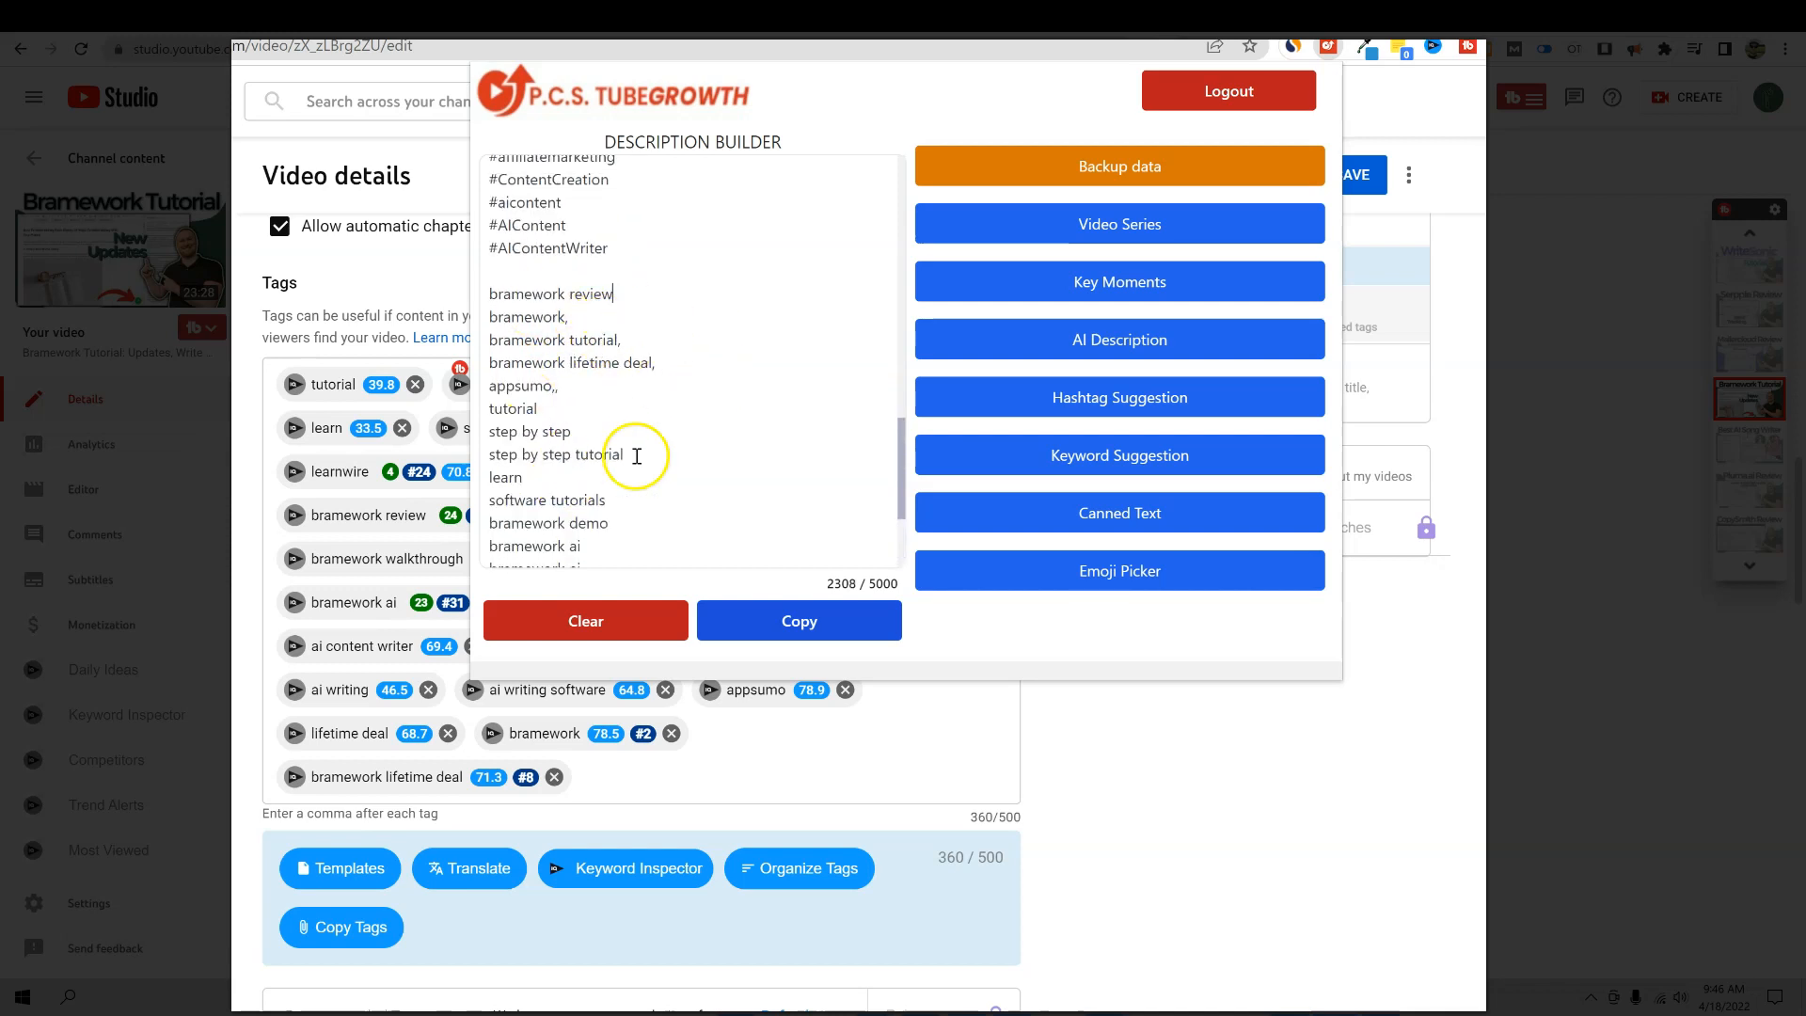
# - Start a new canned text and give it the title "LearnWire Recommends"
pyautogui.click(1145, 515)
pyautogui.scroll(-2, 1214, 557)
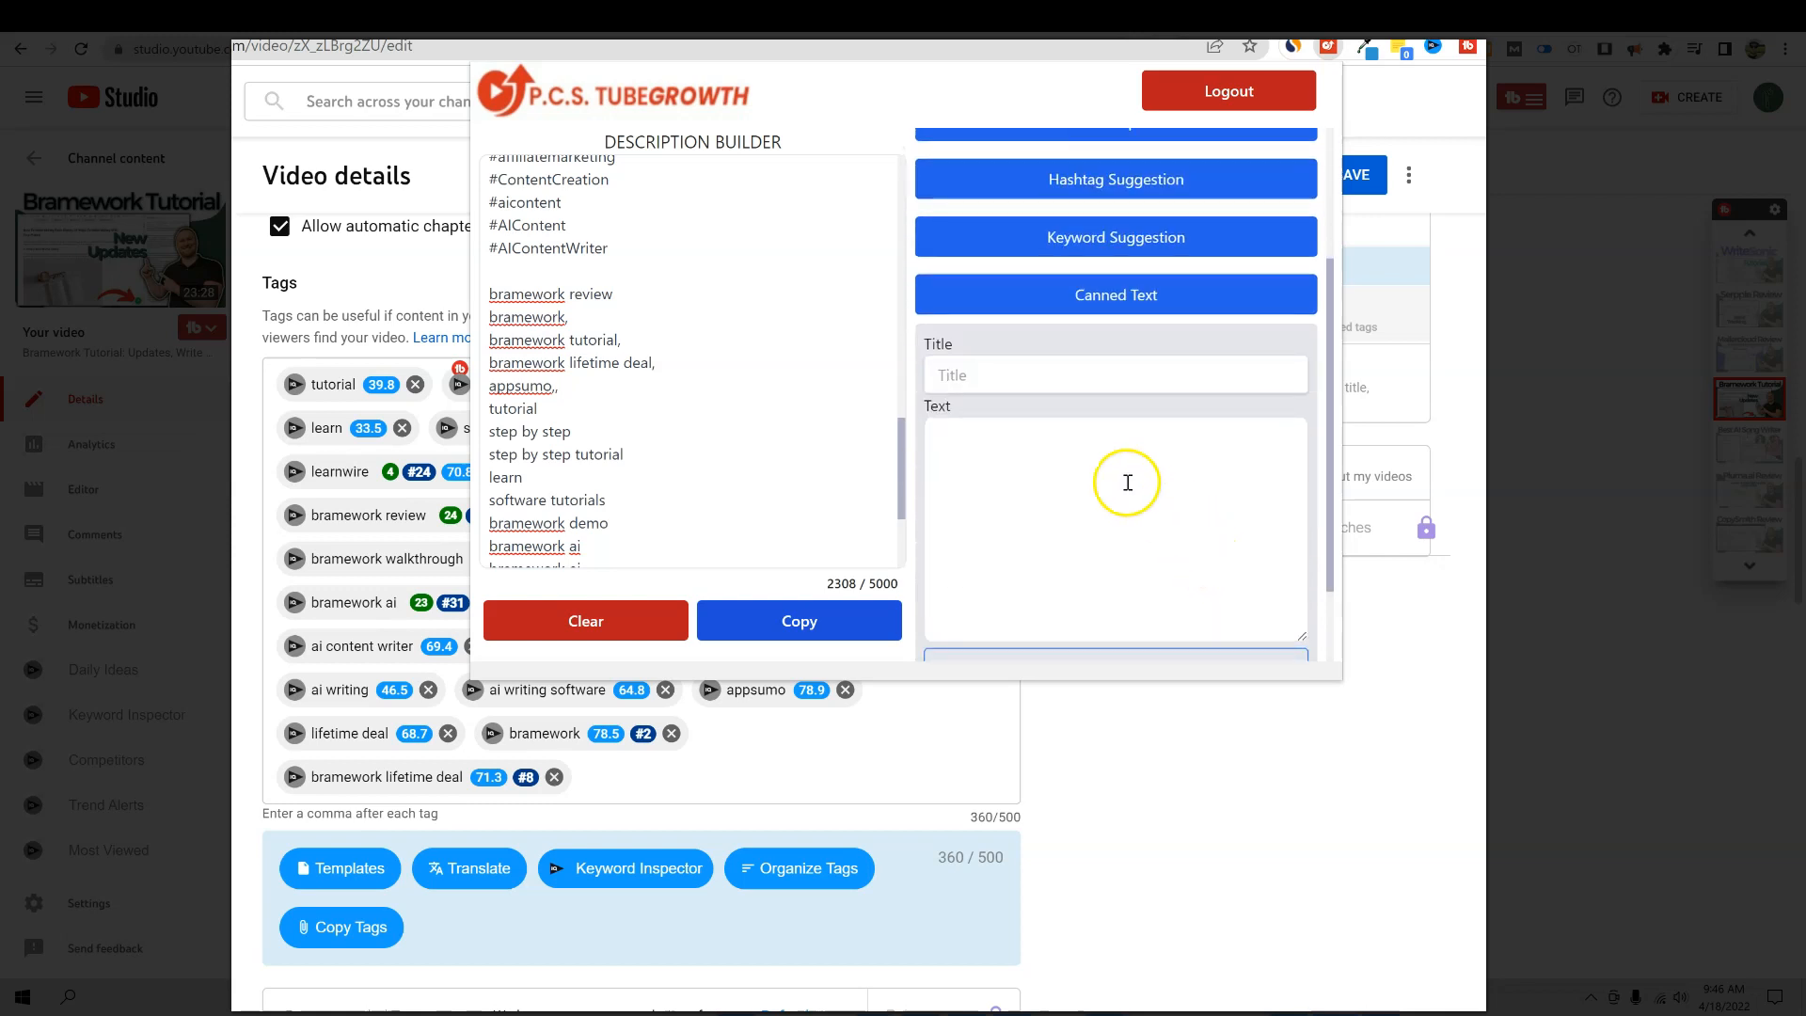
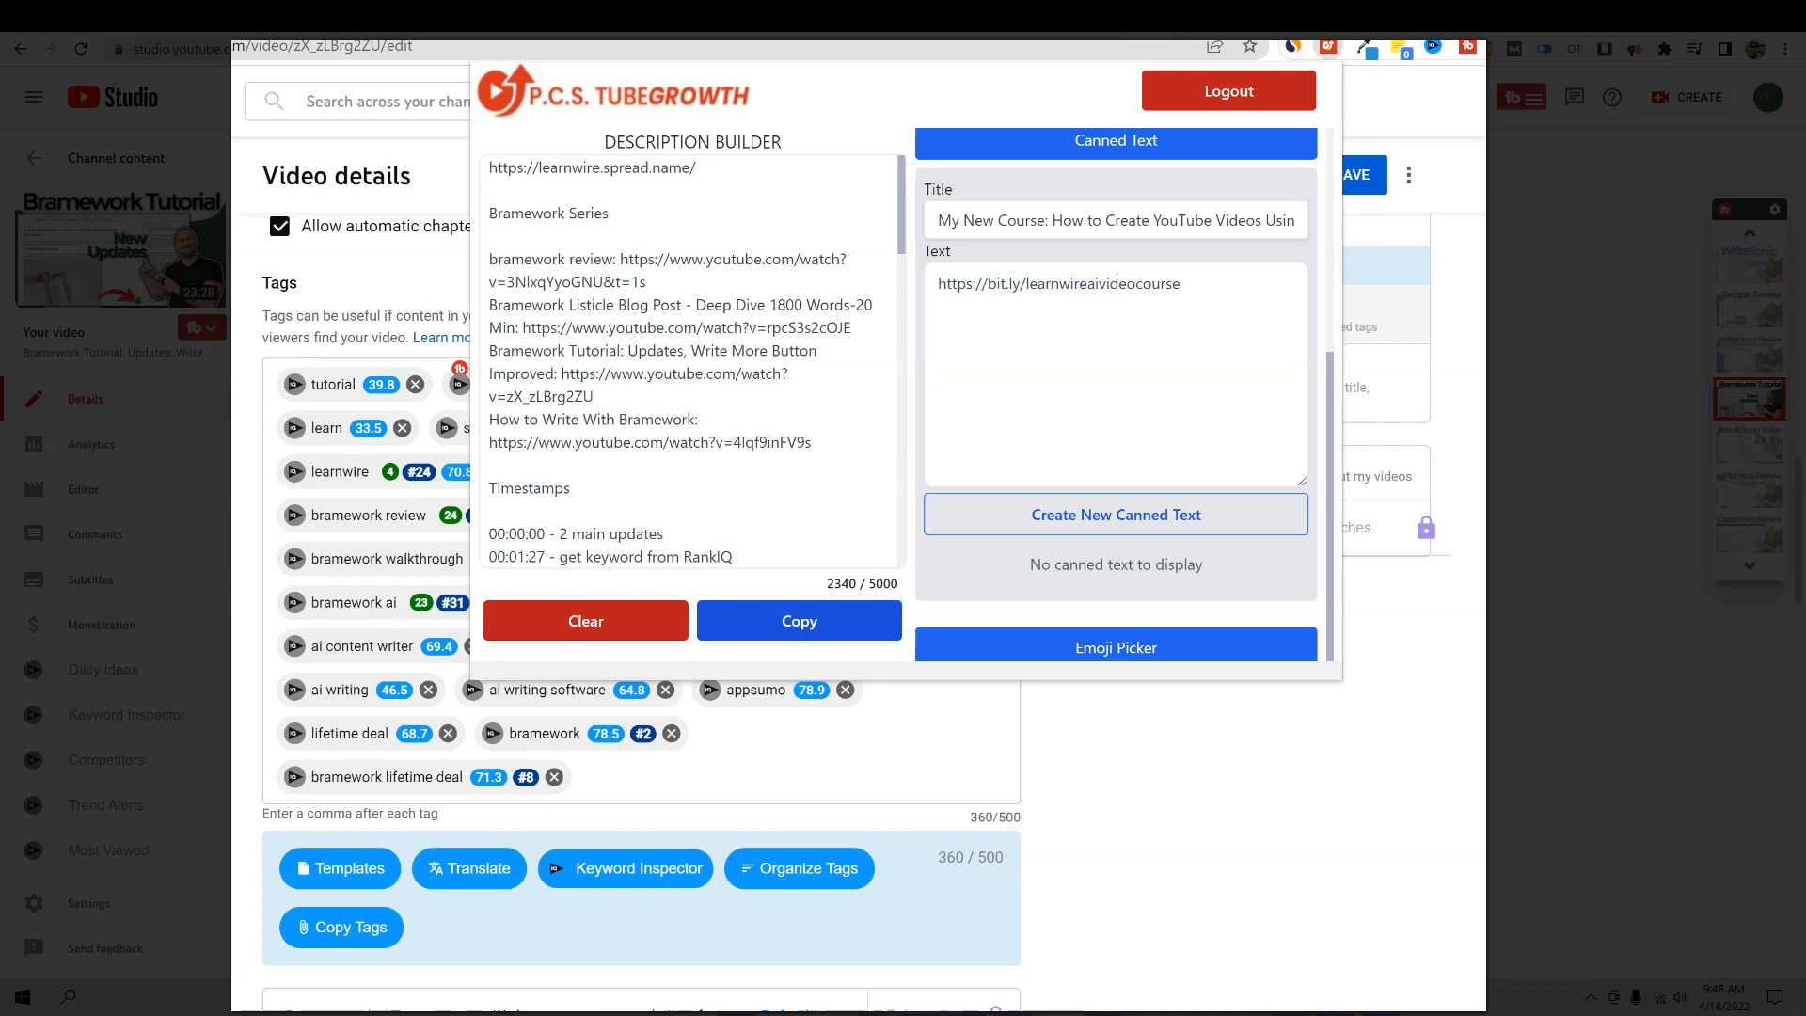
pyautogui.moveTo(937, 217); pyautogui.dragTo(1343, 220)
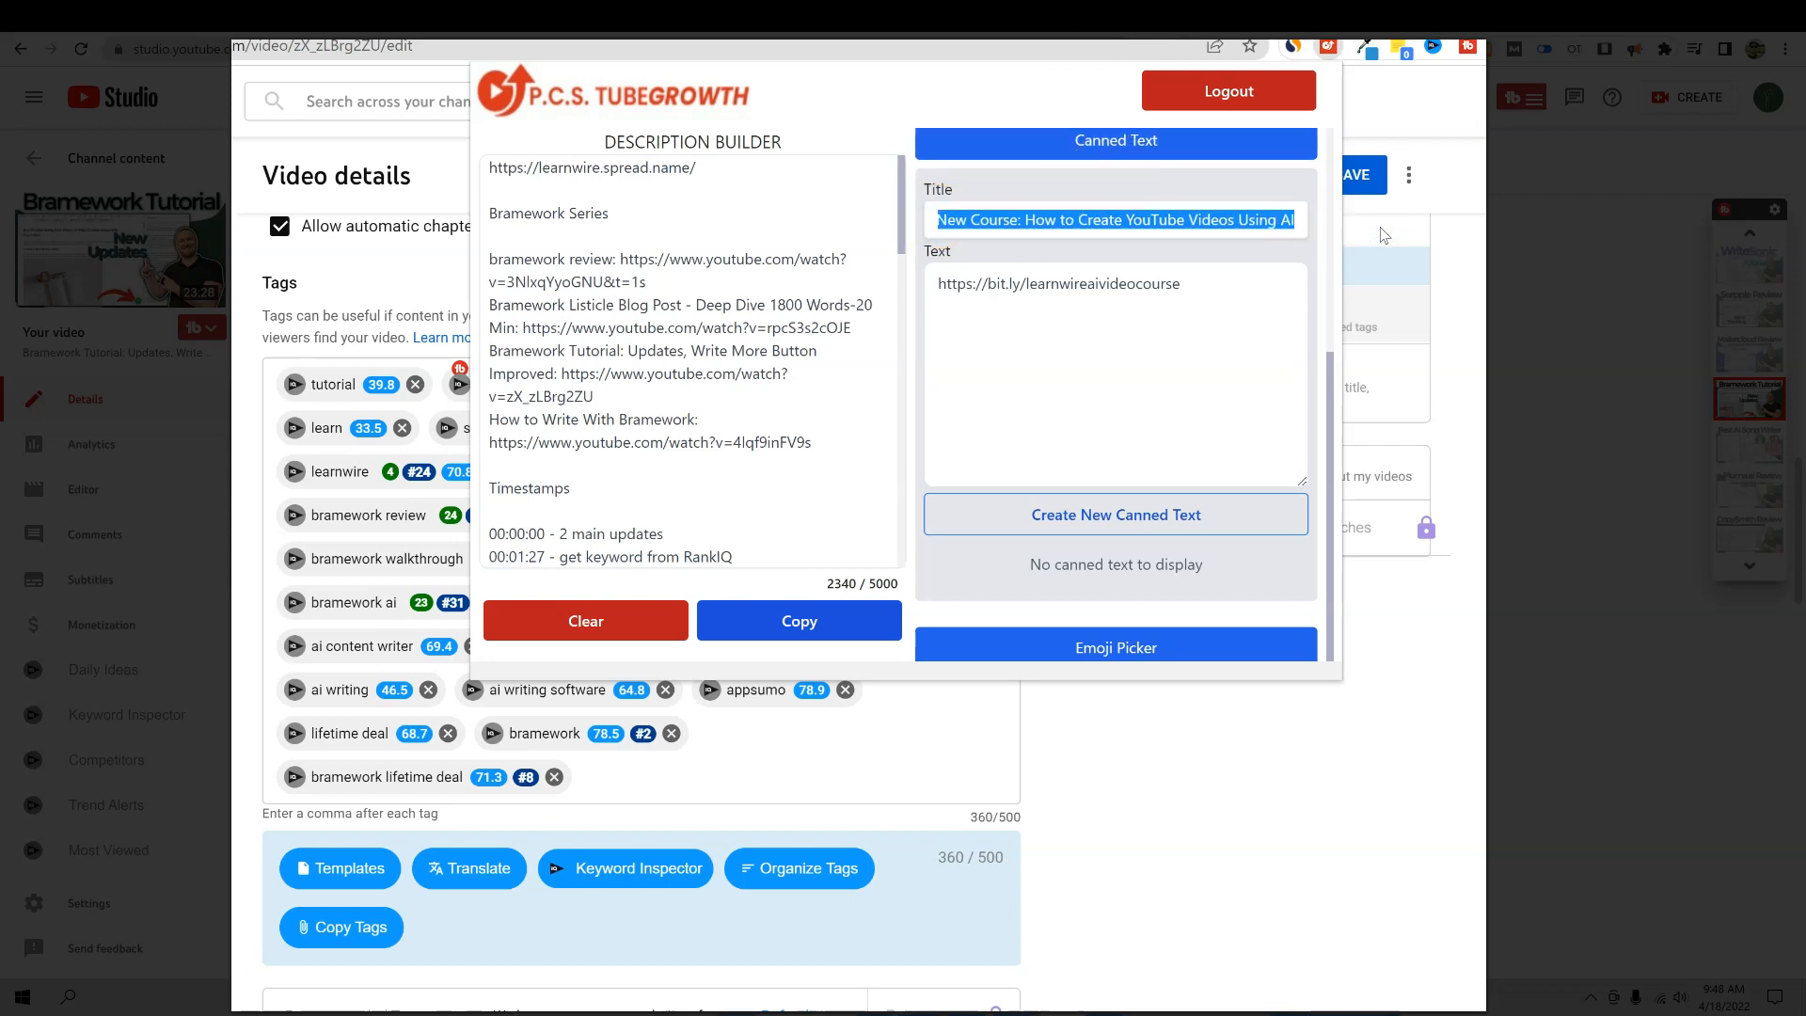
pyautogui.write('LearnWire Recommends')
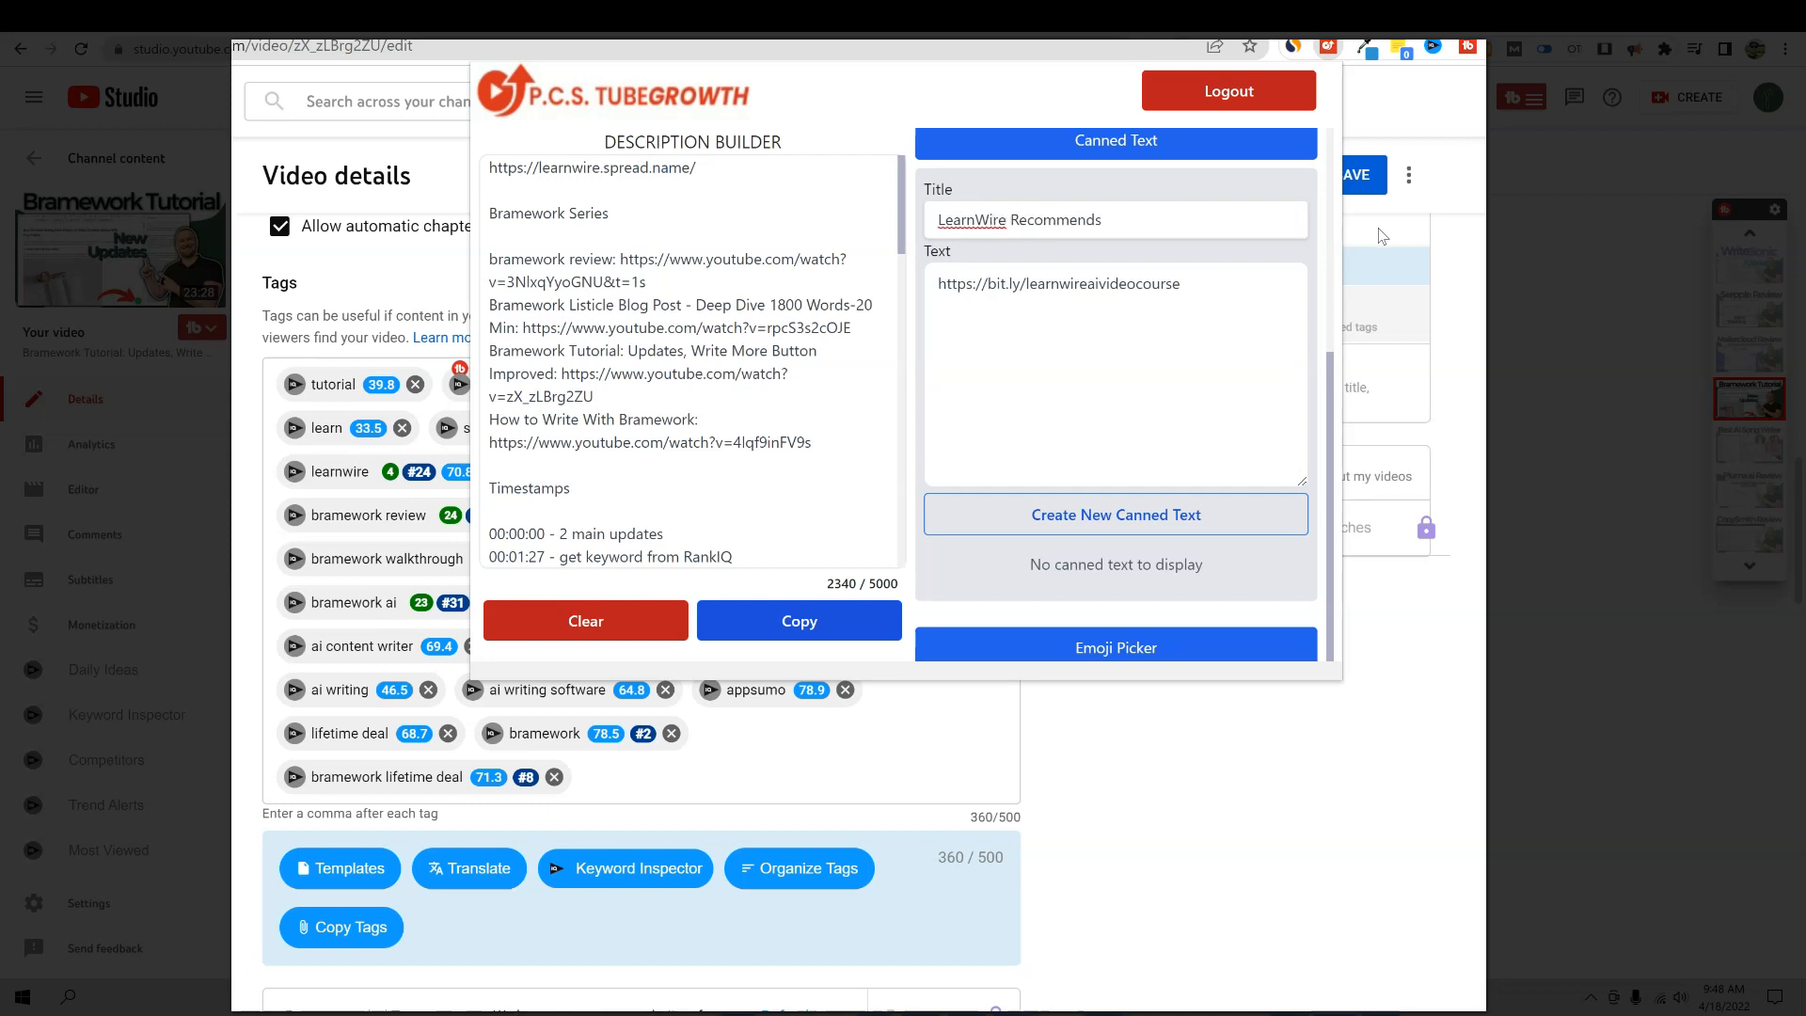
# - Replace the canned text's body with the Top Tools List, SEO keyword tool and AI video course entries with their links, and create it
pyautogui.click(1091, 358)
pyautogui.moveTo(1182, 283); pyautogui.dragTo(930, 283)
pyautogui.write("LearnWire's Top Tools List https://learnwire.spread.name/  Best SEO Optimization and Keyword Tool: https://bit.ly/learnwirerankiq  My New Course: How to Create YouTube Videos Using AI https://bit.ly/learnwireaivideocourse")
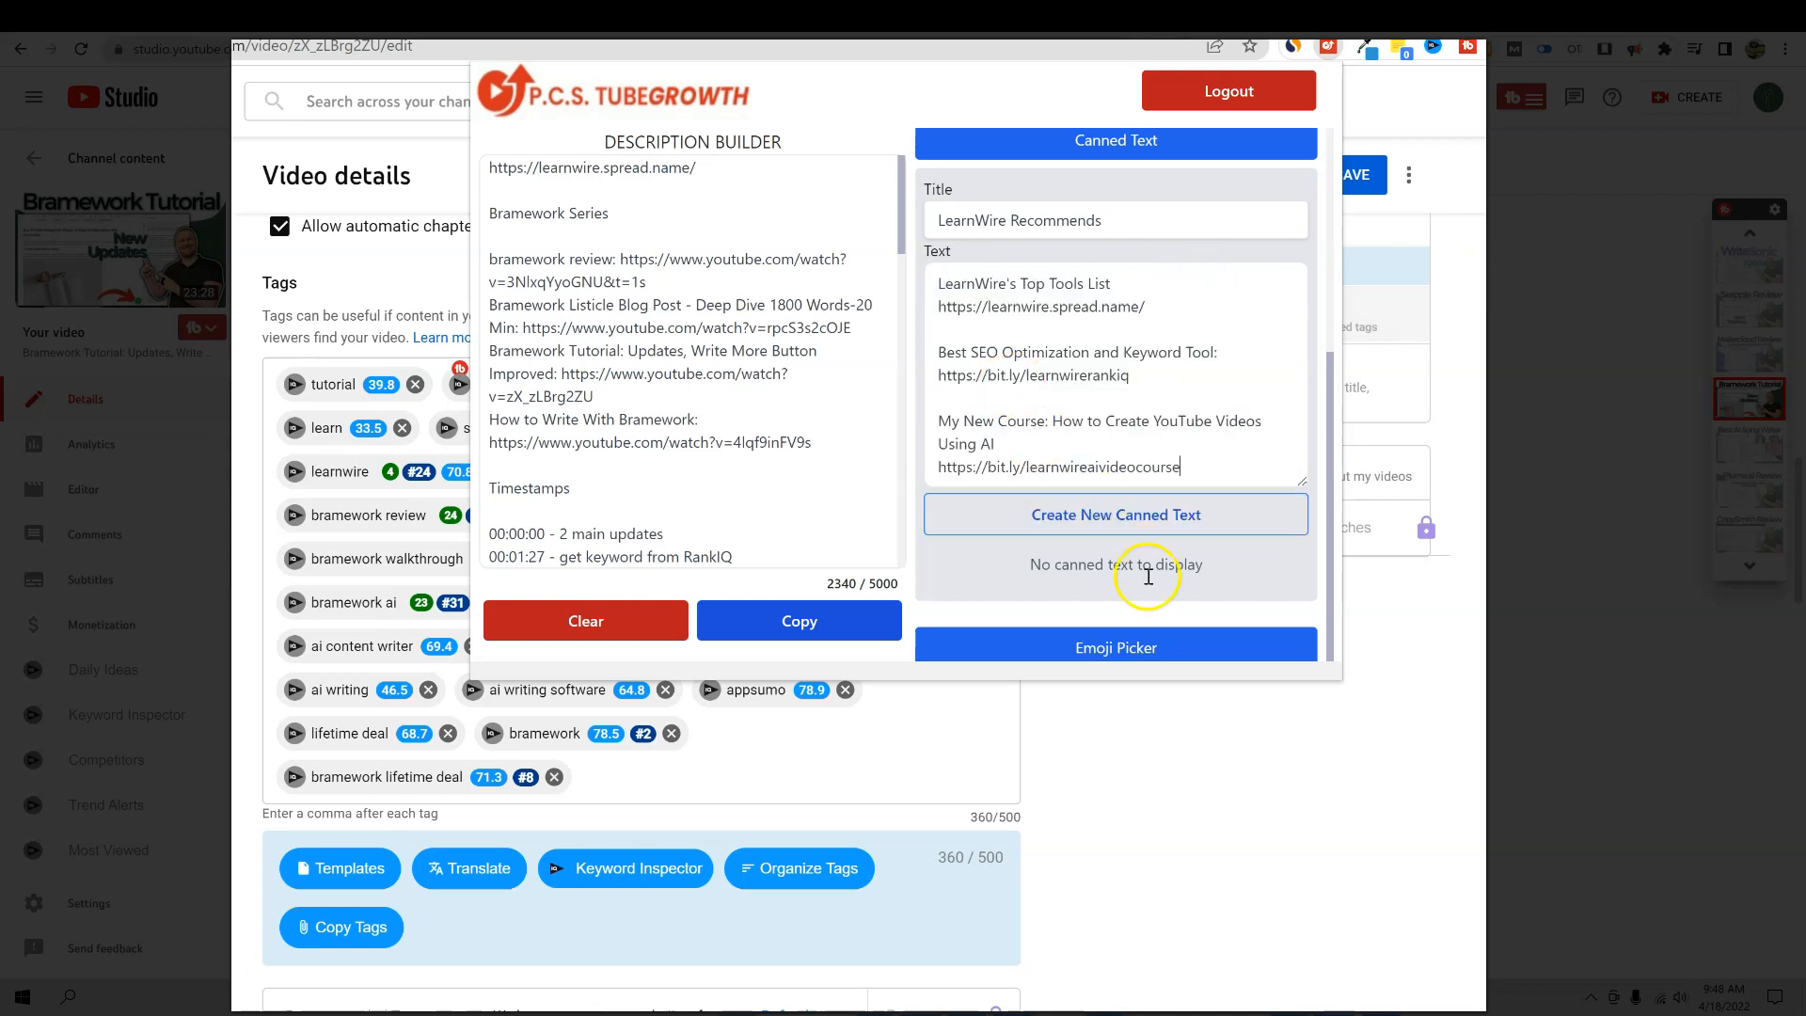
pyautogui.click(1148, 515)
pyautogui.click(716, 251)
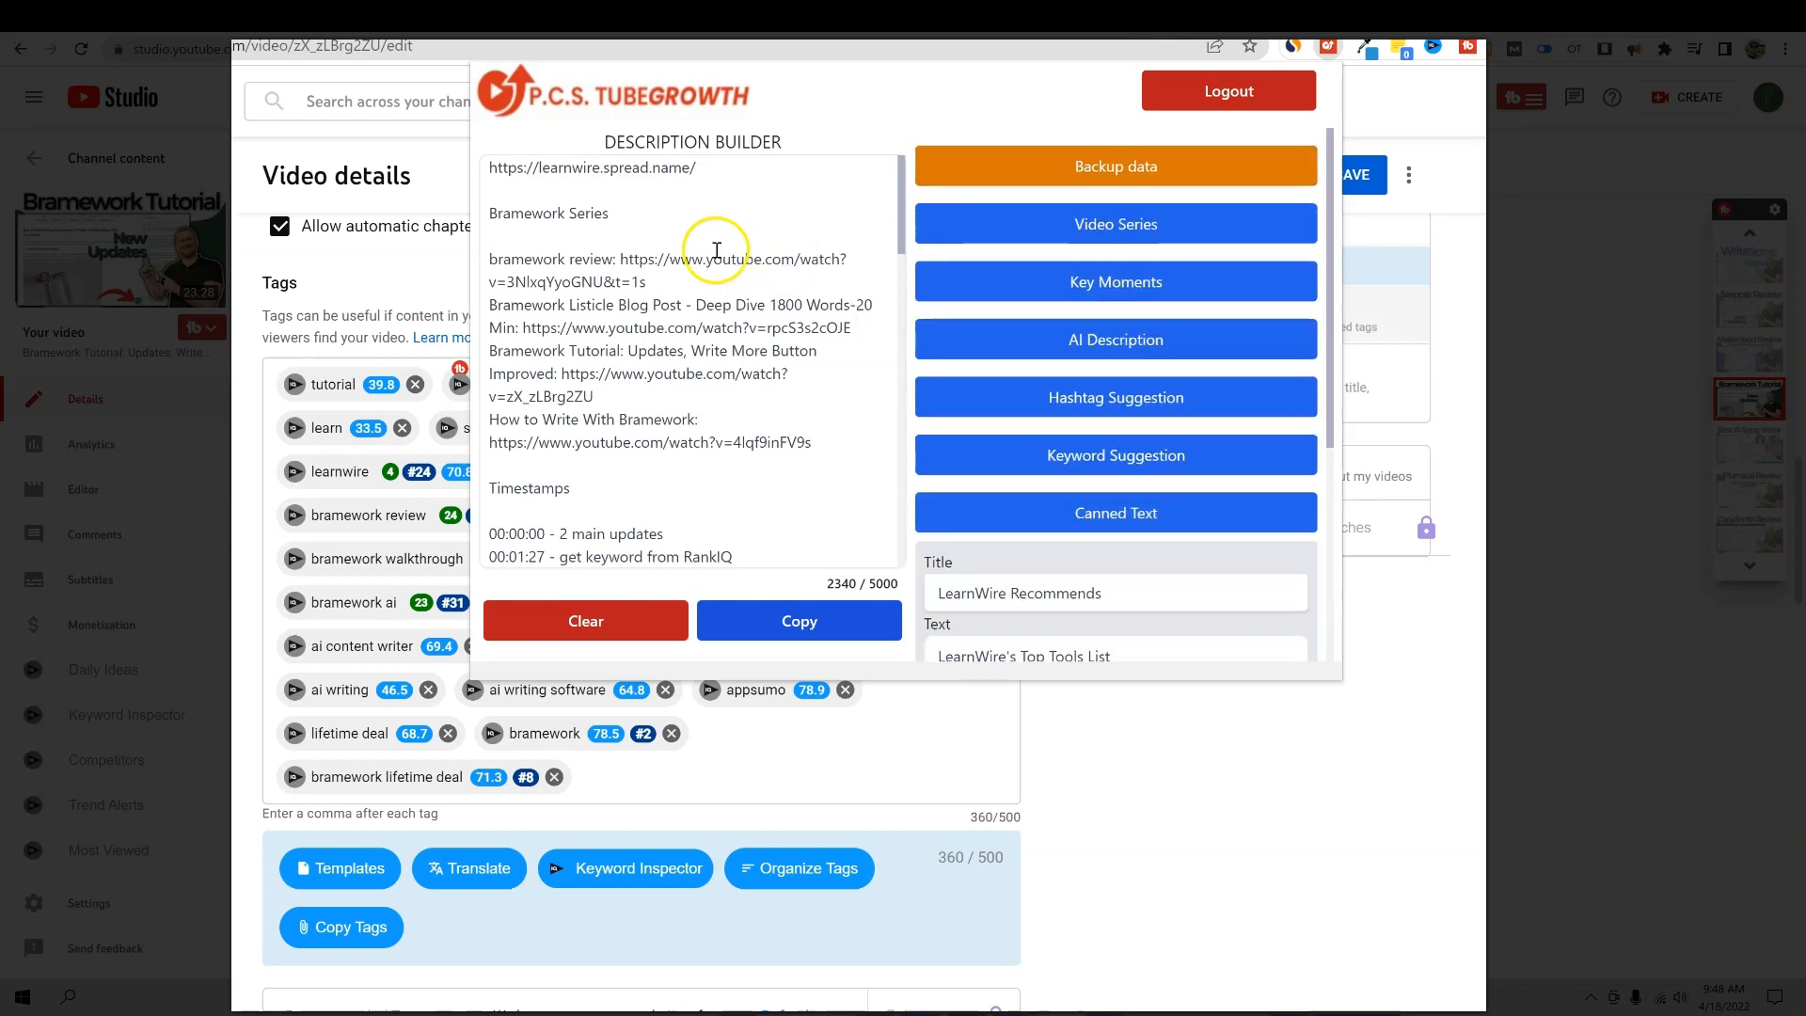
pyautogui.moveTo(742, 167); pyautogui.dragTo(574, 167)
pyautogui.click(732, 168)
pyautogui.moveTo(745, 167); pyautogui.dragTo(415, 175)
pyautogui.press('BackSpace')
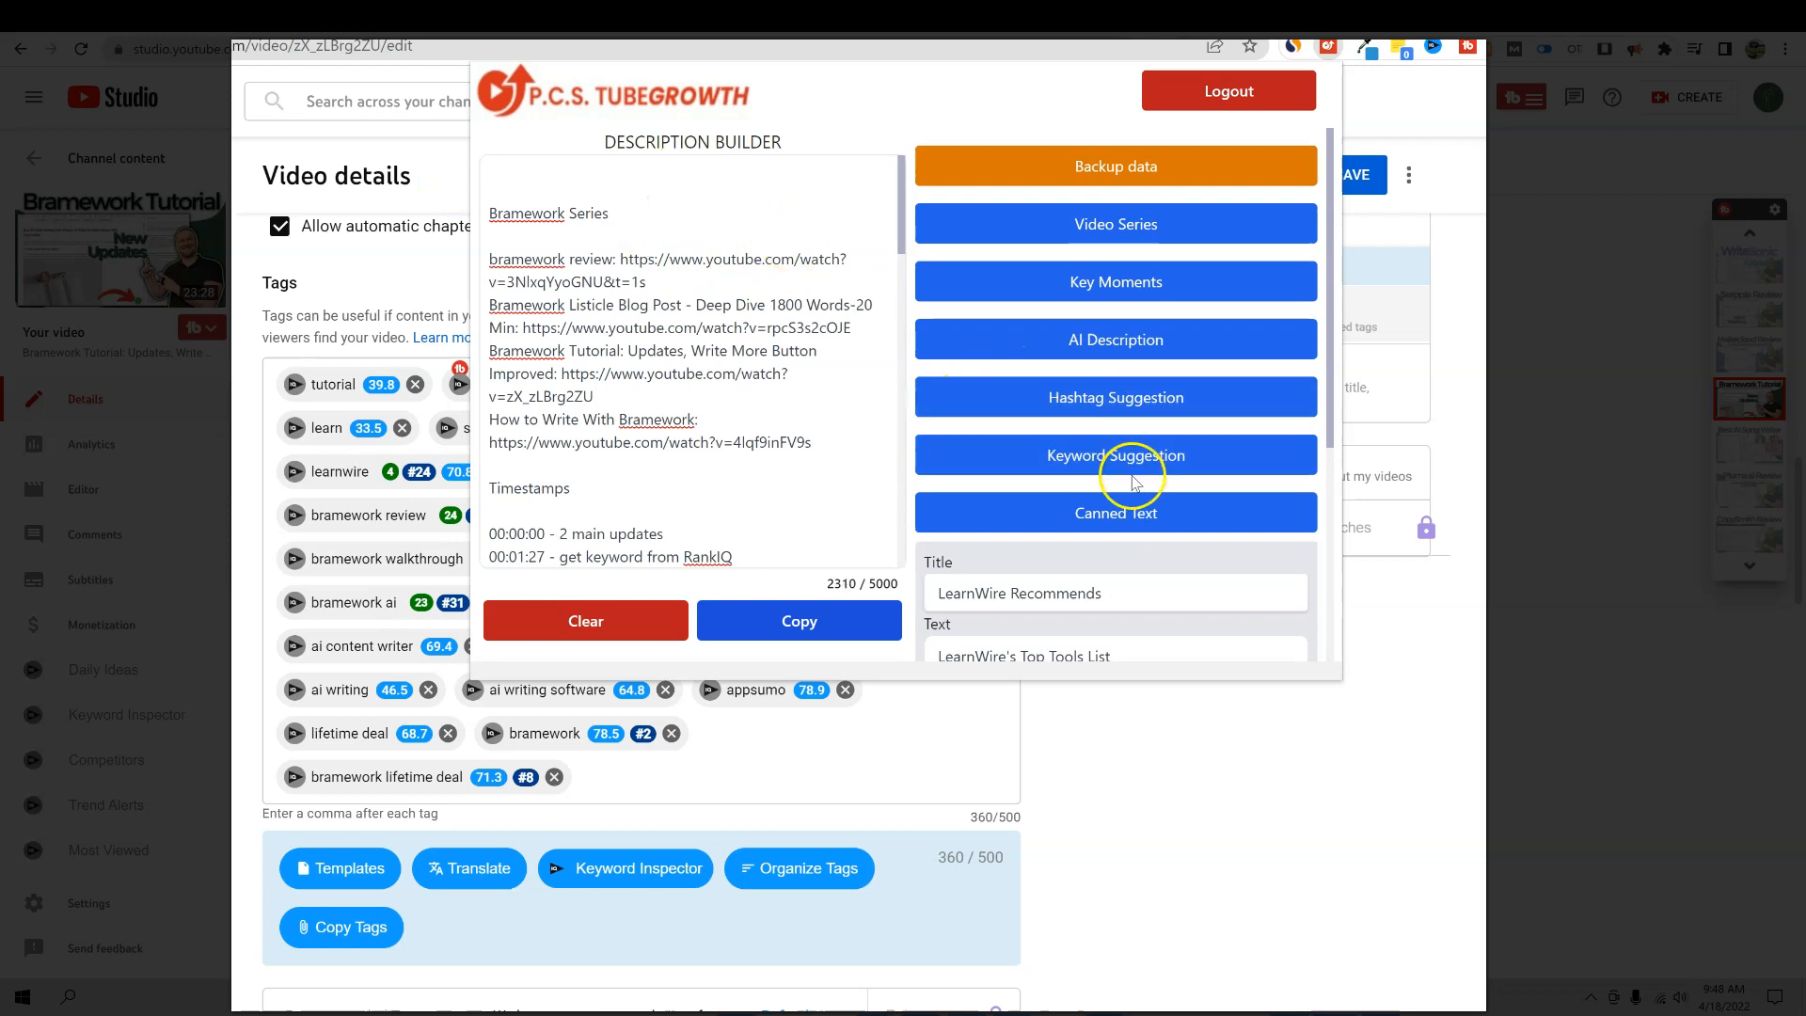
# - Insert the saved "LearnWire Recommends" canned text at the start of the description, above "Bramework Series"
pyautogui.click(1143, 515)
pyautogui.click(1142, 516)
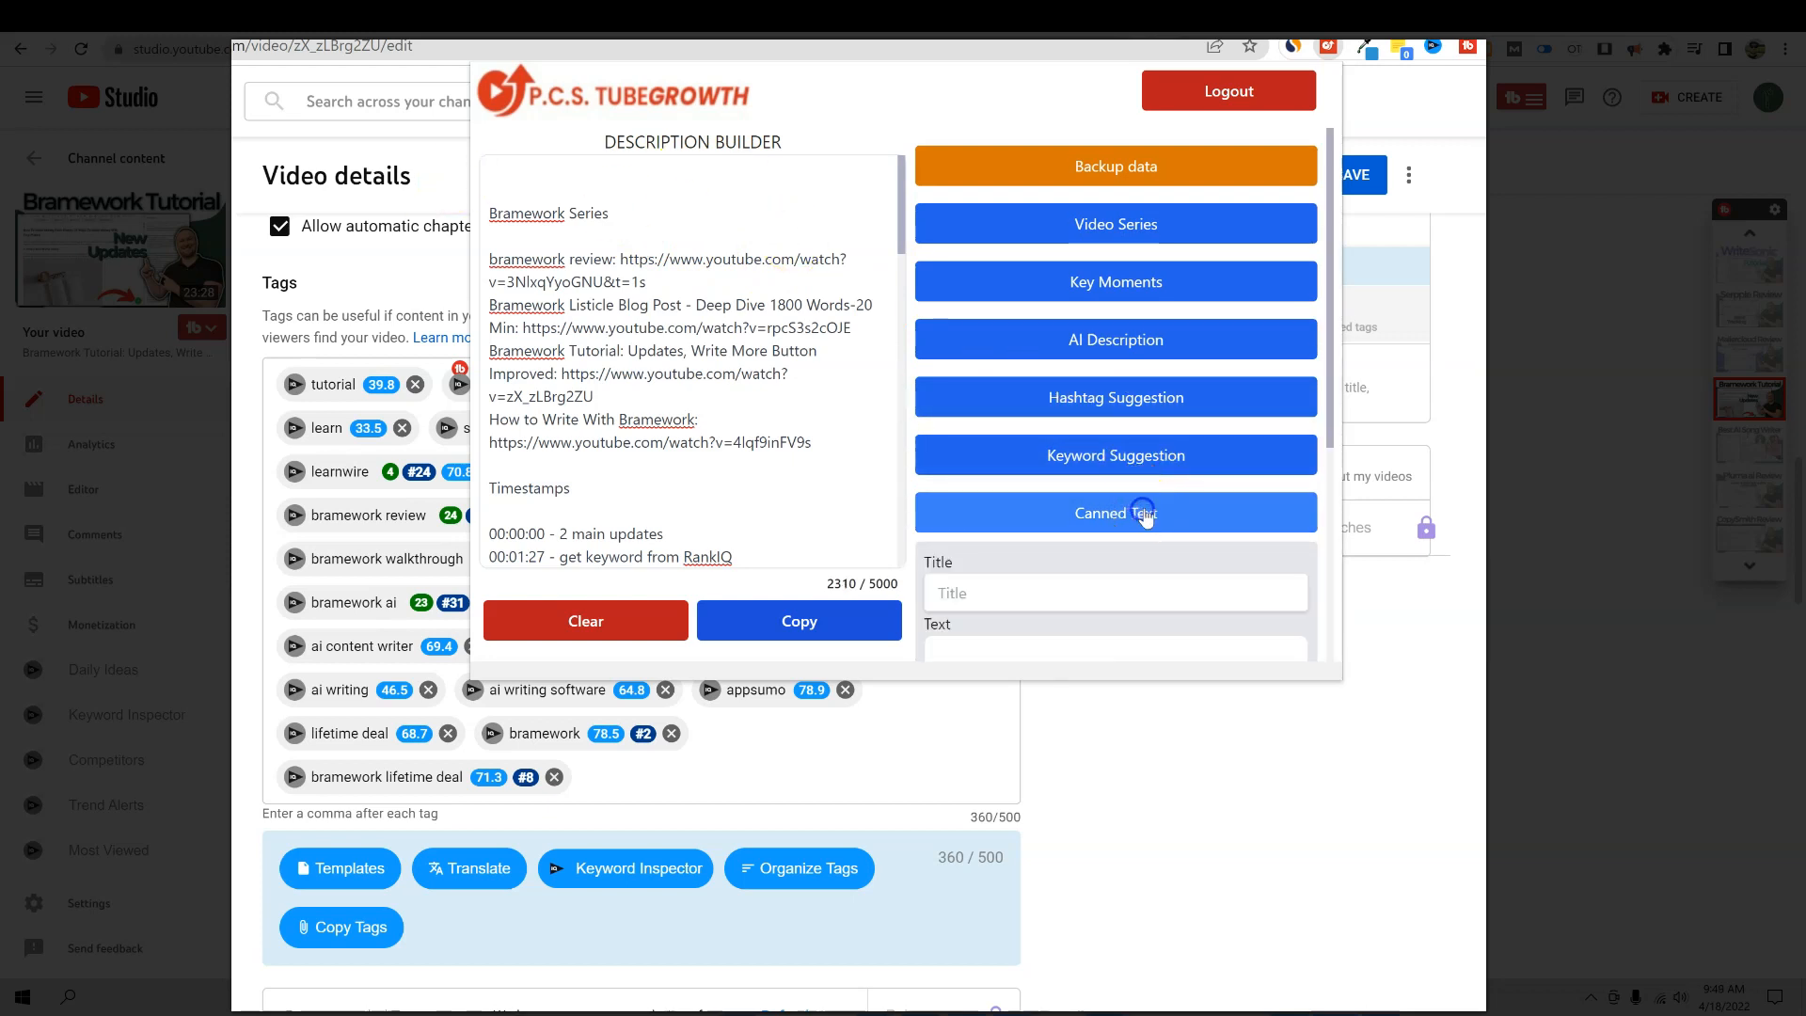
pyautogui.scroll(-4, 1093, 442)
pyautogui.click(1127, 569)
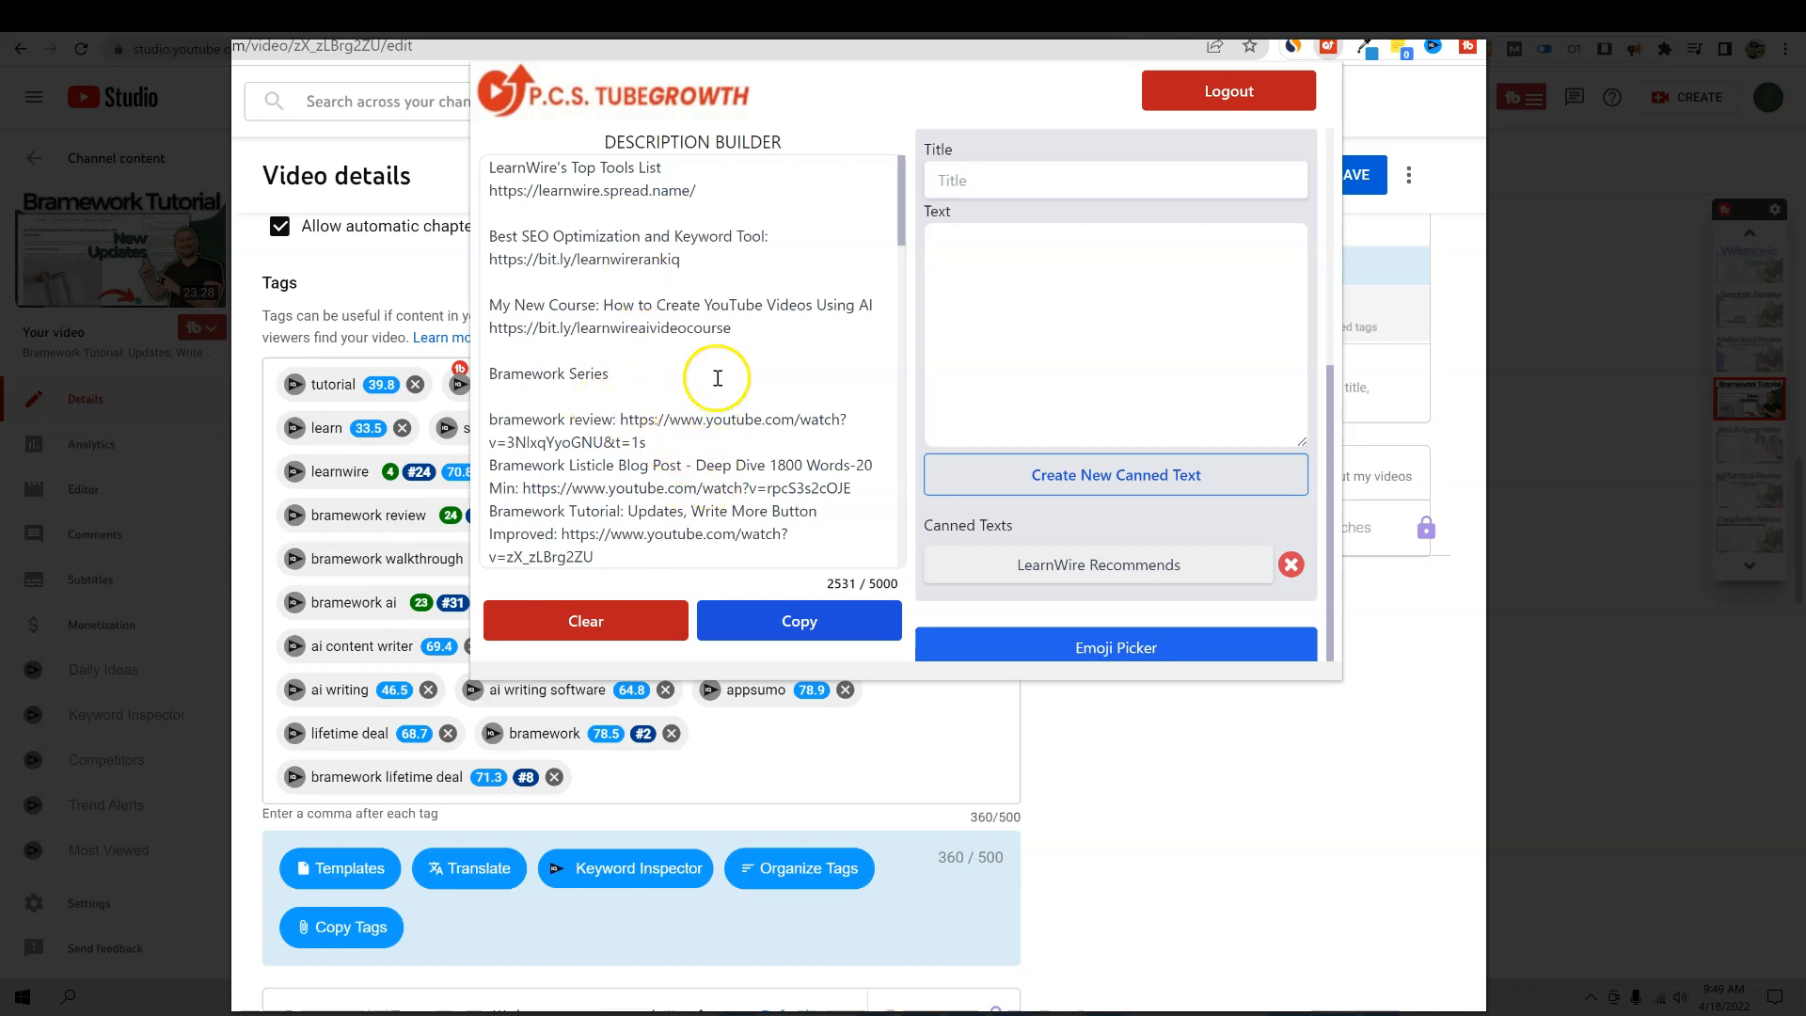
pyautogui.moveTo(736, 329); pyautogui.dragTo(468, 153)
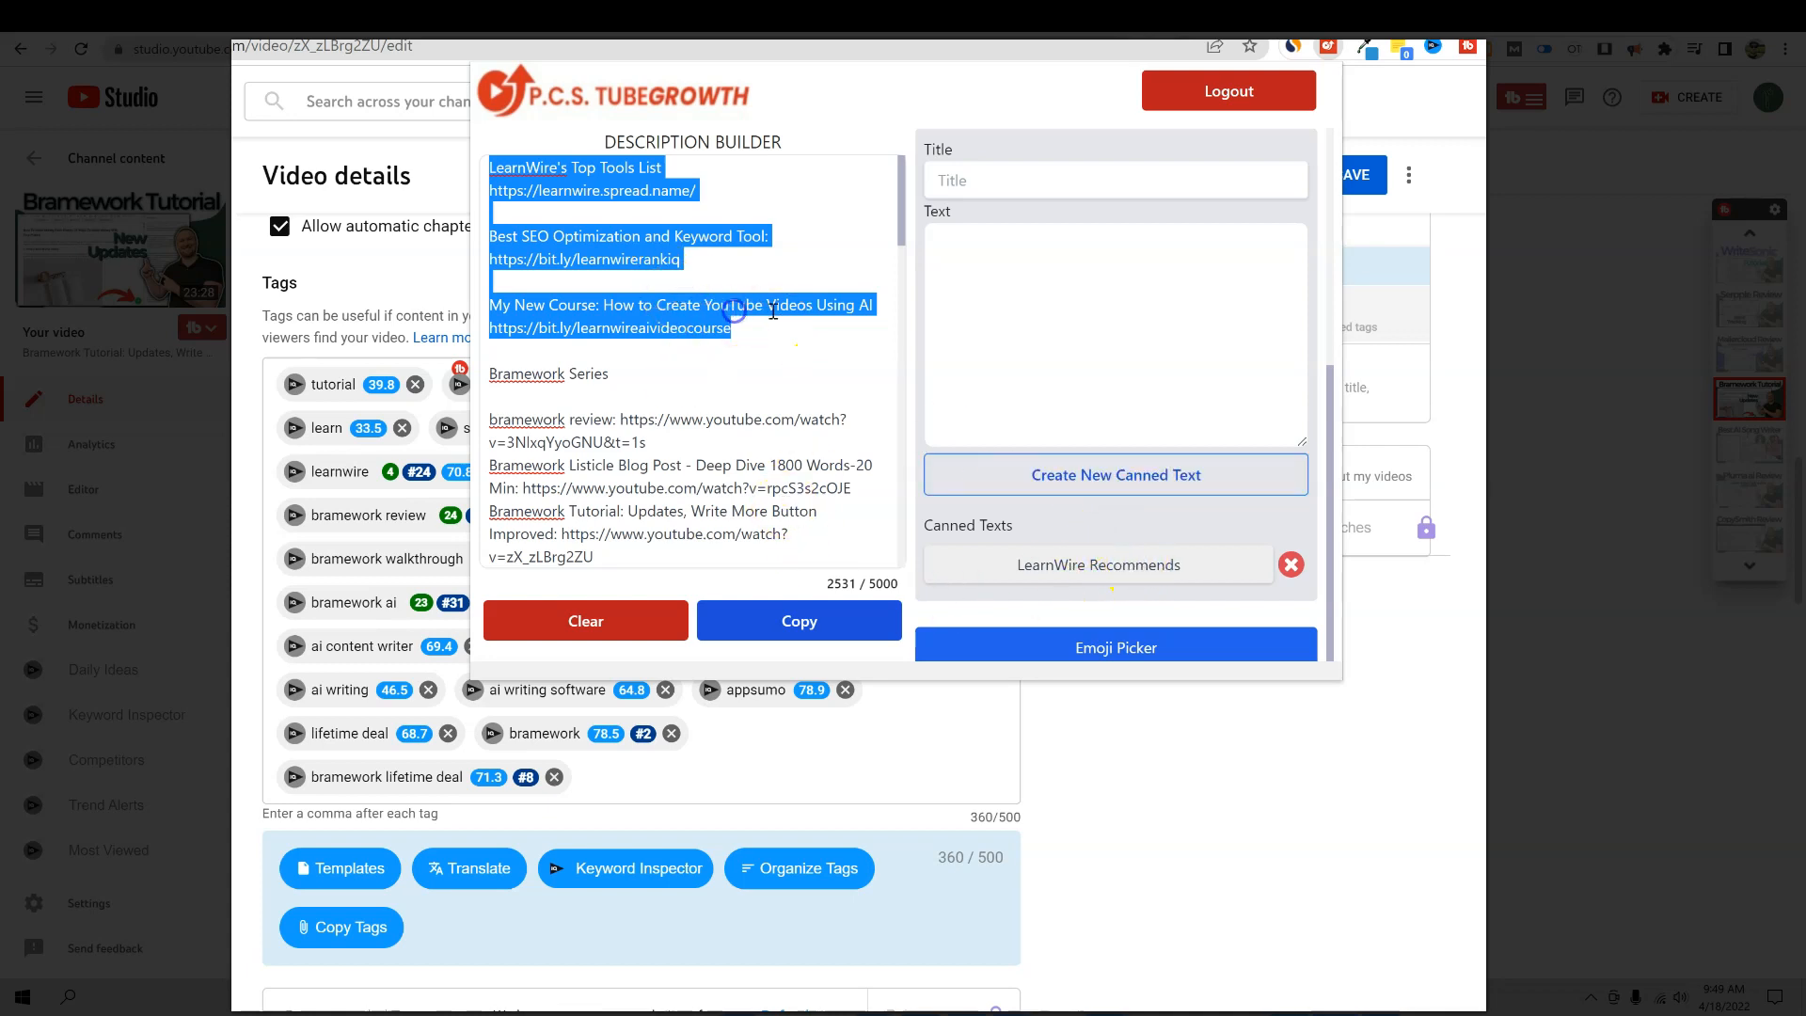
pyautogui.click(744, 339)
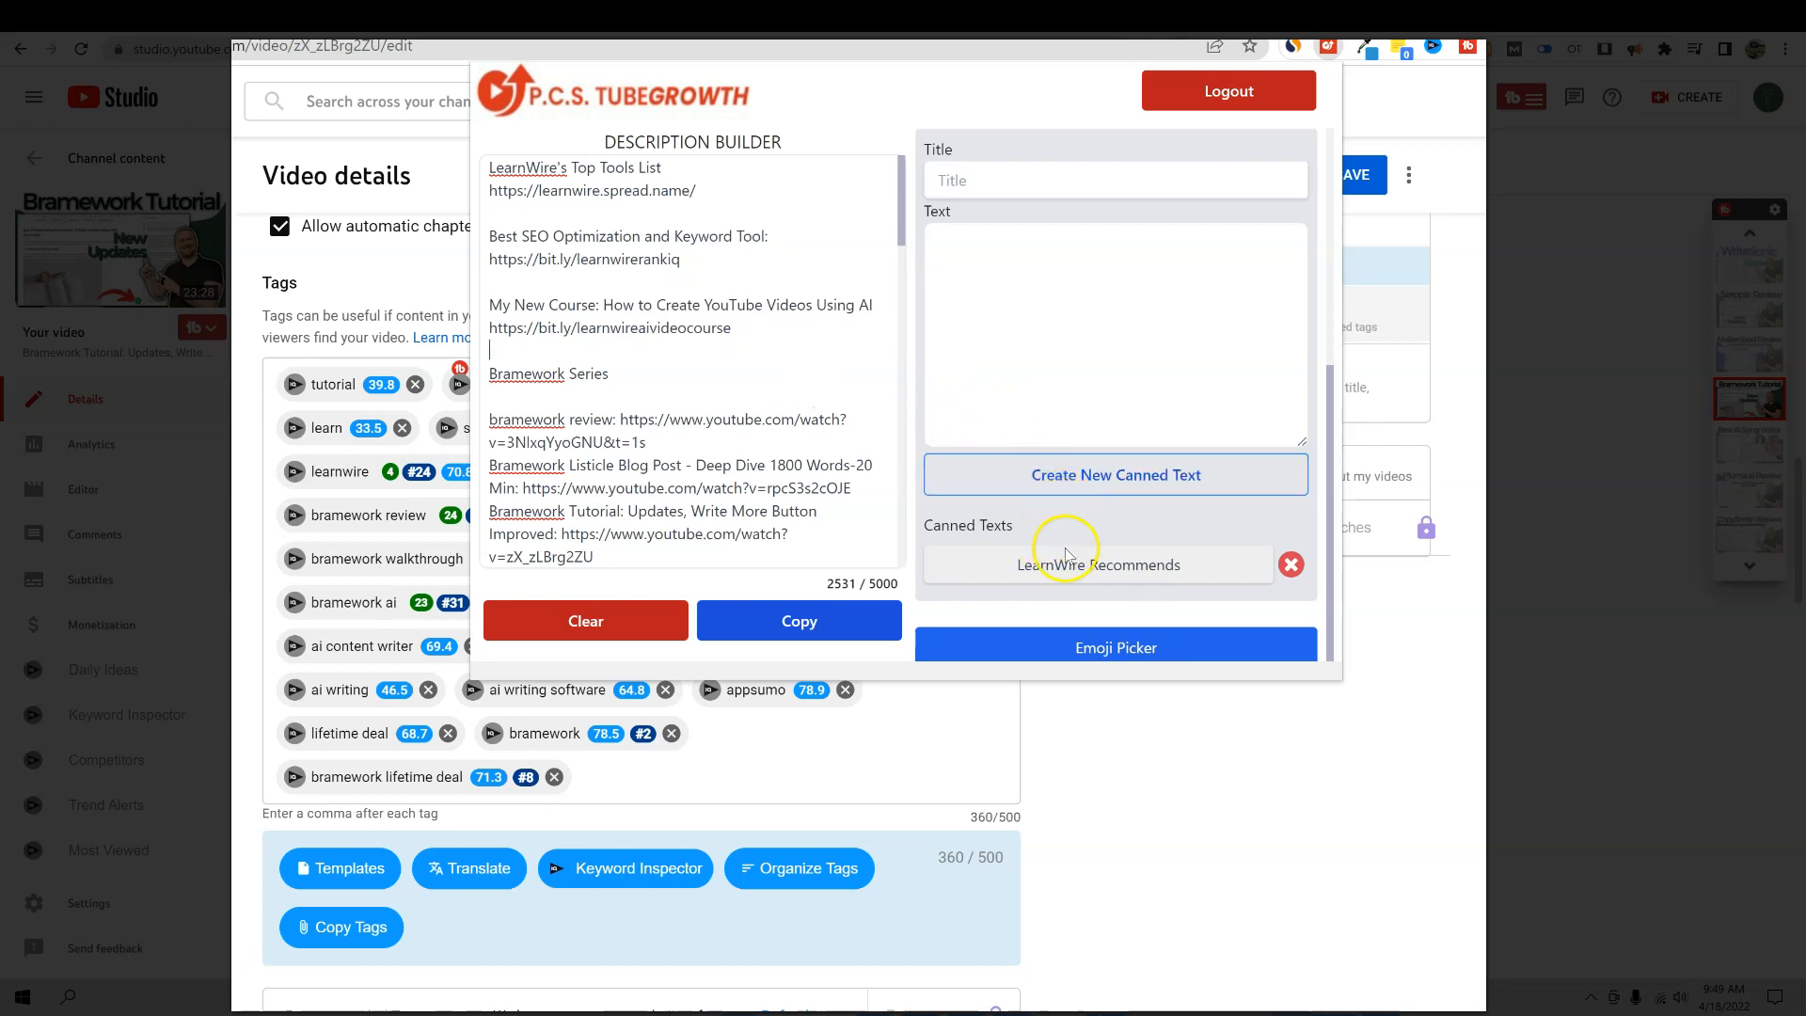
# - Add a thumbs-up emoji before "LearnWire's Top Tools List" and a grinning face emoji before "Best SEO Optimization and Keyword Tool"
pyautogui.click(1148, 648)
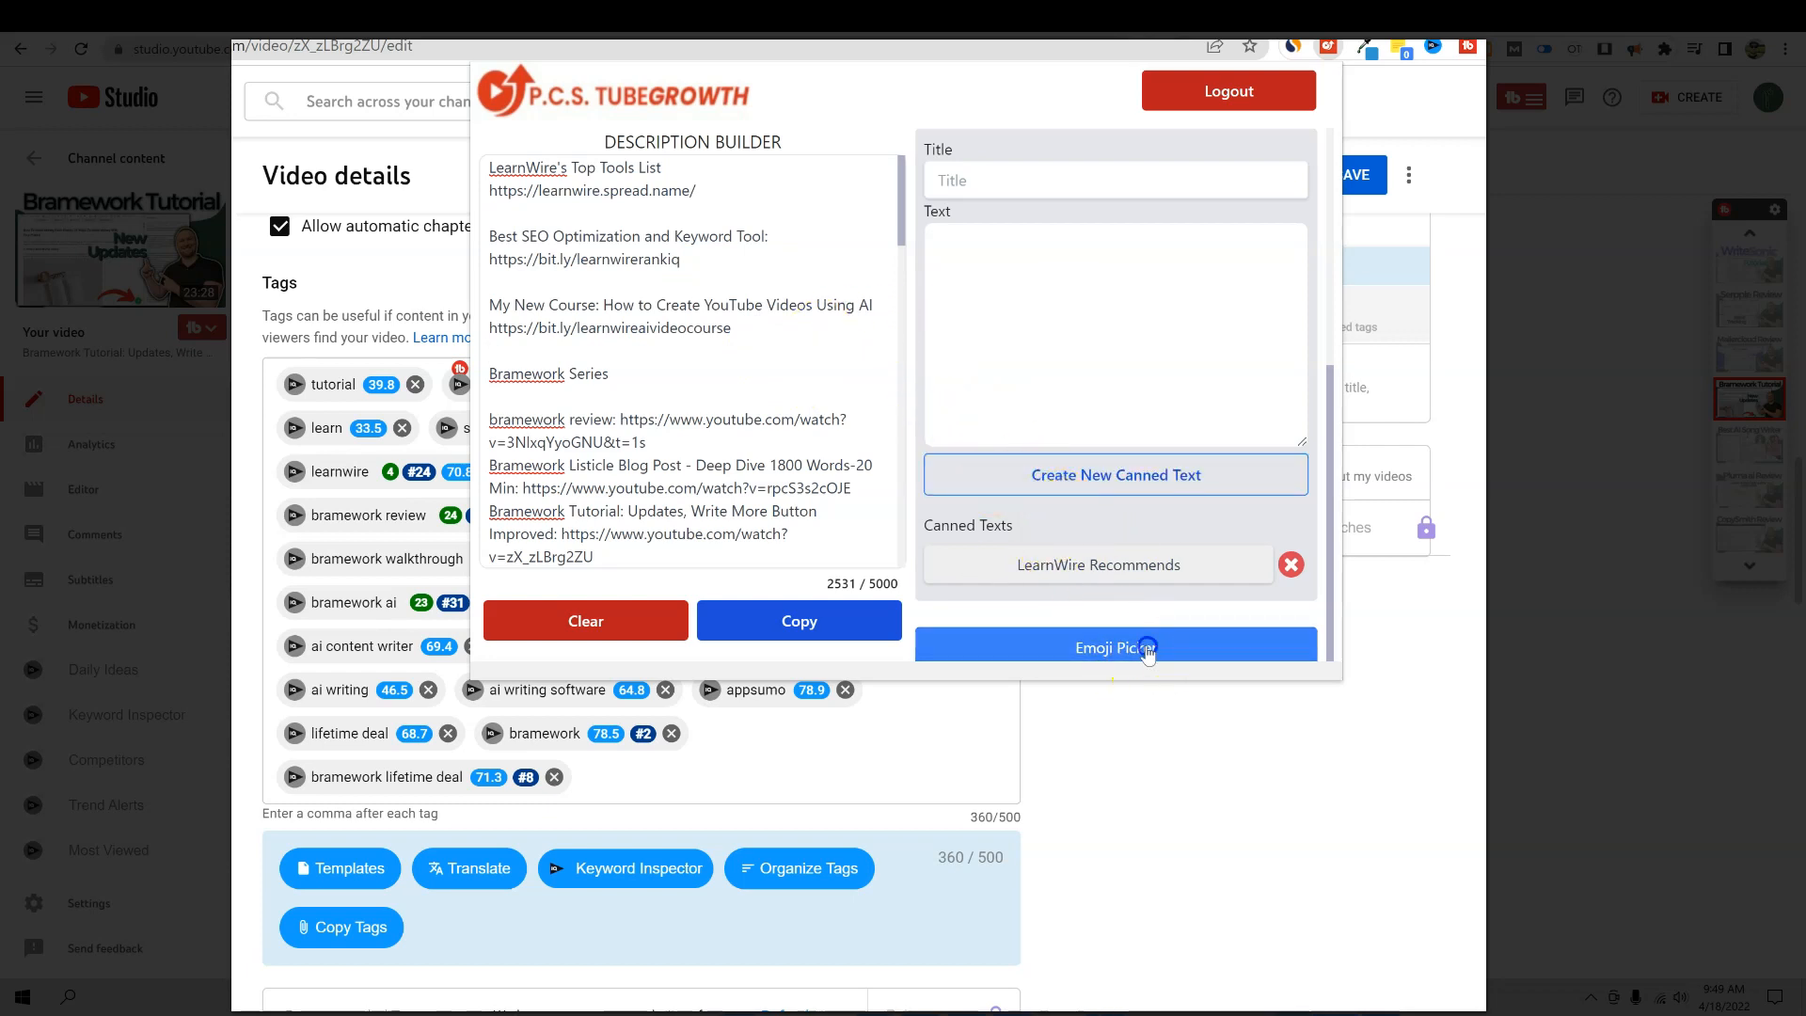
pyautogui.scroll(2, 1118, 395)
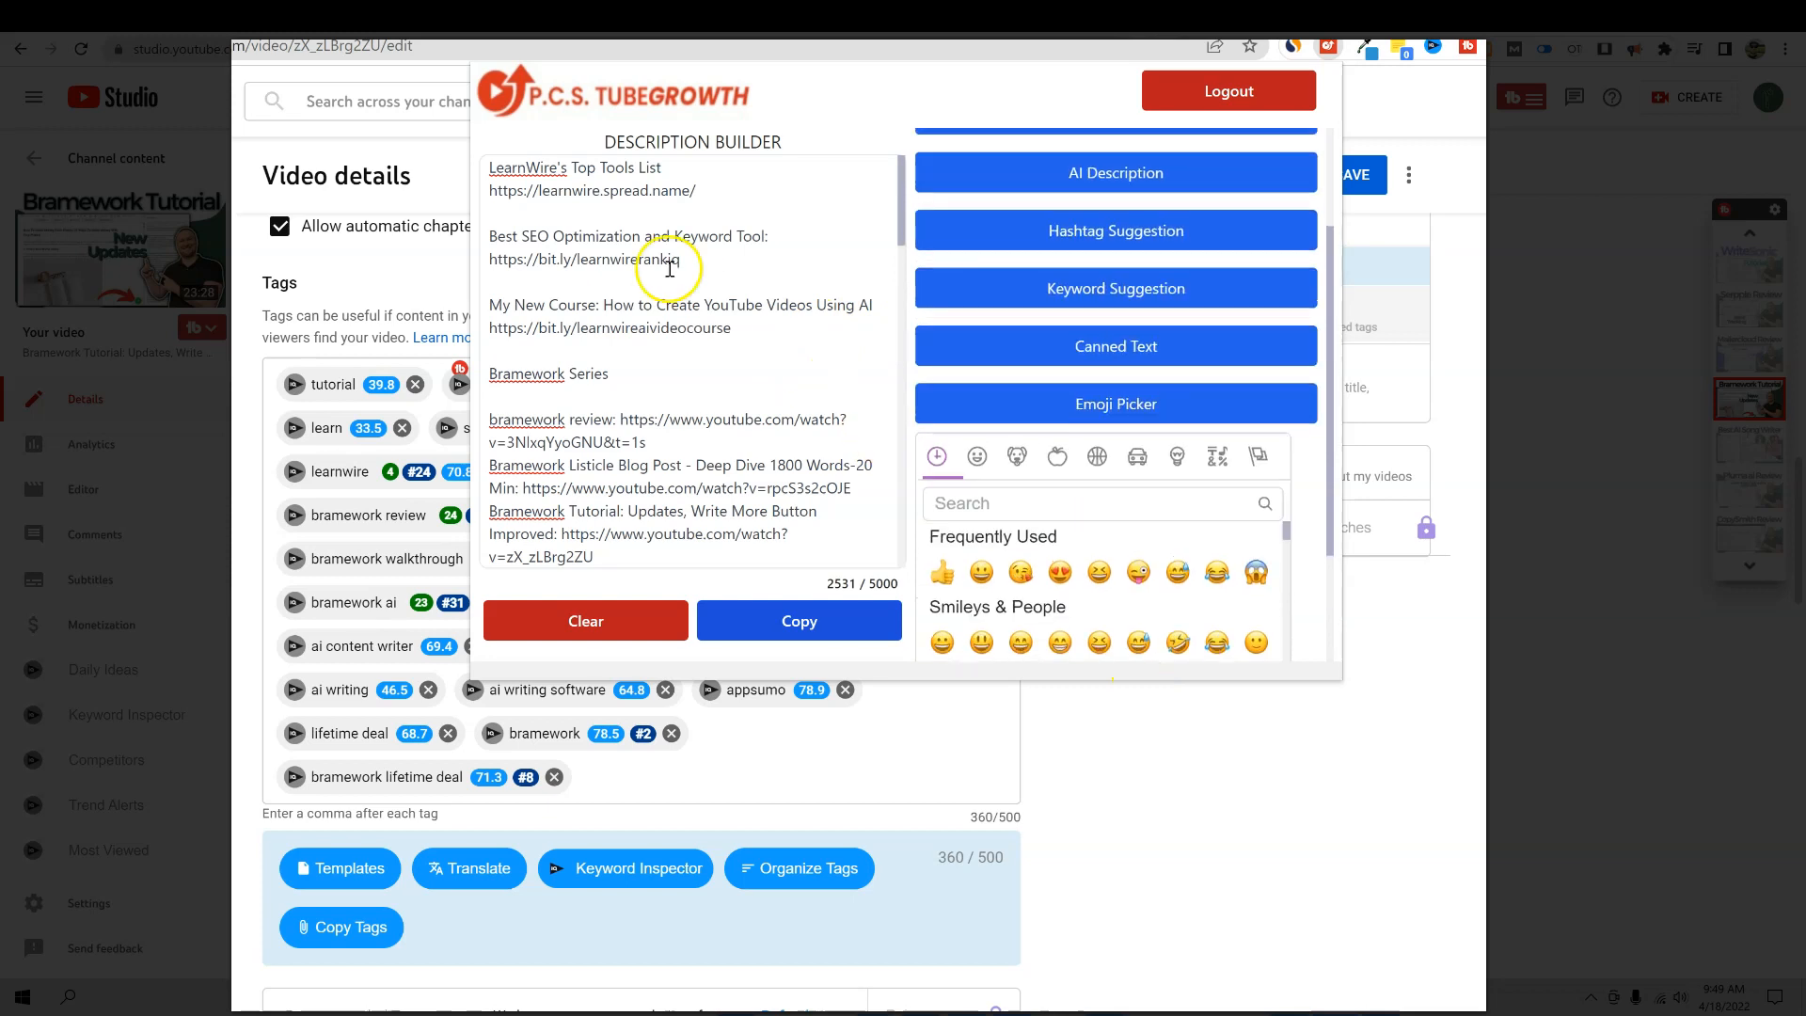
pyautogui.click(942, 571)
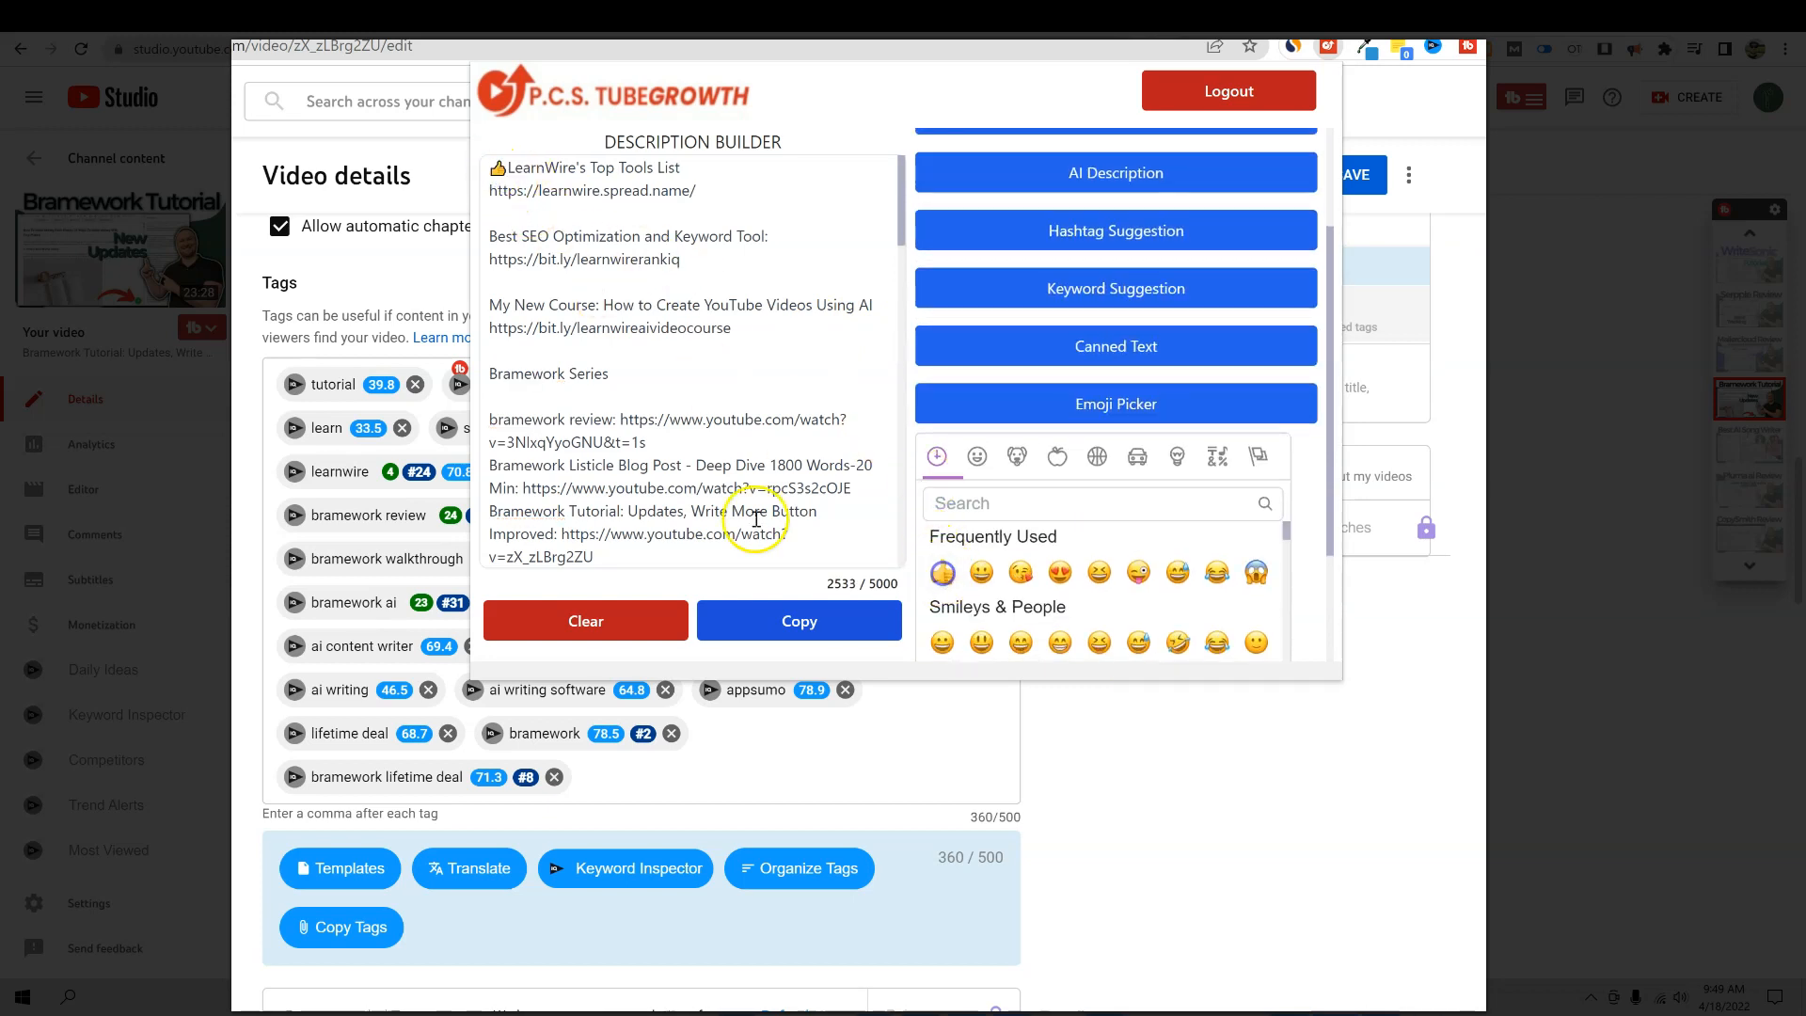
pyautogui.click(489, 237)
pyautogui.click(981, 571)
# - Search the emojis for "video" and place the film projector emoji before "My New Course: How to Create YouTube Videos Using AI"
pyautogui.click(490, 307)
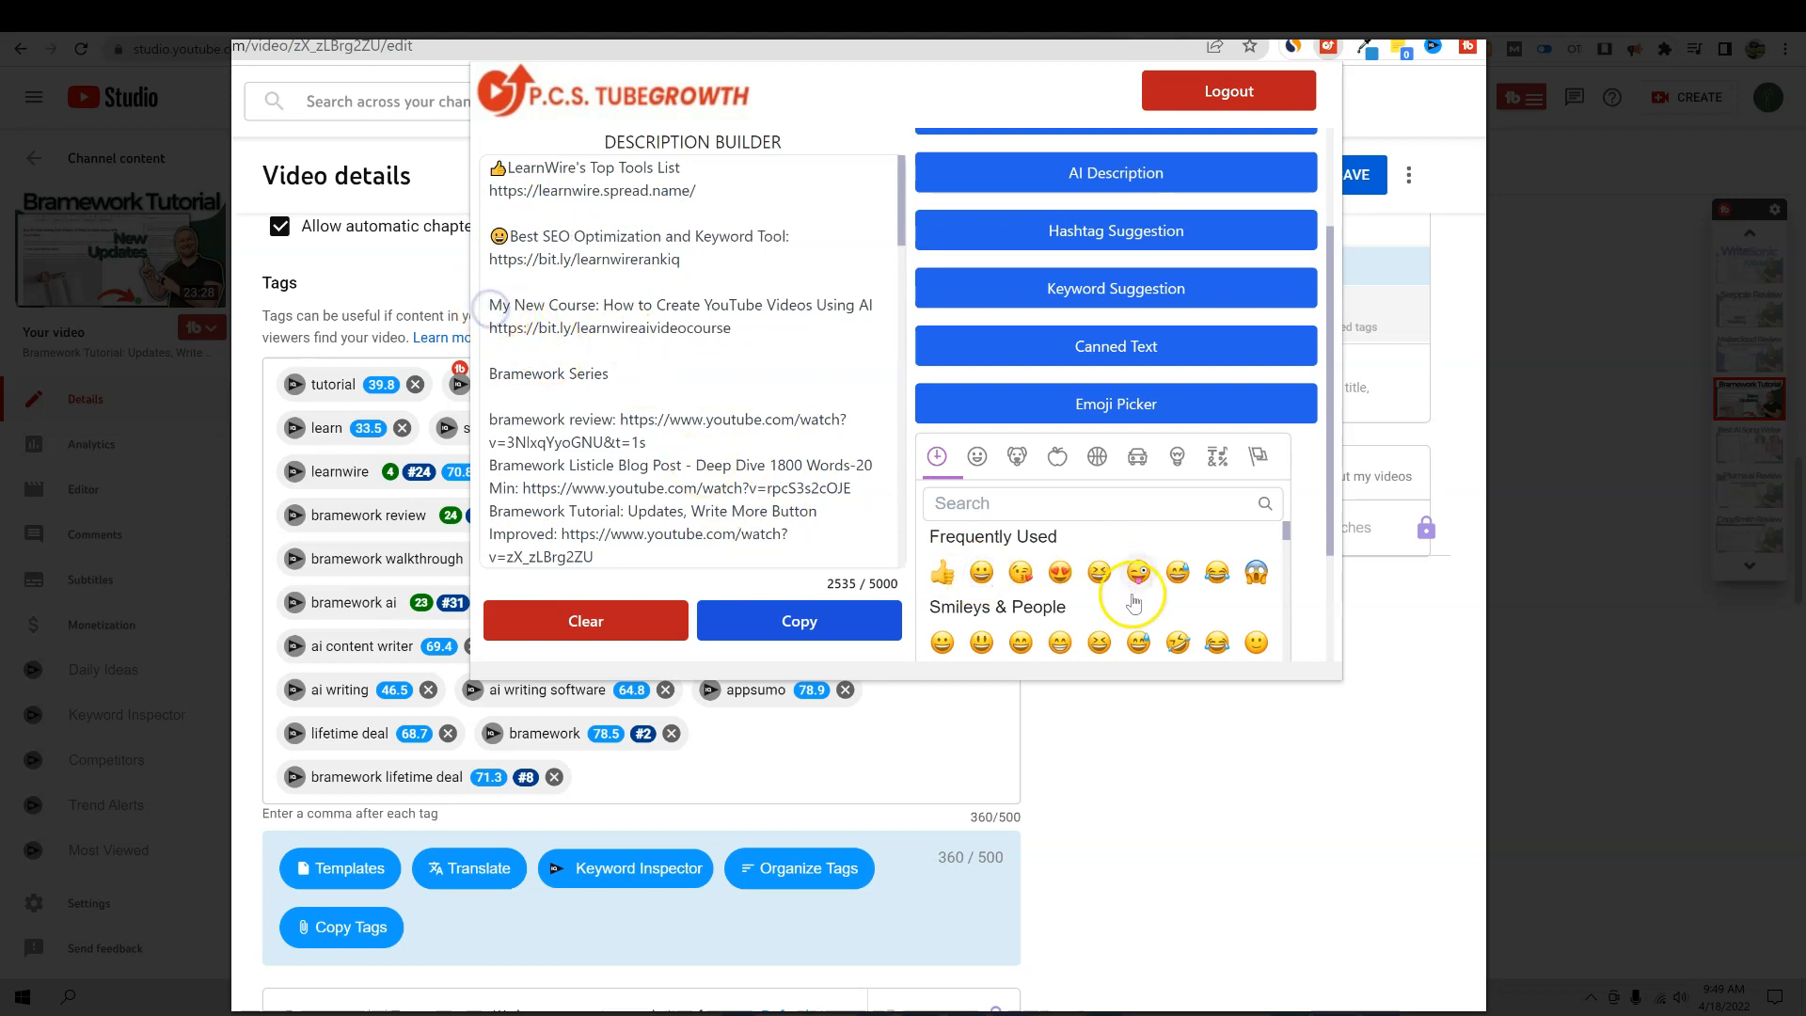
pyautogui.scroll(-3, 1072, 588)
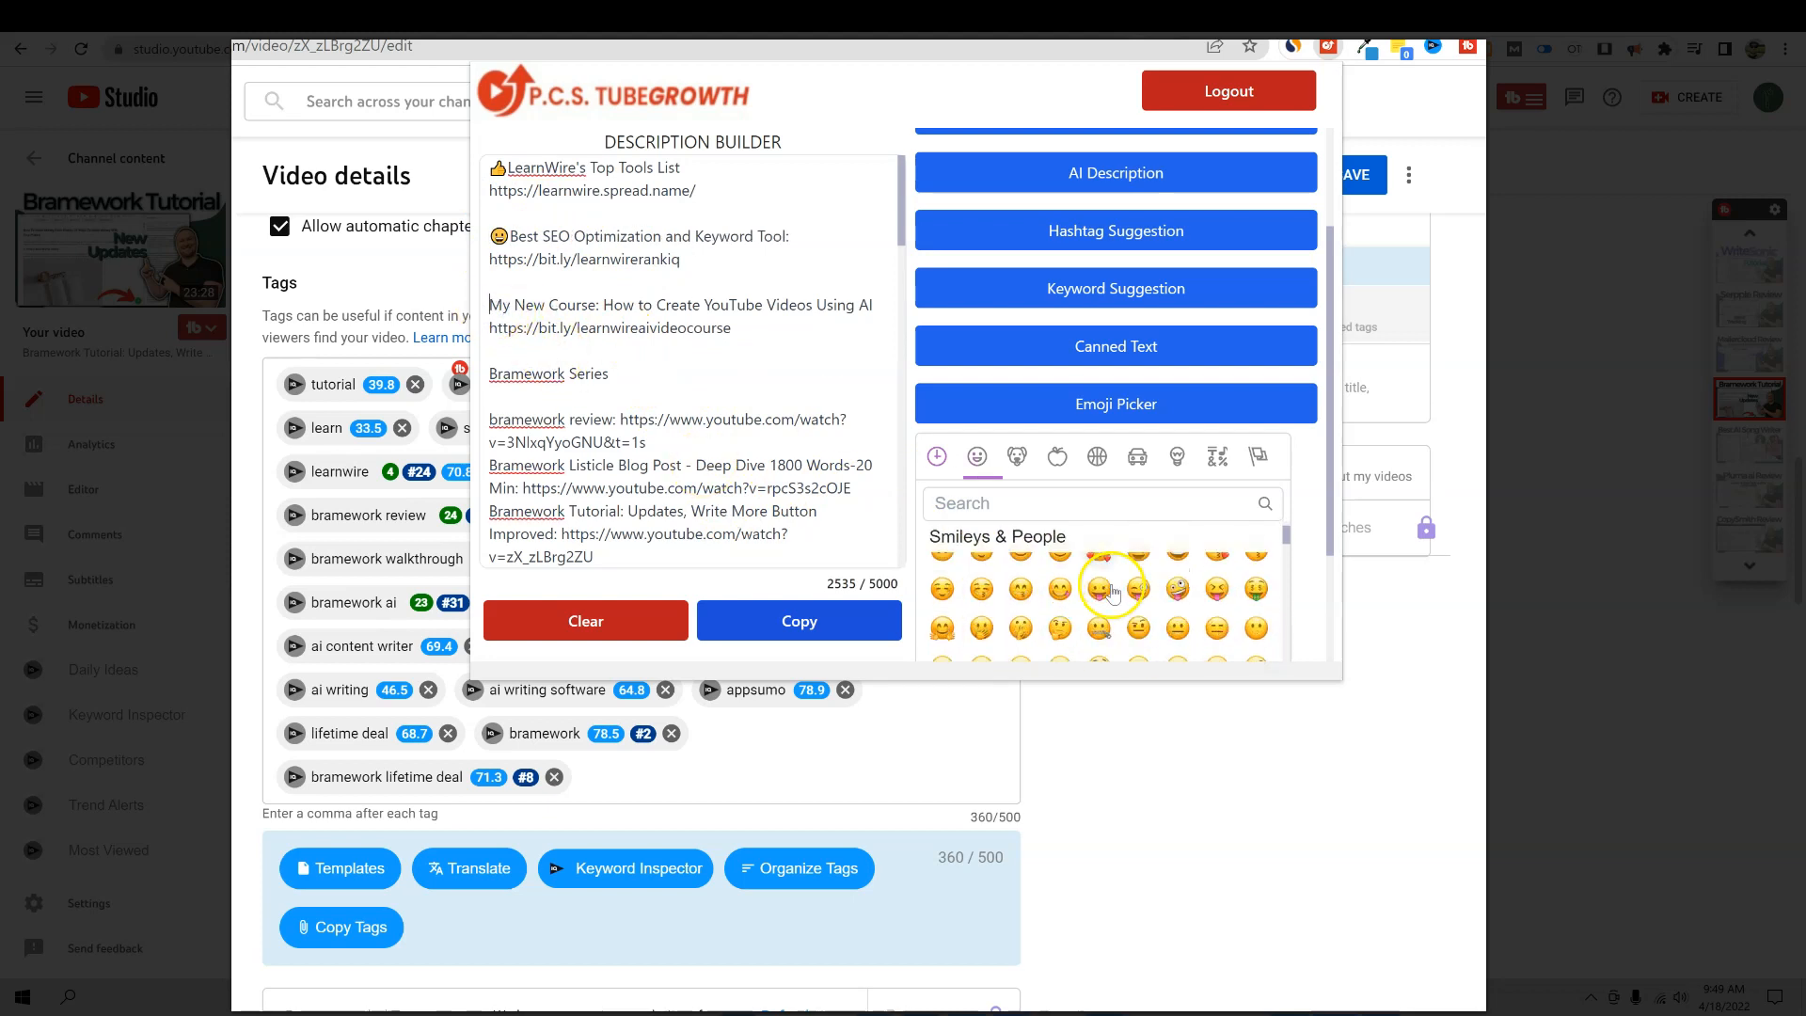
pyautogui.click(1025, 458)
pyautogui.click(1057, 457)
pyautogui.click(1097, 457)
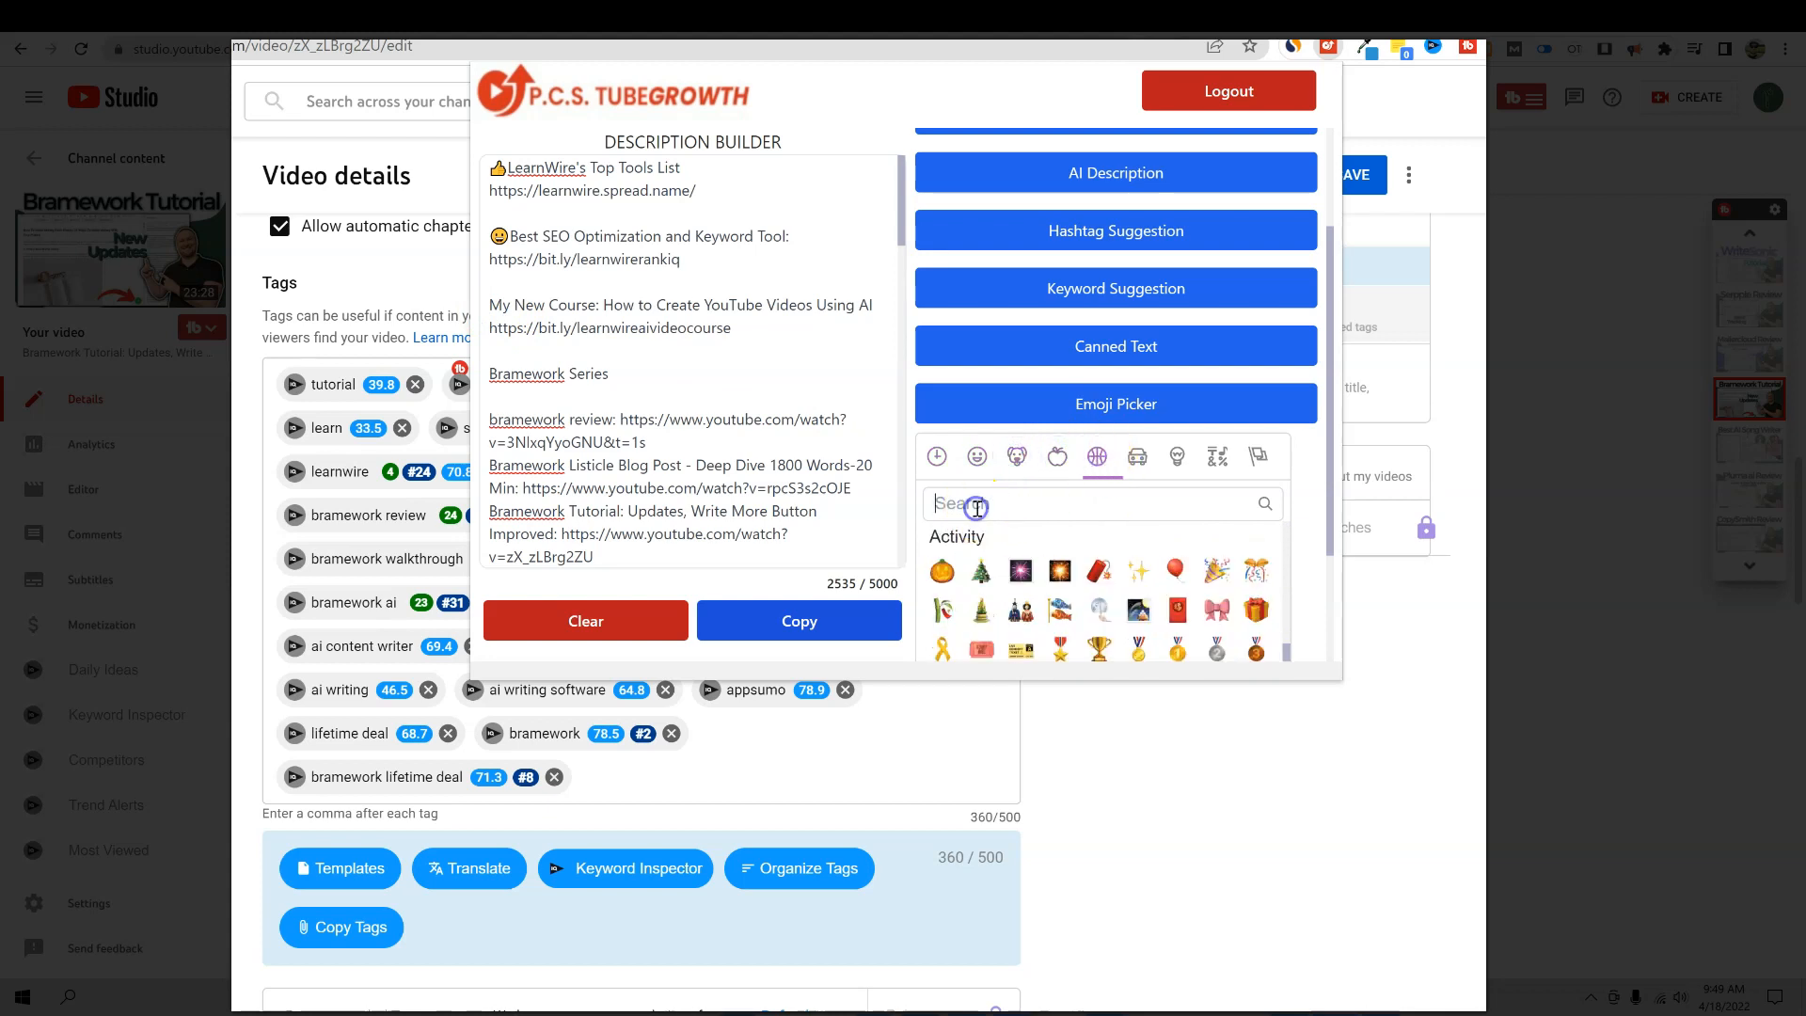
pyautogui.write('video')
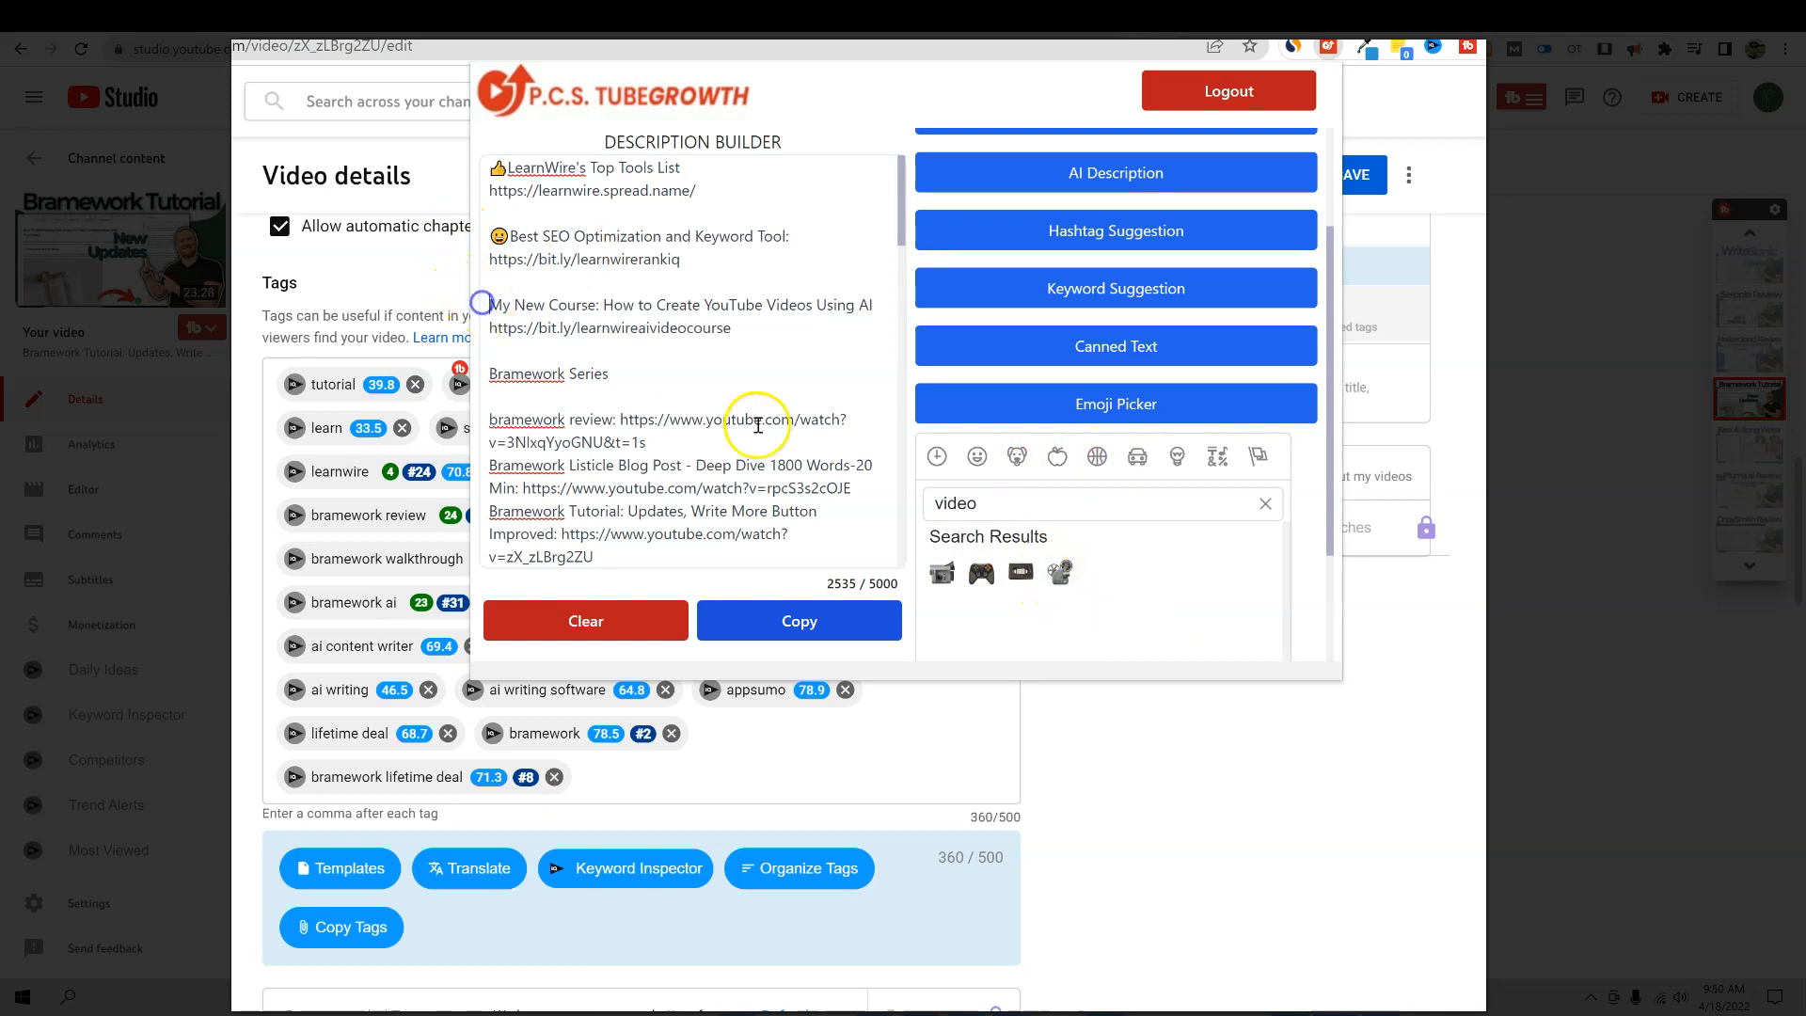
pyautogui.click(1058, 571)
# - Look through the assembled description and the builder's sections, and copy the whole description
pyautogui.scroll(-10, 705, 376)
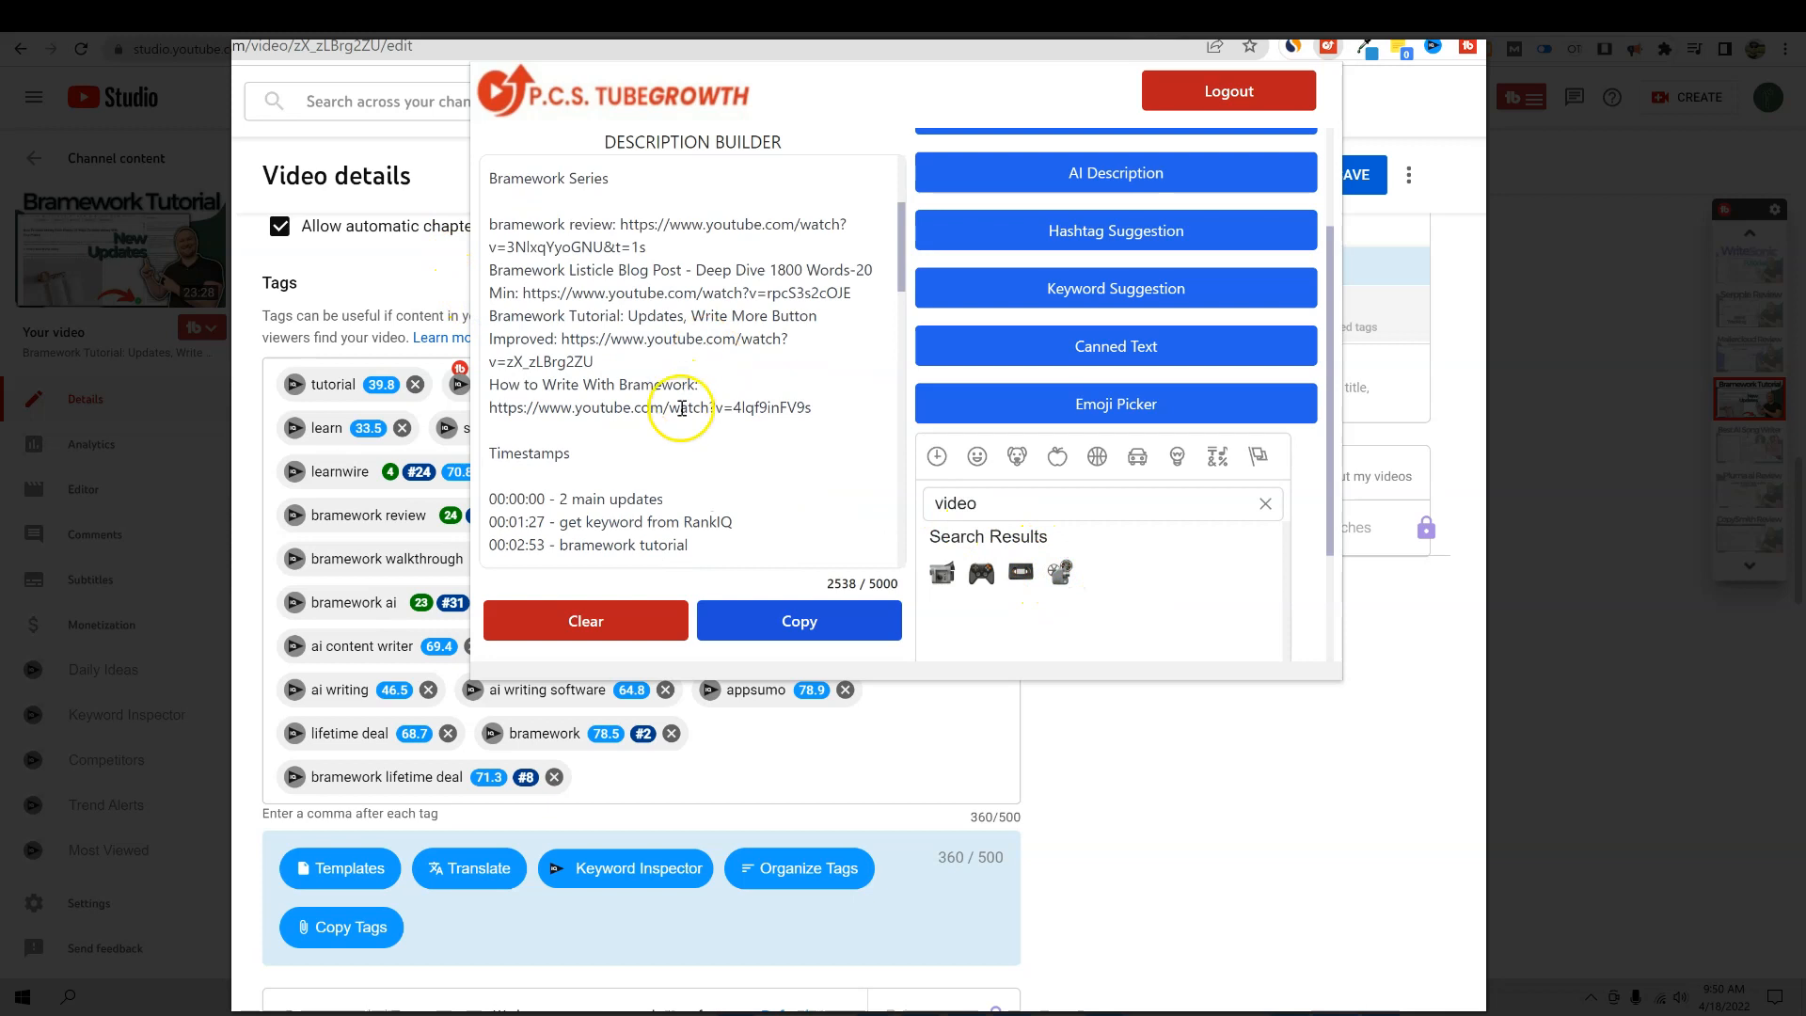
pyautogui.scroll(-2, 1170, 528)
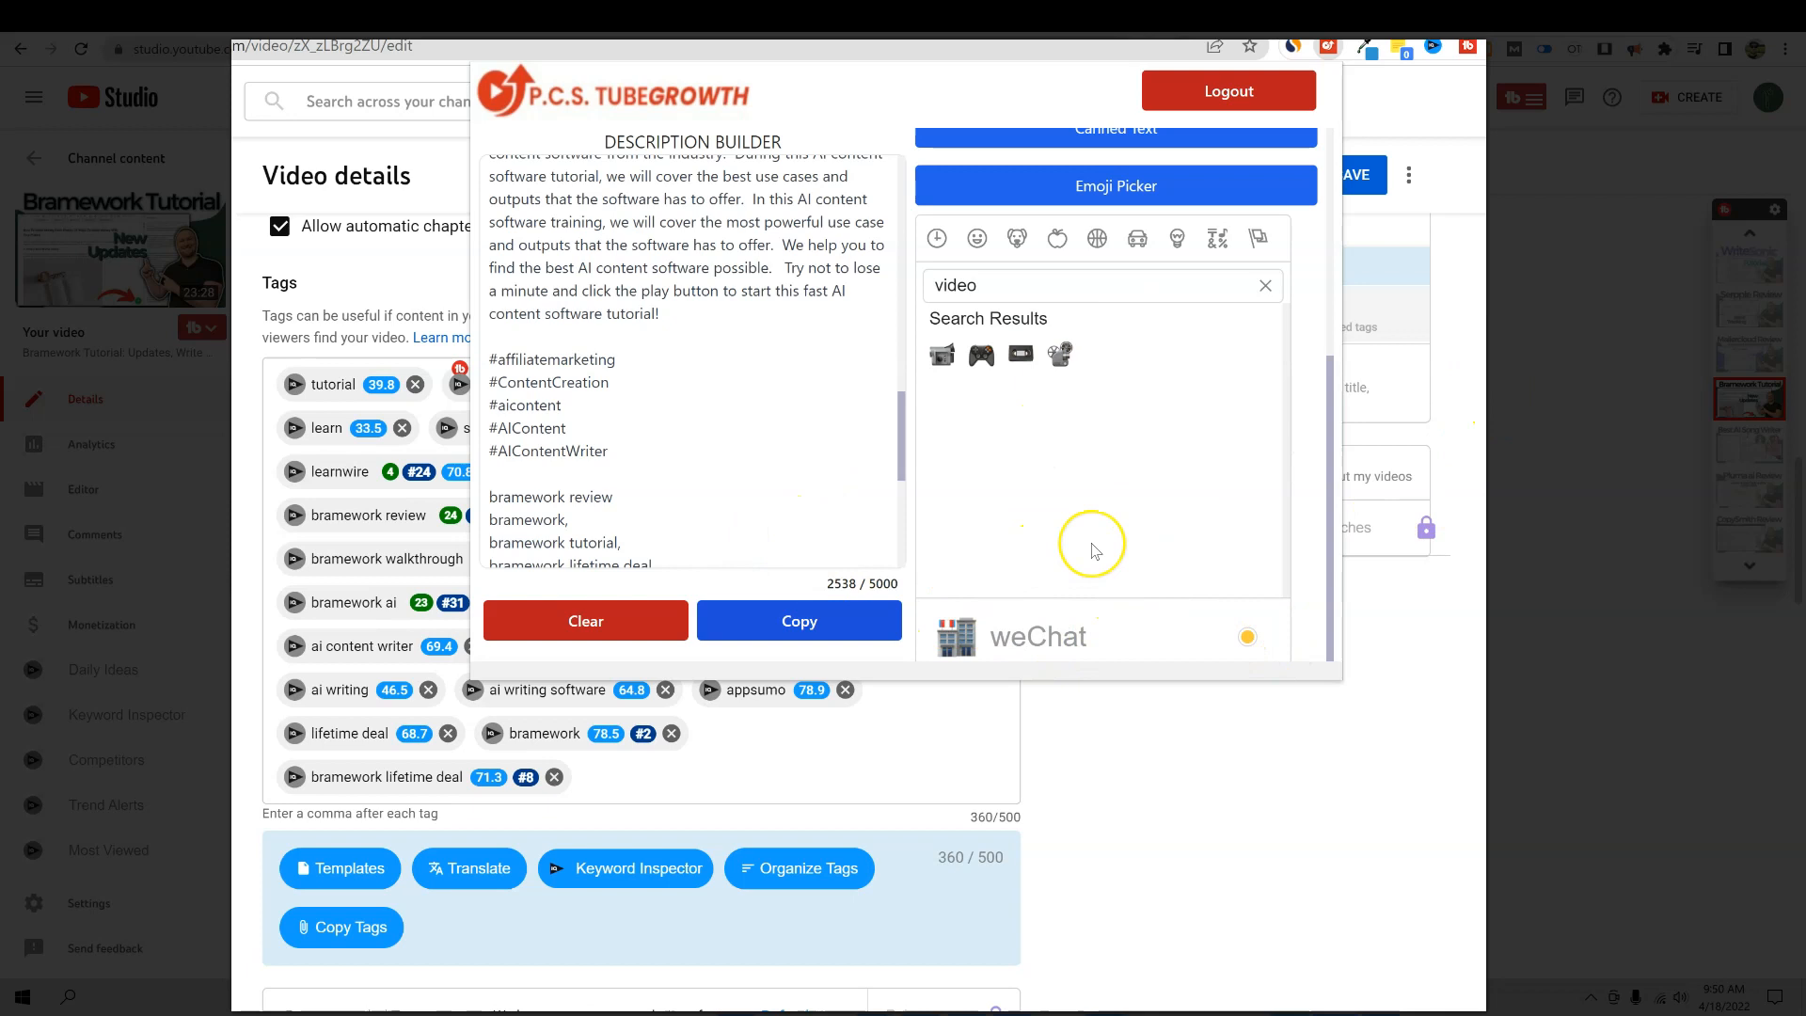
pyautogui.scroll(4, 1093, 551)
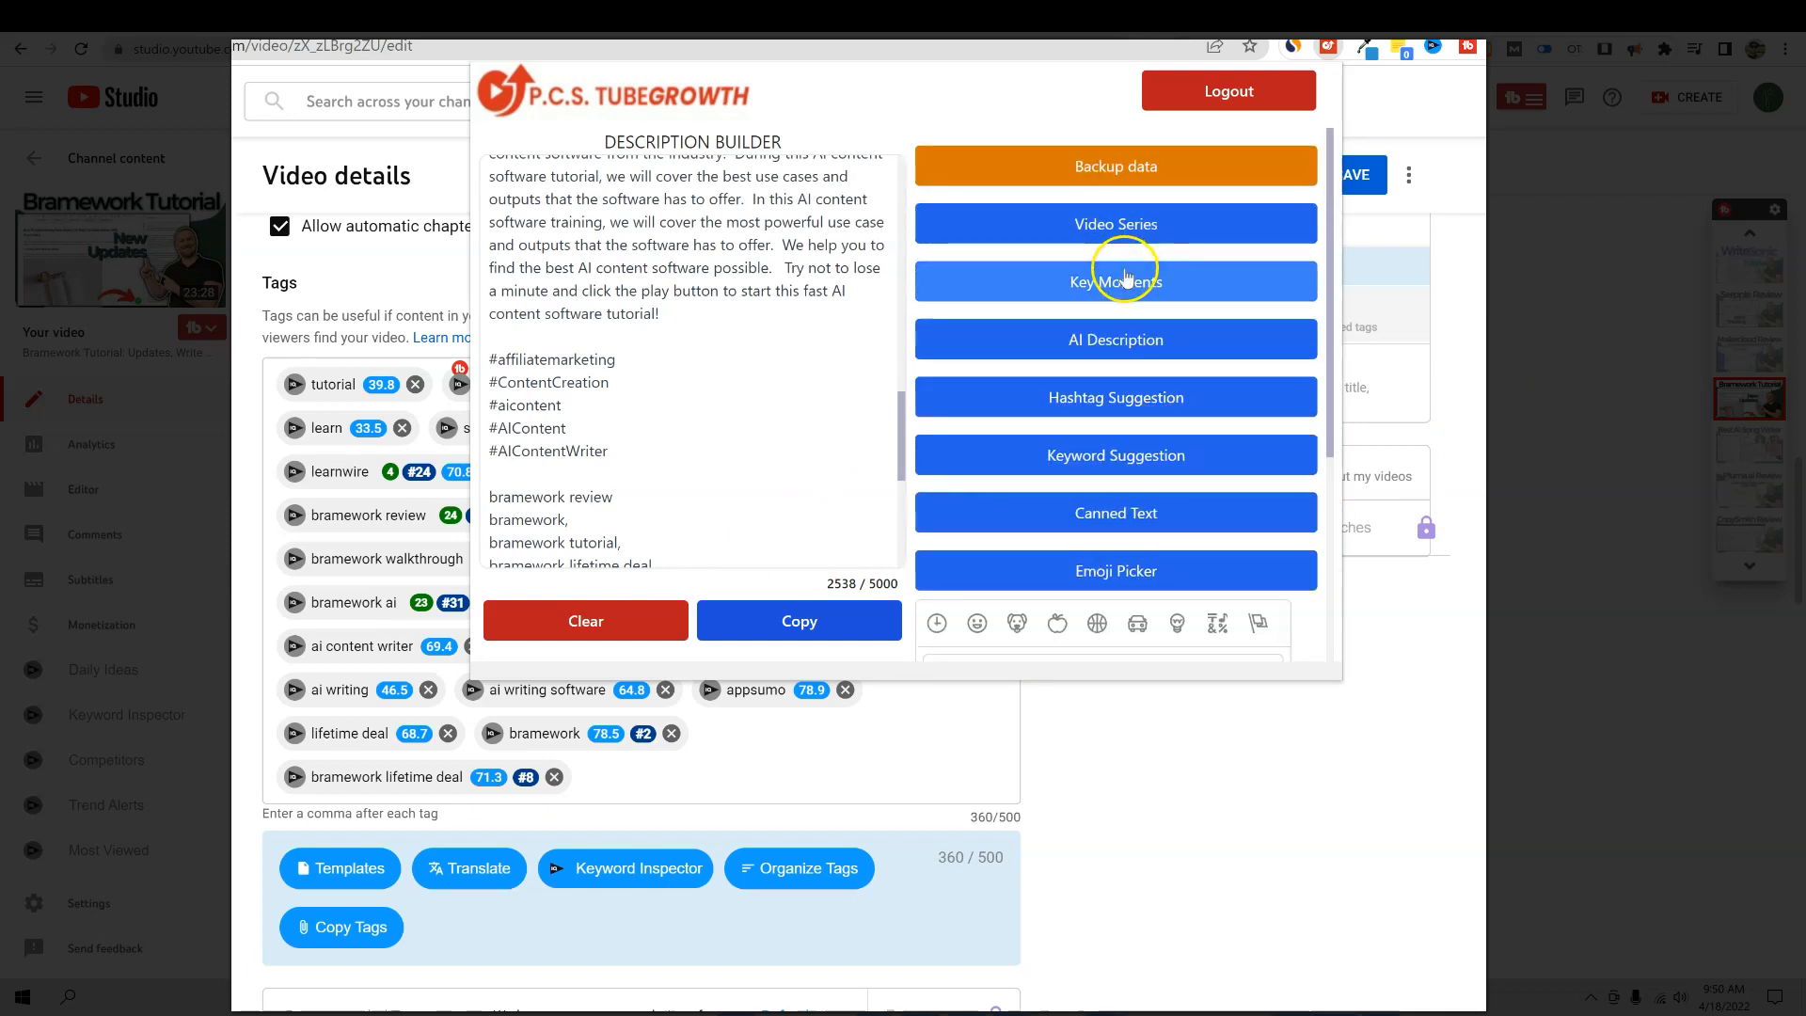
pyautogui.scroll(-4, 1114, 564)
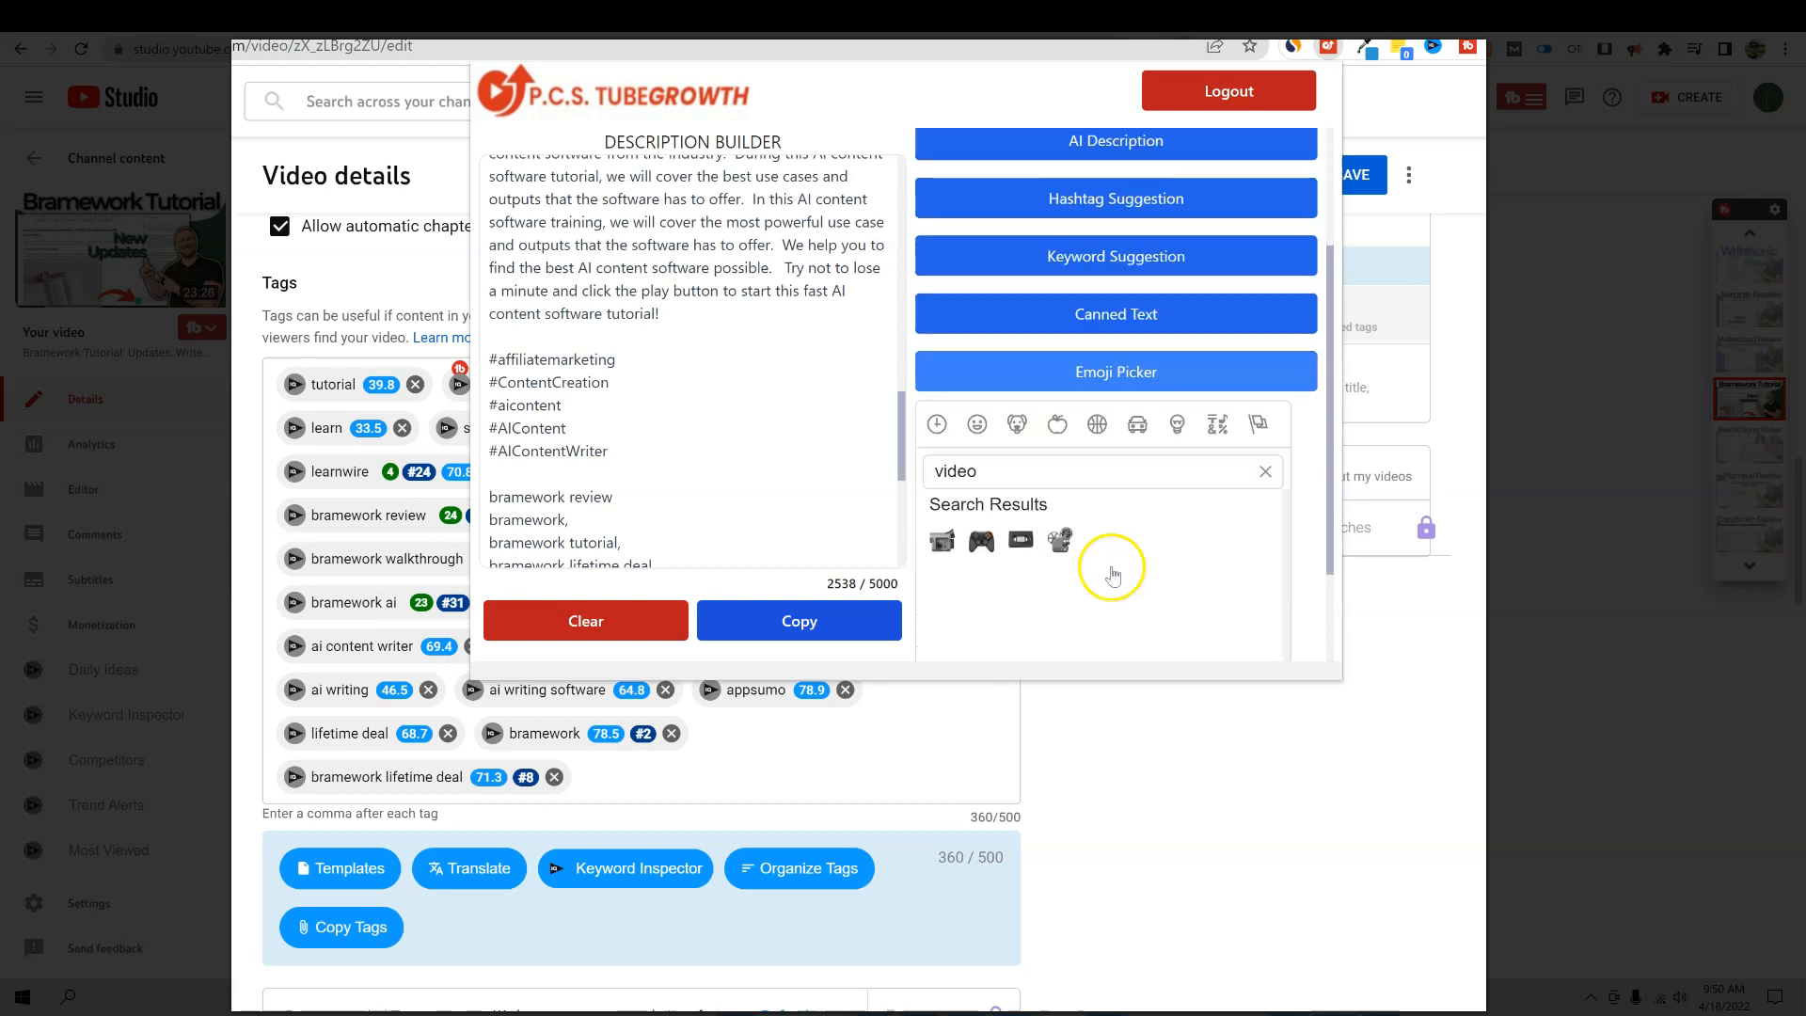
pyautogui.scroll(4, 1114, 564)
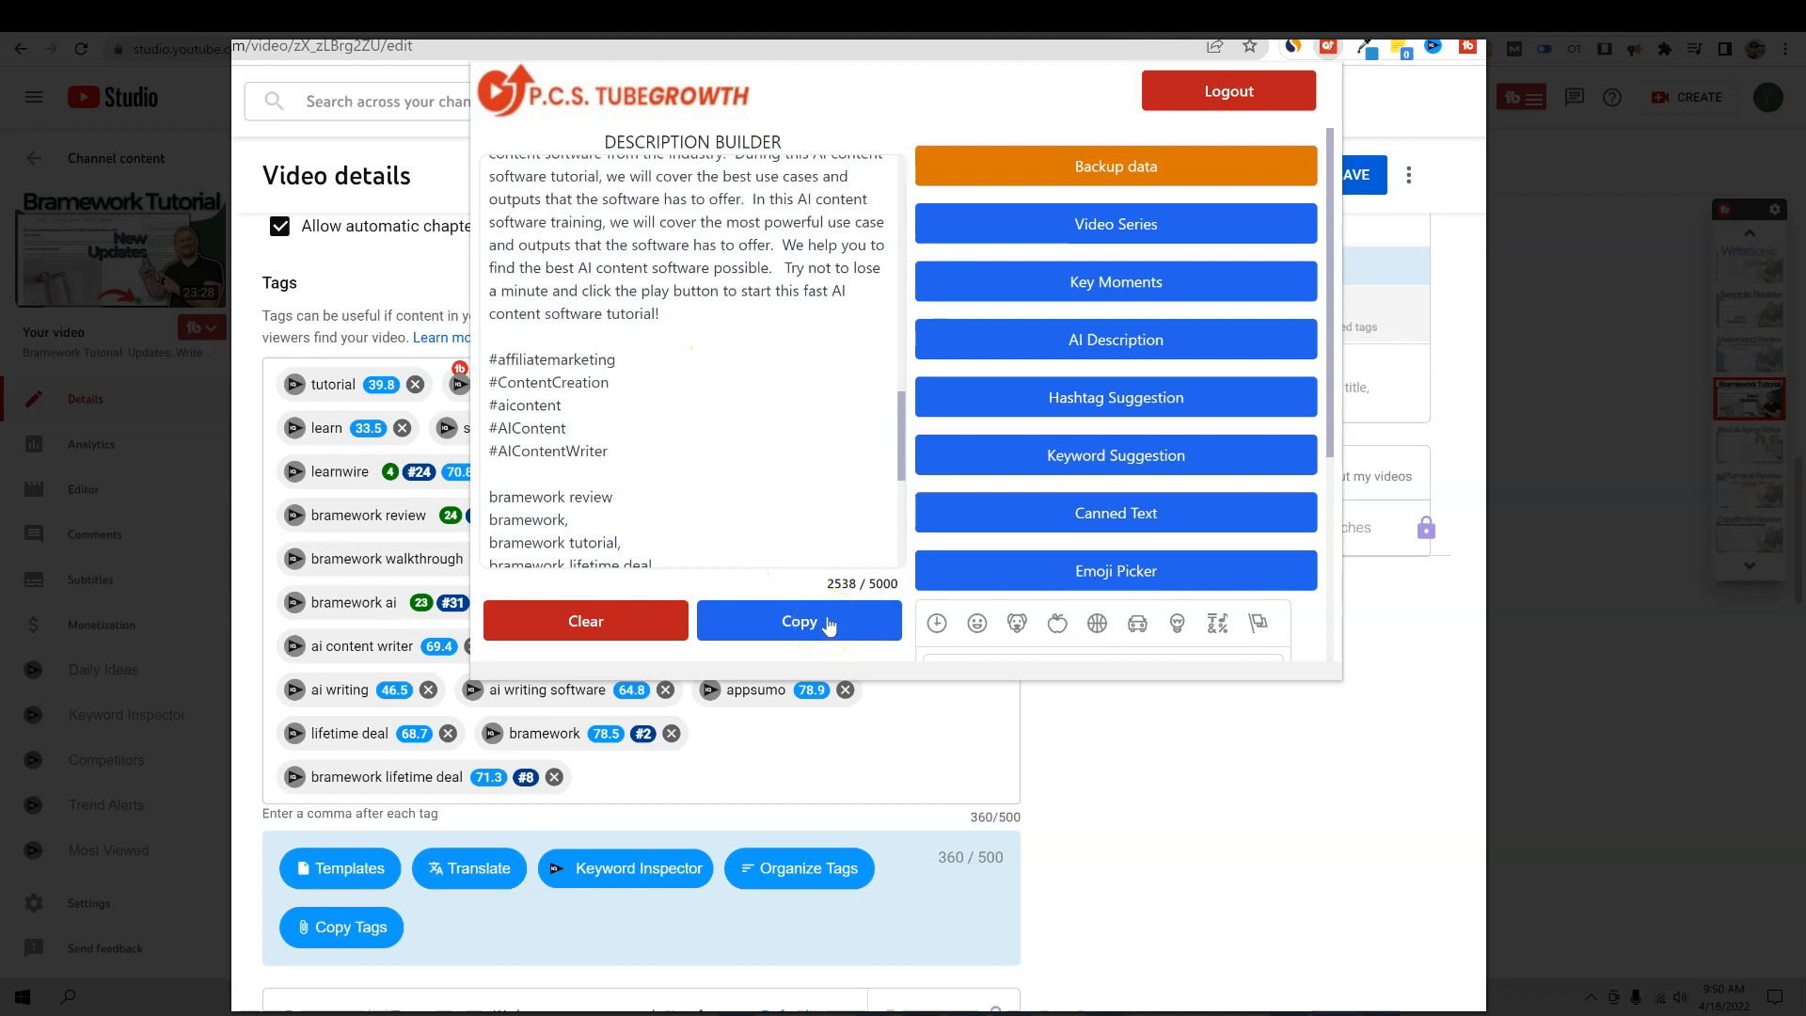
pyautogui.click(776, 623)
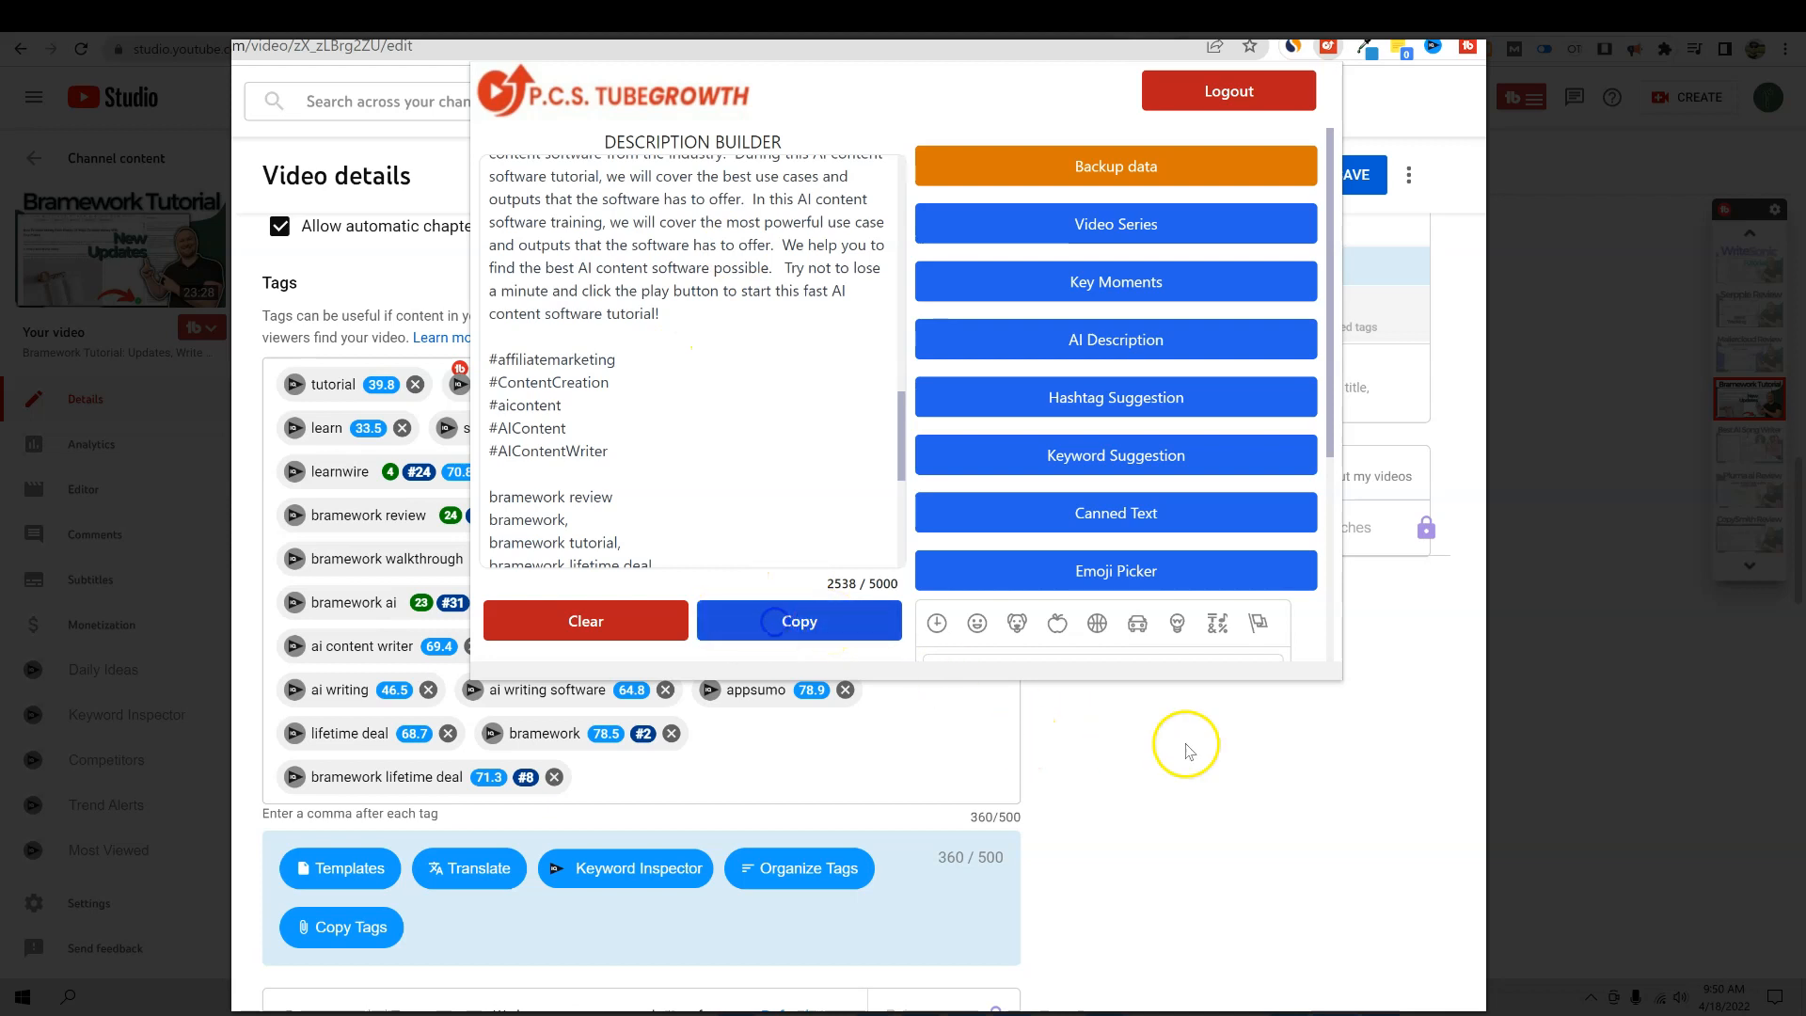
# - Paste the copied description below the disclaimer at the end of the video's description, separated by a blank line
pyautogui.click(1339, 789)
pyautogui.scroll(5, 780, 541)
pyautogui.scroll(15, 778, 543)
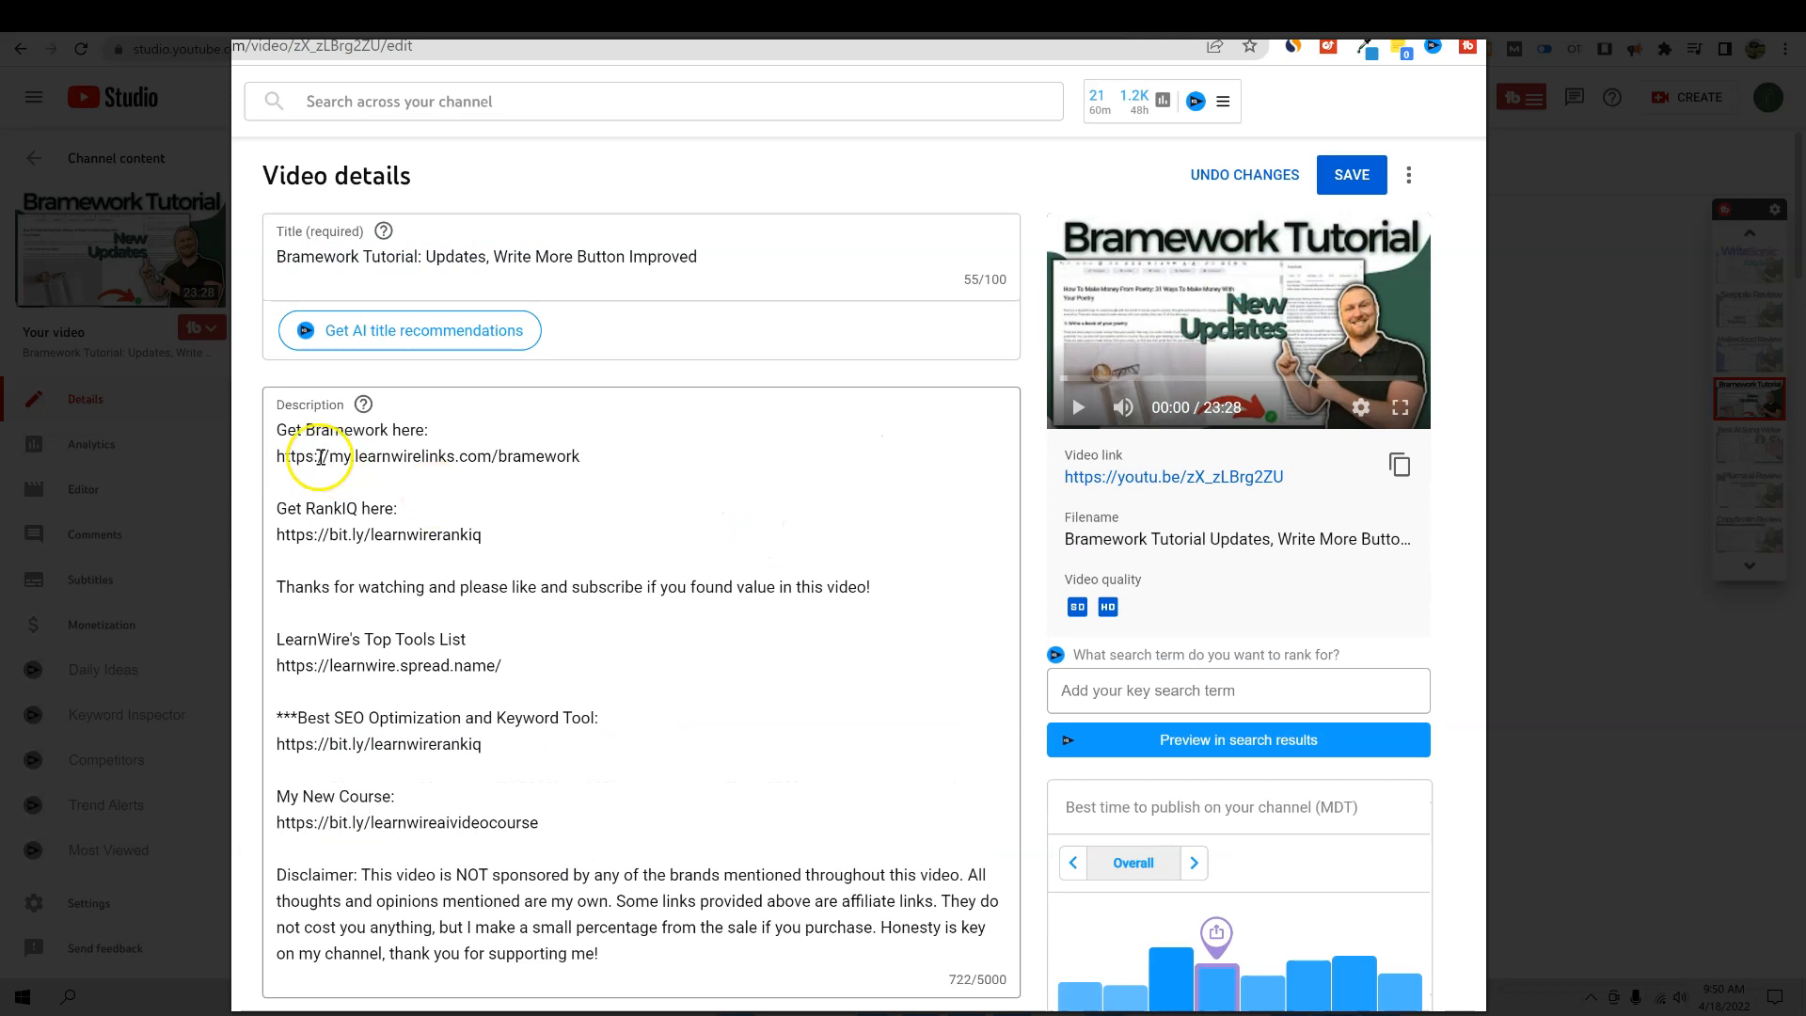
pyautogui.scroll(-6, 630, 418)
pyautogui.click(620, 406)
pyautogui.press('Return')
pyautogui.press('Return')
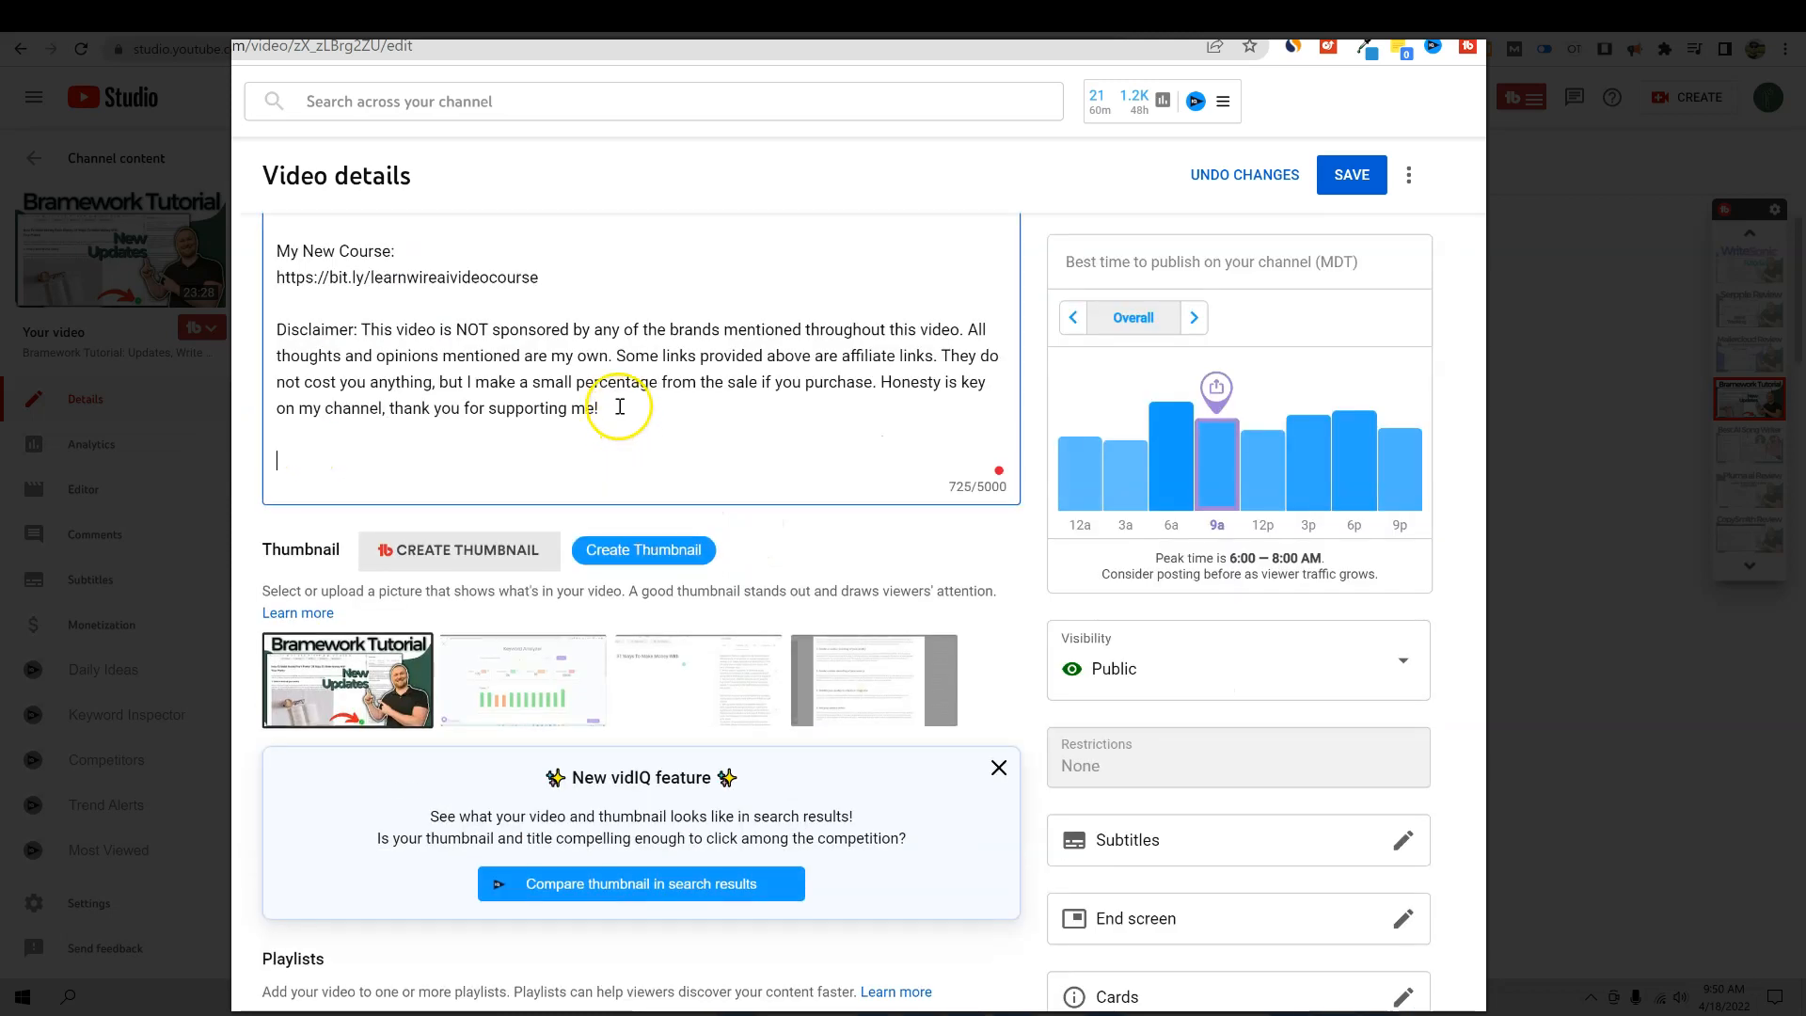
pyautogui.hotkey('ctrl', 'v')
# - Check the pasted text in the video's description and save the video details
pyautogui.scroll(-10, 503, 892)
pyautogui.scroll(10, 577, 456)
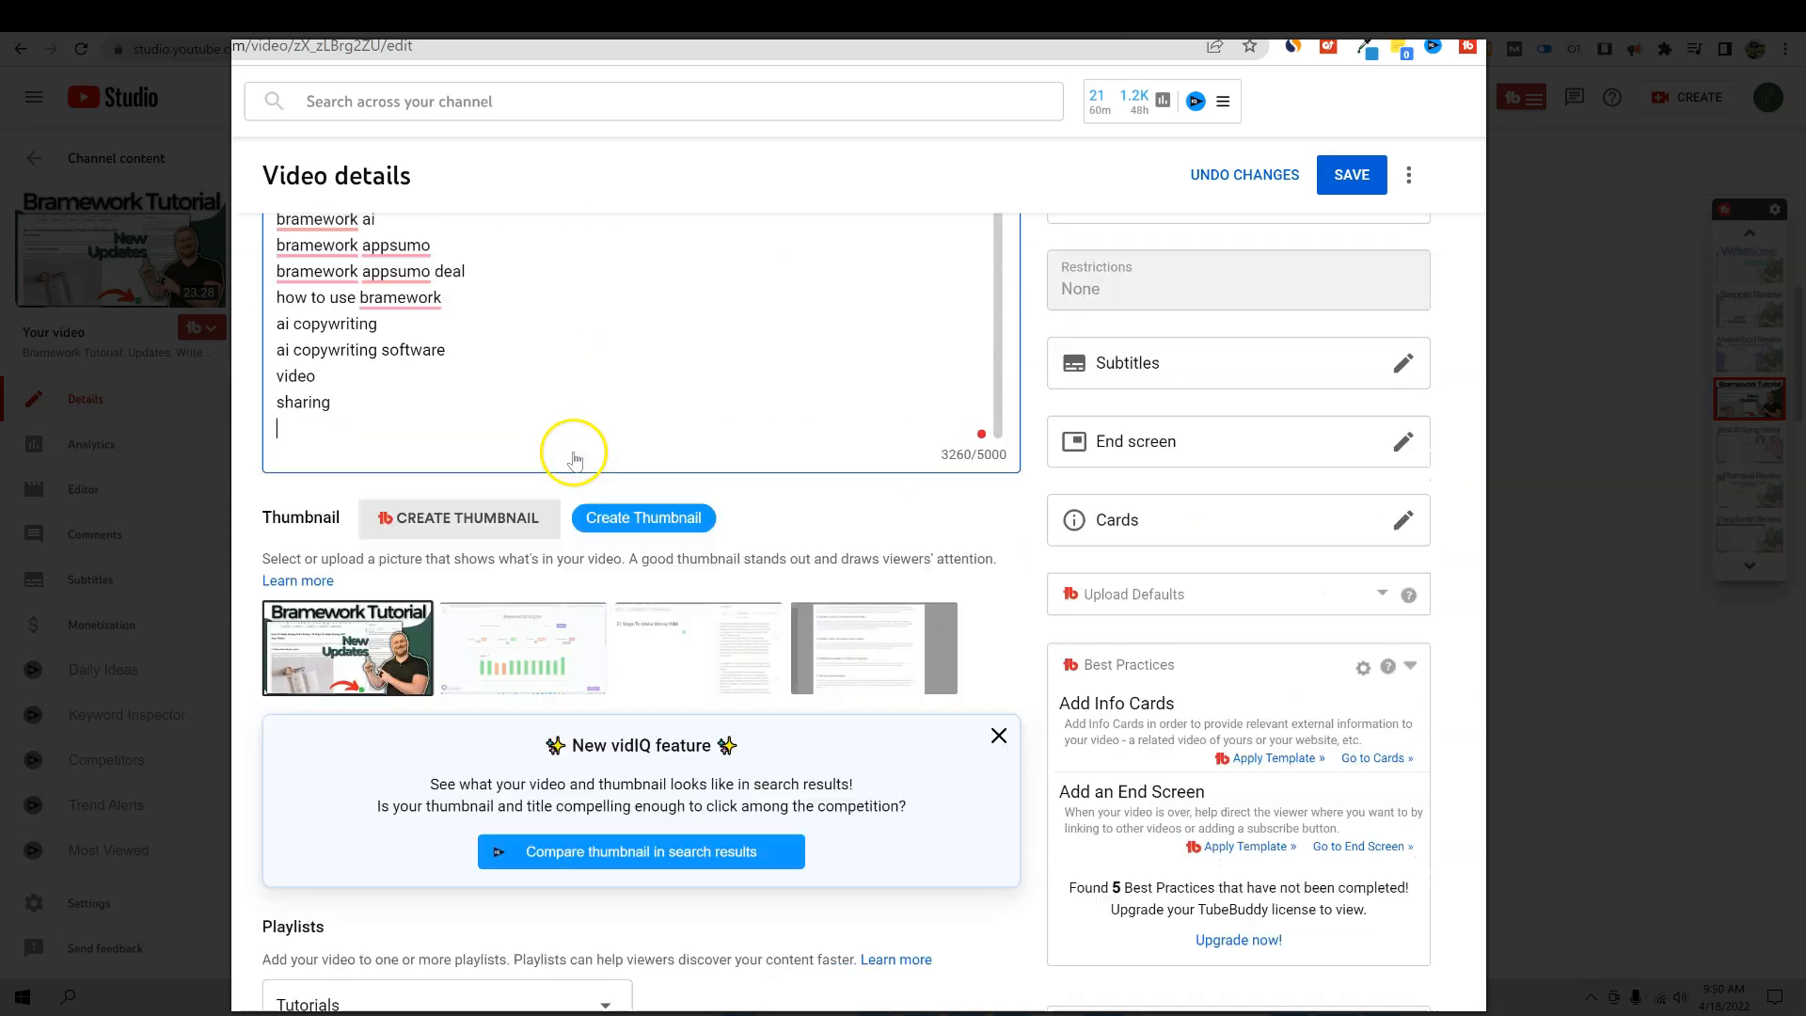
pyautogui.scroll(8, 610, 635)
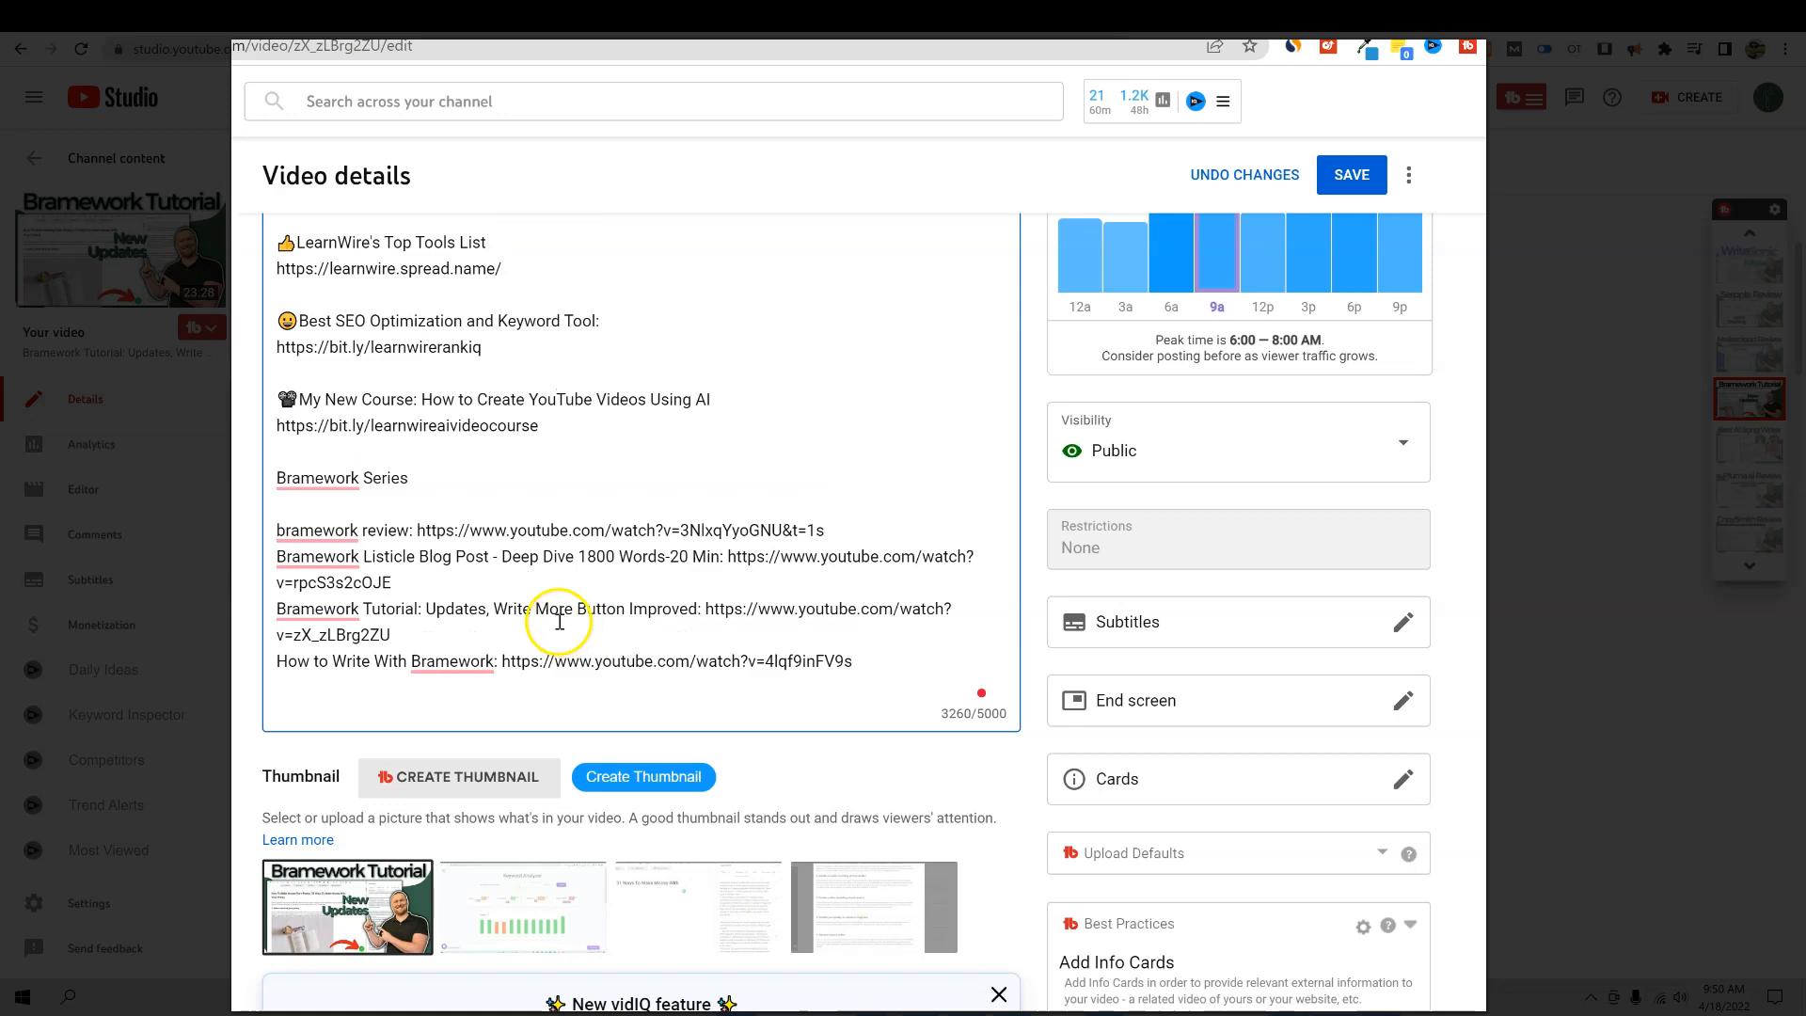
pyautogui.scroll(6, 574, 627)
pyautogui.scroll(3, 606, 840)
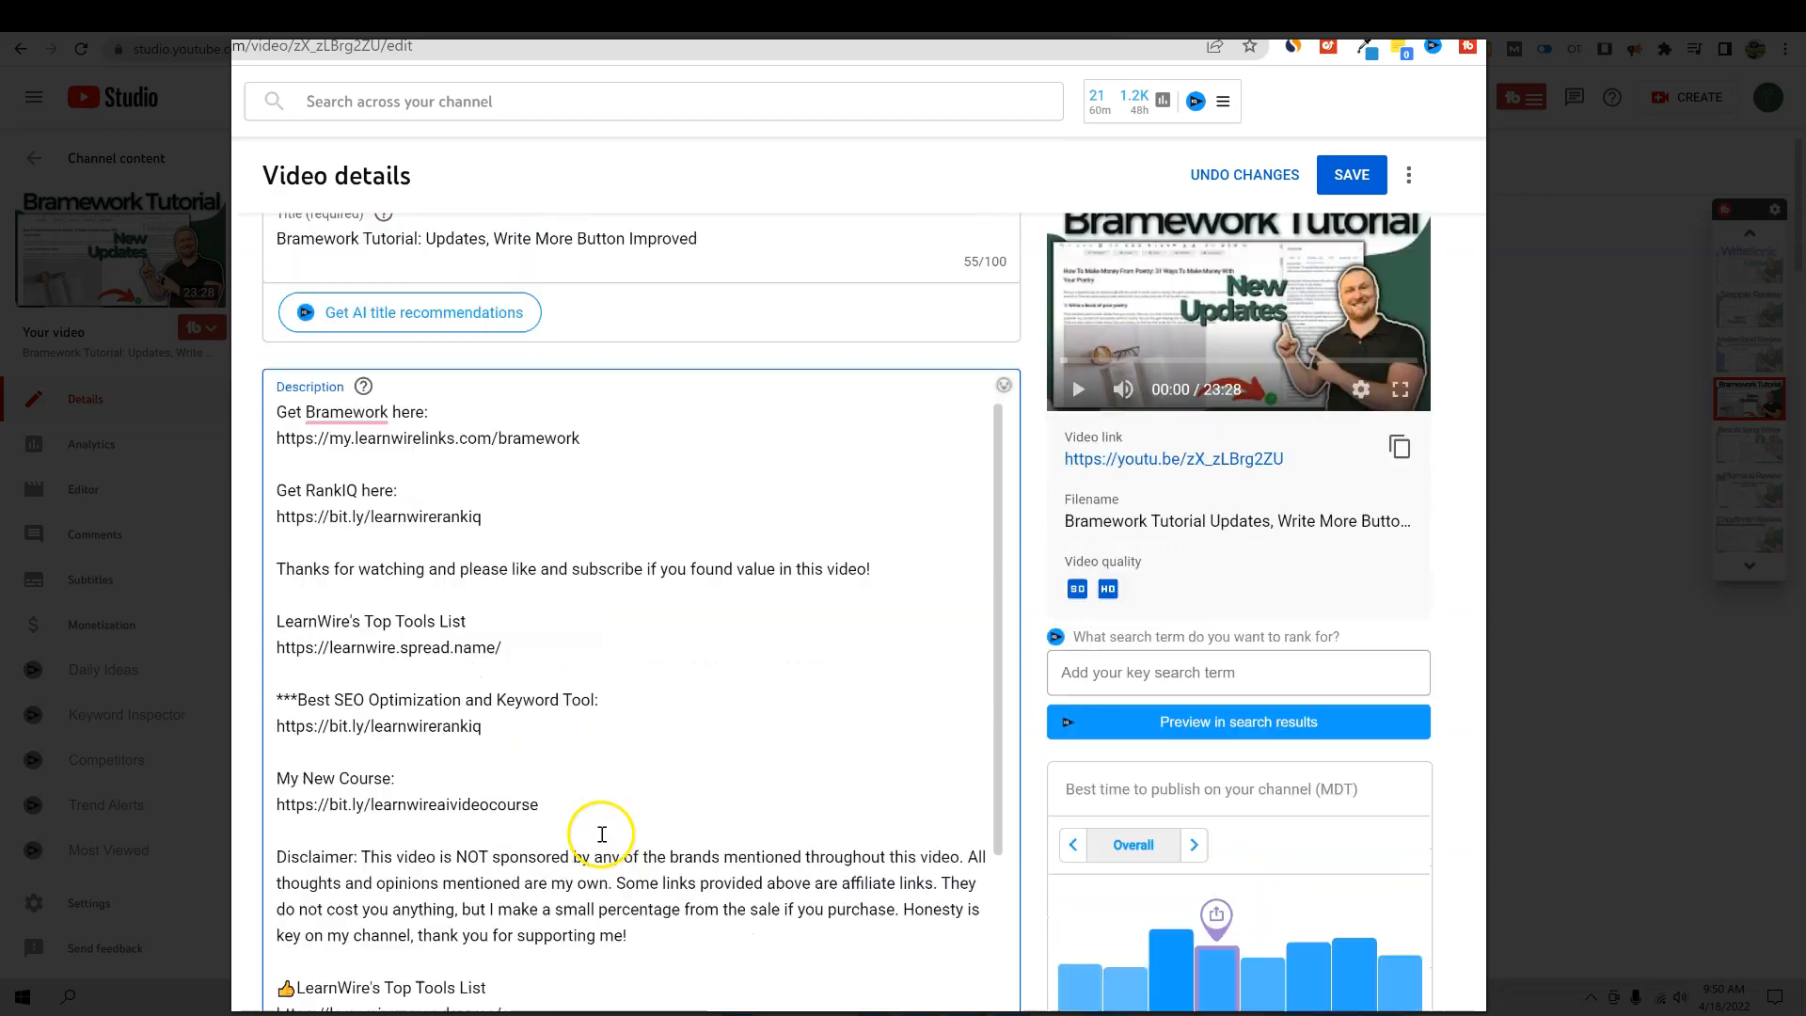
pyautogui.scroll(-5, 772, 652)
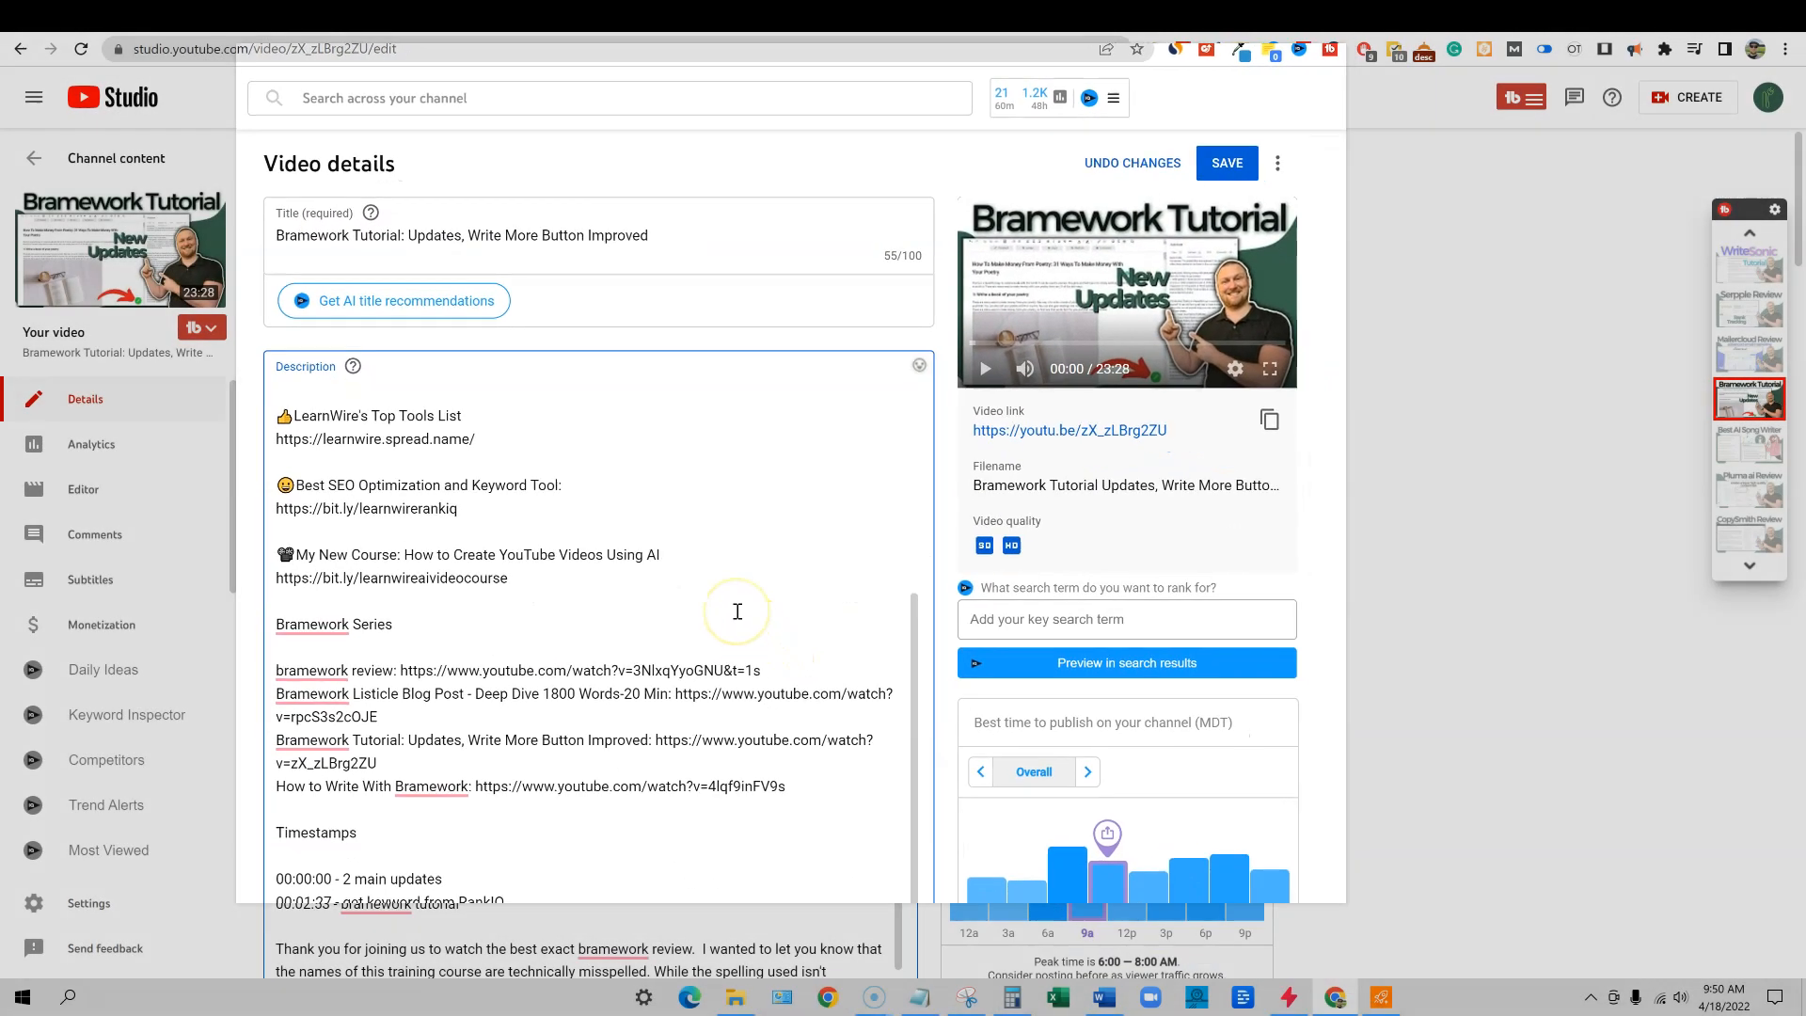
pyautogui.click(1204, 160)
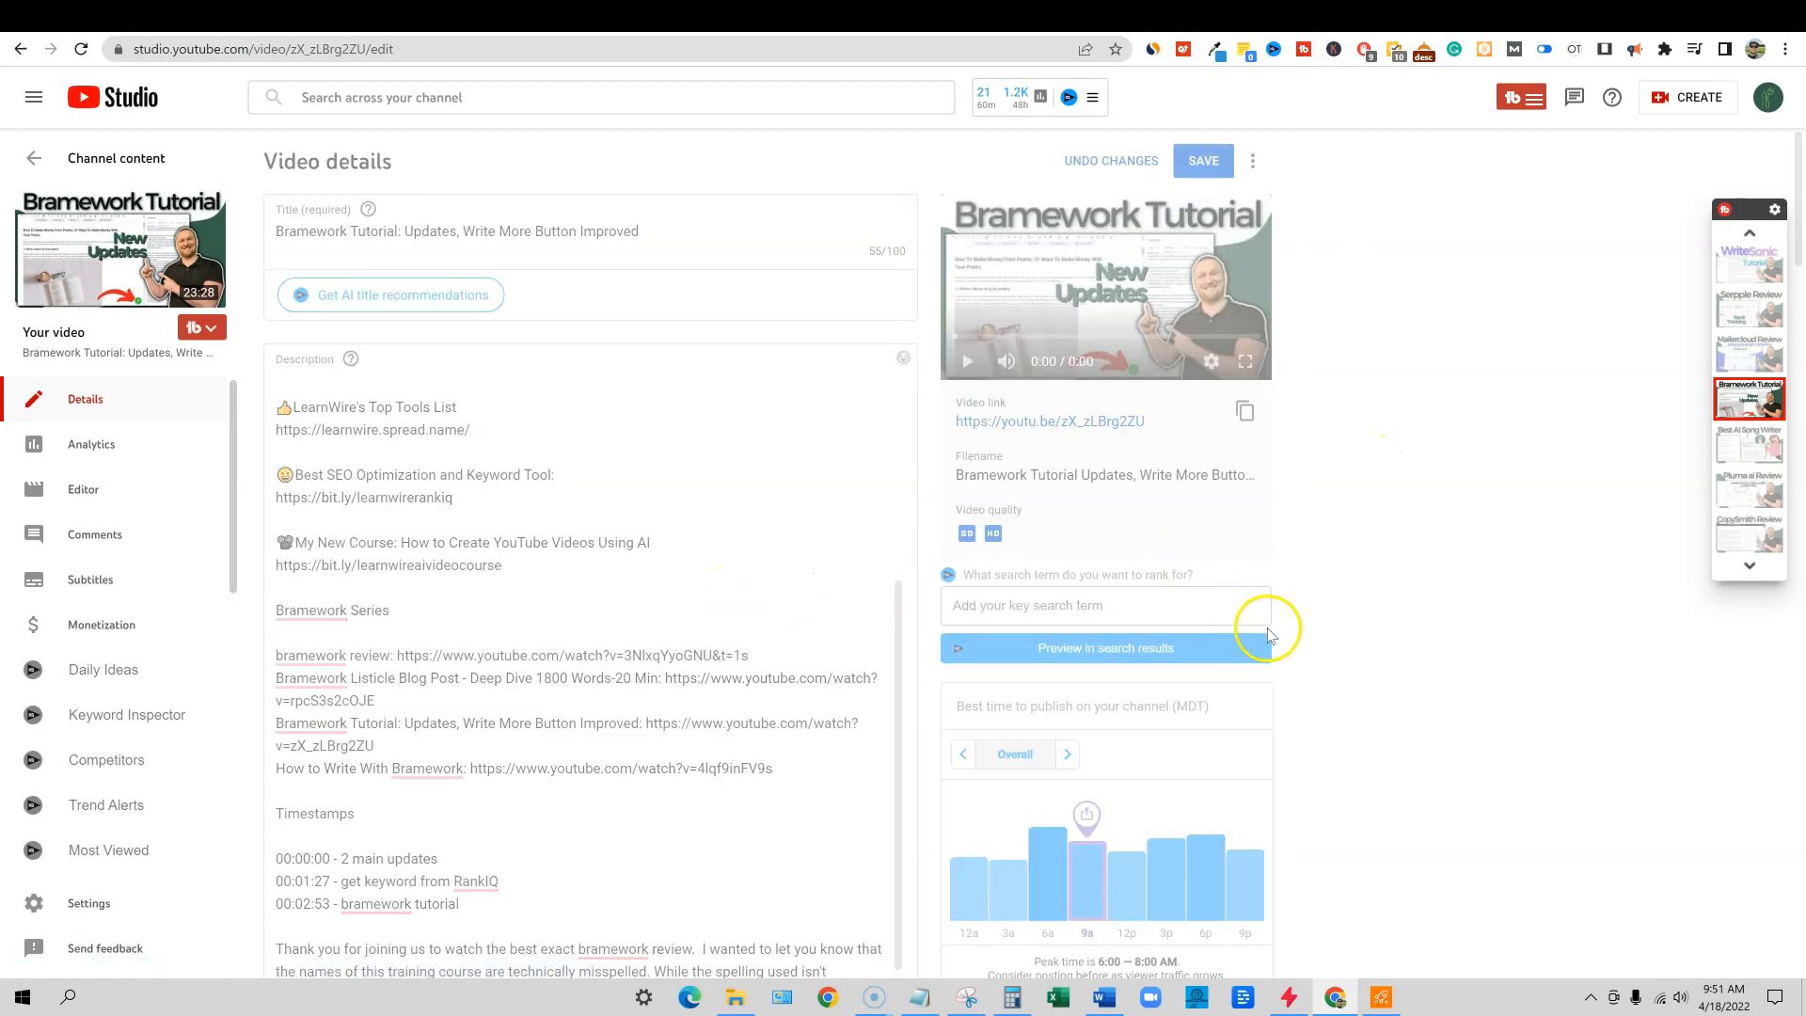
# - Switch to the Bramework Tutorial video's watch page, view its description and chapters, and jump playback to 5:05
pyautogui.click(1477, 11)
pyautogui.scroll(3, 781, 701)
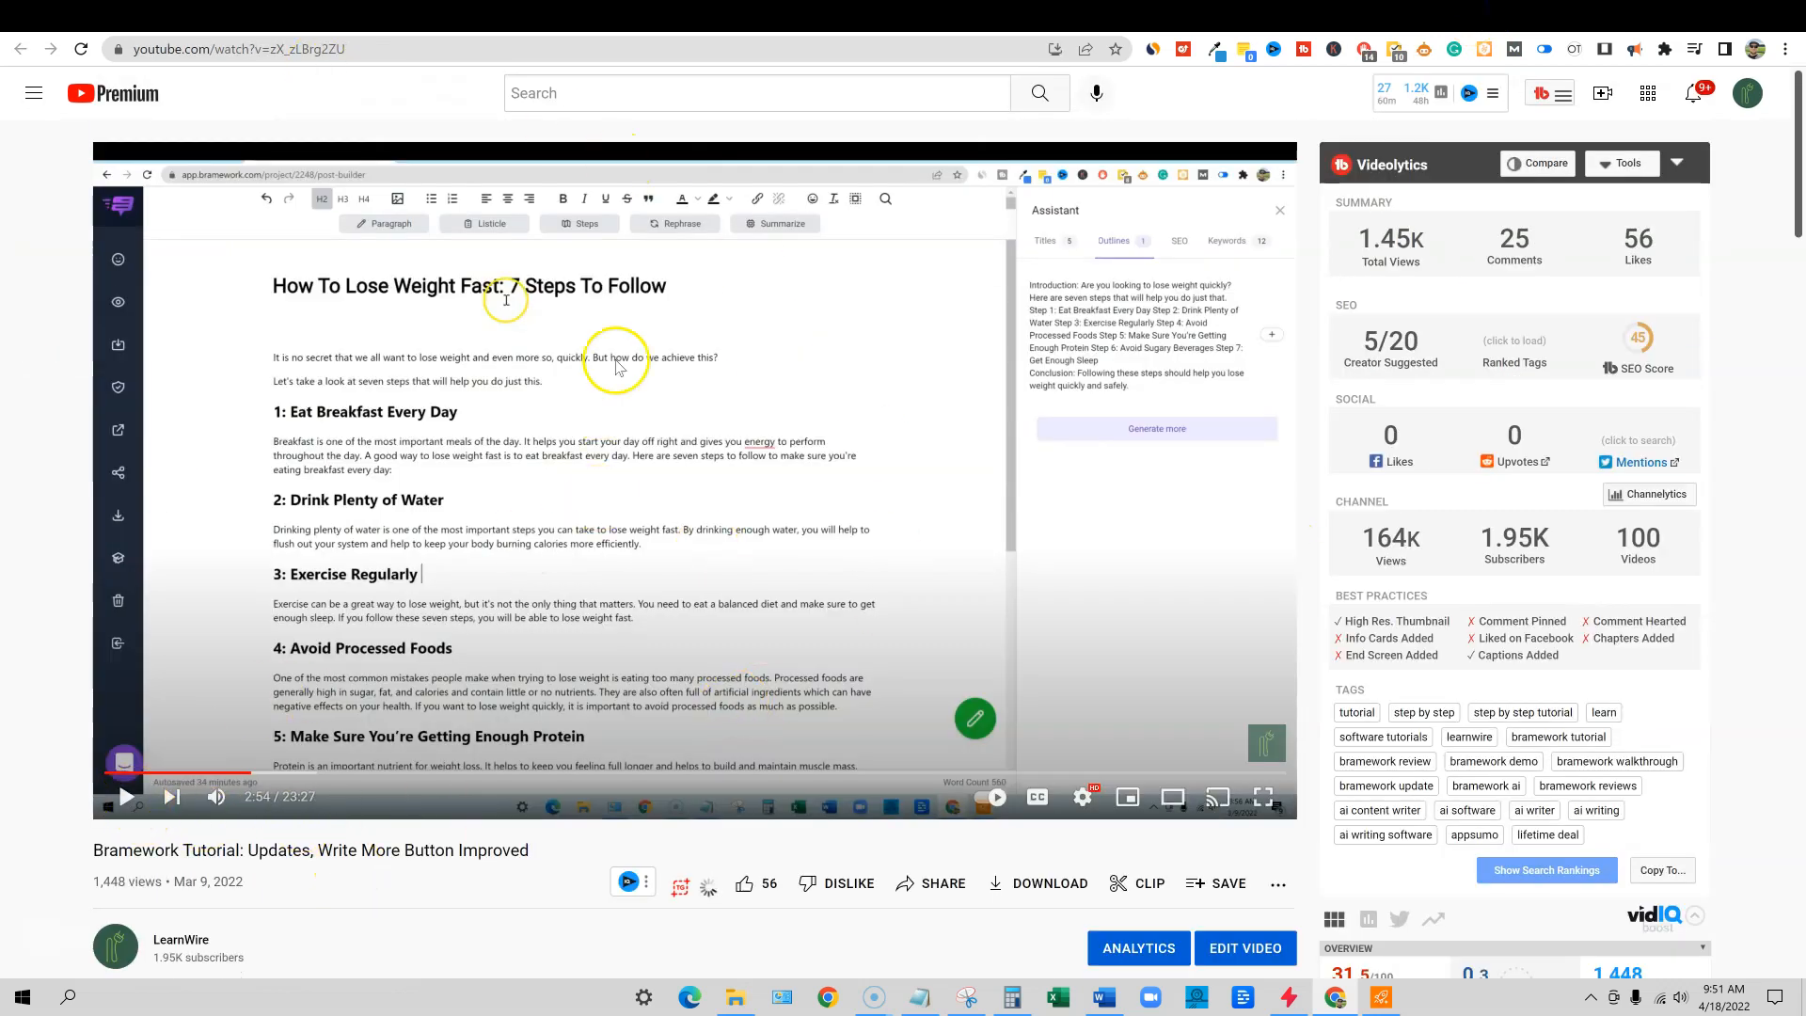
pyautogui.scroll(-2, 696, 762)
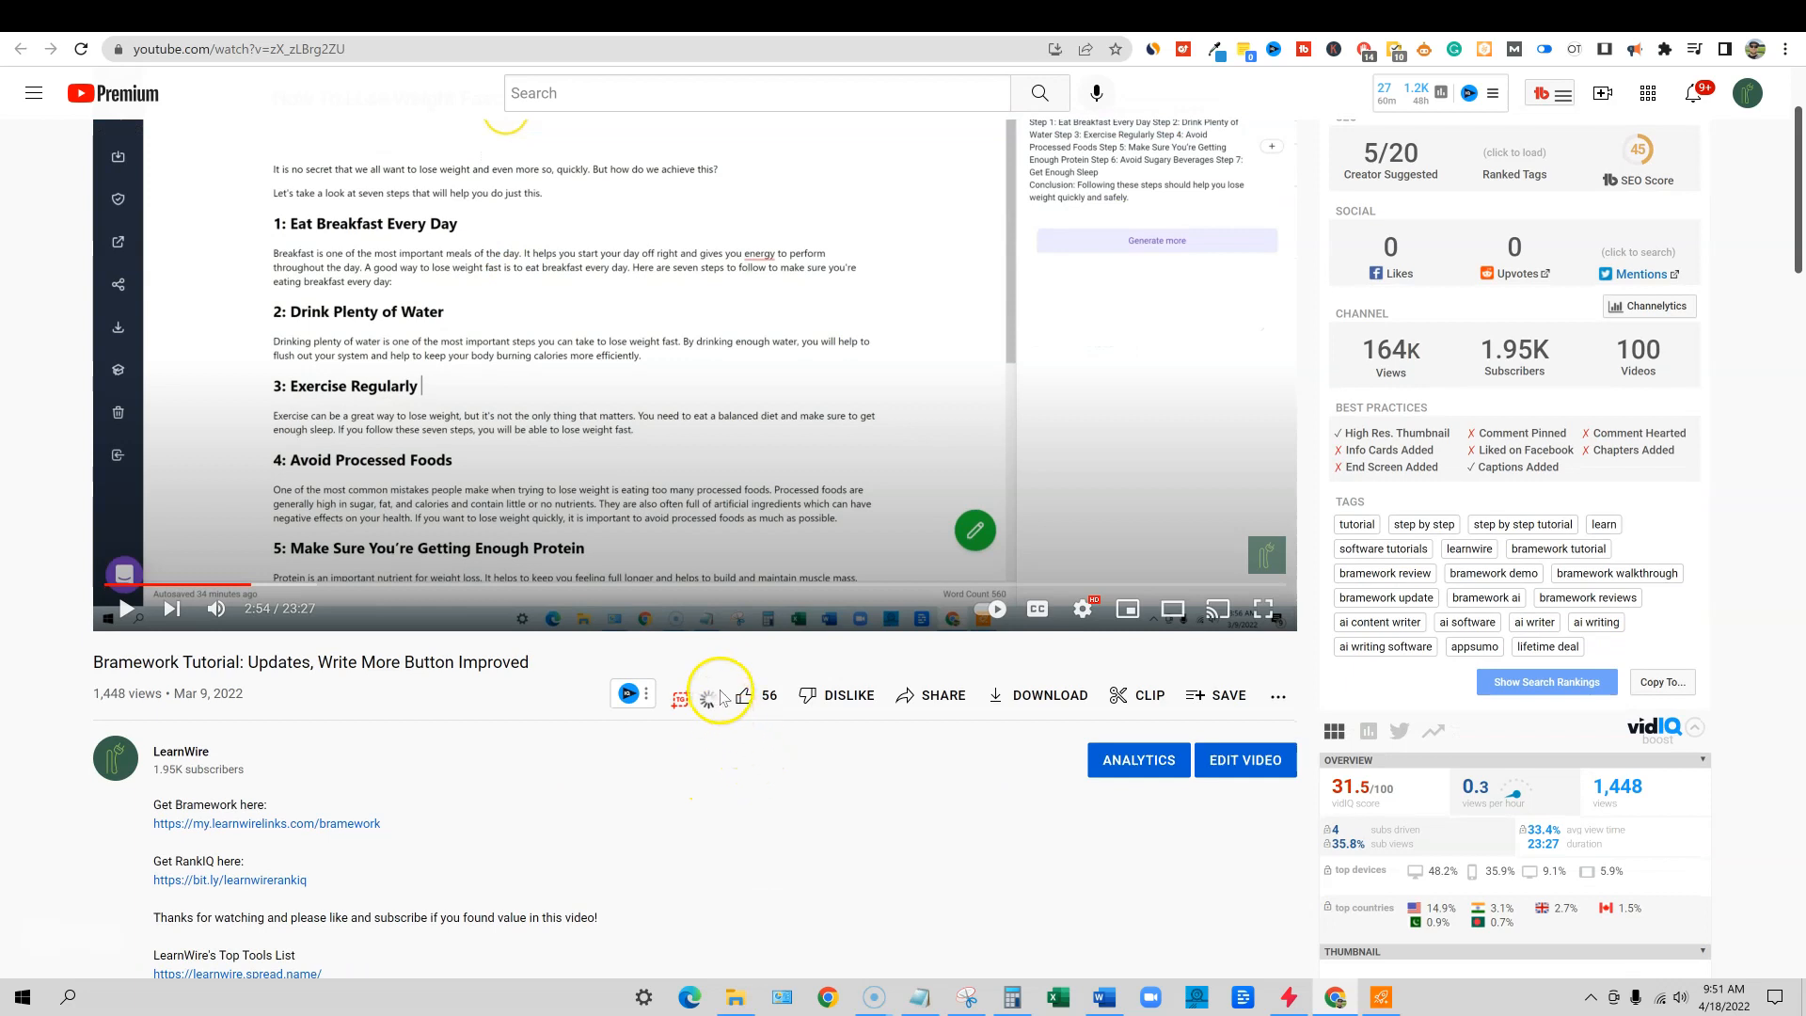
pyautogui.scroll(2, 564, 753)
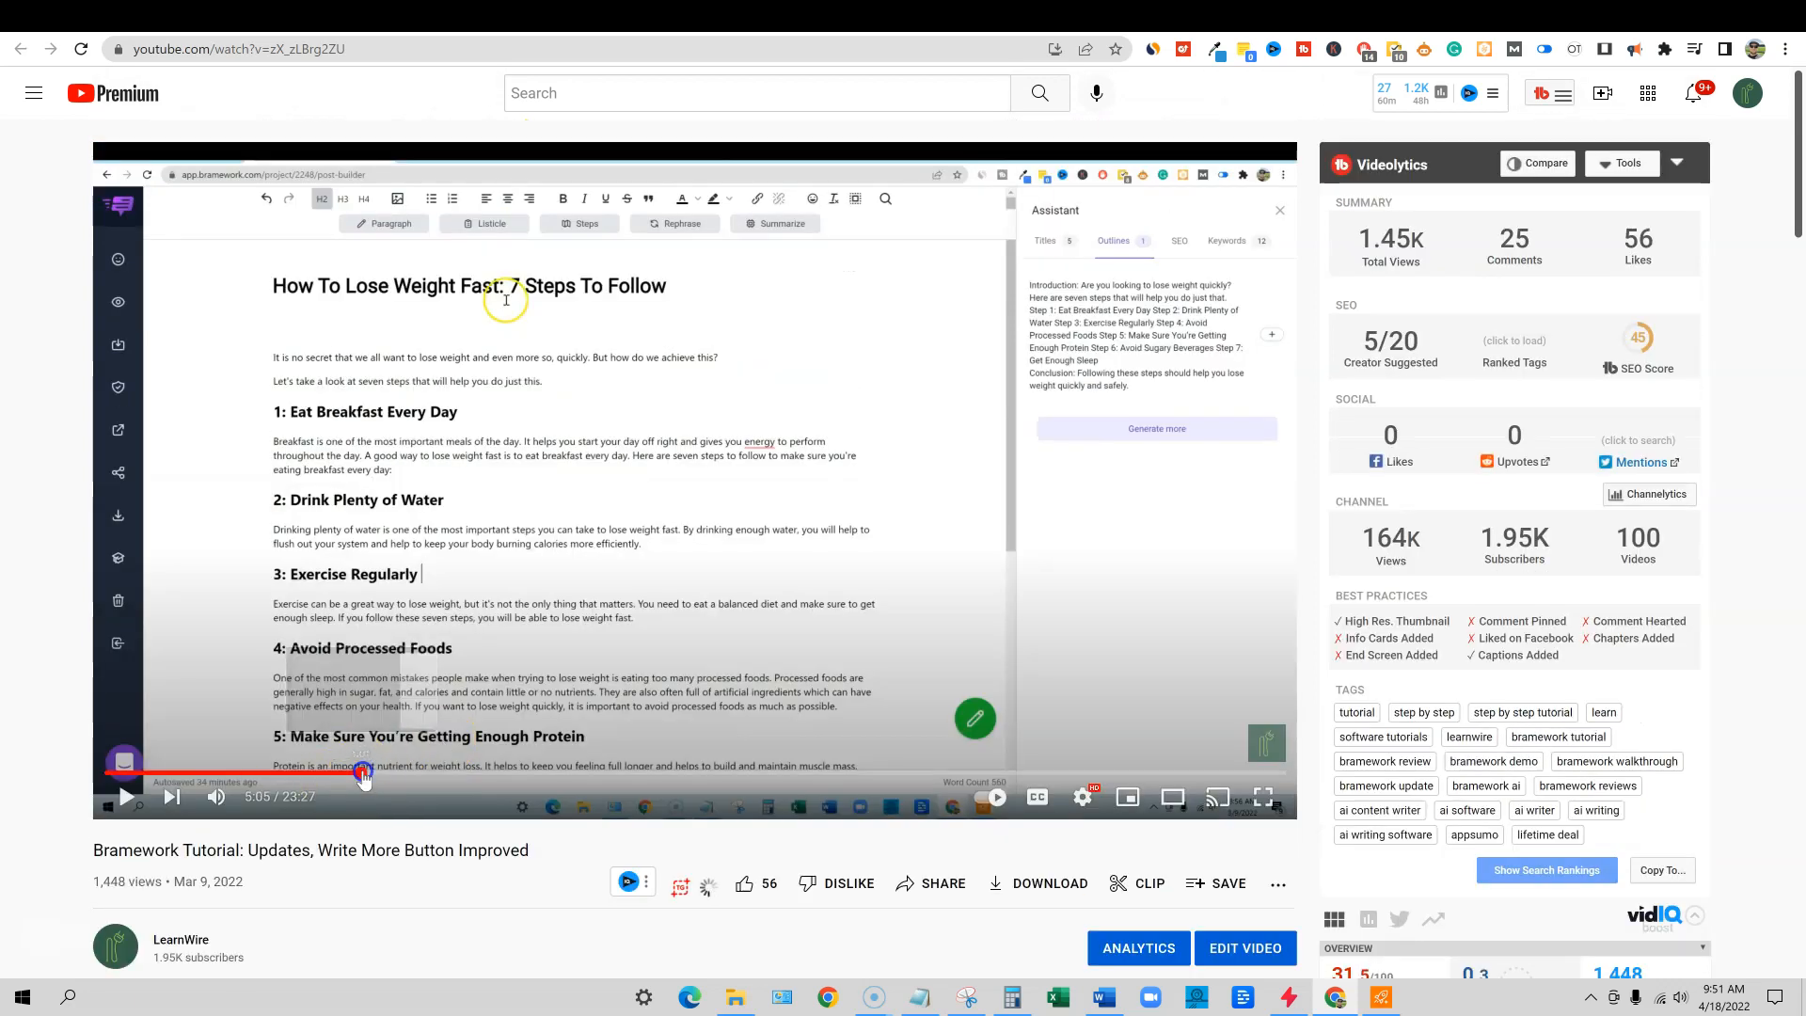
pyautogui.click(364, 774)
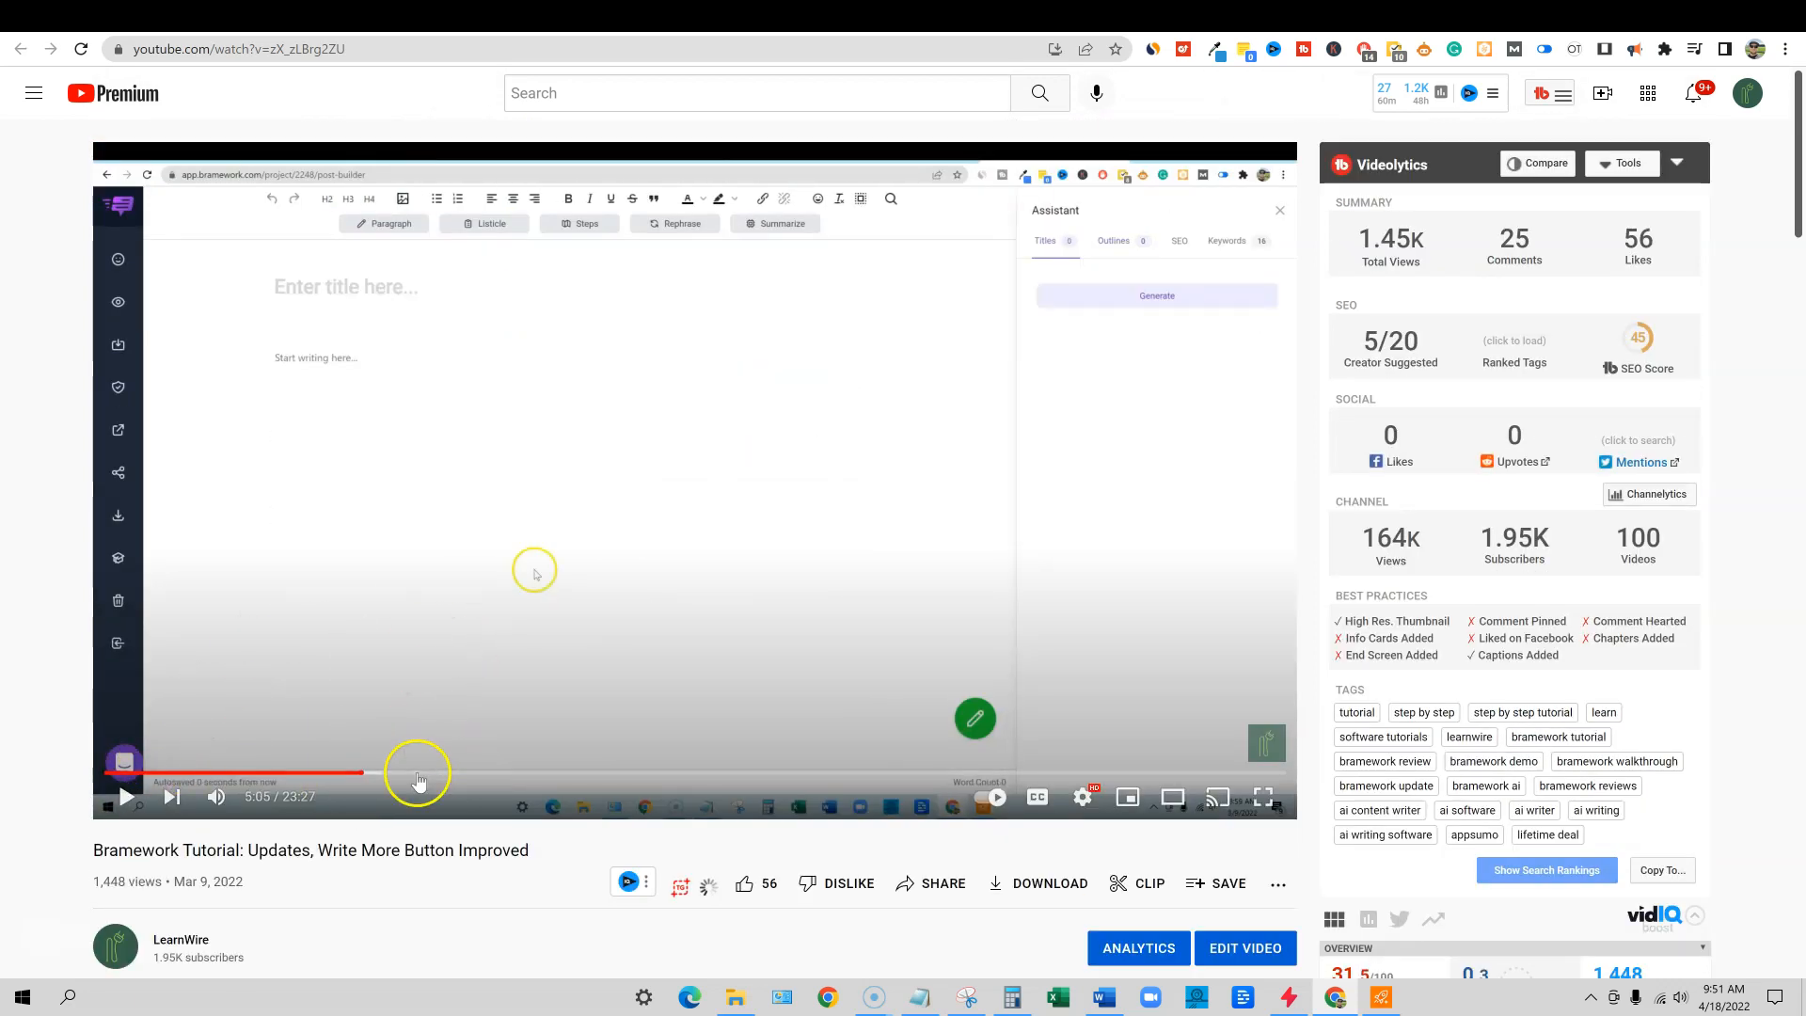
# - Jump playback to 0:42, capture that video frame as a PNG, and open the downloaded image in Photos to check it
pyautogui.click(416, 774)
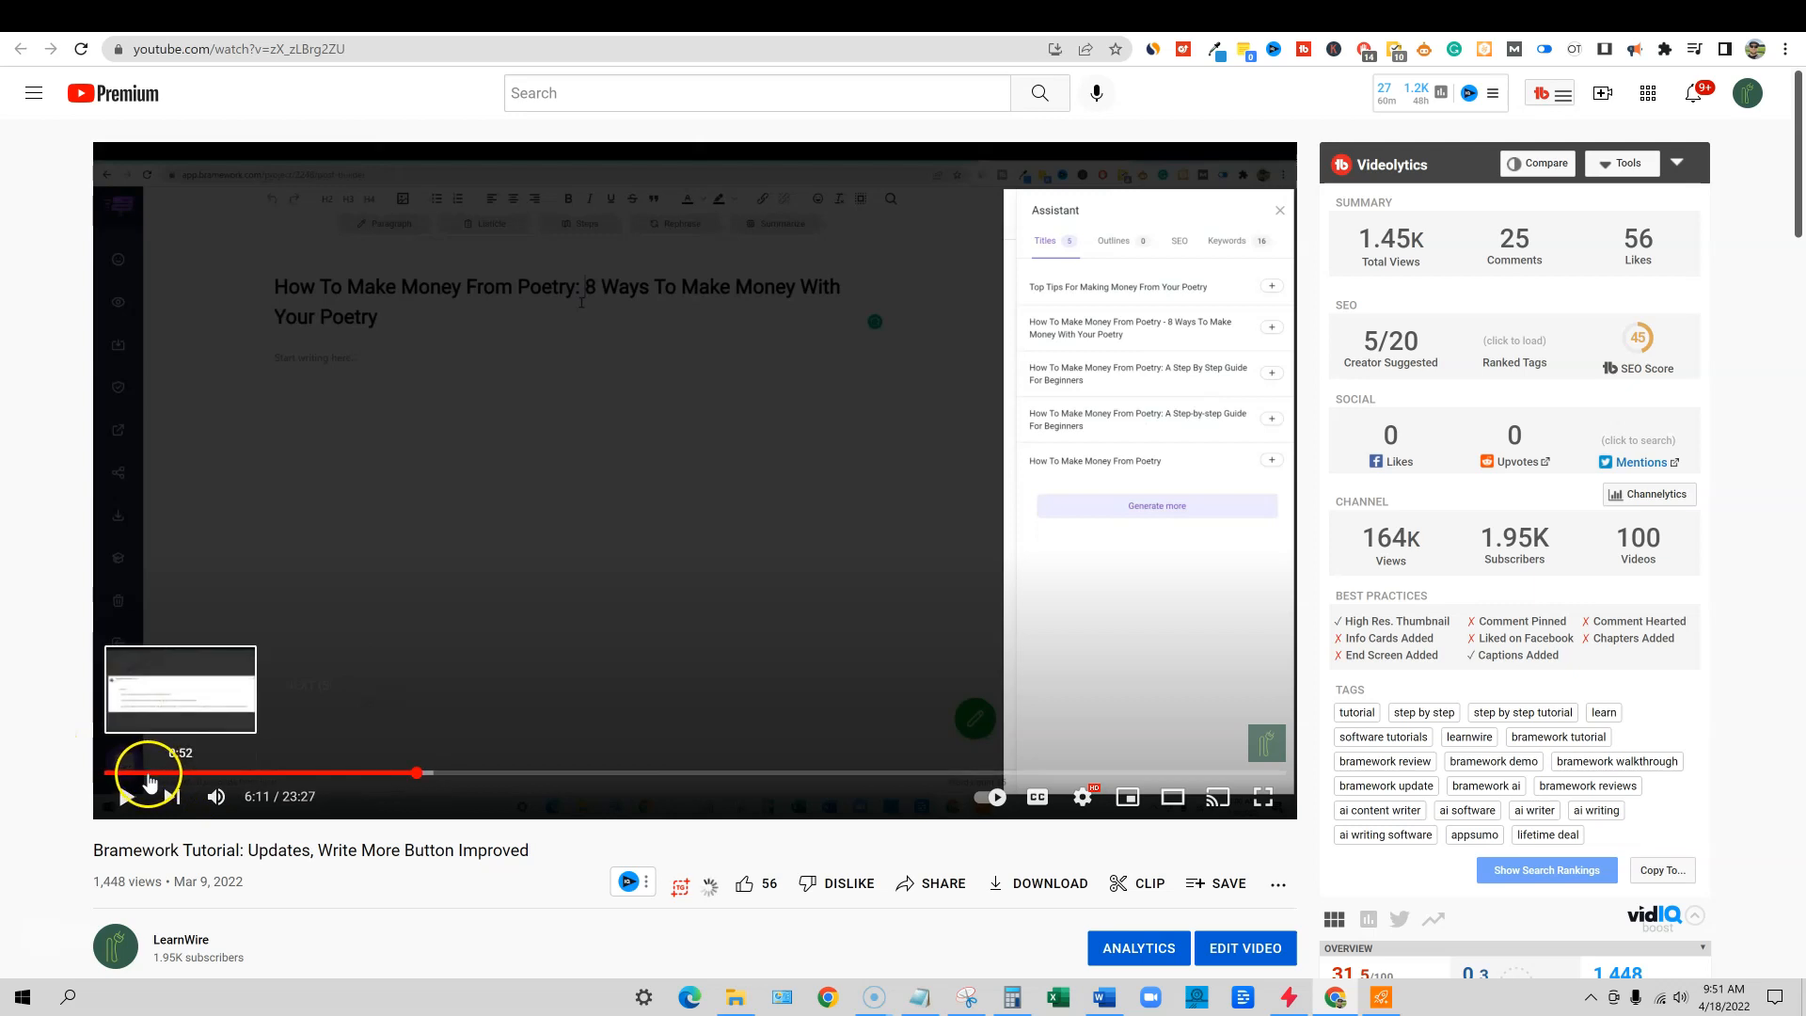
pyautogui.click(139, 774)
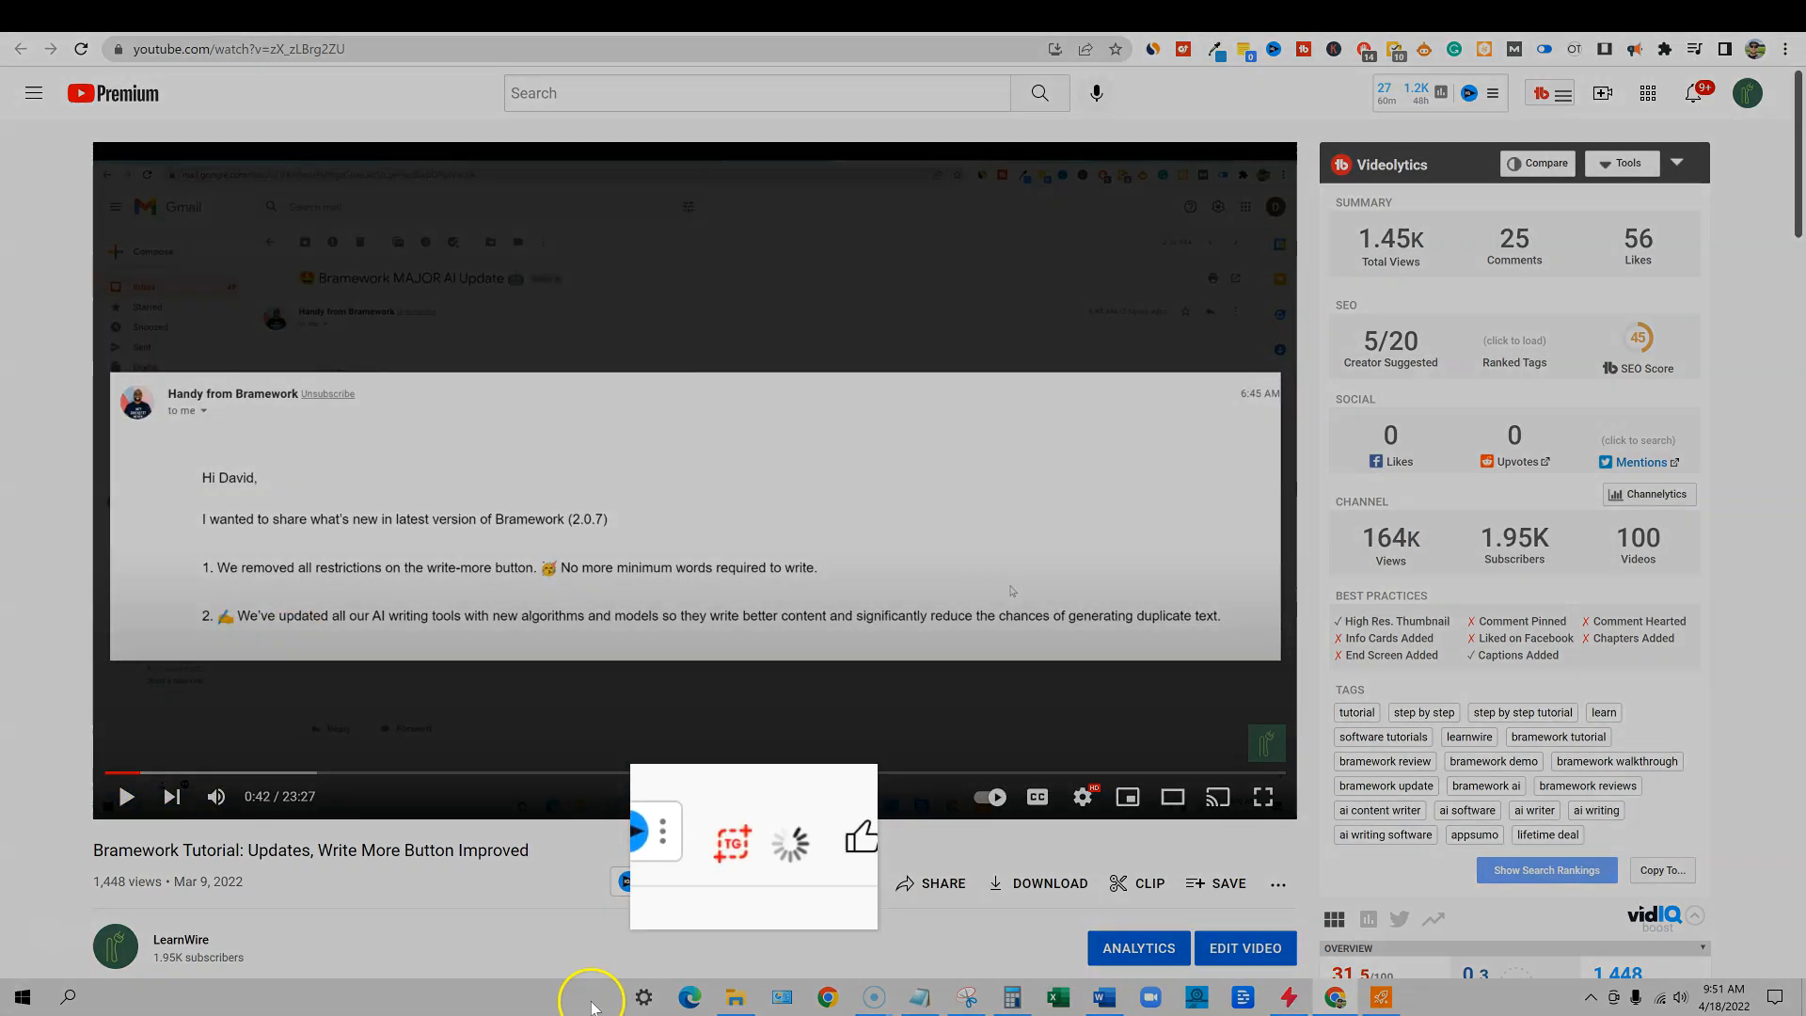
pyautogui.scroll(-2, 629, 885)
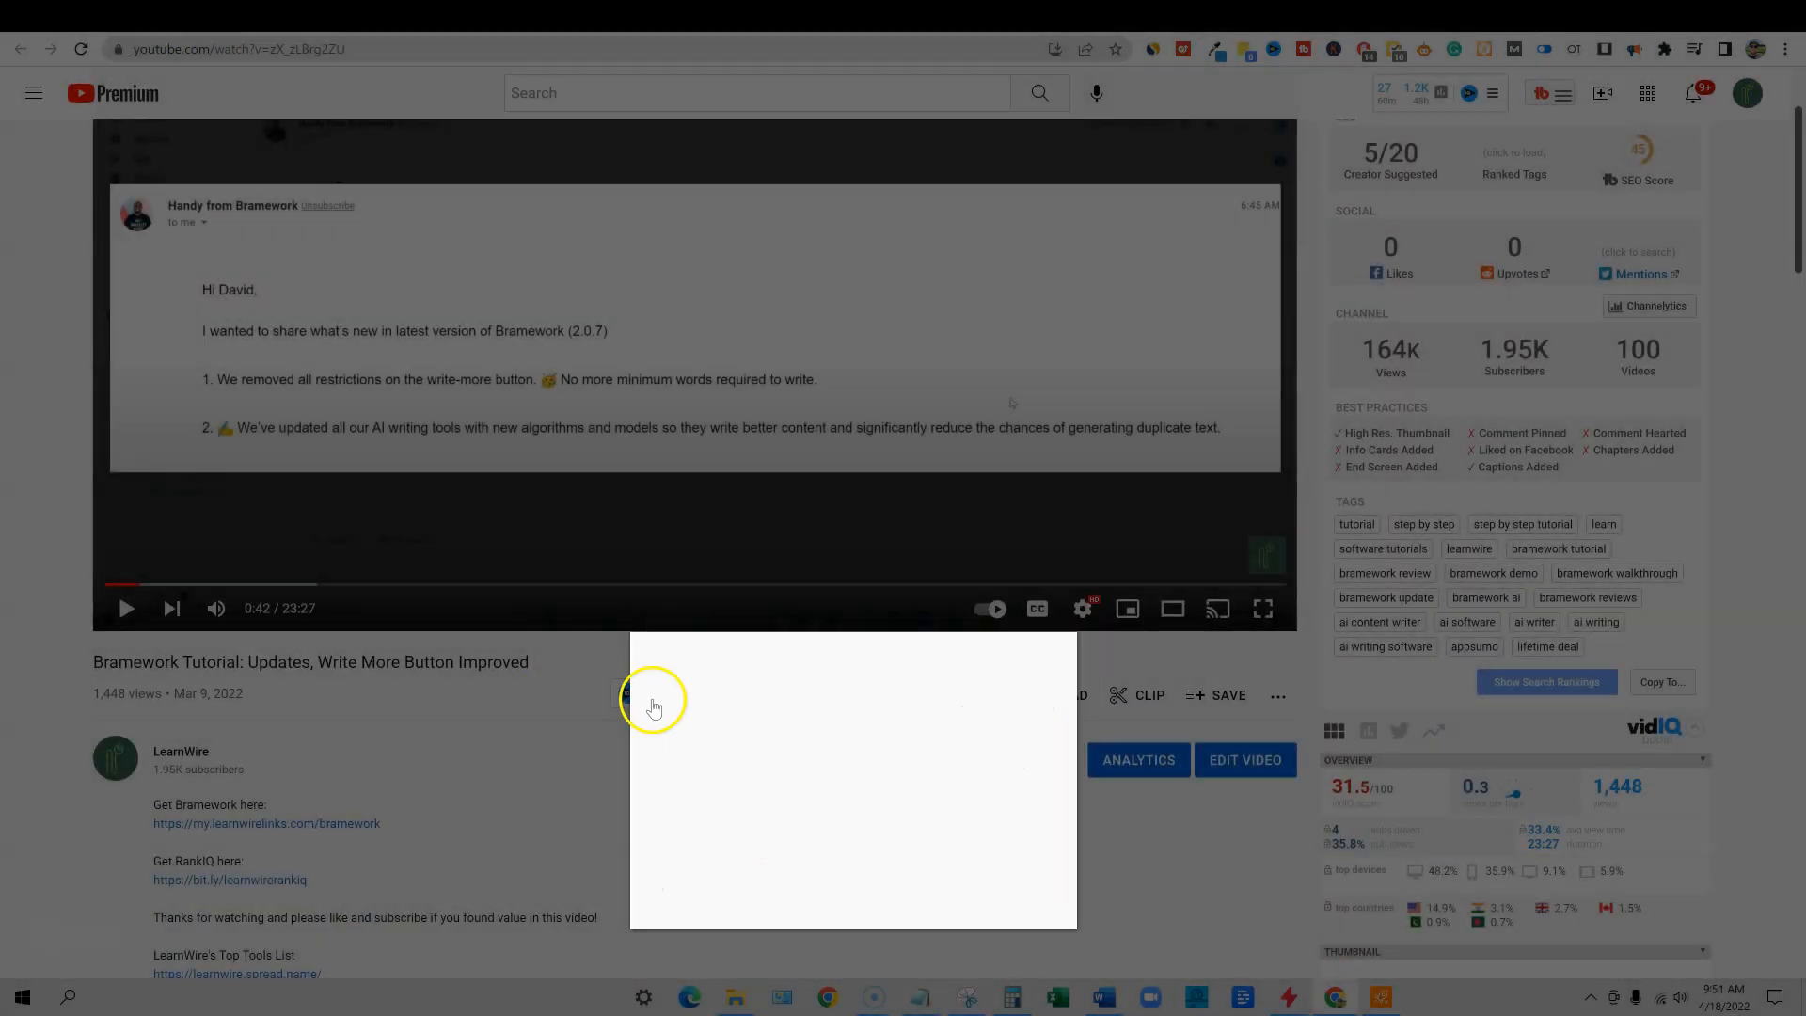
pyautogui.scroll(2, 614, 798)
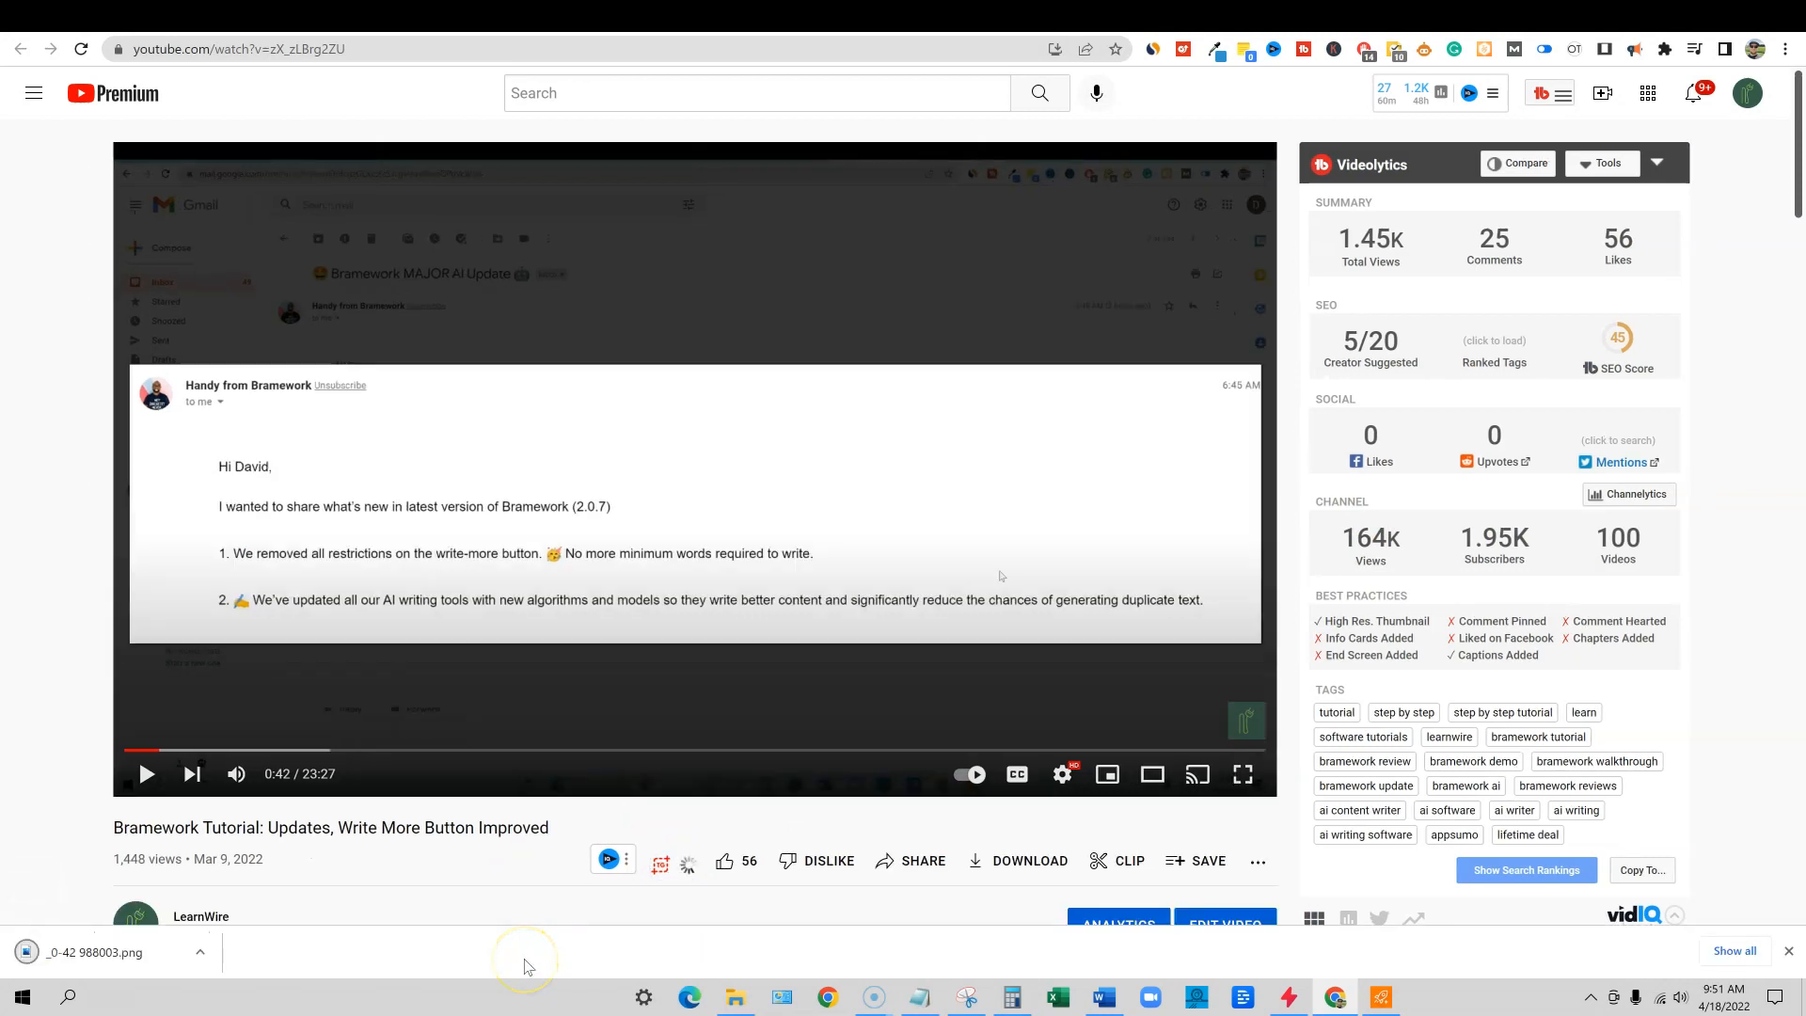
pyautogui.click(106, 975)
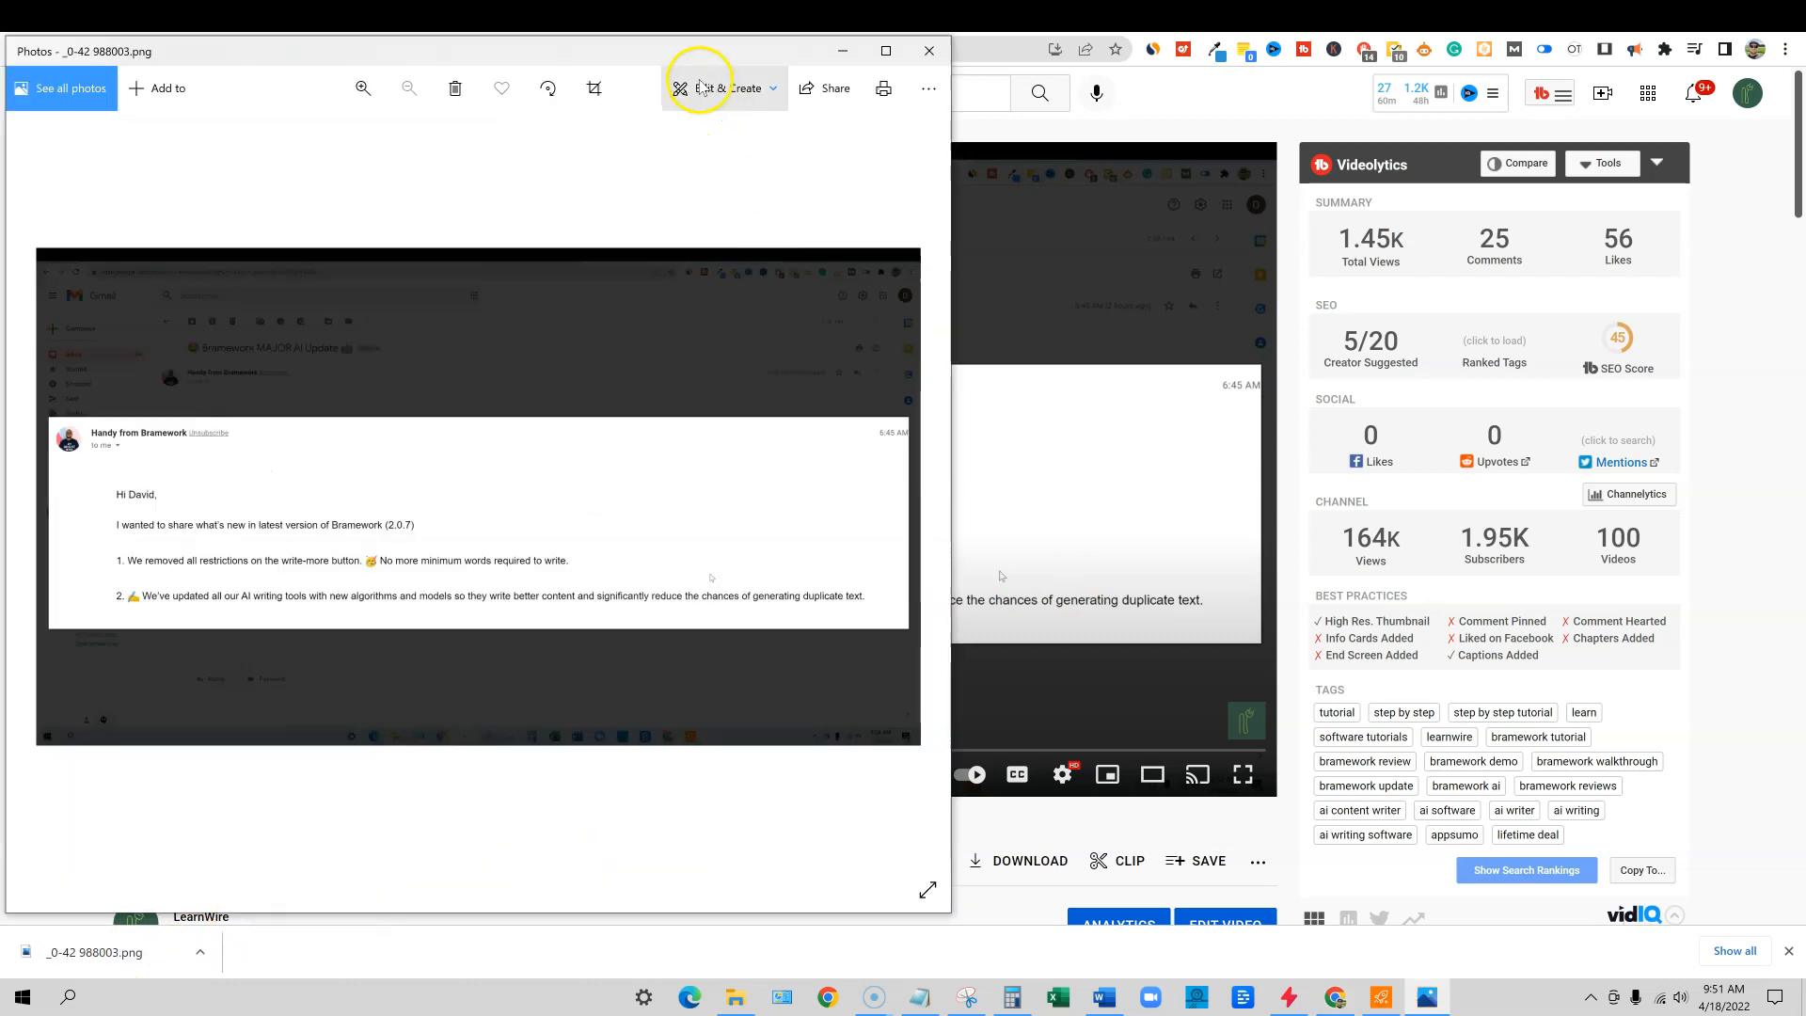
pyautogui.moveTo(706, 47); pyautogui.dragTo(1036, 68)
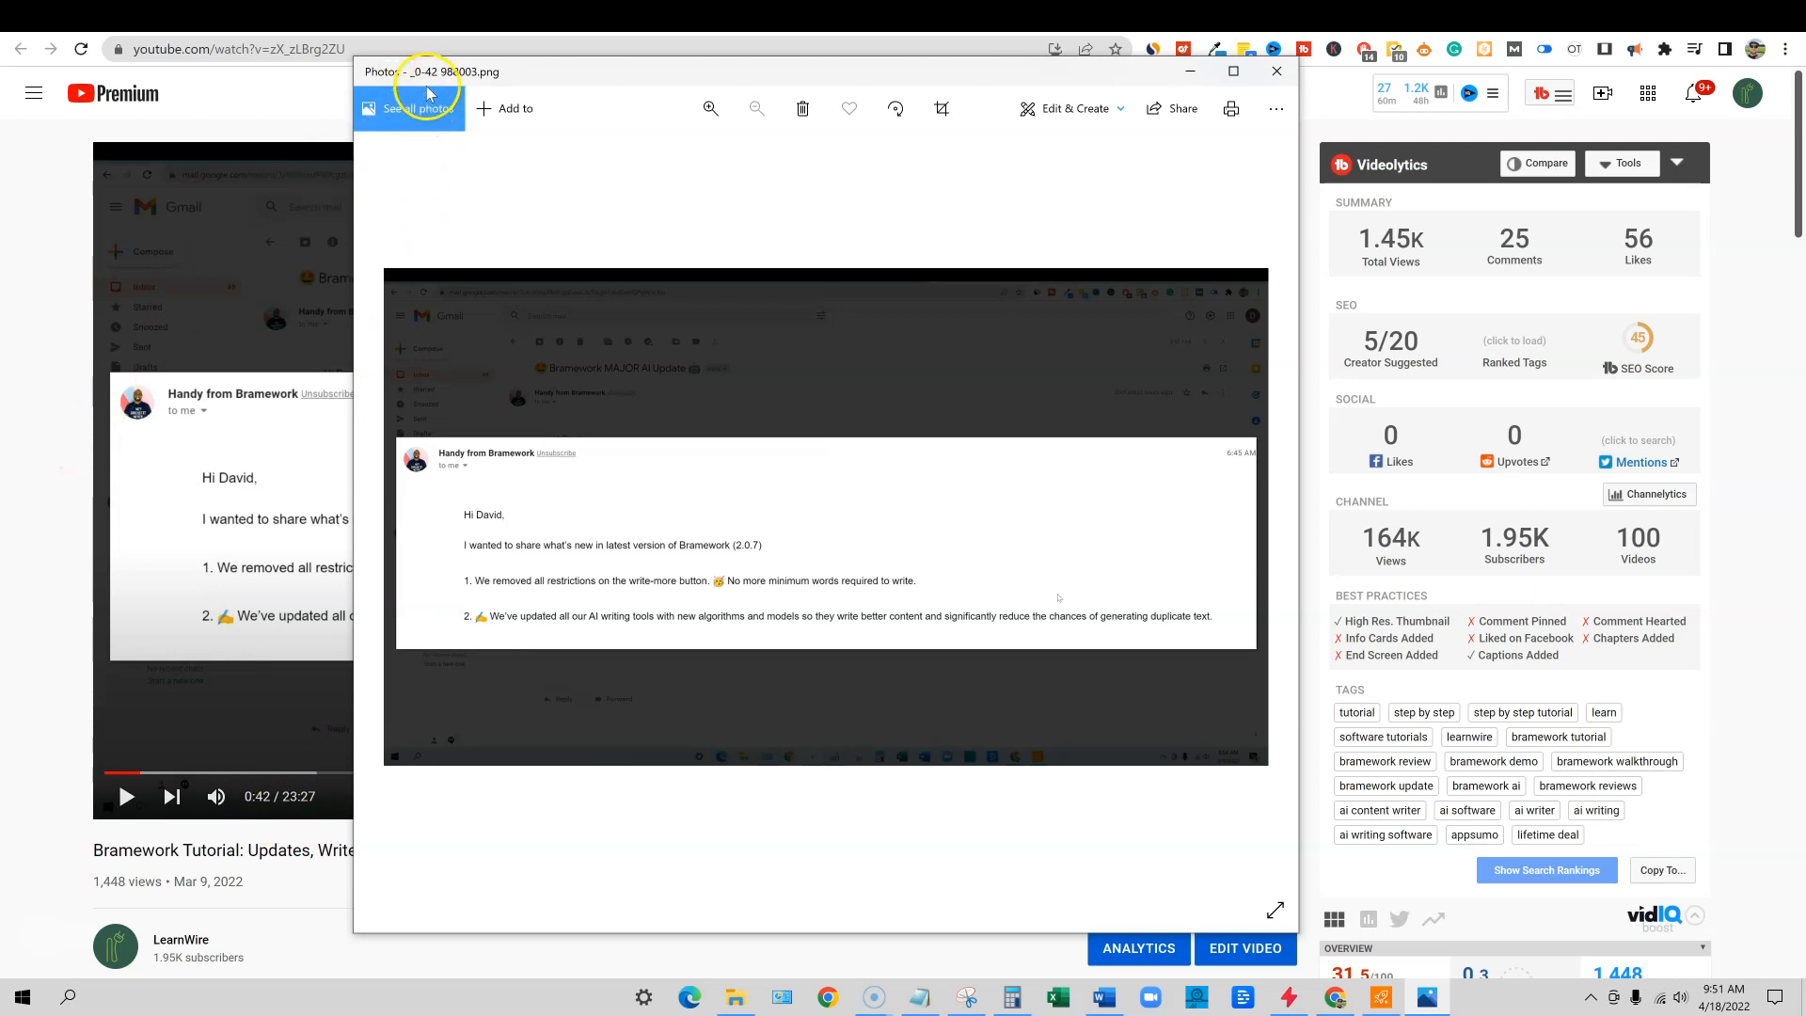
pyautogui.click(52, 557)
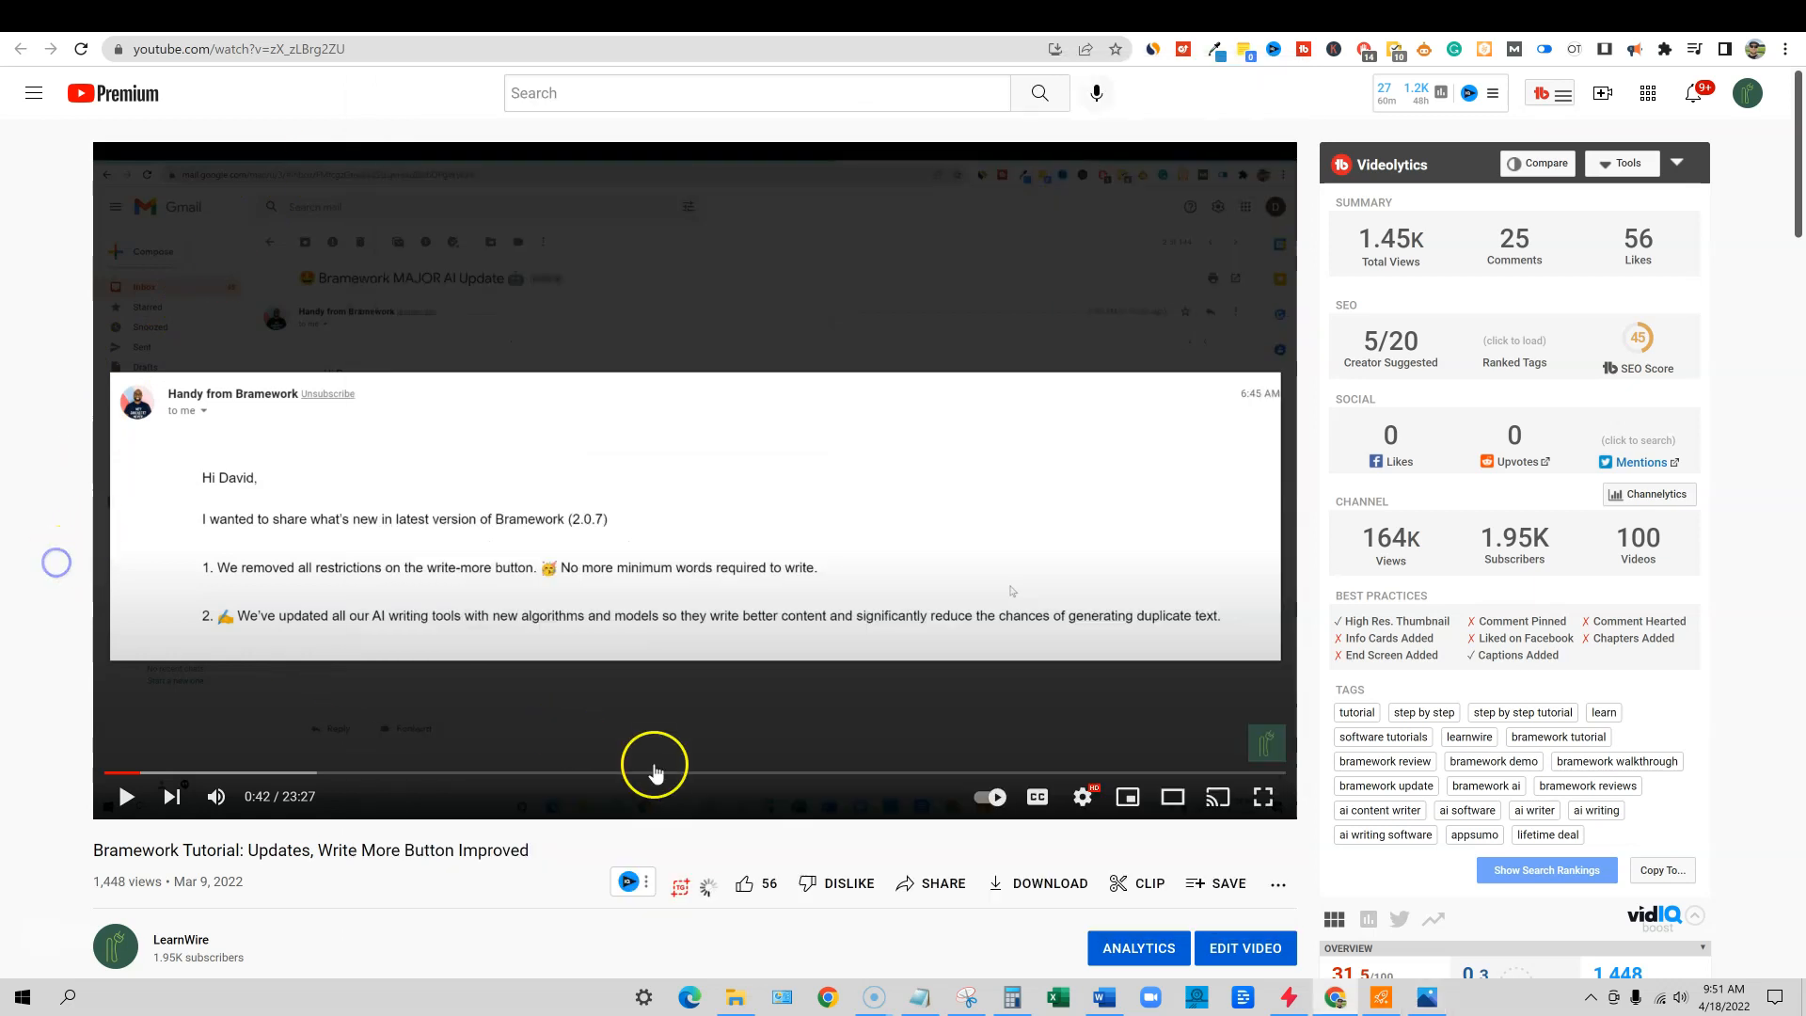
# - Capture the video frame at 12:32 with TubeGrowth and view the downloaded PNG in Photos
pyautogui.click(739, 774)
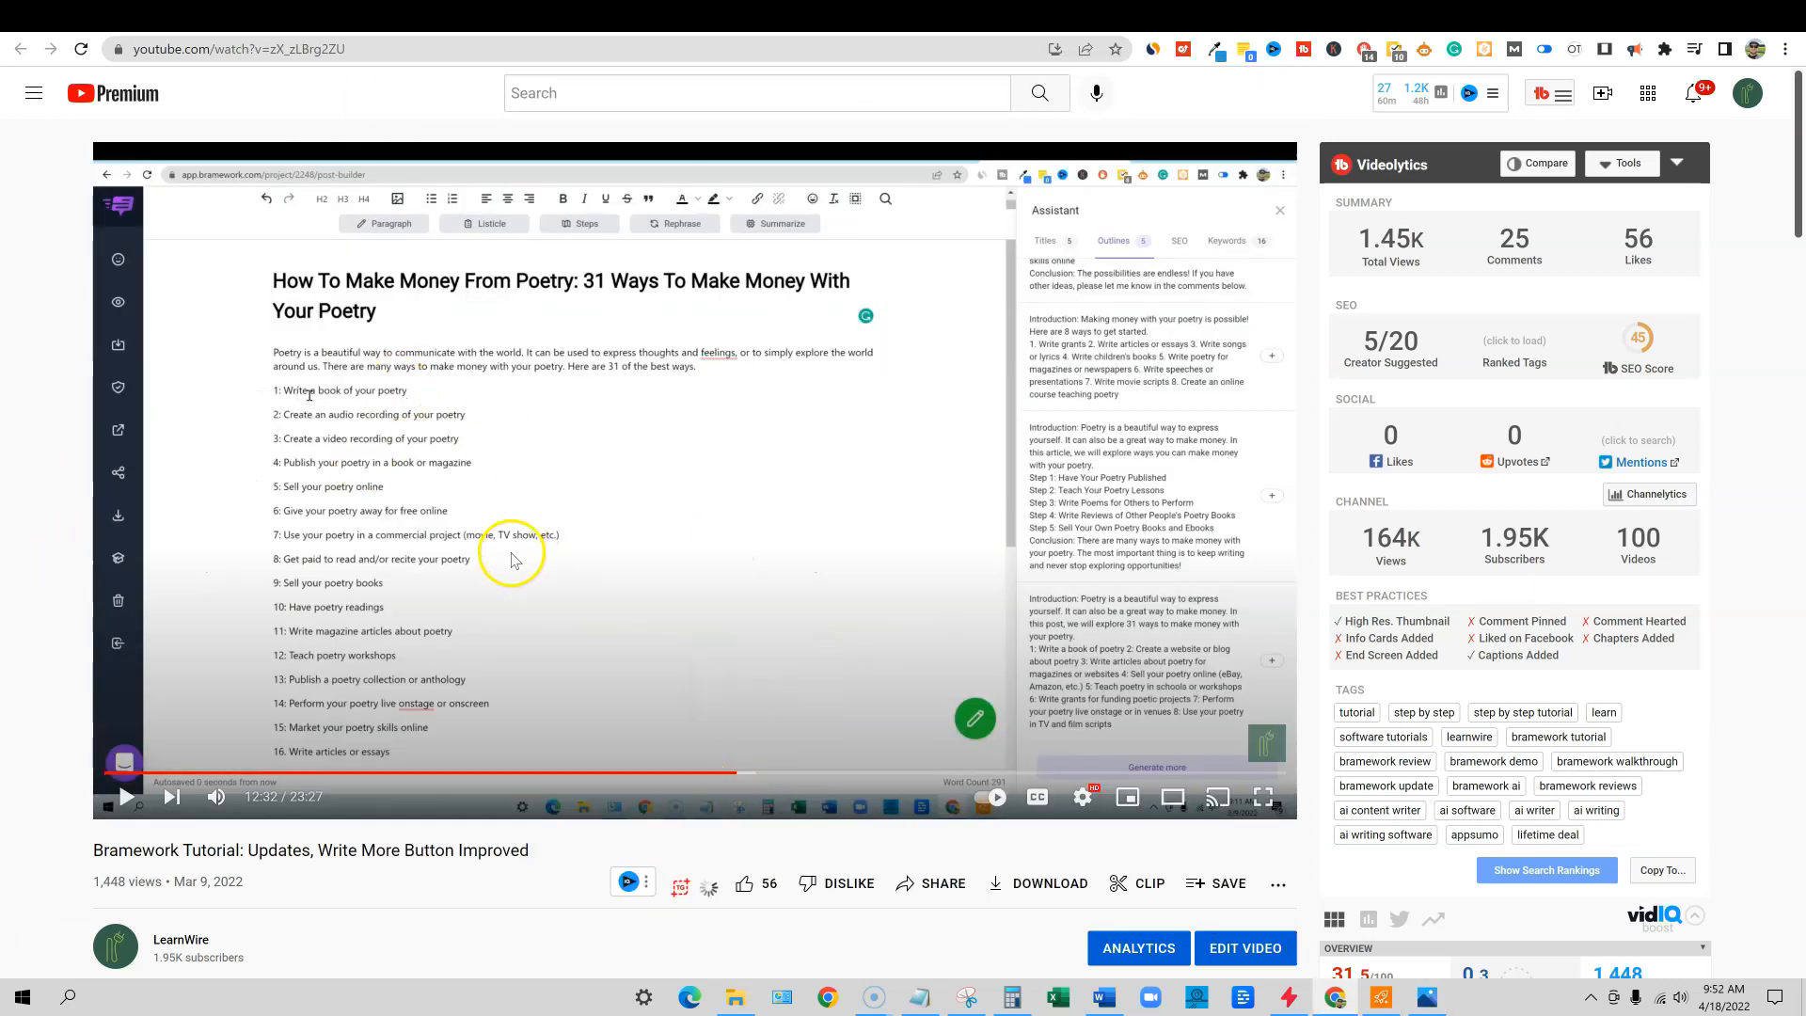
pyautogui.click(679, 884)
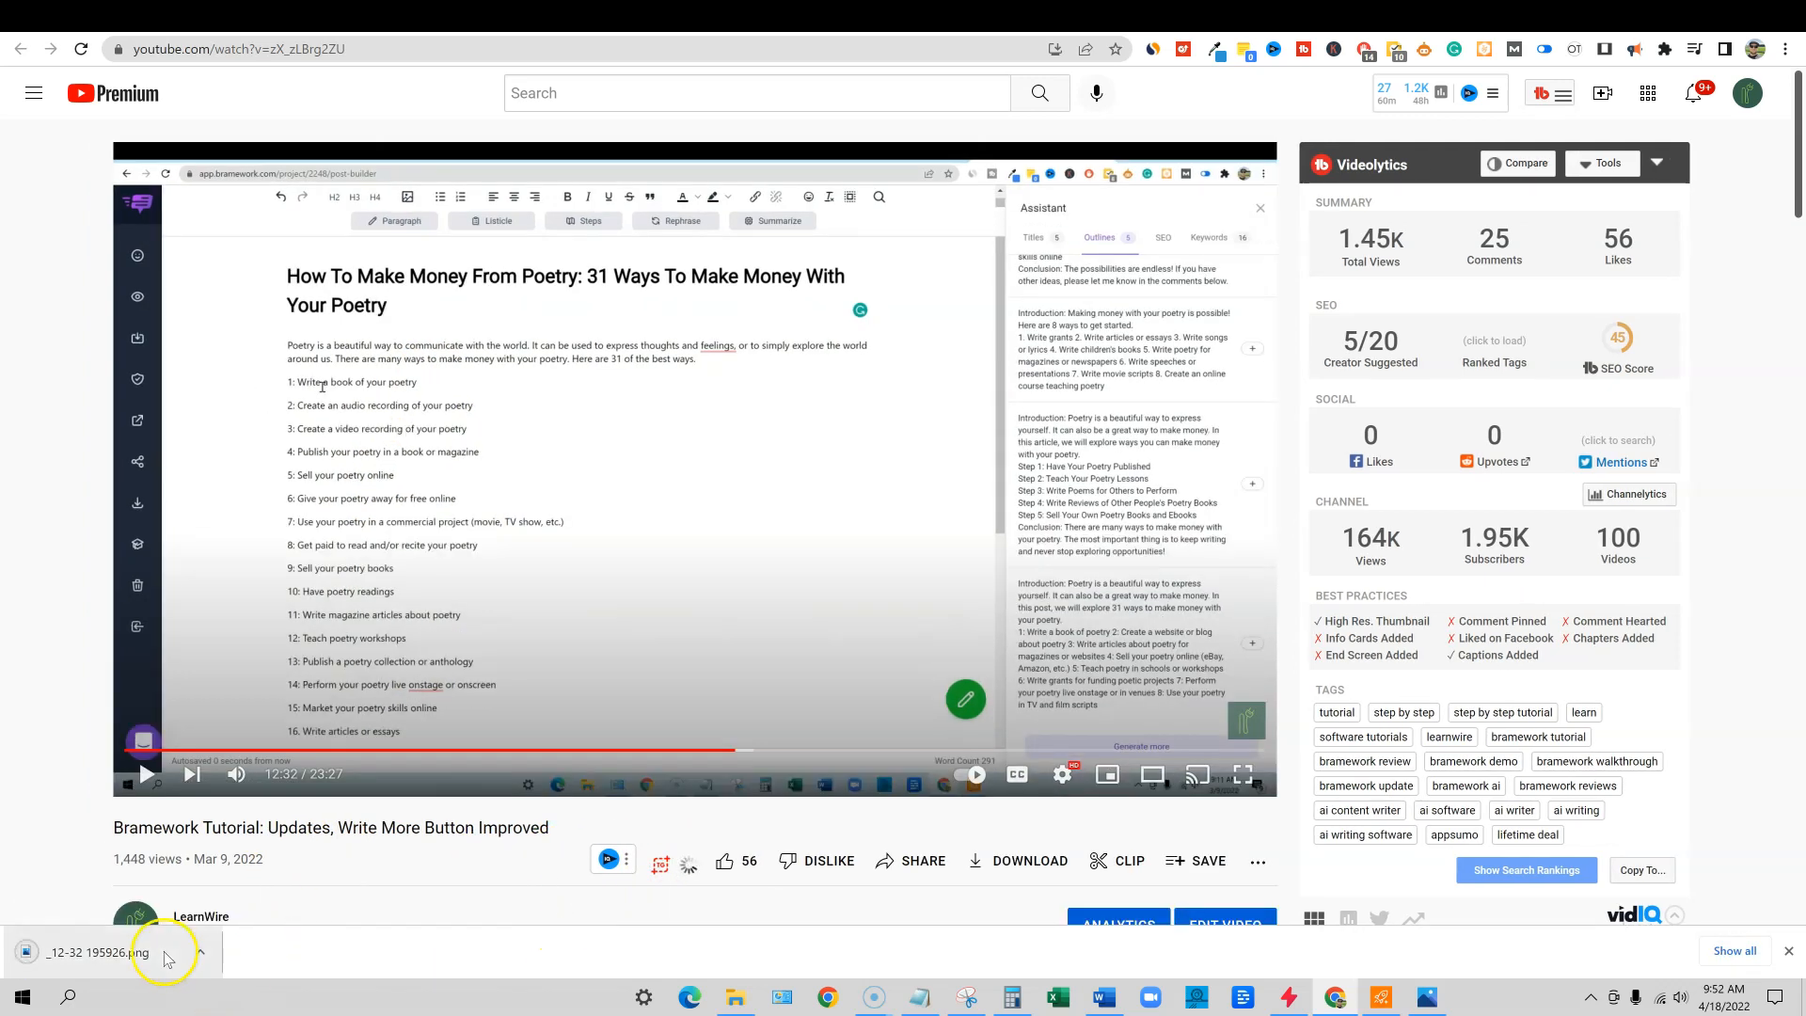
pyautogui.click(186, 941)
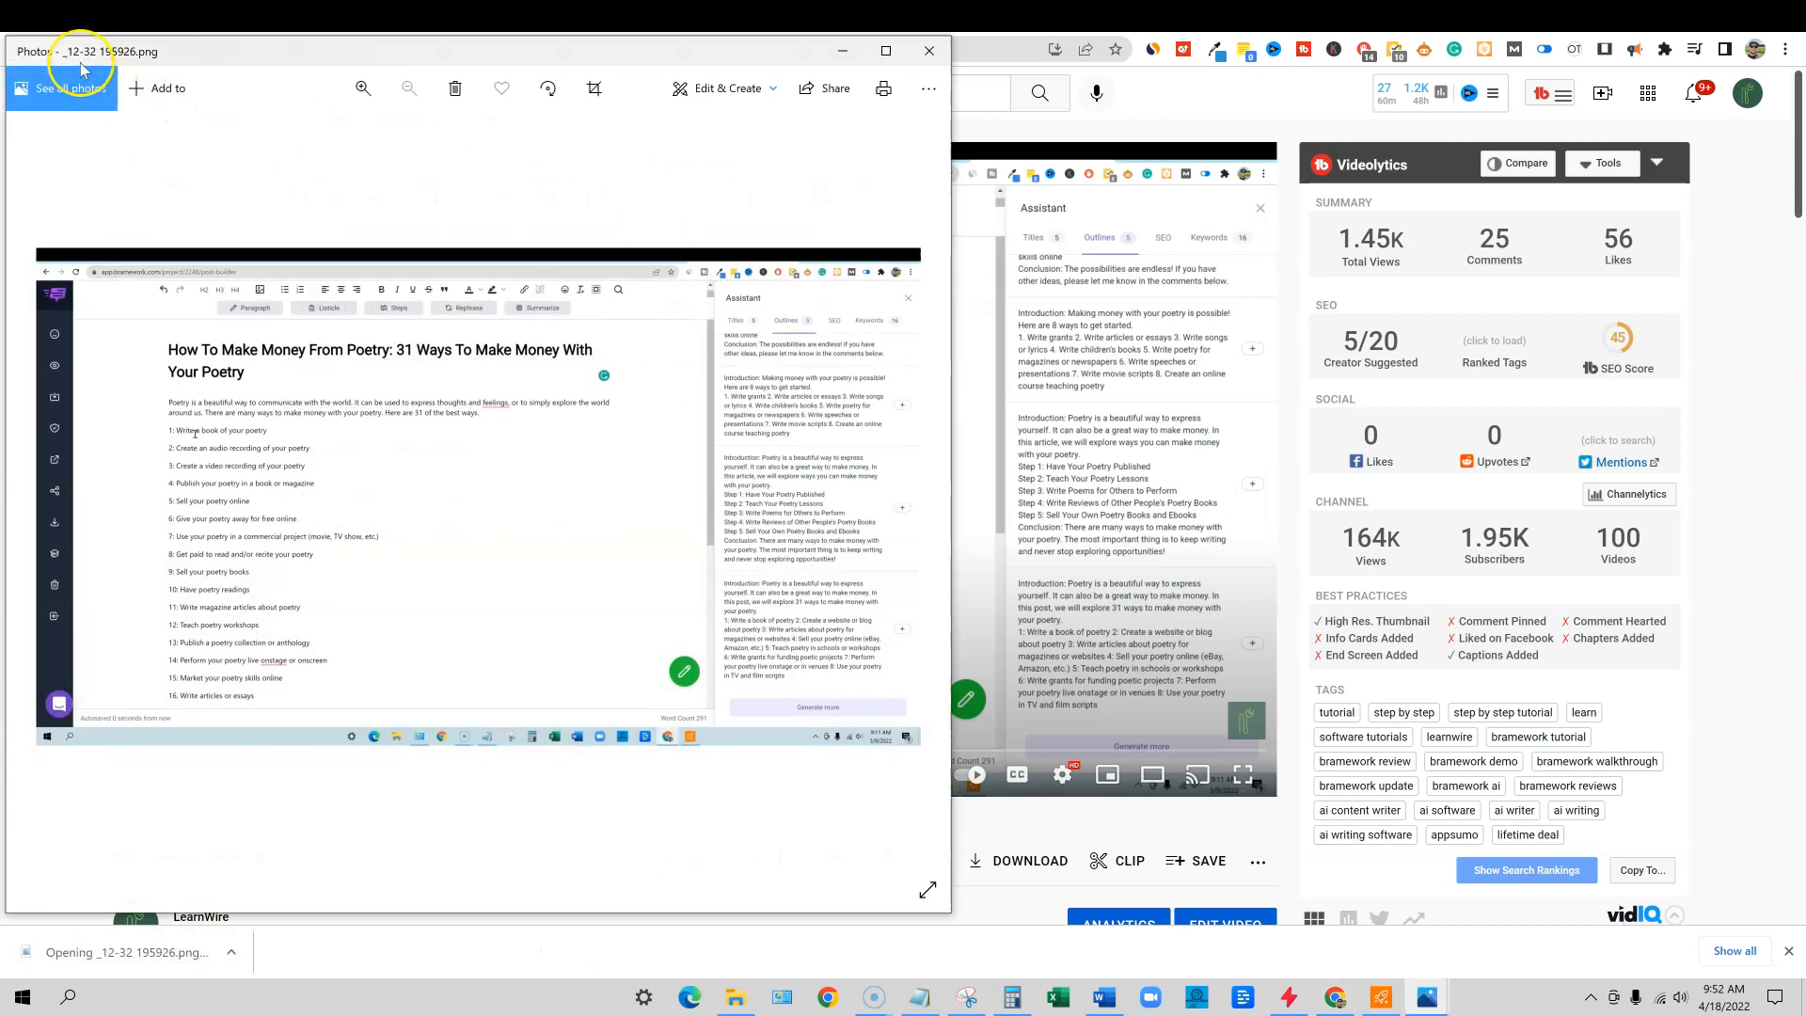
pyautogui.moveTo(262, 48); pyautogui.dragTo(535, 52)
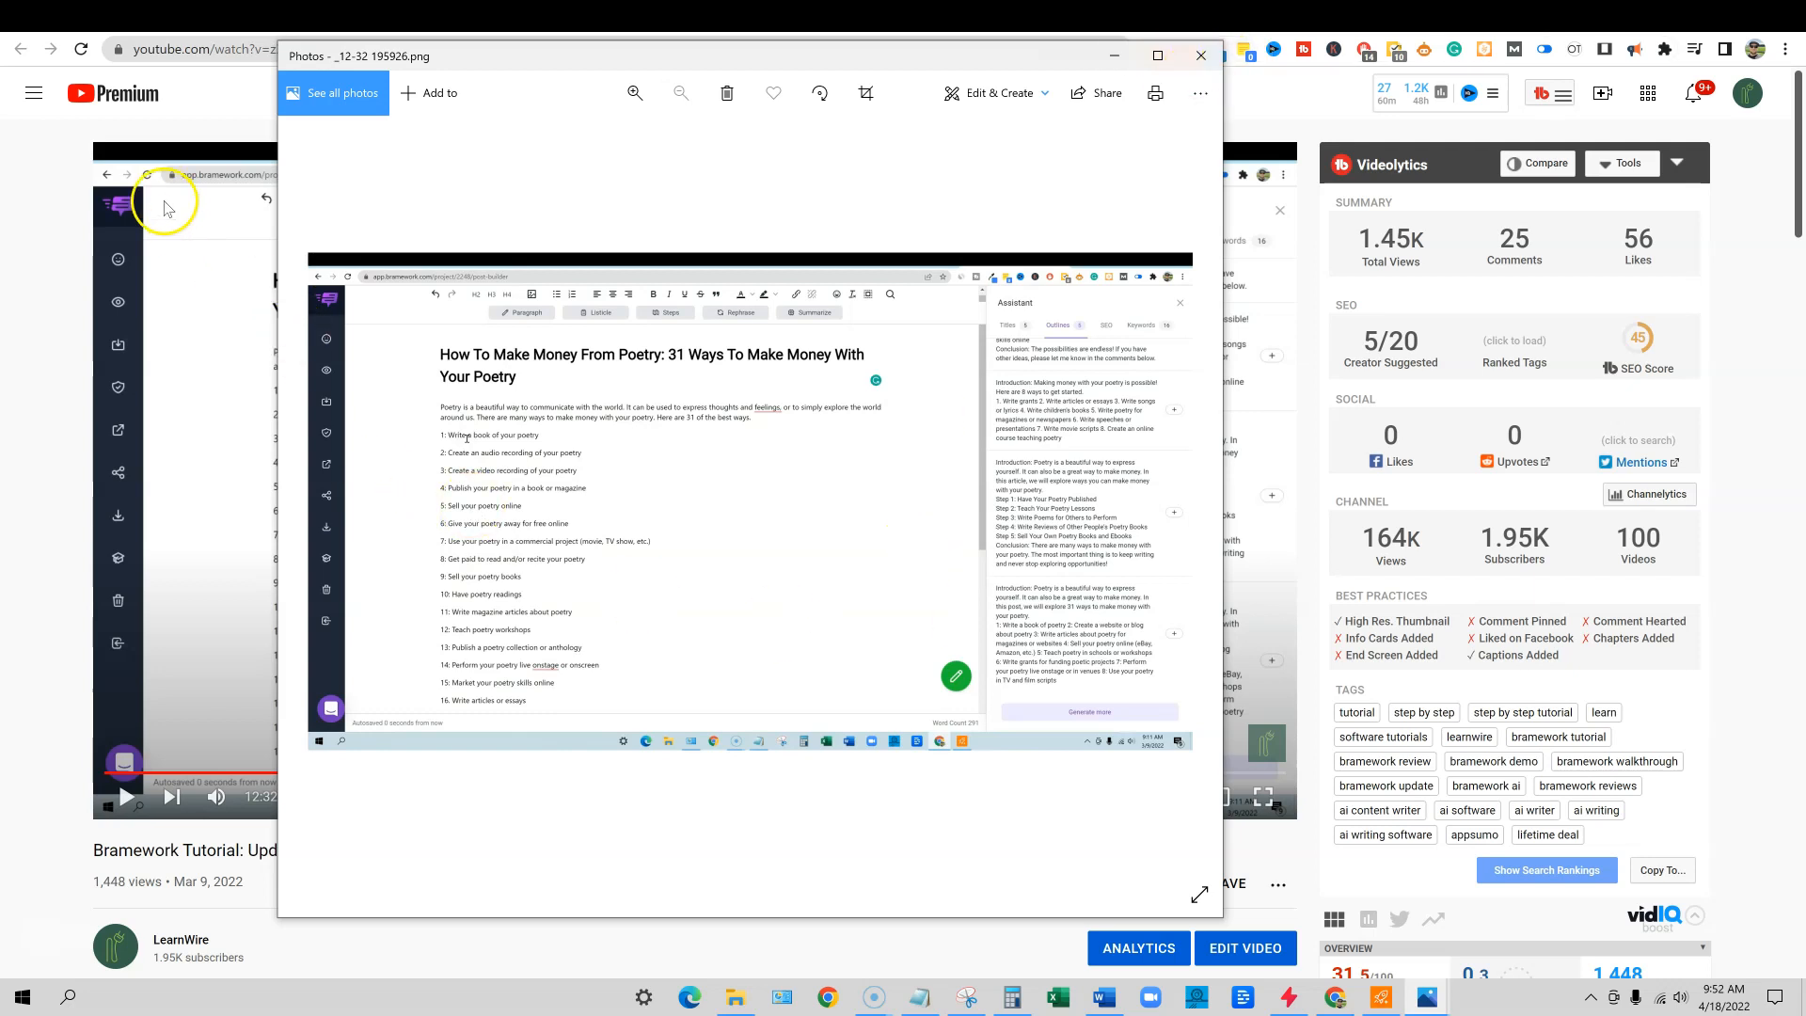
pyautogui.click(59, 147)
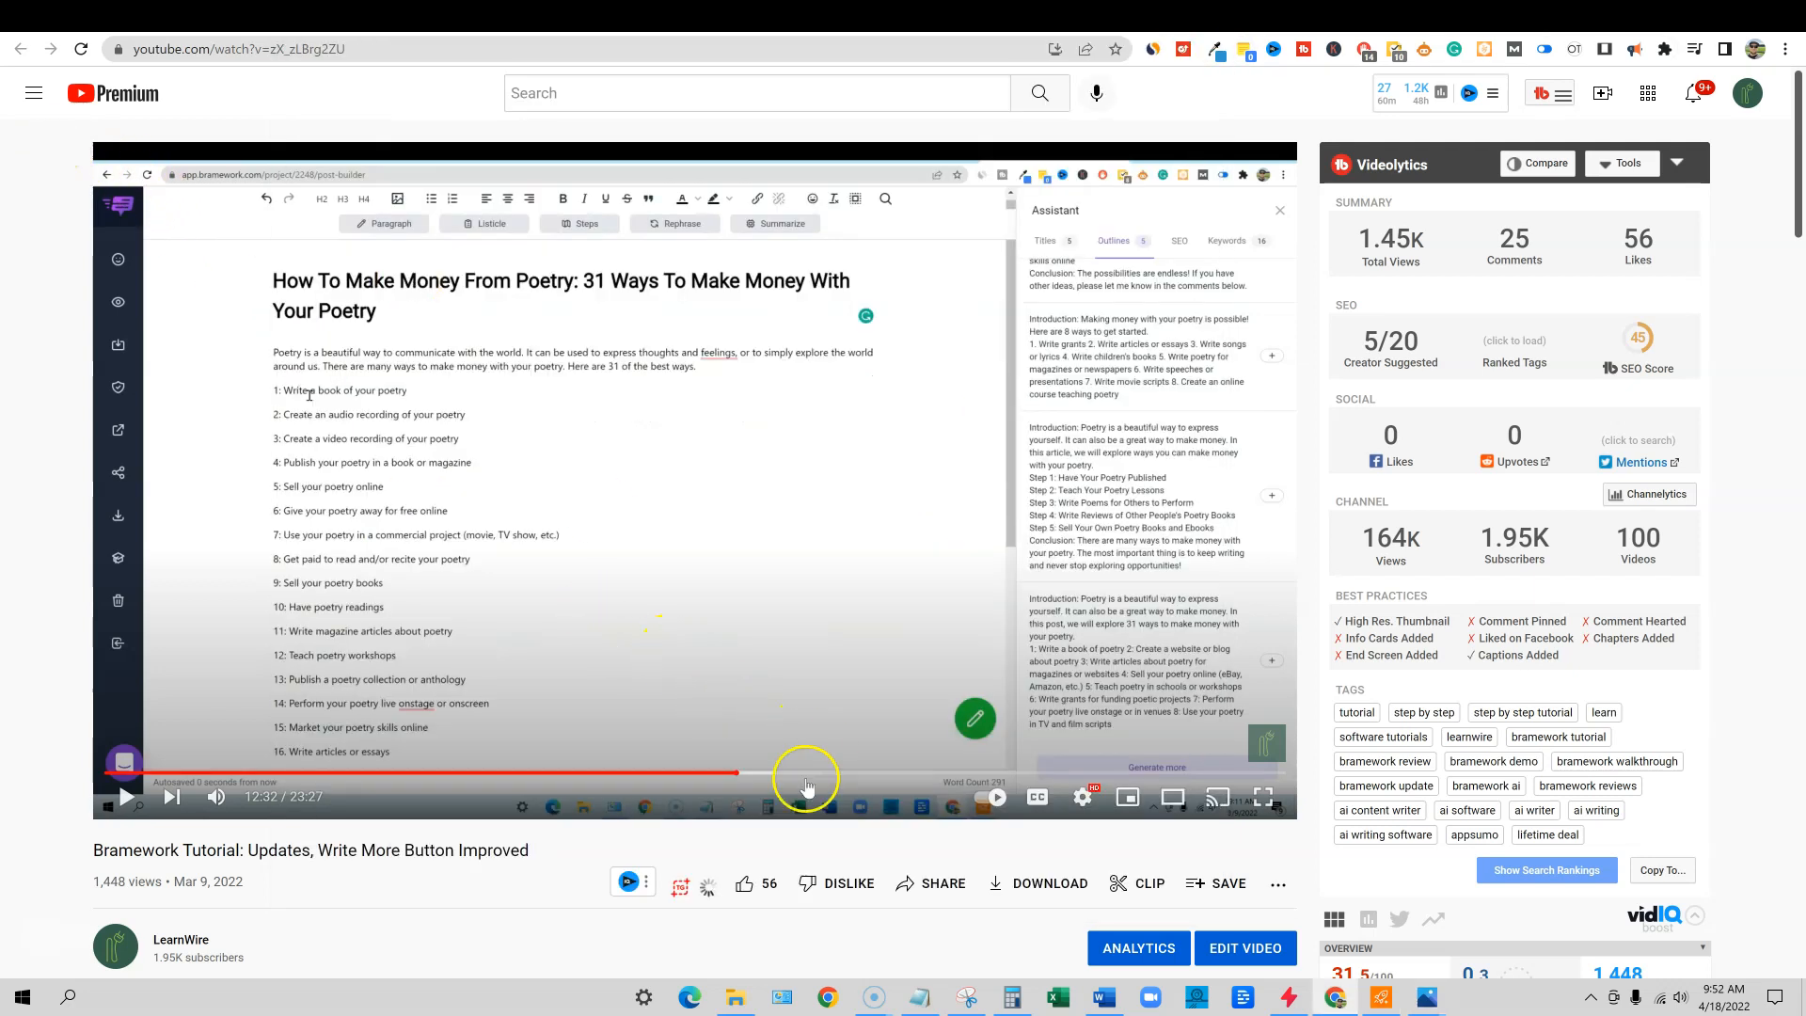
# - Reload the watch page, pause the video, and download its transcript as an SRT file with TubeGrowth
pyautogui.click(83, 49)
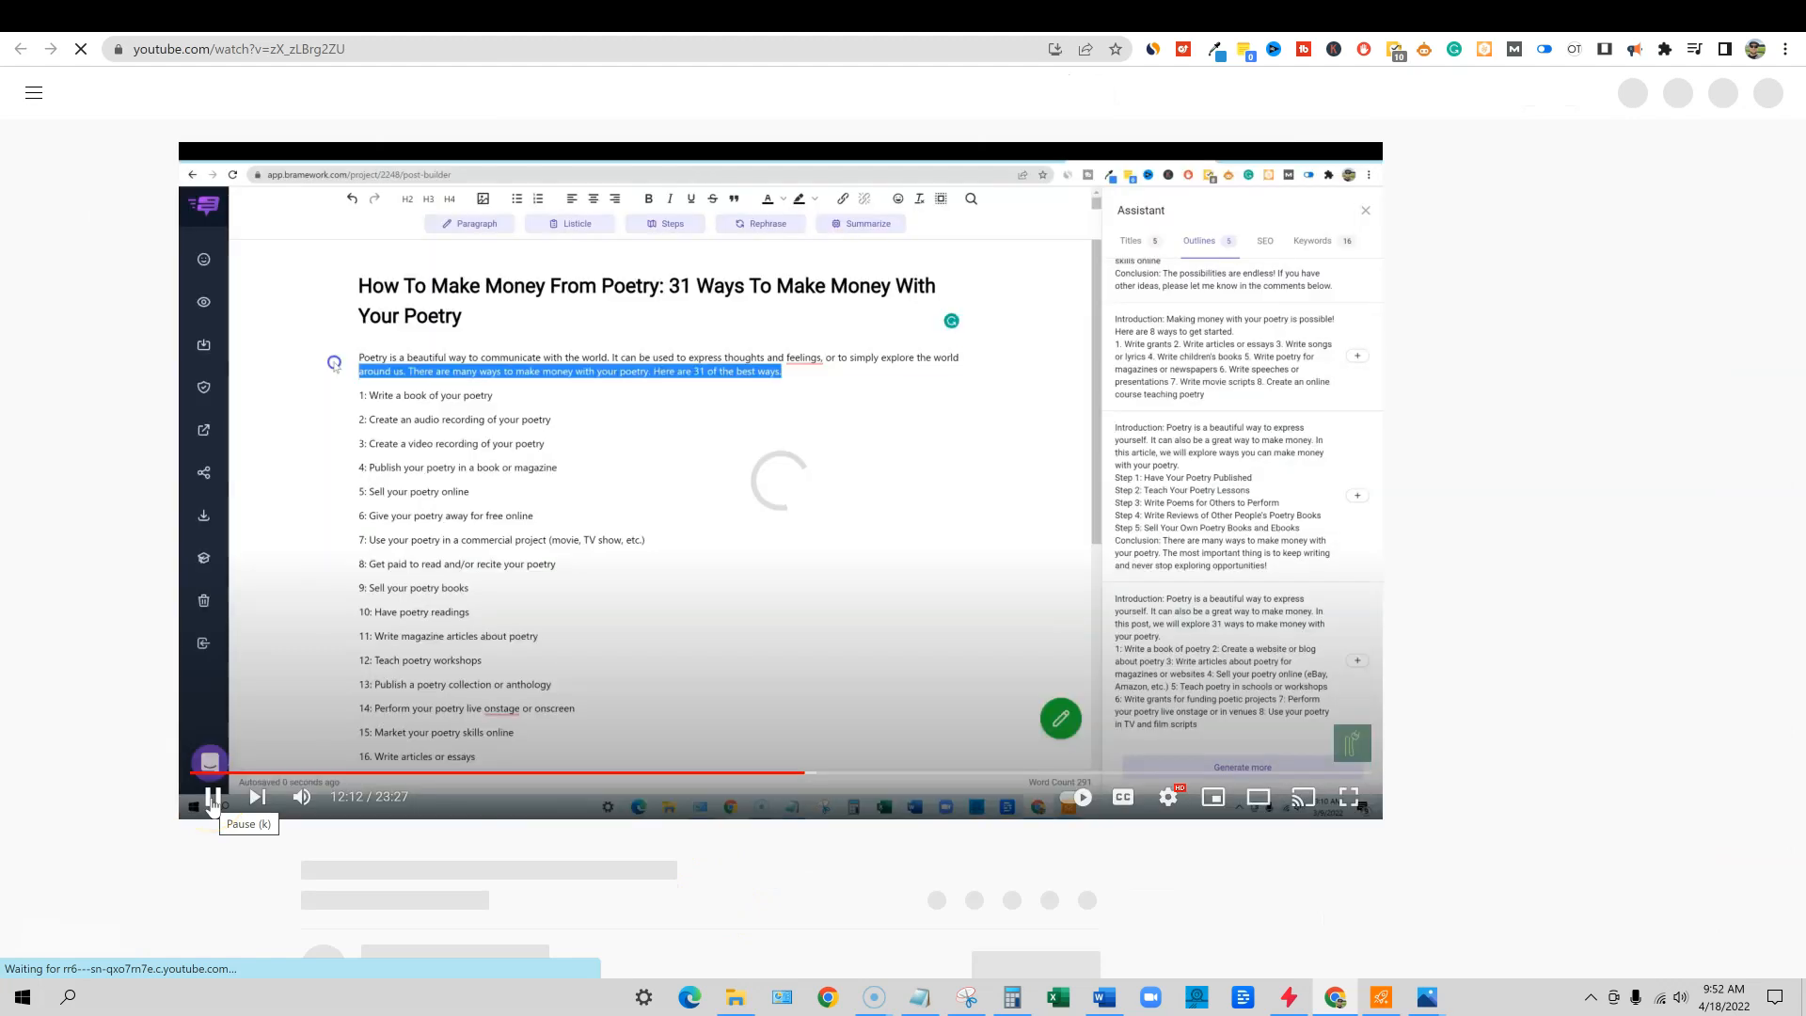
pyautogui.click(212, 797)
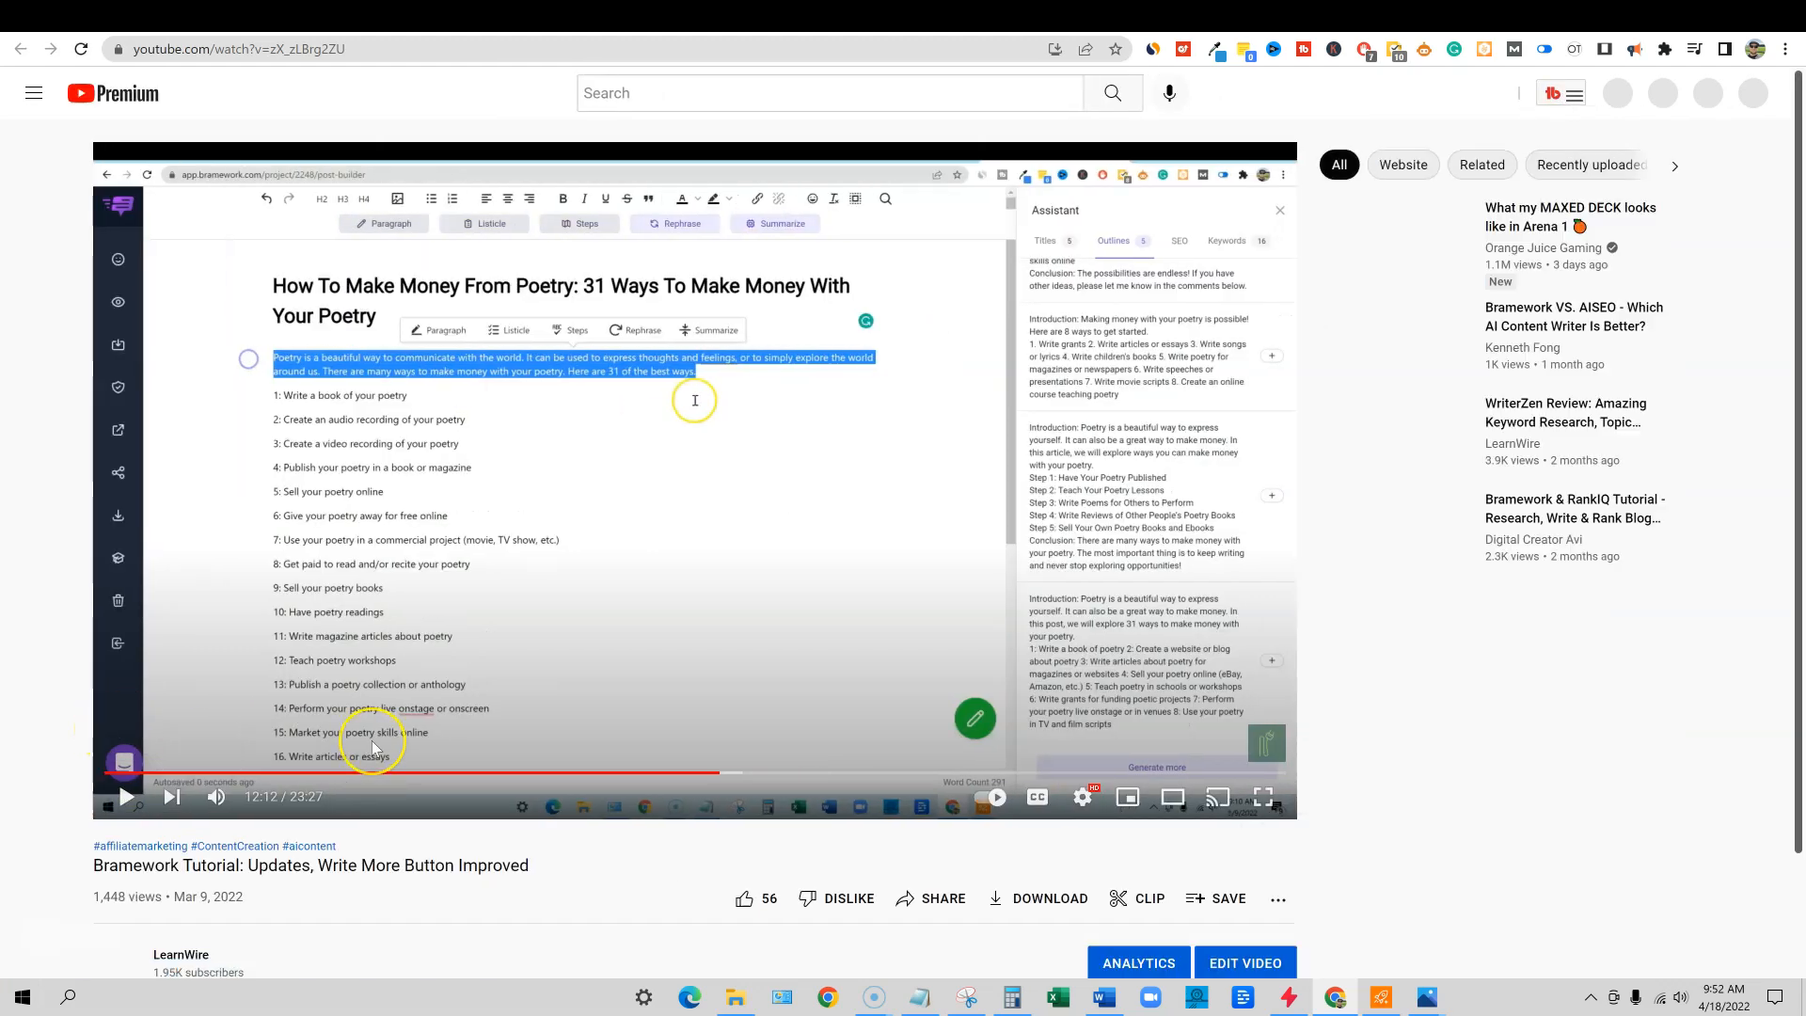
pyautogui.scroll(-3, 370, 741)
pyautogui.scroll(1, 423, 738)
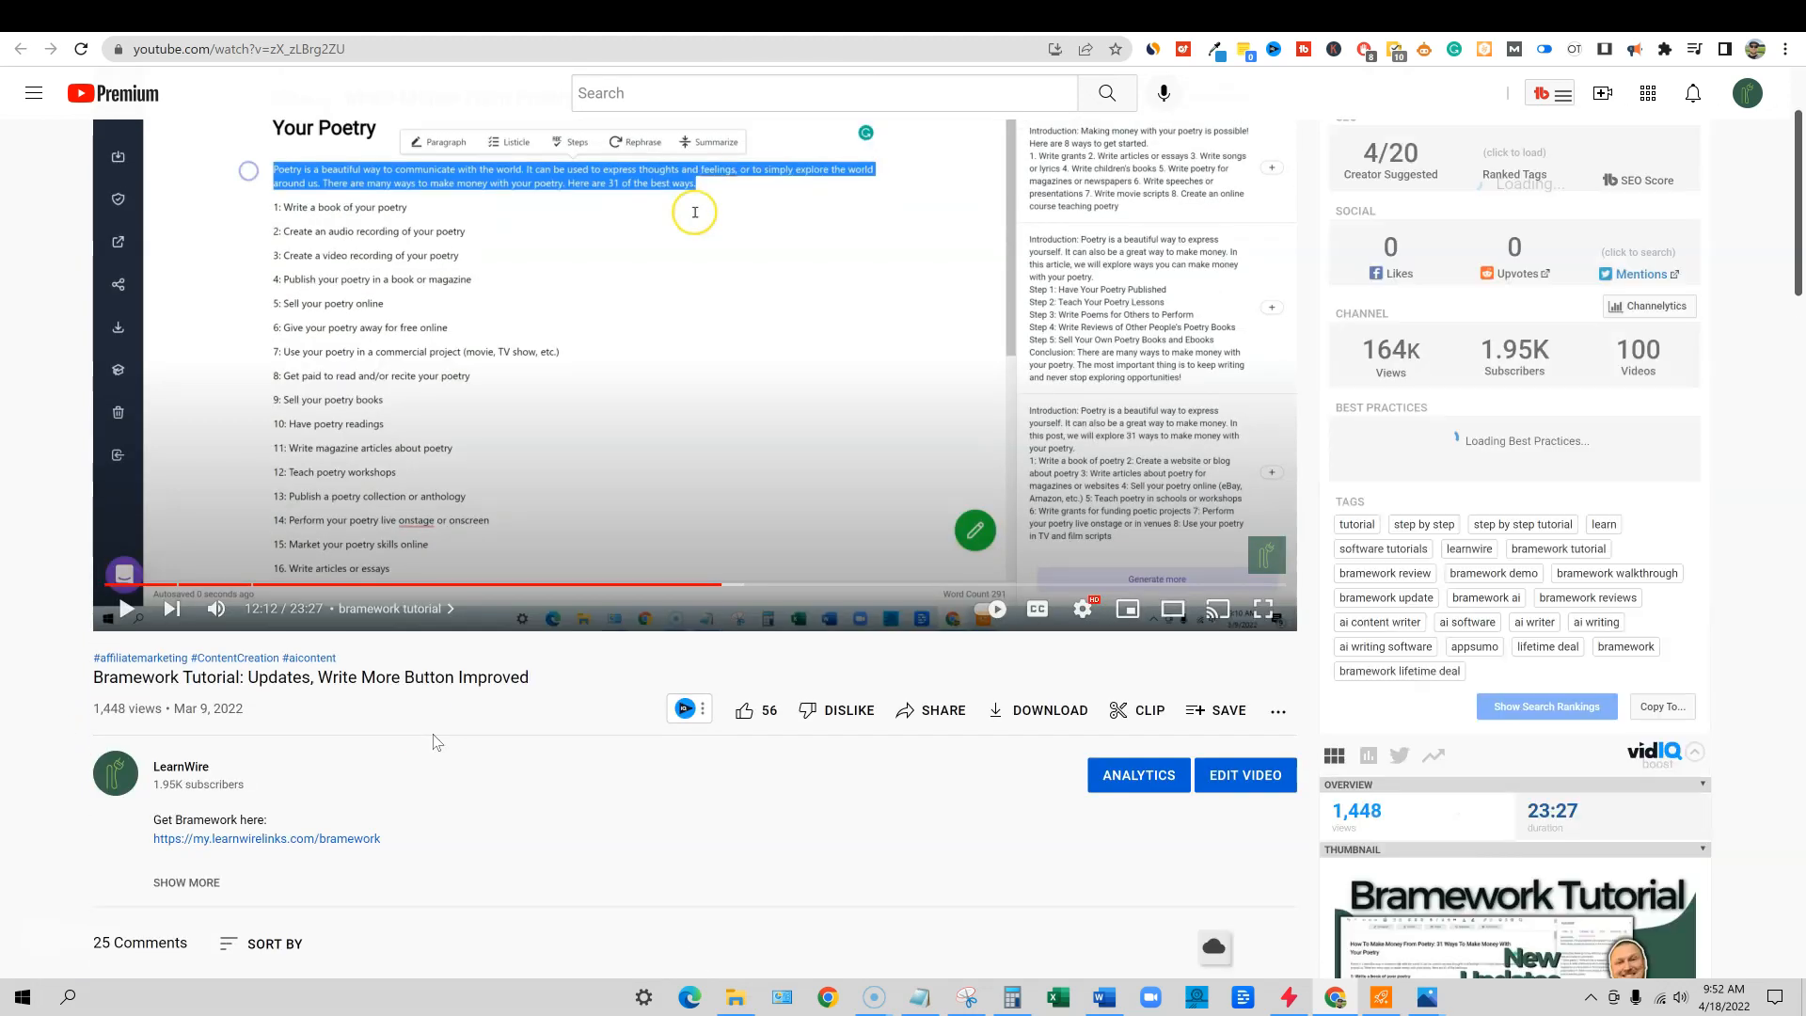
pyautogui.scroll(1, 442, 745)
pyautogui.scroll(-4, 452, 752)
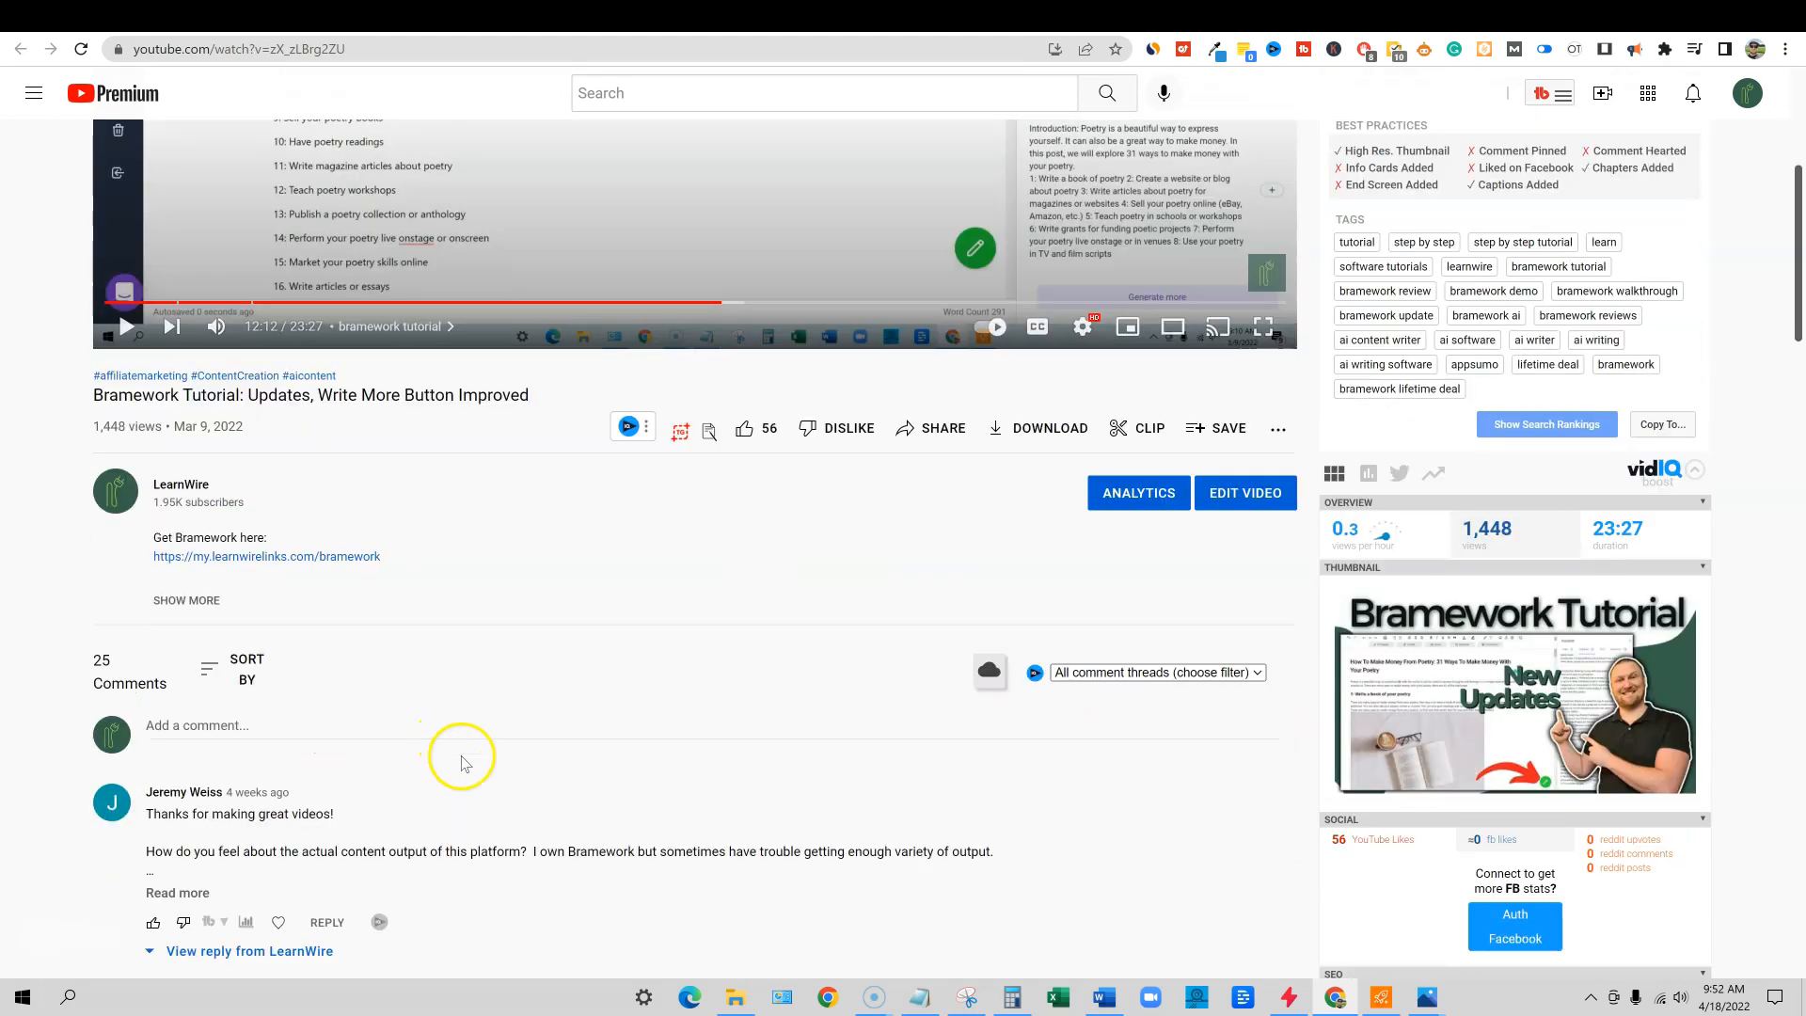
pyautogui.scroll(2, 500, 733)
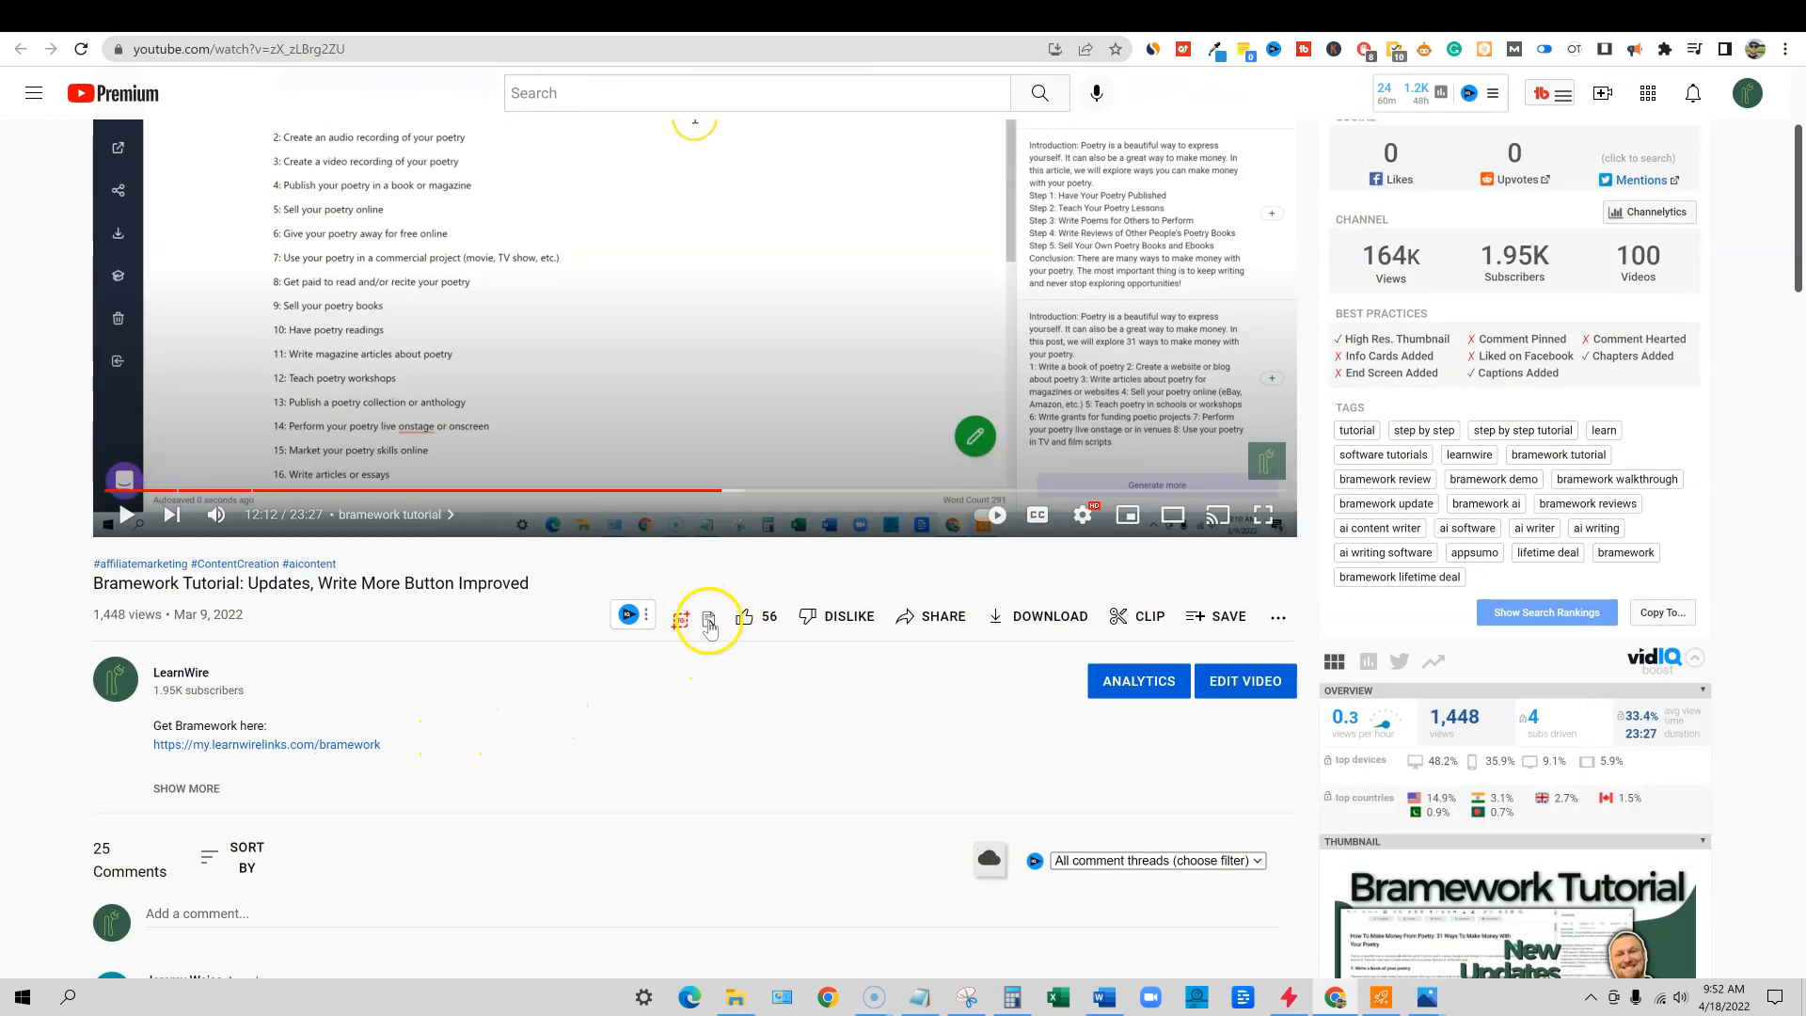
pyautogui.click(711, 627)
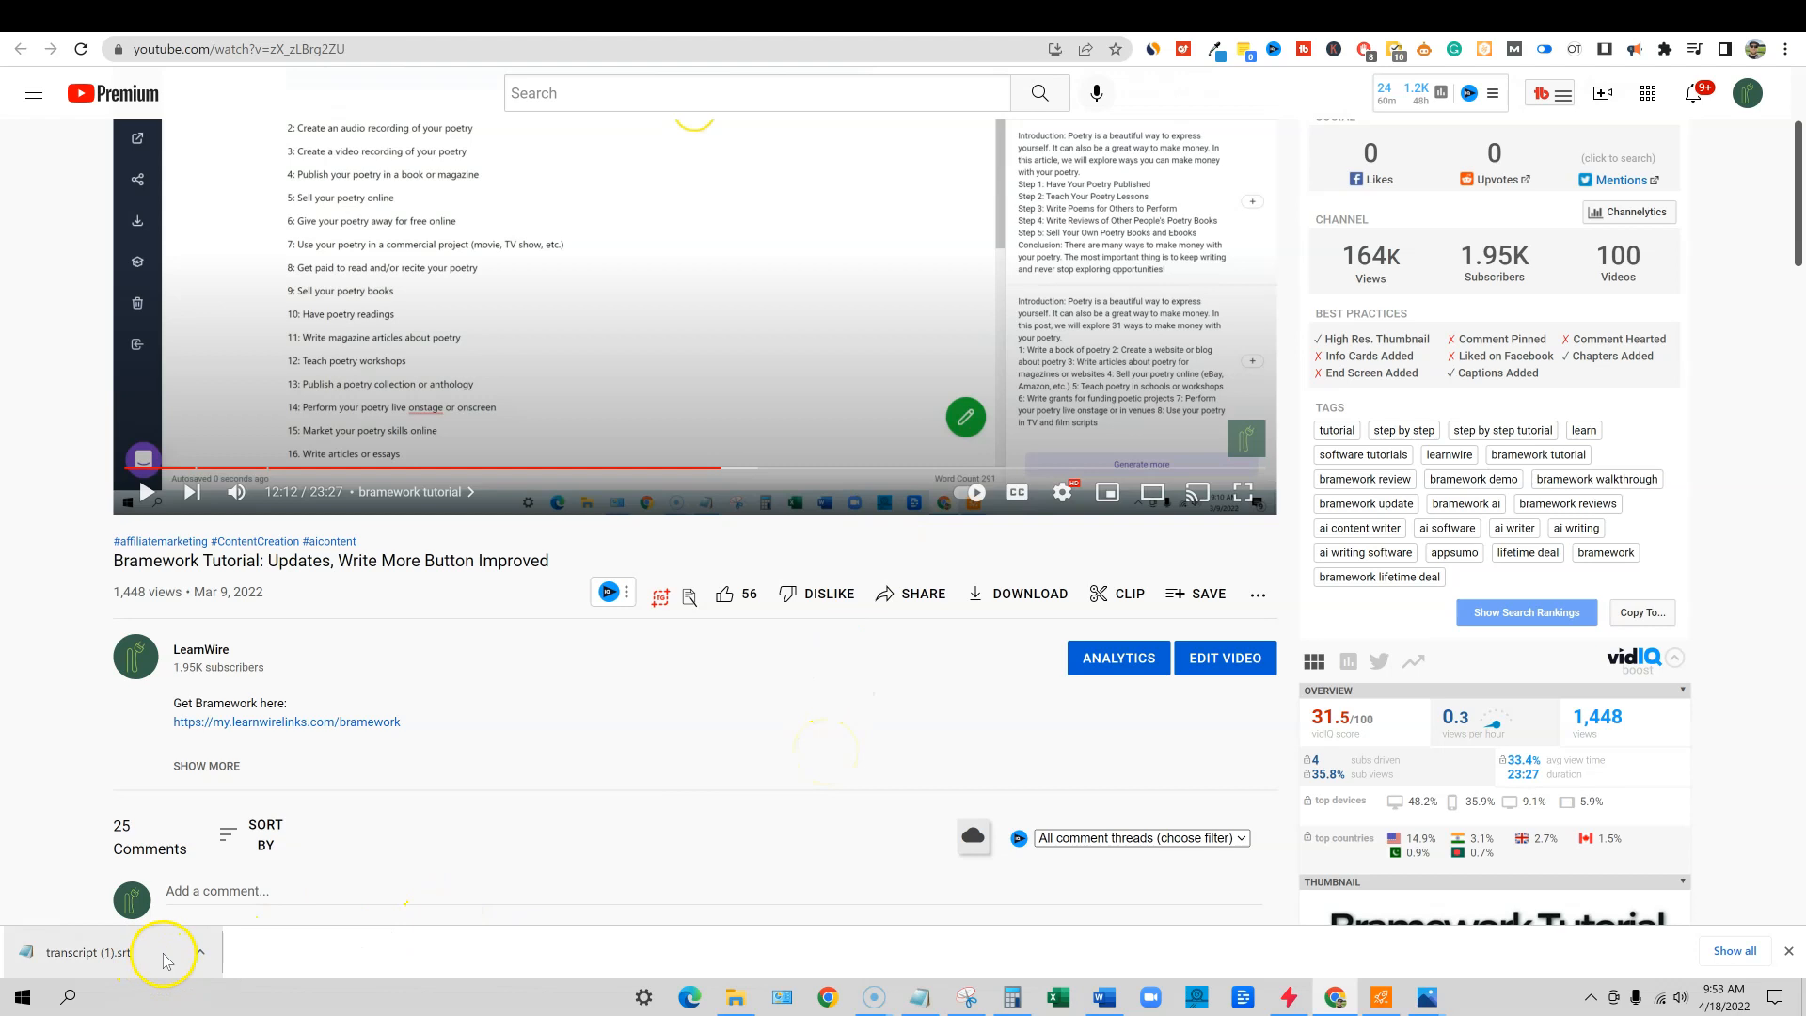
# - Switch to the Downloads folder in File Explorer and open transcript.srt in Notepad, repositioning its window
pyautogui.click(741, 999)
pyautogui.click(348, 196)
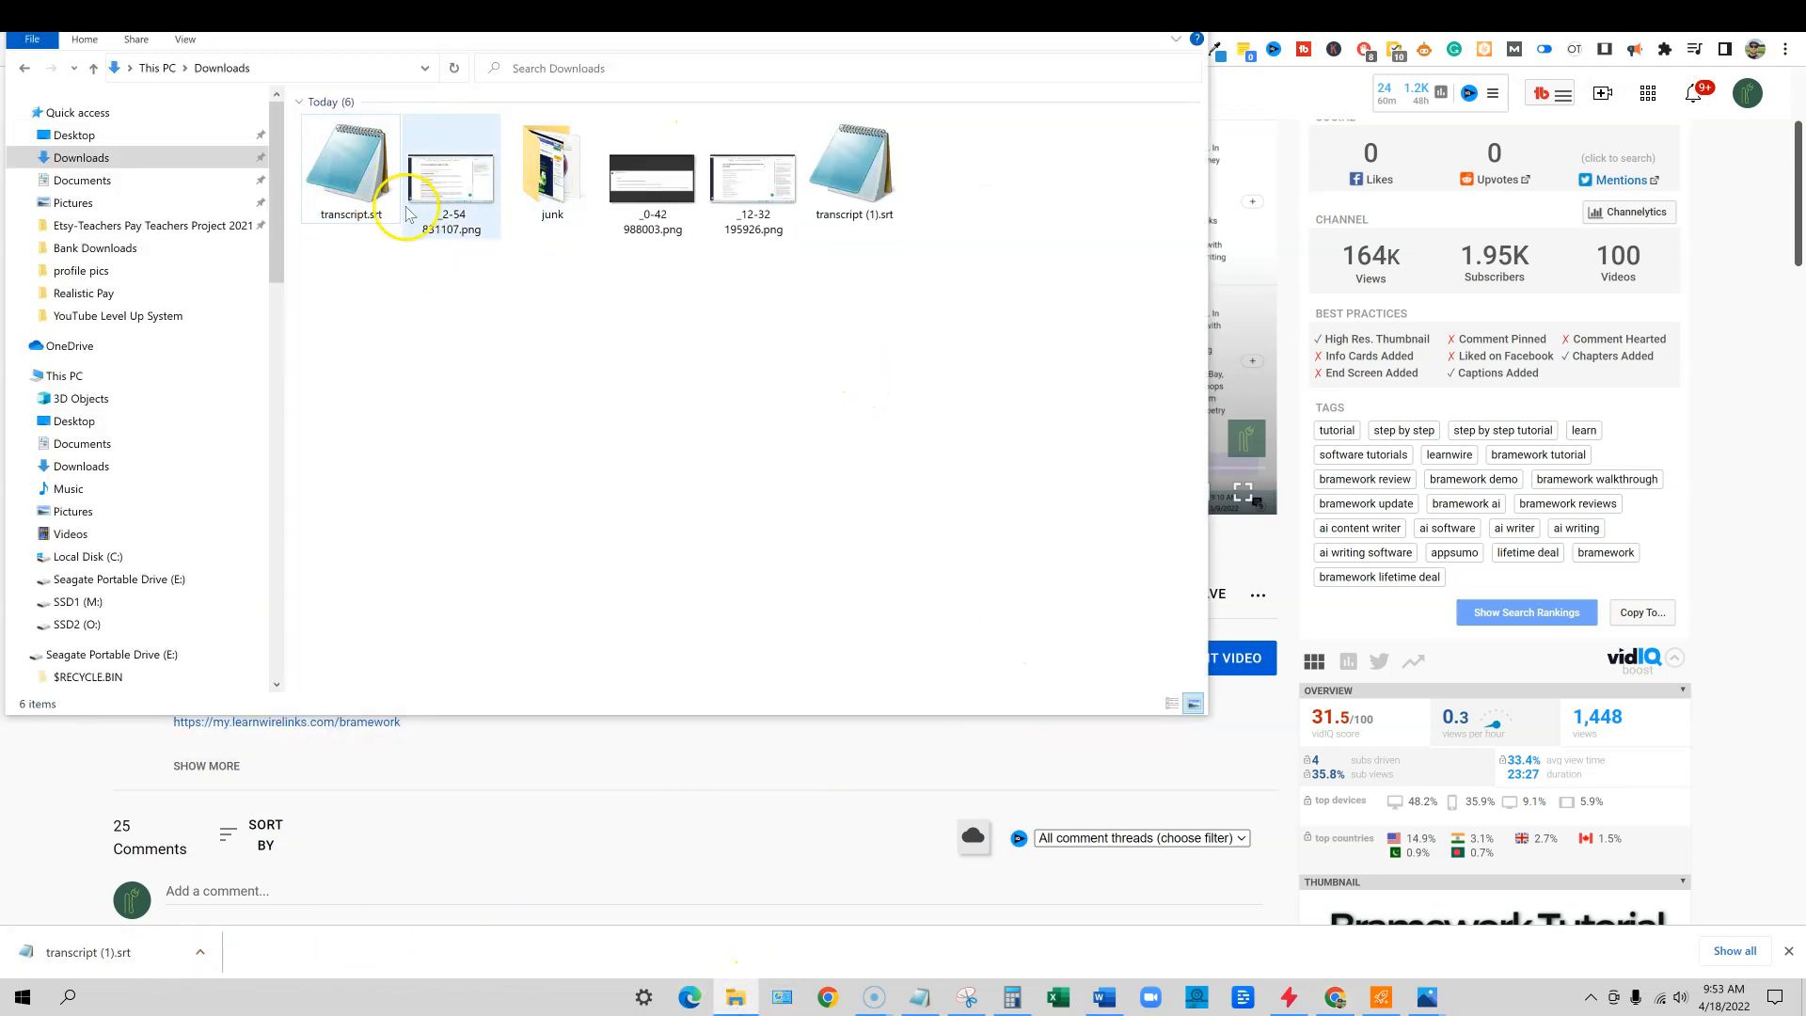
pyautogui.rightClick(366, 188)
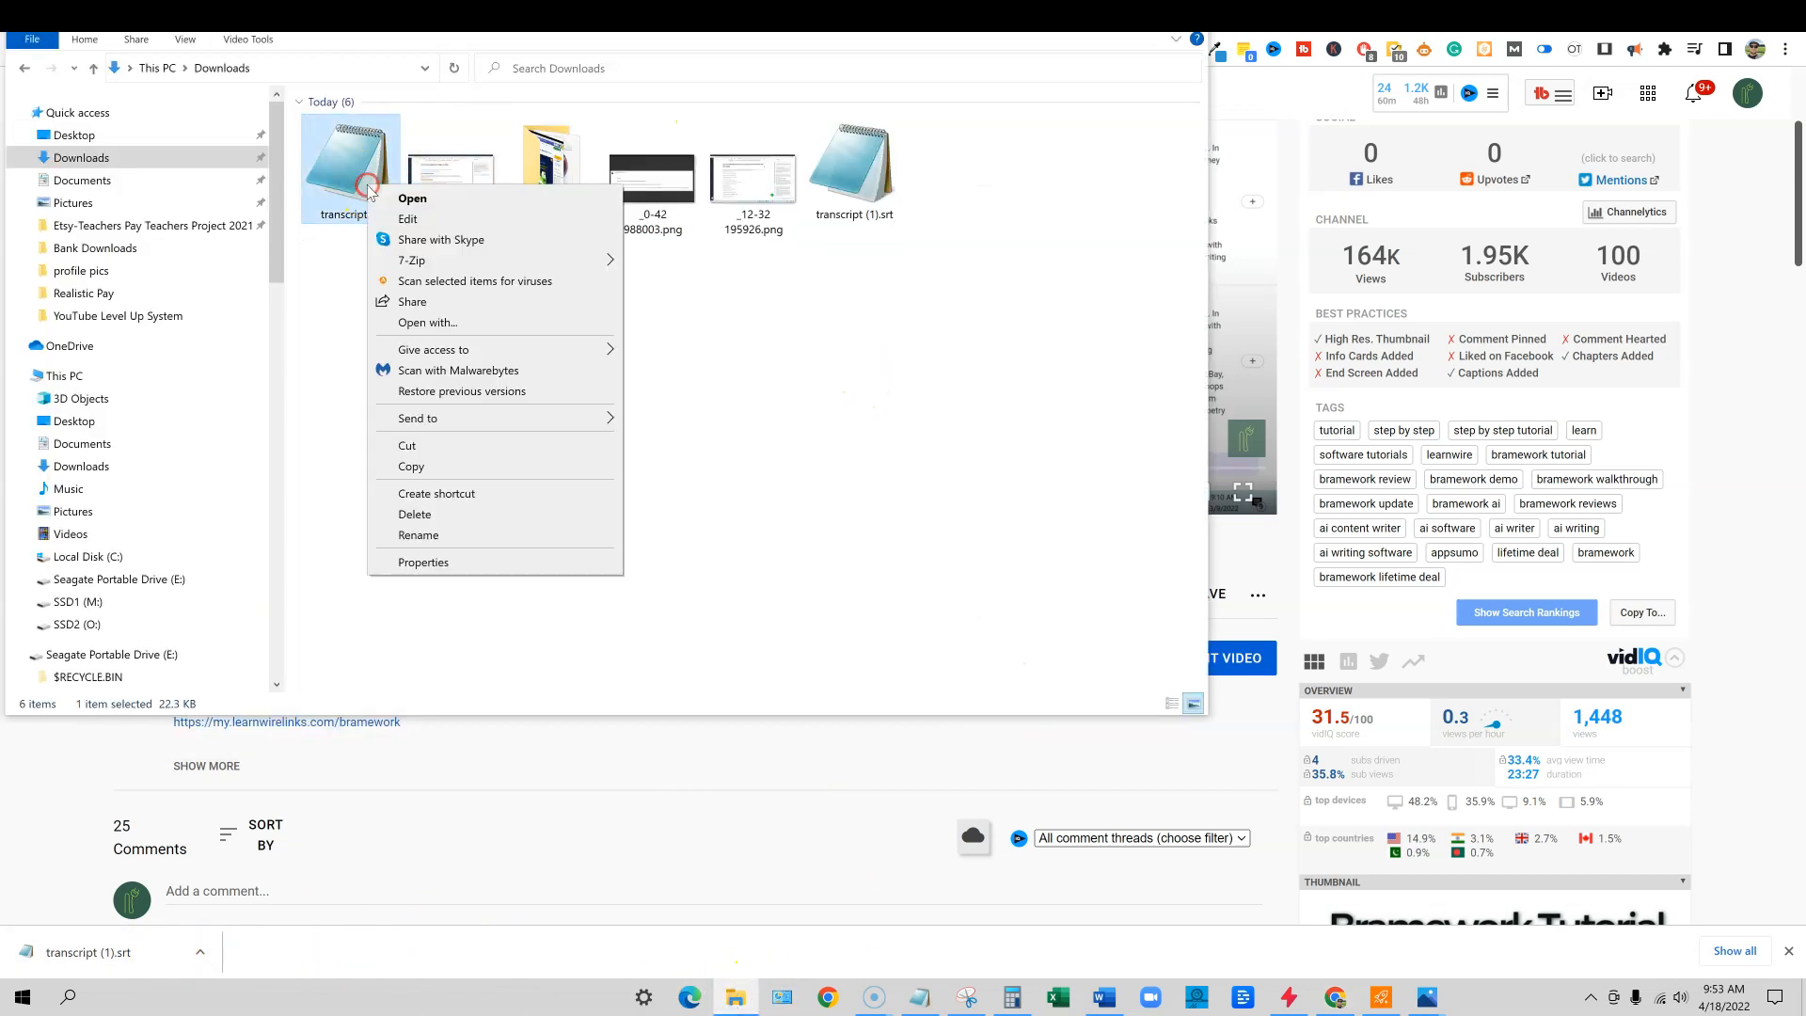
pyautogui.click(439, 322)
pyautogui.click(994, 588)
pyautogui.moveTo(1128, 150); pyautogui.dragTo(1111, 133)
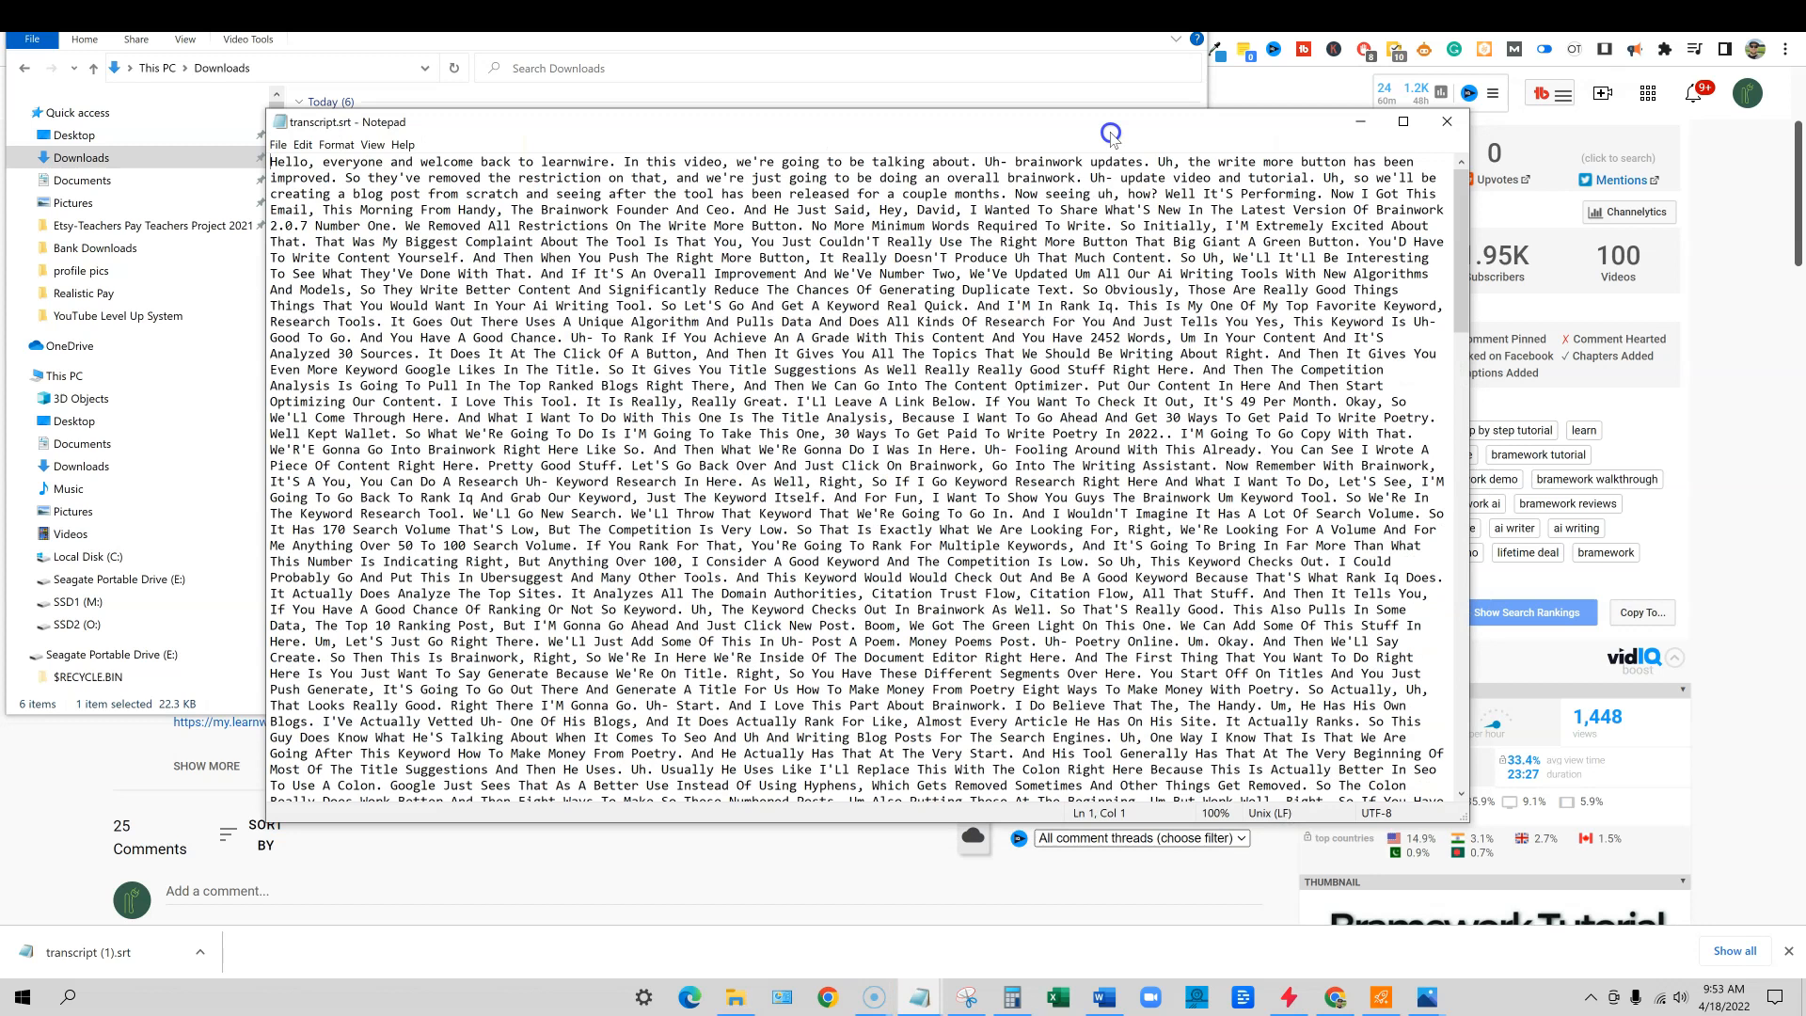
pyautogui.click(372, 145)
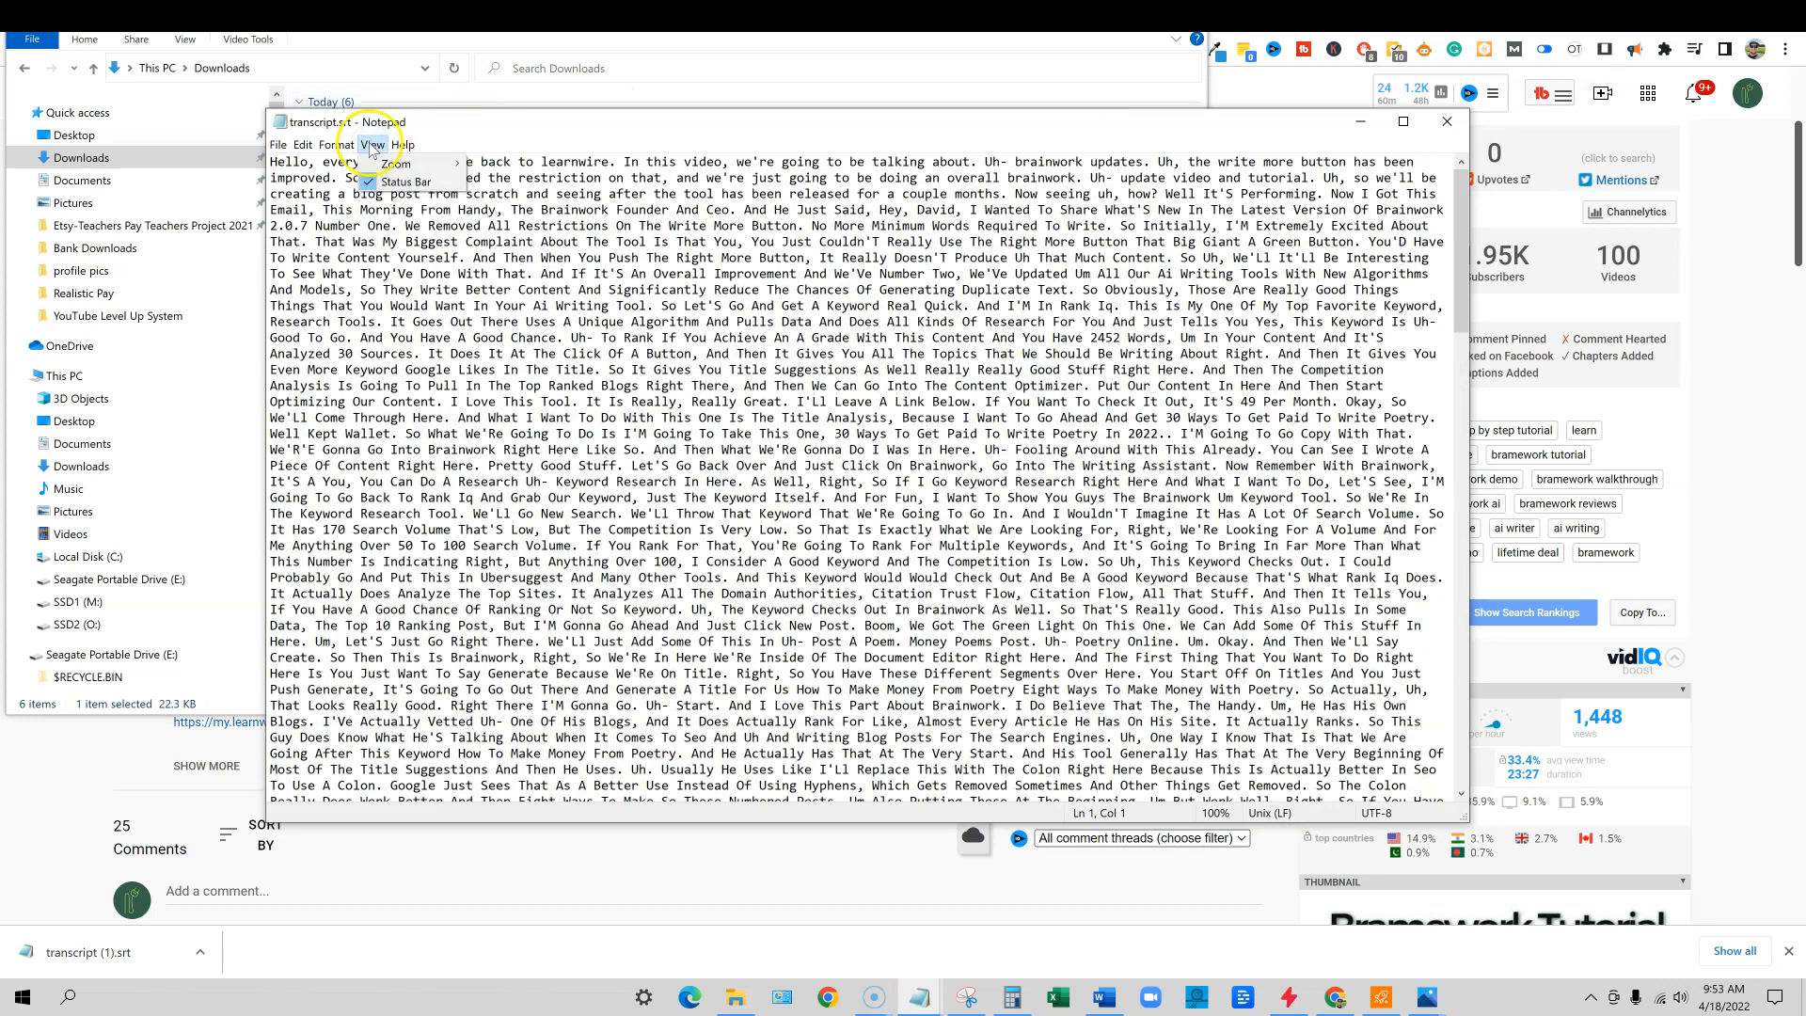
pyautogui.click(543, 124)
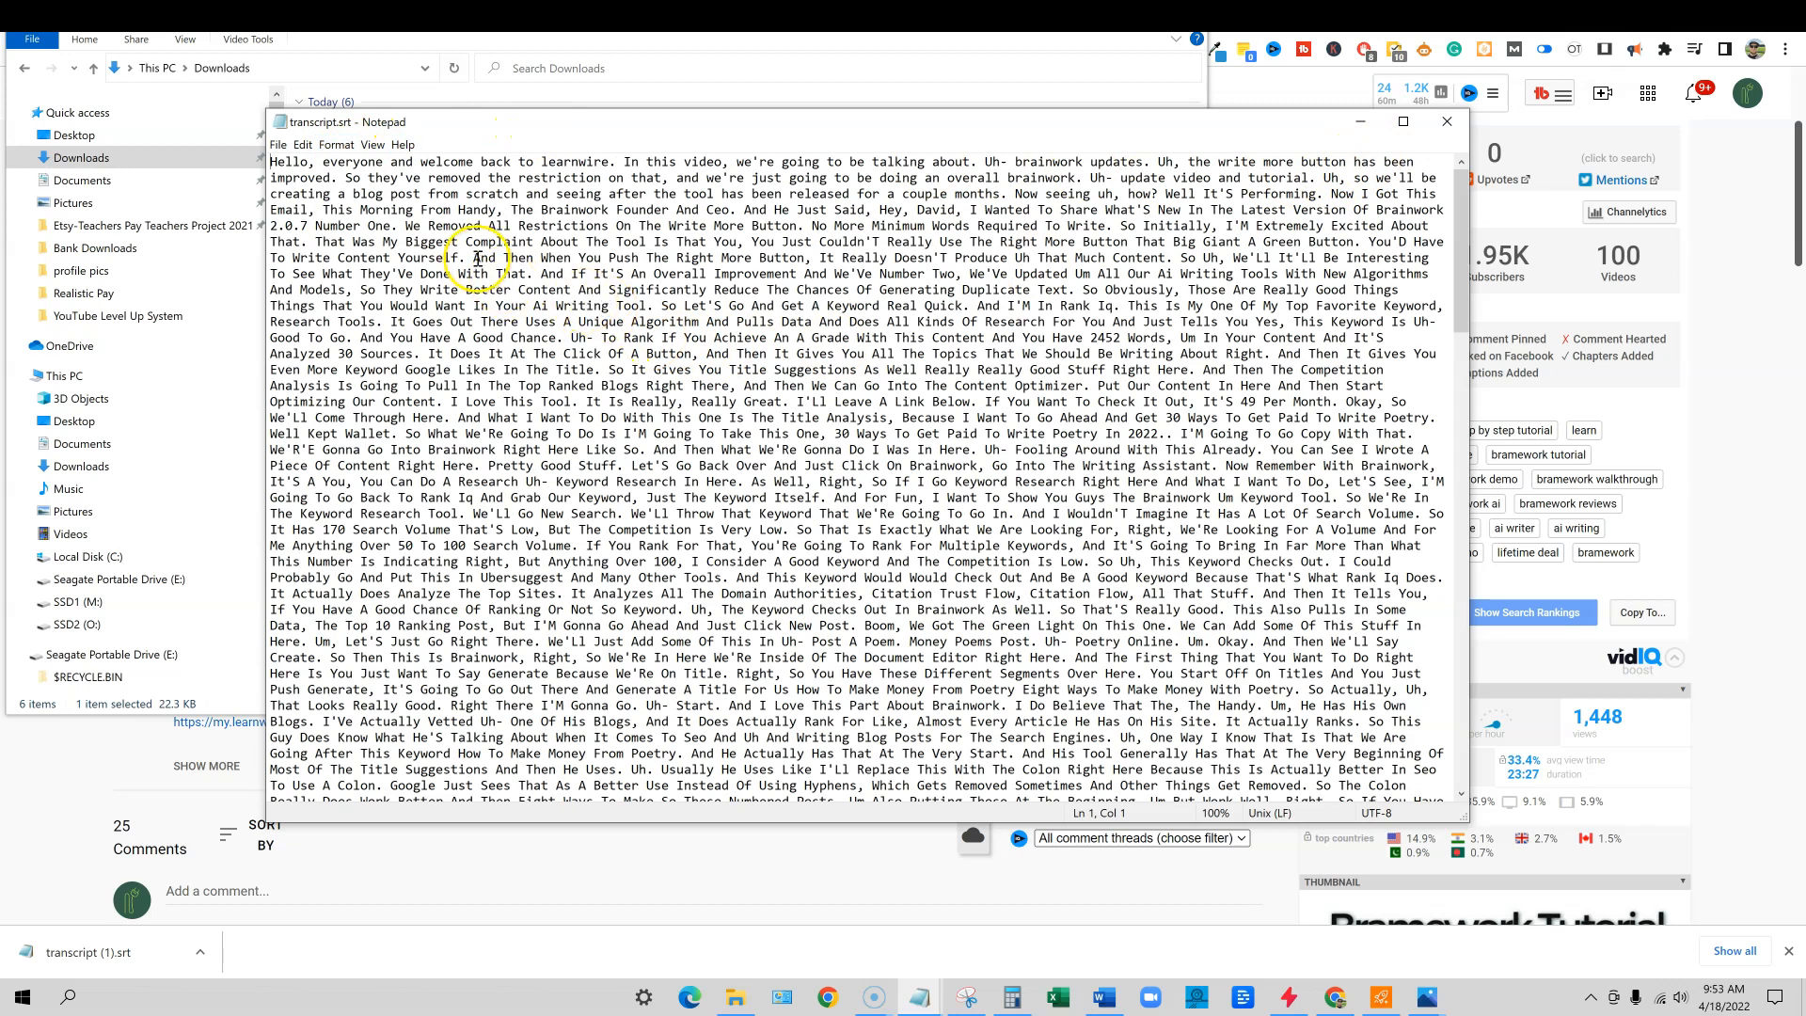
# - Break the transcript's opening into paragraphs with blank lines after "To Write Content Yourself.", "Content Optimizer." and "We'll Go New Search."
pyautogui.press('Return')
pyautogui.press('Return')
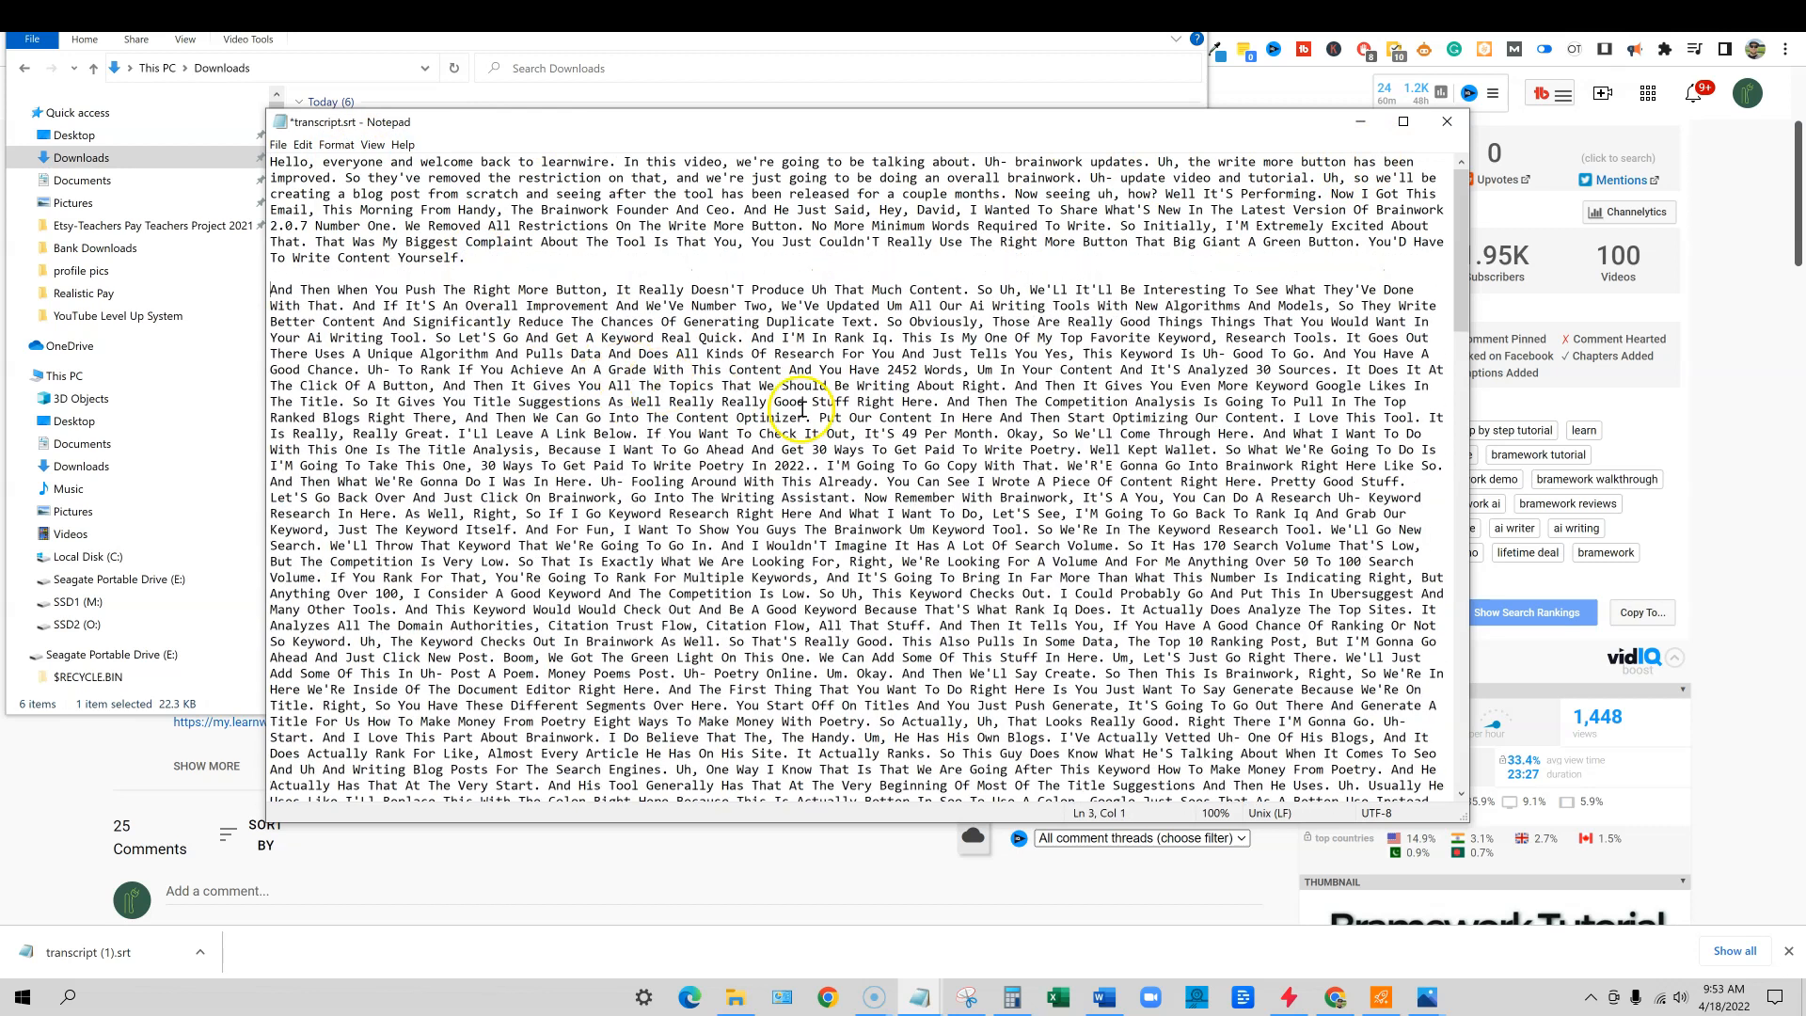
pyautogui.click(820, 421)
pyautogui.press('Return')
pyautogui.press('Return')
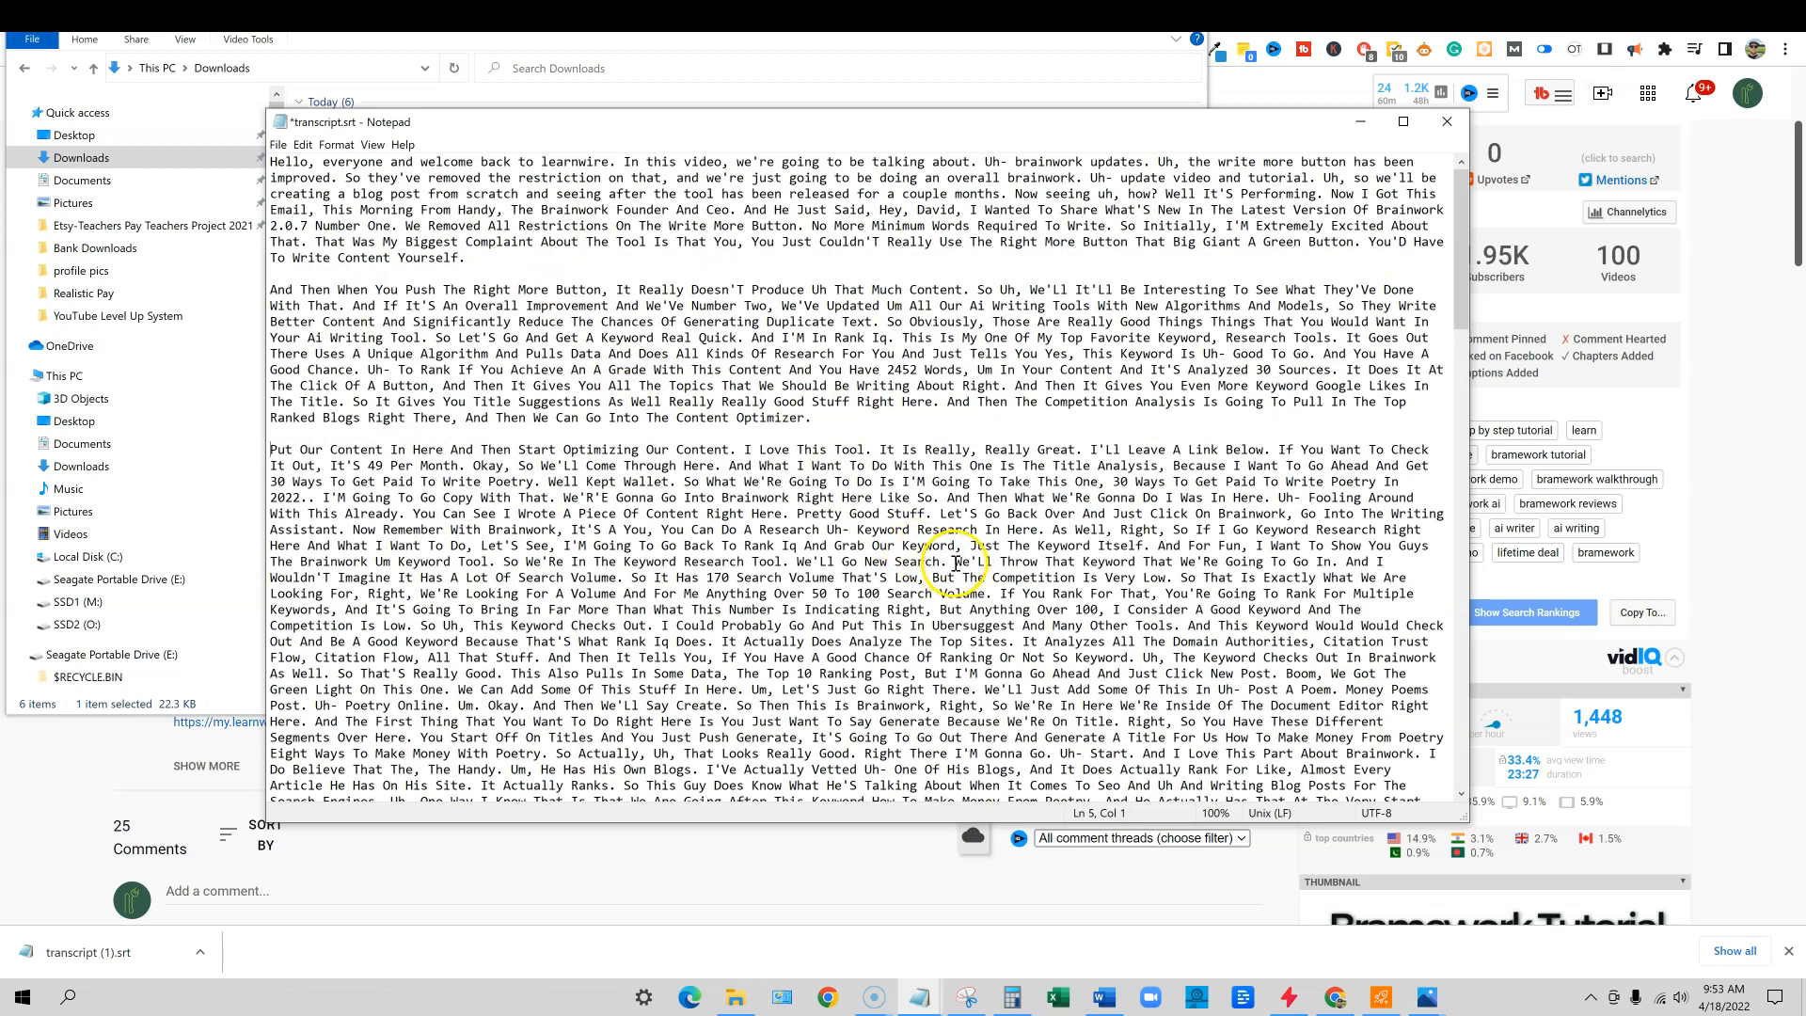
pyautogui.press('Return')
pyautogui.press('Return')
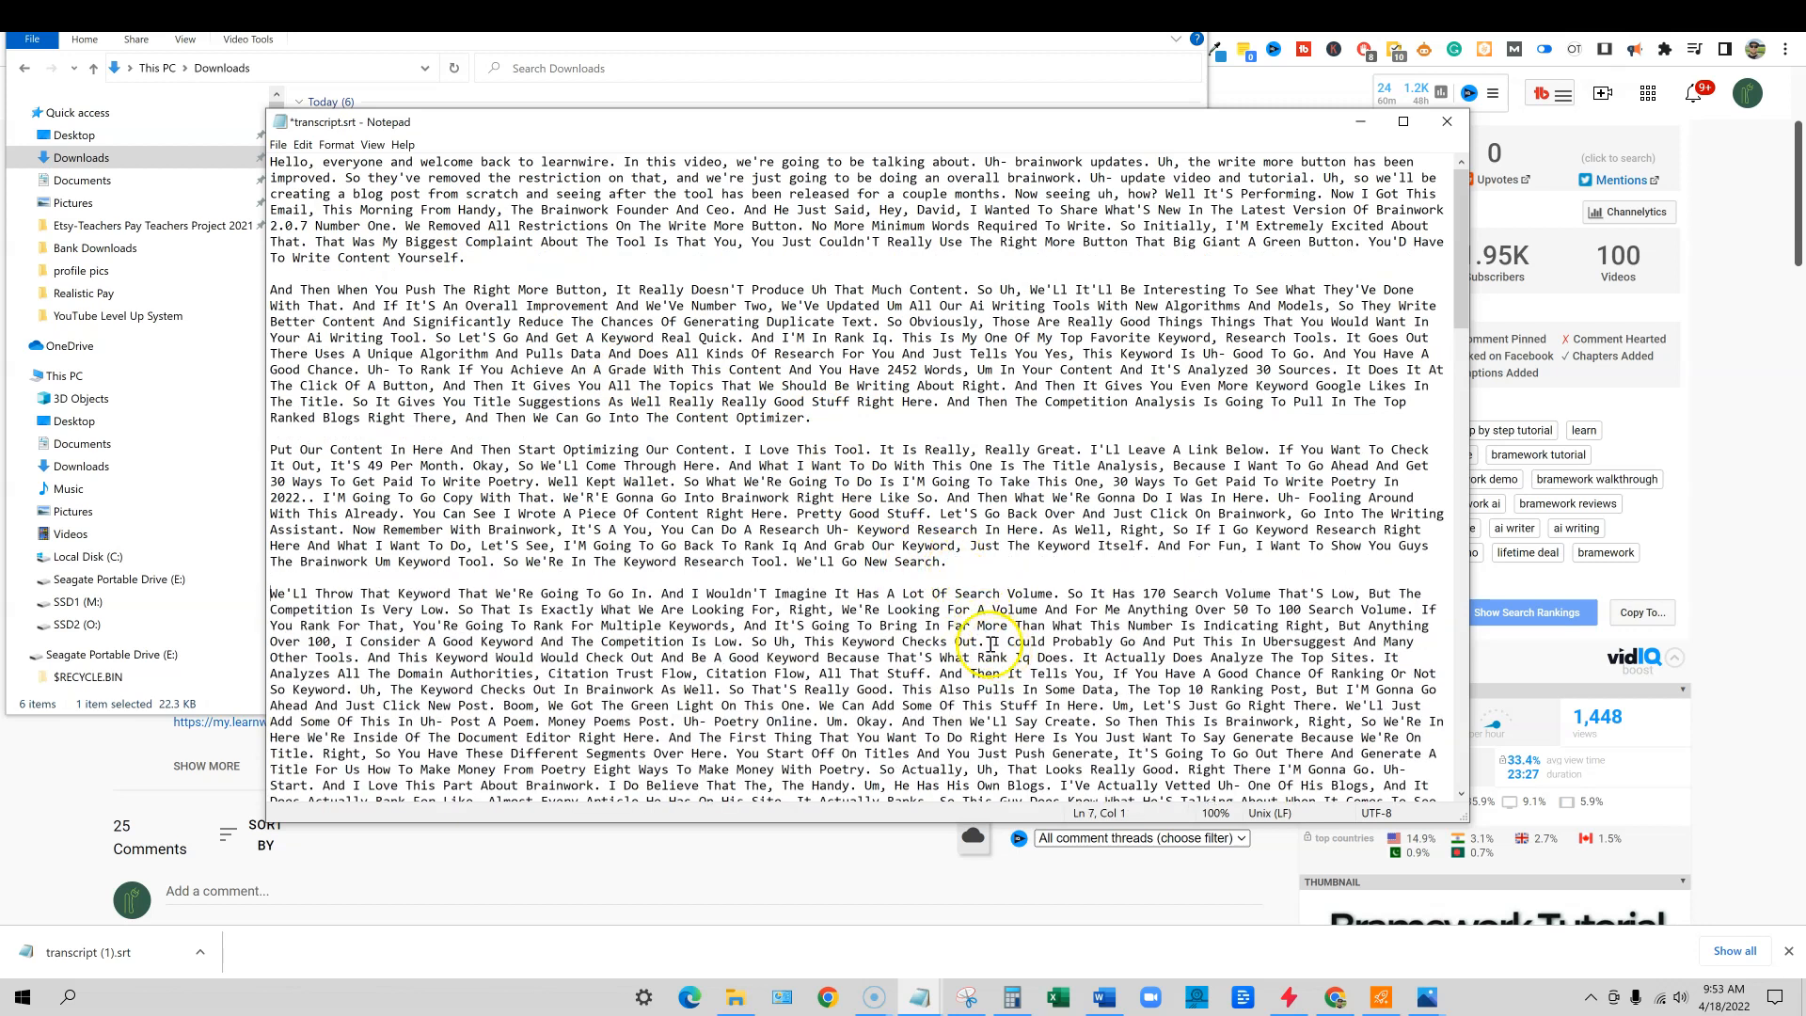
# - Continue the paragraph breaks through the middle, including before "I Could Probably Go", "I Do Believe That", "Should Each Tip" and "Like This Very"
pyautogui.press('Return')
pyautogui.press('Return')
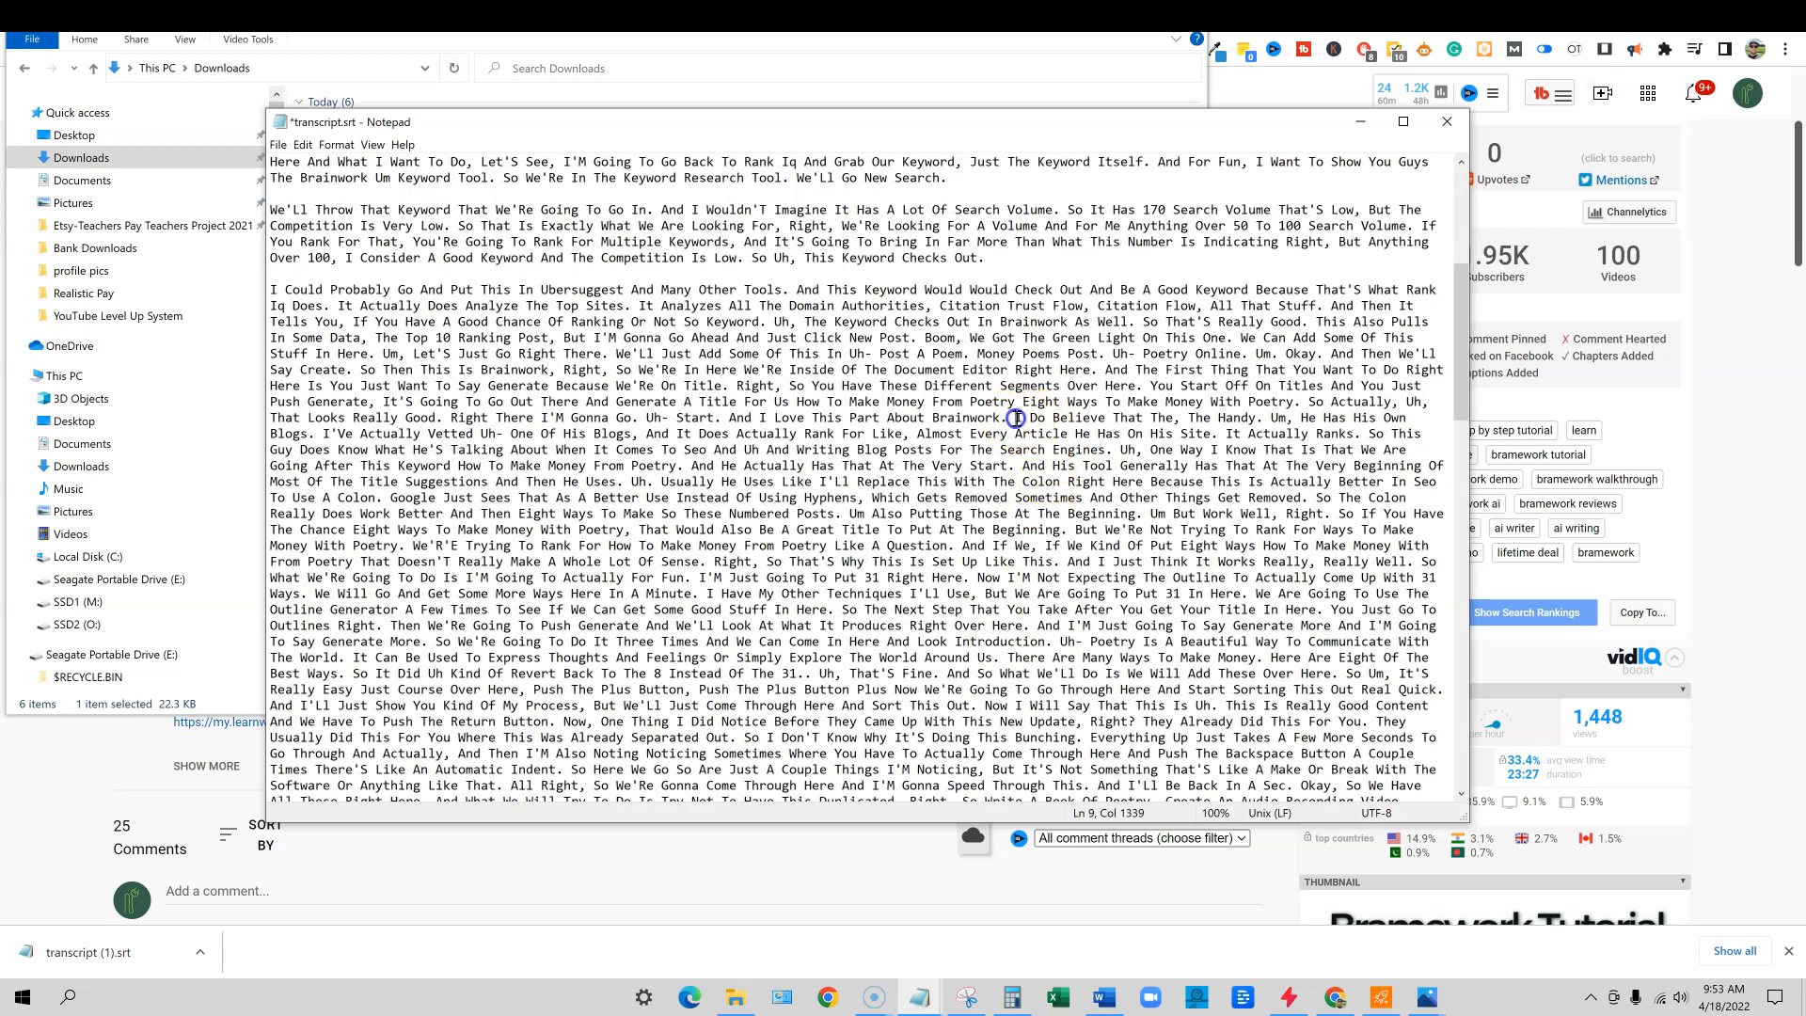
pyautogui.press('Return')
pyautogui.press('Return')
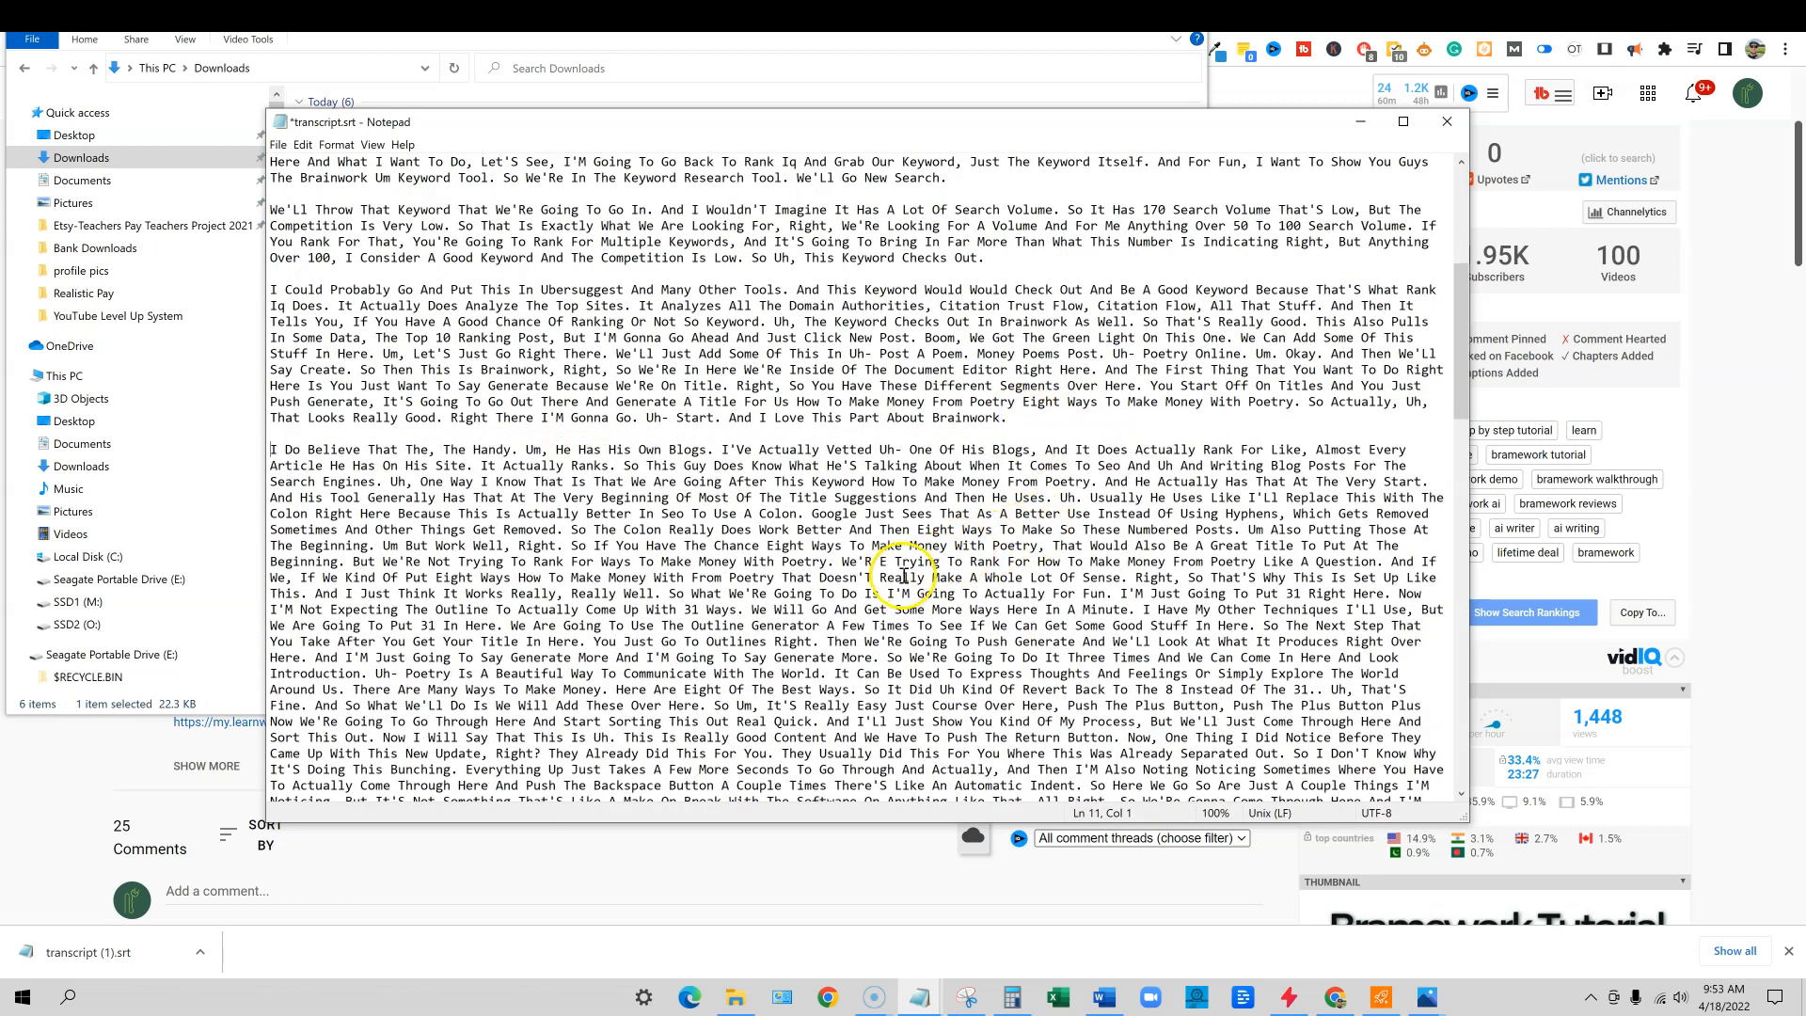
pyautogui.press('Return')
pyautogui.press('Return')
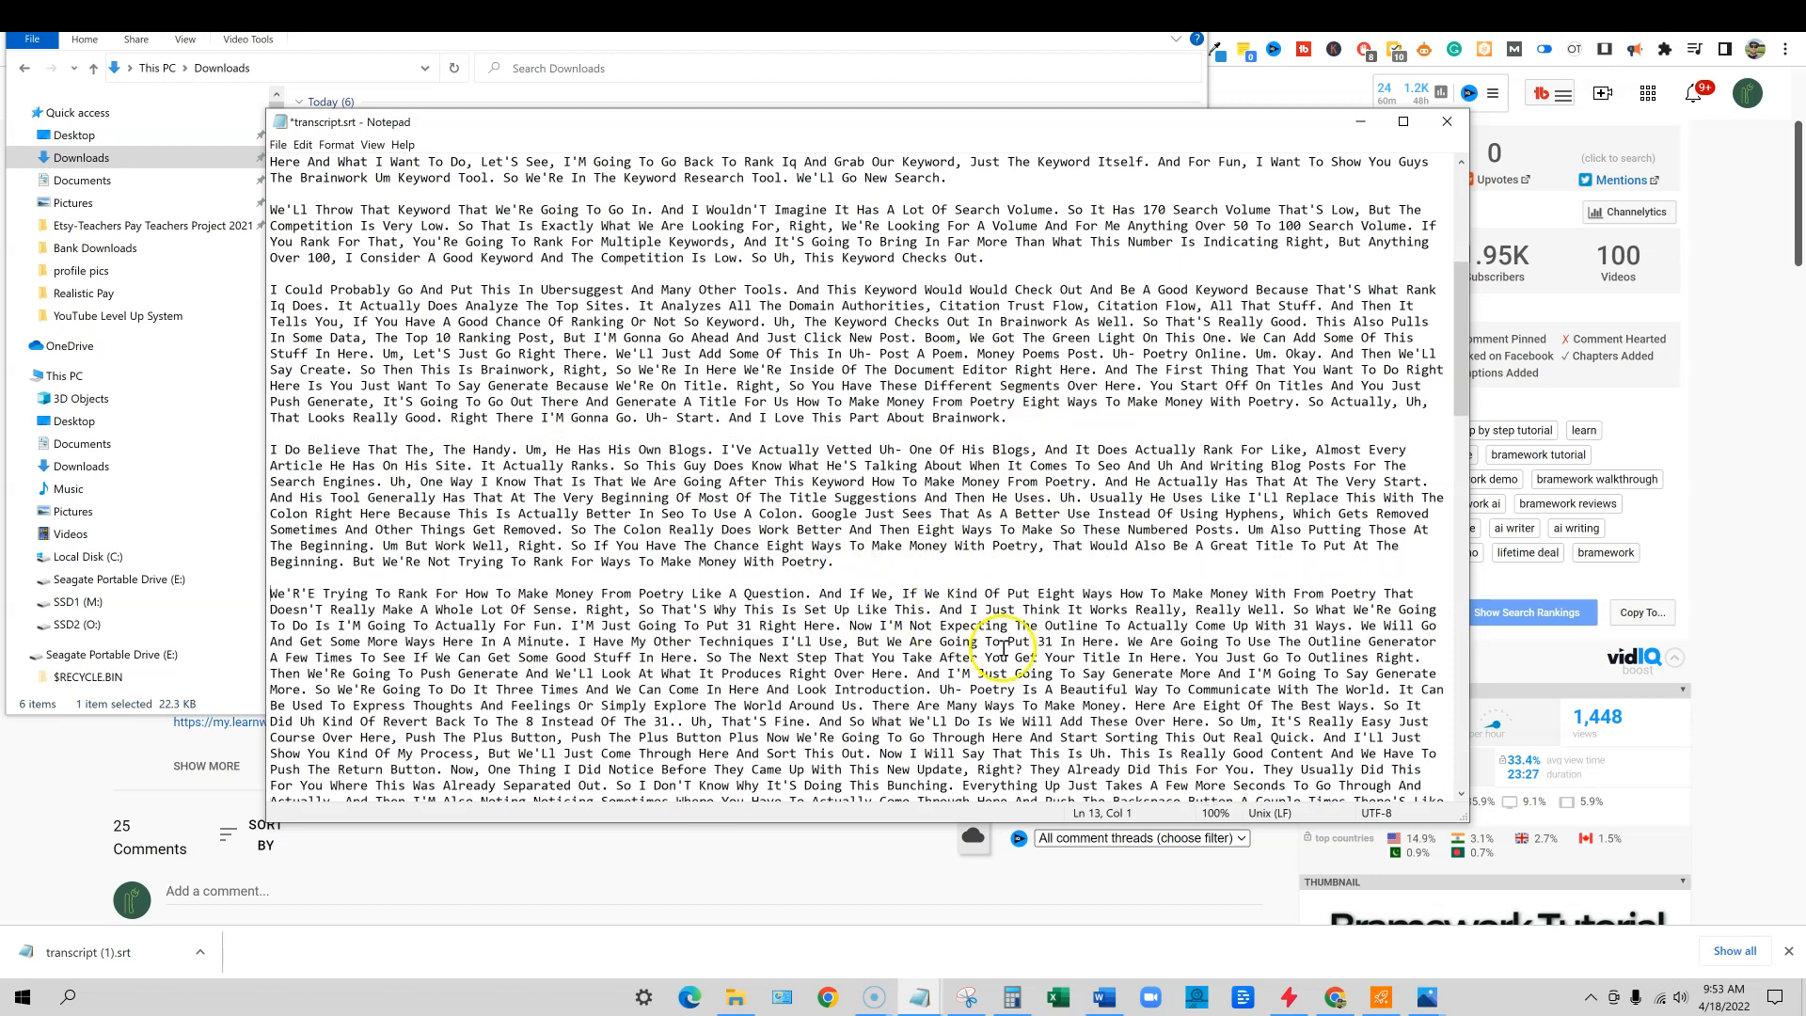
pyautogui.press('Return')
pyautogui.press('Return')
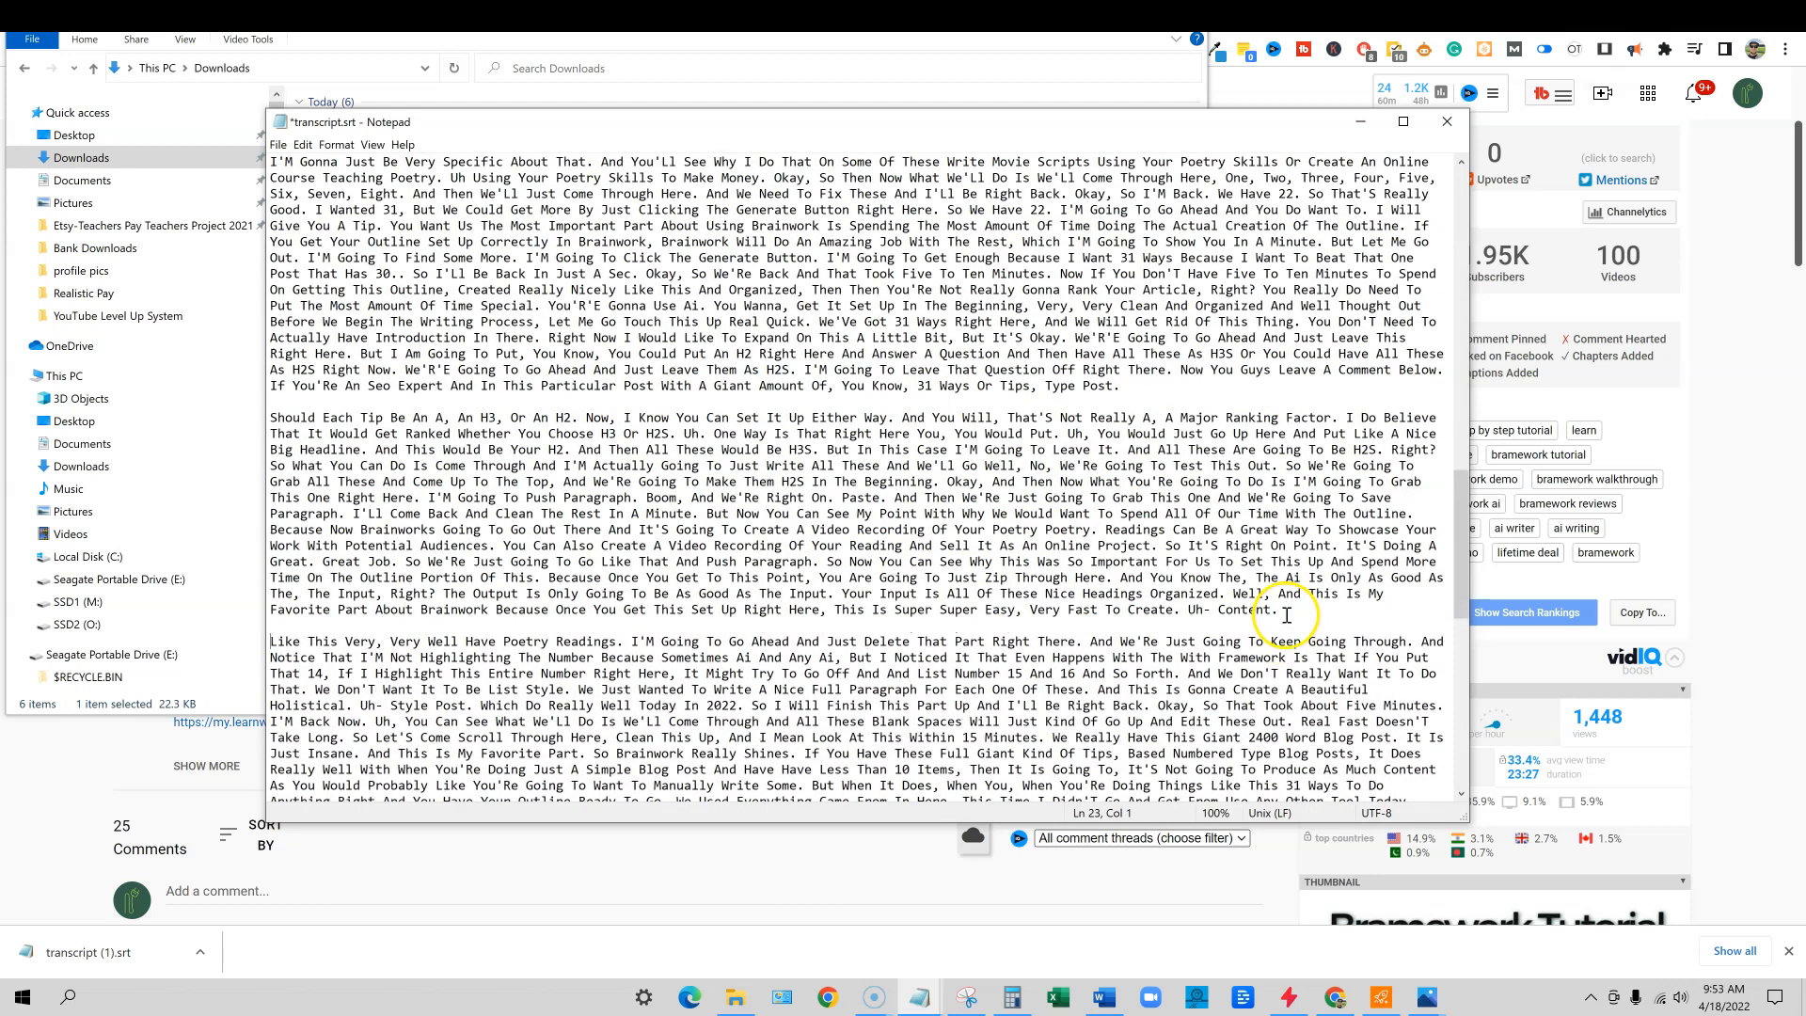
# - Split the closing part into paragraphs before "We'll Make That In H2", "But Really In This Kind Of Post" and "I Think Brainwork", and after "Which Is Awesome."
pyautogui.scroll(-6, 1214, 621)
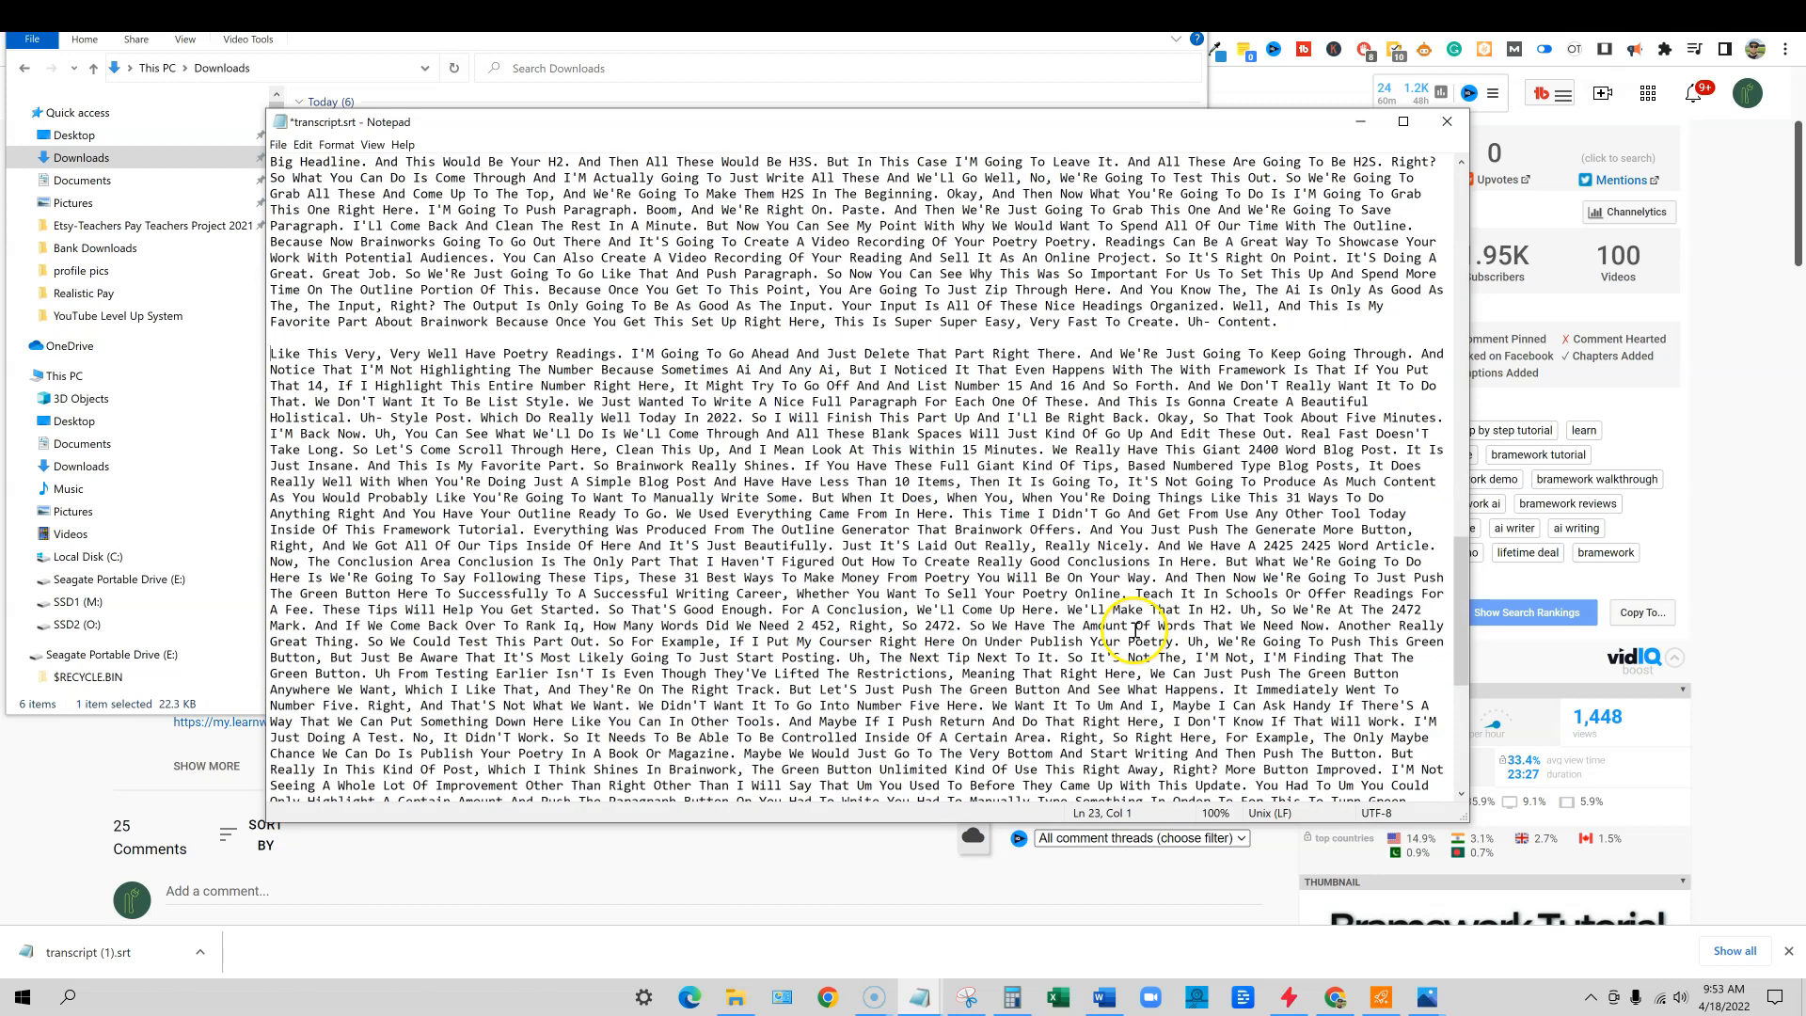
pyautogui.click(1064, 611)
pyautogui.press('Return')
pyautogui.press('Return')
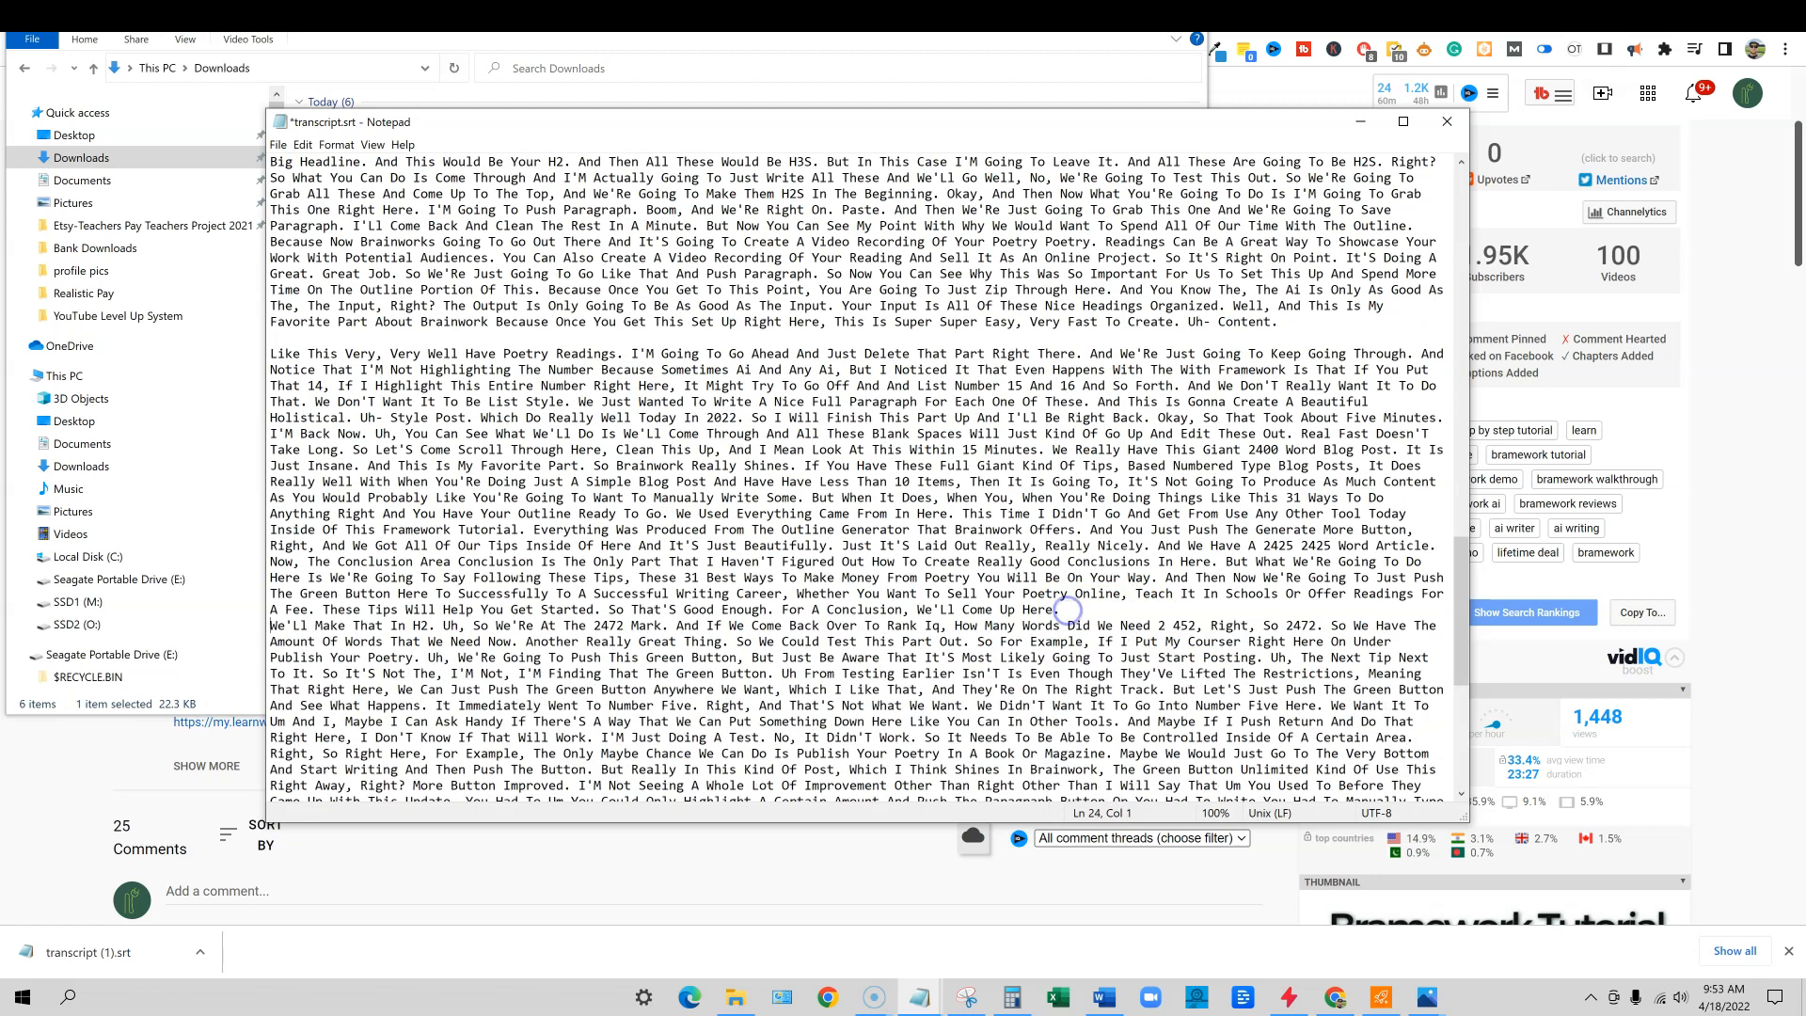
pyautogui.scroll(-6, 1070, 616)
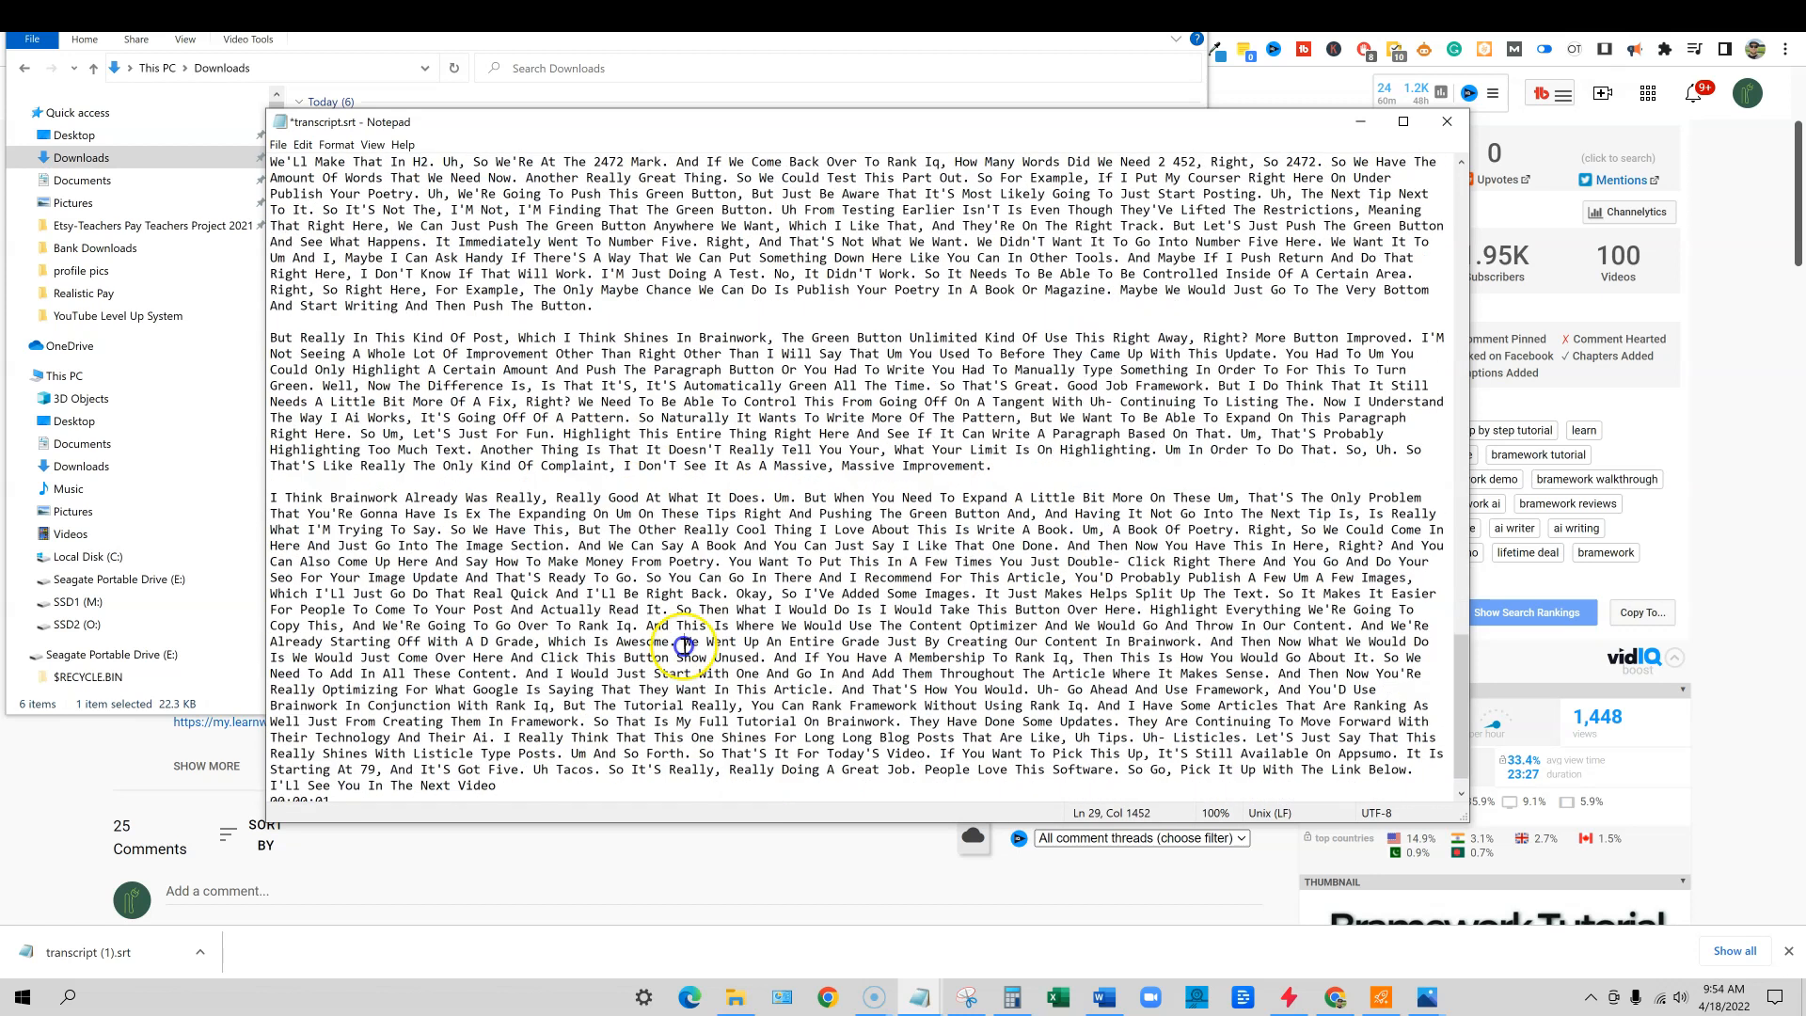
pyautogui.click(684, 643)
pyautogui.press('Return')
pyautogui.press('Return')
# - Split the long paragraph about poetry readings with a blank line before "If You Have These Full Giant Kind Of Tips"
pyautogui.scroll(-1, 698, 638)
pyautogui.scroll(11, 994, 645)
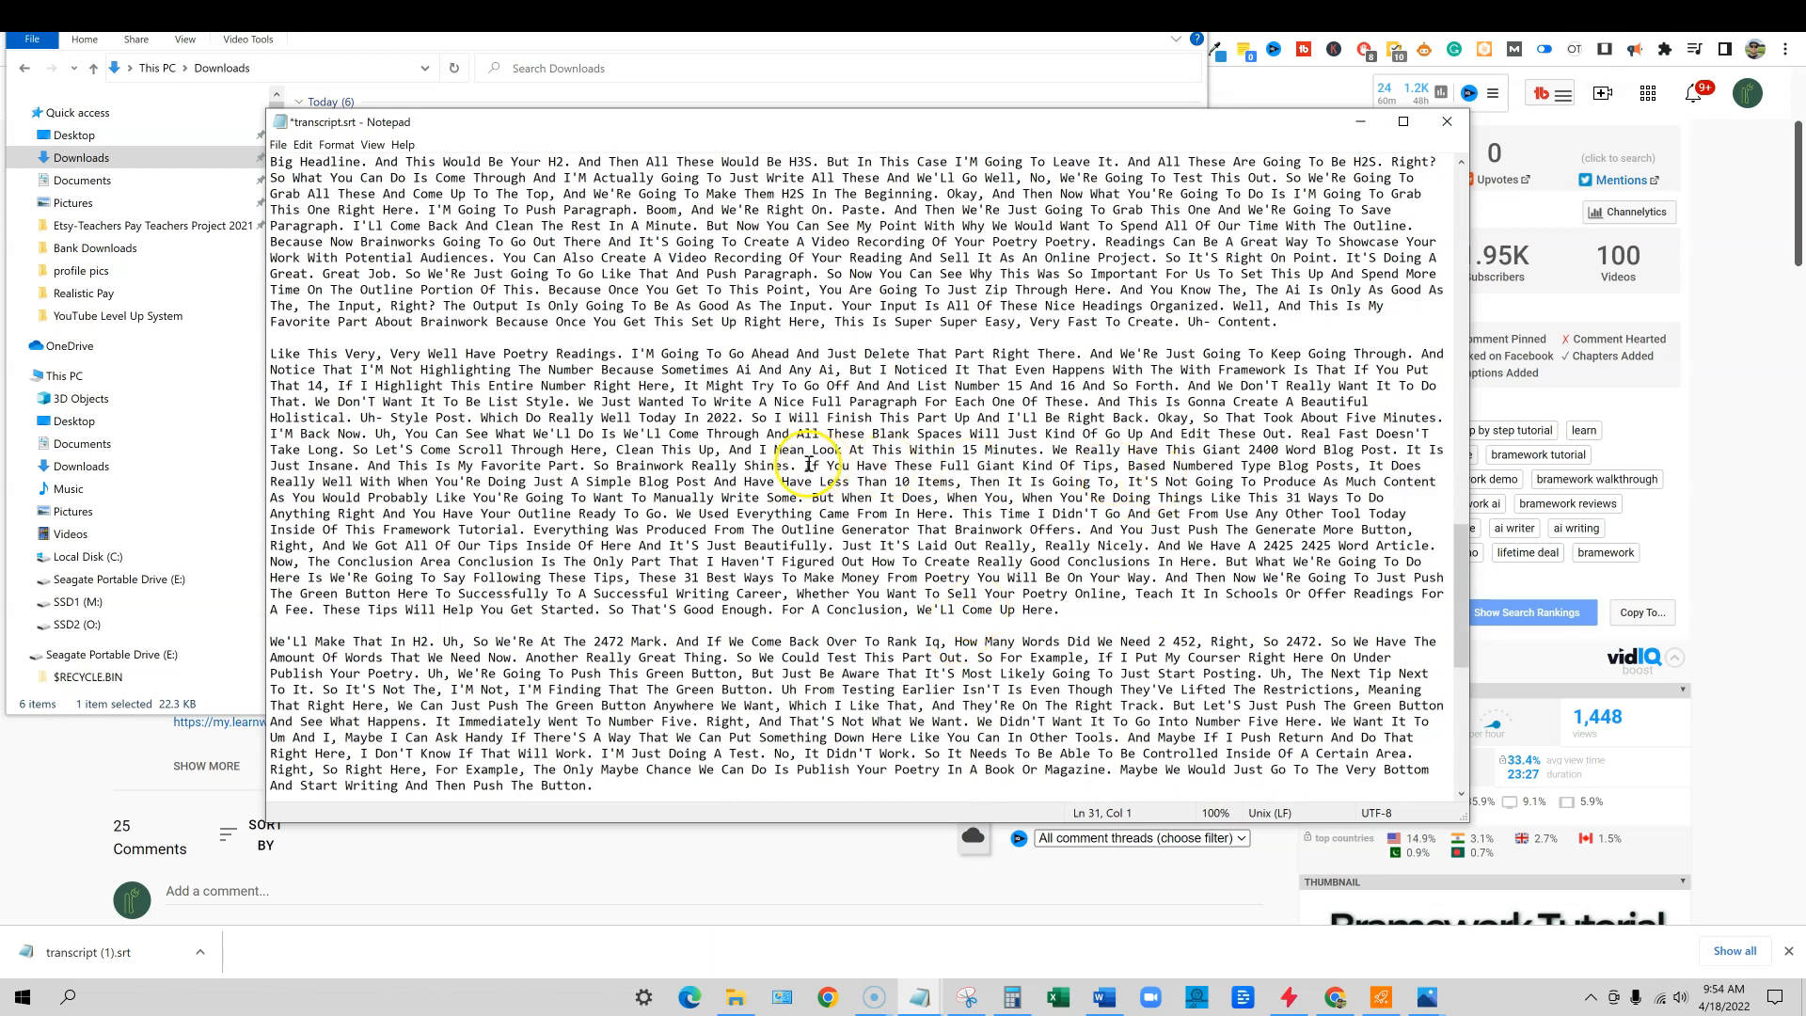
pyautogui.press('Return')
pyautogui.press('Return')
pyautogui.scroll(3, 813, 459)
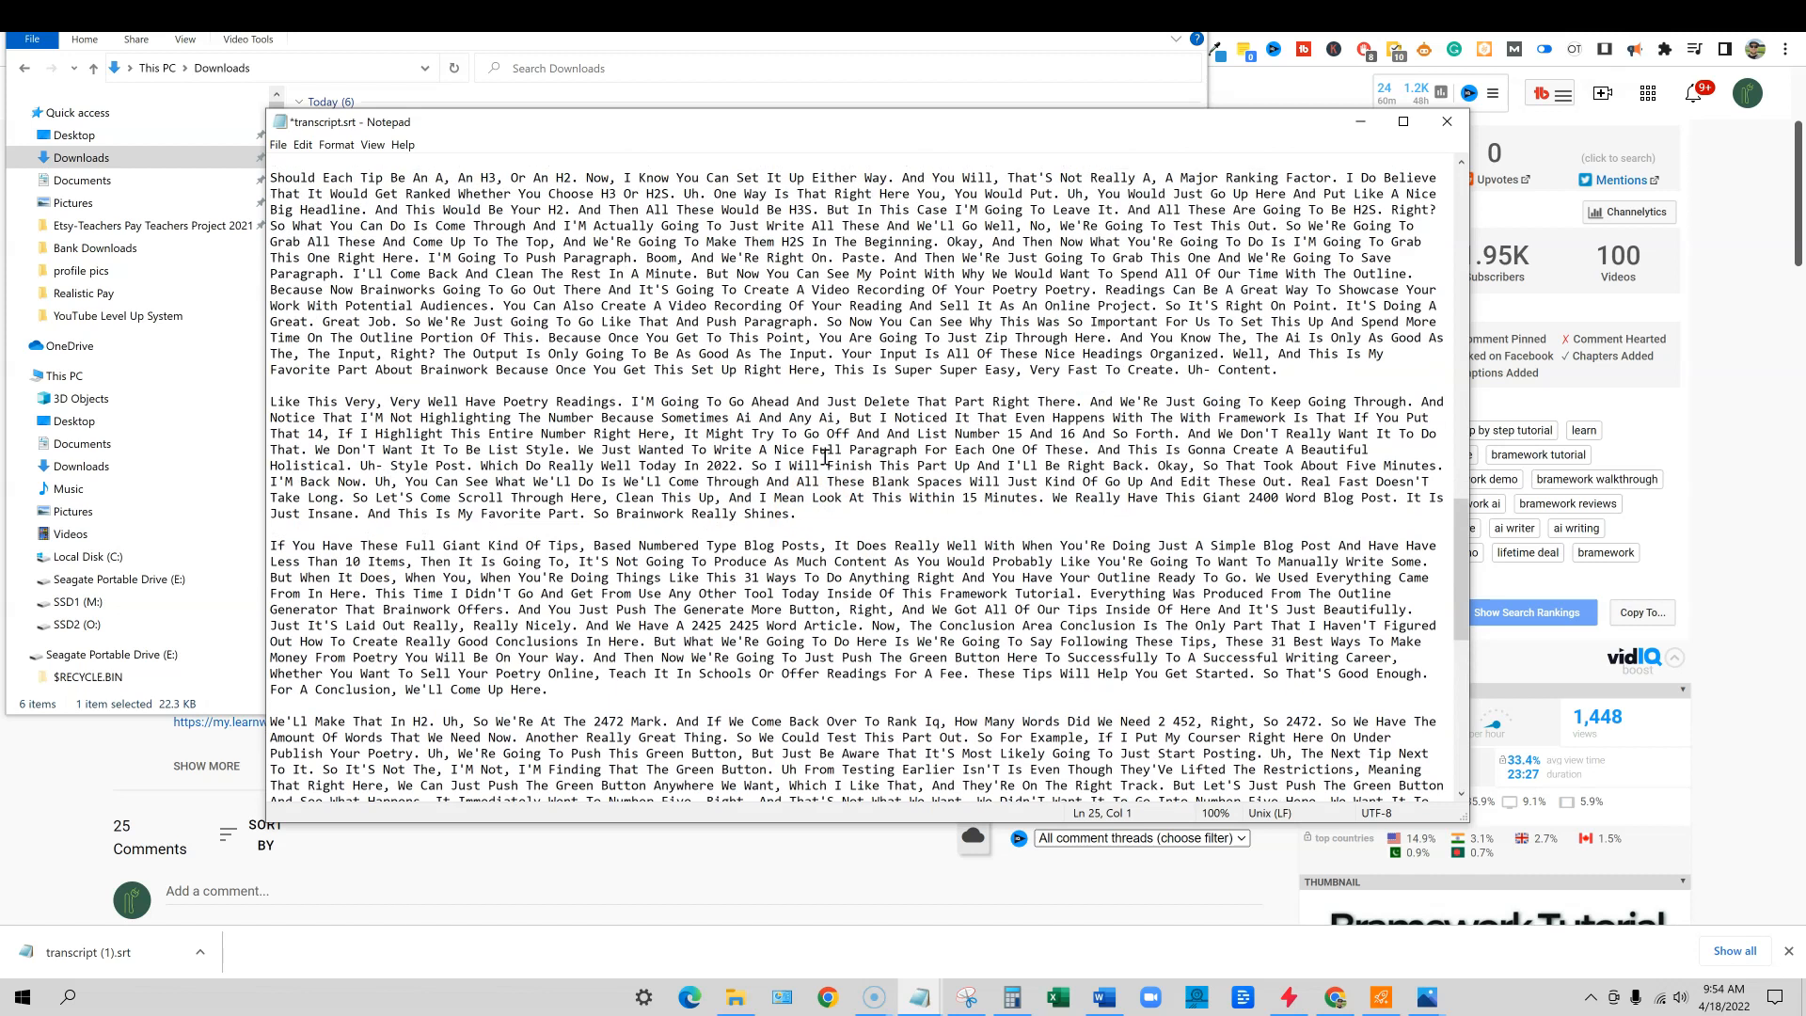
# - Insert paragraph breaks before "But Now You Can See My Point", "I'M Going To Get Enough" and "So Right Here, Publish Your Poetry"
pyautogui.press('Return')
pyautogui.press('Return')
pyautogui.scroll(6, 743, 395)
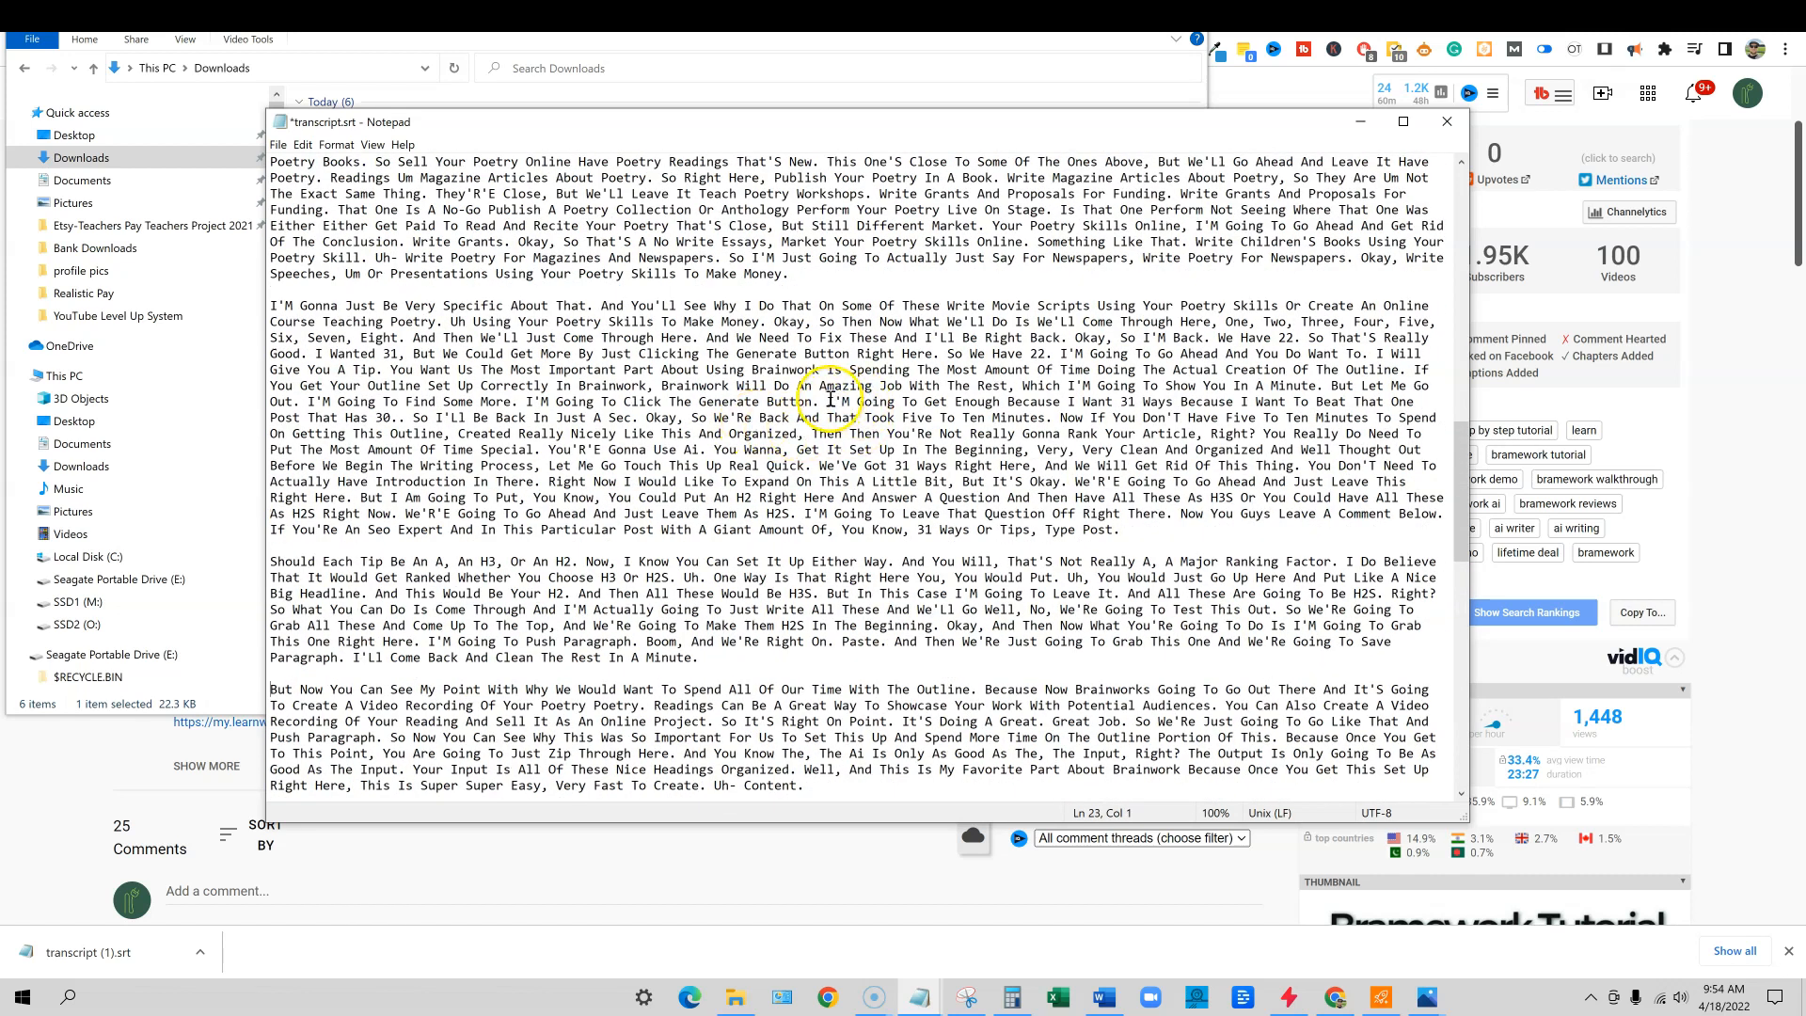
pyautogui.press('Return')
pyautogui.press('Return')
pyautogui.scroll(4, 856, 414)
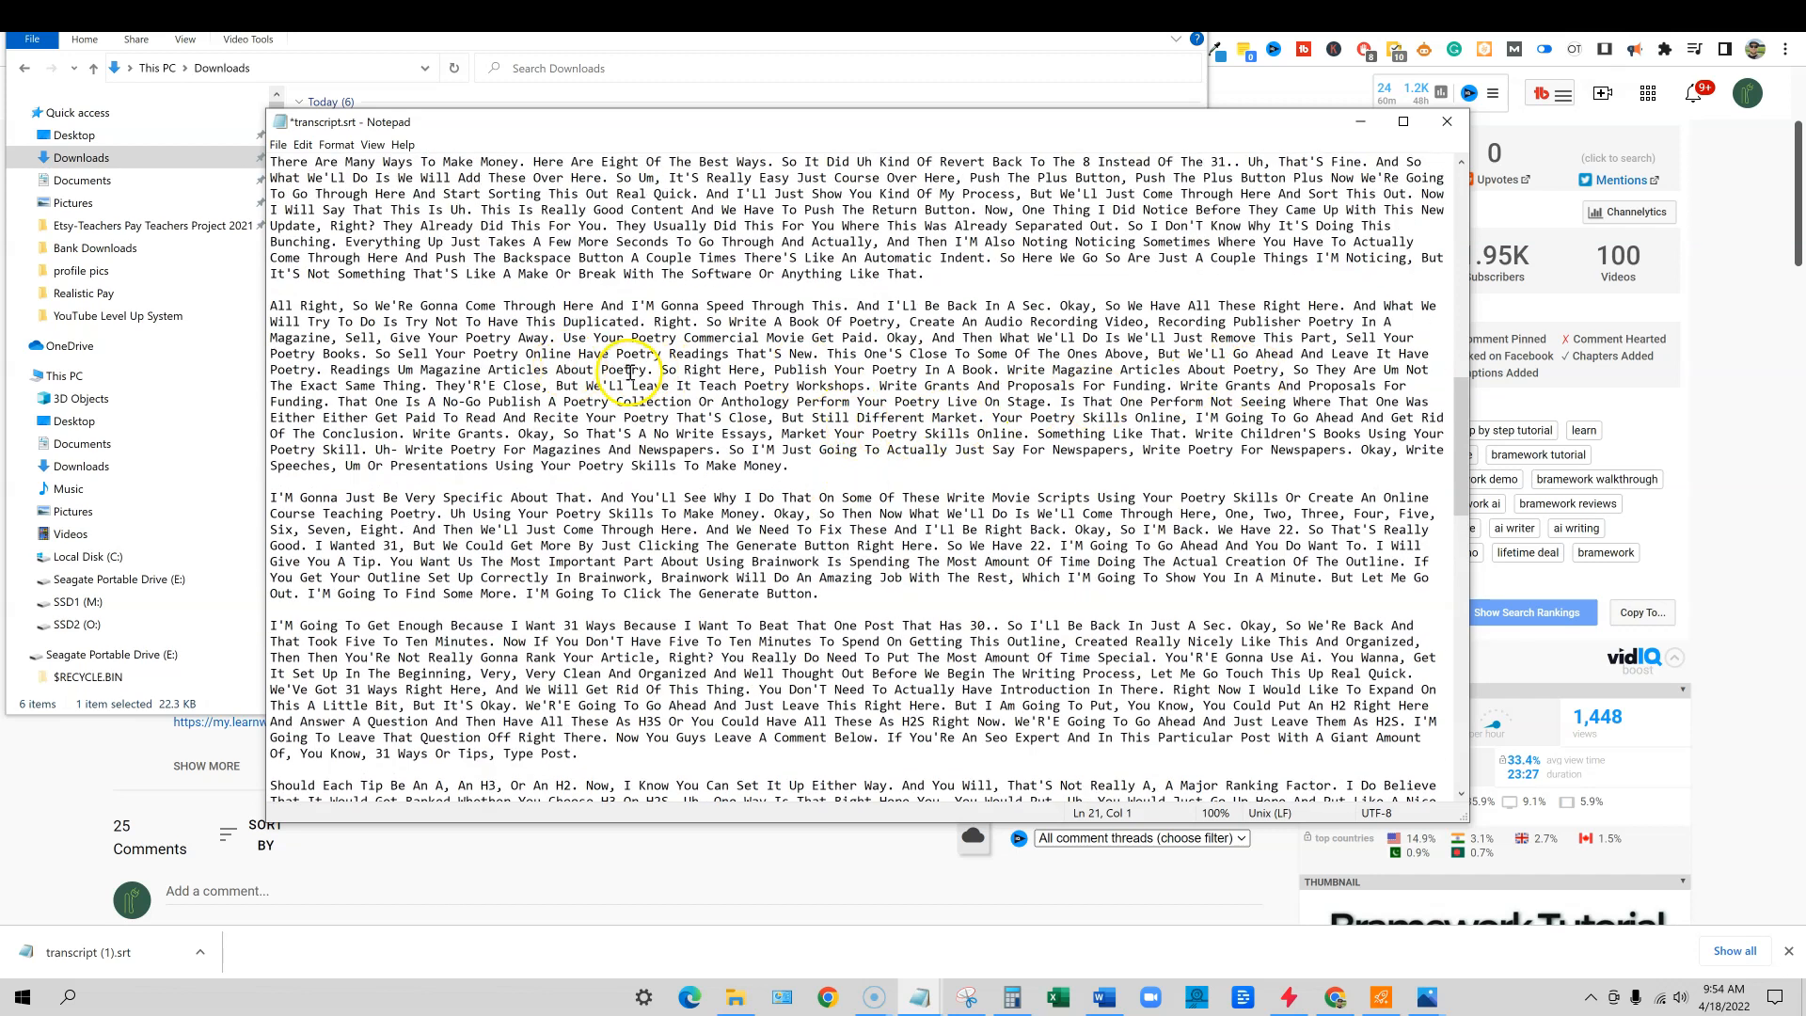
pyautogui.click(663, 373)
pyautogui.press('Return')
pyautogui.press('Return')
# - Copy the whole formatted transcript and paste it into the blank Word document
pyautogui.scroll(17, 692, 414)
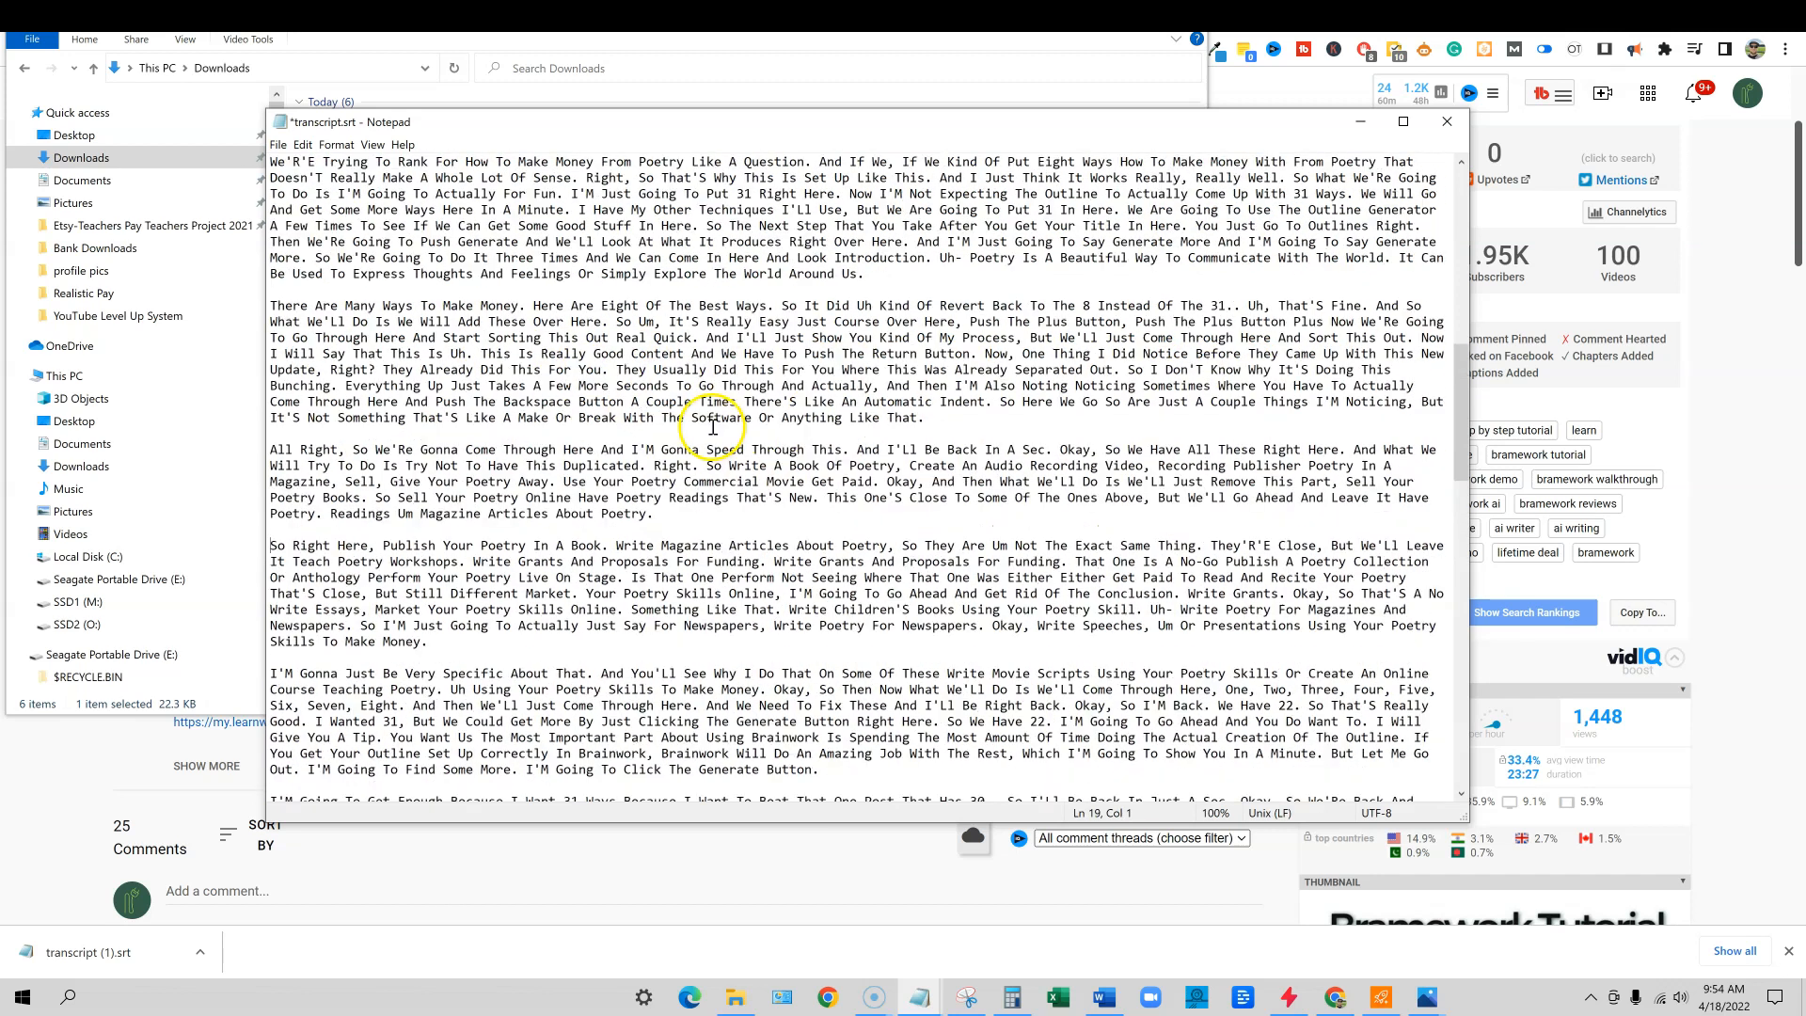
pyautogui.scroll(3, 801, 444)
pyautogui.scroll(-5, 846, 460)
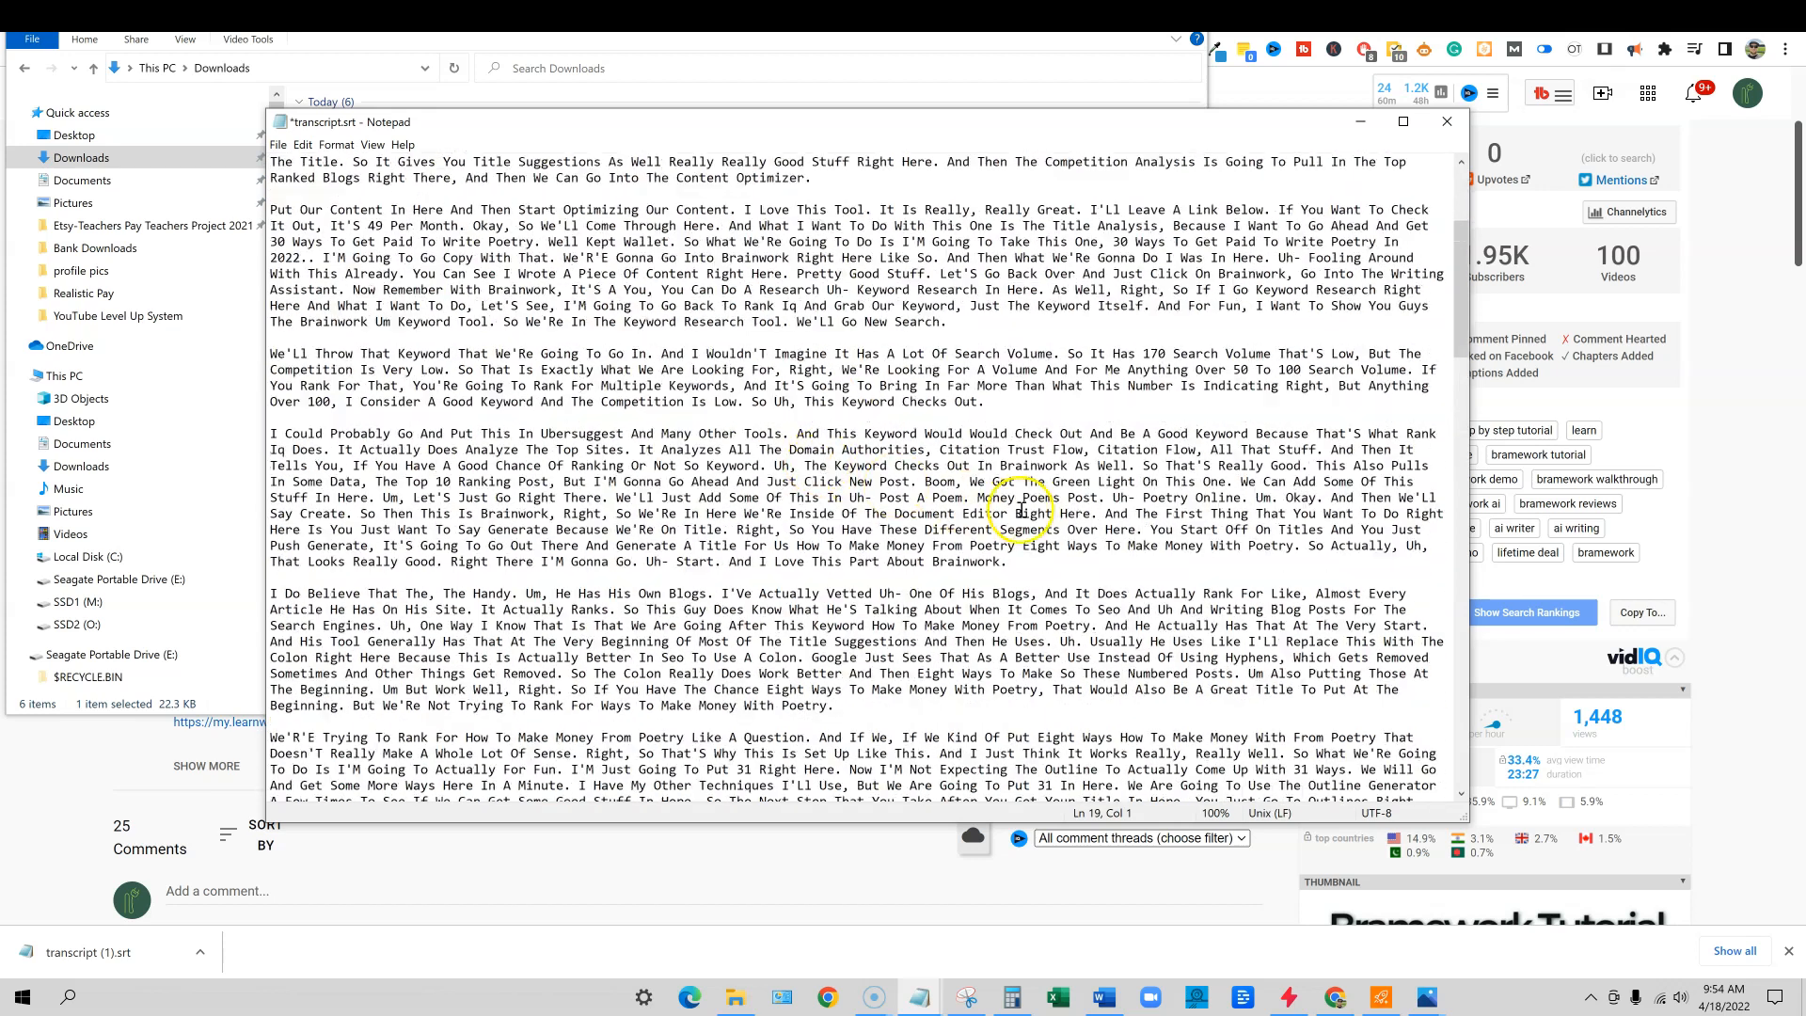
pyautogui.scroll(5, 1081, 508)
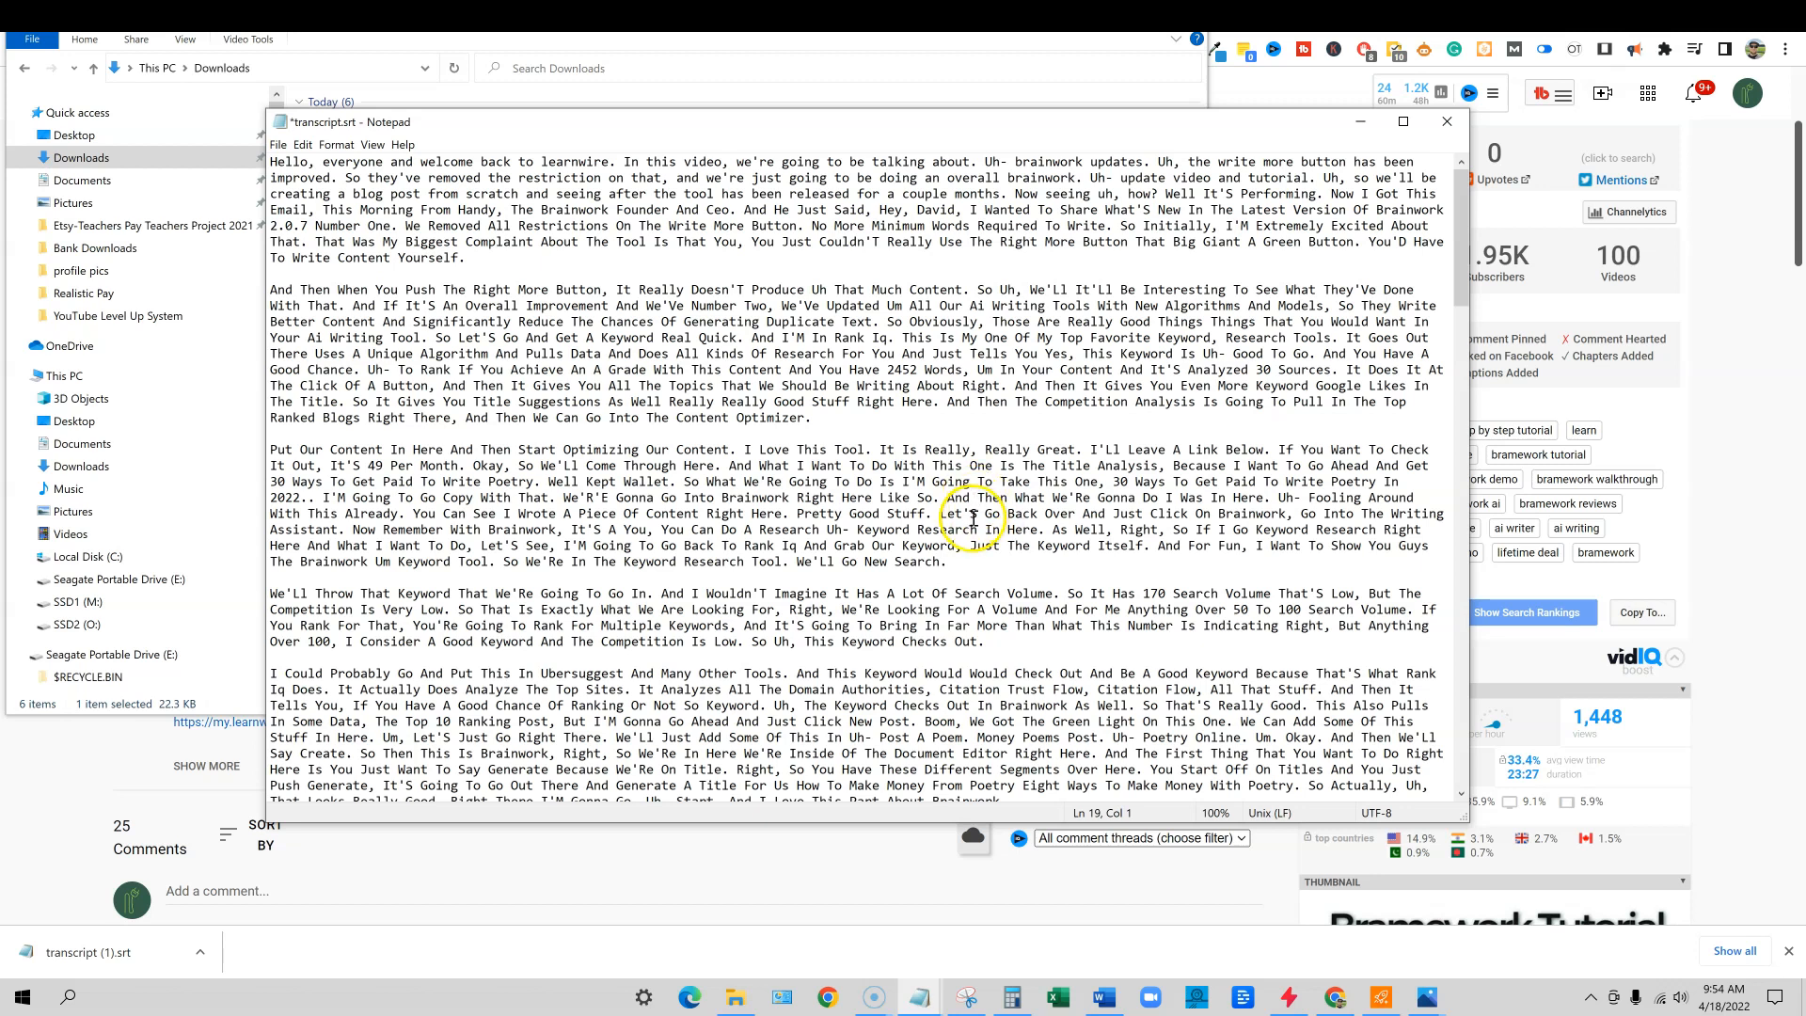
pyautogui.click(616, 305)
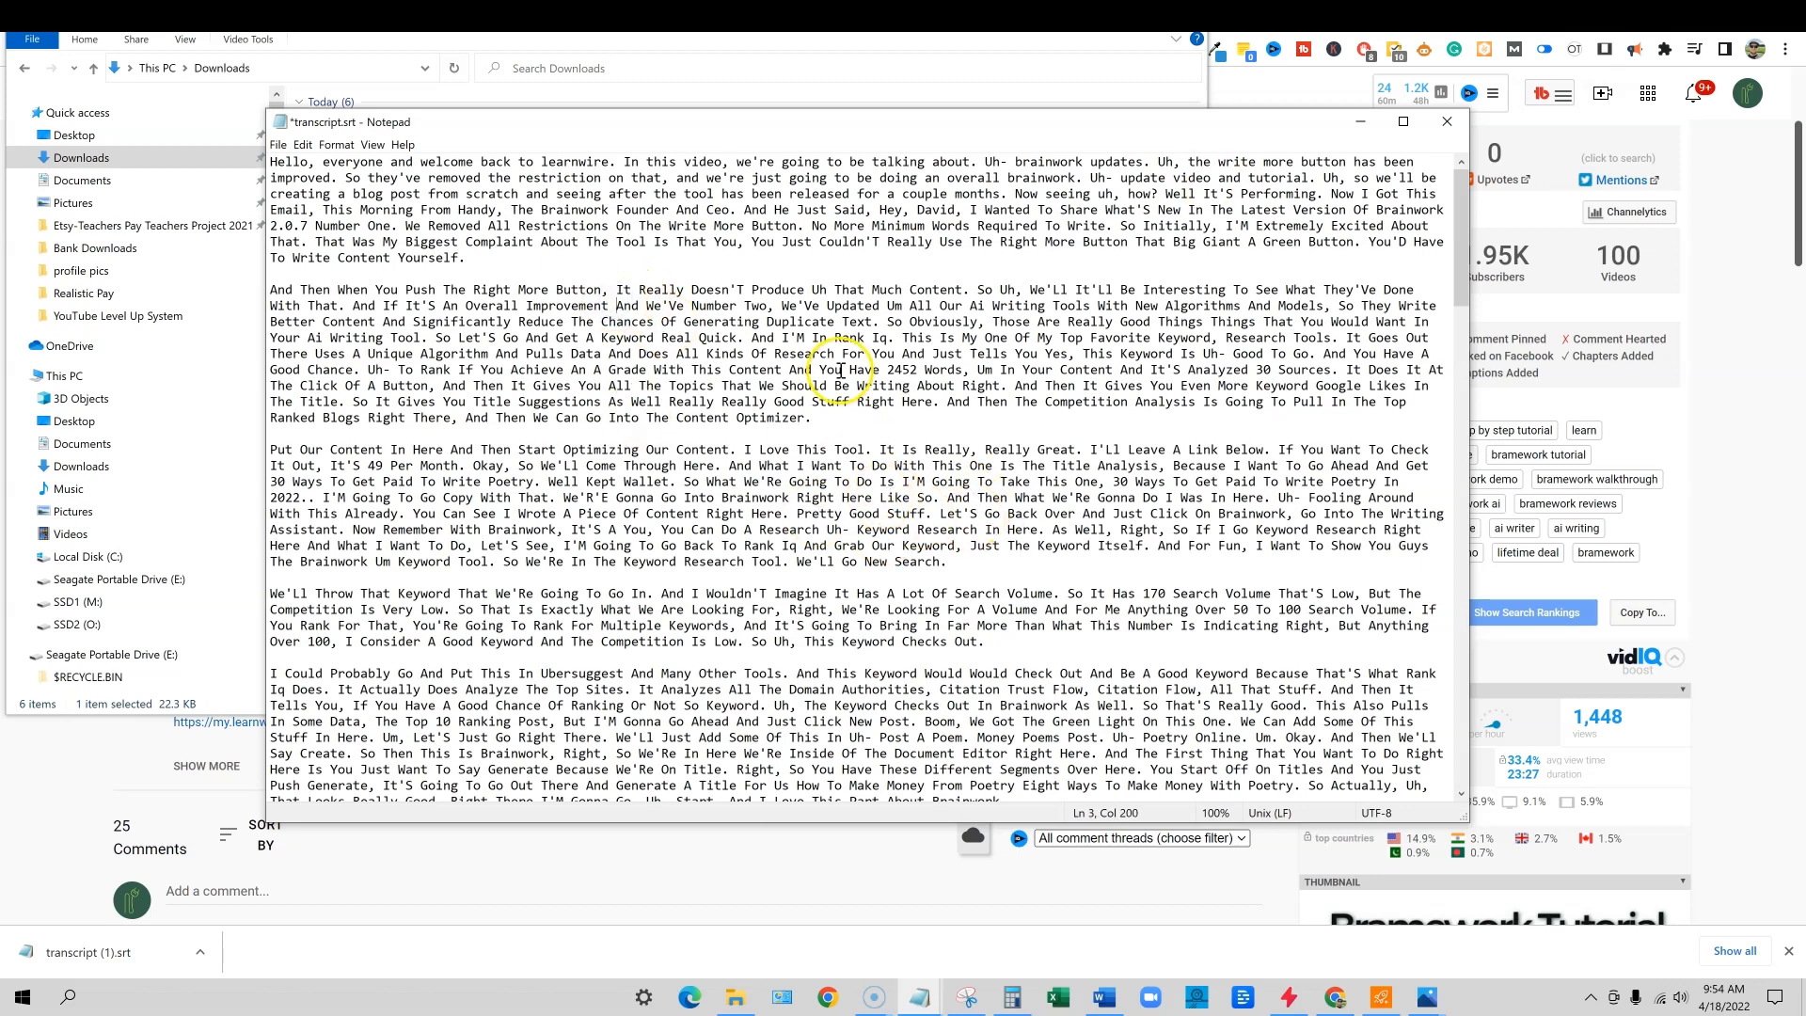
pyautogui.hotkey('ctrl', 'a')
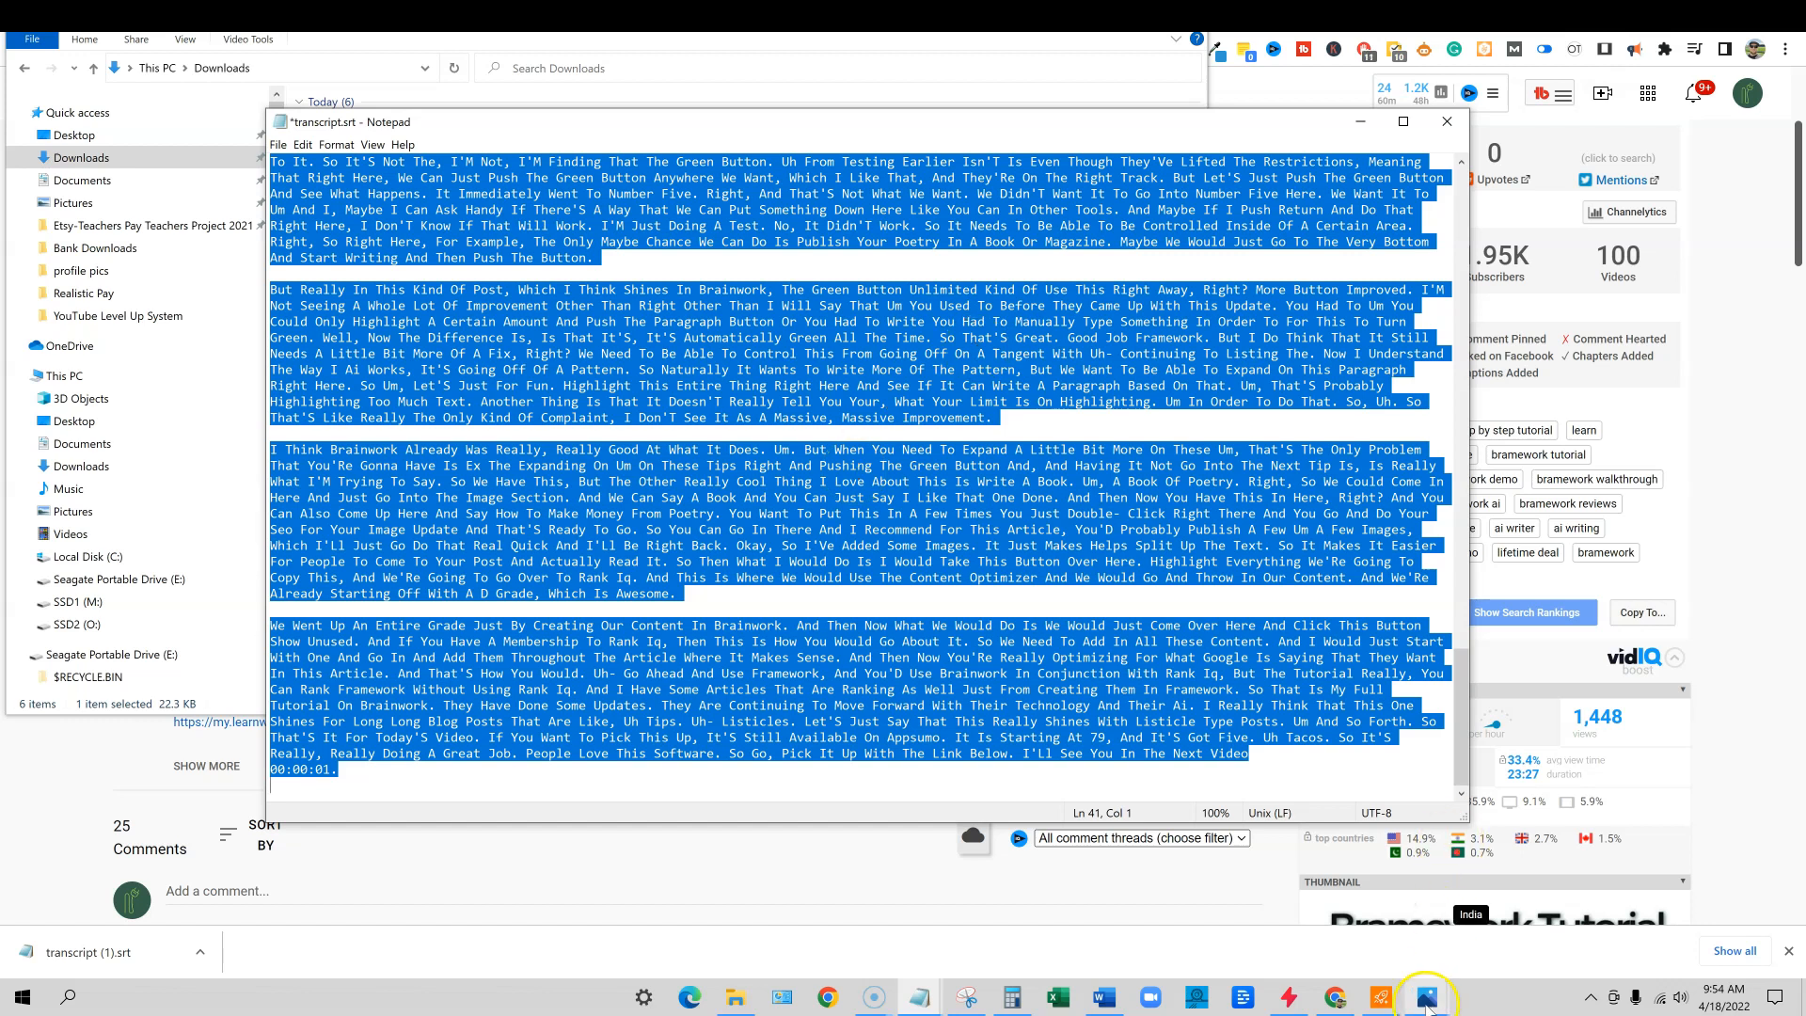
pyautogui.click(1119, 1004)
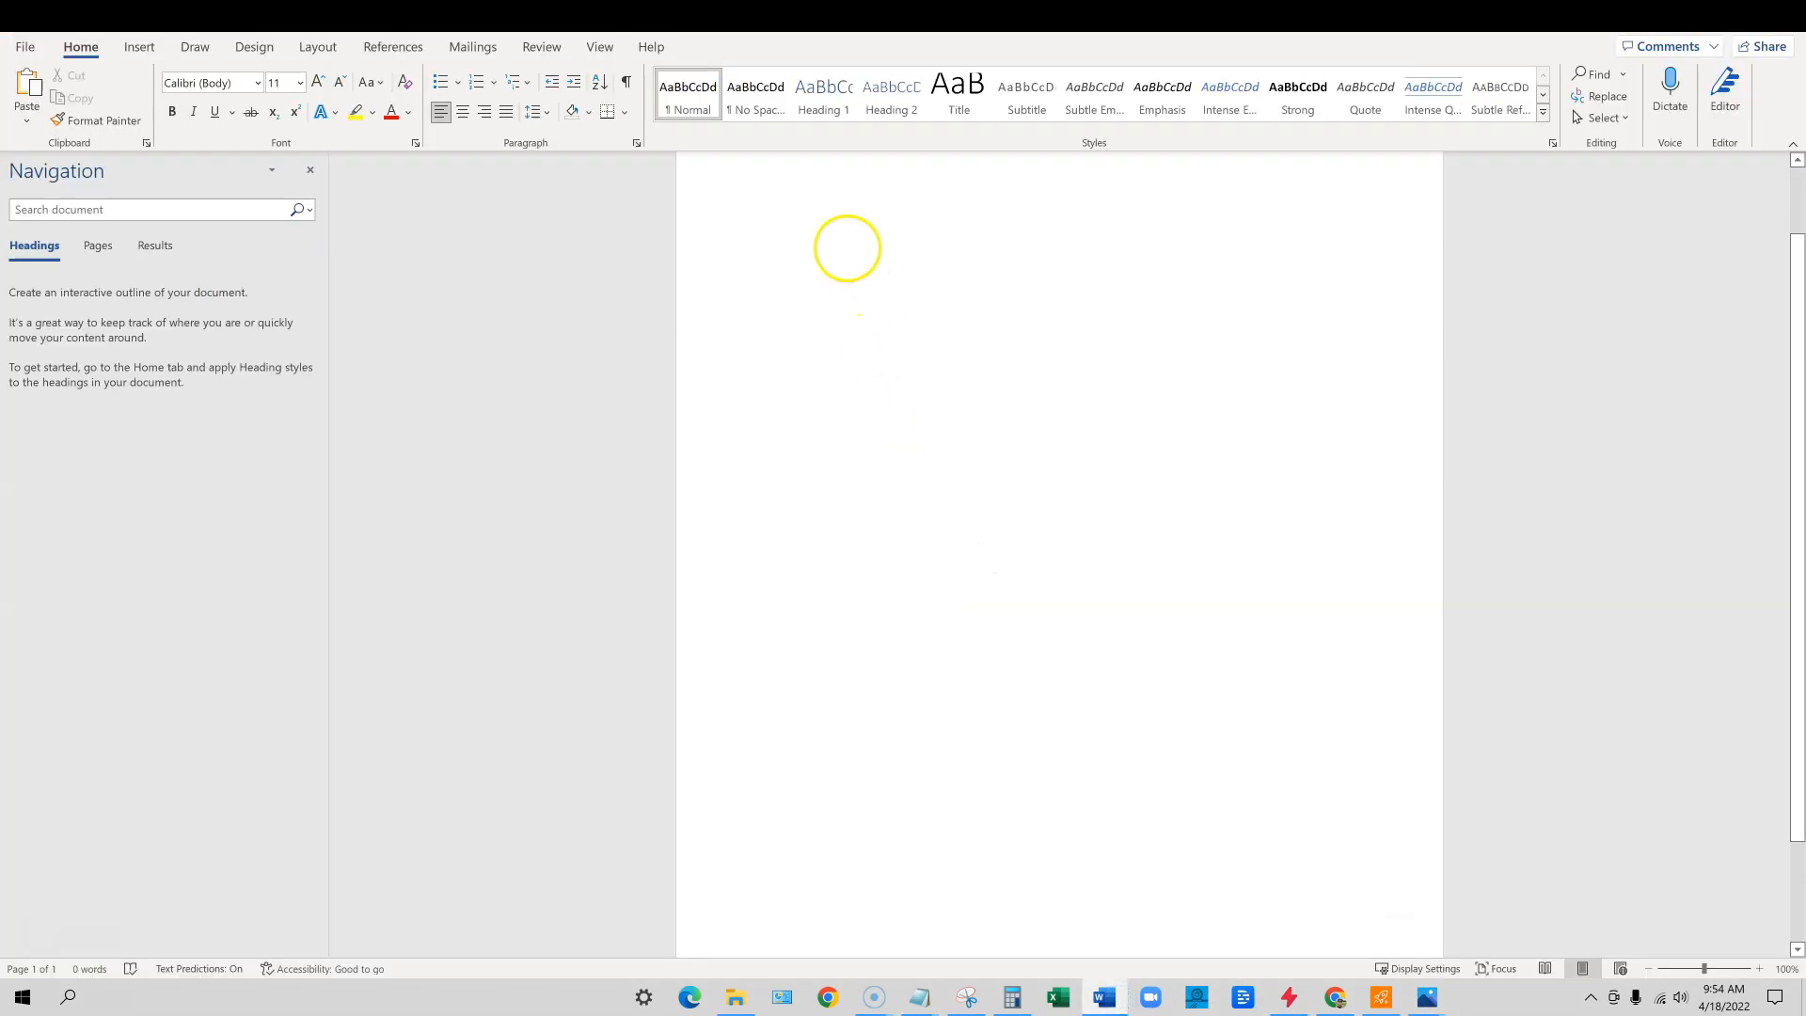
pyautogui.hotkey('ctrl', 'v')
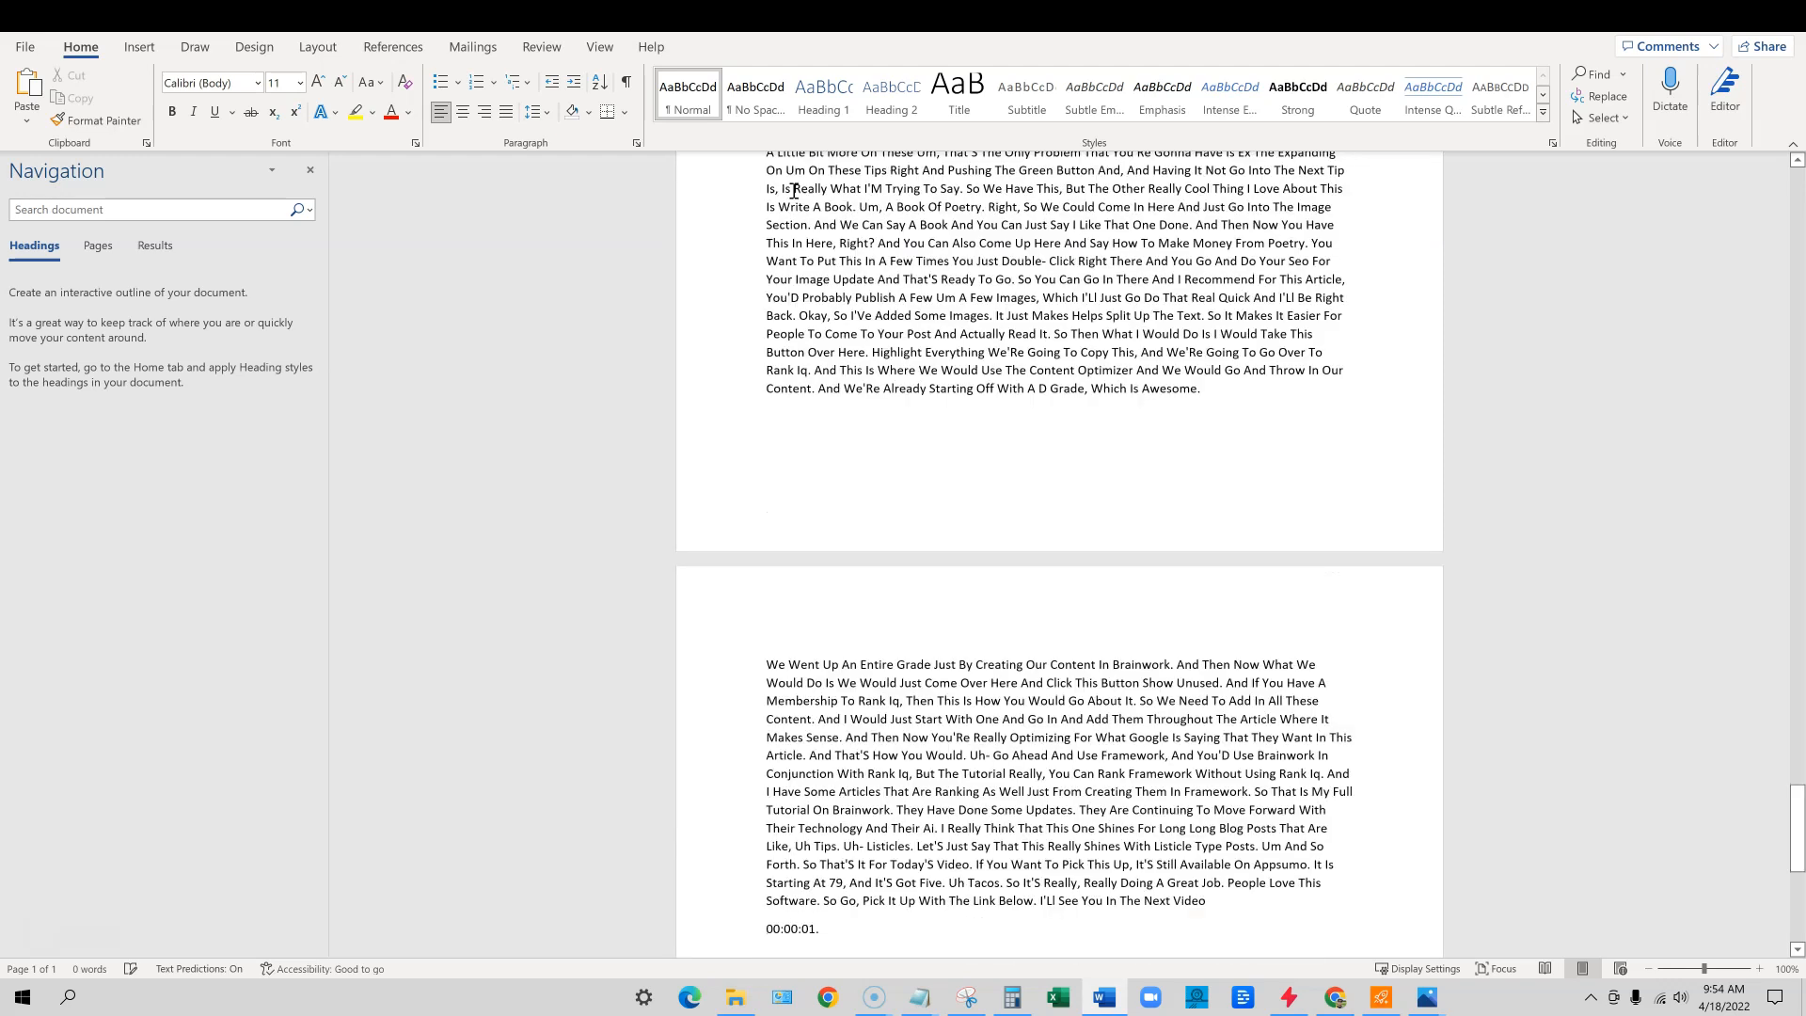
# - Delete the leftover timestamp "00:00:01." from the end of the pasted transcript
pyautogui.scroll(4, 1263, 800)
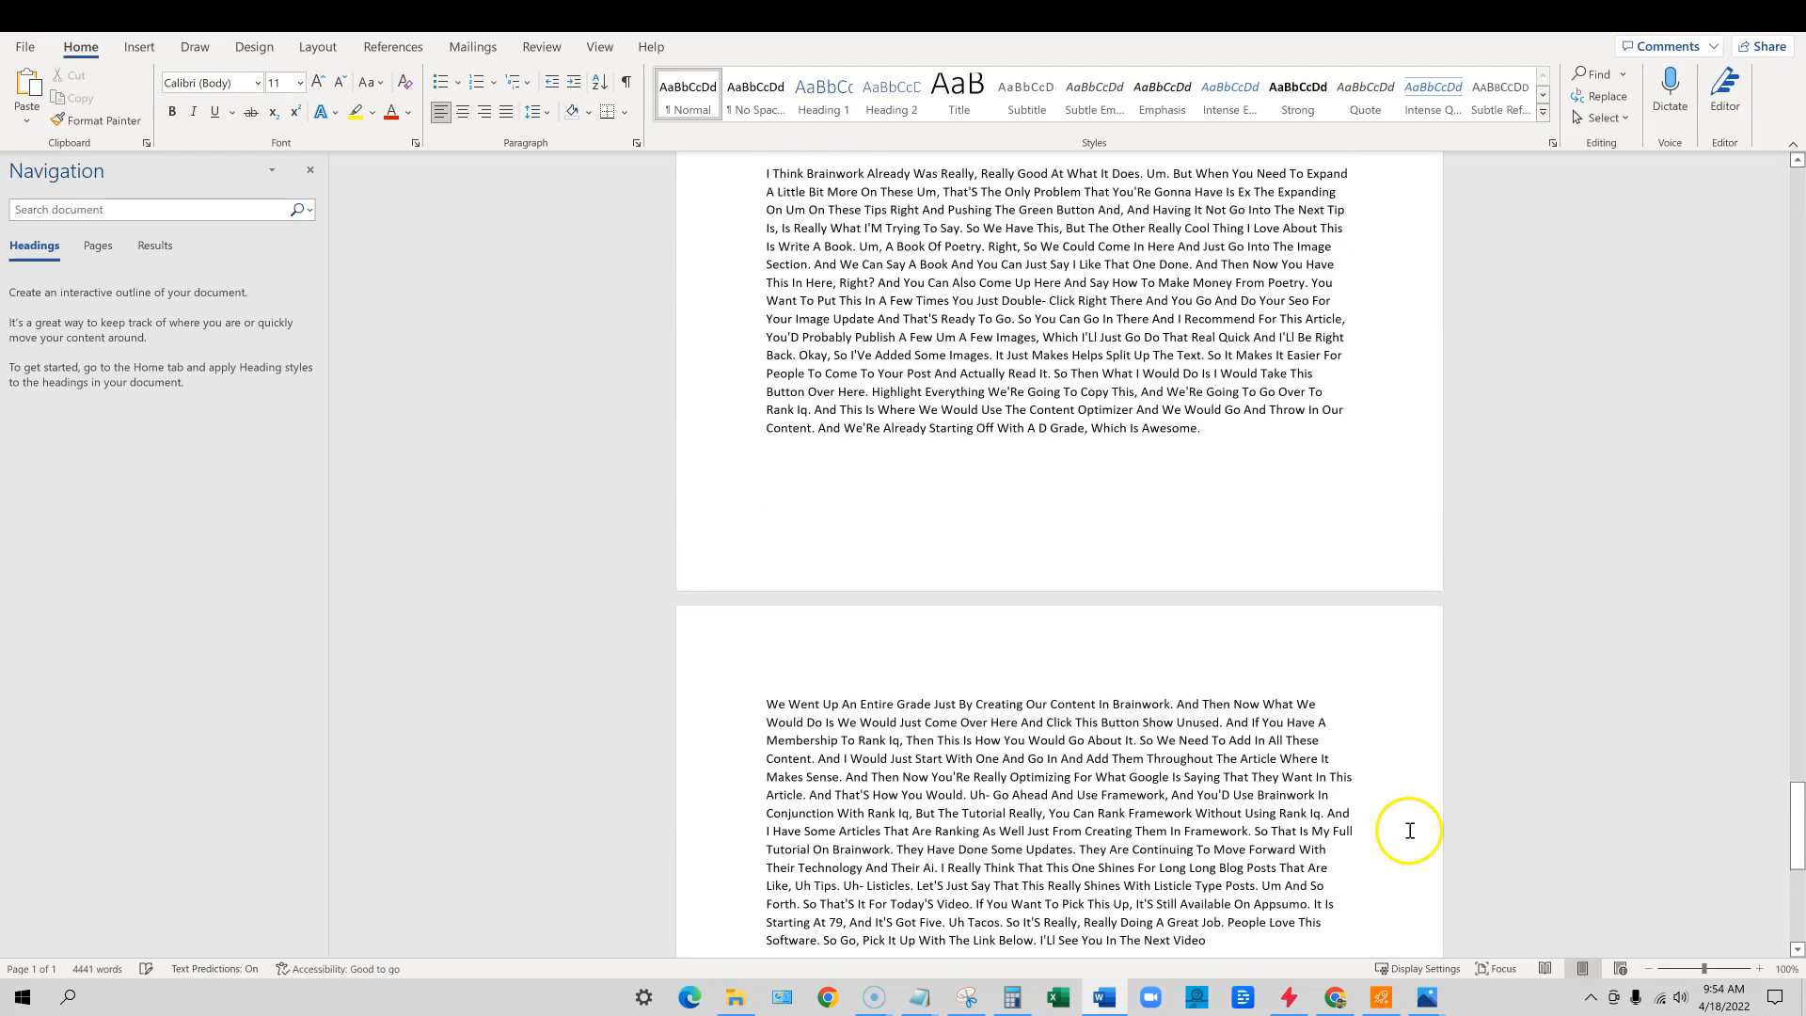
pyautogui.scroll(-3, 1407, 830)
pyautogui.moveTo(857, 750); pyautogui.dragTo(718, 738)
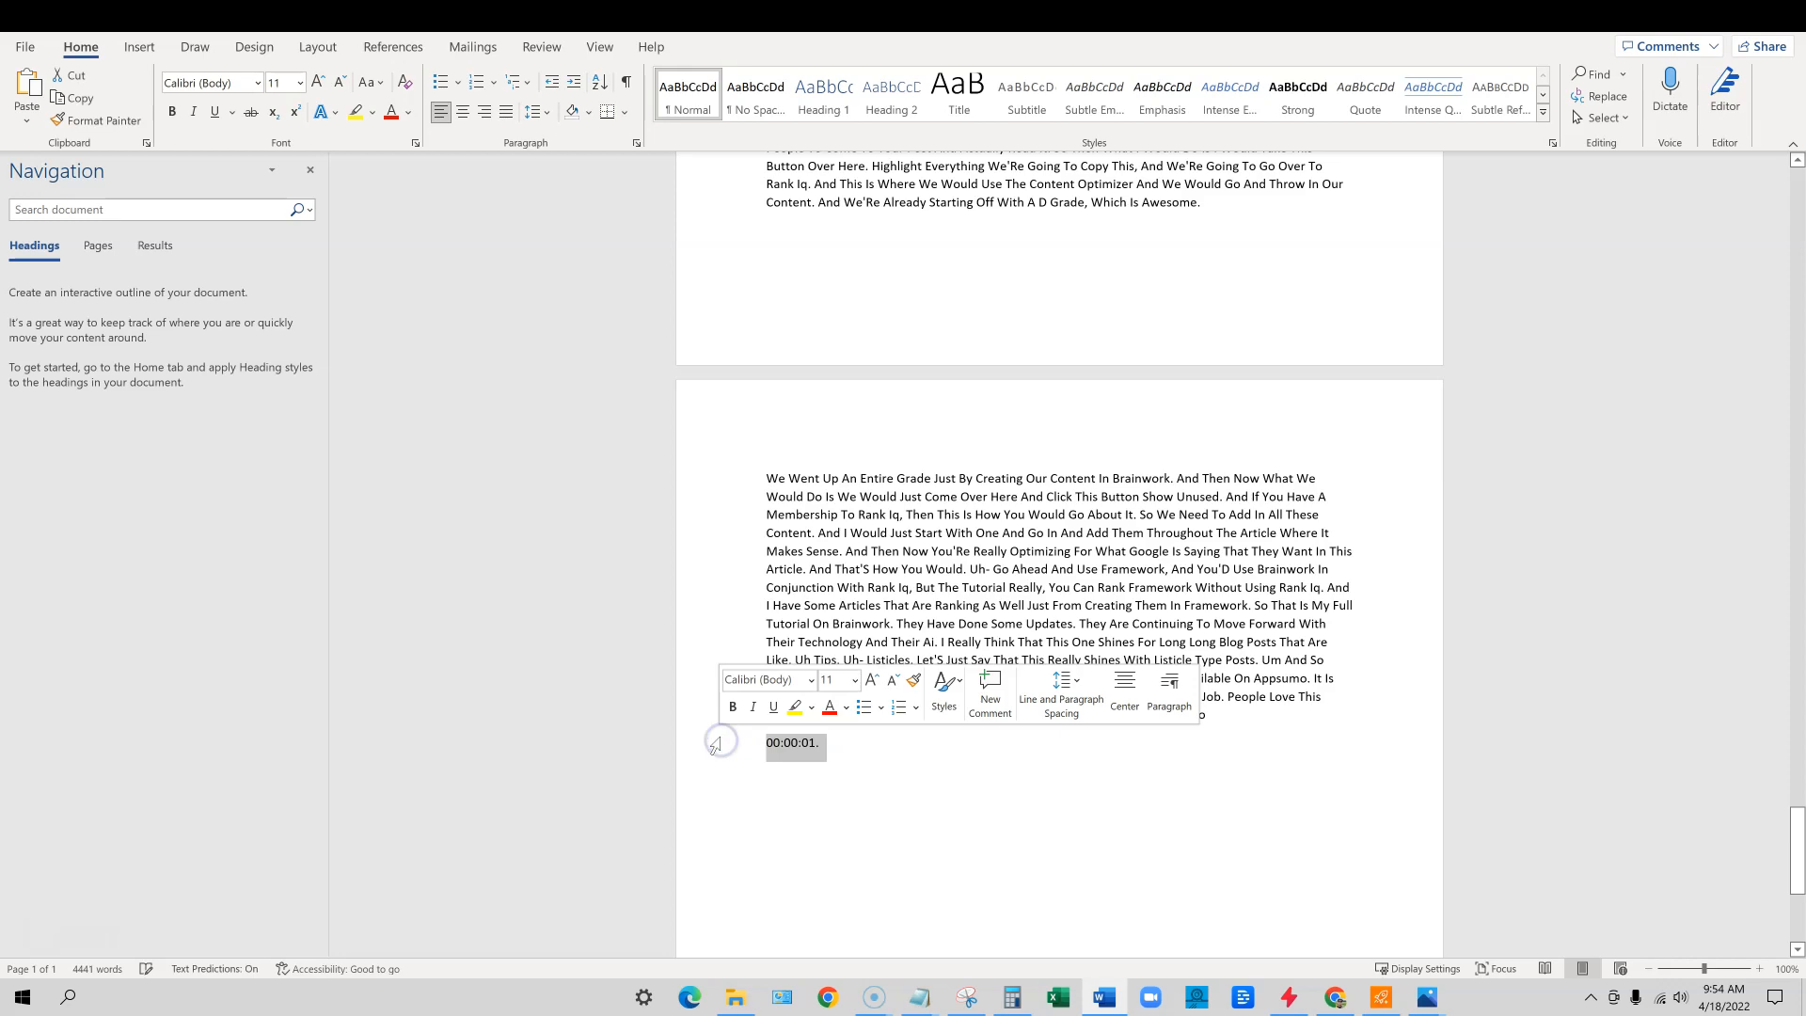
pyautogui.press('BackSpace')
# - Correct the miscapitalized "It'S" before "49 Per Month" to "It's" using the spelling suggestion
pyautogui.moveTo(1796, 849); pyautogui.dragTo(1796, 198)
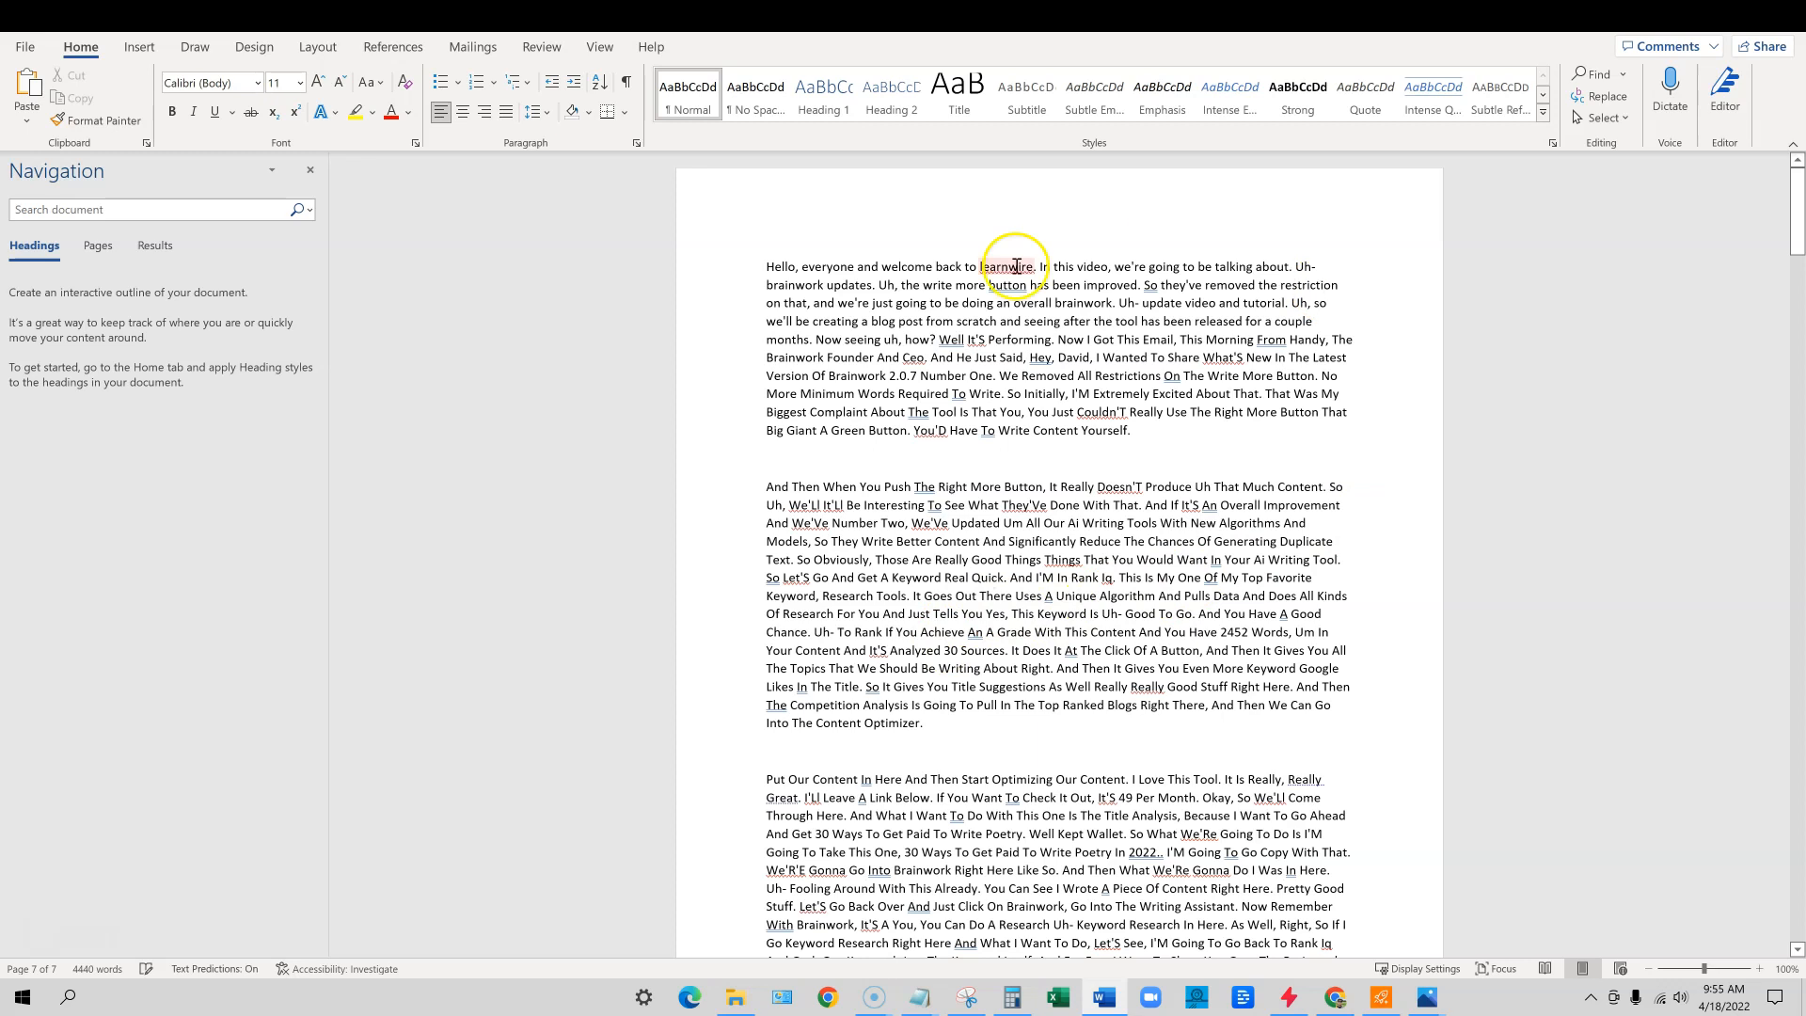
pyautogui.rightClick(1108, 797)
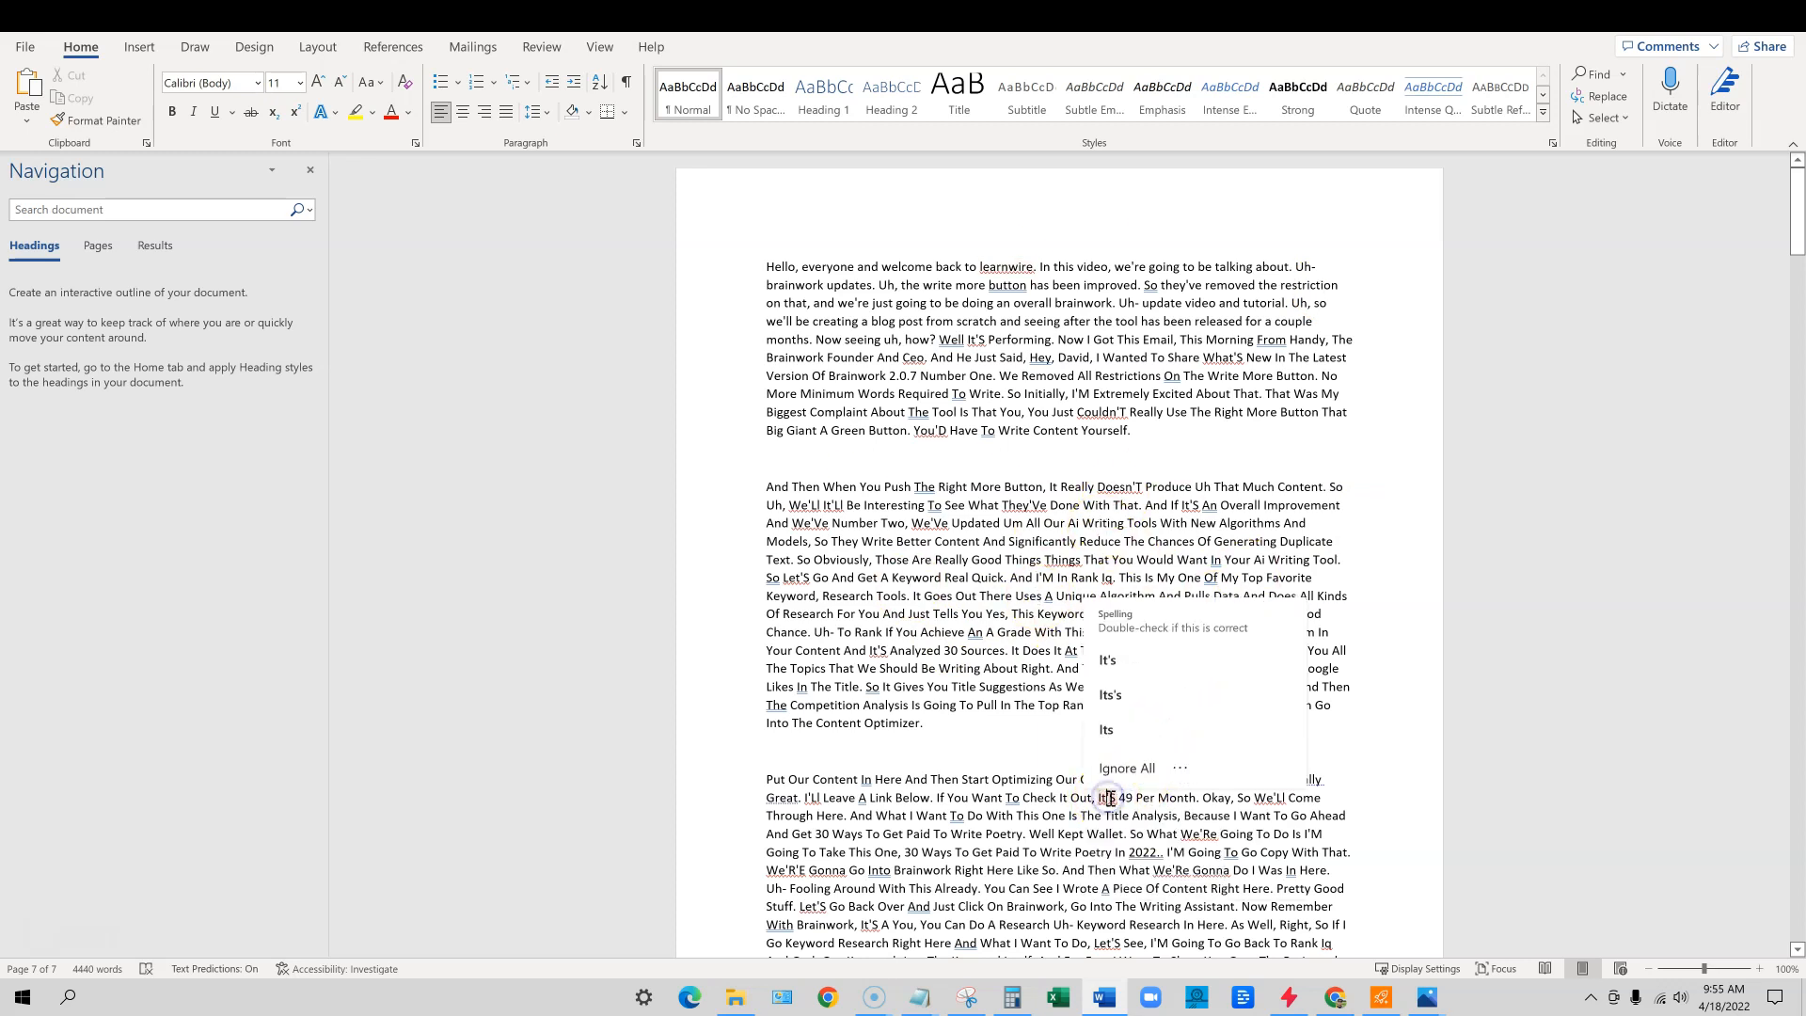
pyautogui.click(1109, 660)
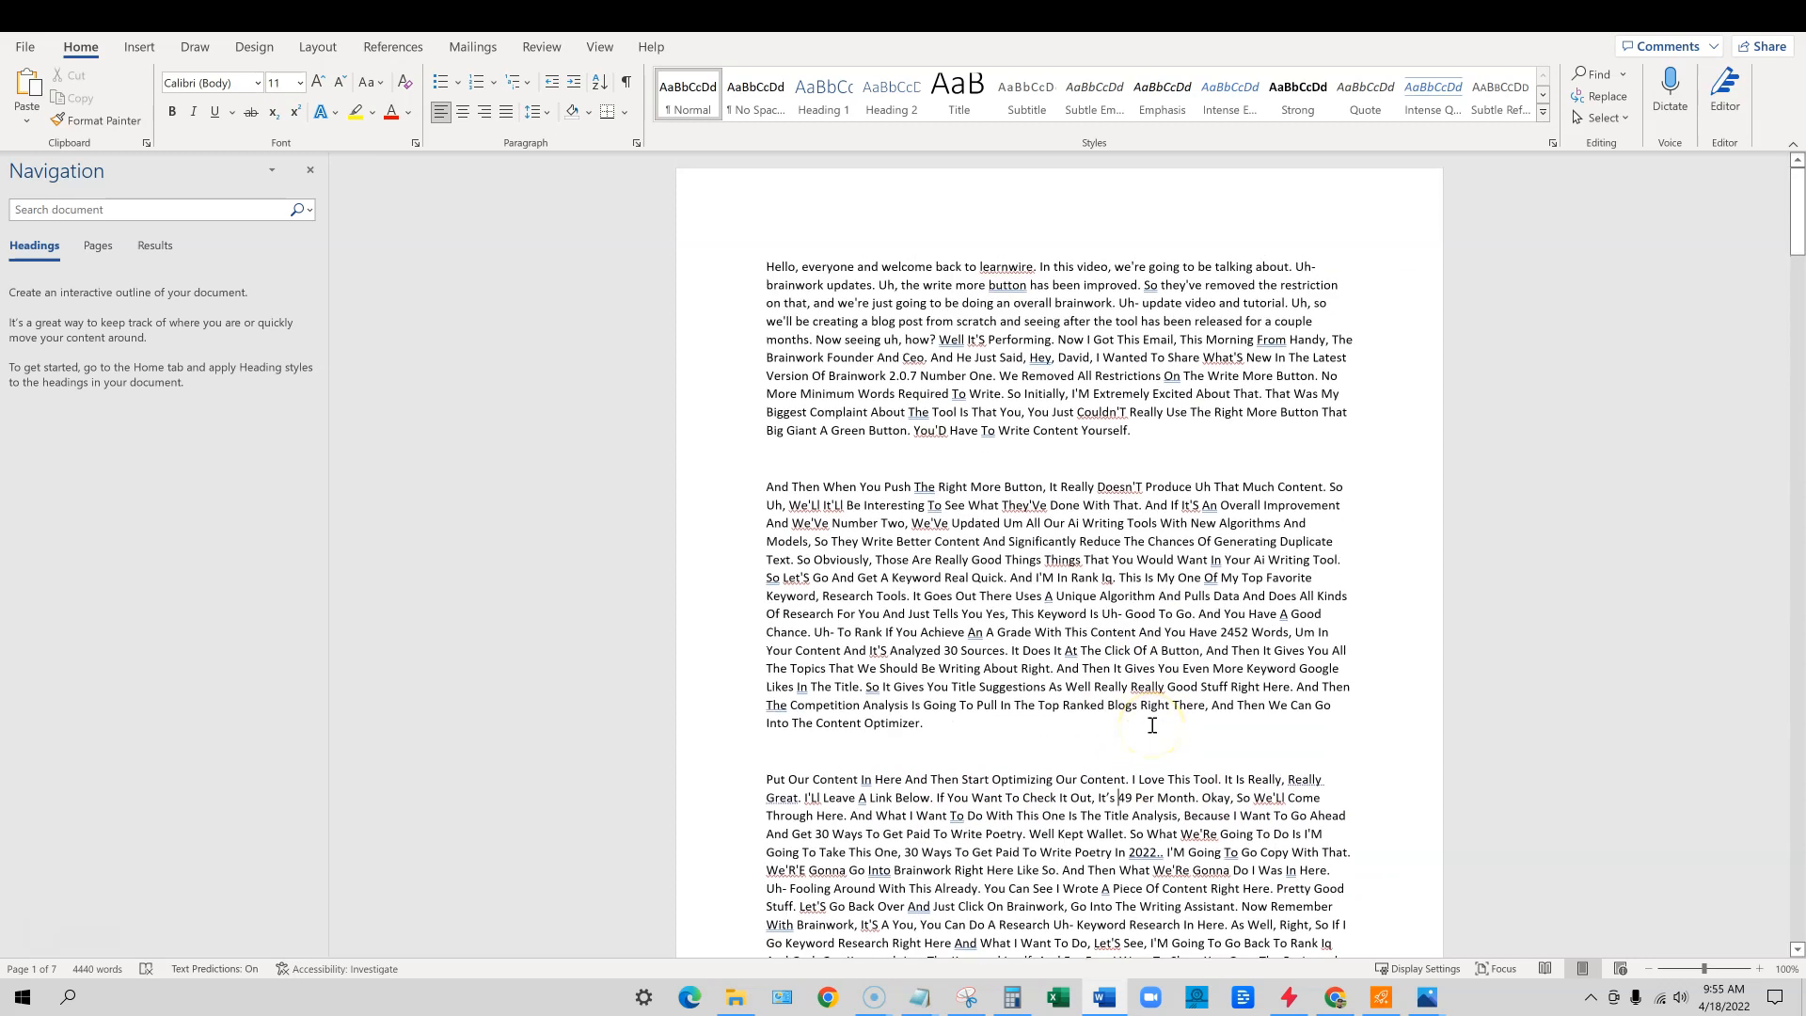
# - Insert the "How To Make Money From Poetry" frame from Downloads on a new line after "Into The Content Optimizer."
pyautogui.scroll(-8, 1154, 725)
pyautogui.scroll(8, 1153, 724)
pyautogui.scroll(-3, 1166, 686)
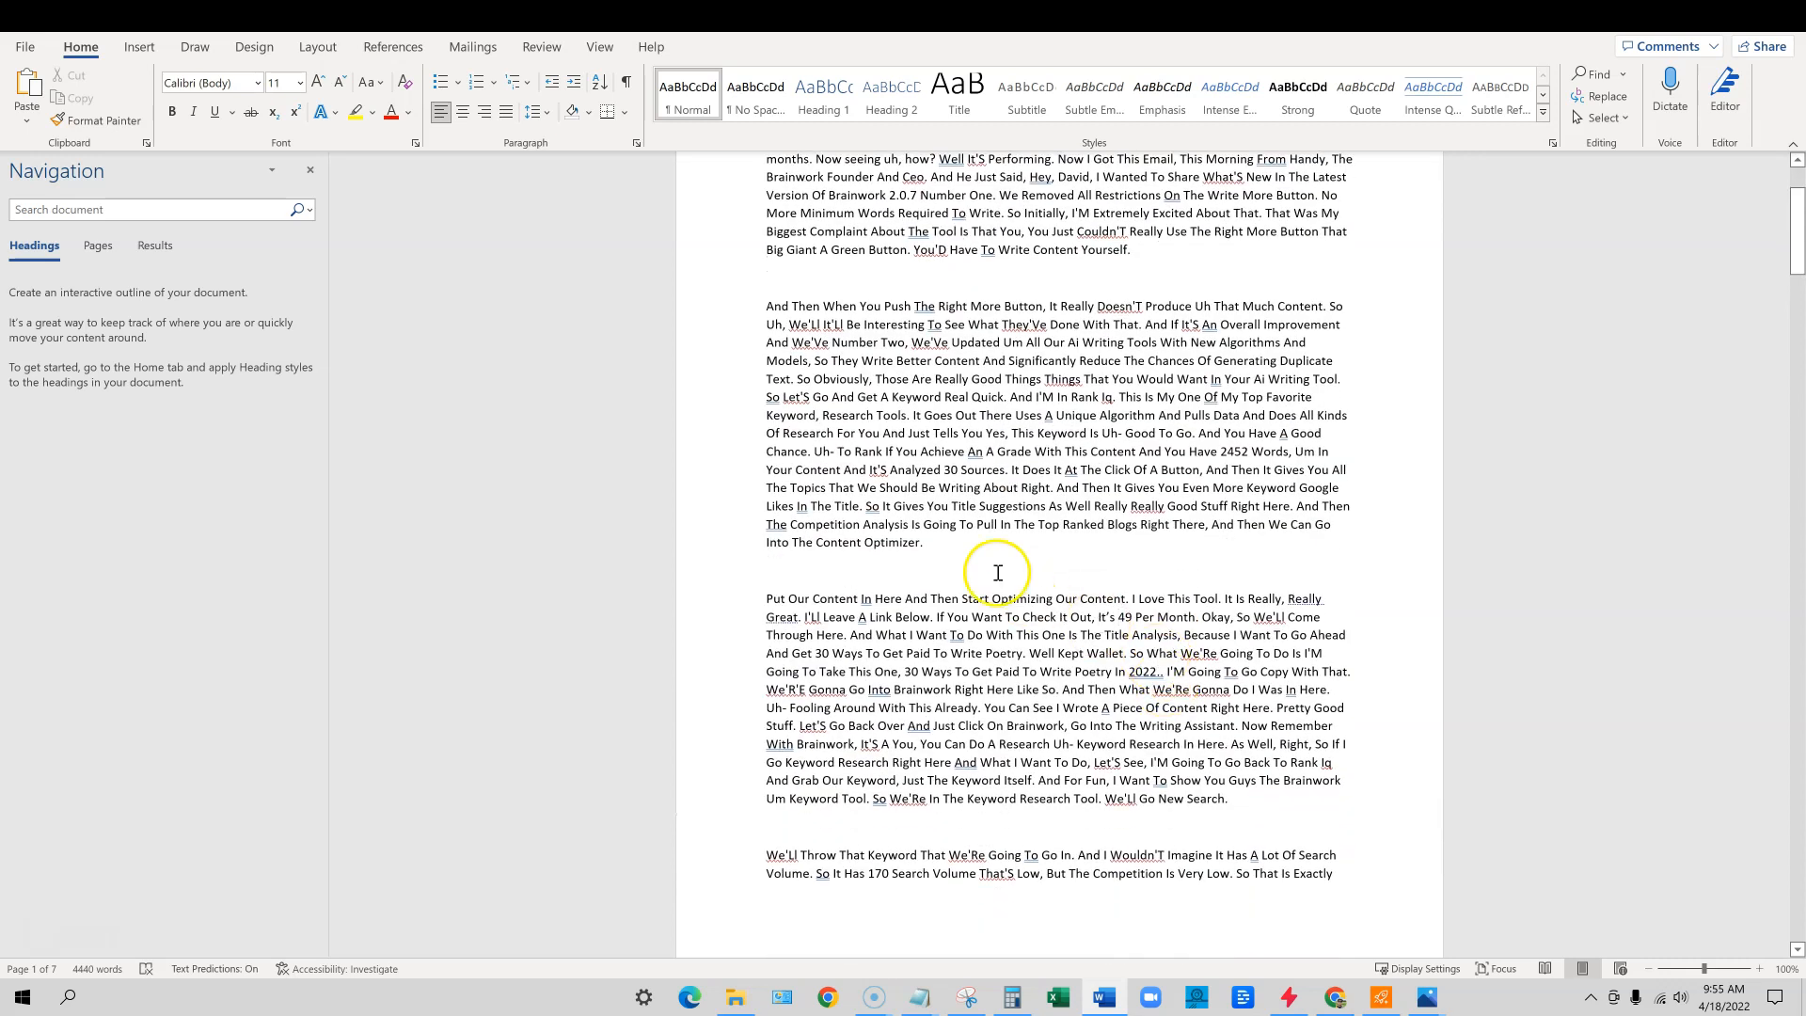
pyautogui.click(958, 549)
pyautogui.press('Return')
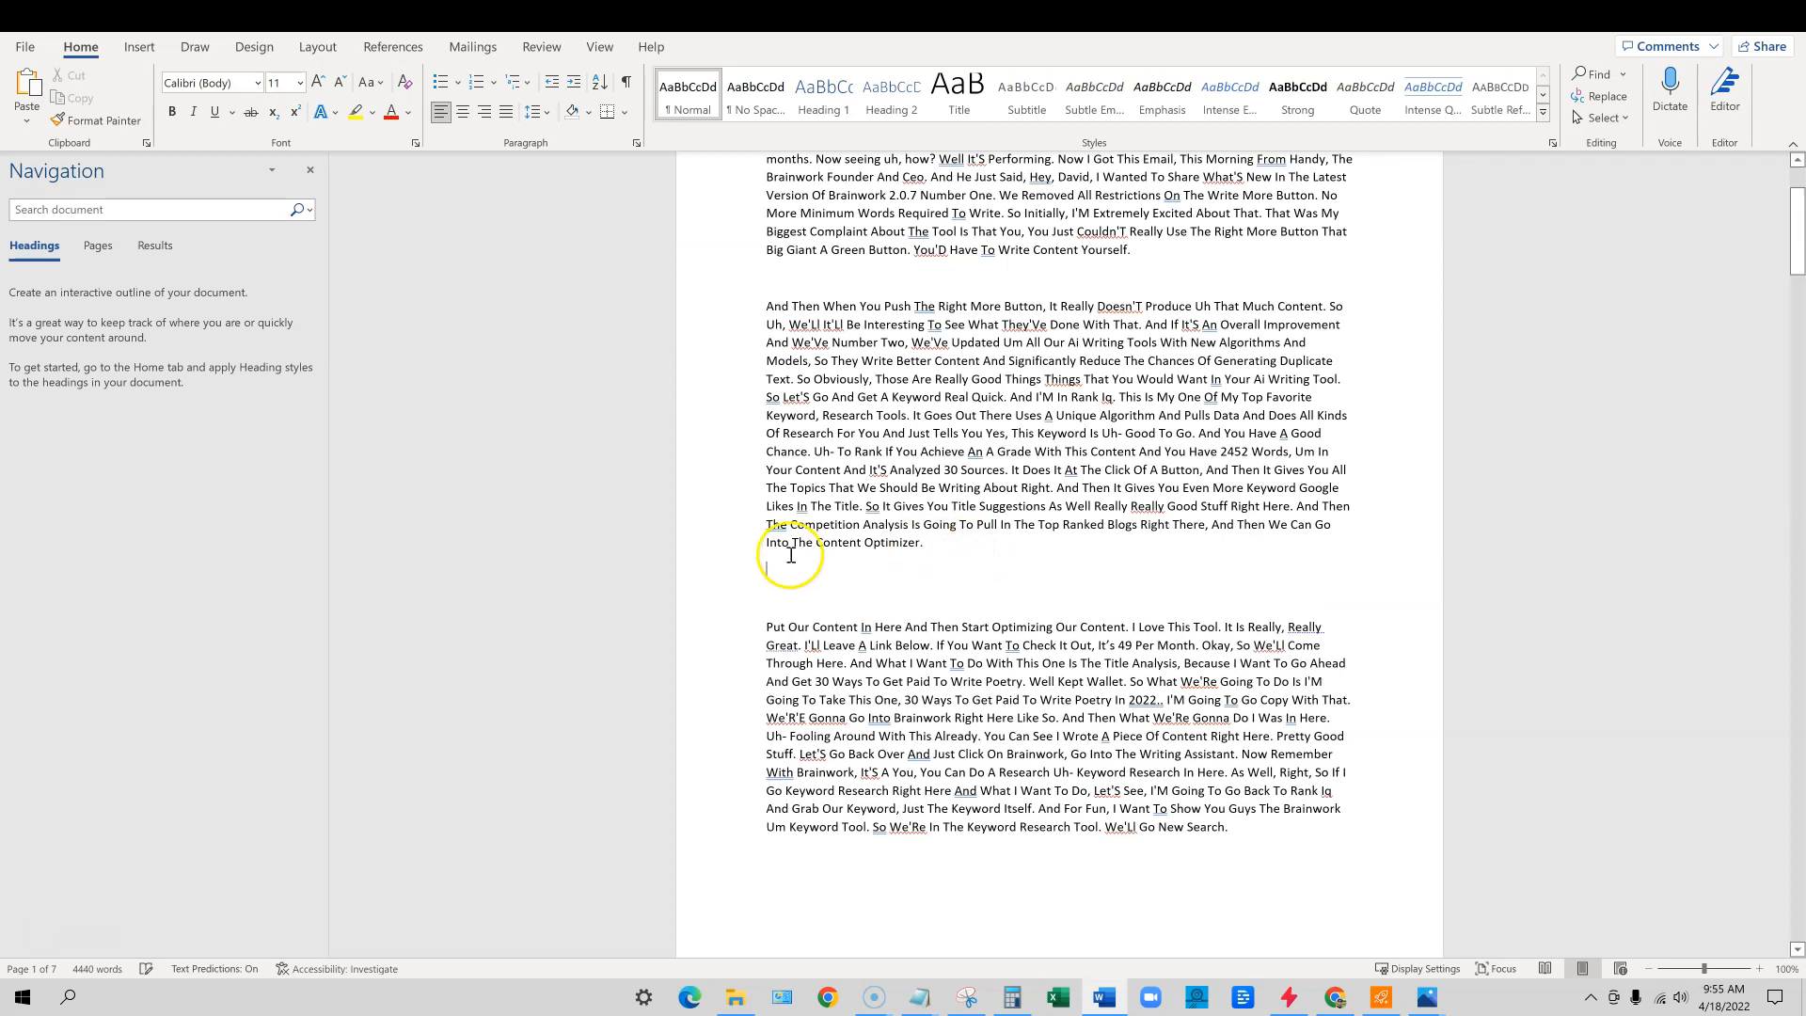
pyautogui.click(139, 47)
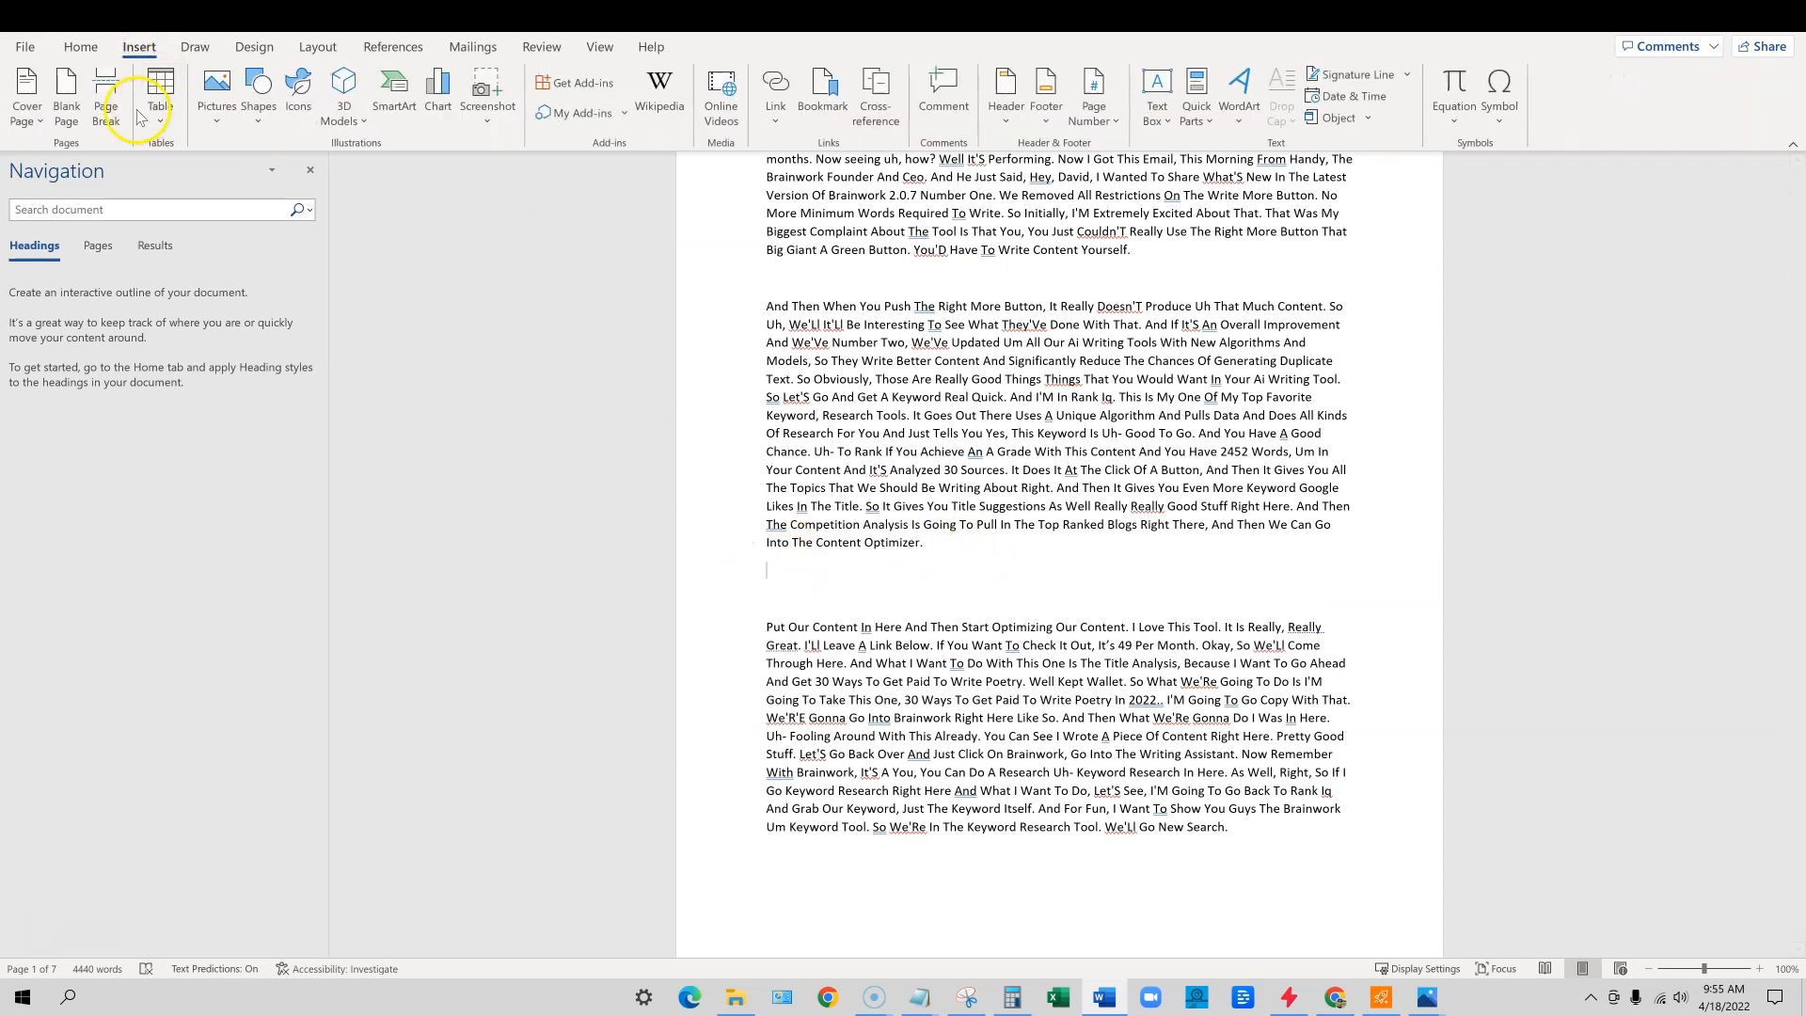
pyautogui.click(217, 94)
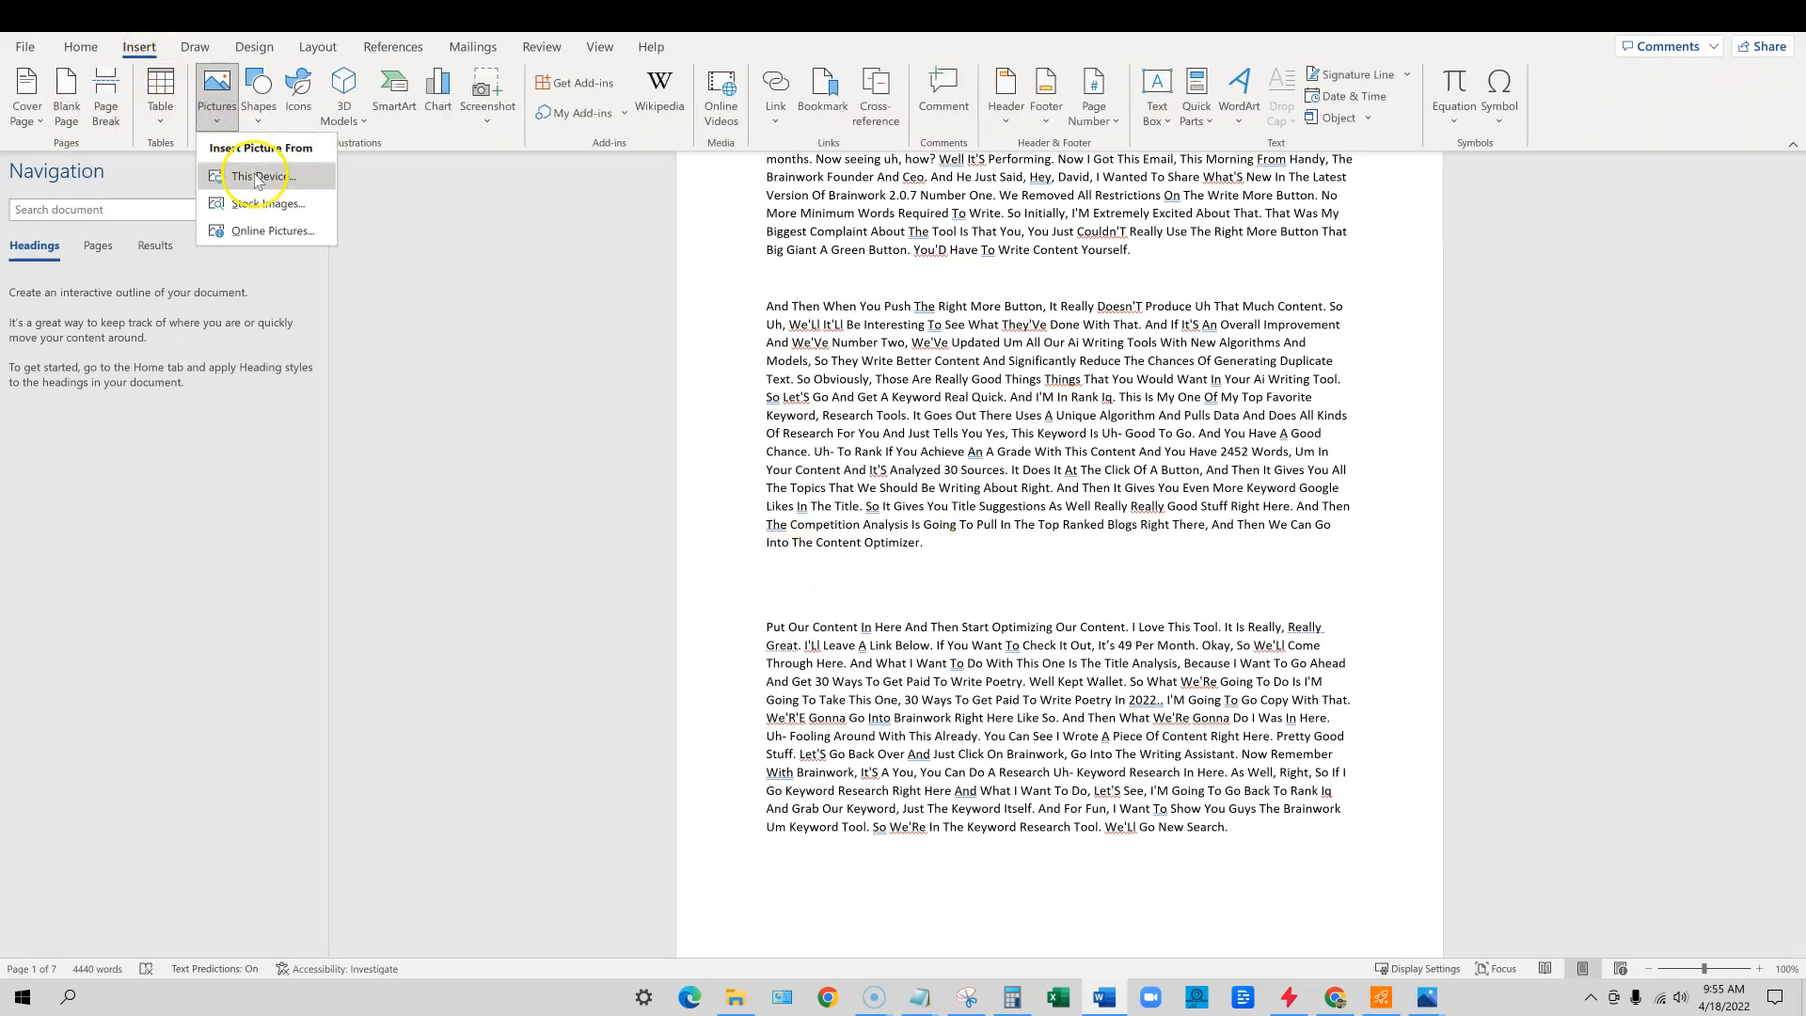
pyautogui.click(256, 176)
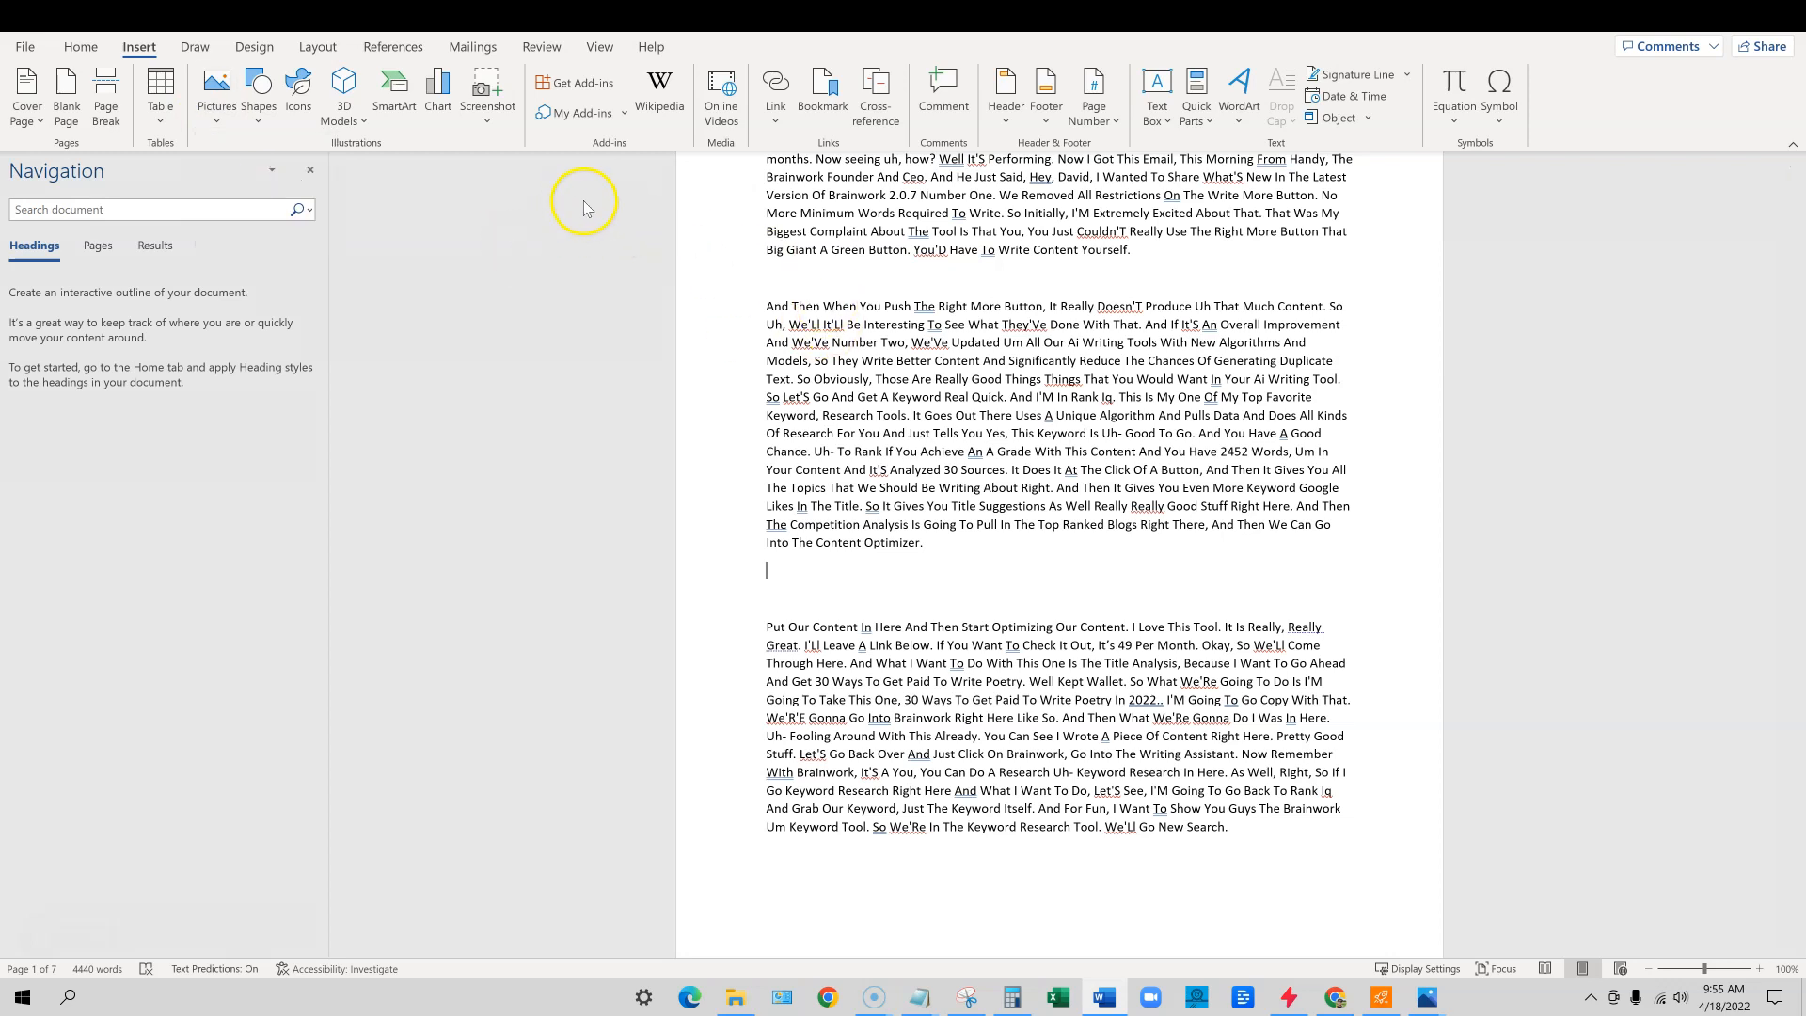
pyautogui.click(74, 149)
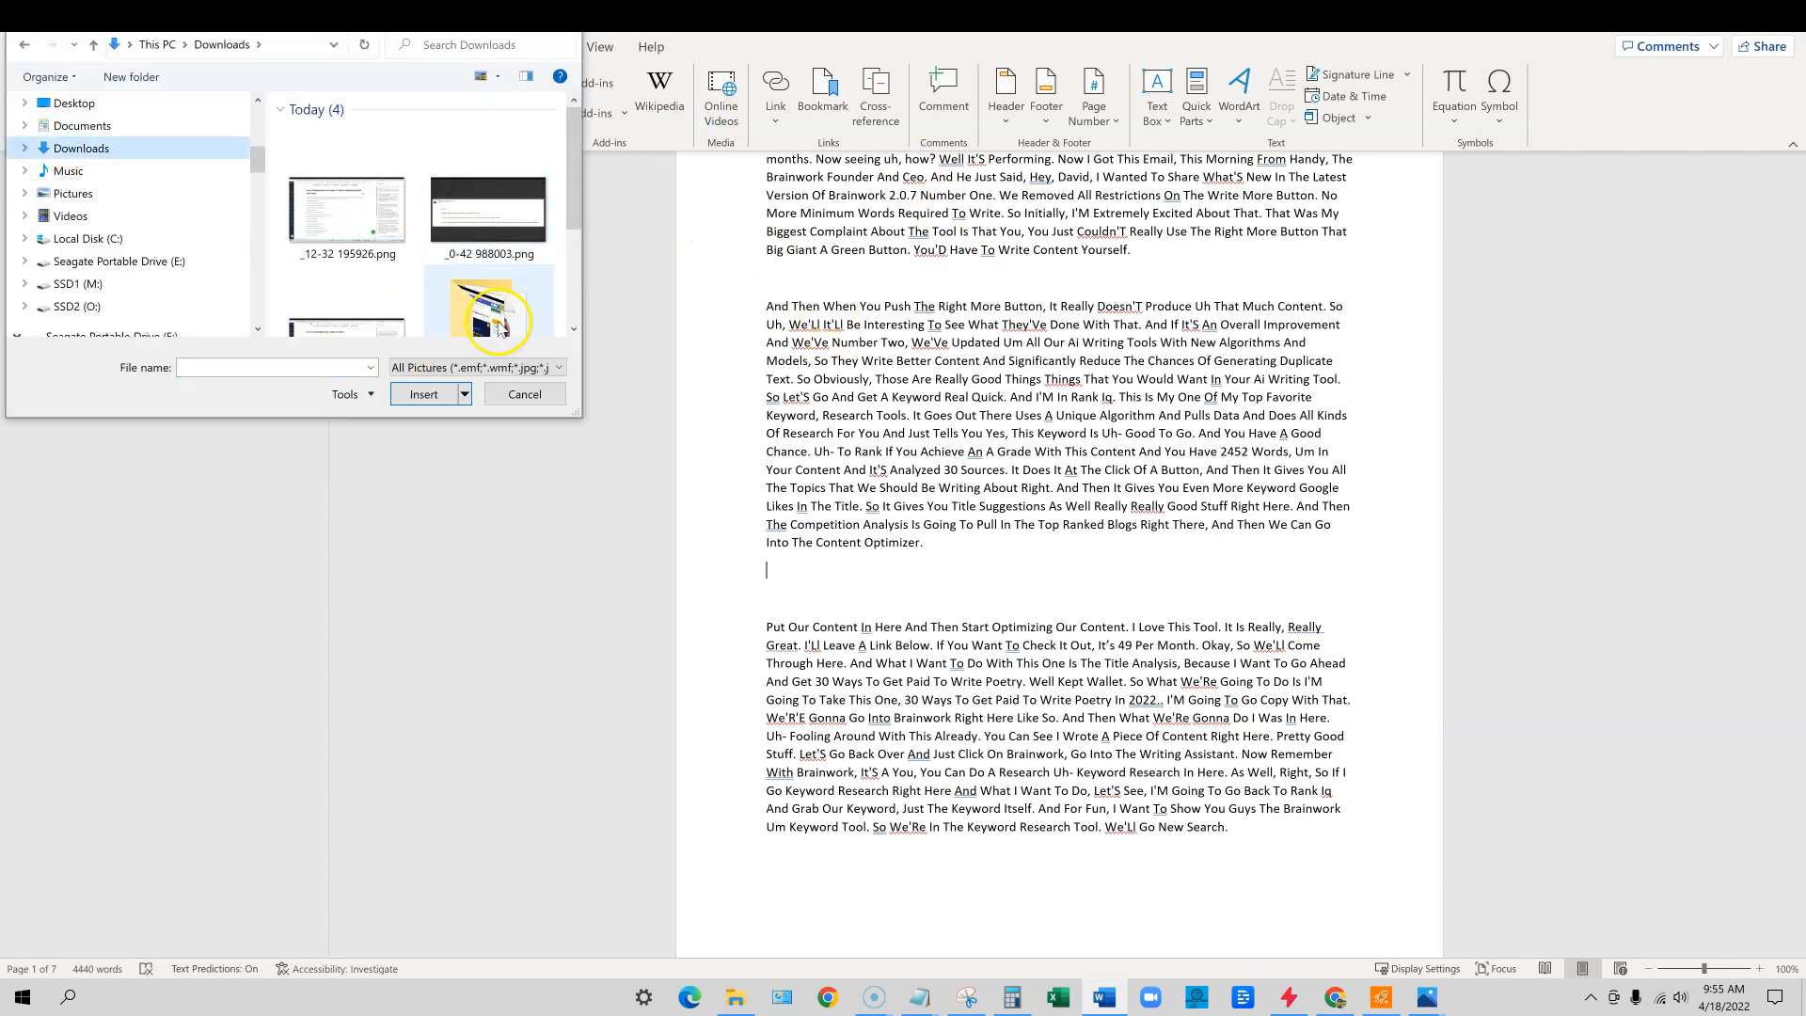
pyautogui.scroll(-1, 423, 235)
pyautogui.doubleClick(376, 296)
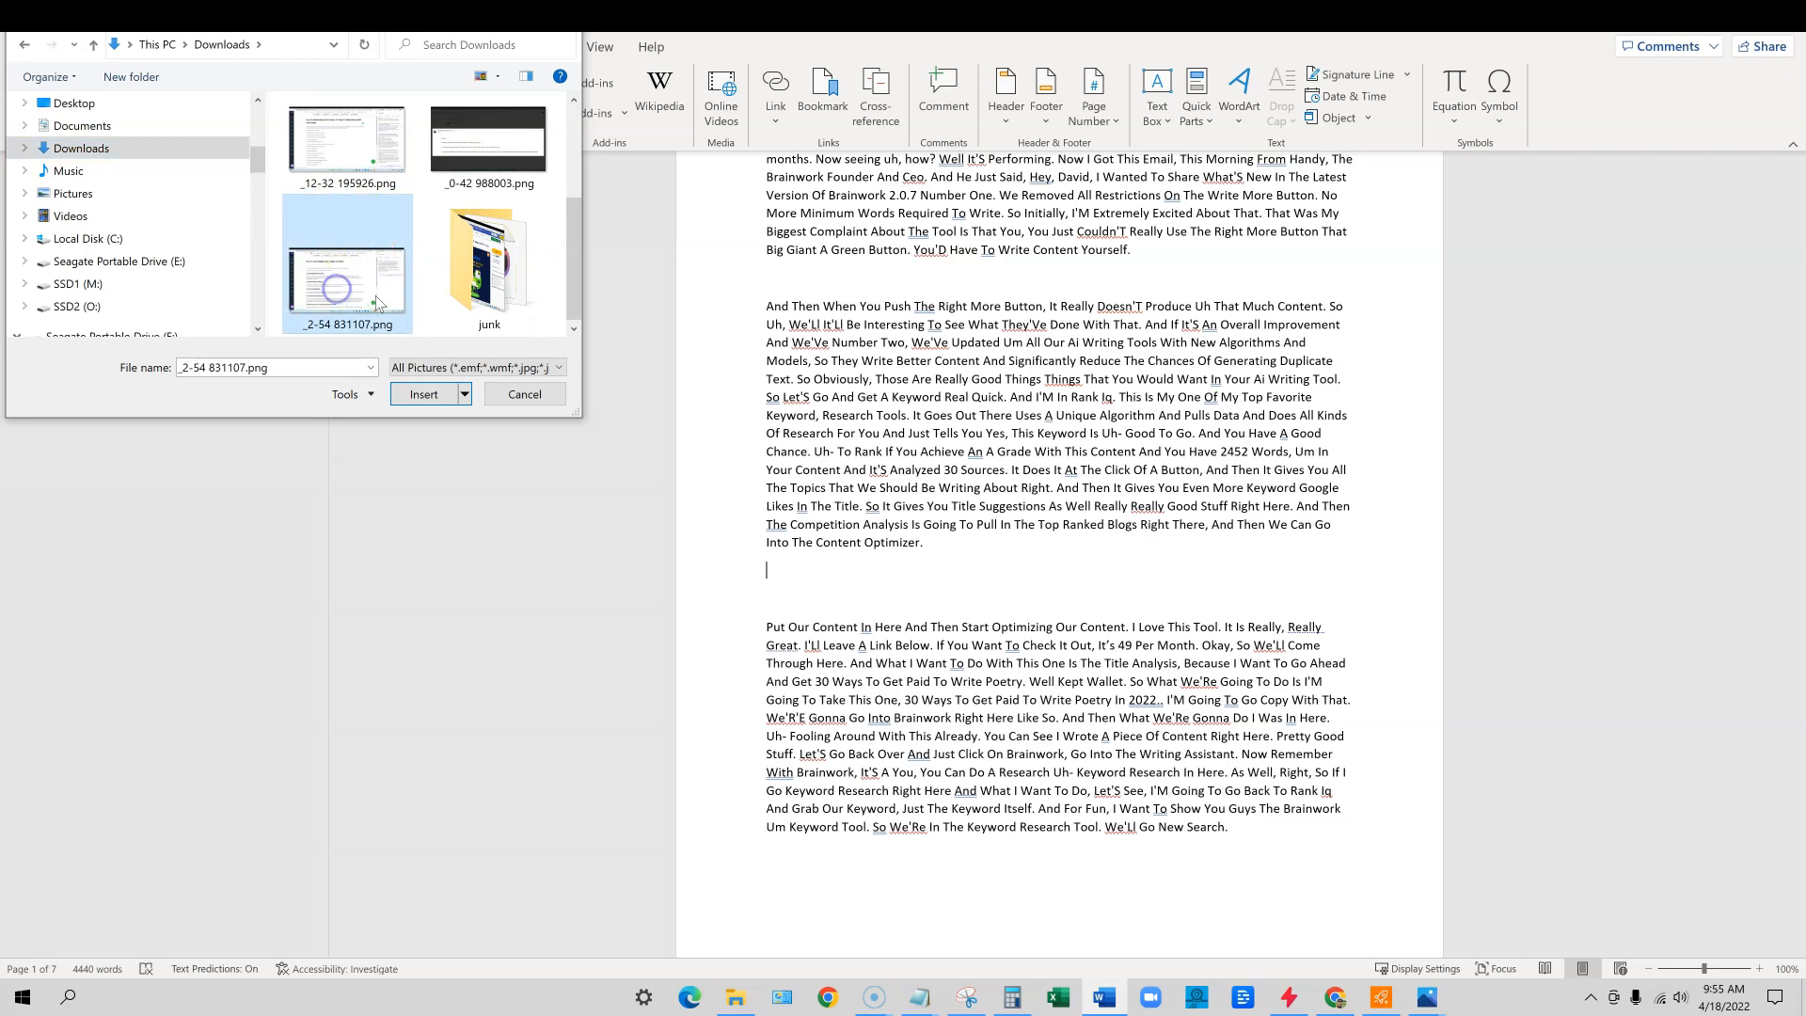
pyautogui.scroll(2, 1043, 562)
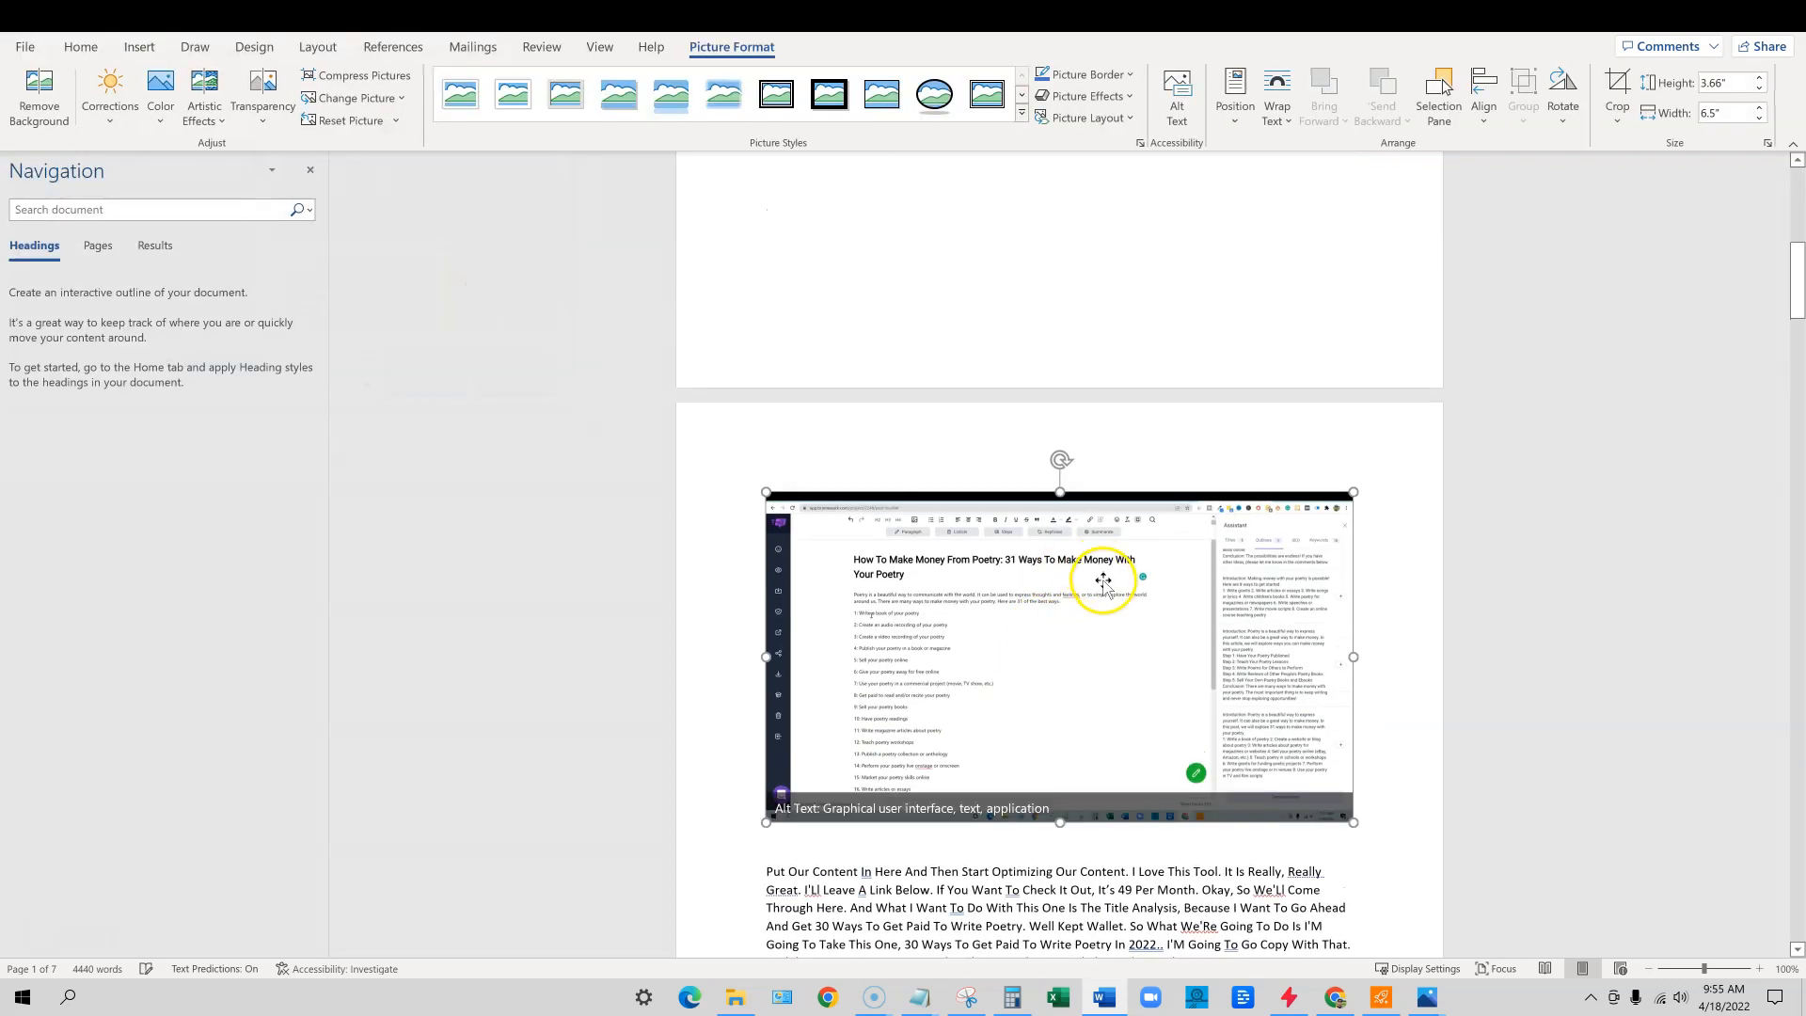
# - Insert the picture _2-54 831107.png from Downloads on the blank line before "I Think Brainwork Already Was Really"
pyautogui.scroll(-8, 1104, 598)
pyautogui.moveTo(1797, 315); pyautogui.dragTo(1776, 790)
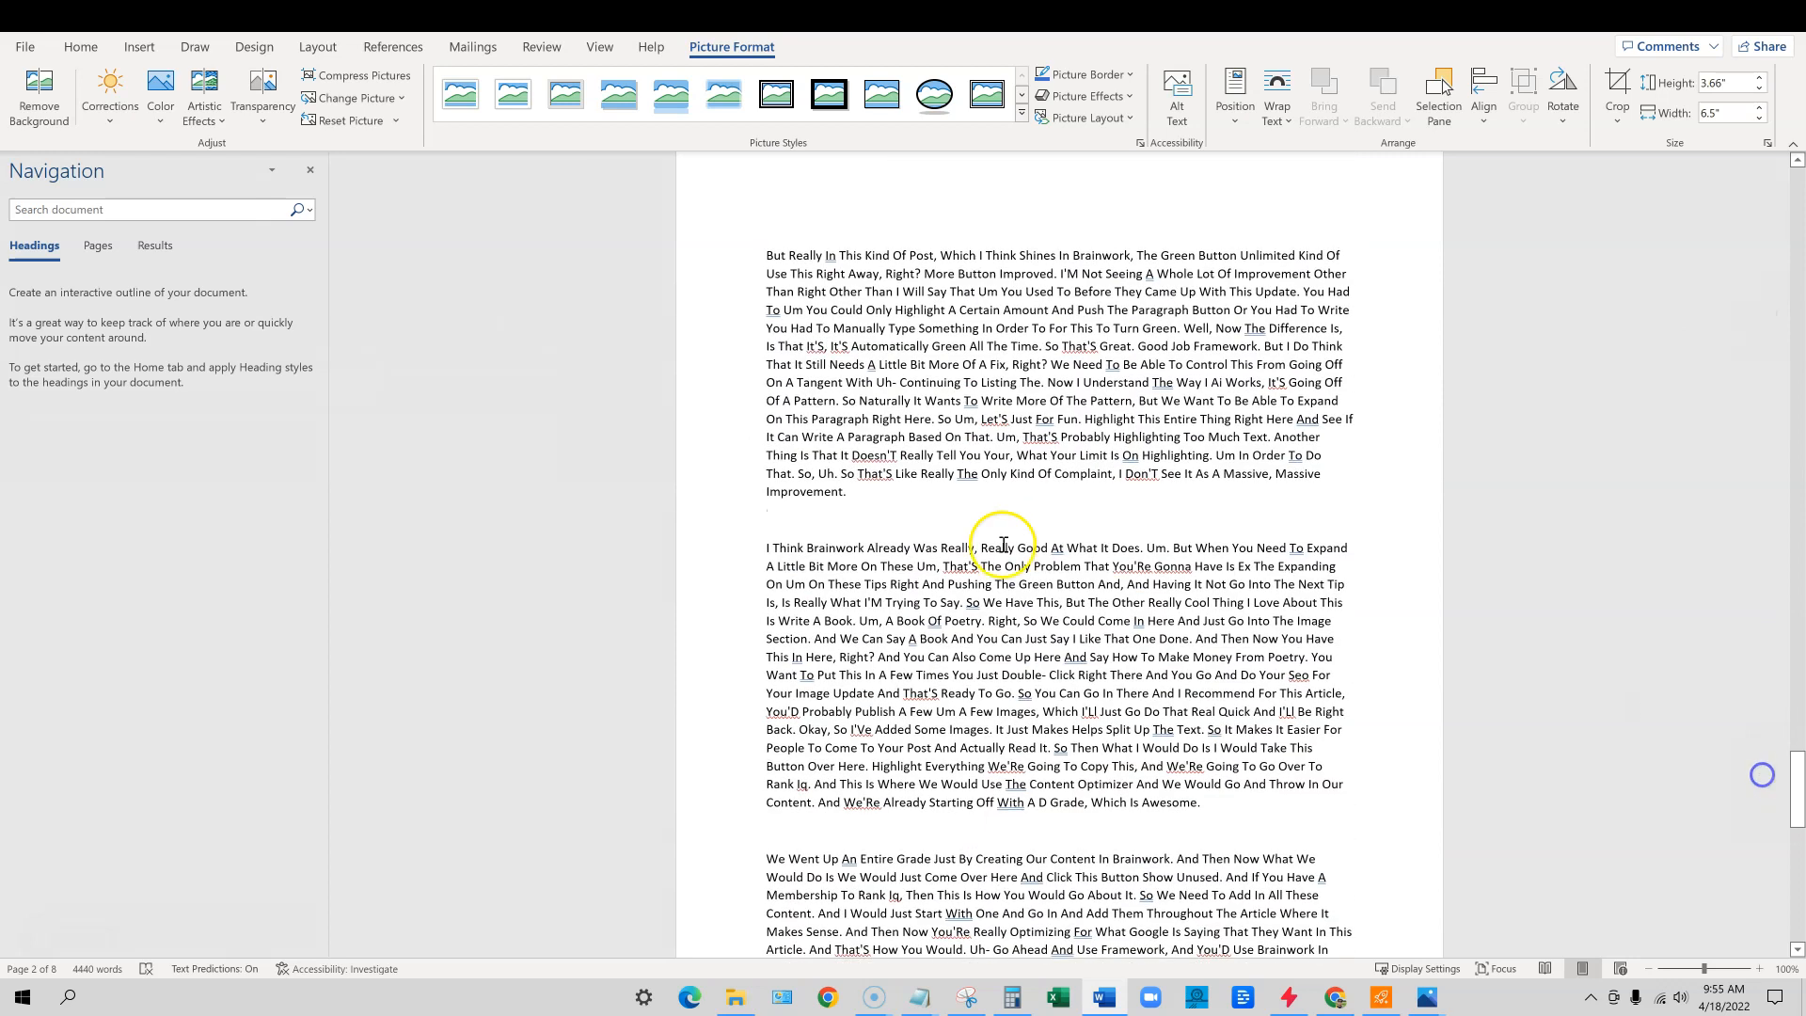
pyautogui.click(826, 516)
pyautogui.click(140, 46)
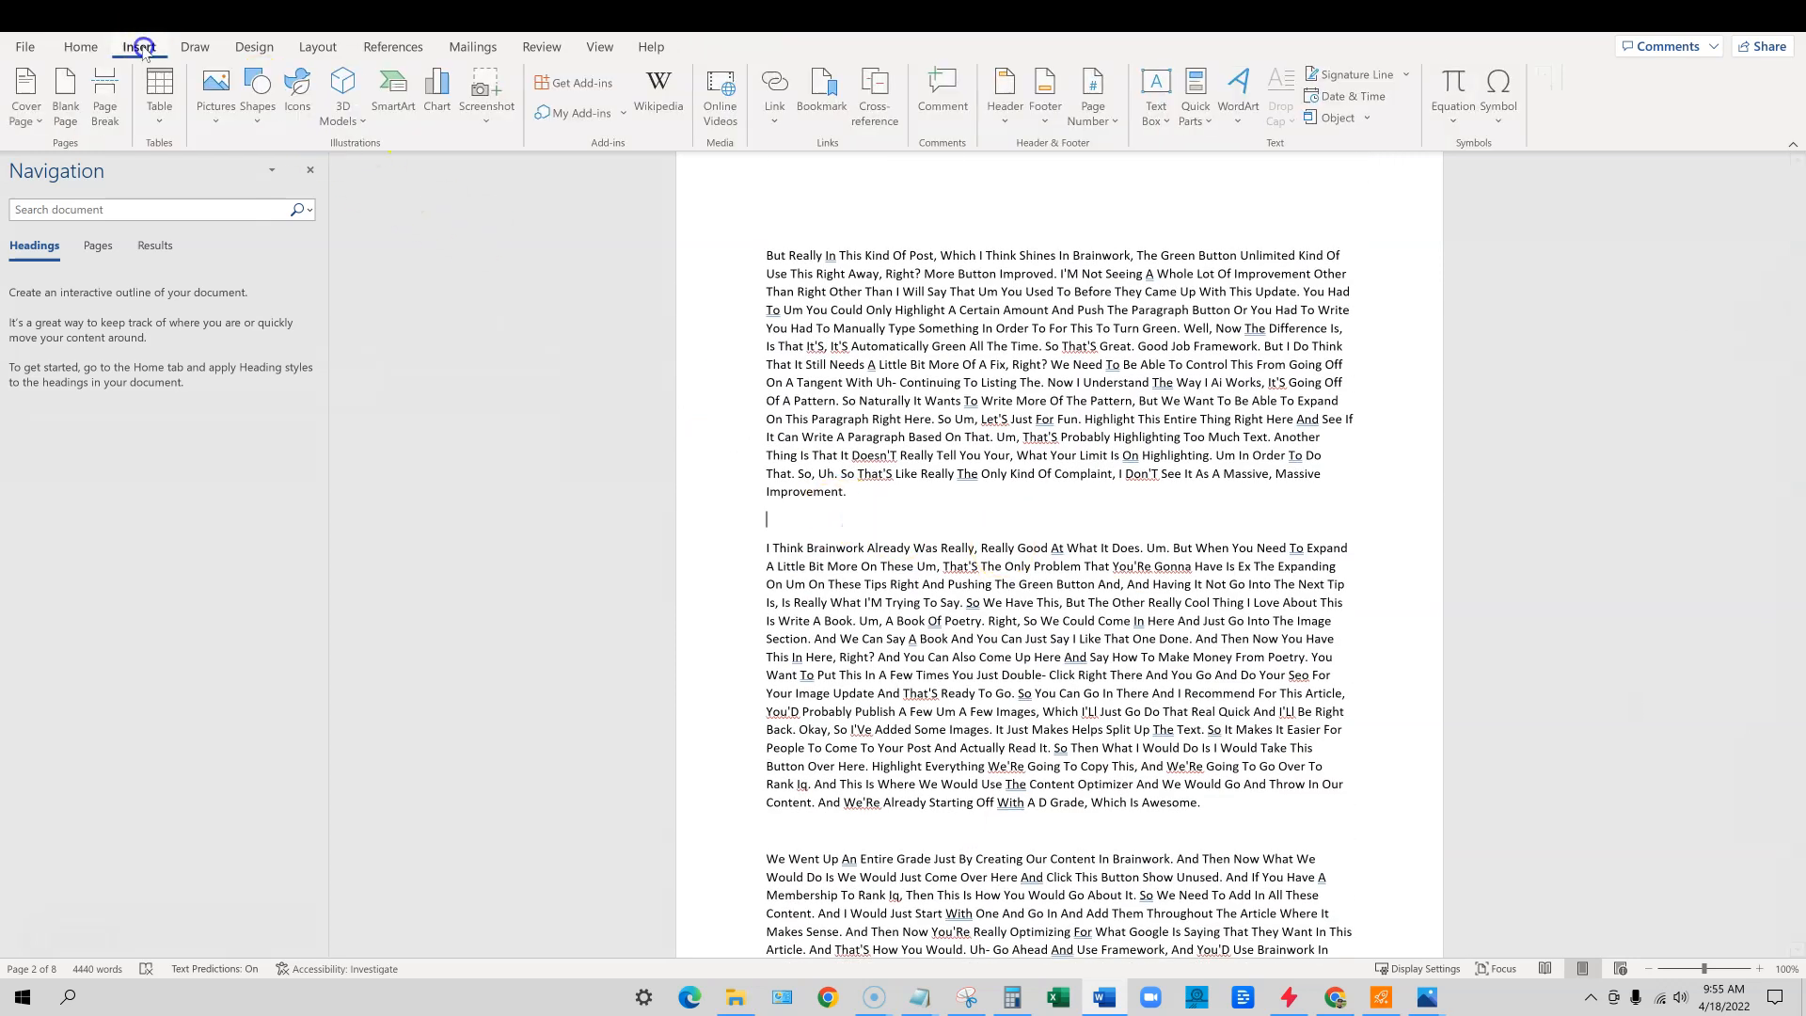
pyautogui.click(214, 115)
pyautogui.click(249, 167)
pyautogui.click(351, 282)
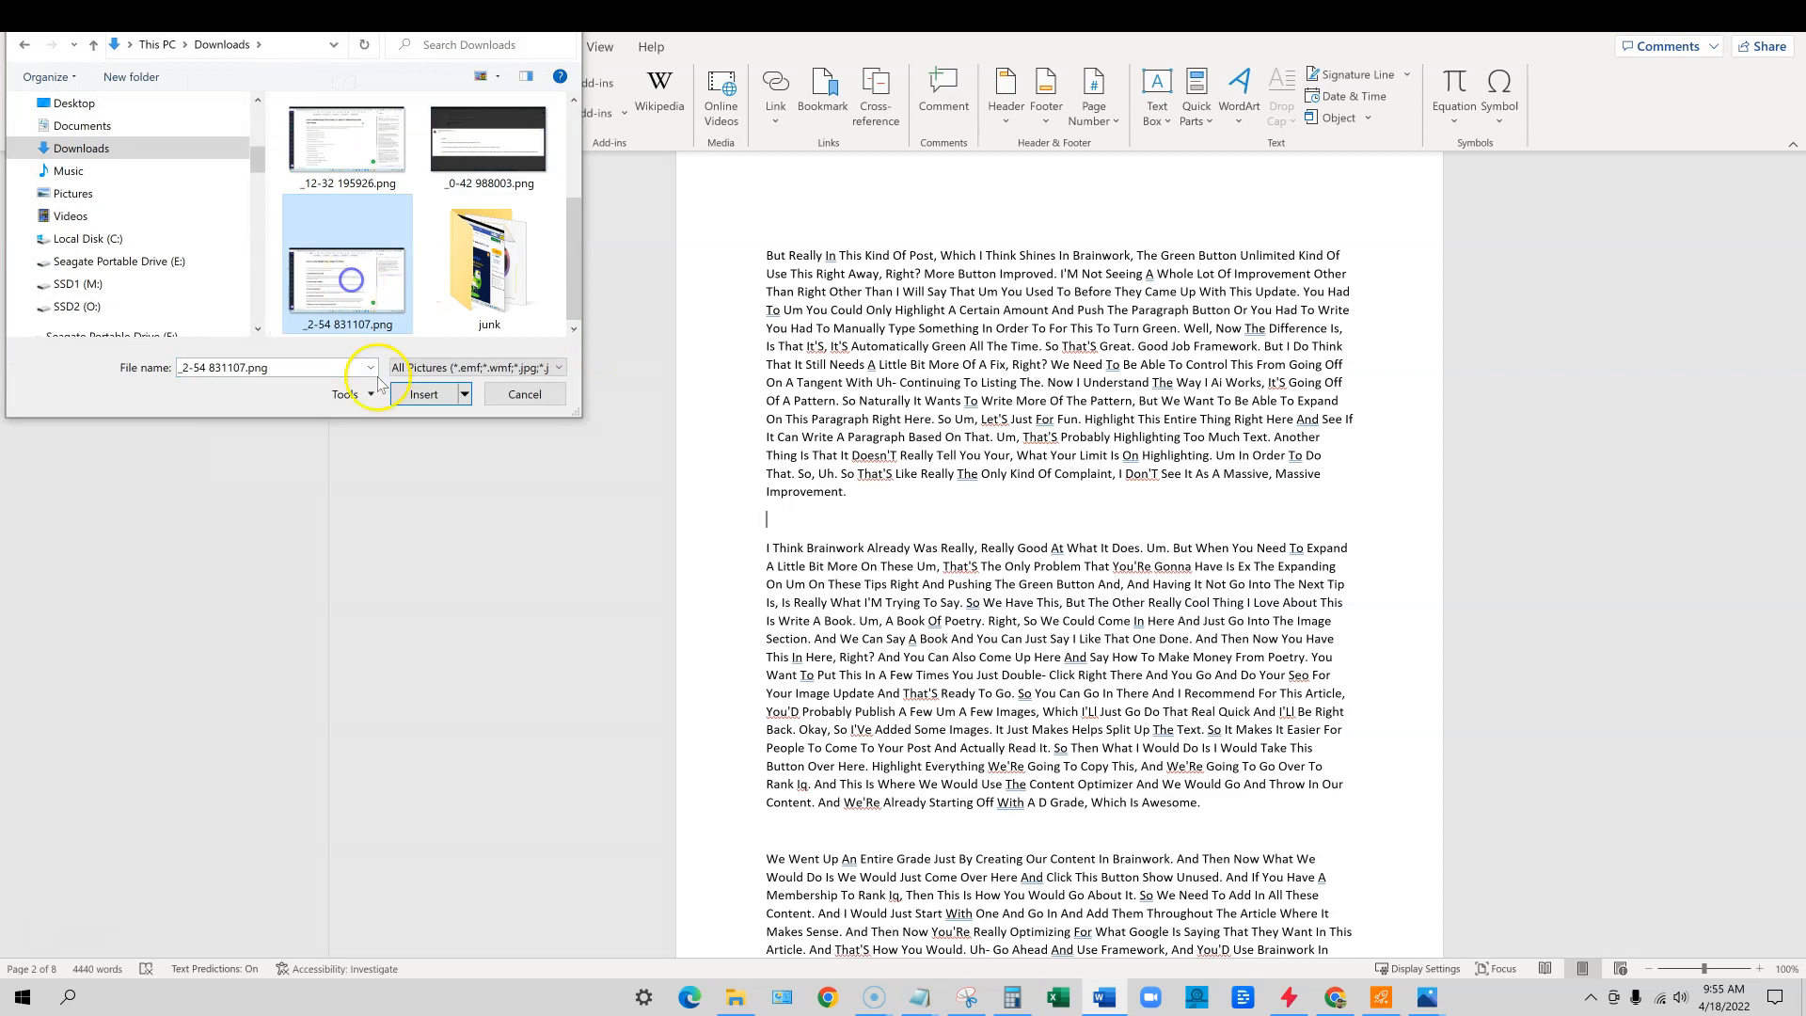
pyautogui.click(414, 395)
pyautogui.click(1347, 365)
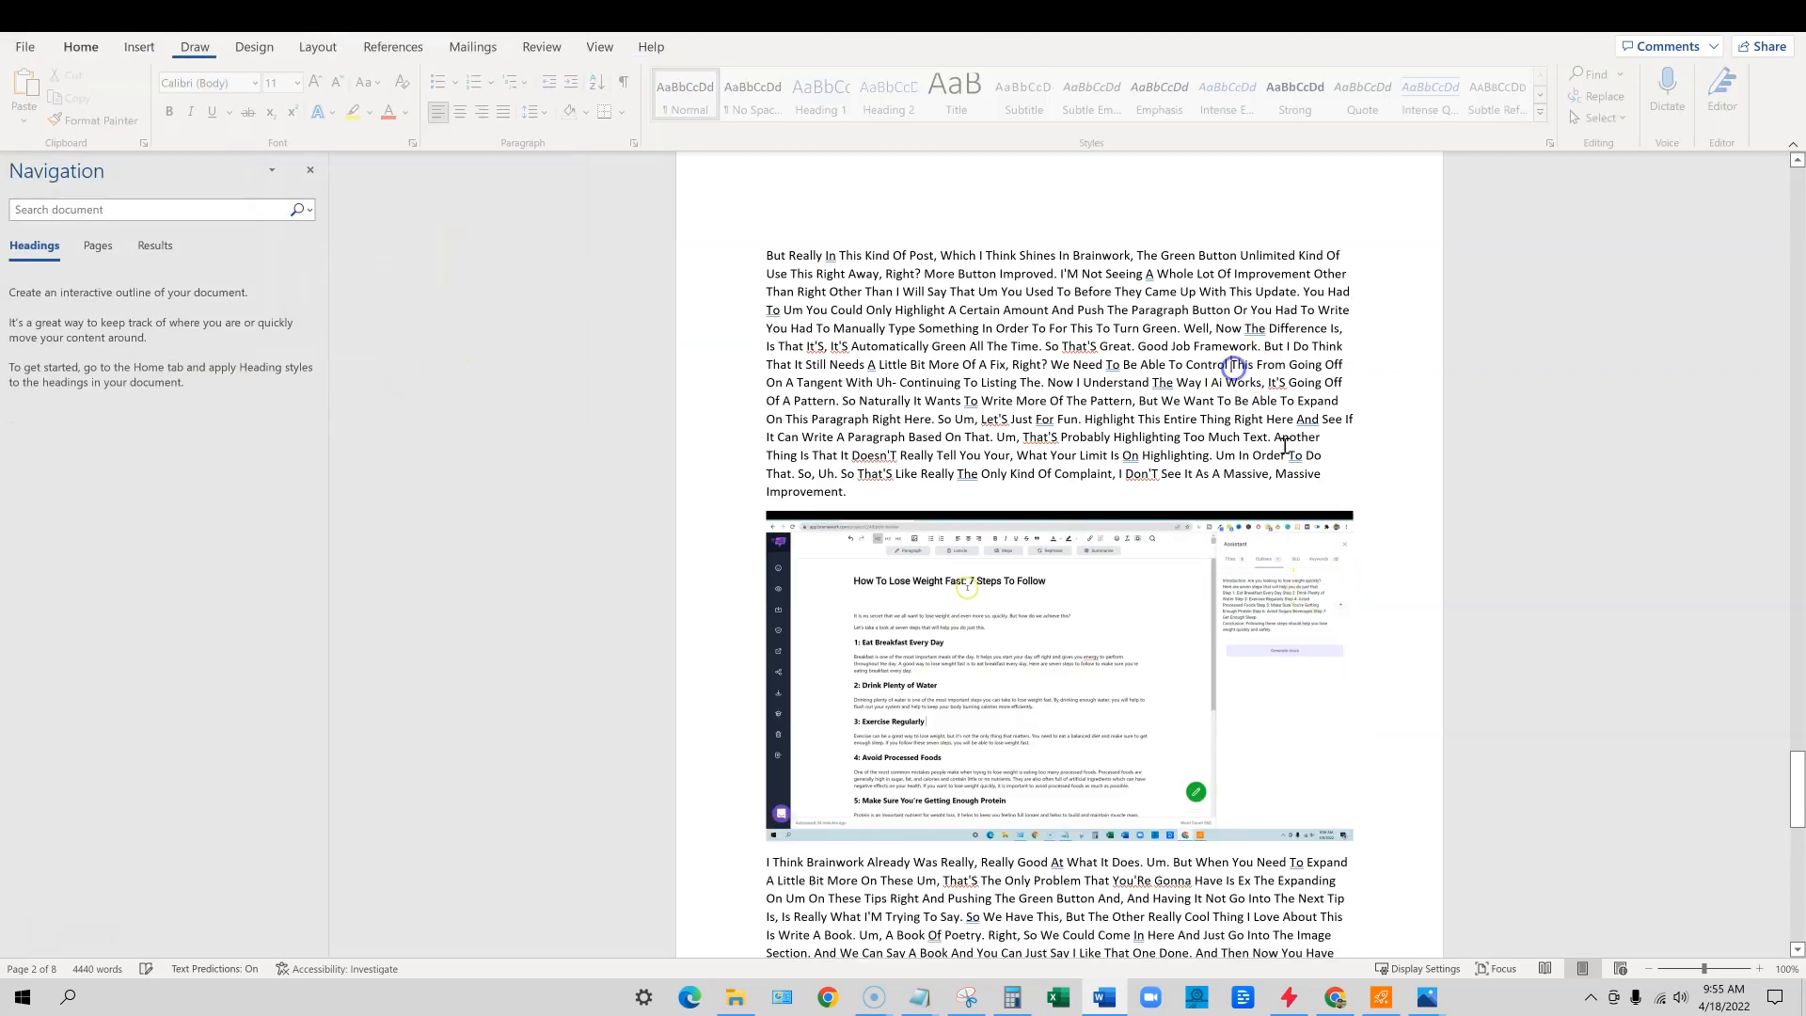
# - Look through the transcript document and check how the text and inserted images are laid out
pyautogui.scroll(-4, 1296, 712)
pyautogui.scroll(-3, 1295, 705)
pyautogui.scroll(12, 1291, 678)
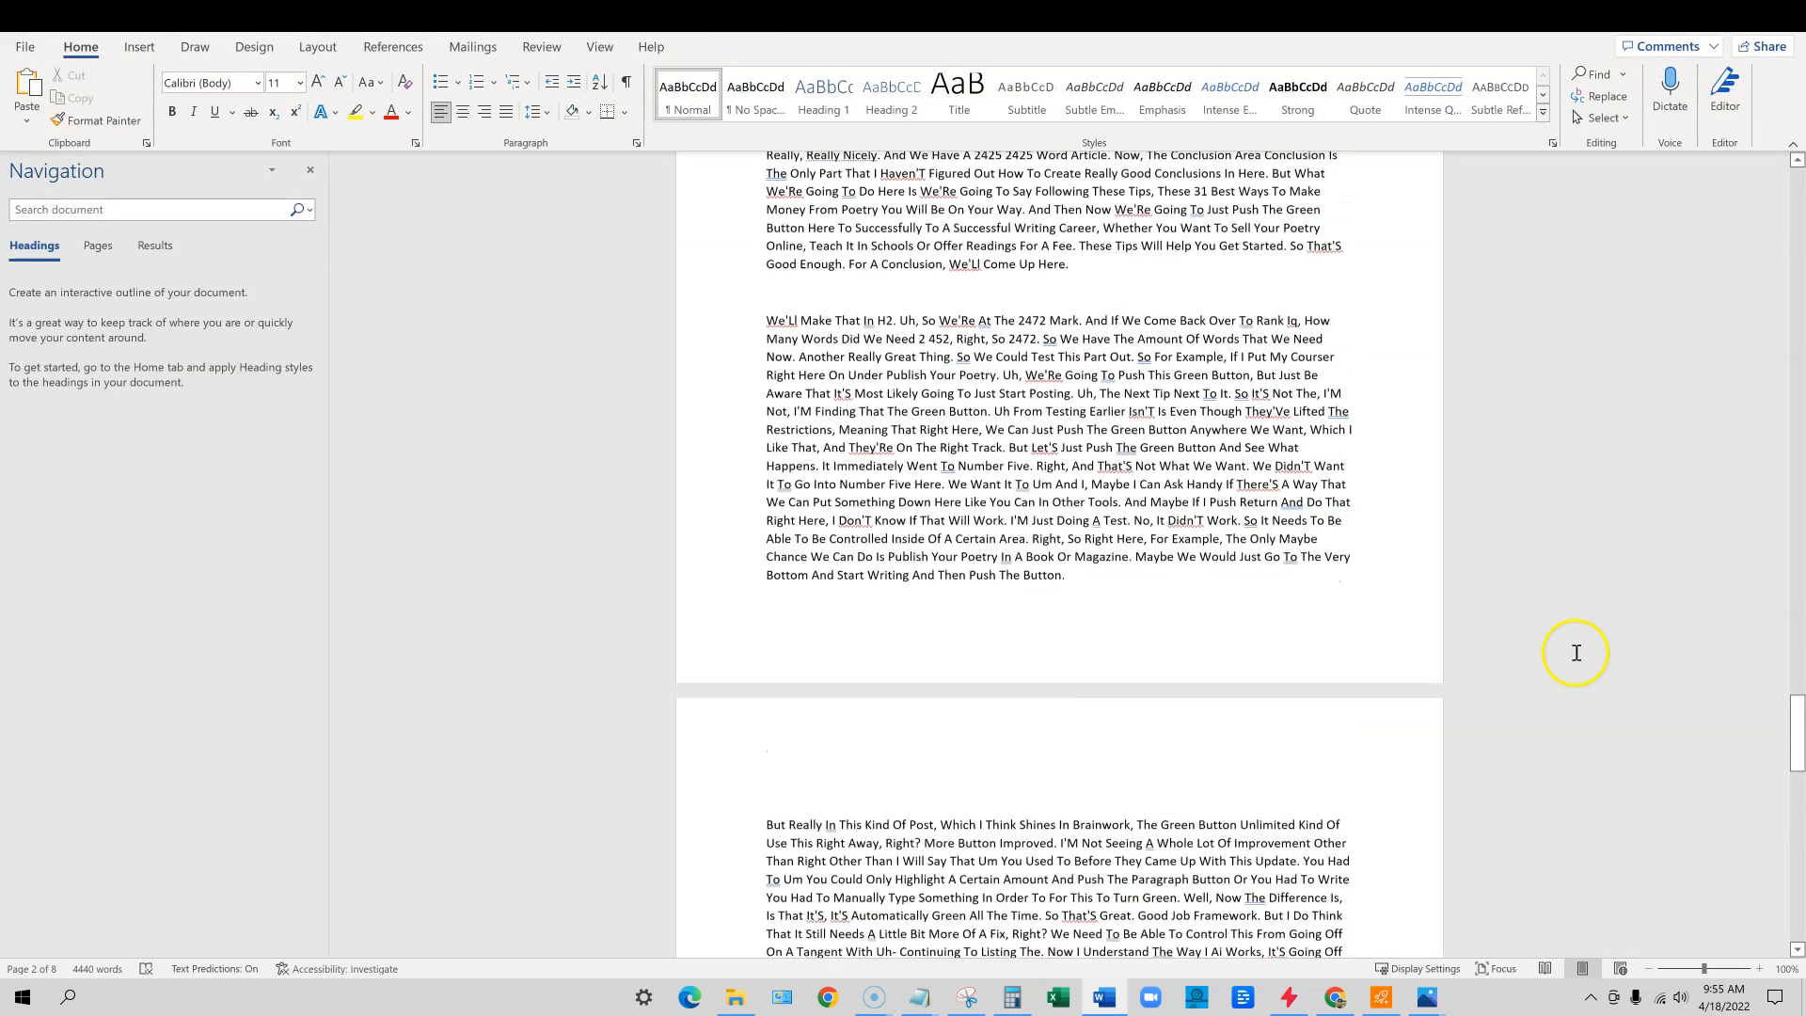
pyautogui.moveTo(1796, 732); pyautogui.dragTo(1784, 199)
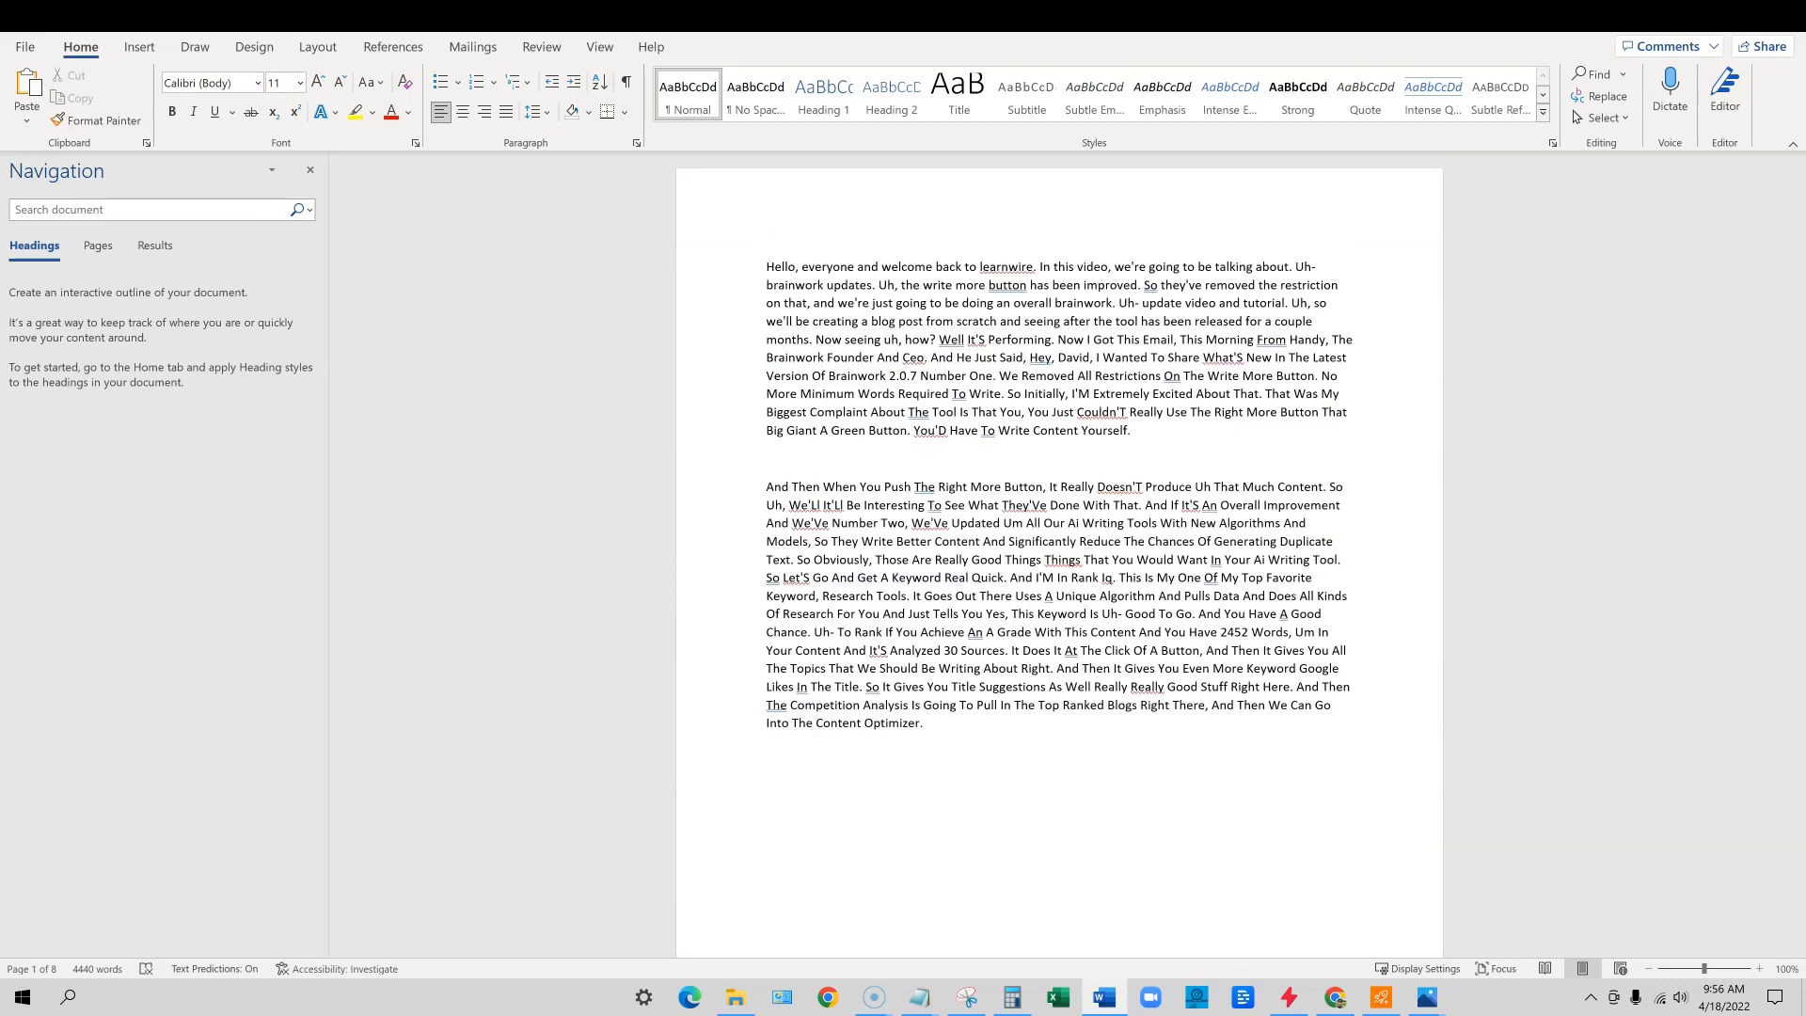
pyautogui.scroll(-15, 1282, 436)
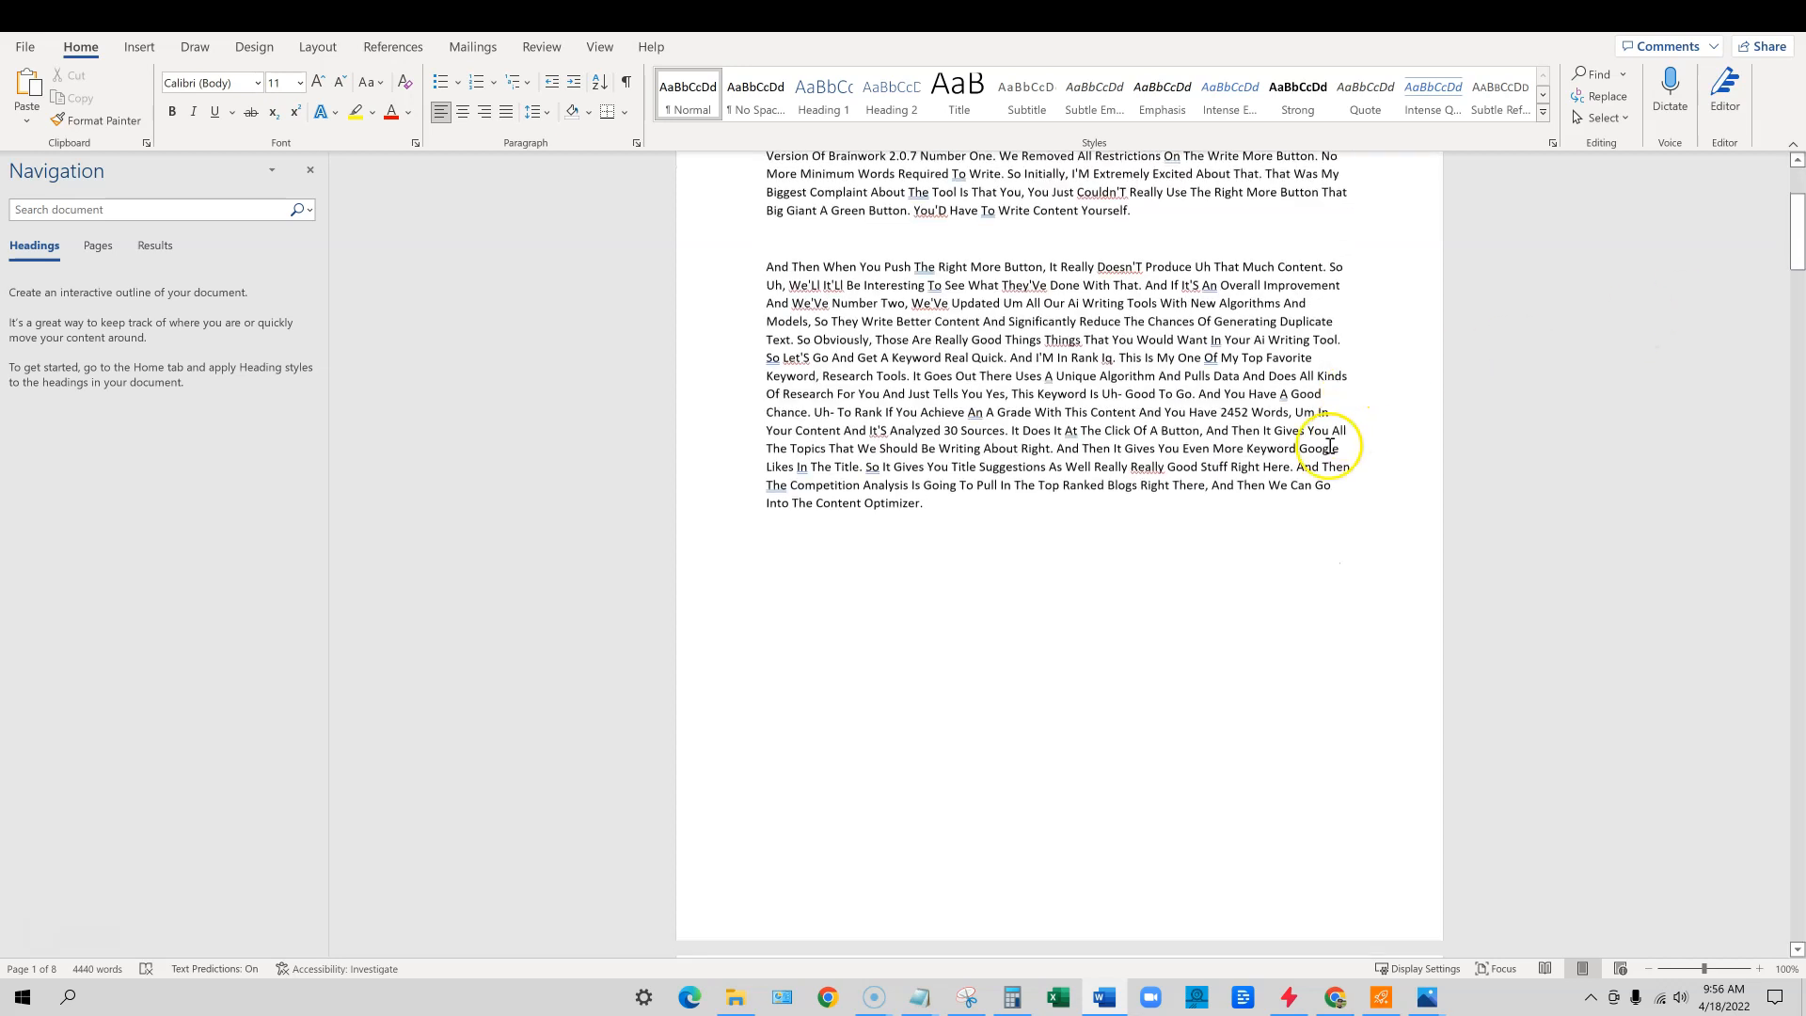
pyautogui.scroll(-10, 1113, 640)
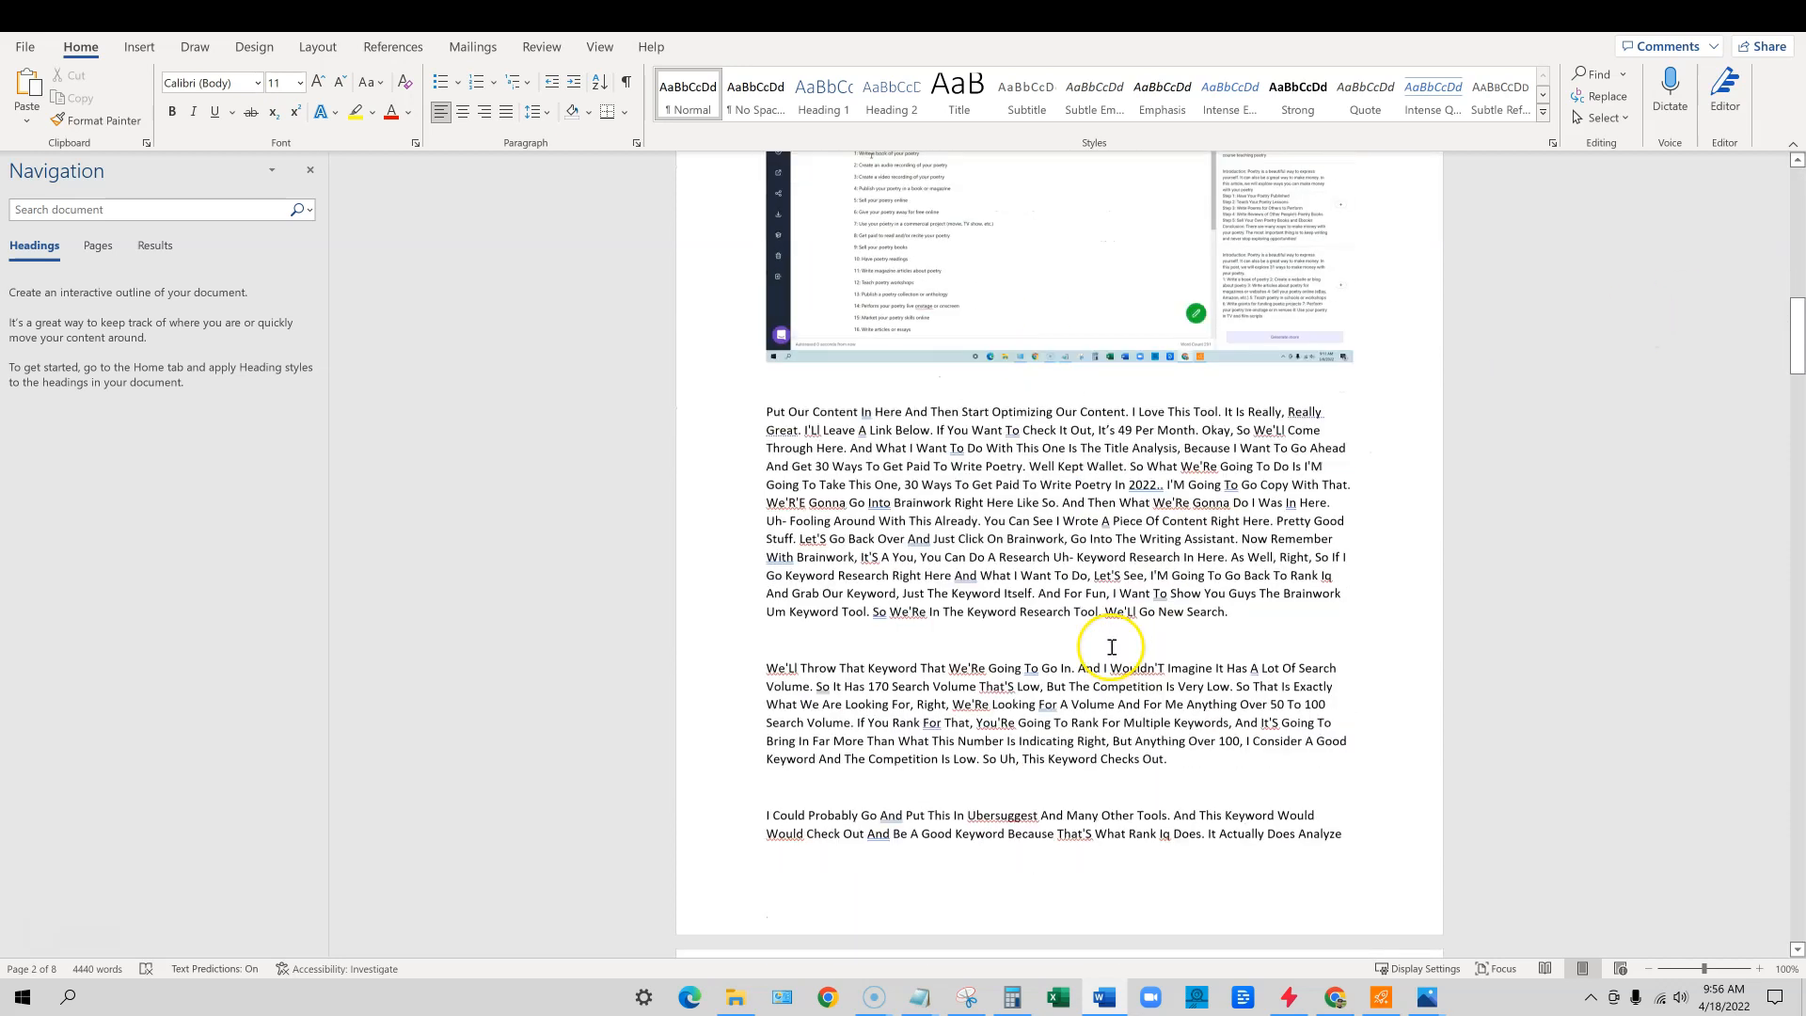
# - Switch to the browser's PCS TubeGrowth sales page and view its yearly and monthly pricing options
pyautogui.click(1712, 24)
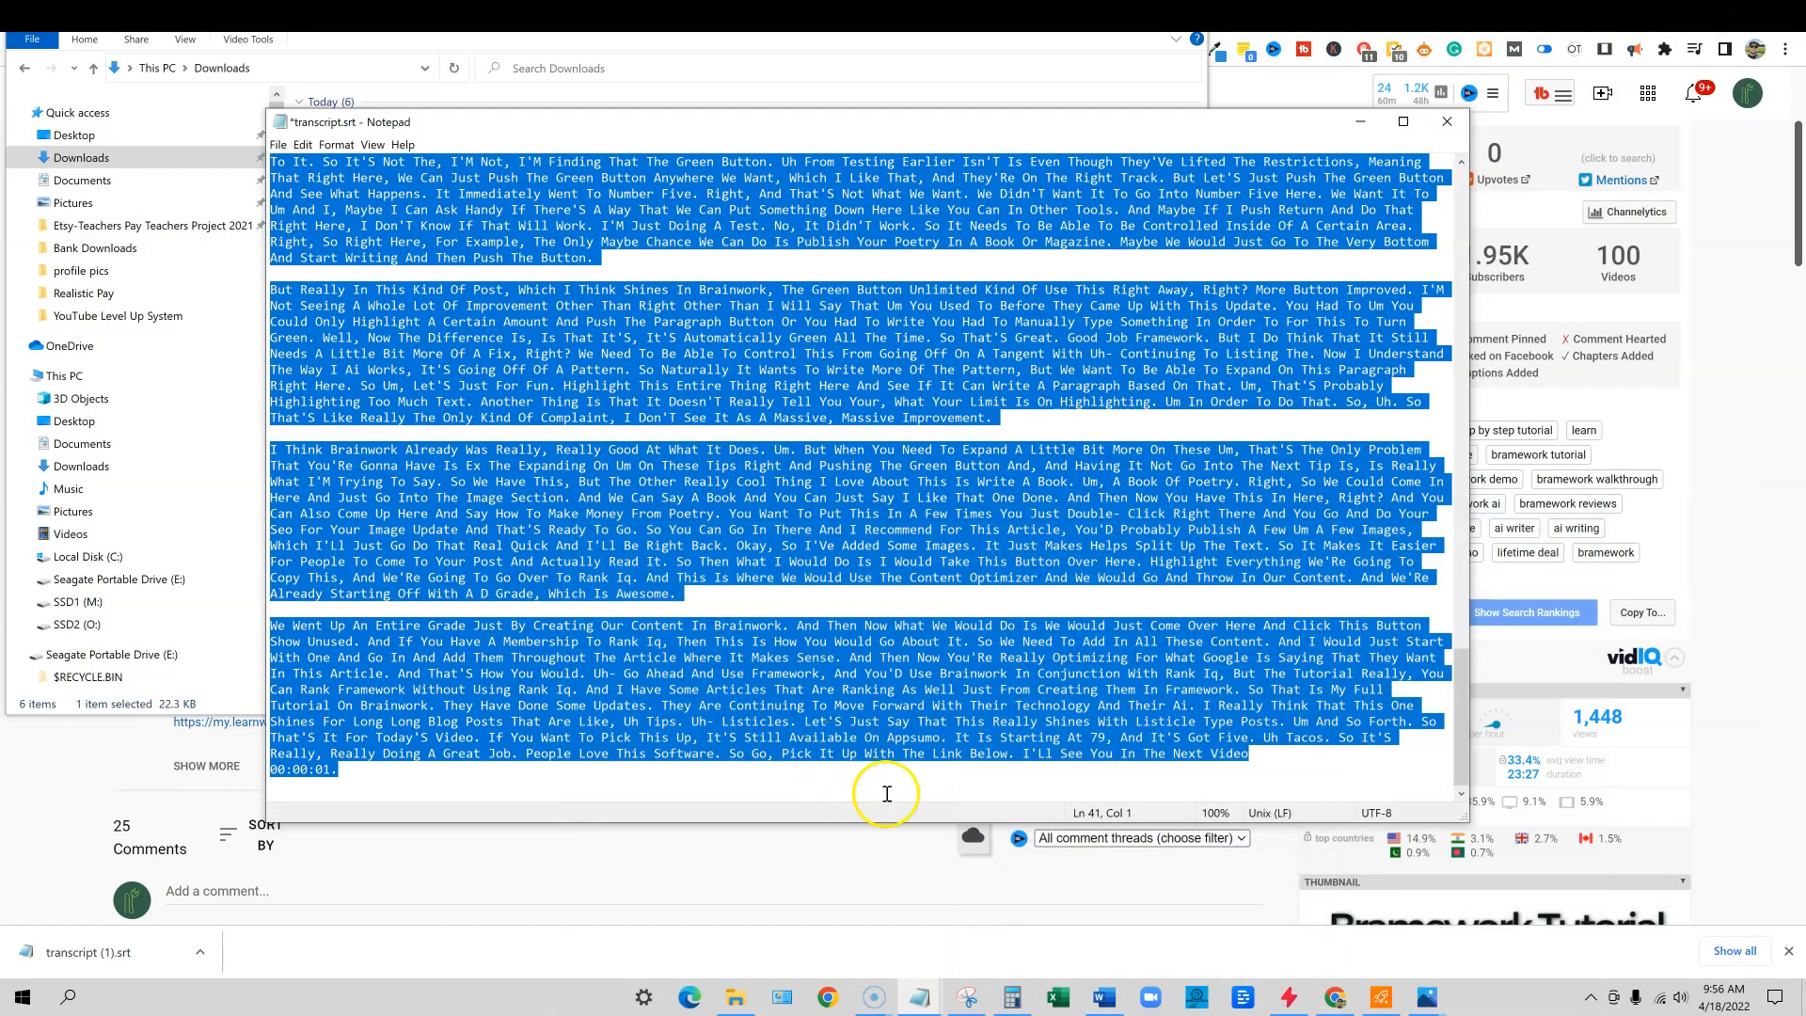
pyautogui.click(1618, 156)
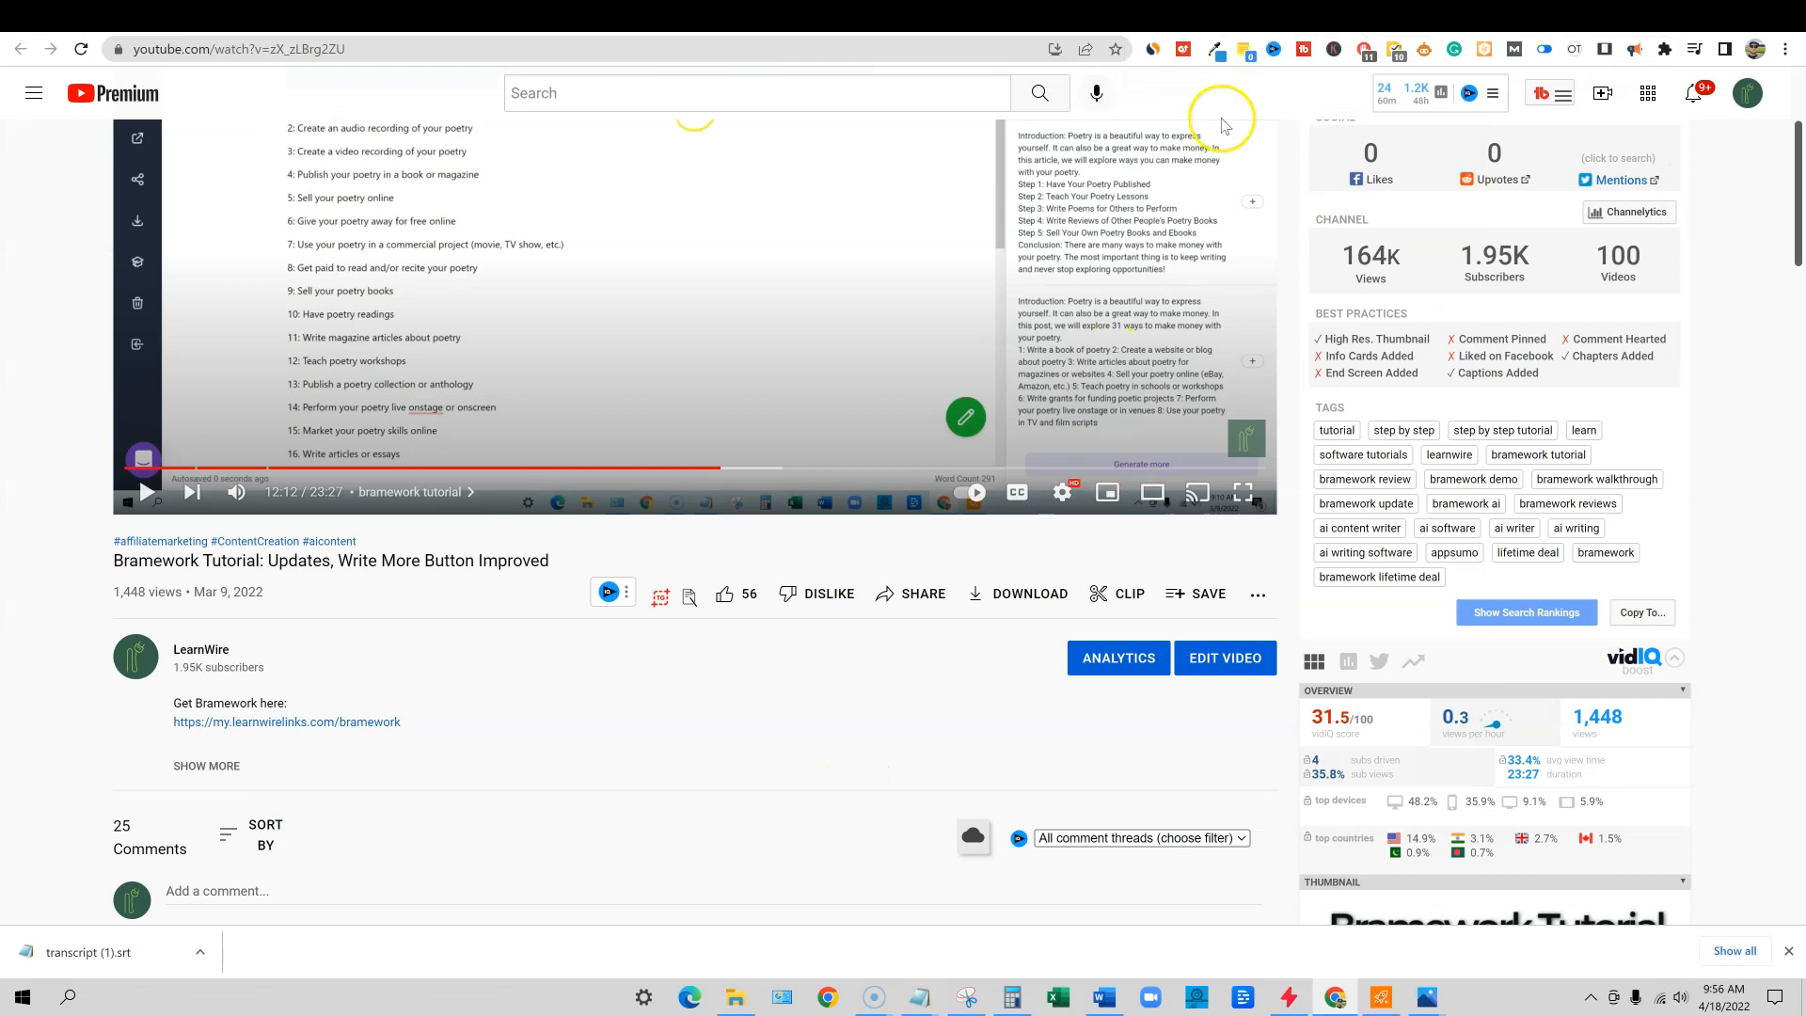
pyautogui.click(1209, 19)
pyautogui.scroll(-5, 1214, 668)
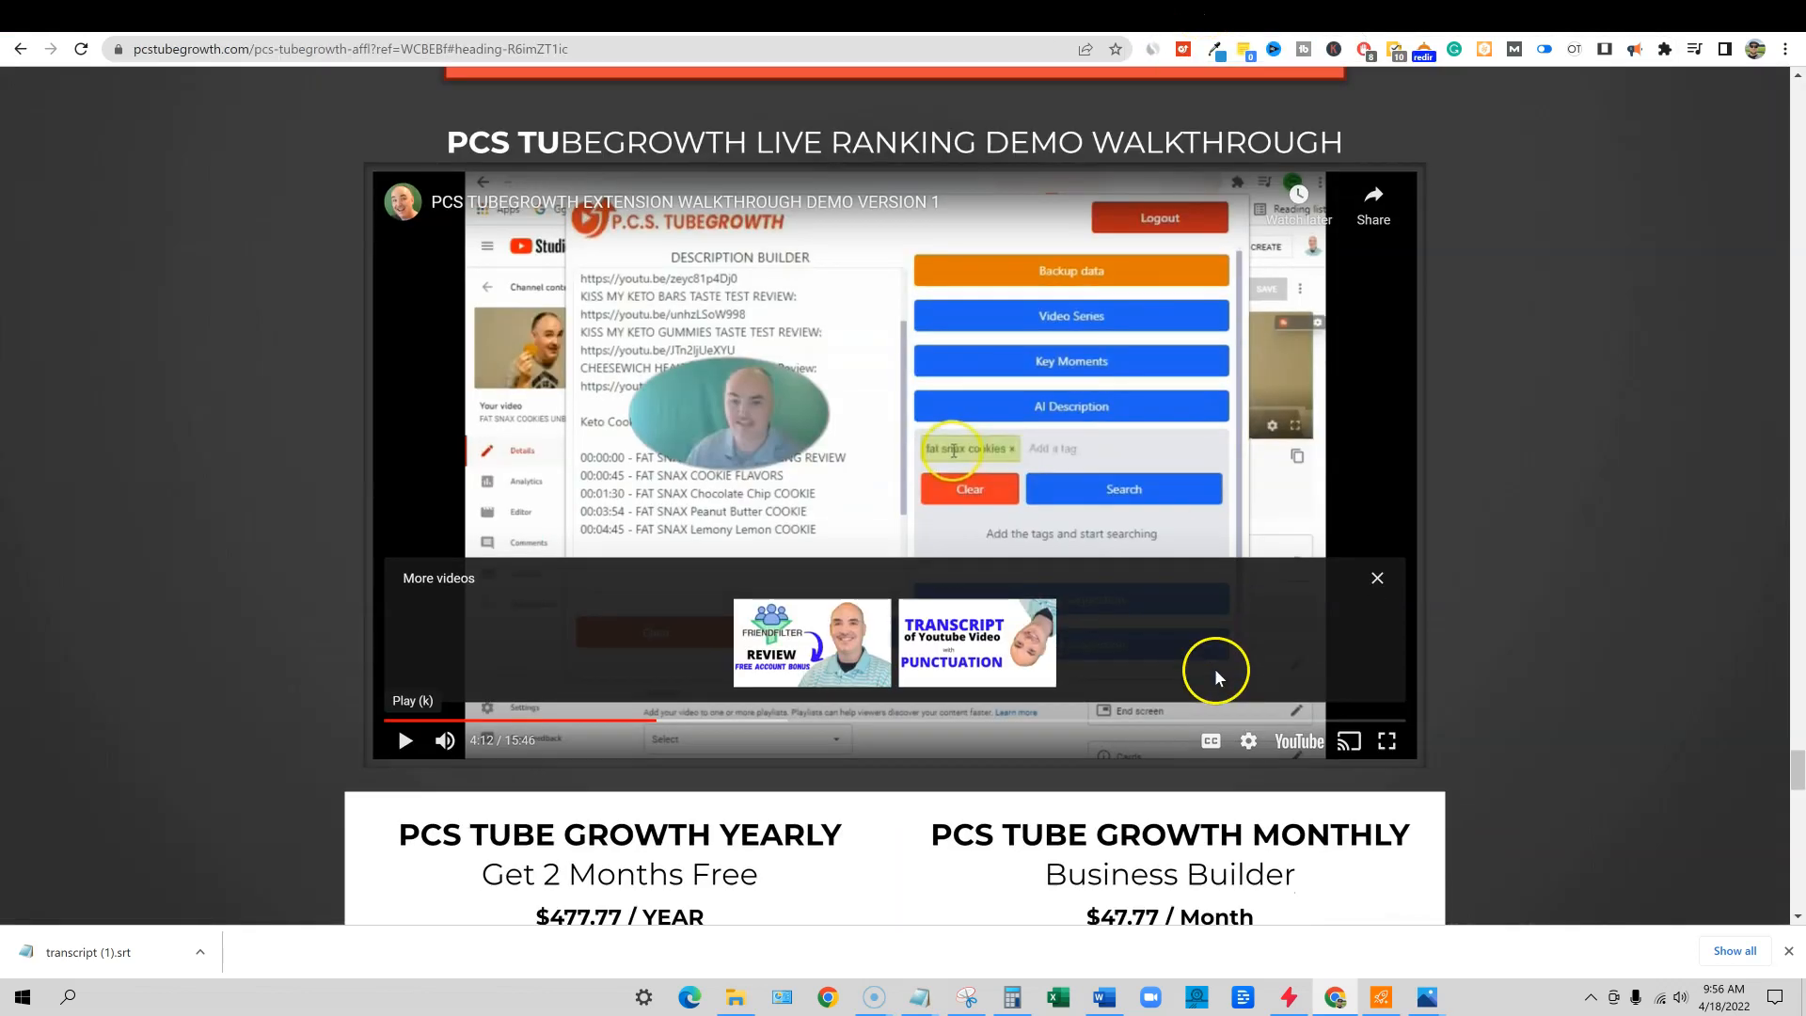
pyautogui.scroll(1, 1223, 658)
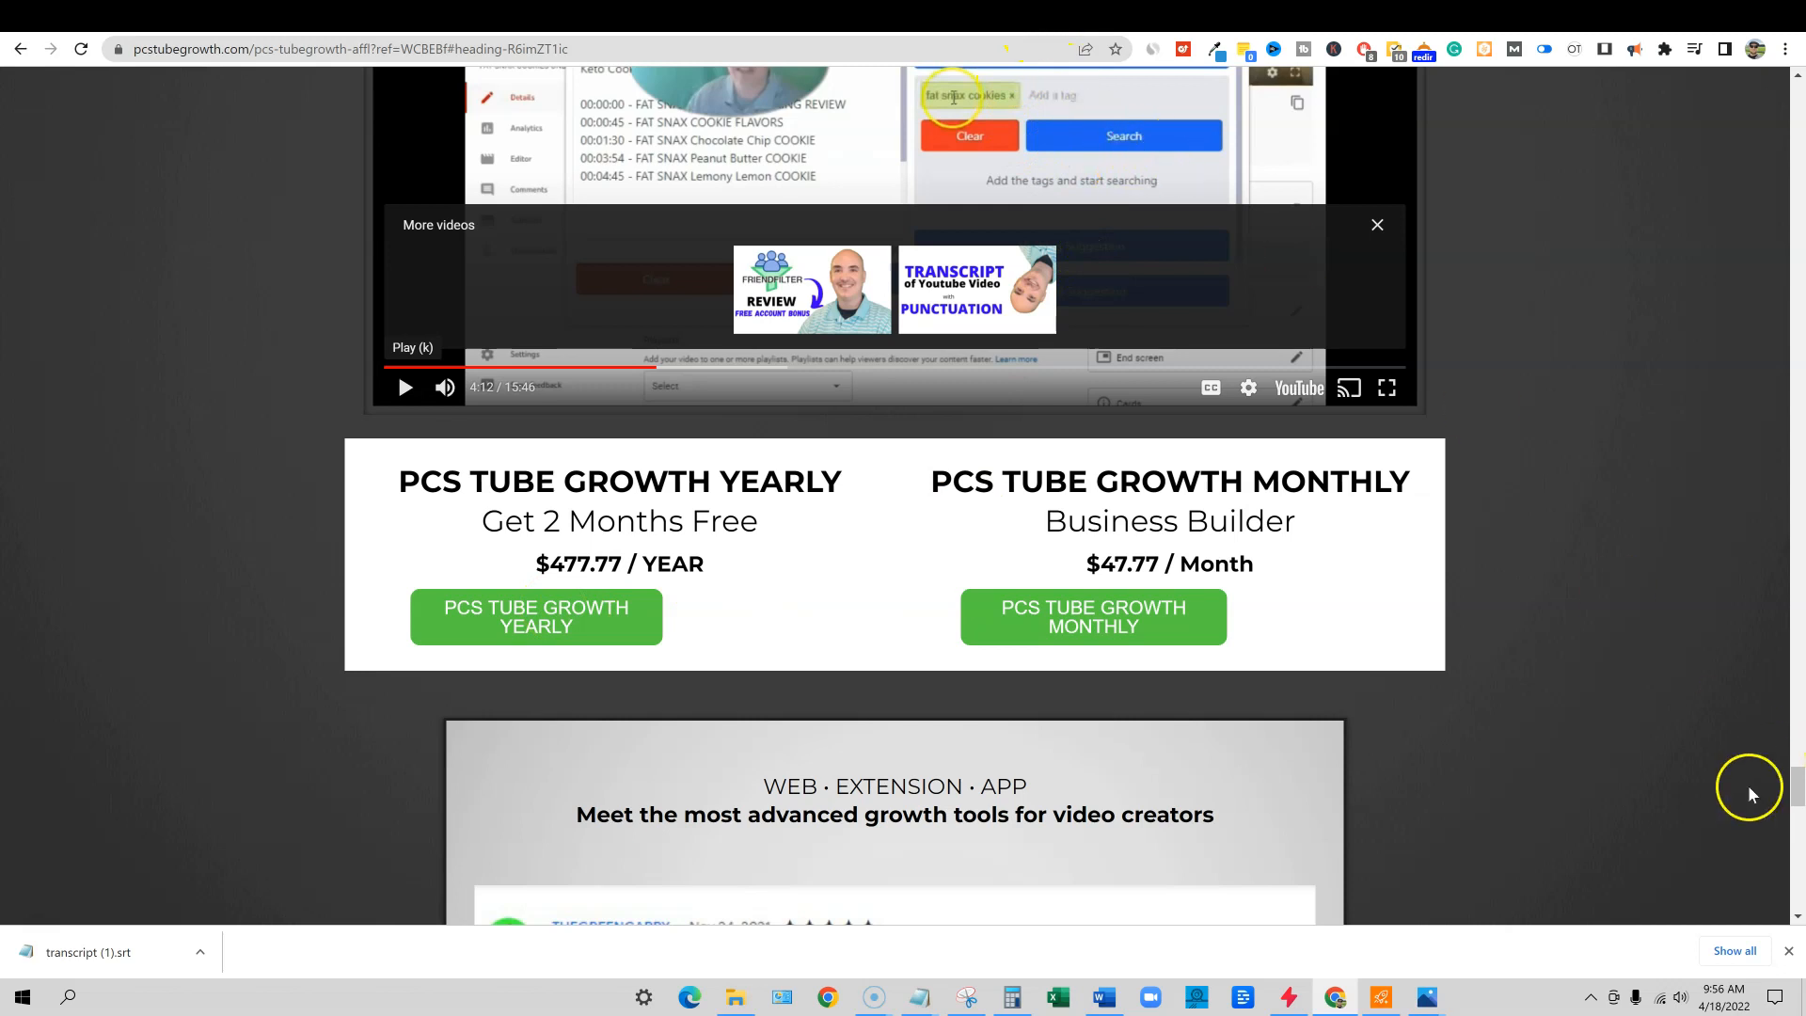
pyautogui.click(1725, 997)
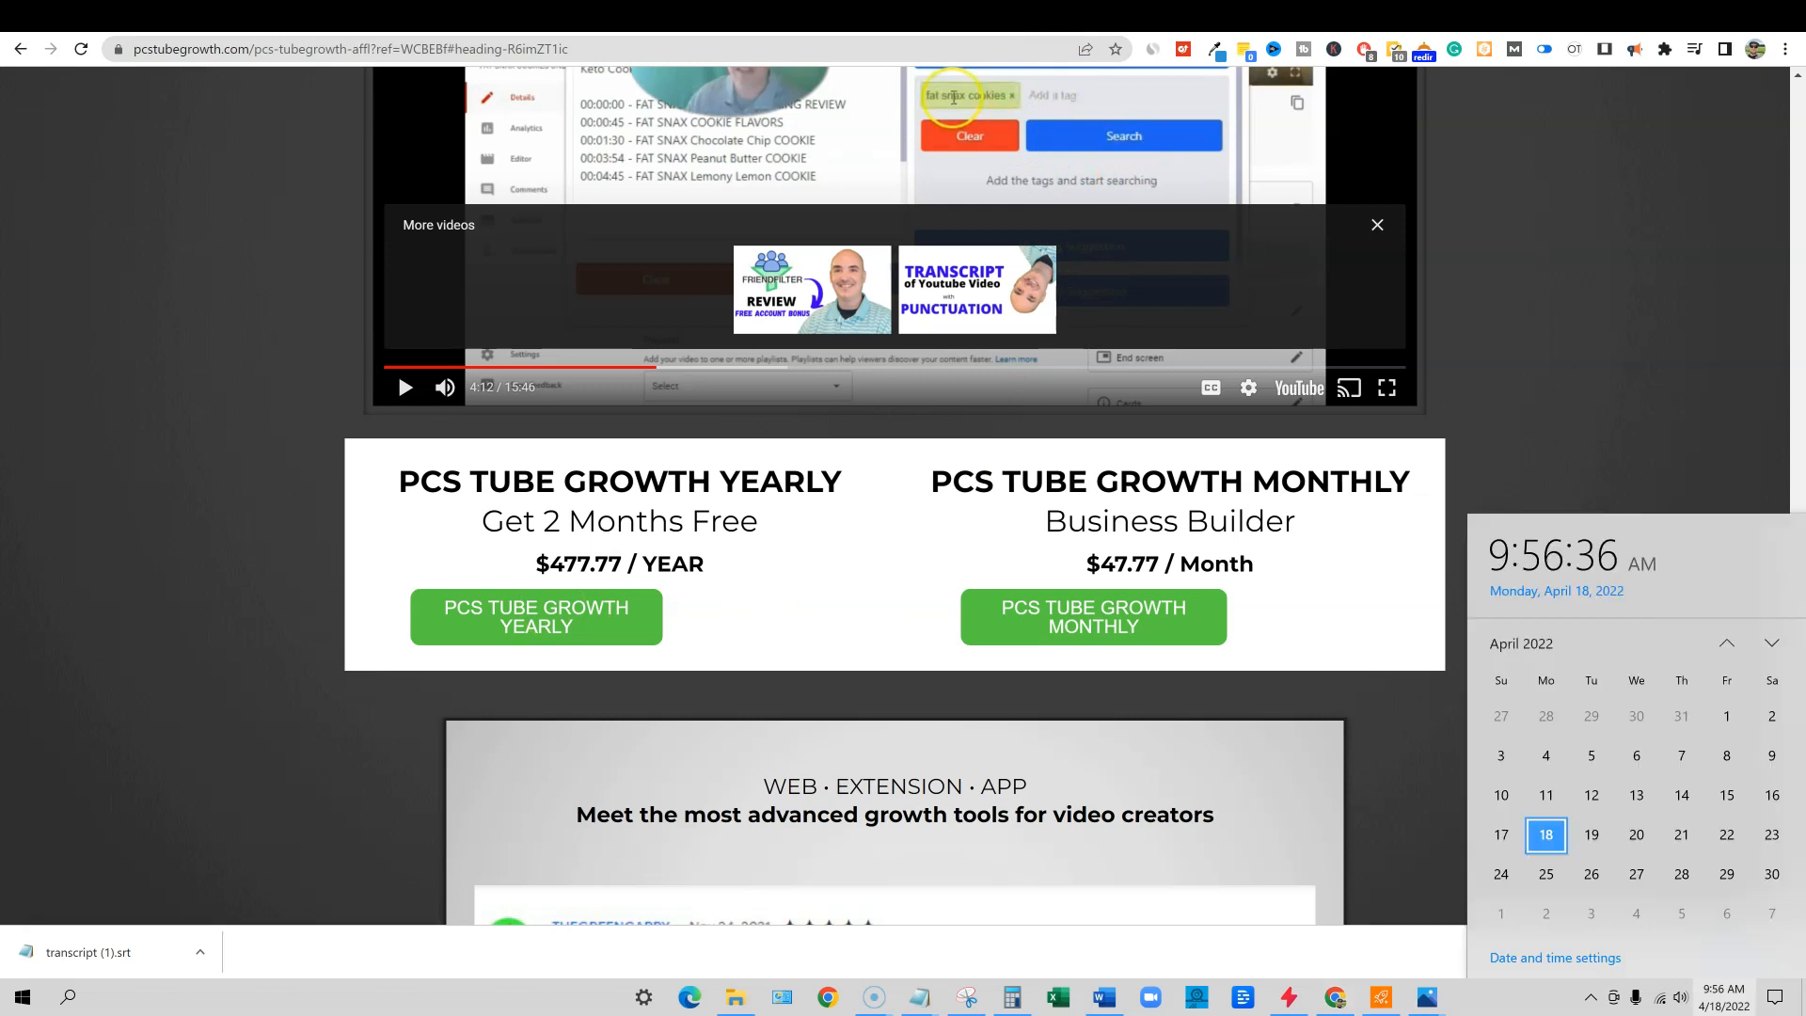
pyautogui.click(1709, 1003)
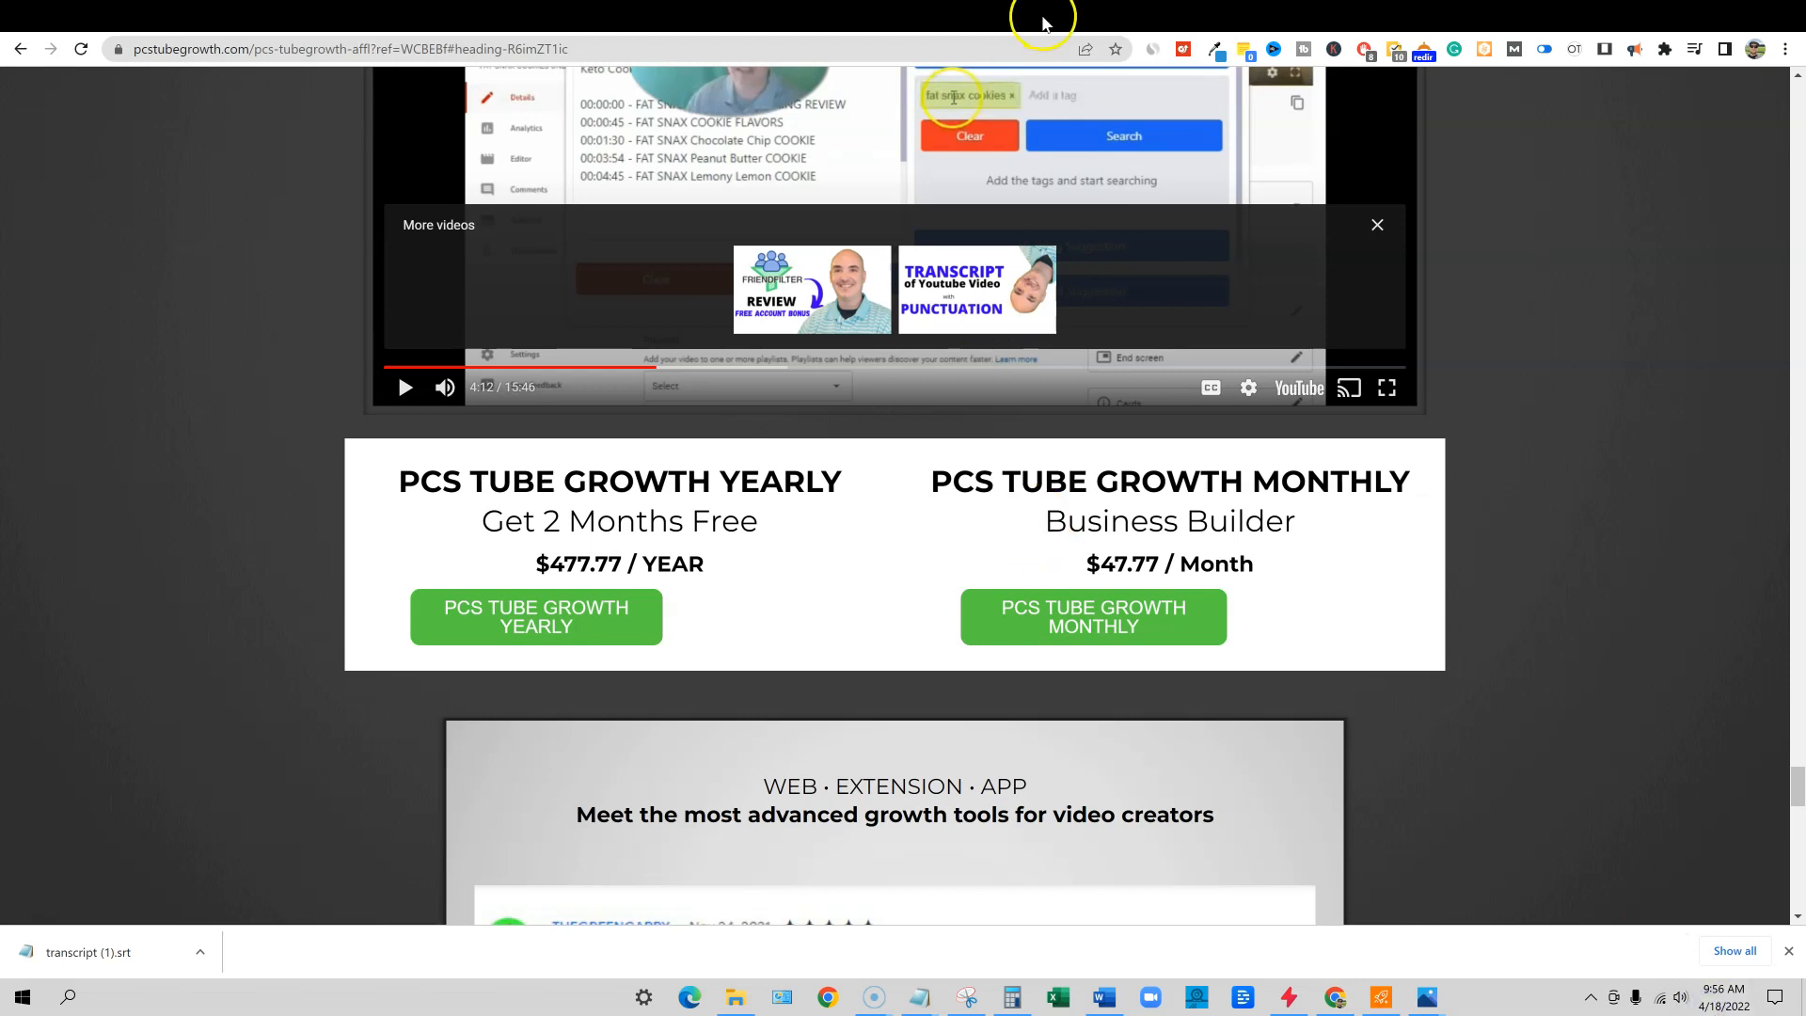